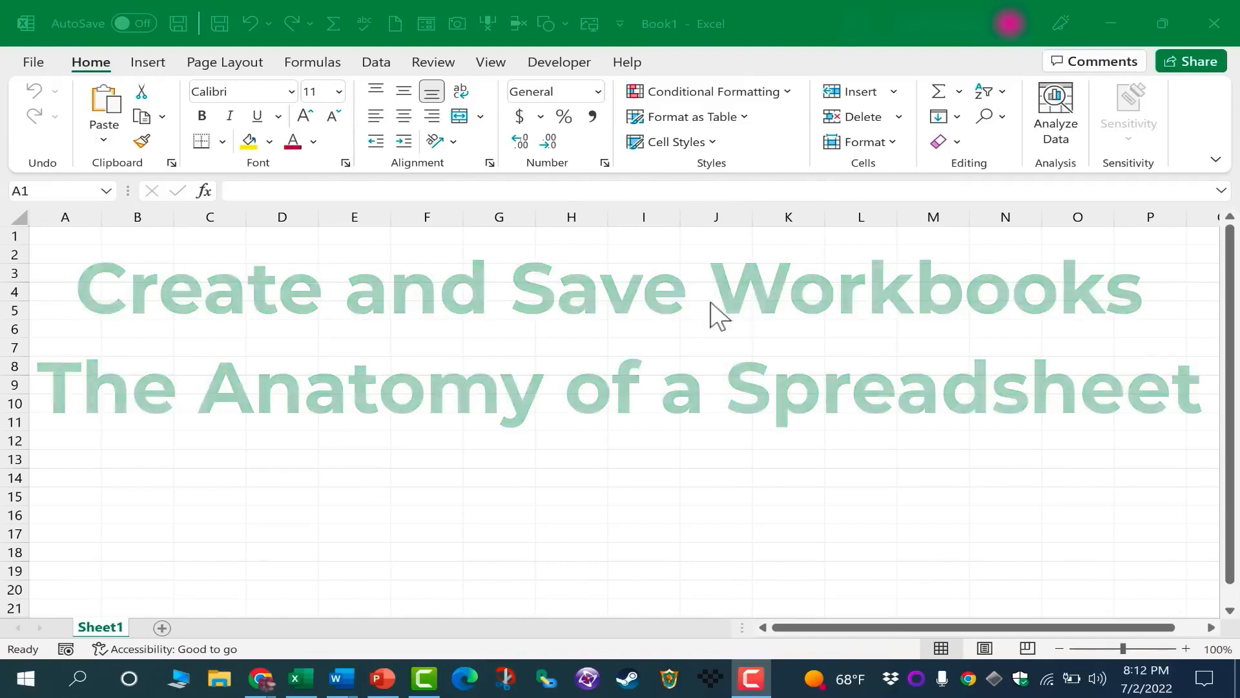
Create a new blank workbook from the full list of available templates
mouse_move(300, 678)
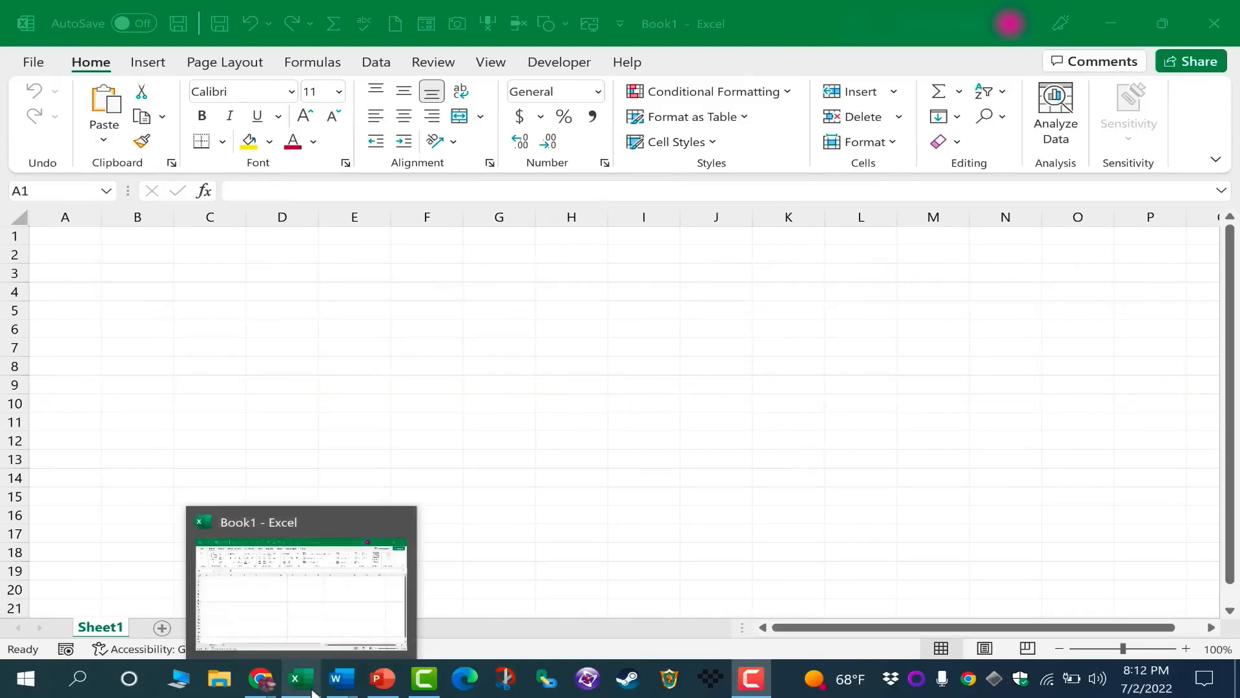
left_click(307, 574)
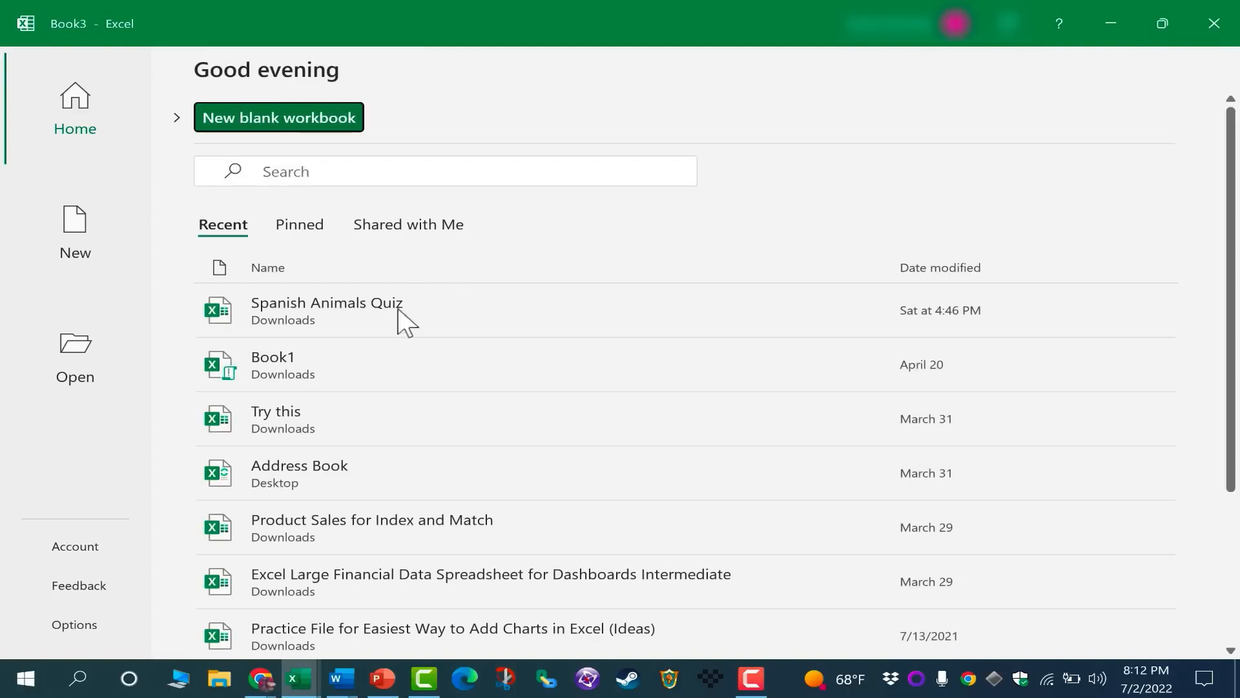
left_click(568, 236)
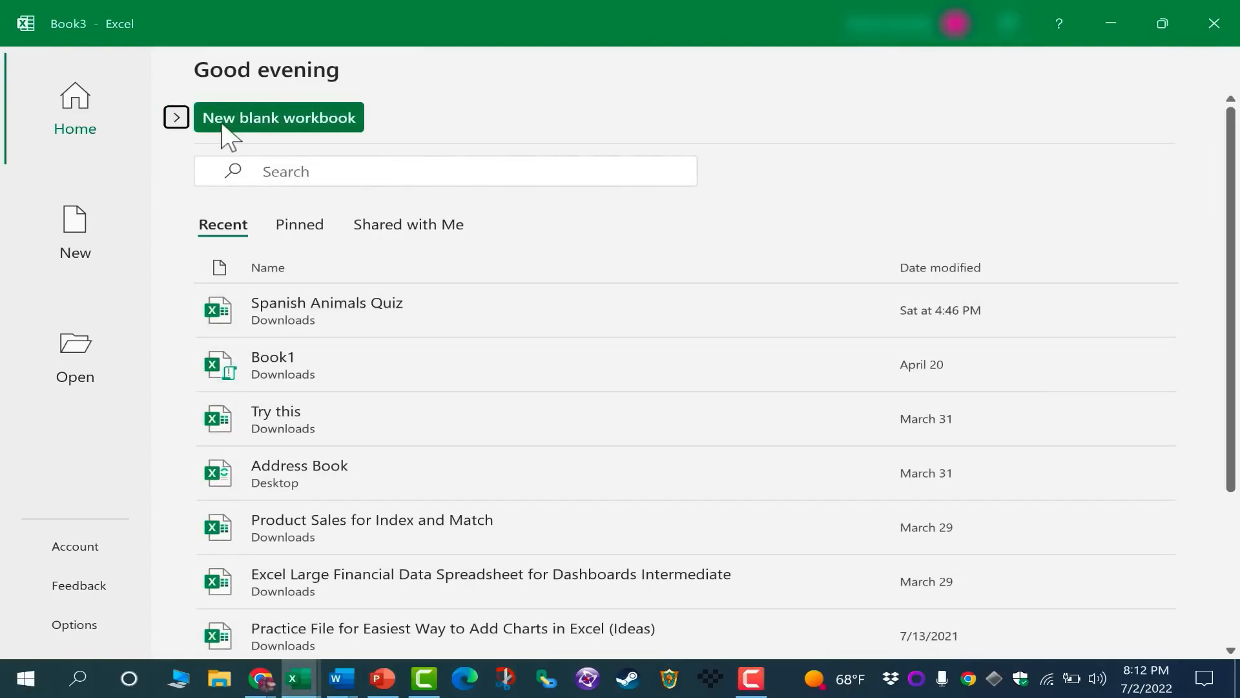
left_click(176, 117)
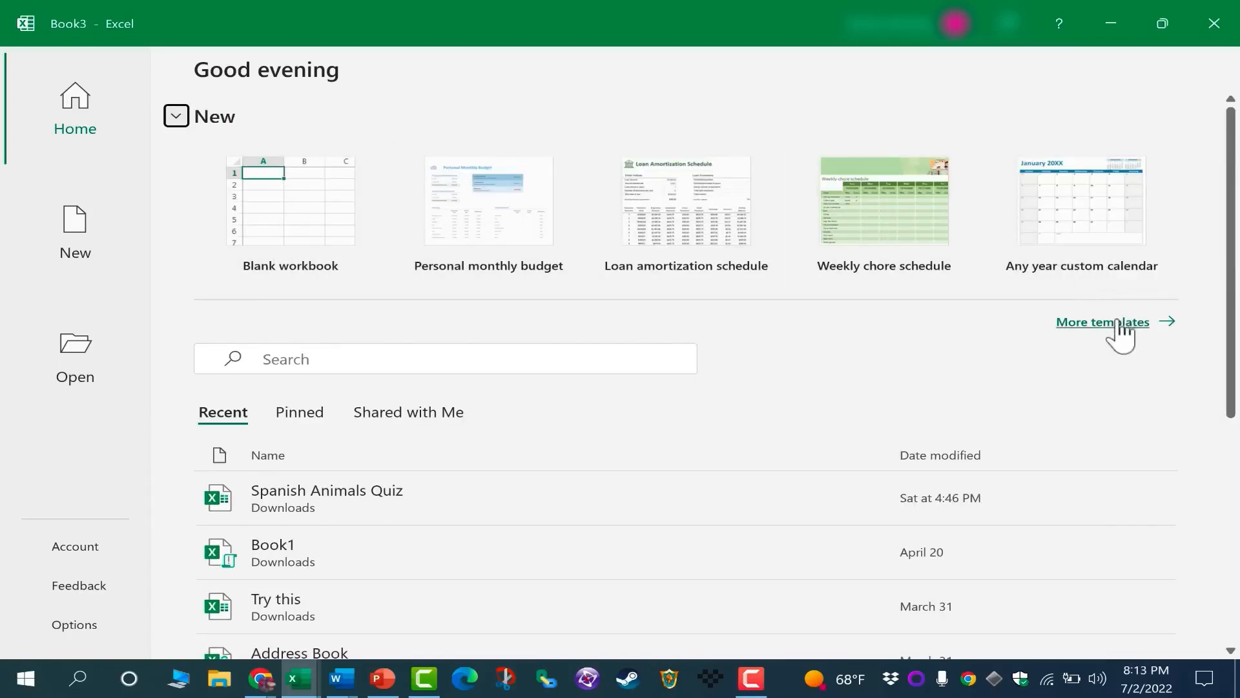
left_click(1169, 326)
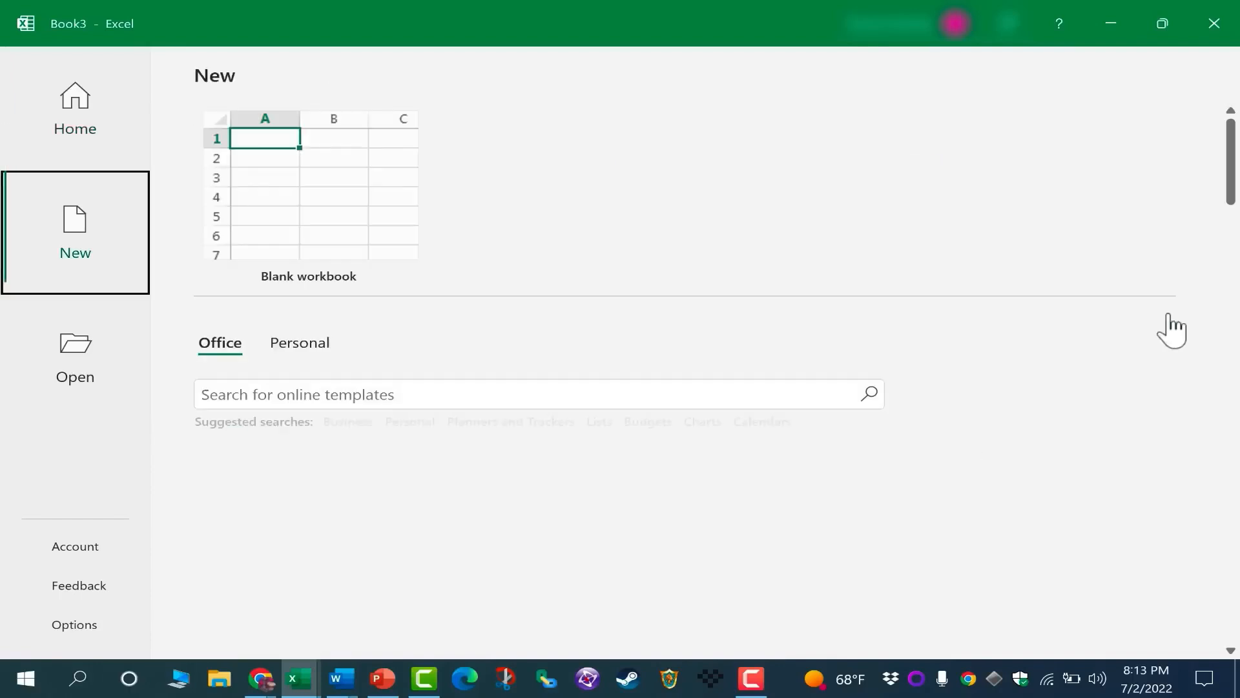
left_click(331, 230)
left_click(332, 223)
left_click(610, 291)
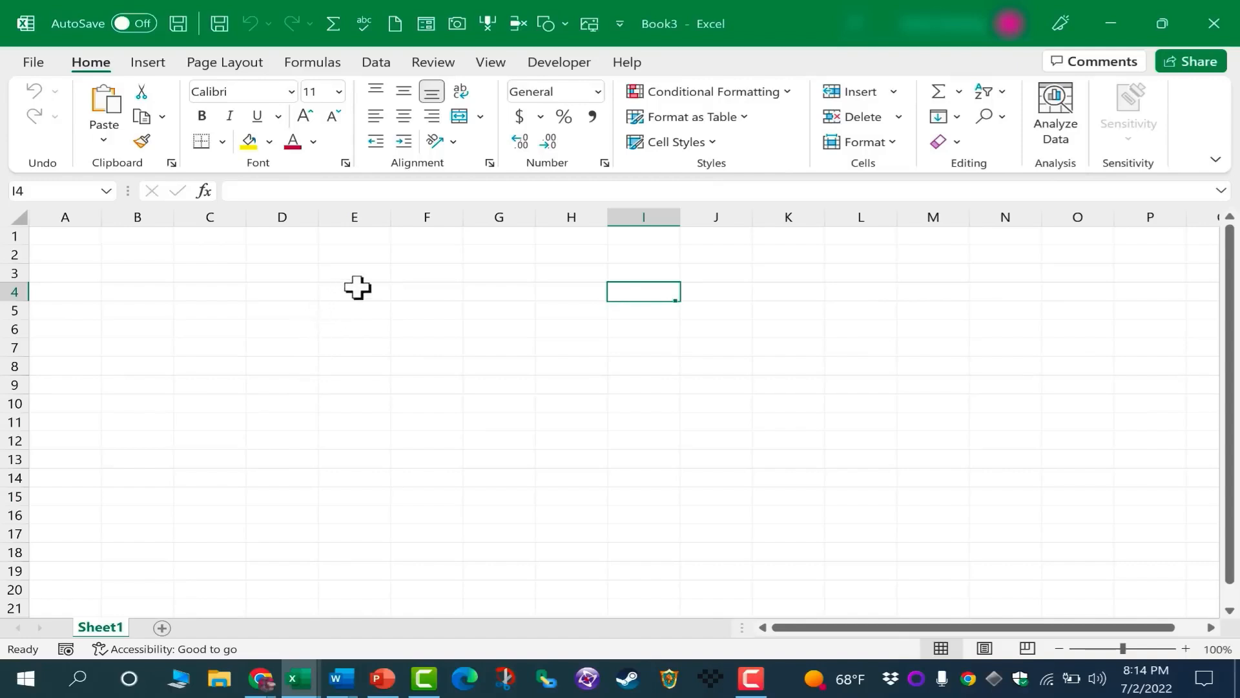
Select columns E, C, K and I one at a time, followed by rows 3 and 9 individually
left_click(357, 217)
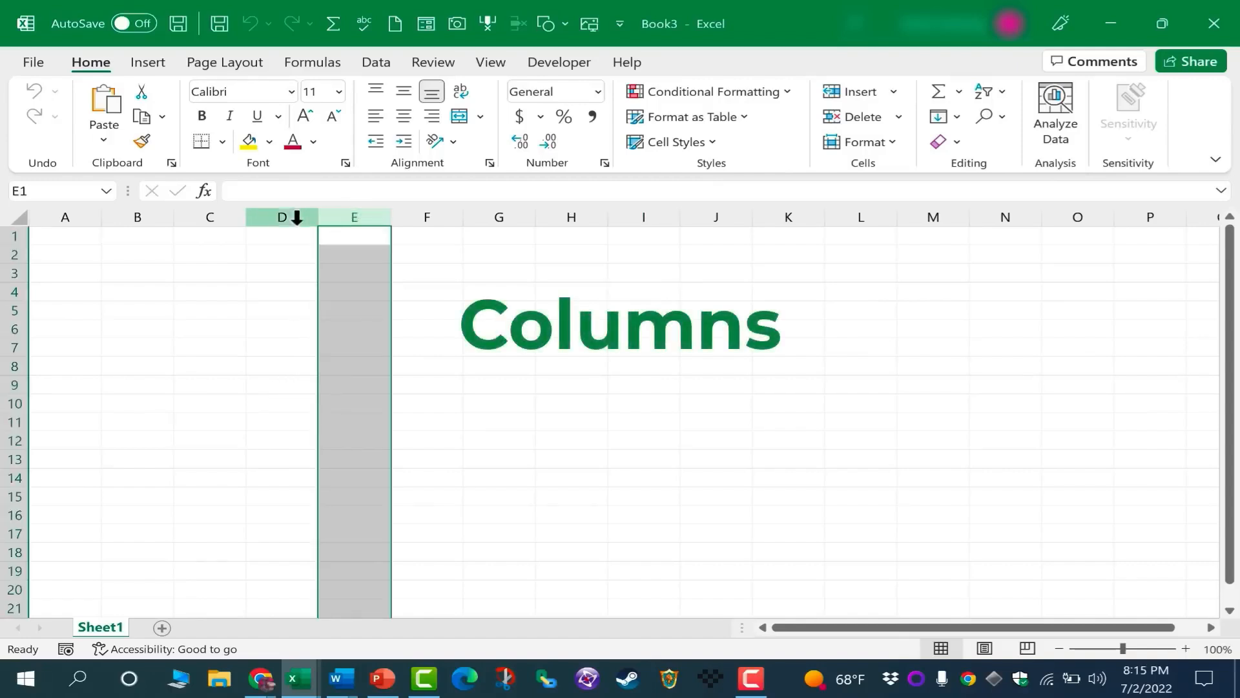
left_click(223, 215)
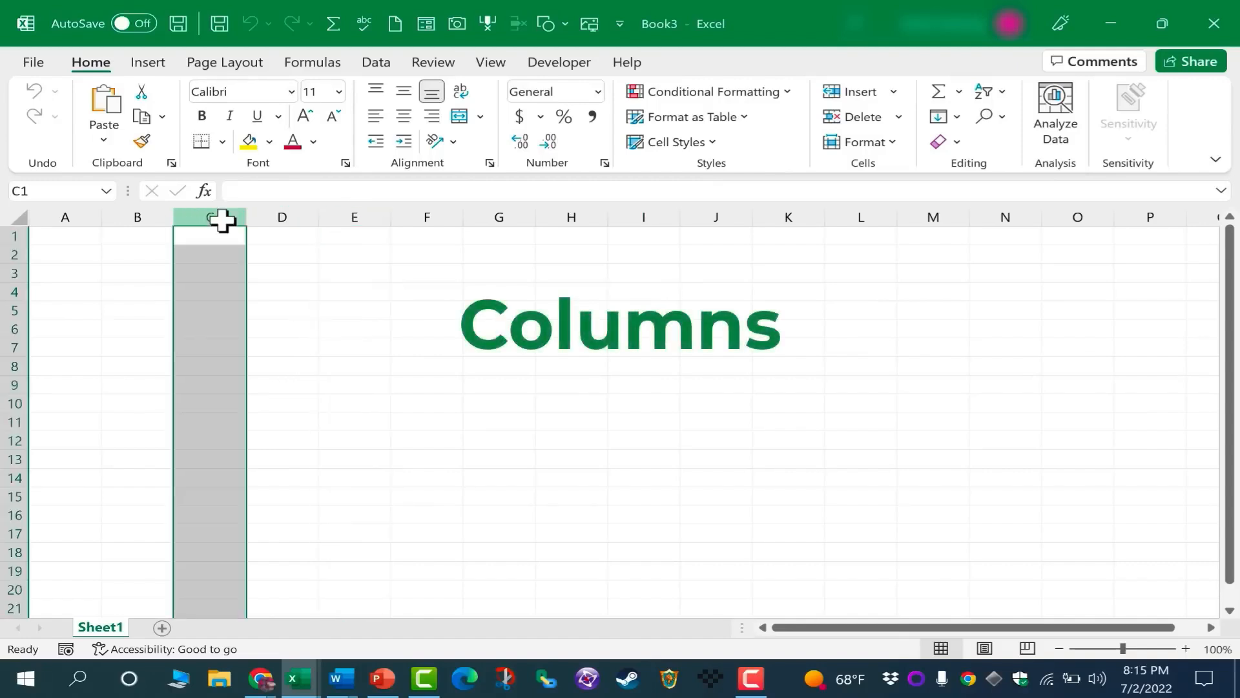
left_click(785, 216)
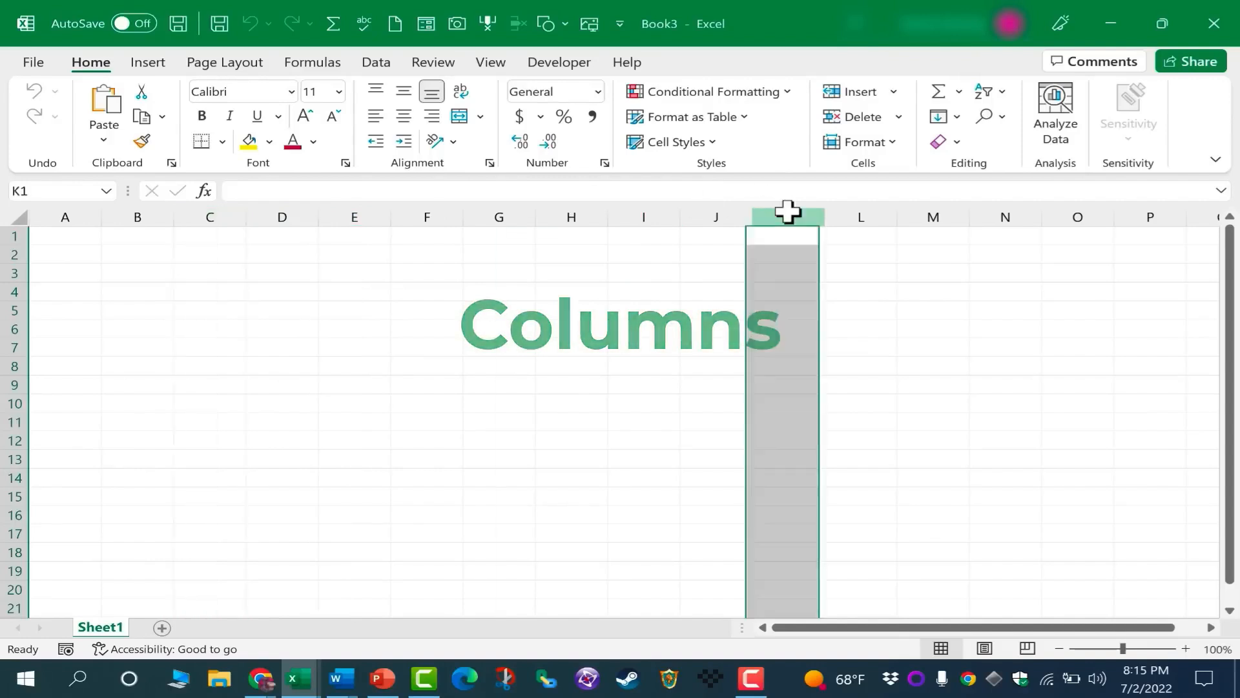
left_click(655, 216)
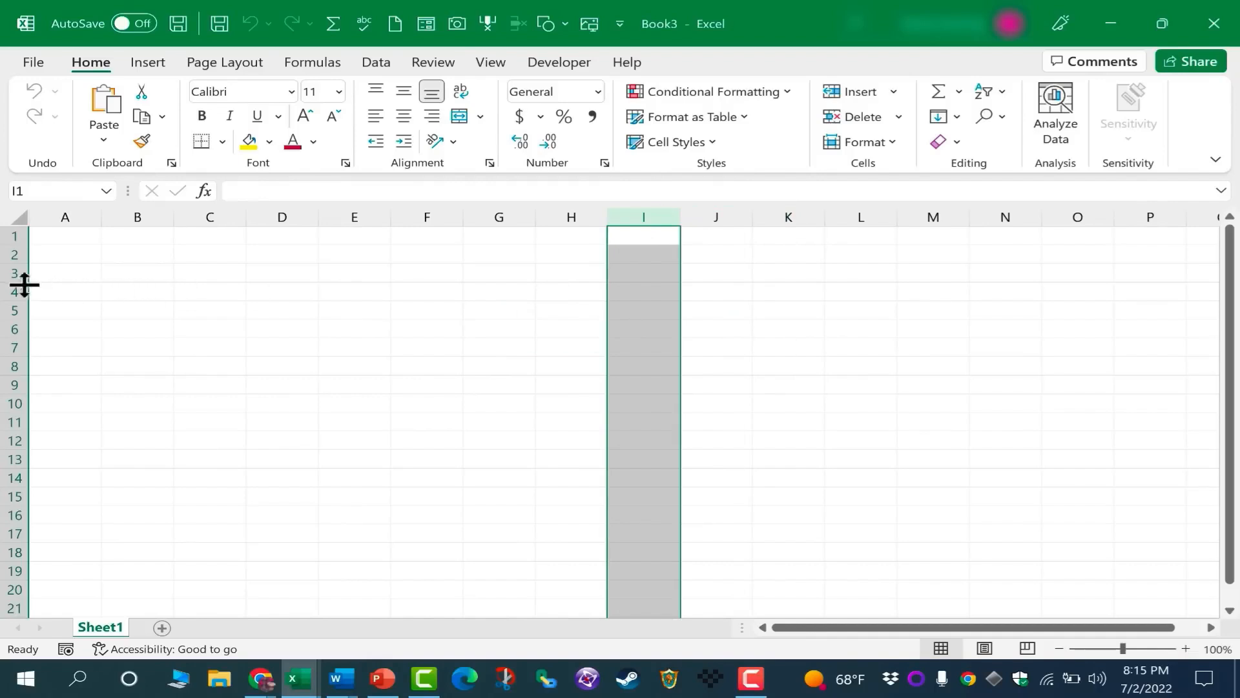
left_click(6, 275)
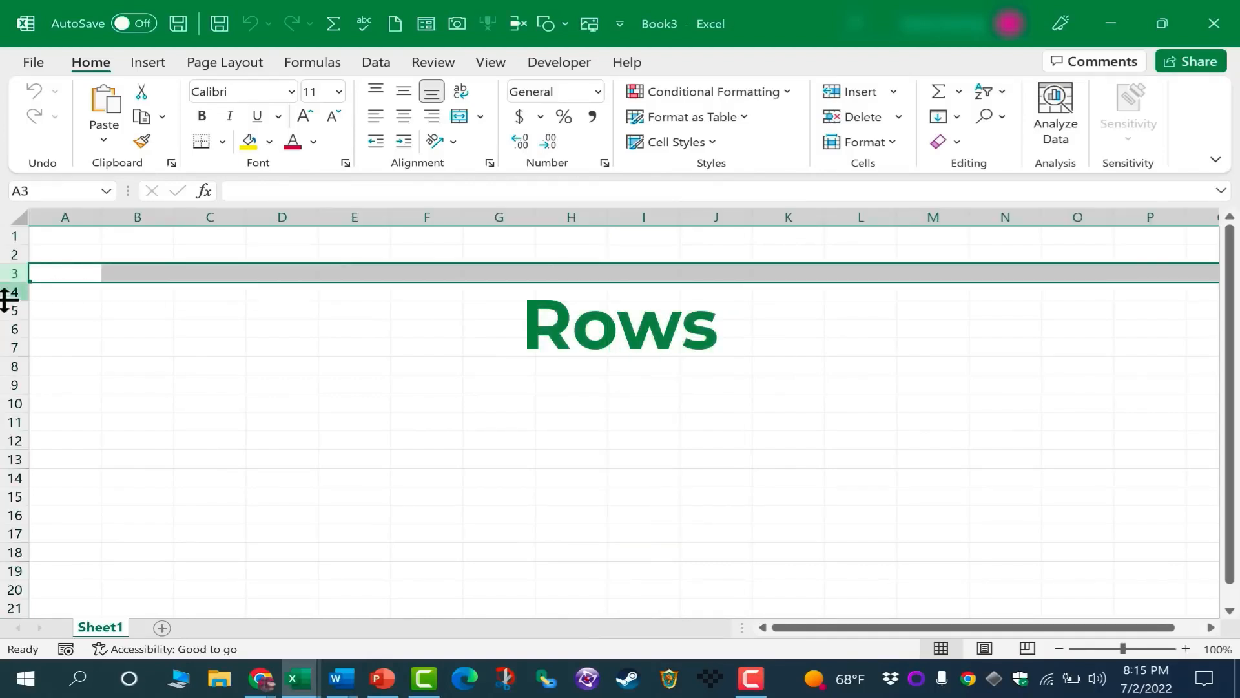
left_click(13, 402)
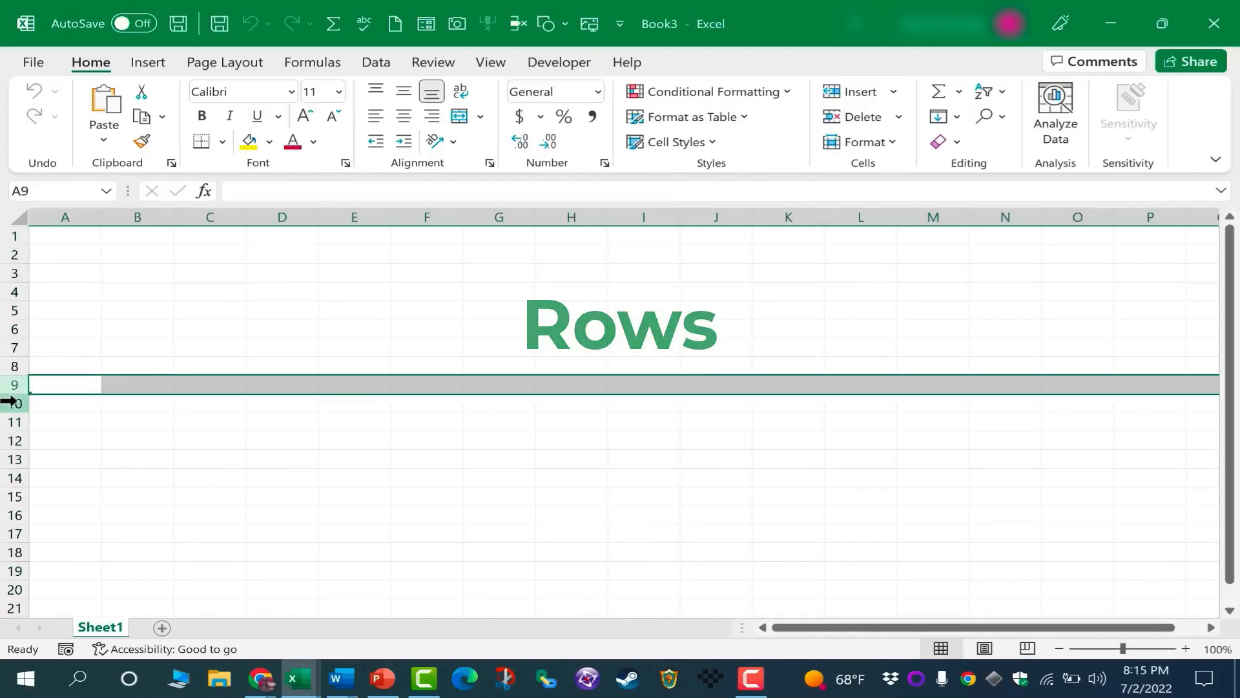
Alternate between selecting column E and rows 12 and 10, and select cell E10 where column and row meet
left_click(368, 214)
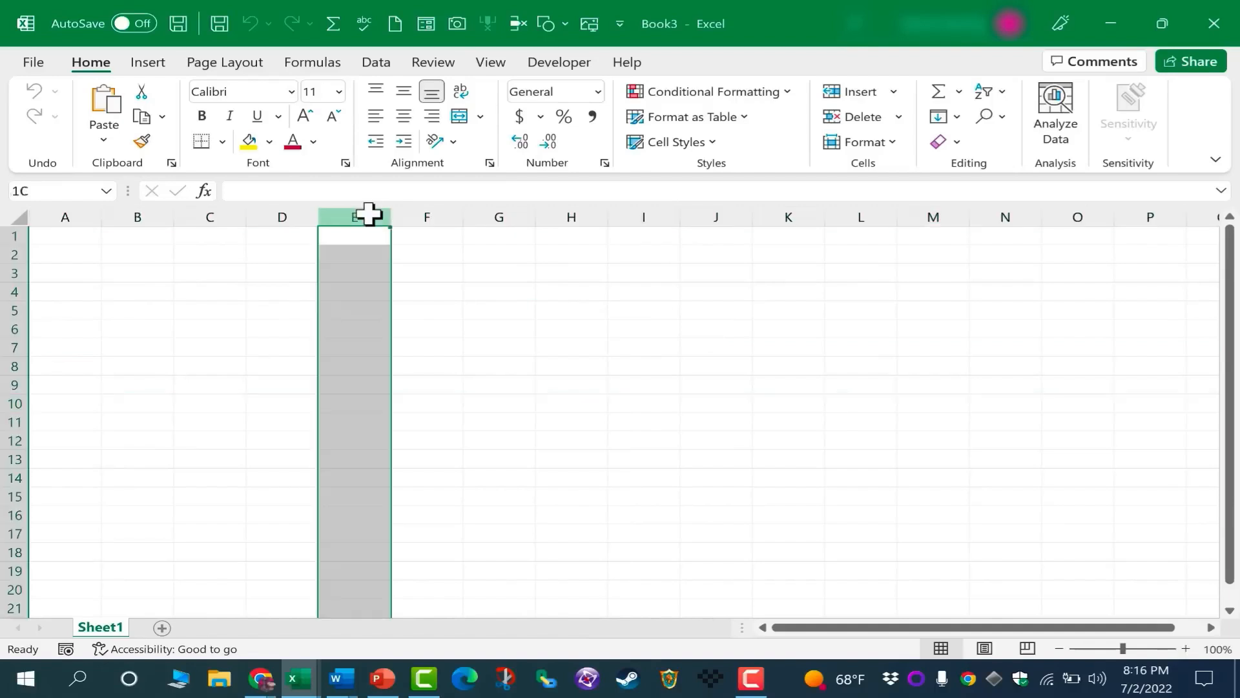
left_click(11, 440)
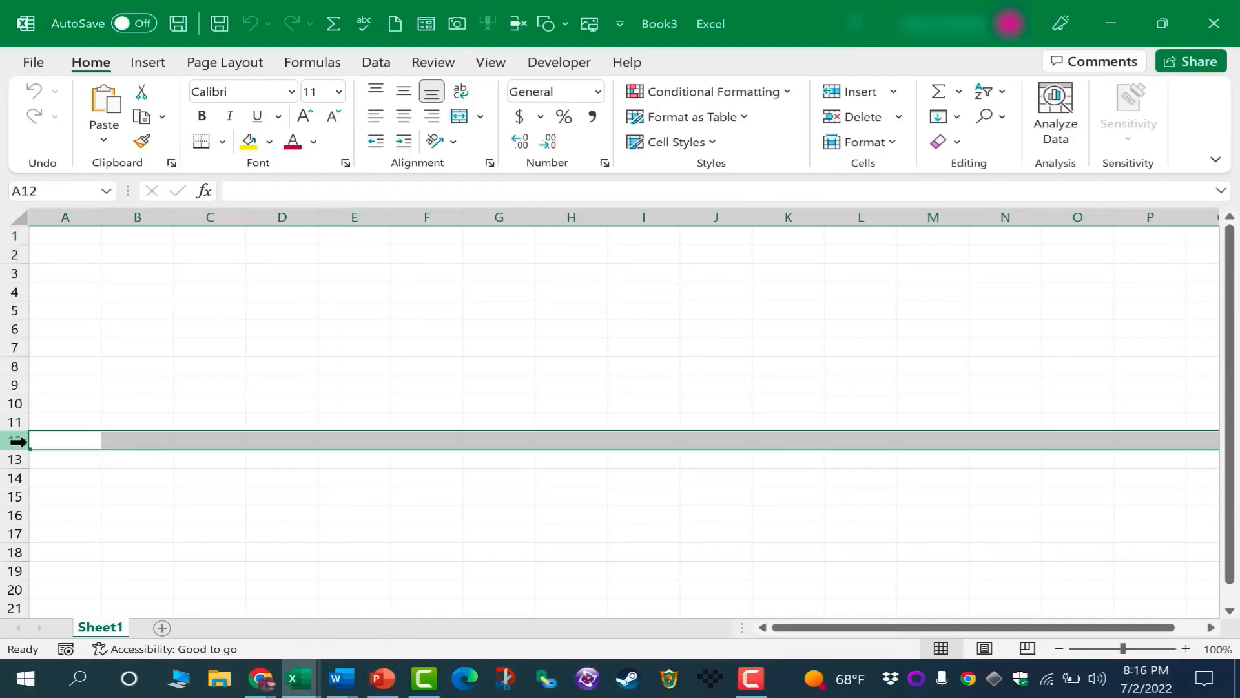
left_click(371, 215)
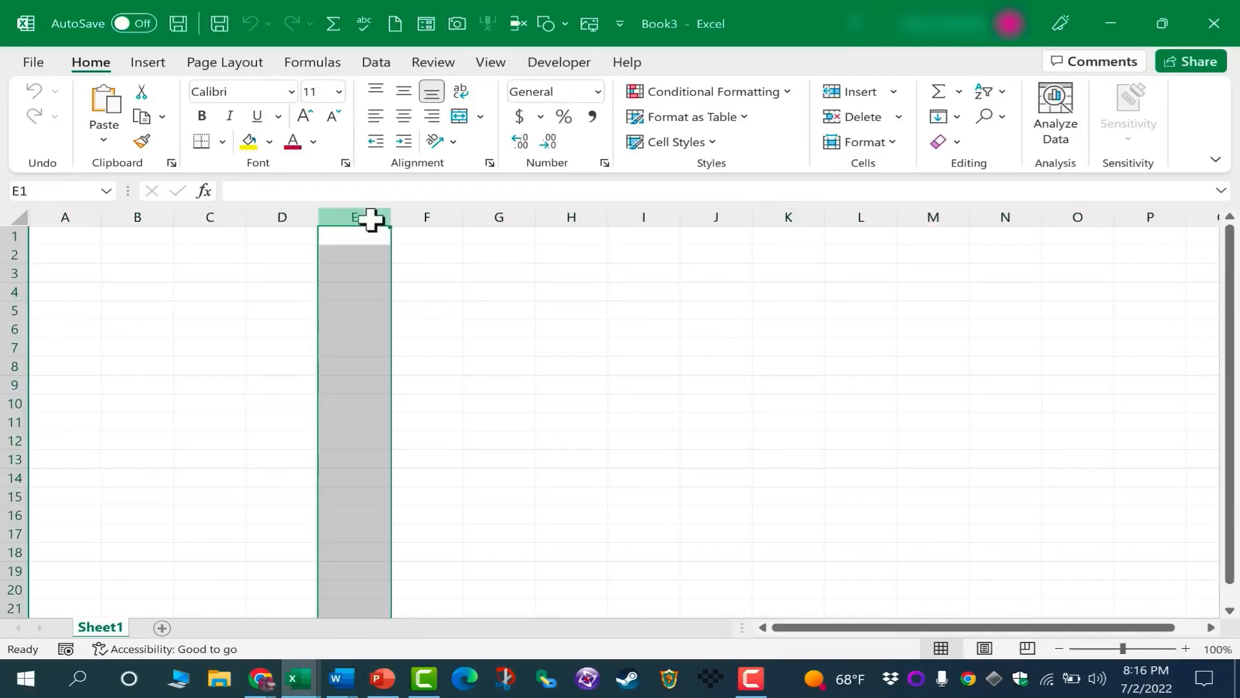
left_click(12, 403)
left_click(368, 403)
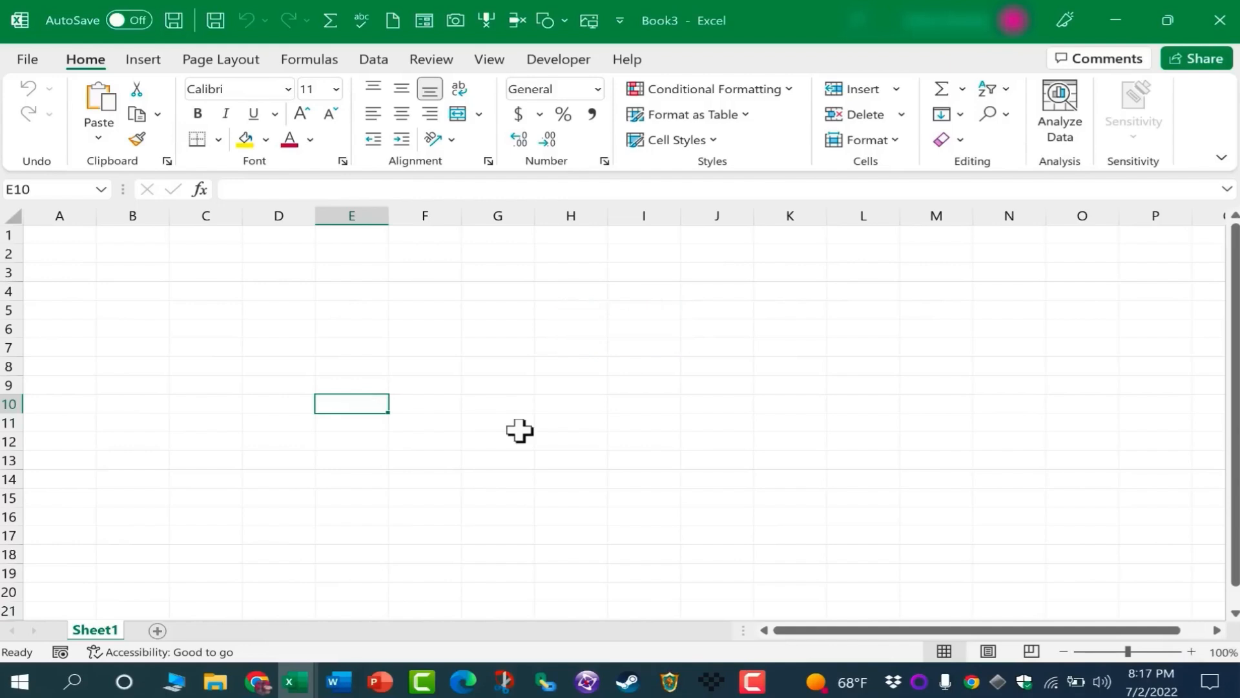
left_click(429, 408)
left_click(374, 408)
Select the single cells F8, L4 and B7 one after another
left_click(423, 366)
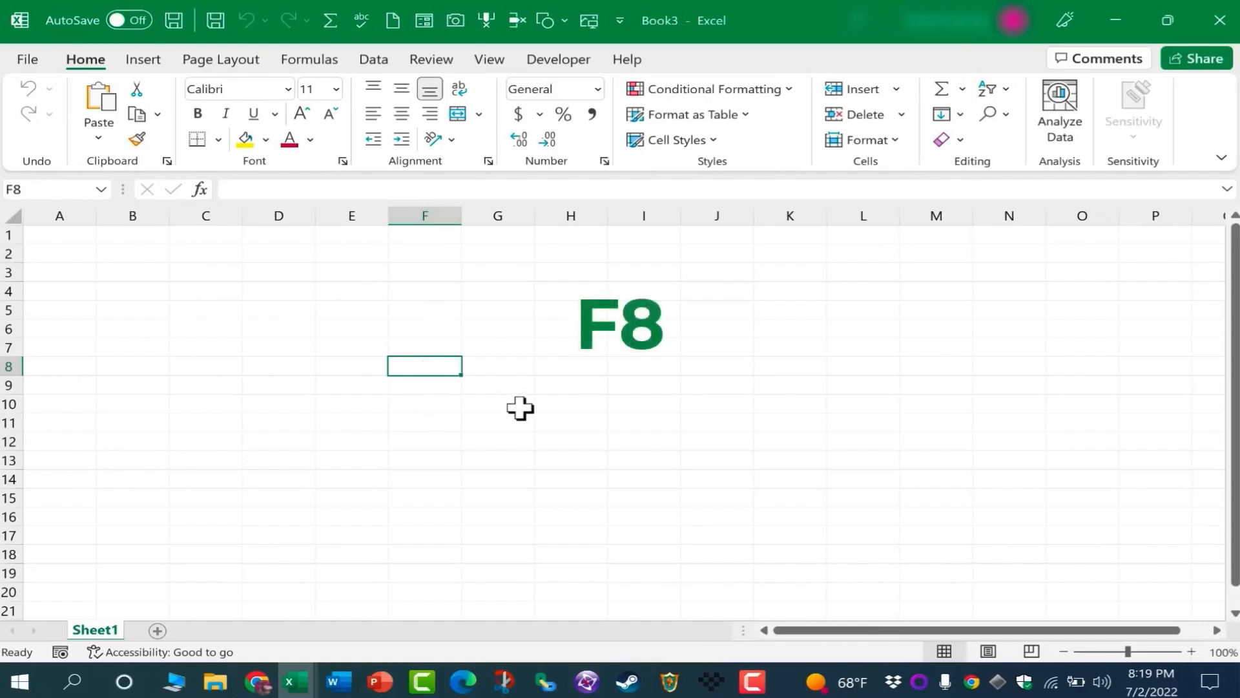
left_click(873, 290)
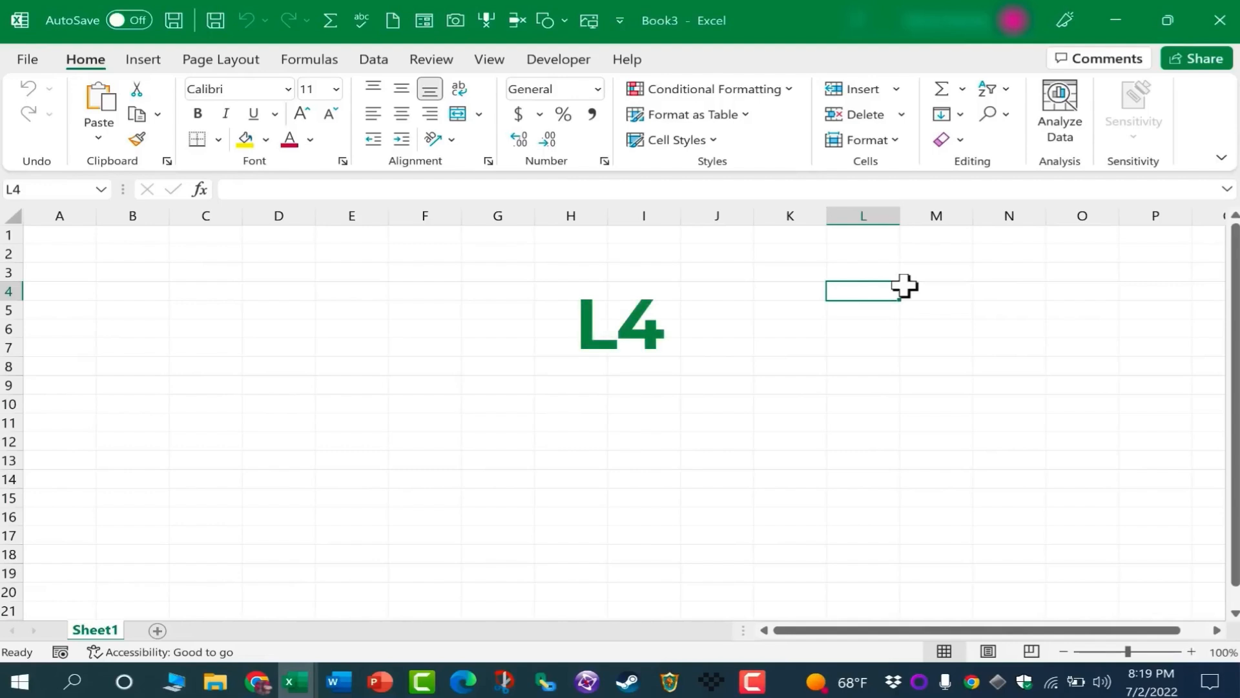
left_click(140, 344)
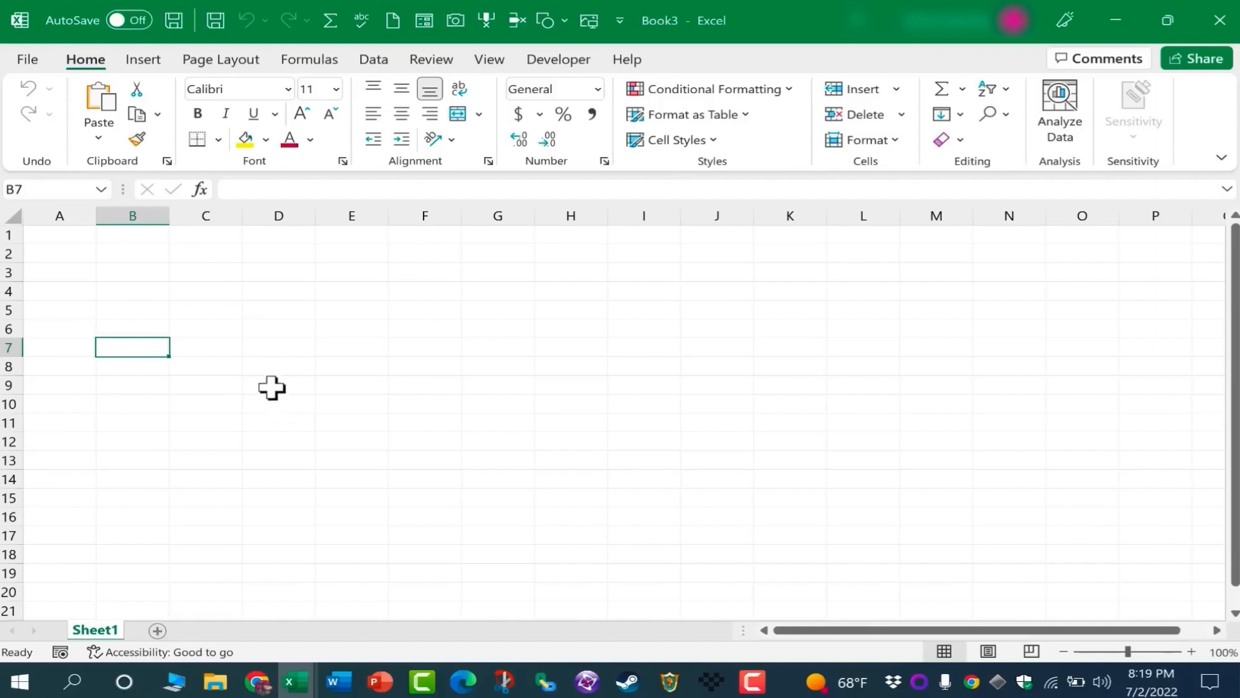
Select the cell range D4:J14
left_click_drag(270, 288, 719, 484)
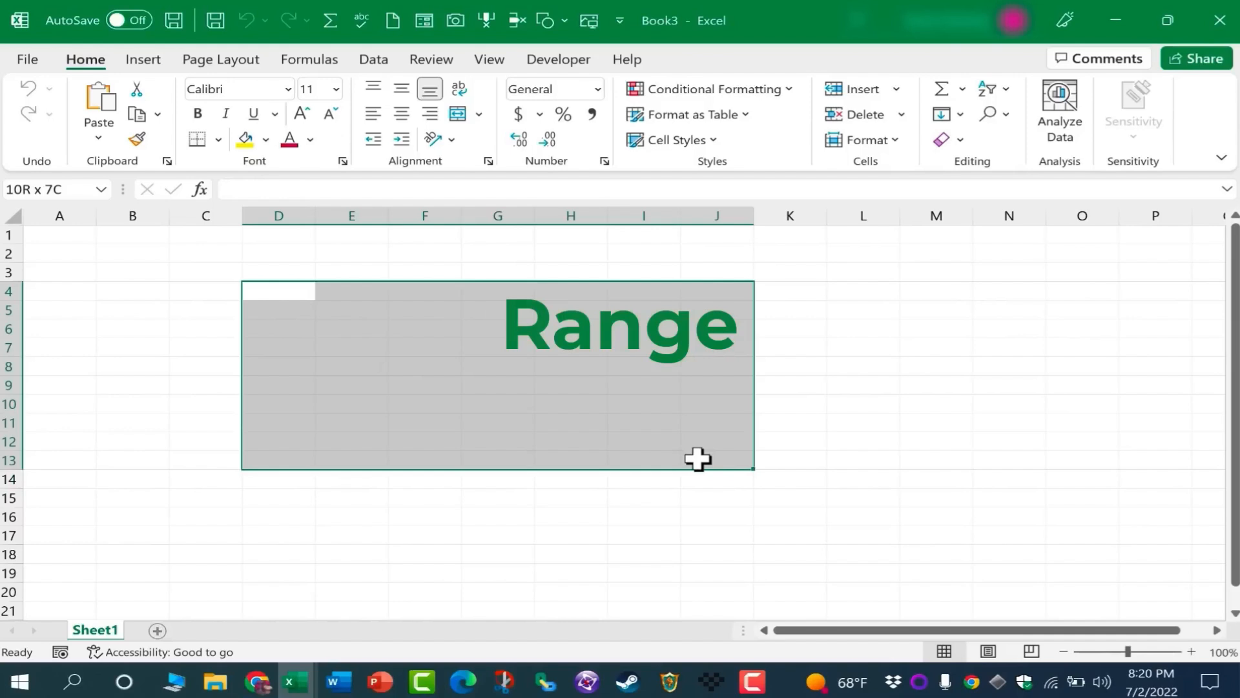
left_click_drag(698, 459, 701, 482)
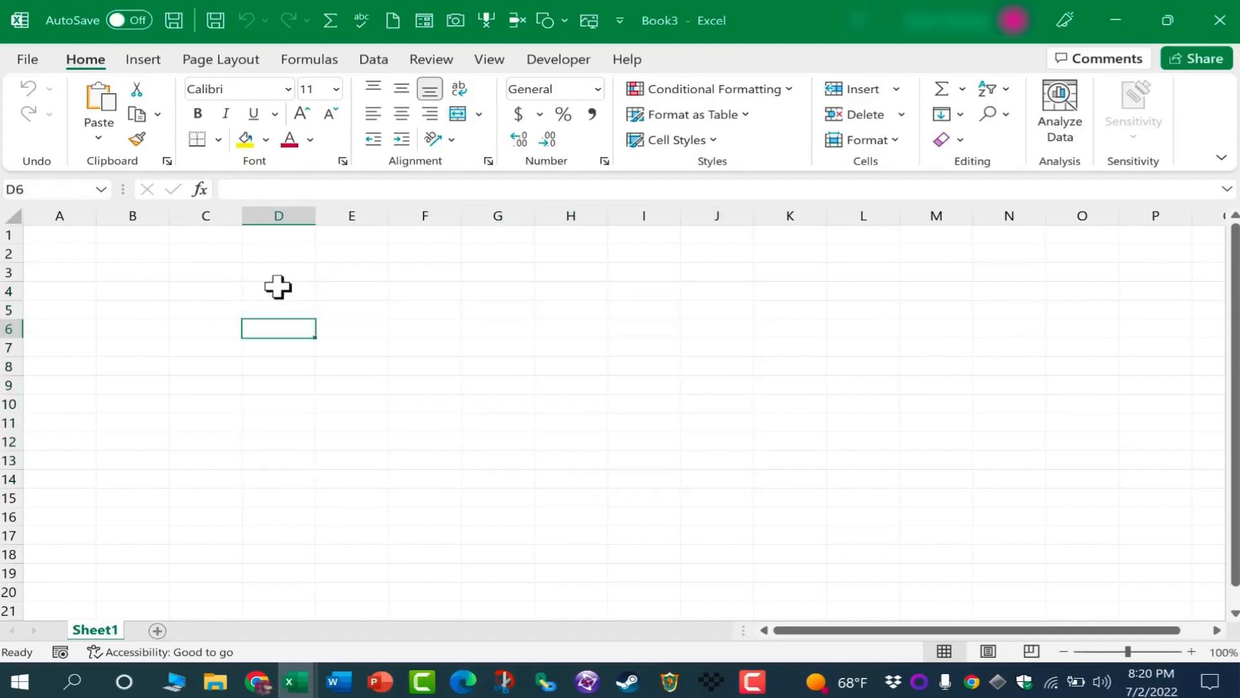
left_click_drag(277, 285, 722, 470)
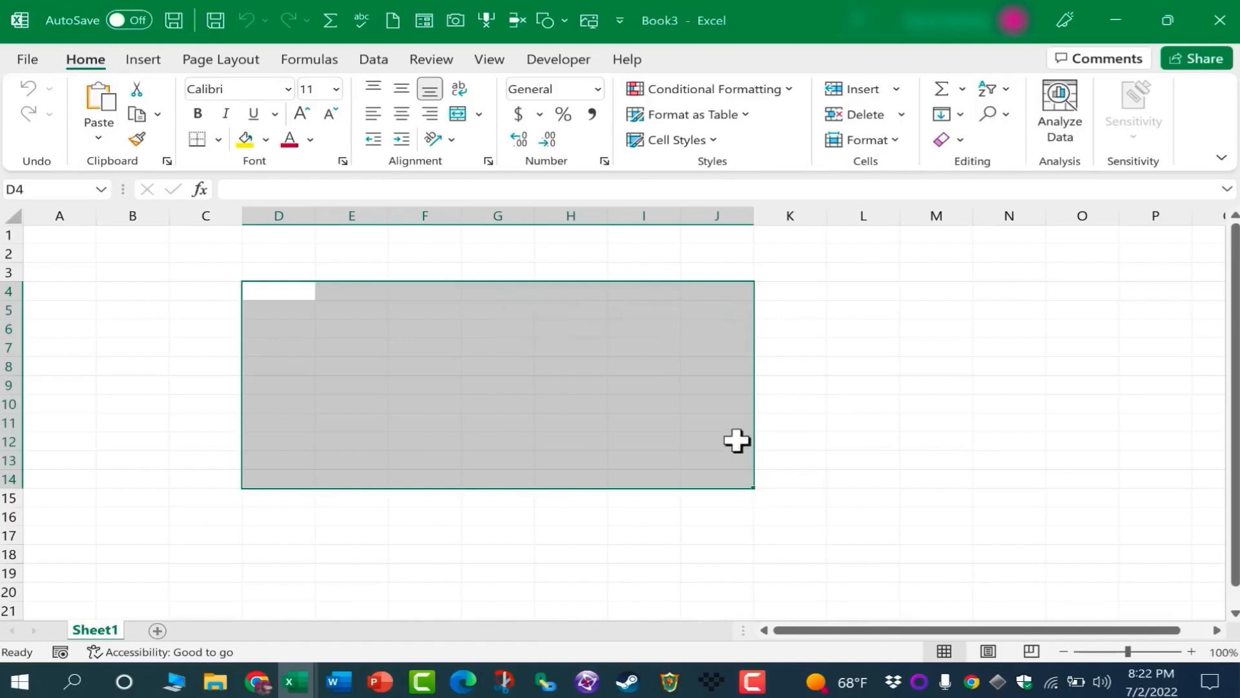
Review the selection types: column F, row 5, single cells F5 and G6, and the range E5:L15, finishing on cell D15
left_click(416, 215)
left_click(5, 309)
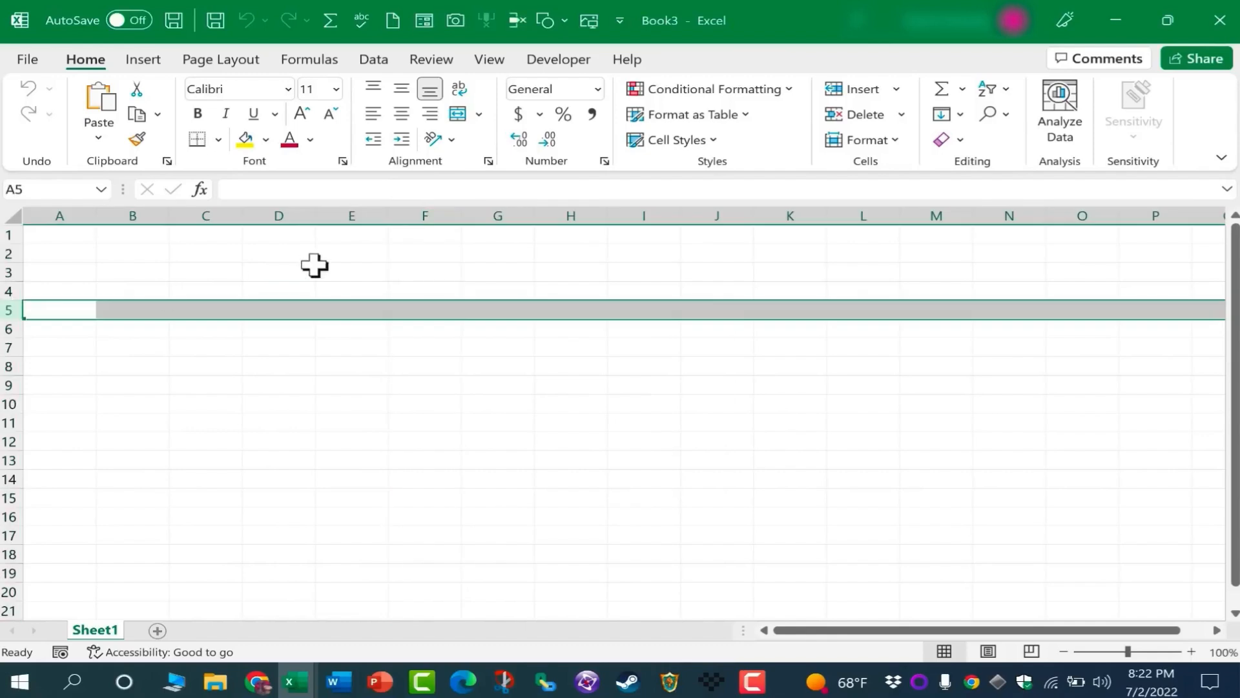
left_click(426, 309)
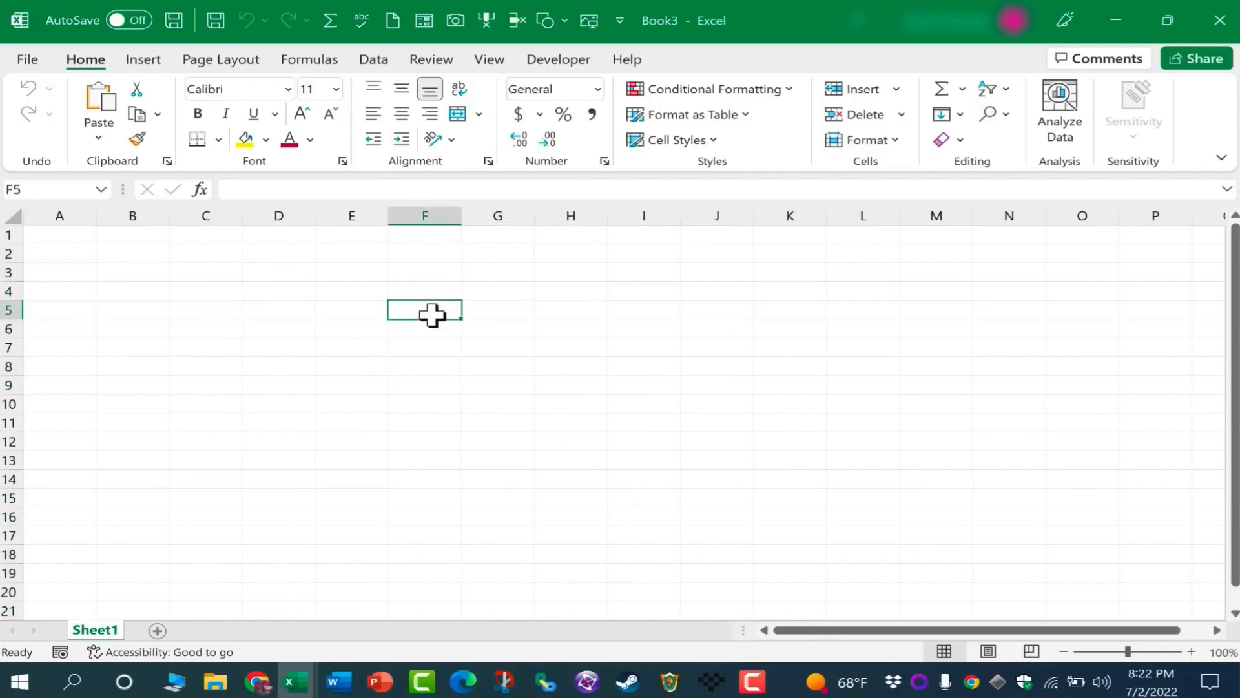
left_click(501, 329)
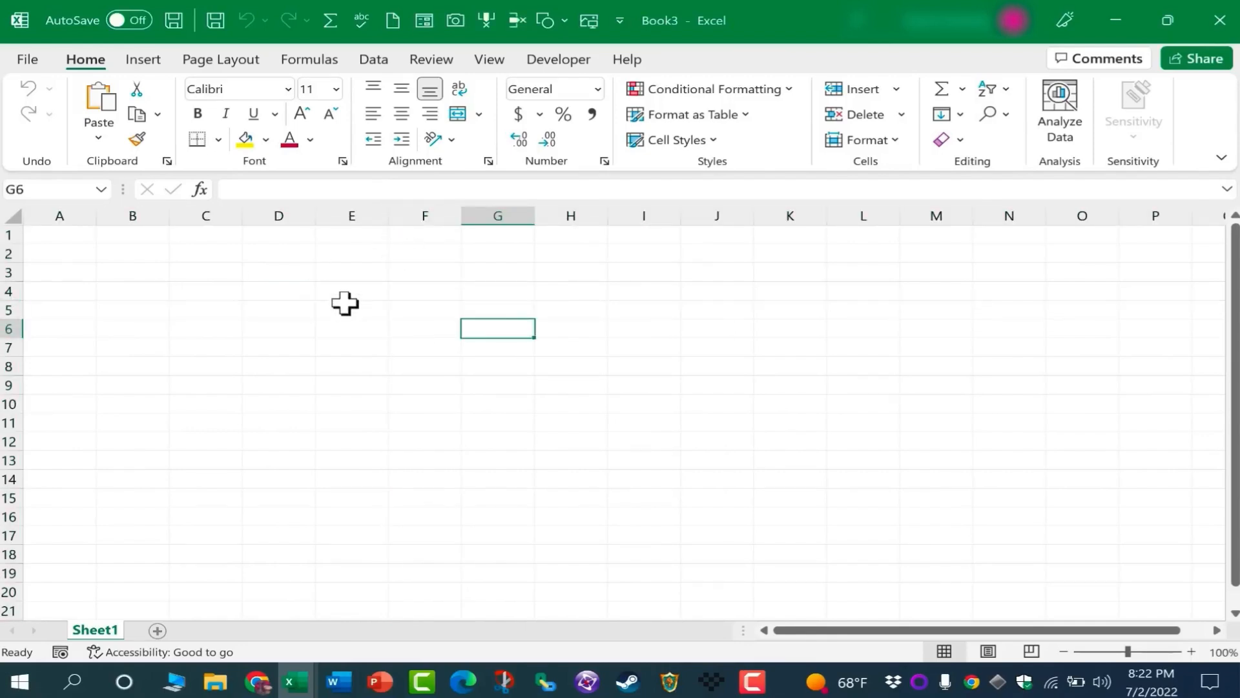
left_click_drag(345, 303, 889, 504)
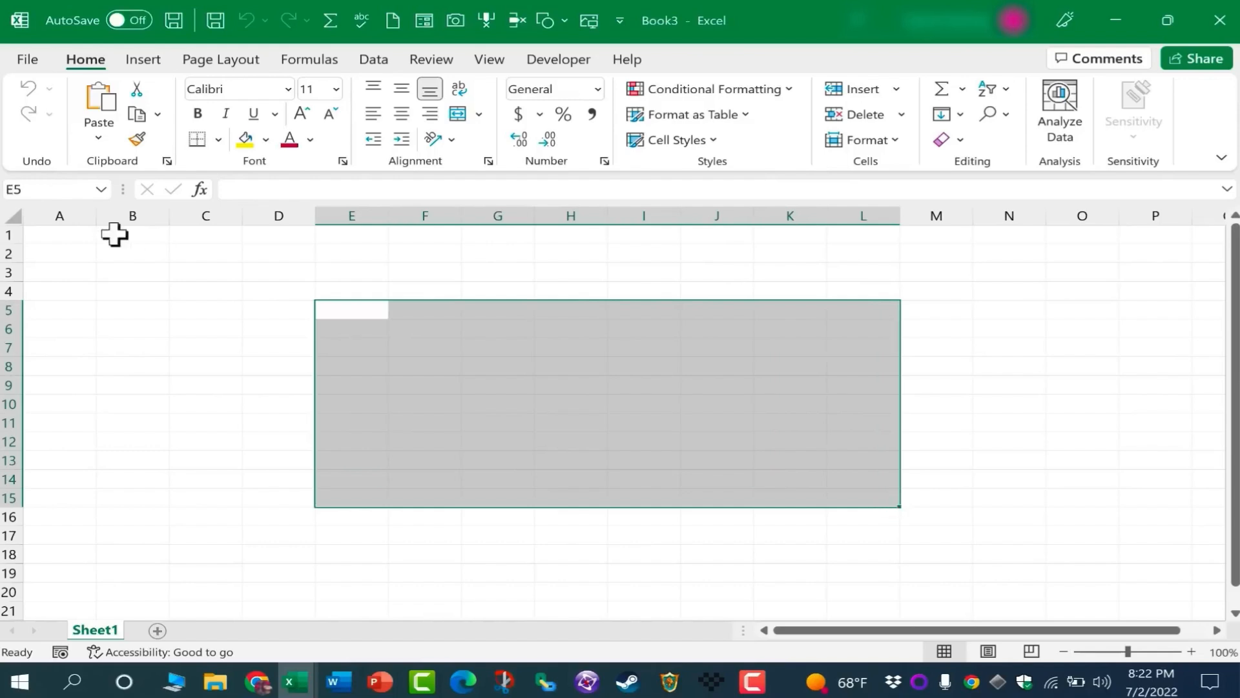
left_click(262, 500)
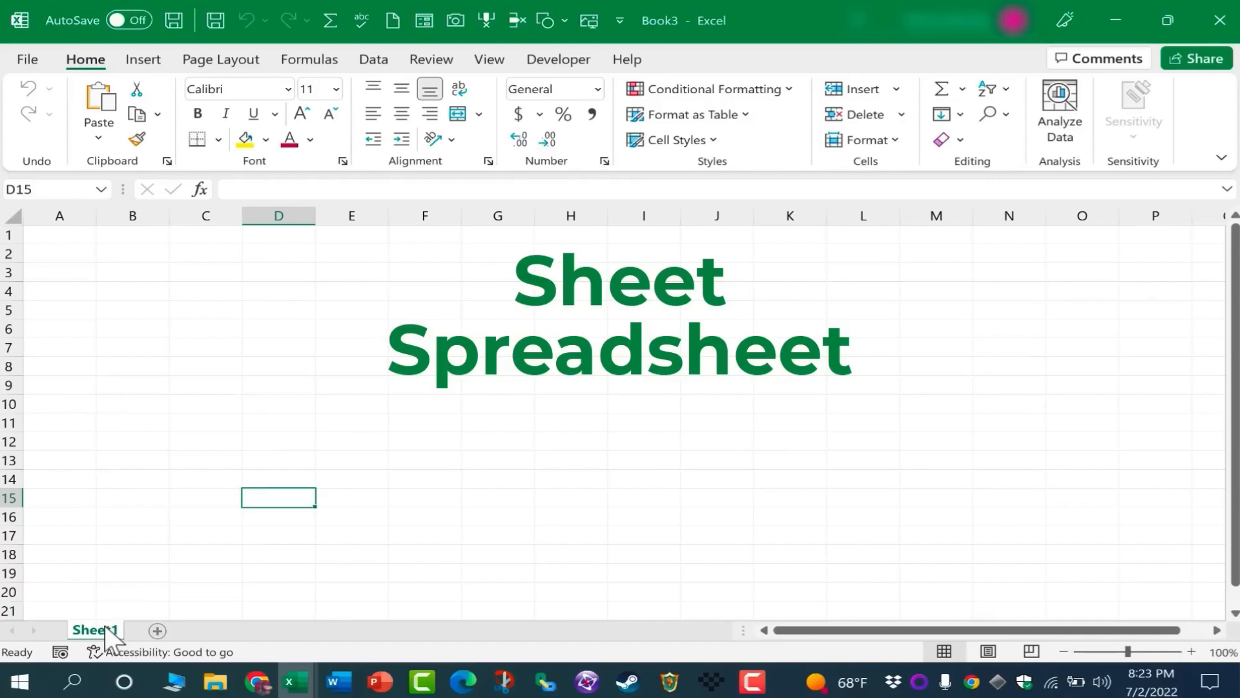
Add two new worksheets and view Sheet1, Sheet2 and Sheet3 in turn, returning to Sheet1
left_click(158, 630)
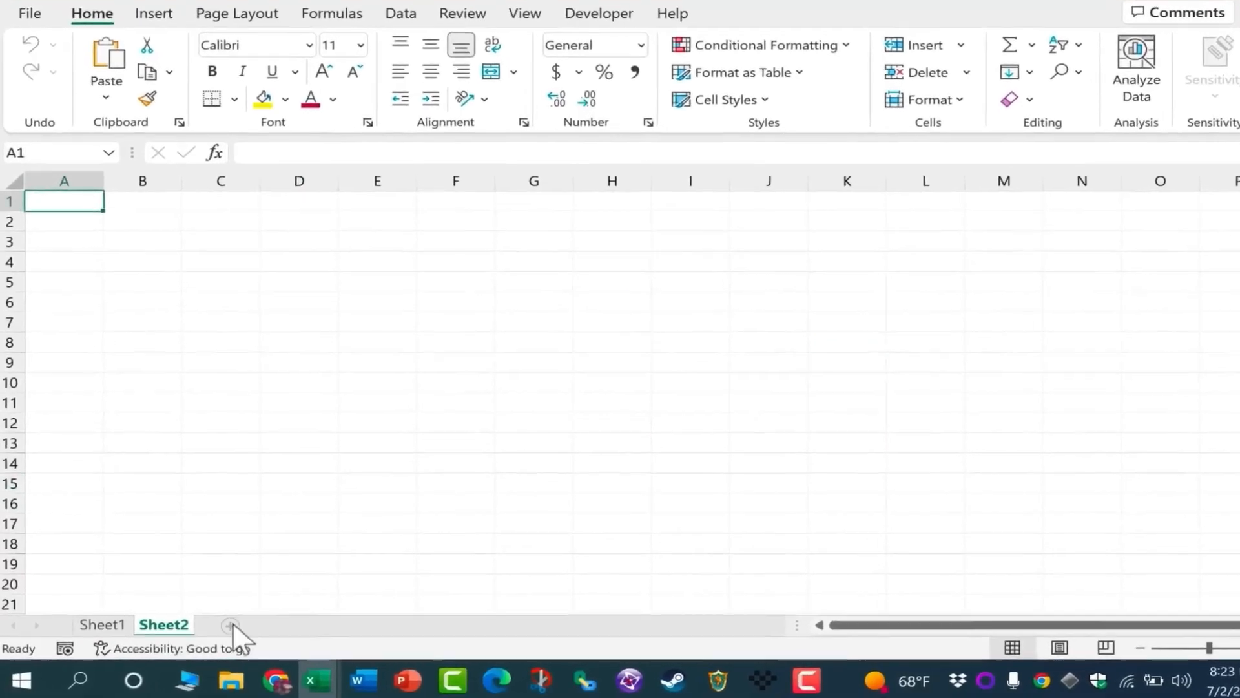
left_click(229, 625)
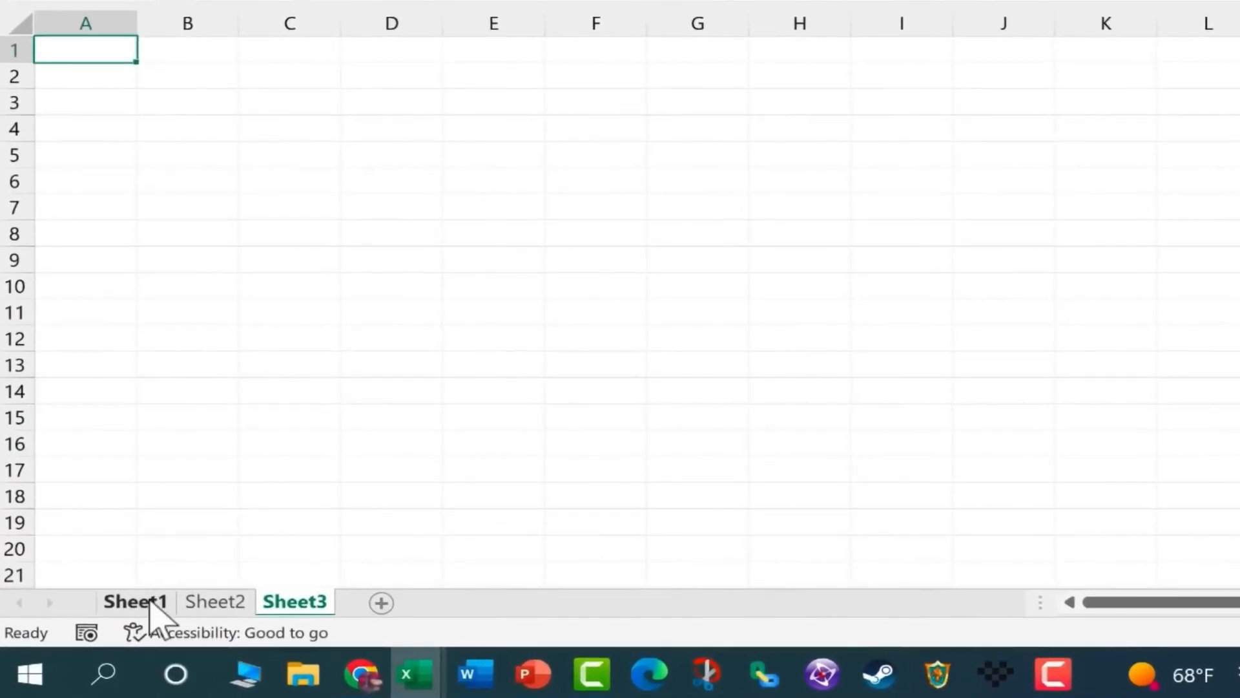
left_click(150, 611)
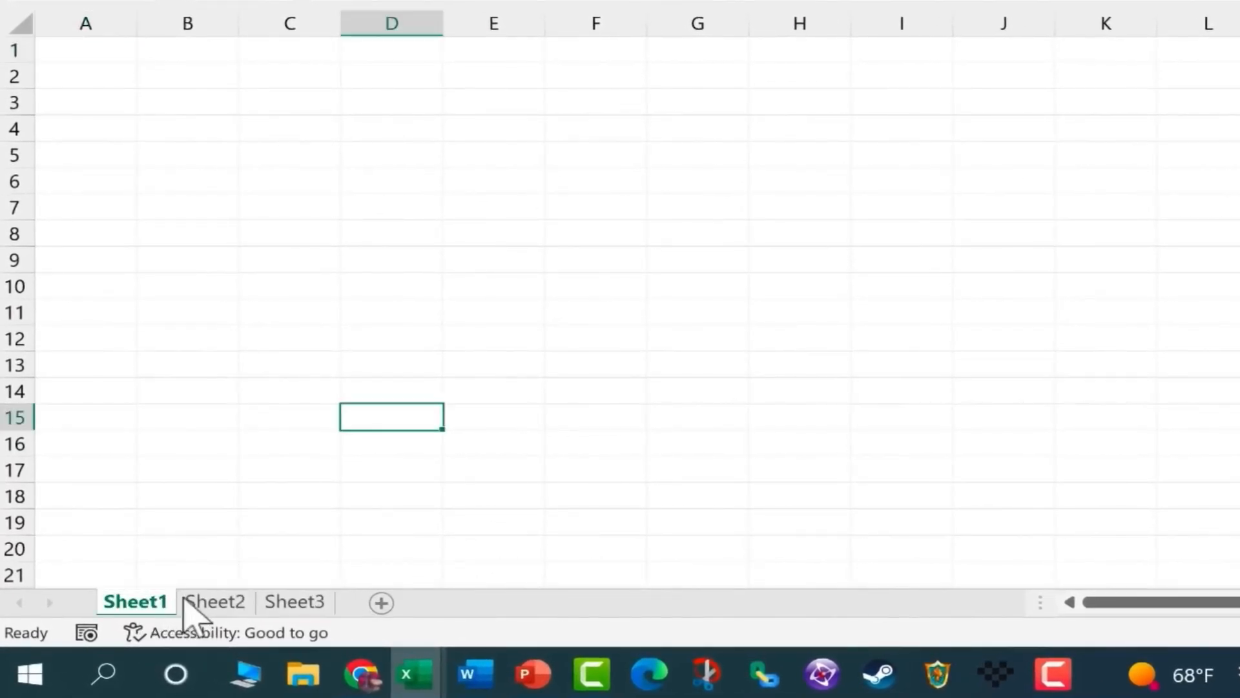
left_click(213, 604)
left_click(295, 603)
left_click(155, 608)
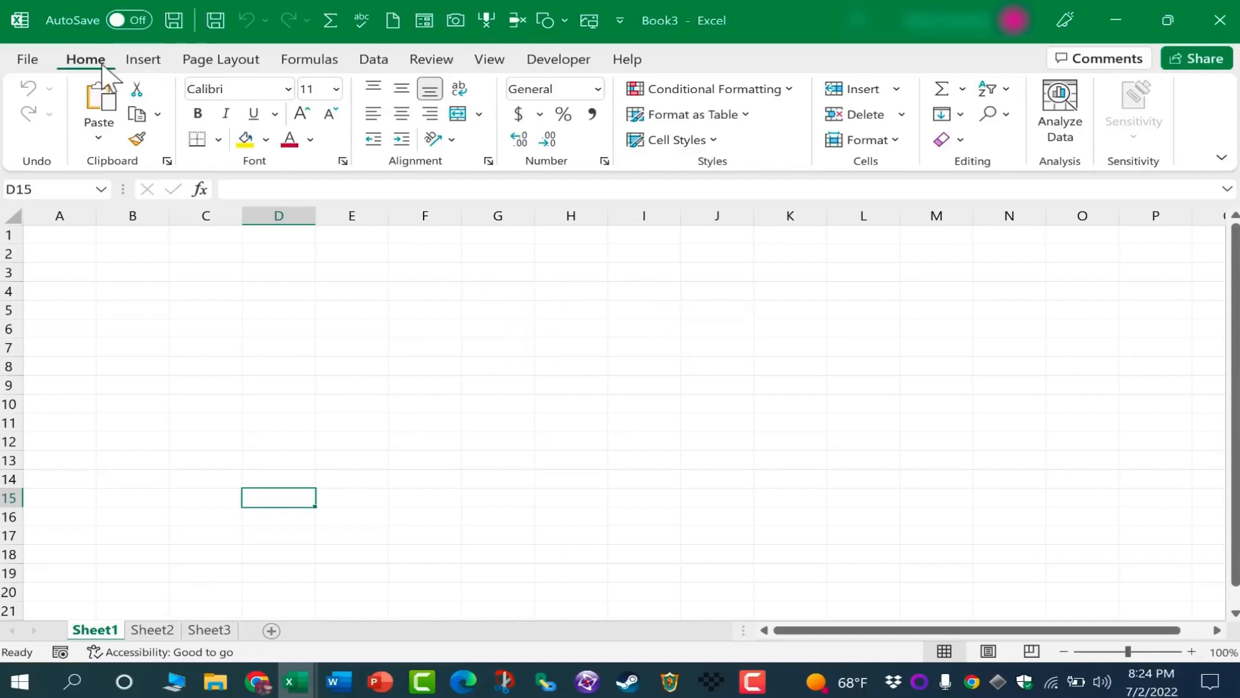
Examine the Insert, Page Layout and Data command sets on the ribbon, and return to the Home commands
left_click(143, 61)
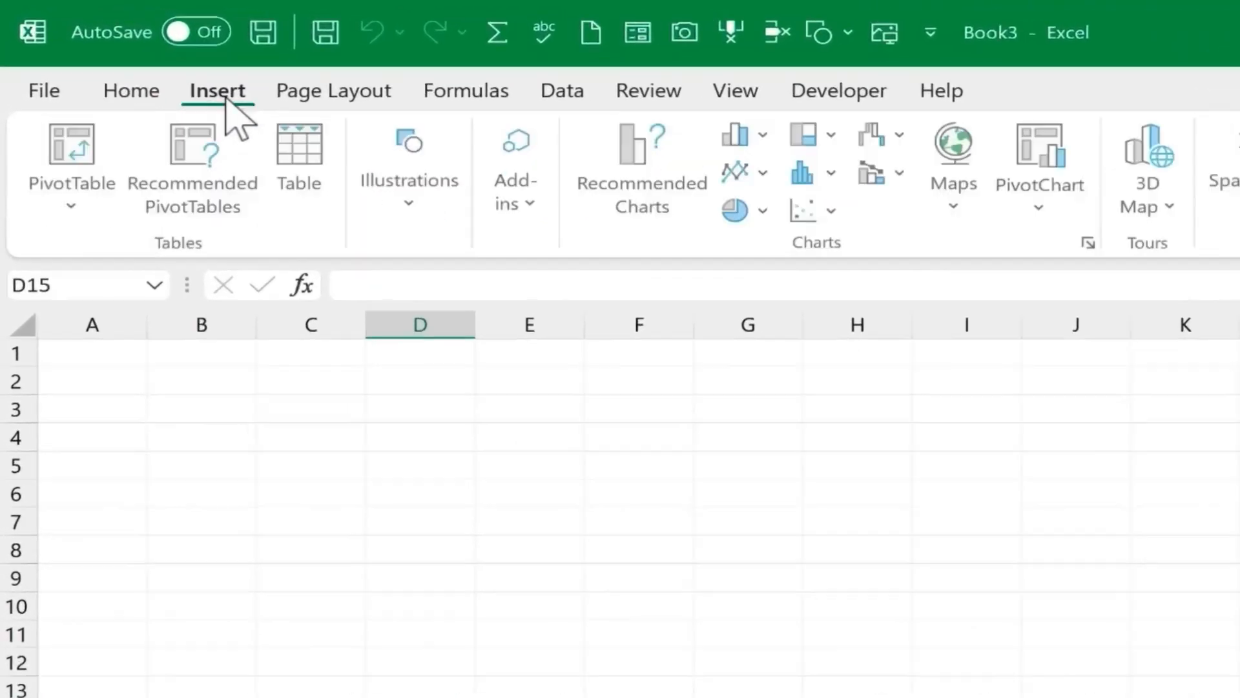
left_click(380, 97)
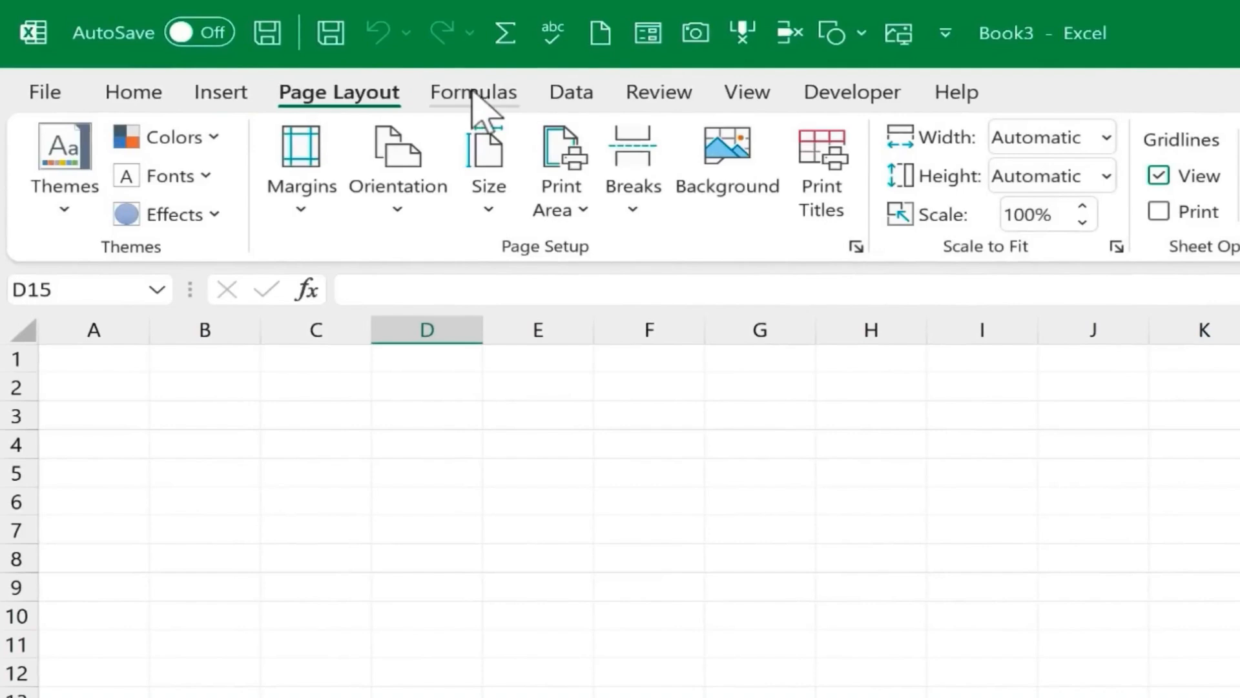
left_click(581, 95)
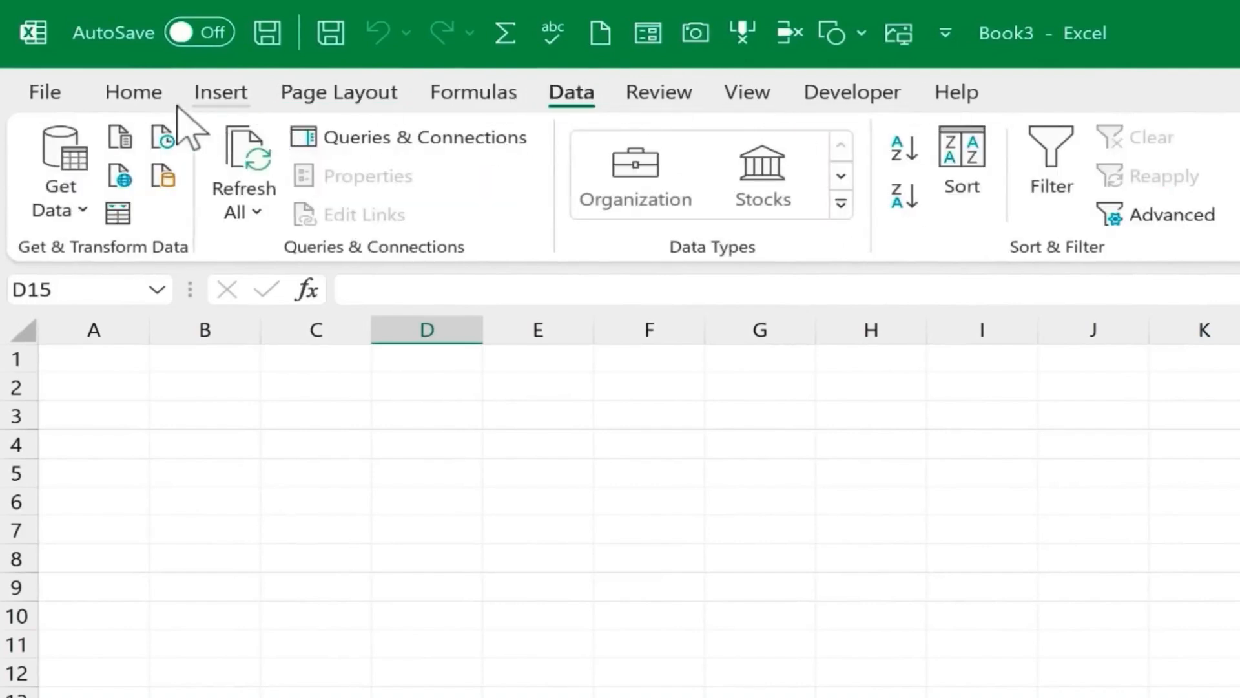
left_click(132, 93)
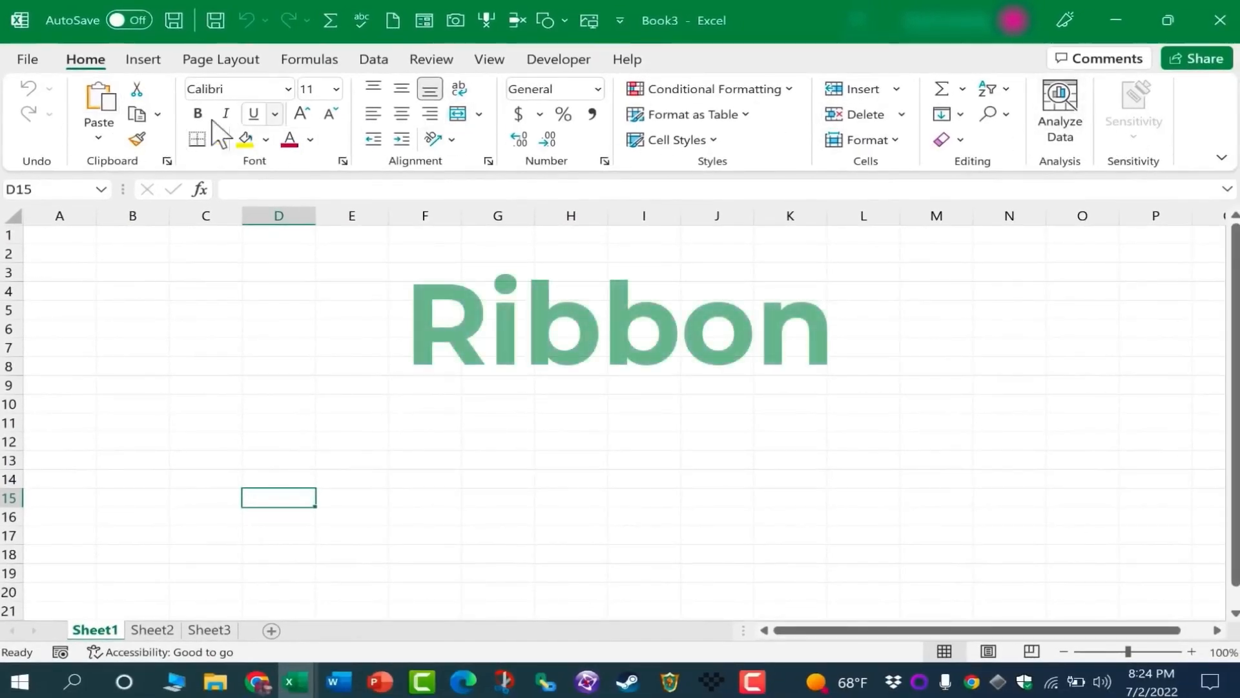
Examine the Formulas, View and Insert command sets on the ribbon, and return to the Home commands
left_click(308, 57)
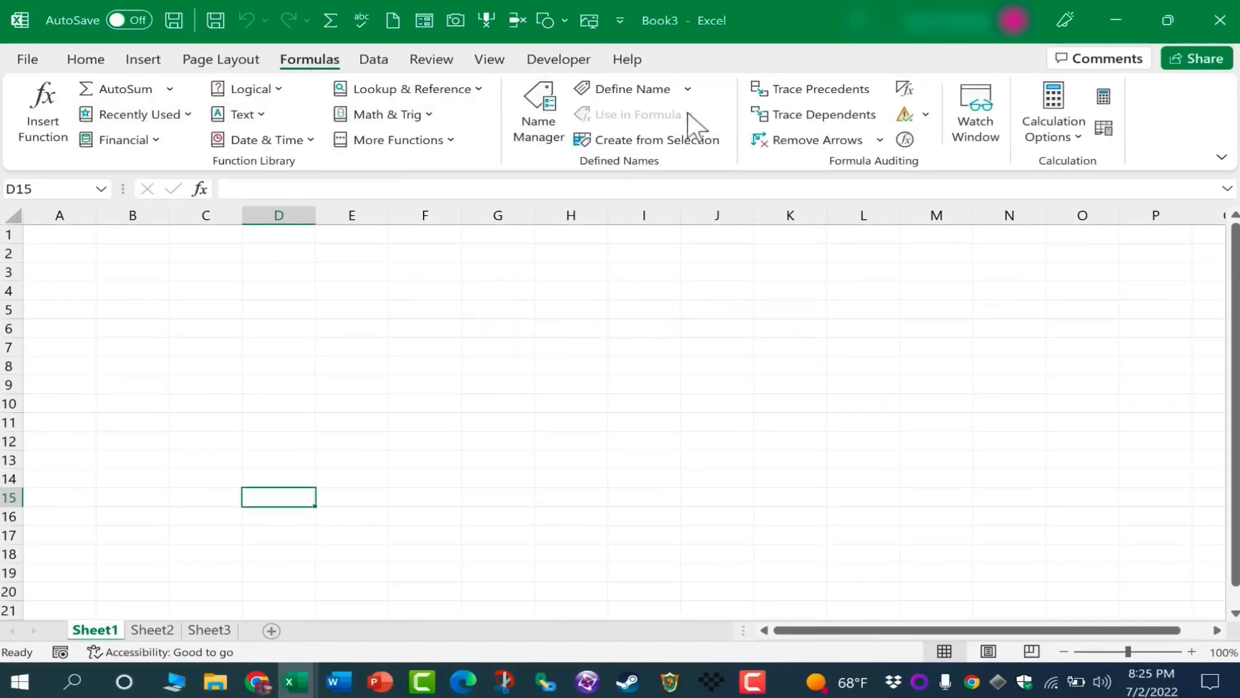
left_click(488, 60)
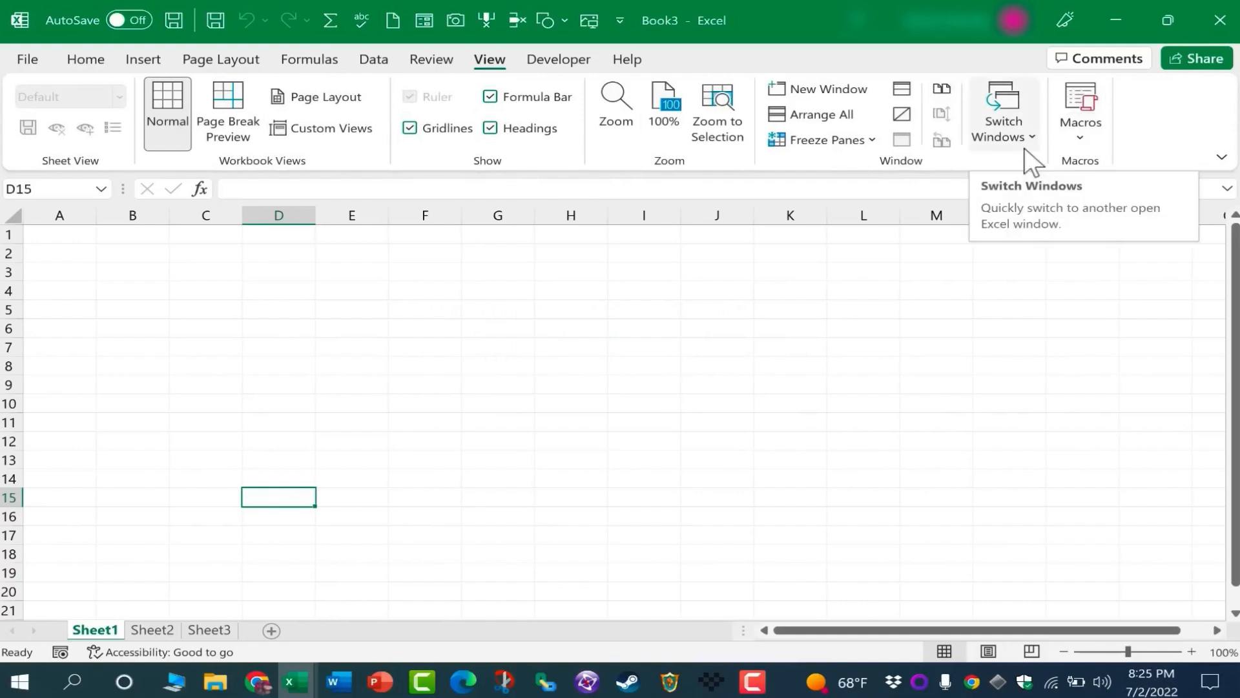
left_click(147, 57)
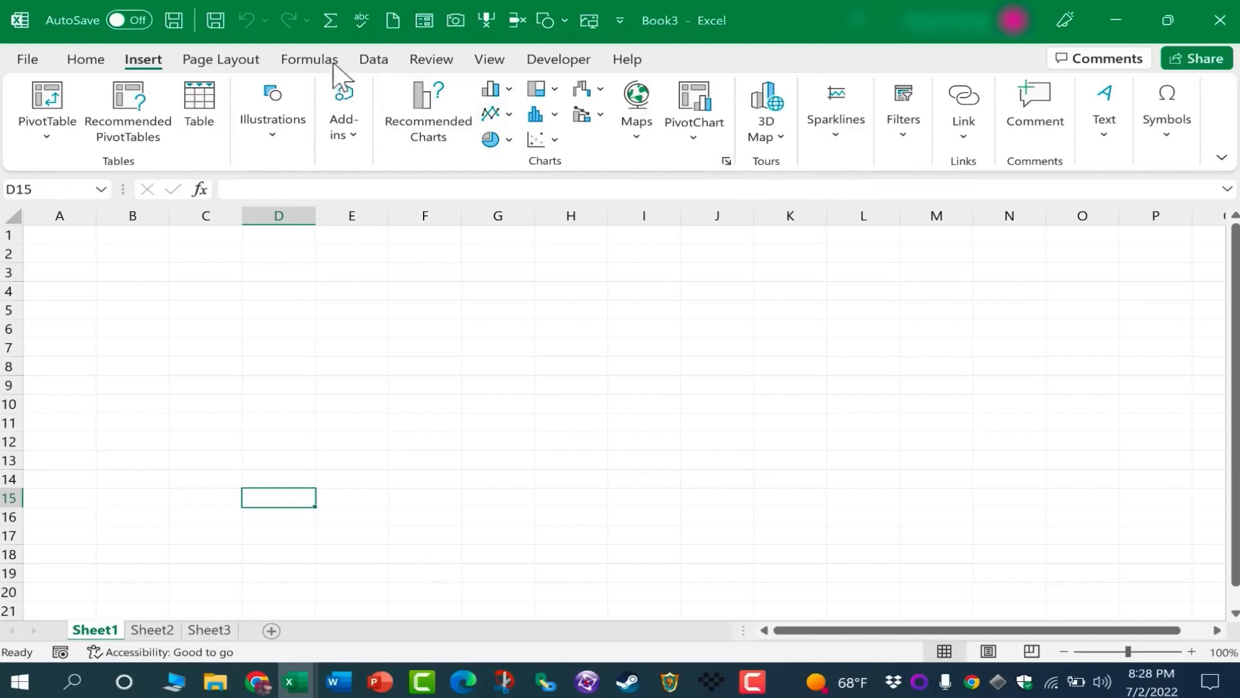
left_click(85, 58)
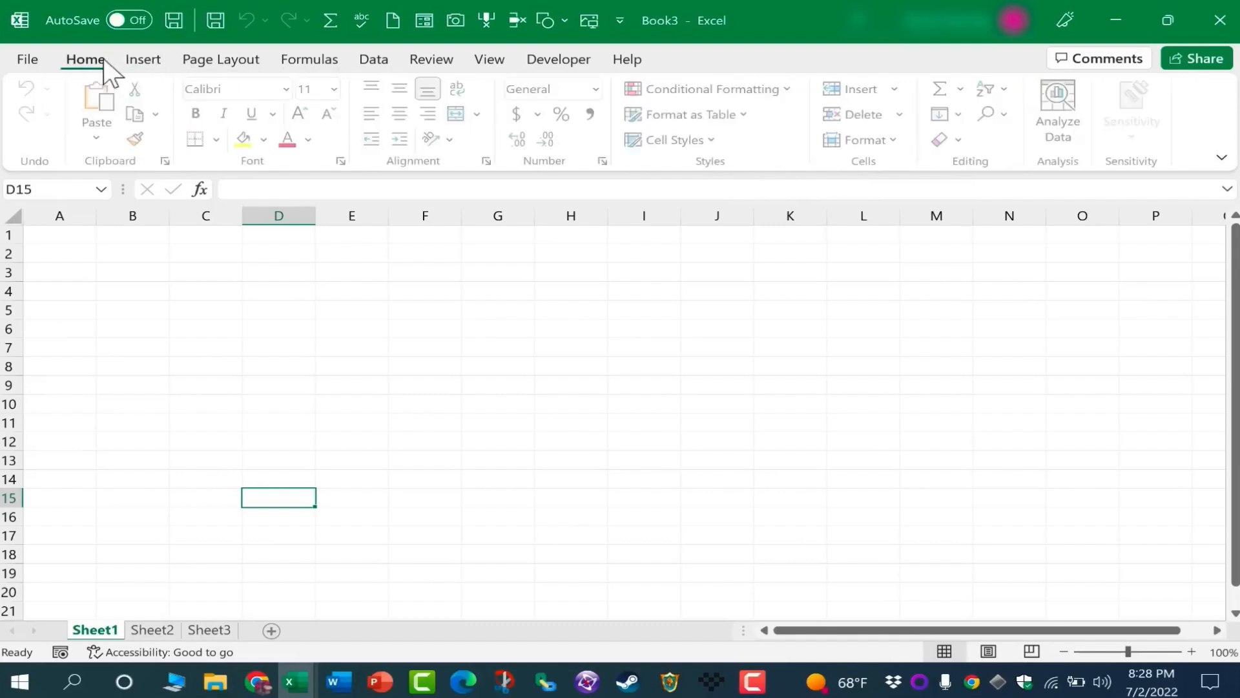
Review the Alignment, Border and Fill settings in Format Cells for cell D15, and close the dialog without changes
left_click(488, 161)
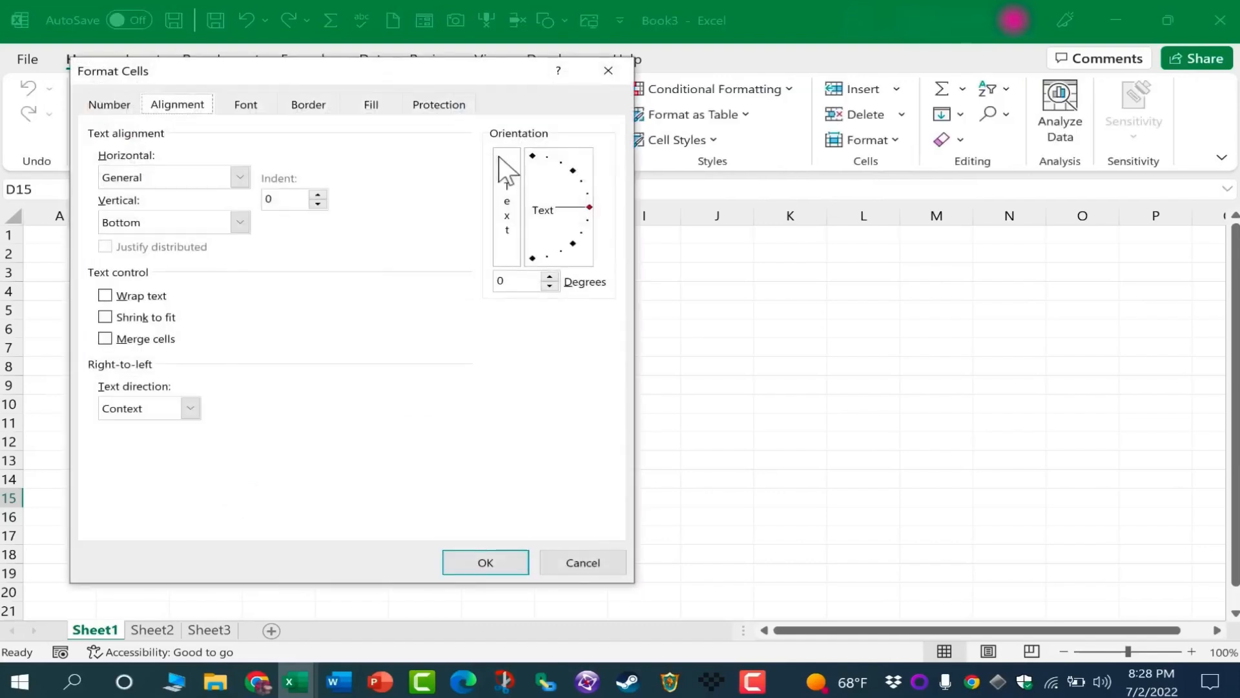
left_click(308, 104)
left_click(372, 104)
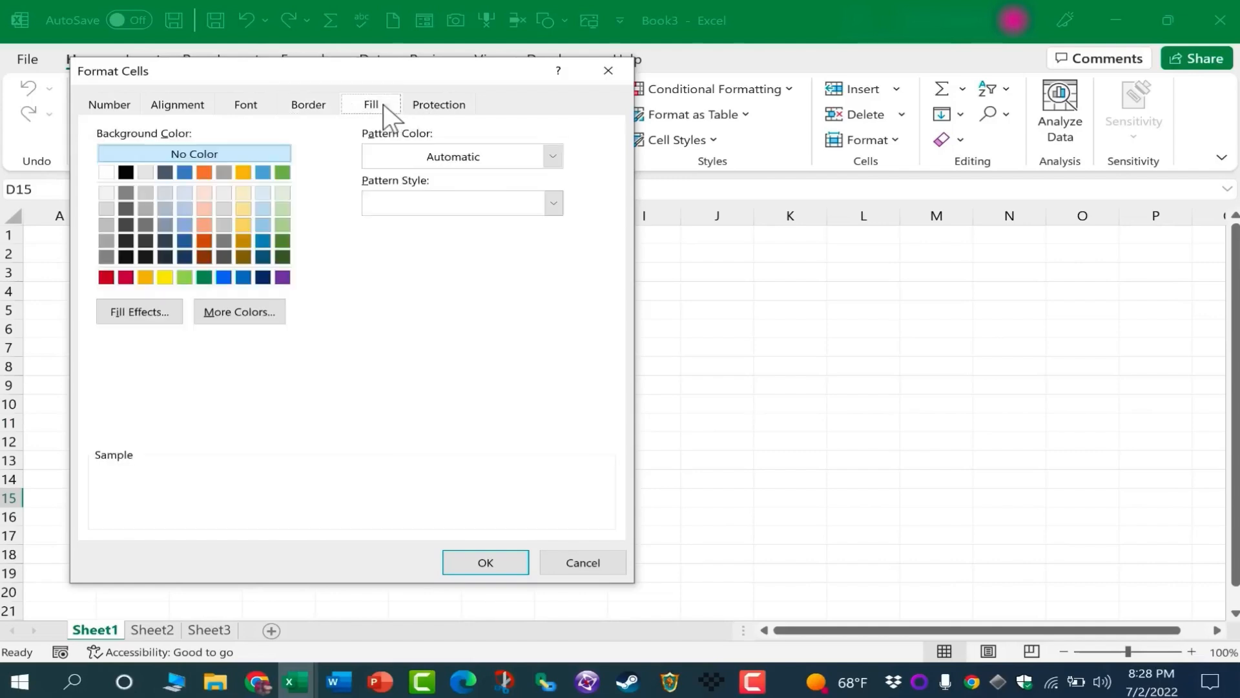
key("Escape")
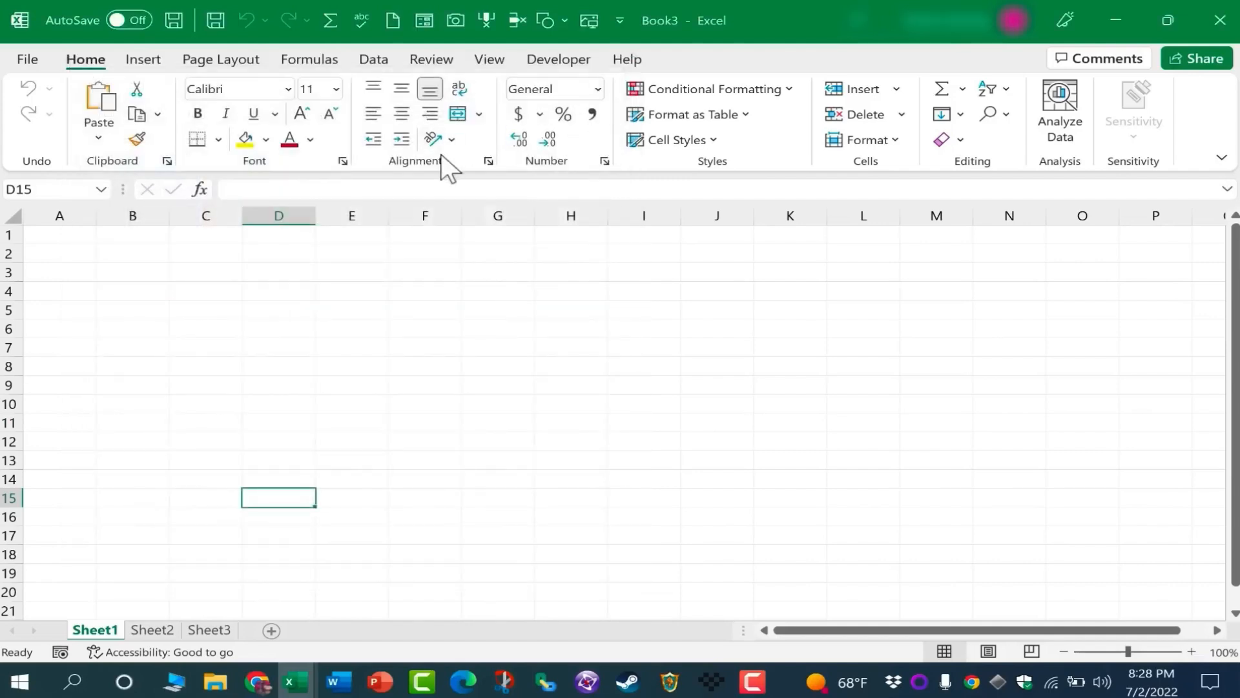
Show the Insert commands and examine vertical scrolling, horizontal scrolling and the zoom control on Sheet1, keeping the zoom at 100%
left_click(145, 59)
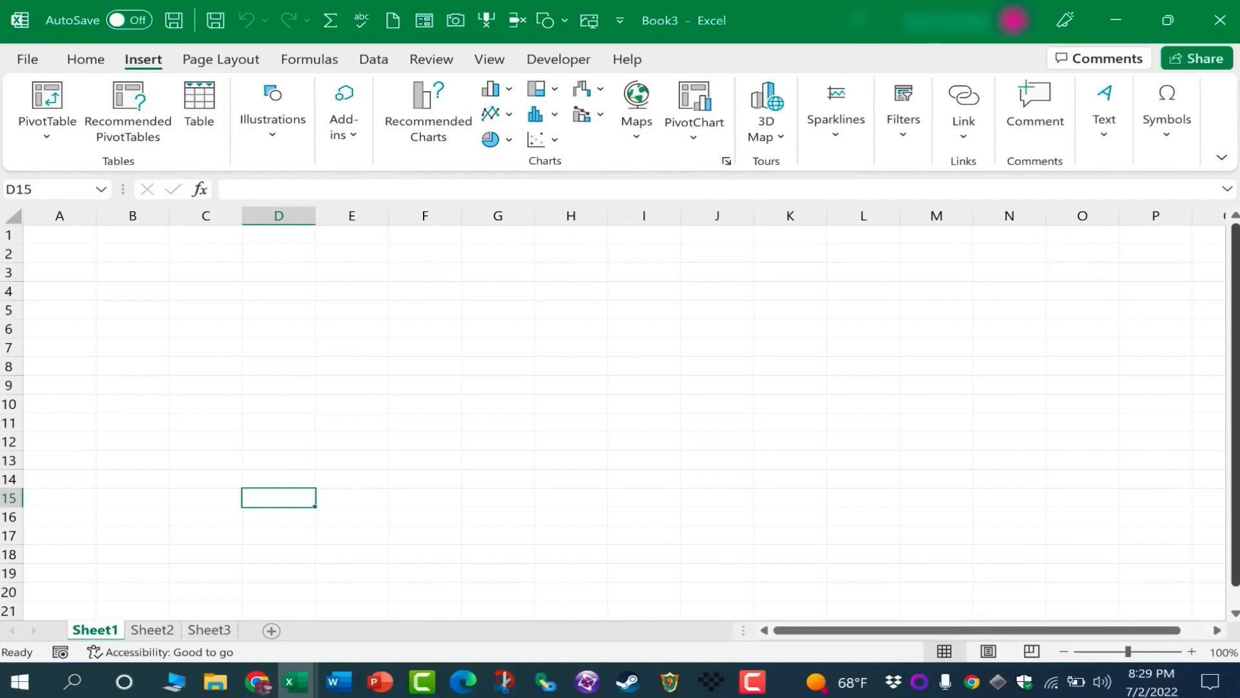
left_click_drag(1235, 291, 1235, 309)
scroll(1074, 473, "down", 8)
scroll(1060, 476, "up", 2)
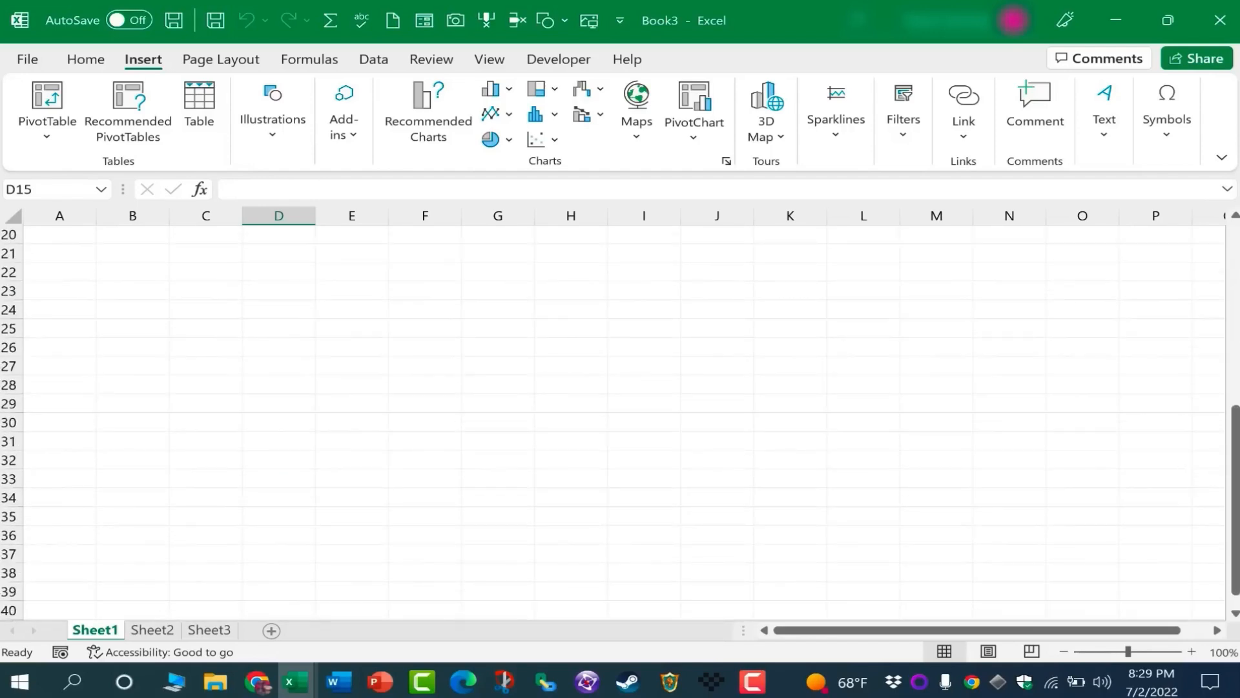
scroll(1224, 455, "up", 7)
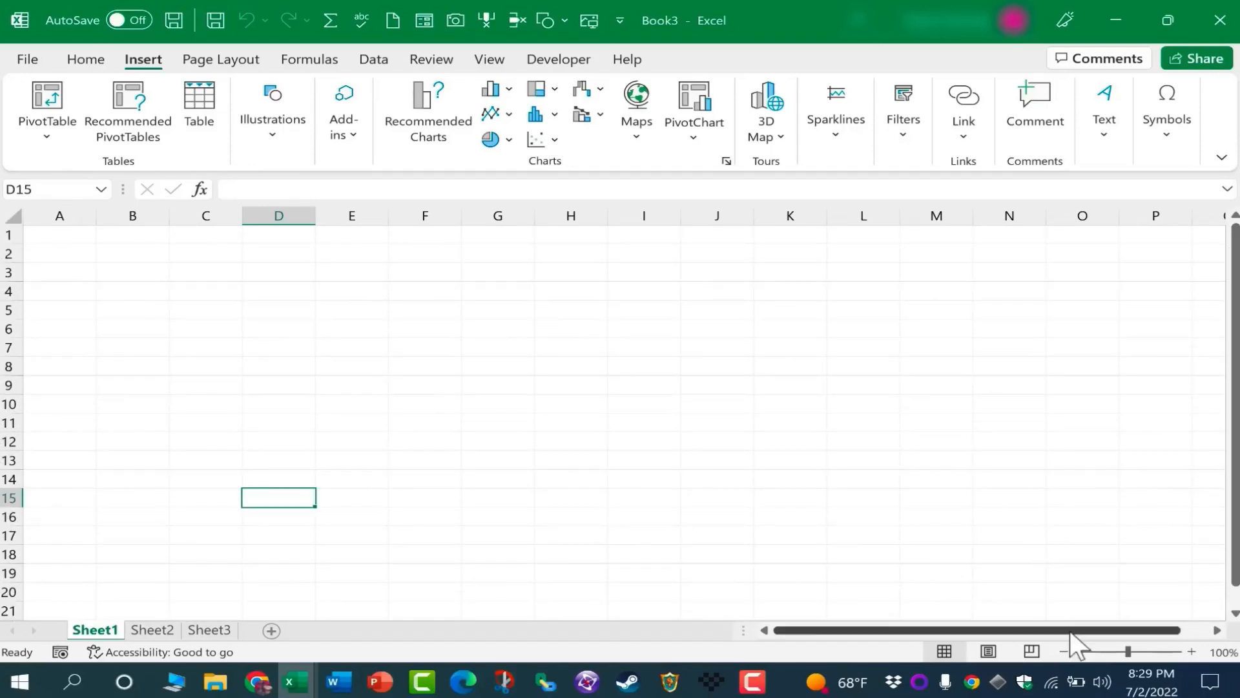
left_click_drag(1069, 629, 876, 630)
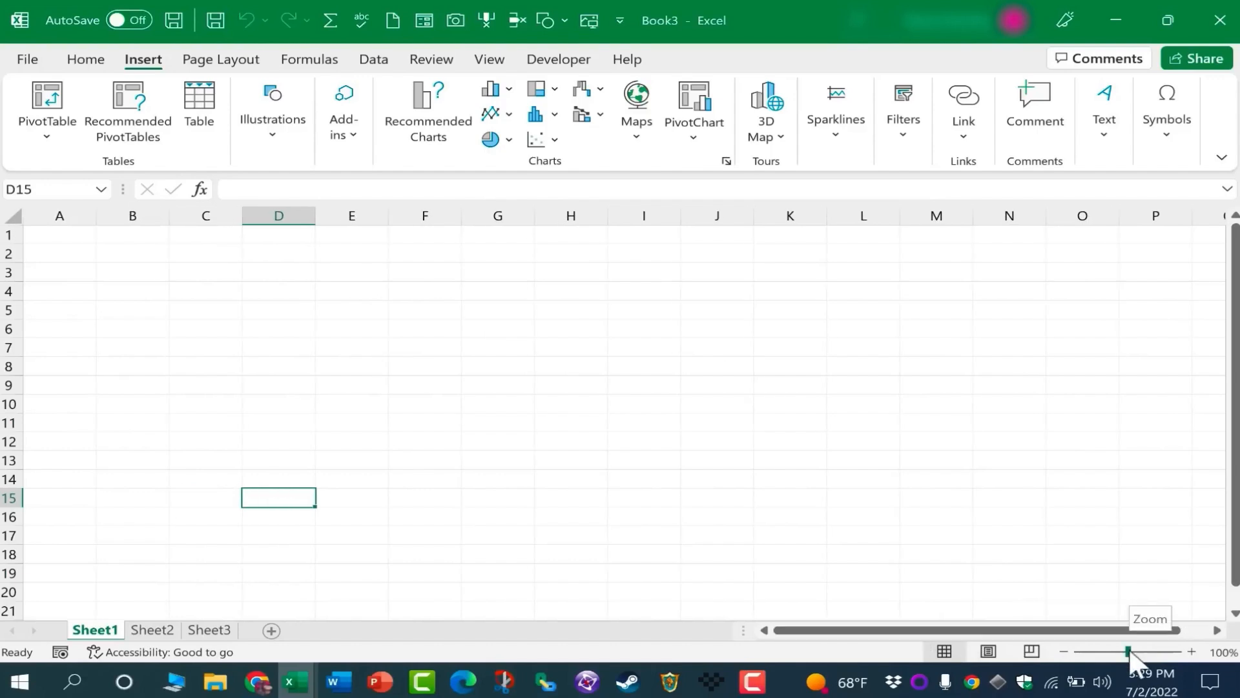
mouse_move(1129, 651)
left_mouse_down()
mouse_move(1150, 652)
mouse_move(1089, 651)
mouse_move(1129, 651)
left_mouse_up()
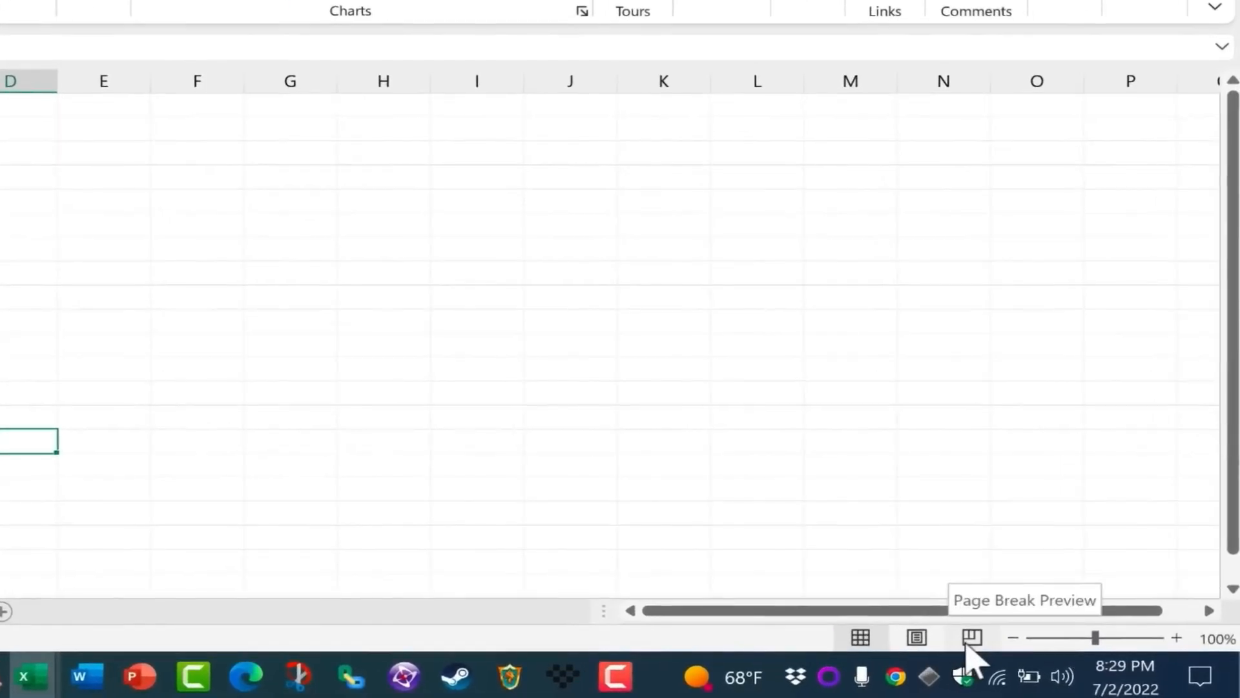
View Sheet1 in Page Break Preview and Page Layout view, and return to Normal view
left_click(972, 637)
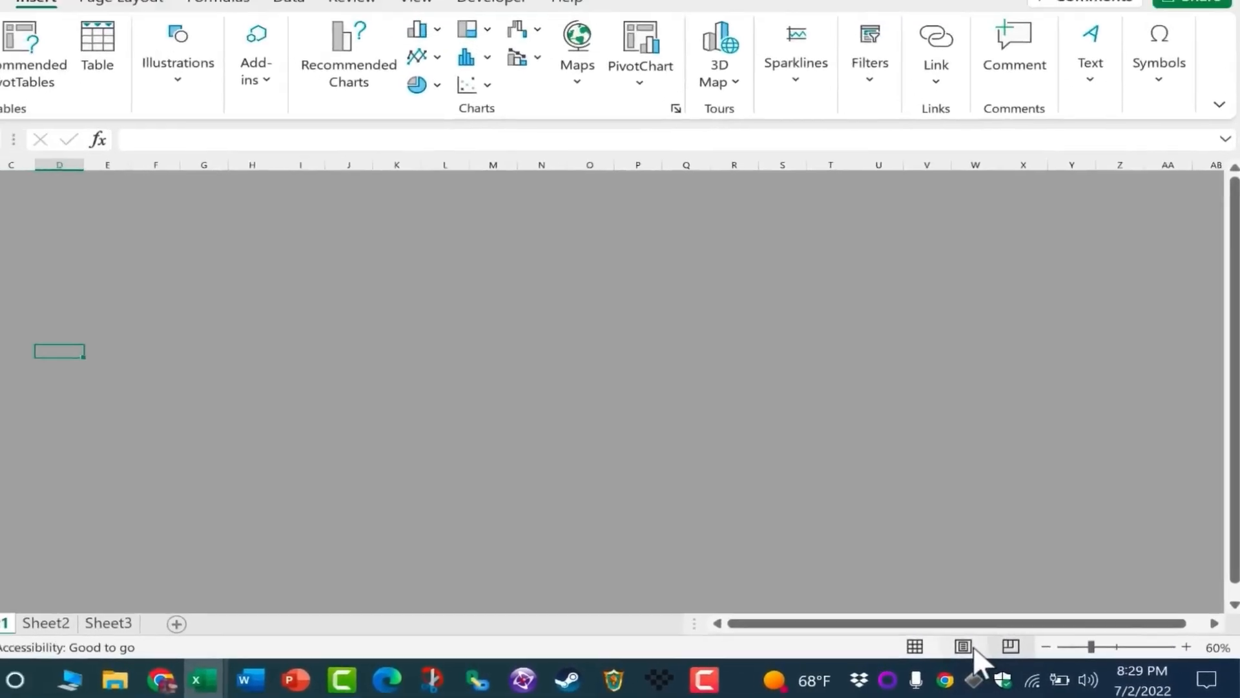
left_click(917, 637)
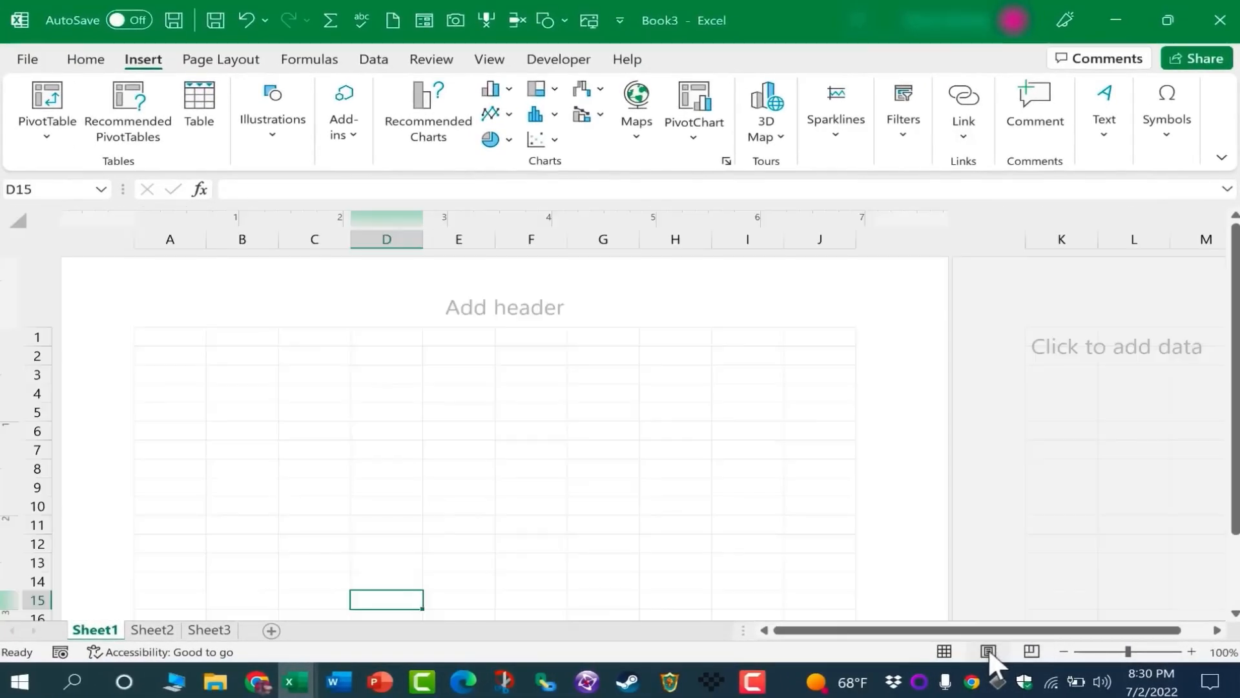
left_click(945, 650)
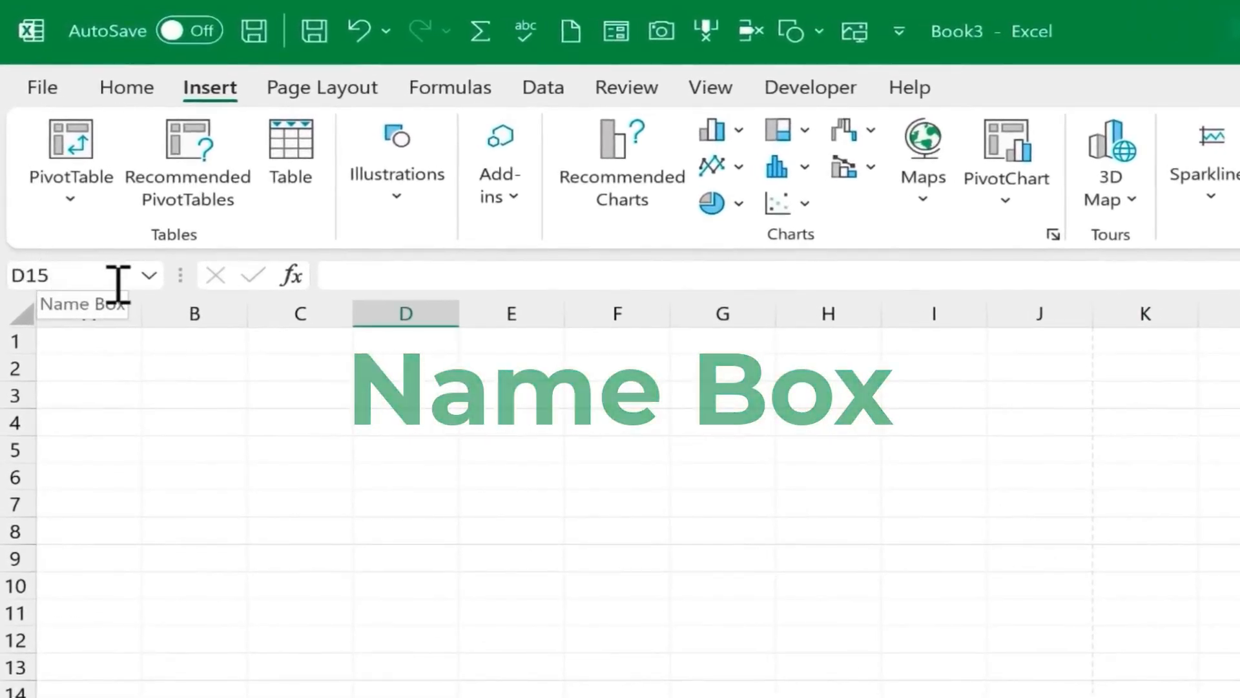
Check the Name Box reference for cells F4 and E3, examine the formula bar for E3, and return to the Home commands
left_click(634, 418)
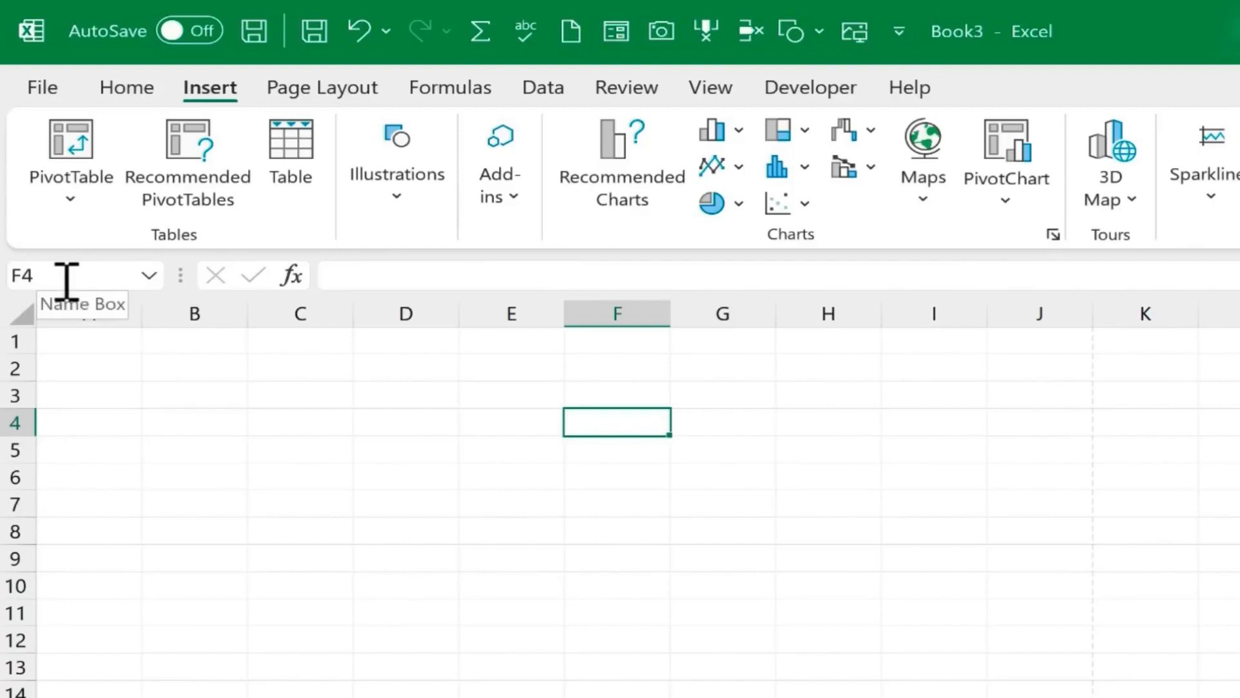
key("Up")
key("Left")
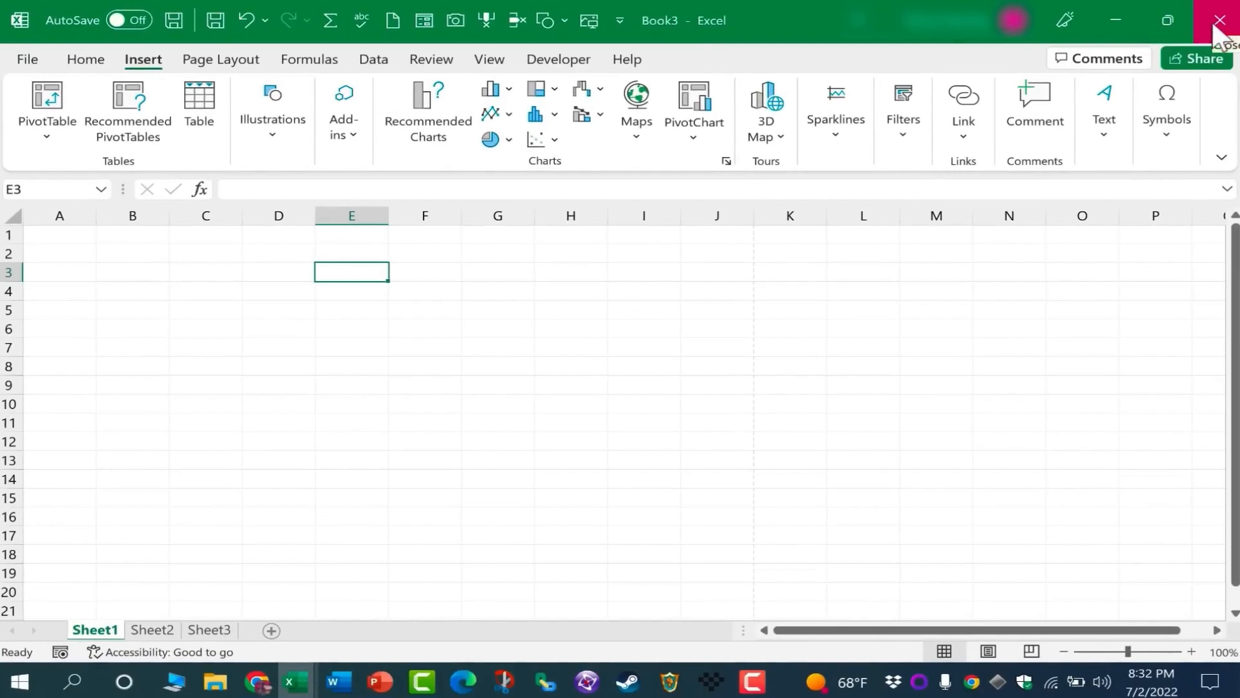
left_click(277, 192)
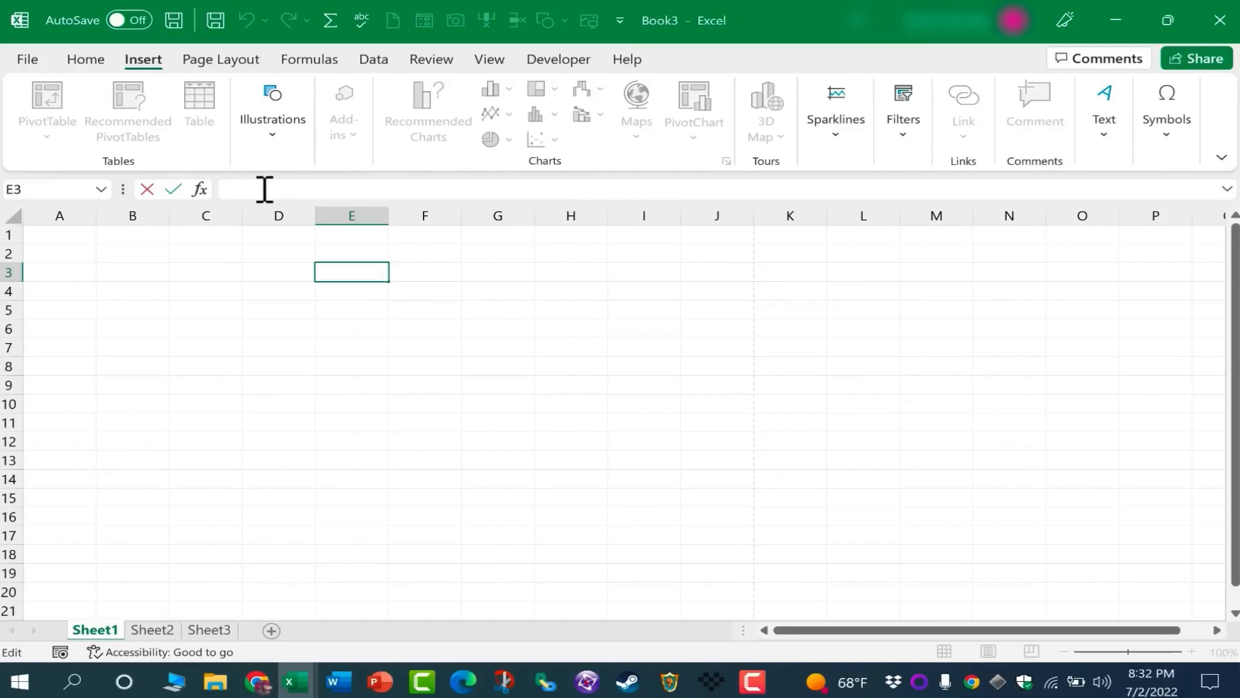
left_click(89, 62)
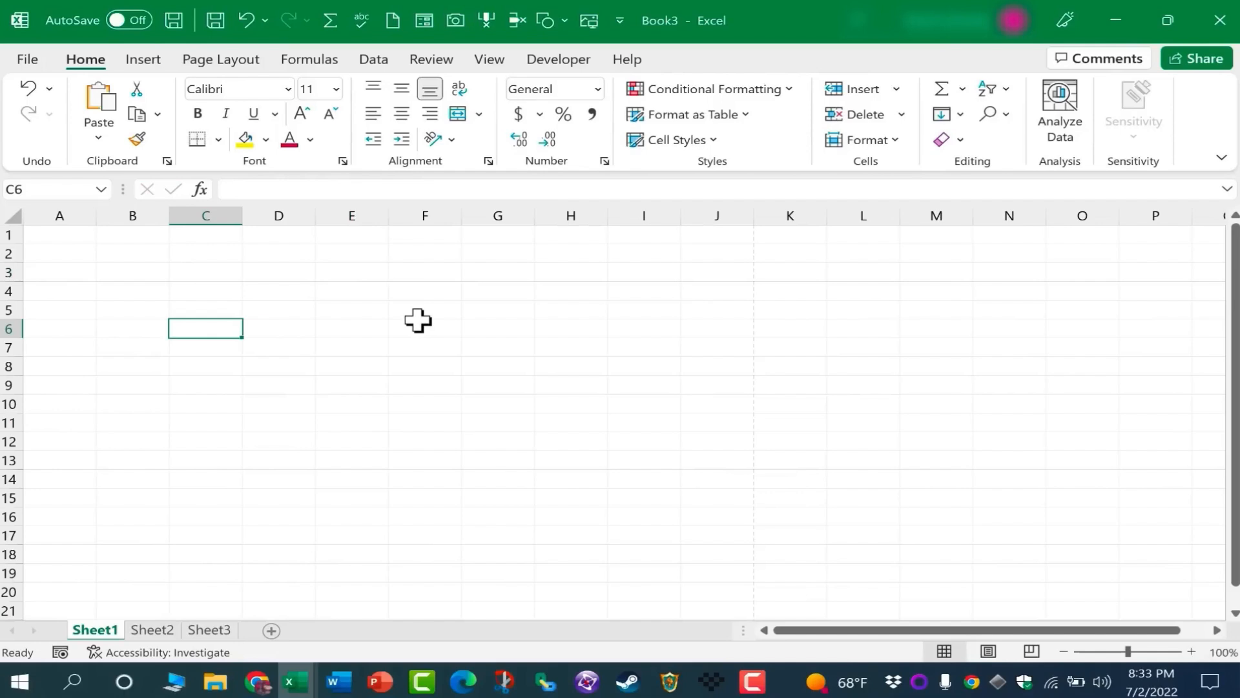
Save the workbook in the Documents folder as "Excel for Beginners - Complete Course"
left_click(30, 60)
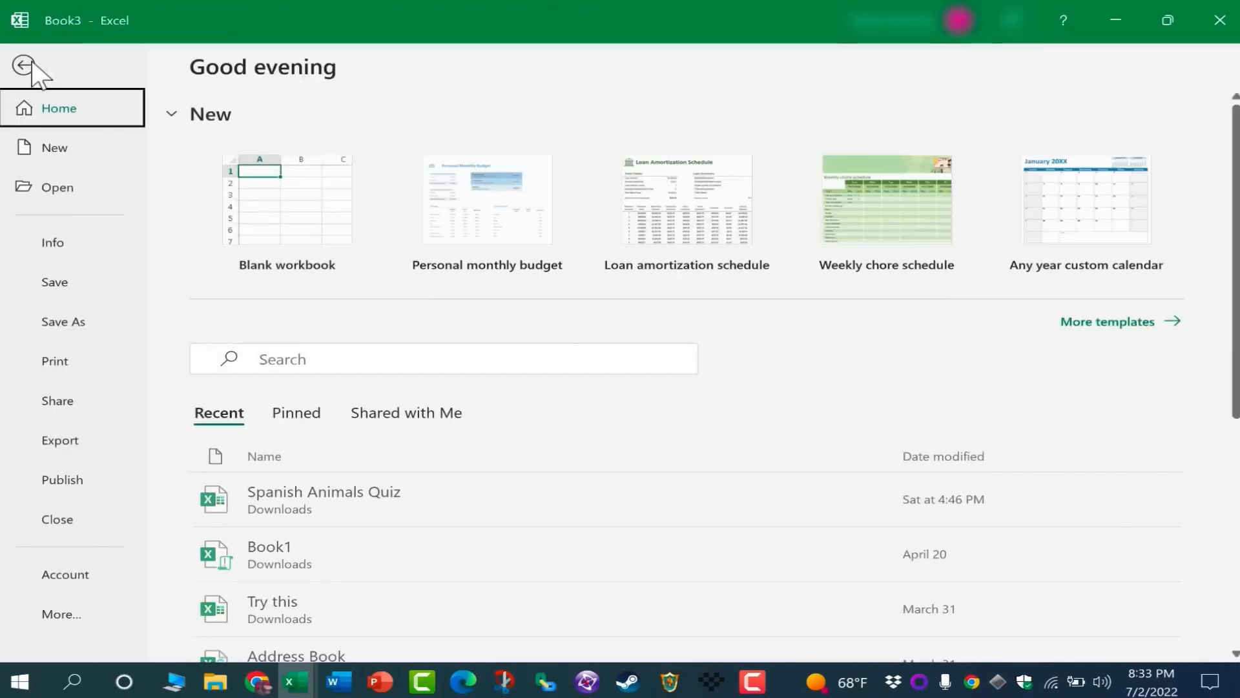
left_click(64, 303)
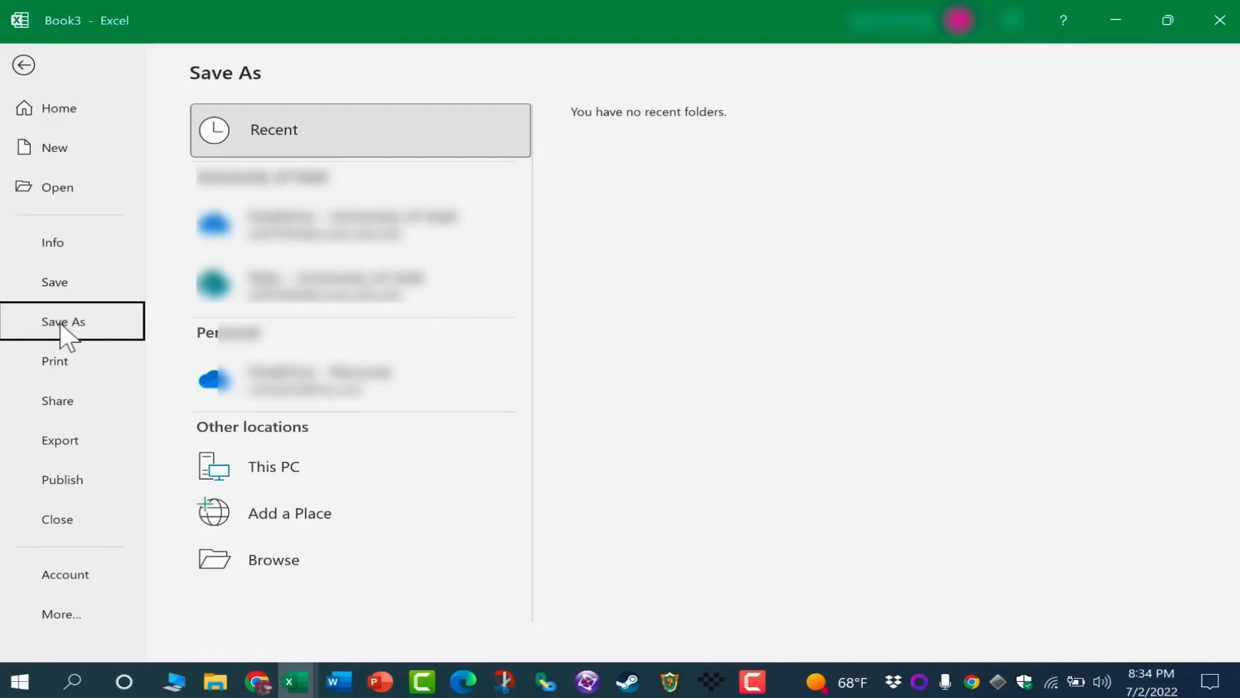
left_click(265, 555)
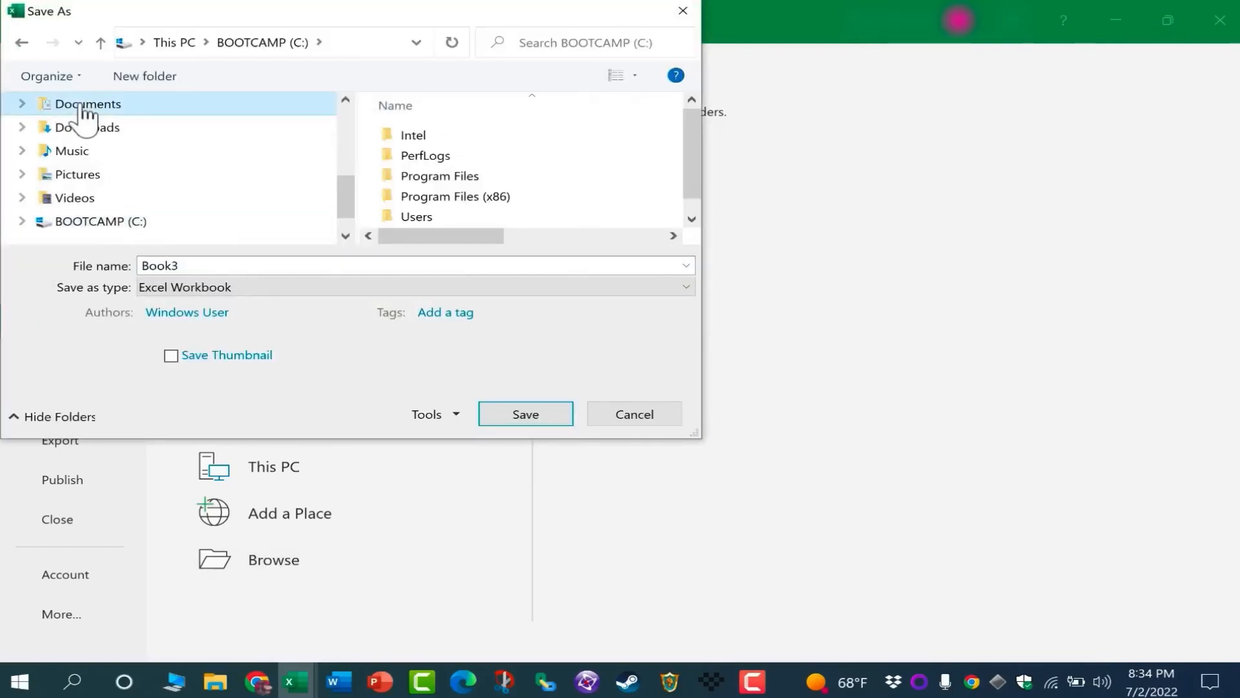
left_click(85, 104)
type("Excel for Beginners - Complete")
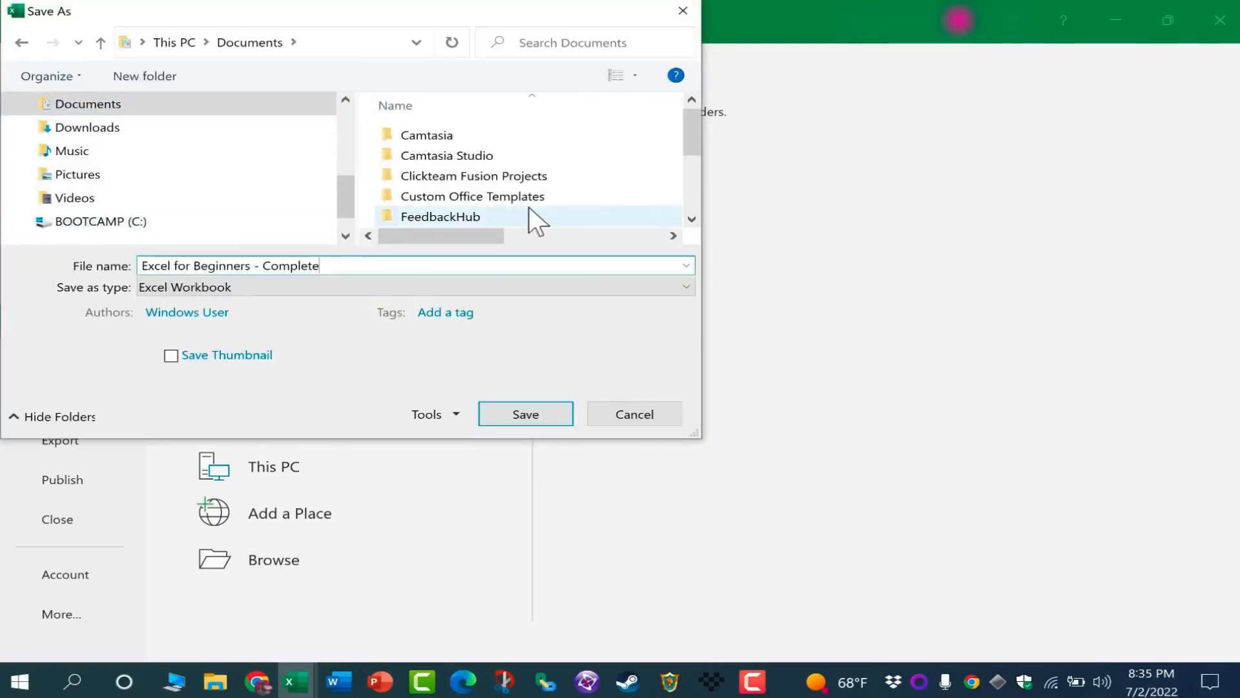
type(" Course")
left_click(537, 413)
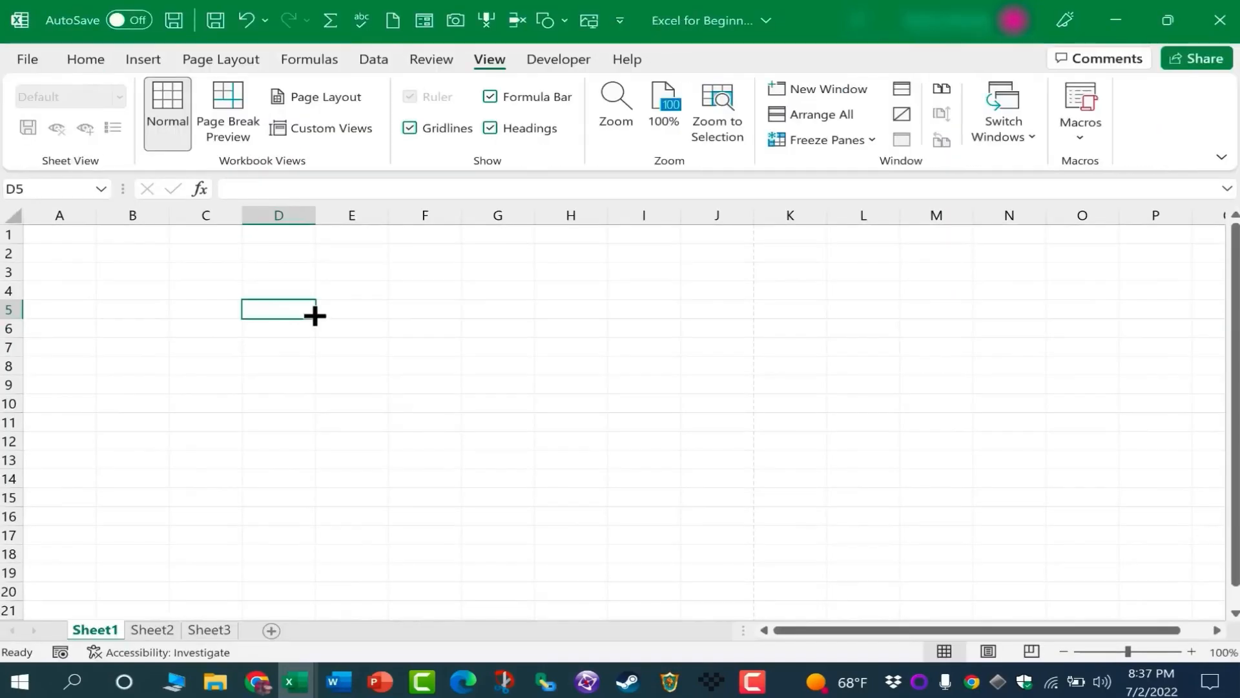
Enter the numbers 1, 2, 3 and 4 in cells A1 to A4 of Sheet1
left_click(331, 325)
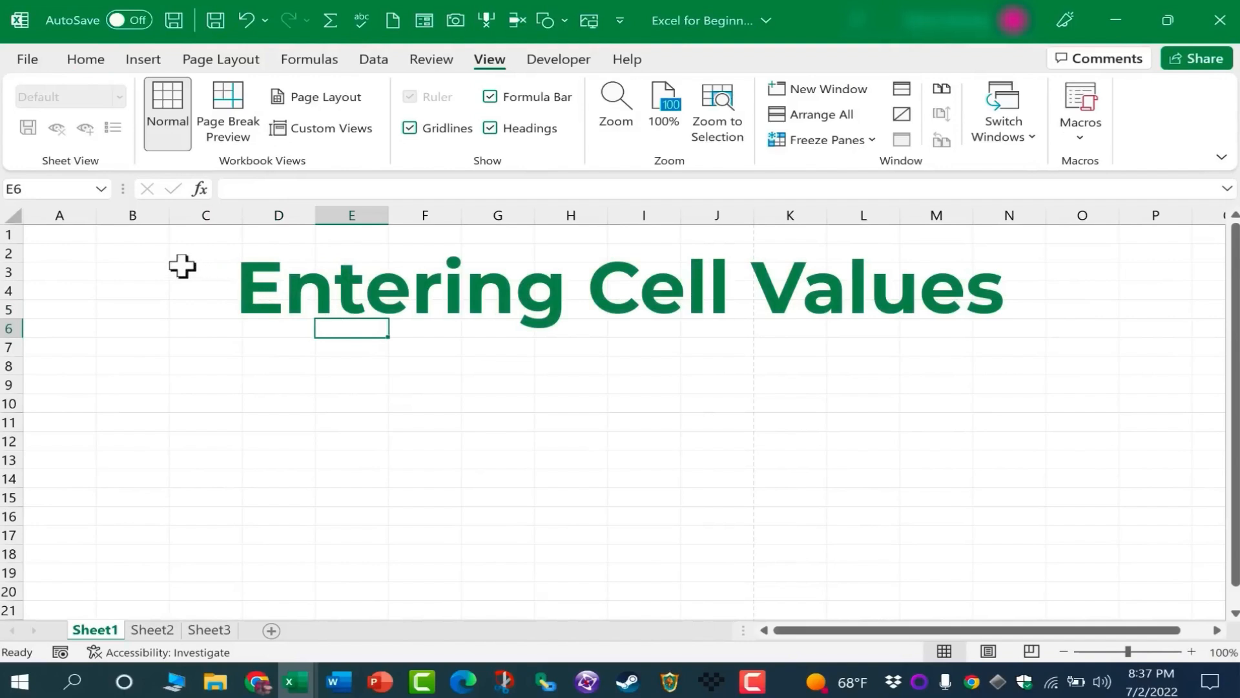
left_click(509, 405)
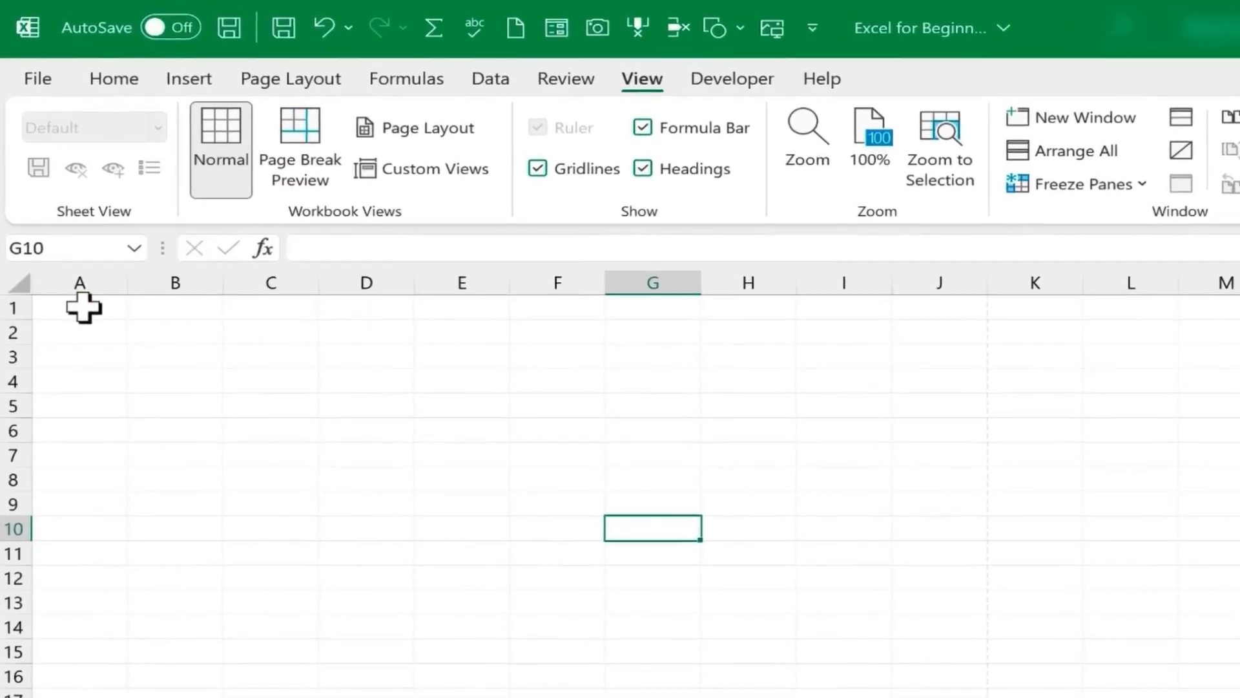
left_click(84, 307)
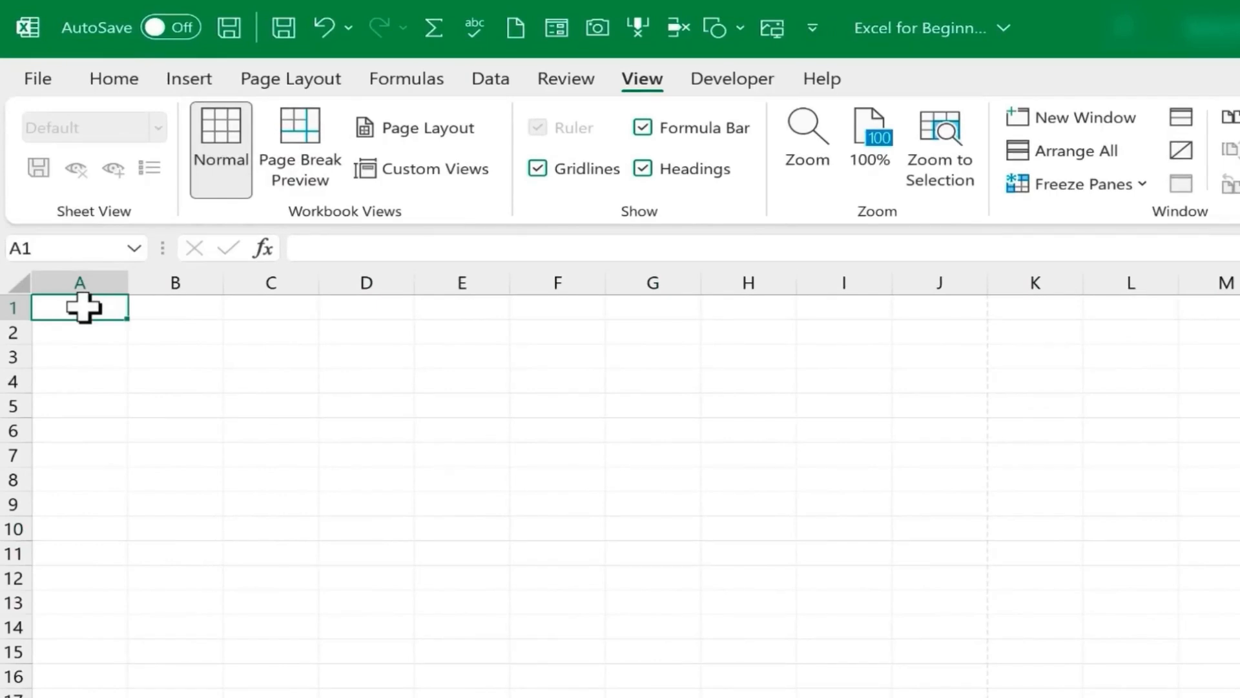
type("1")
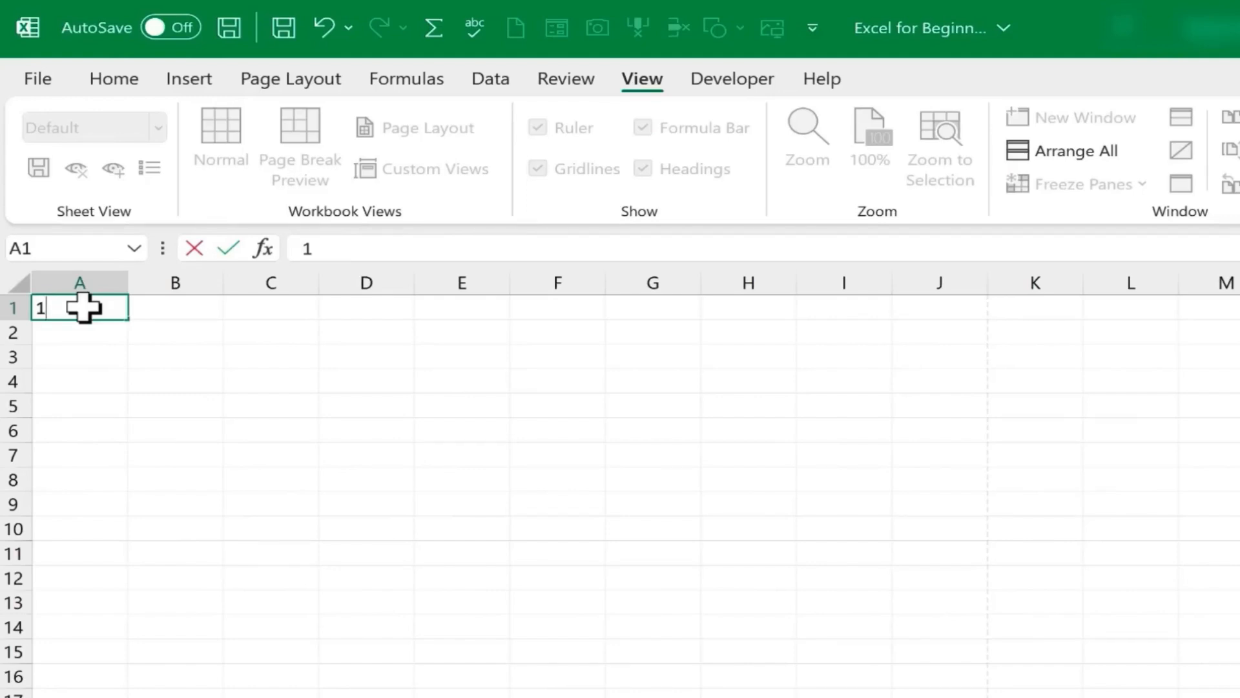
key("Return")
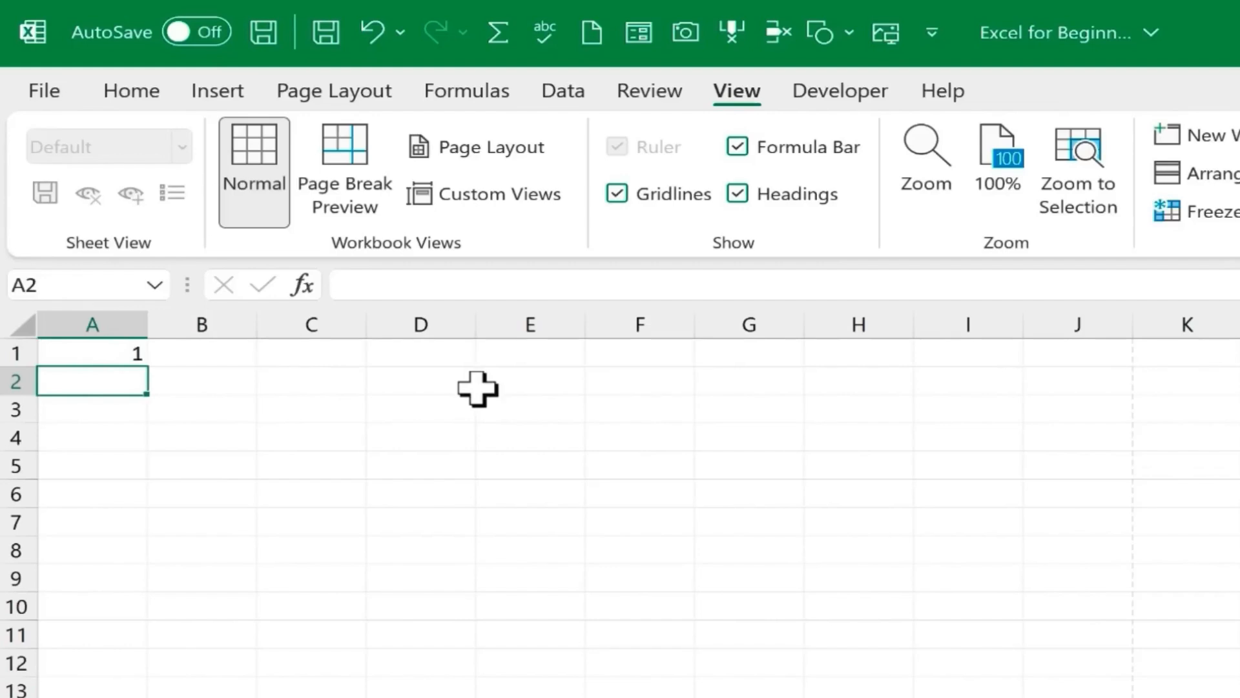
type("2")
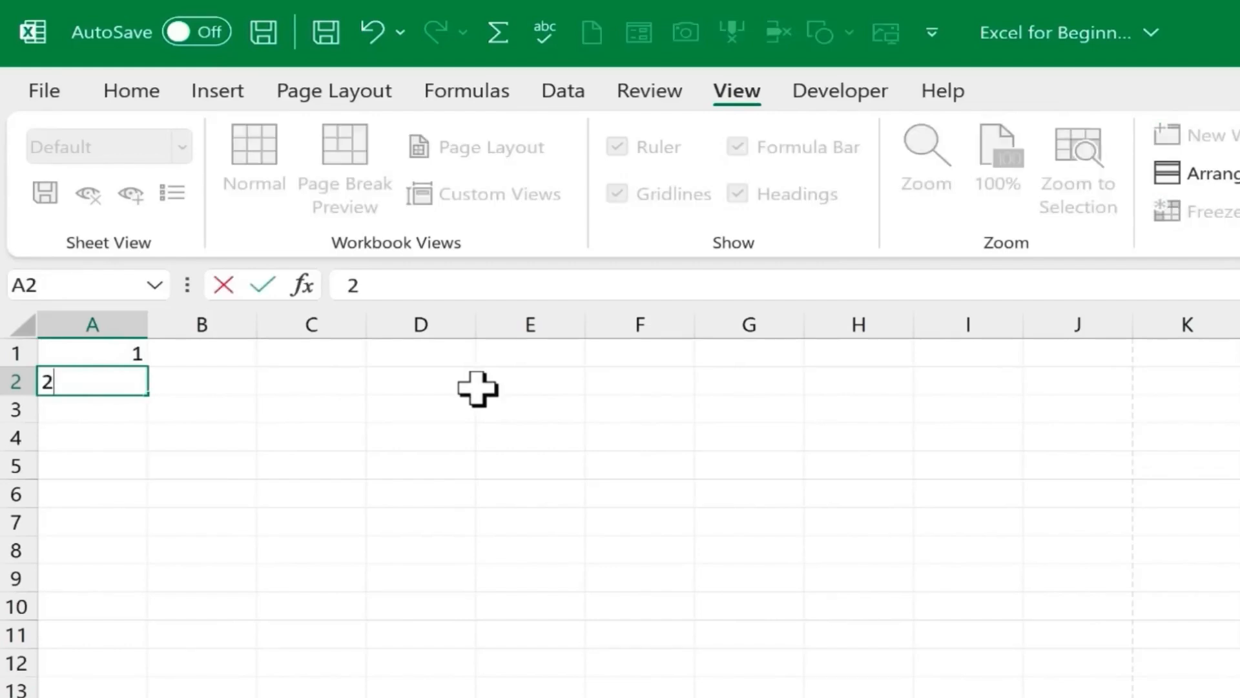
key("Return")
type("3")
key("Return")
type("4")
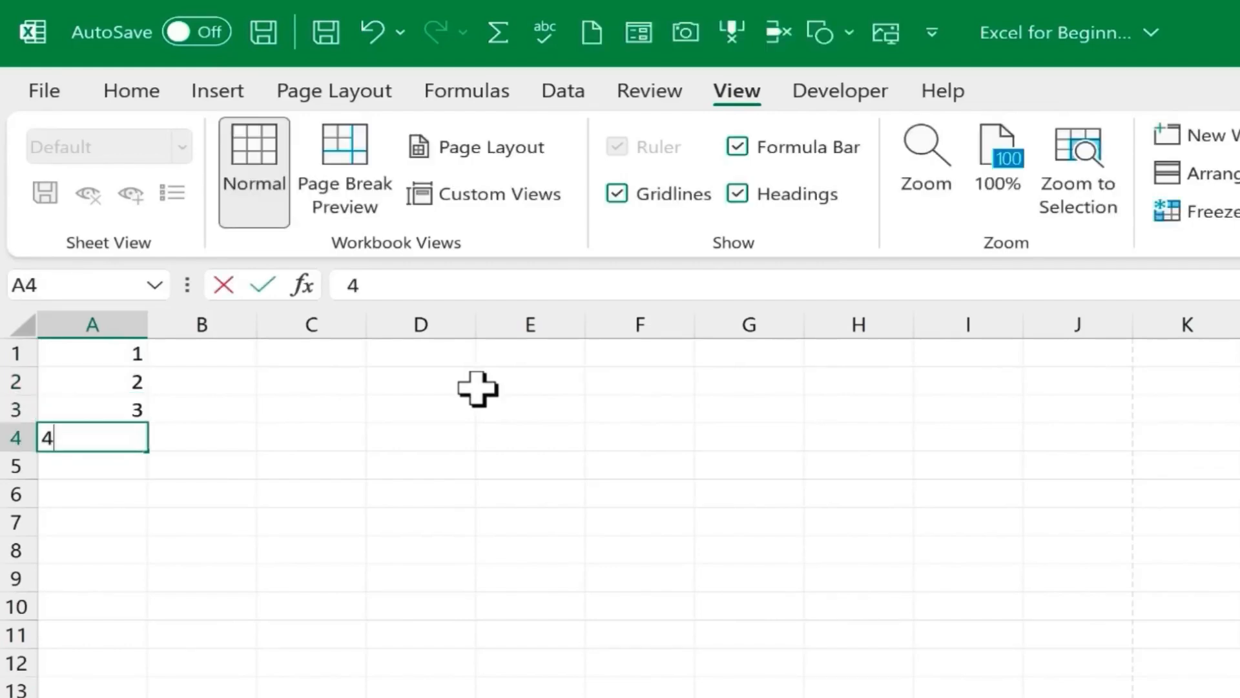
key("Return")
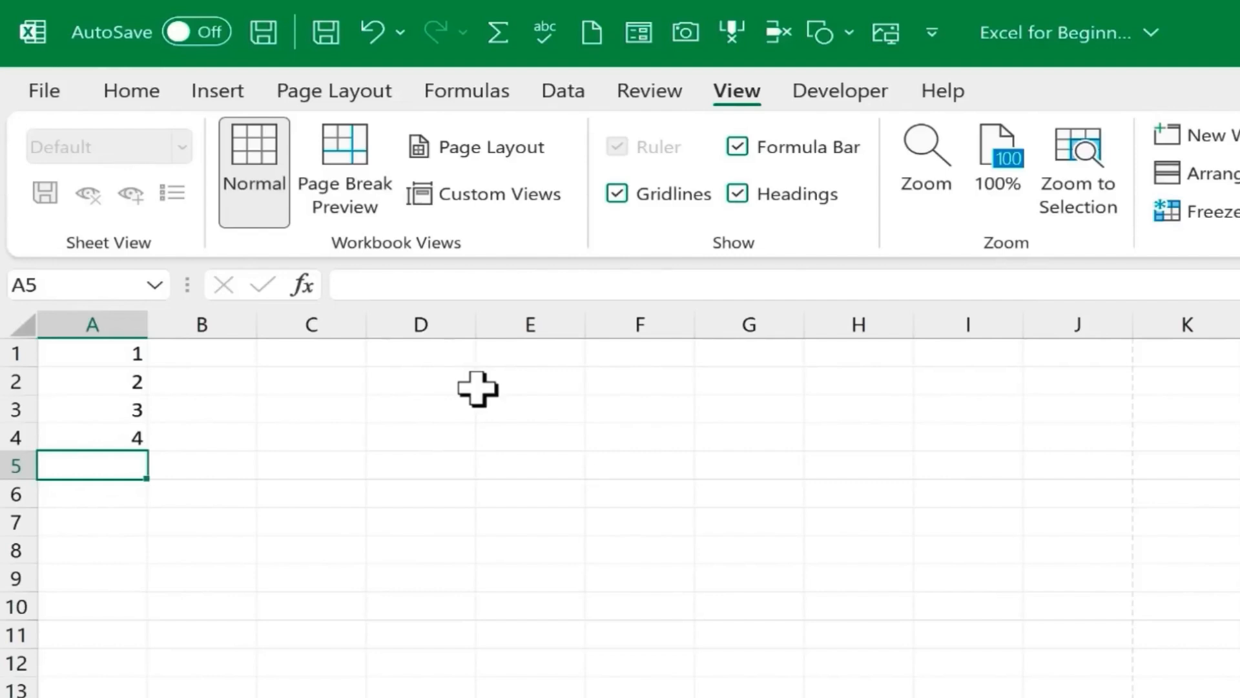
Undo the last change and select the cell range A1:A4
key("ctrl+z")
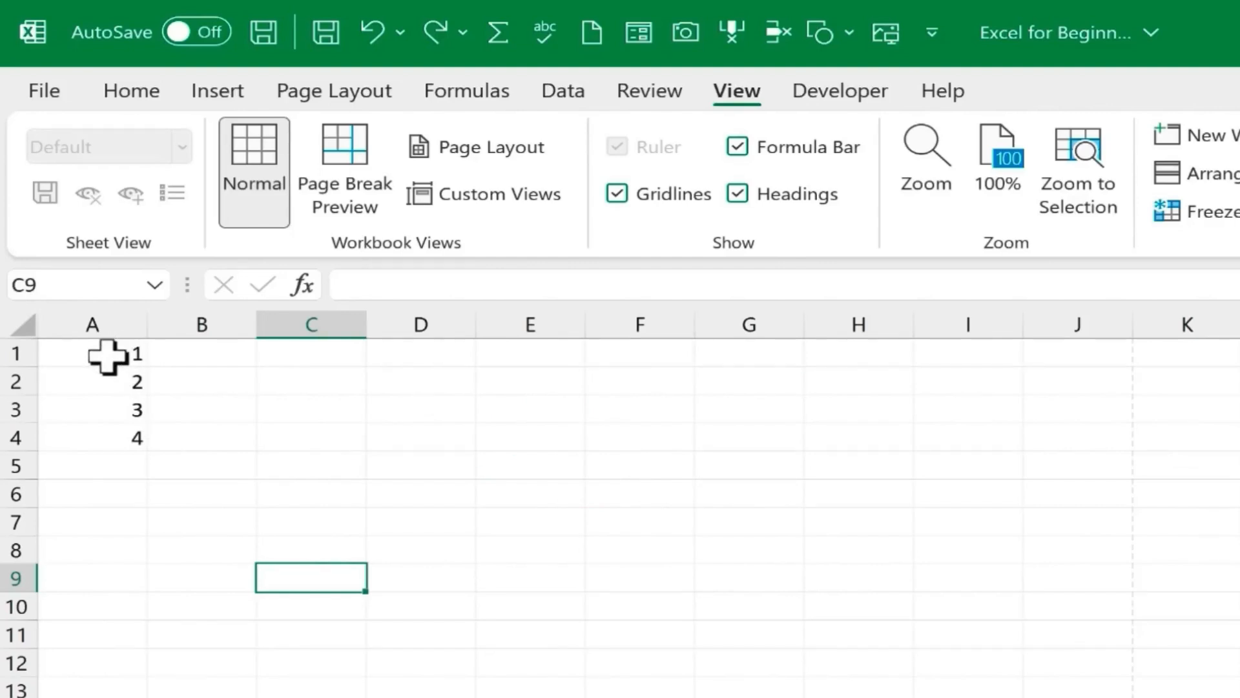
left_click_drag(107, 355, 119, 436)
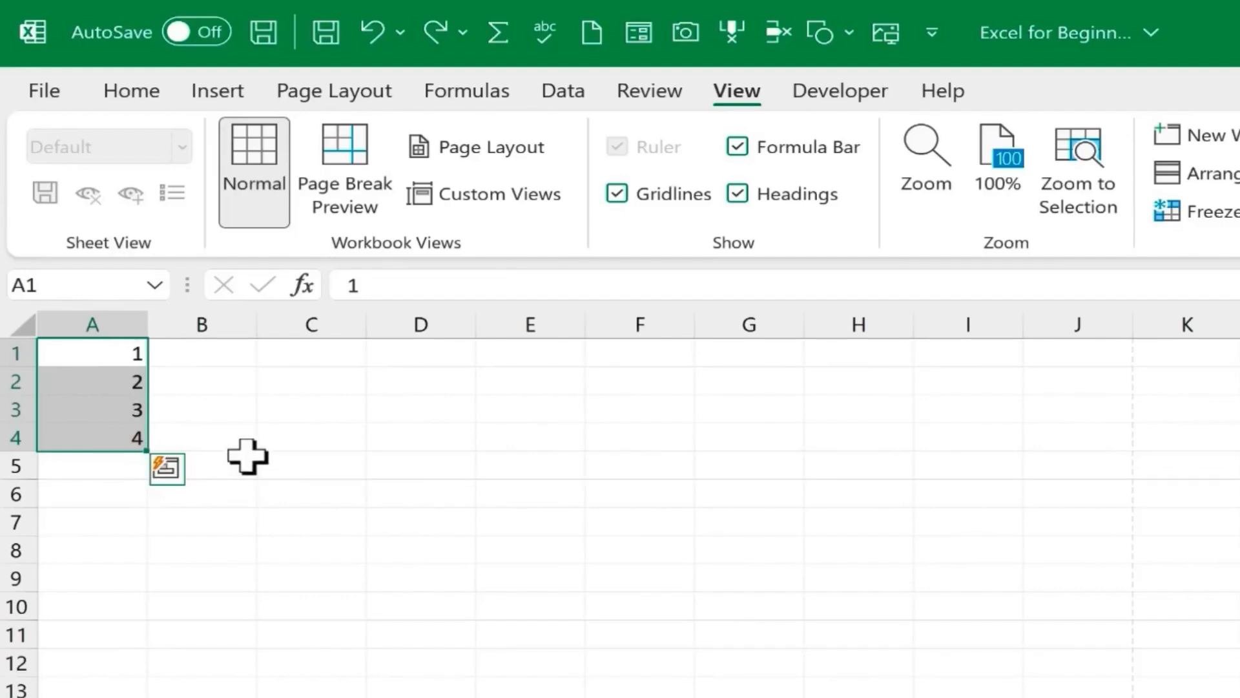
left_click(172, 434)
left_click_drag(111, 355, 120, 434)
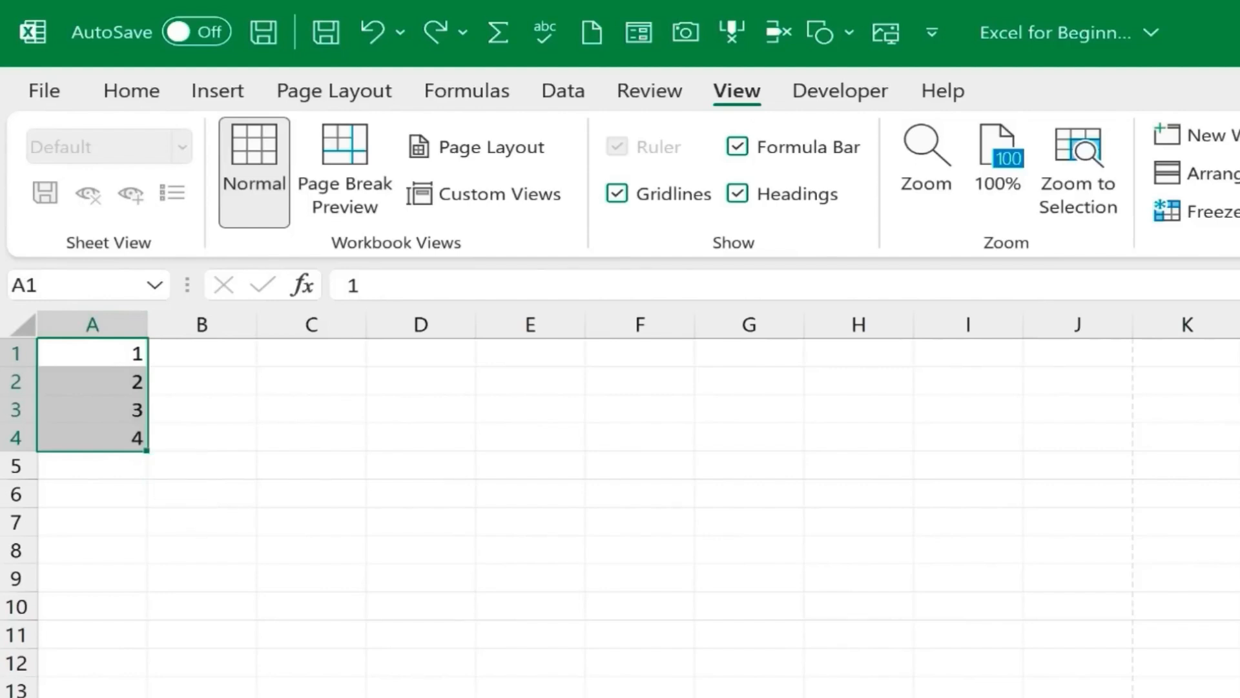
Extend the number series from A1:A4 down column A through row 70
scroll(248, 479, "up", 5, "ctrl")
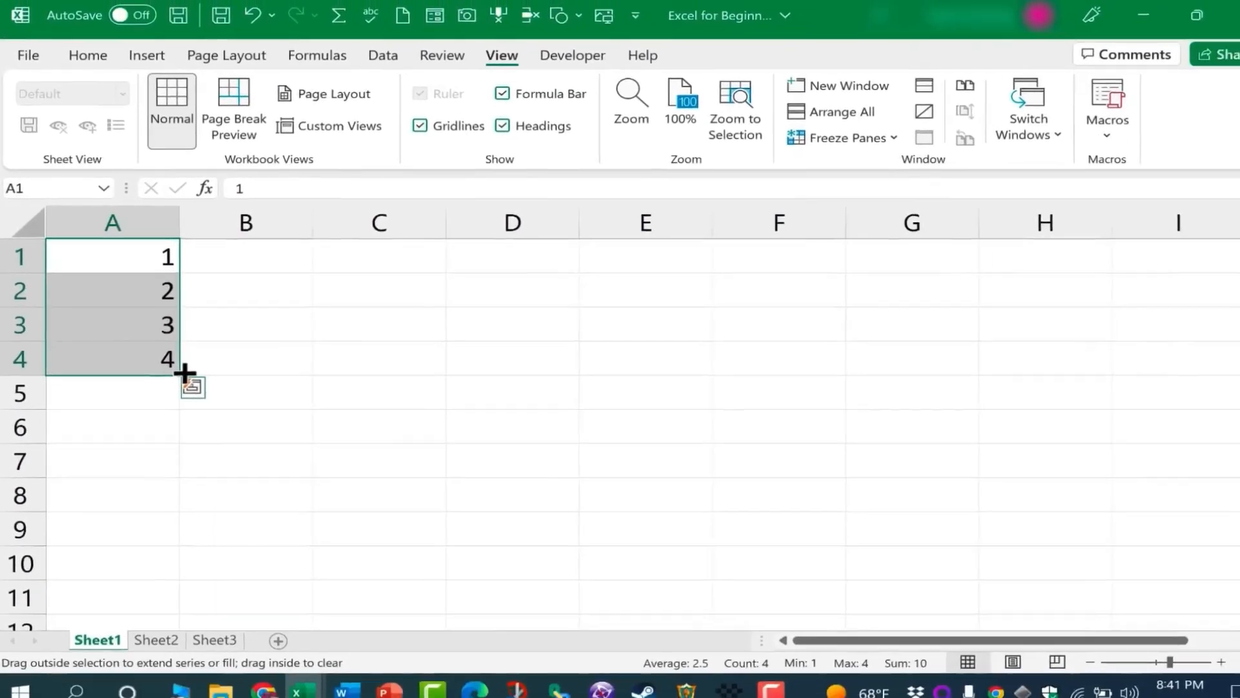
left_click_drag(178, 382, 173, 512)
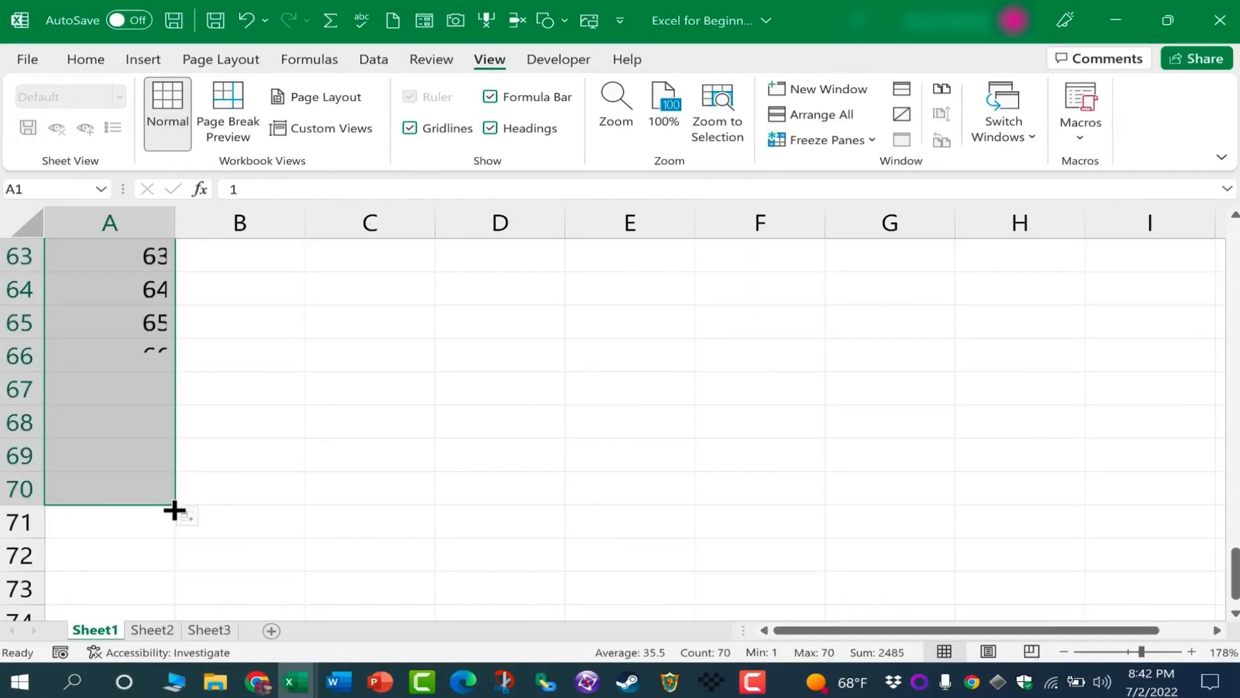
scroll(202, 483, "up", 20)
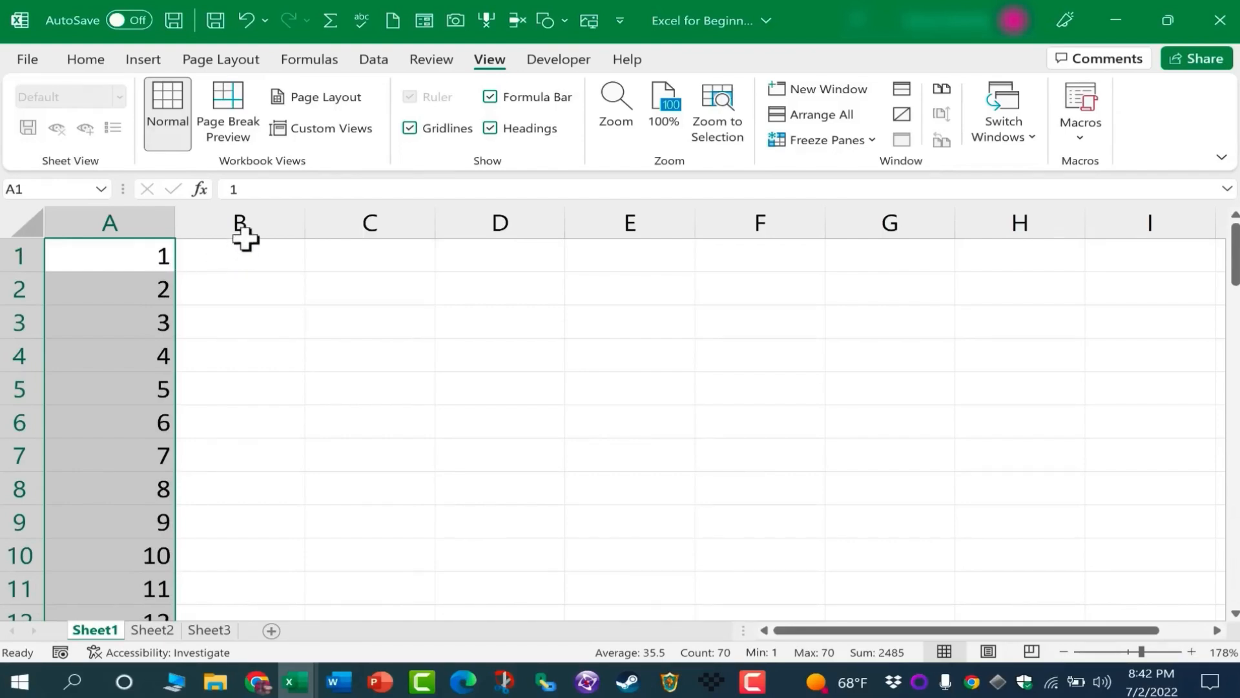
Enter three people's first names in cells B1 to B3, beside the first three numbers
left_click(260, 251)
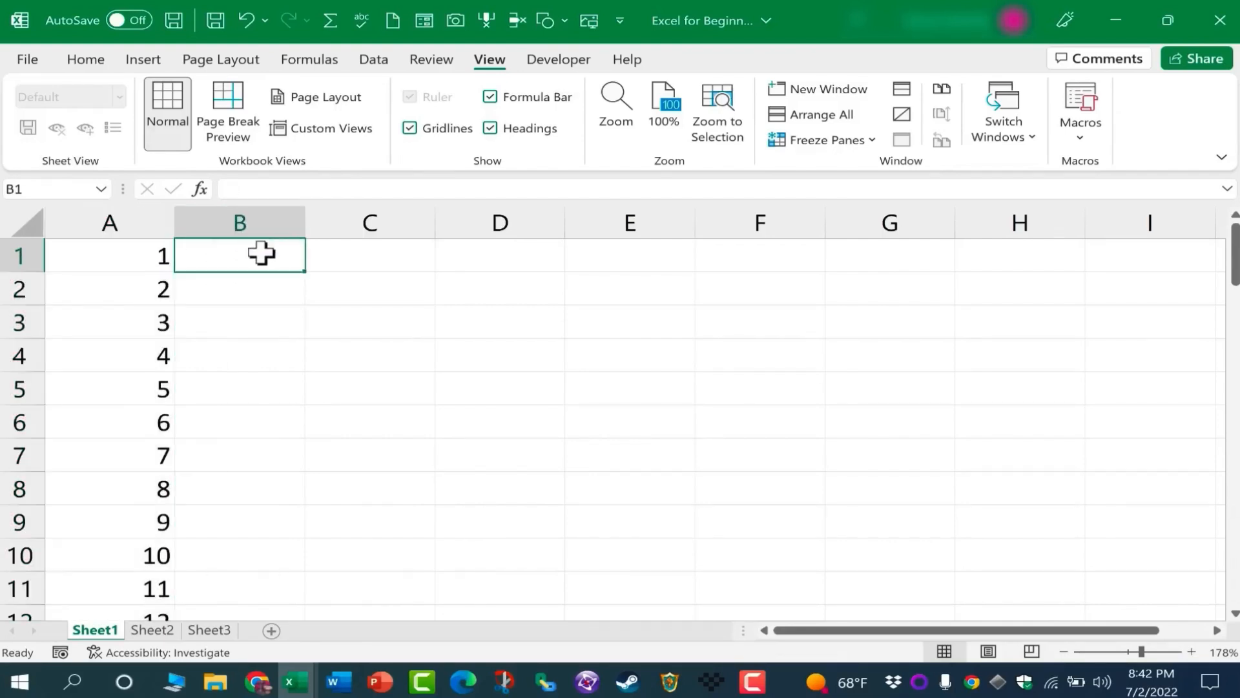
type("Julia")
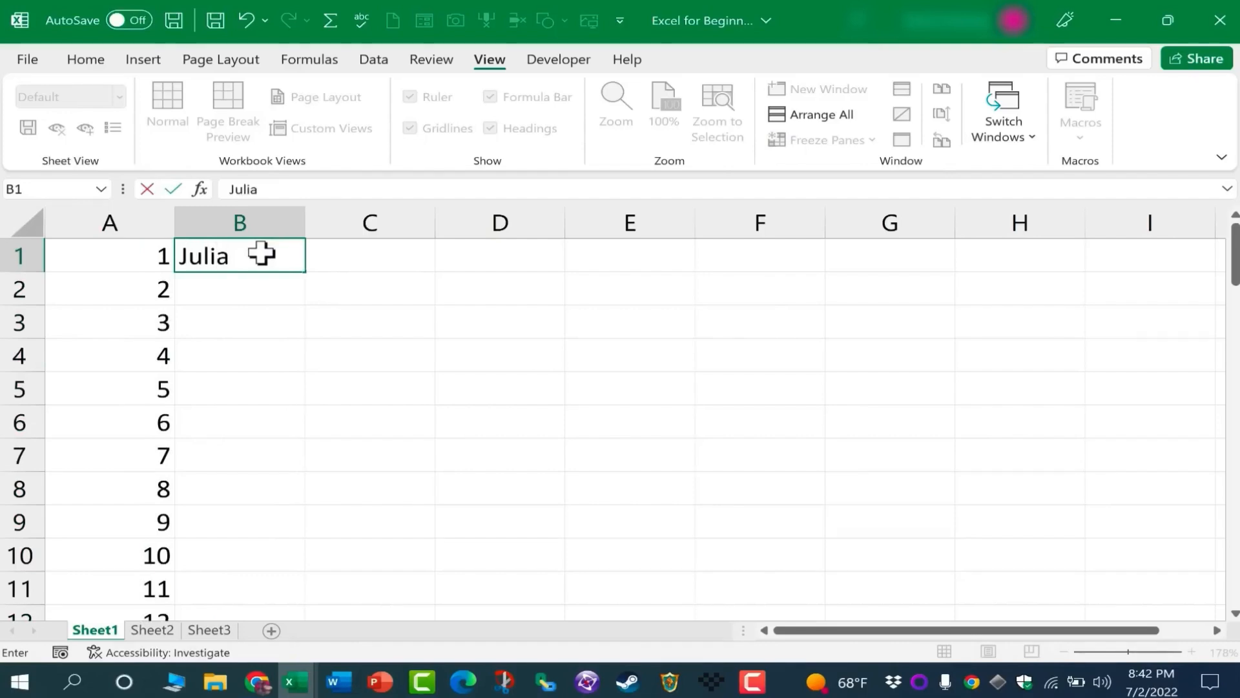
key("Return")
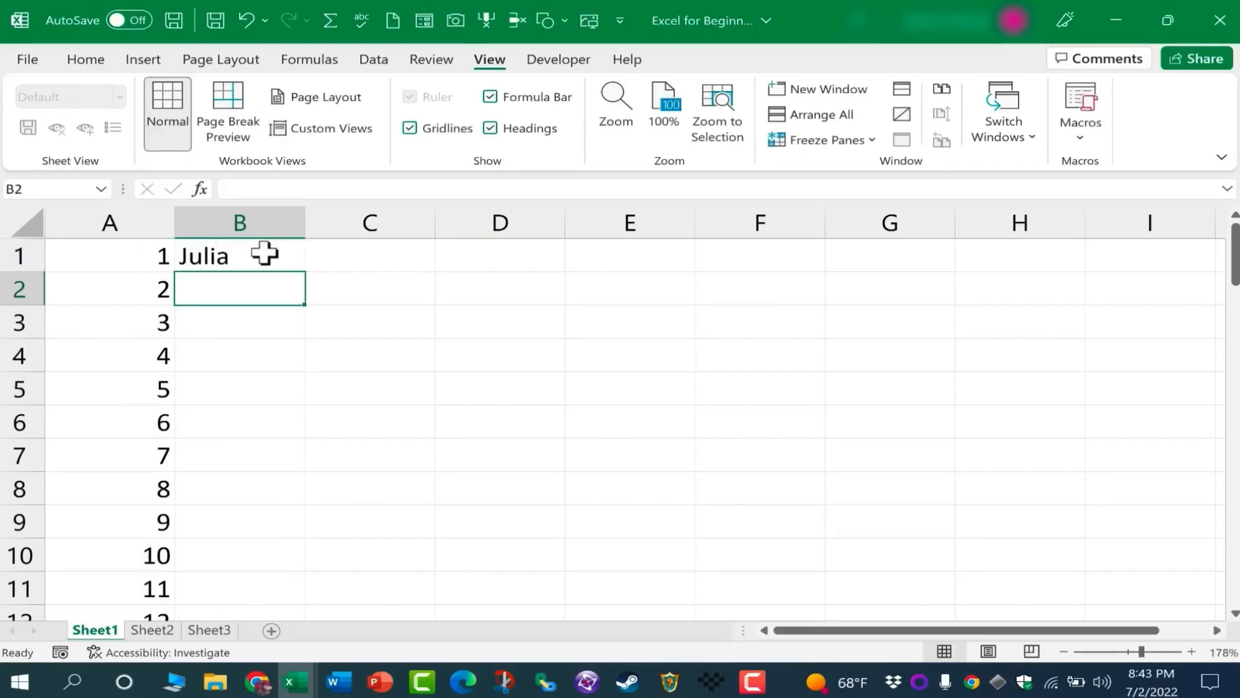
type("Jams")
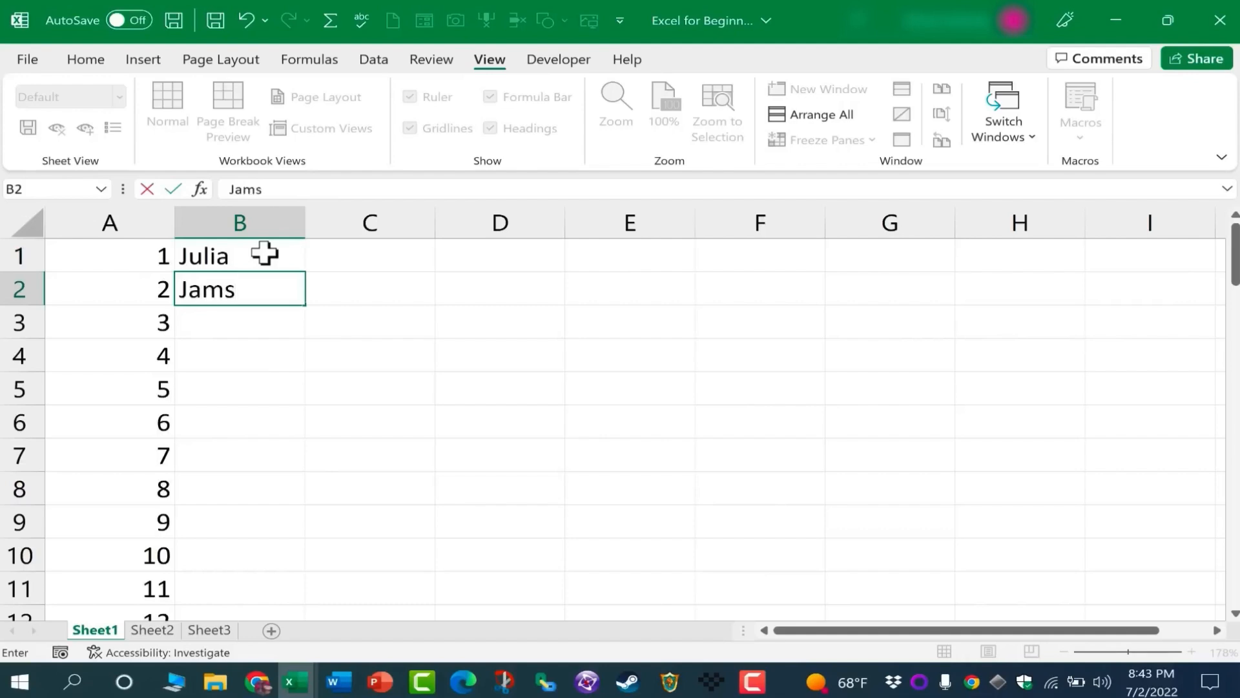
key("Return")
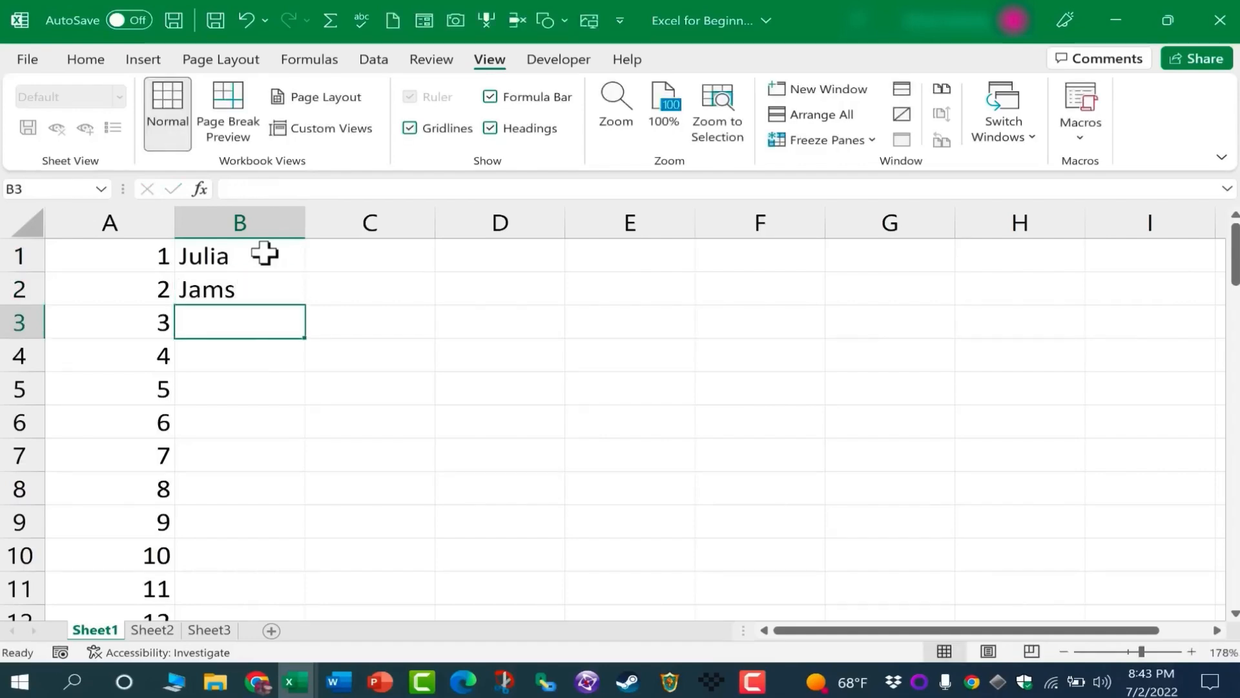
type("Amelia")
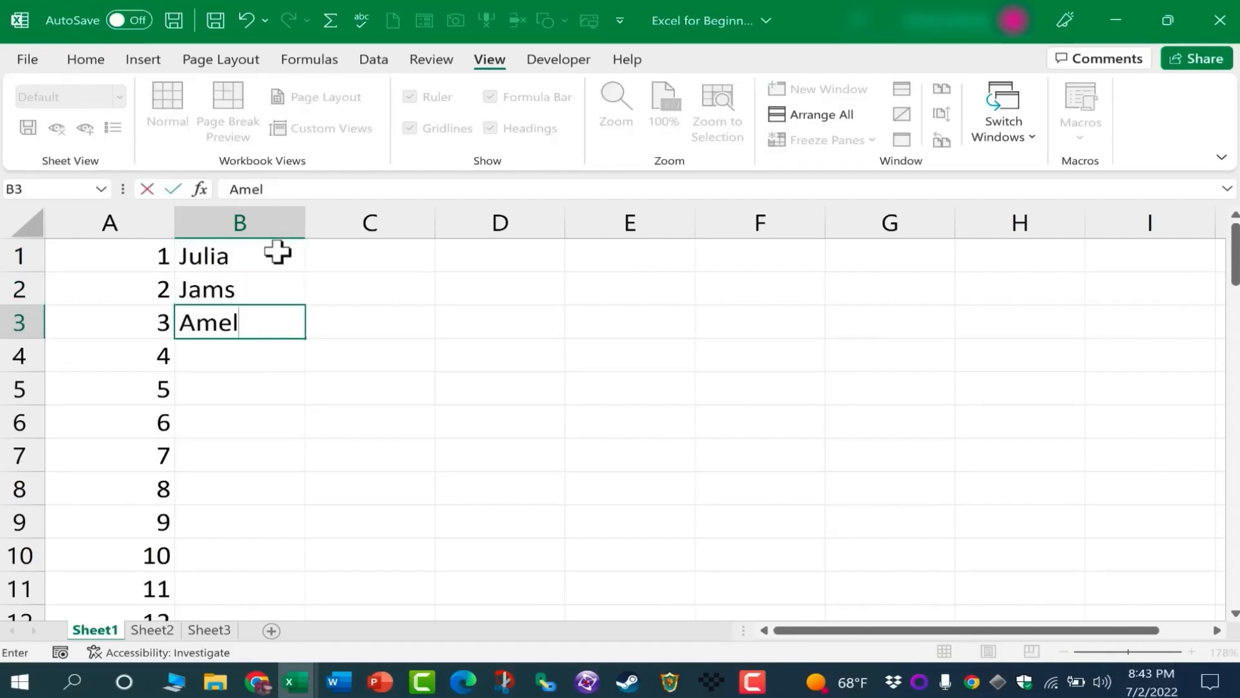
key("Return")
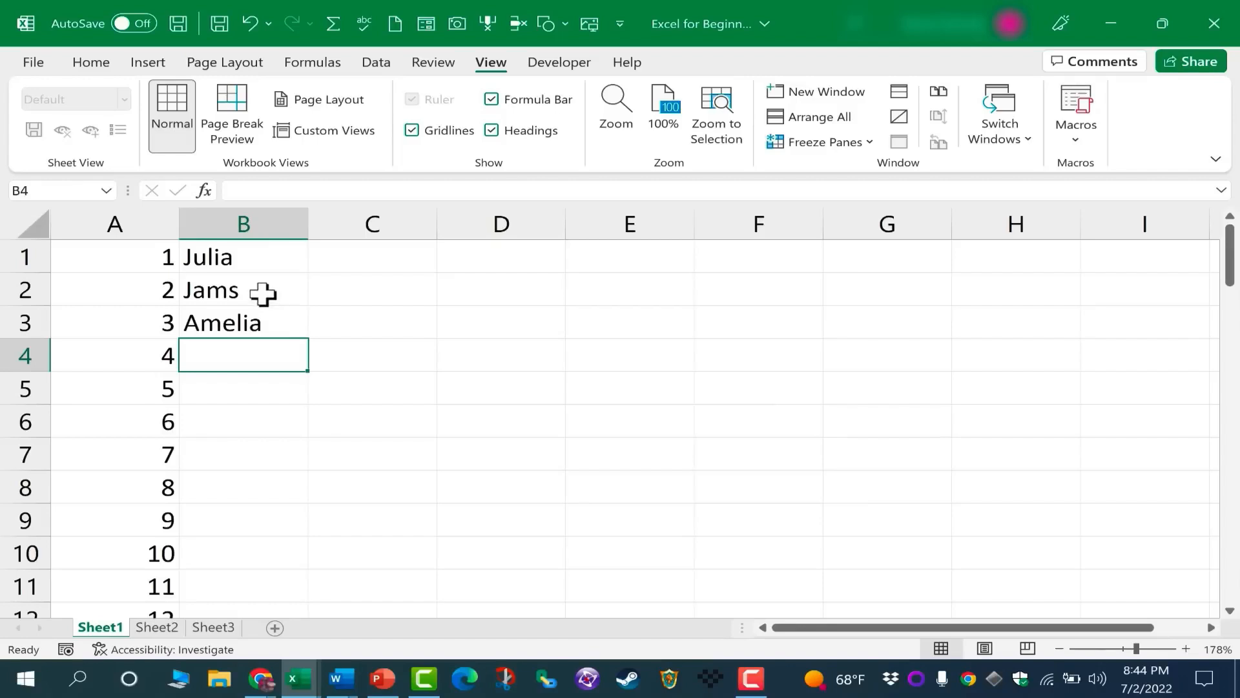
Try replacing the misspelled first name in B2 by overwriting the whole cell, and cancel the entry
left_click(263, 293)
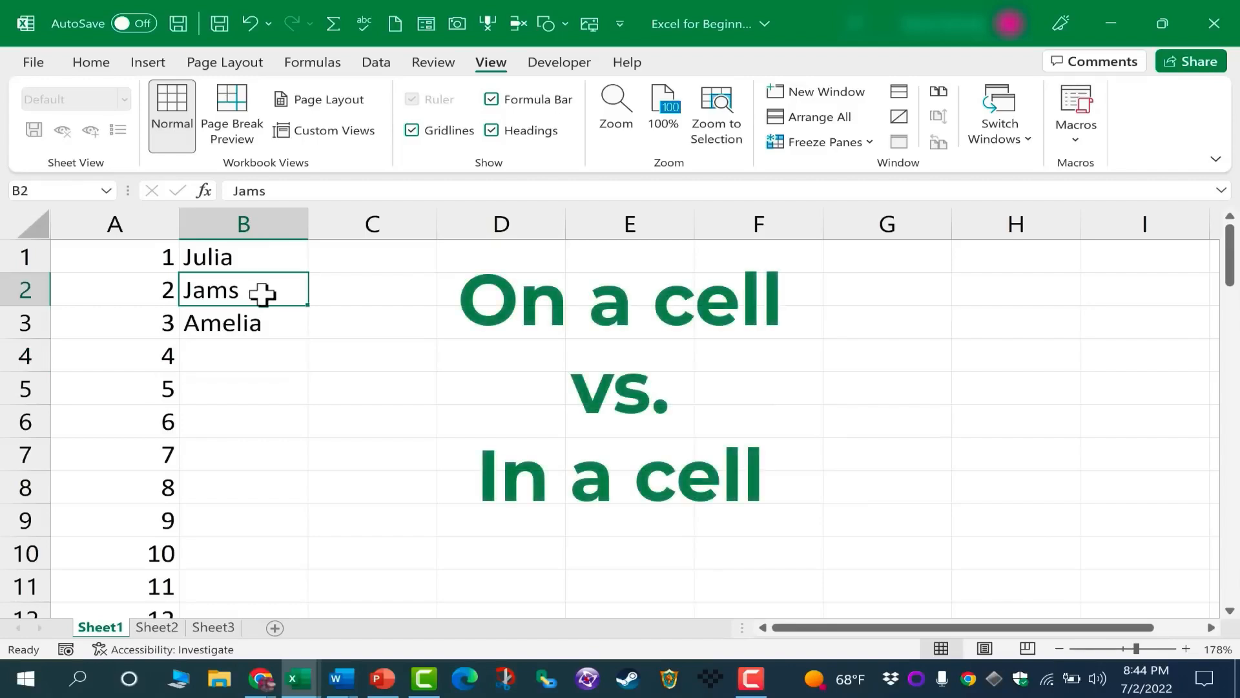
double_click(263, 292)
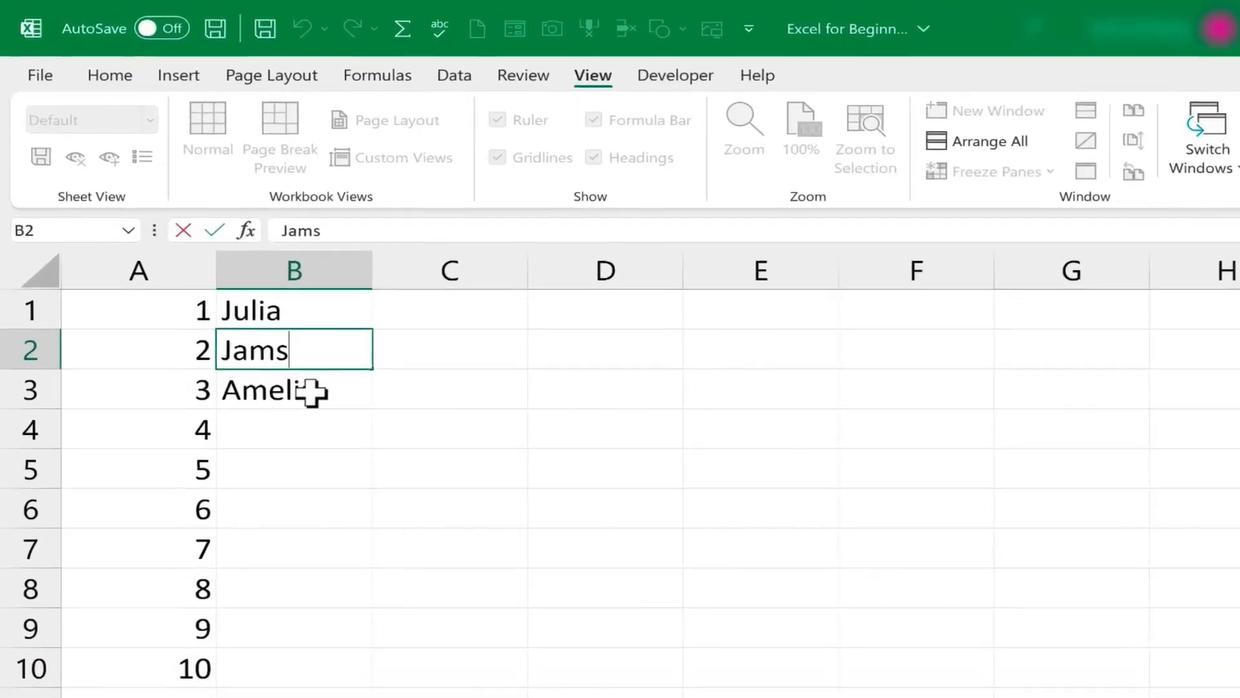
left_click(270, 328)
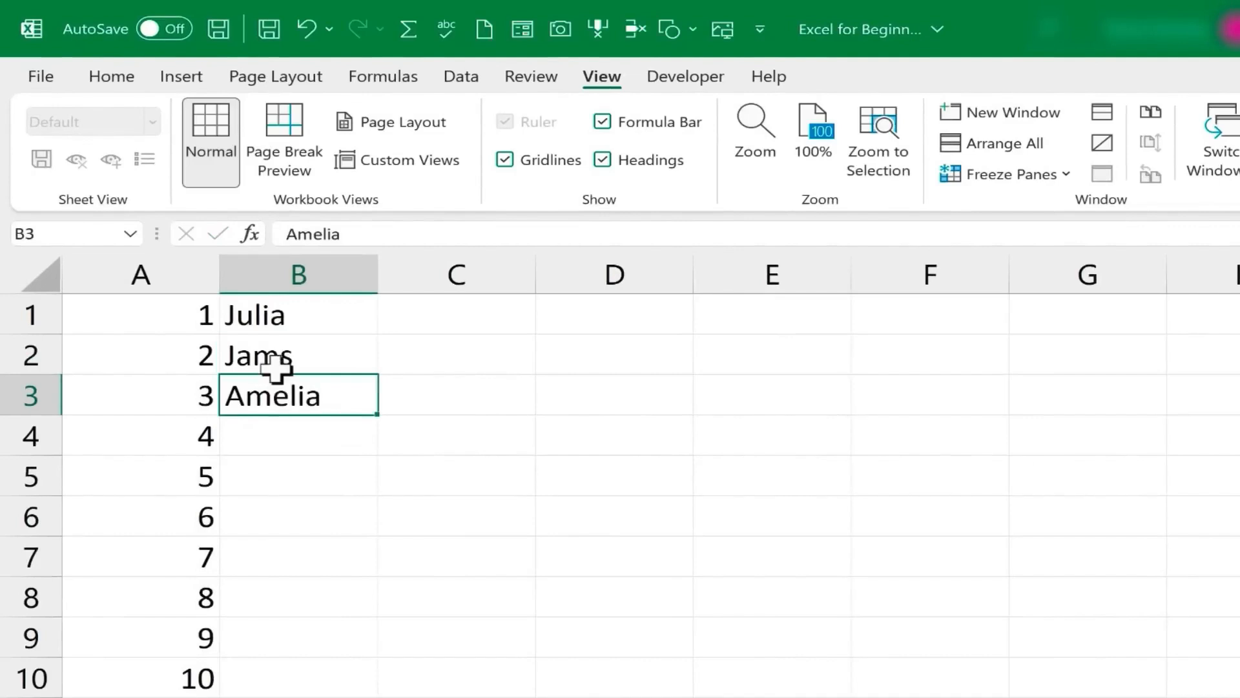
left_click(304, 352)
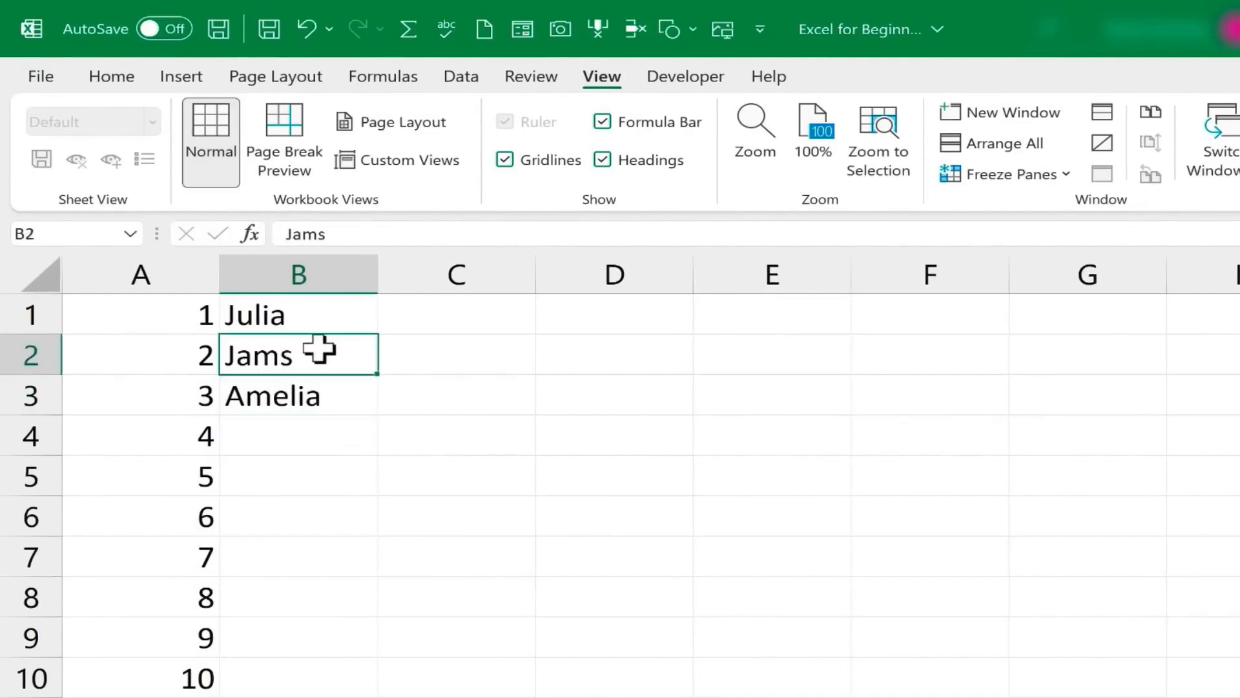
key("ctrl+z")
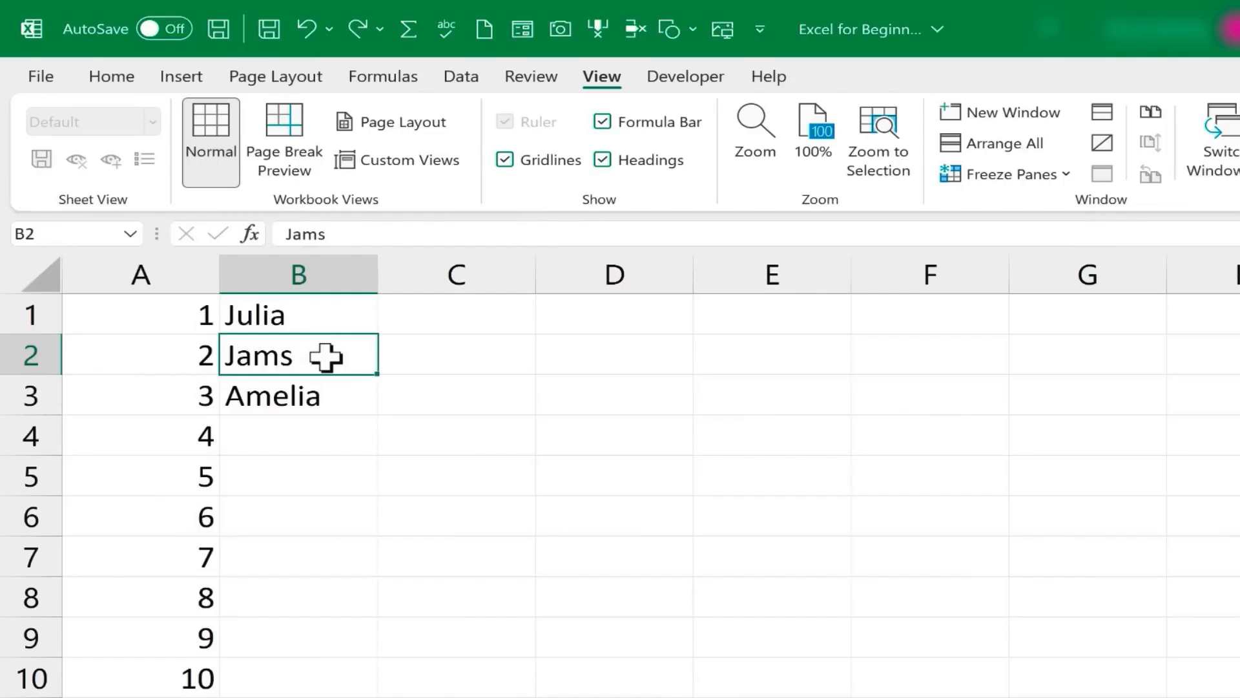
type("julia")
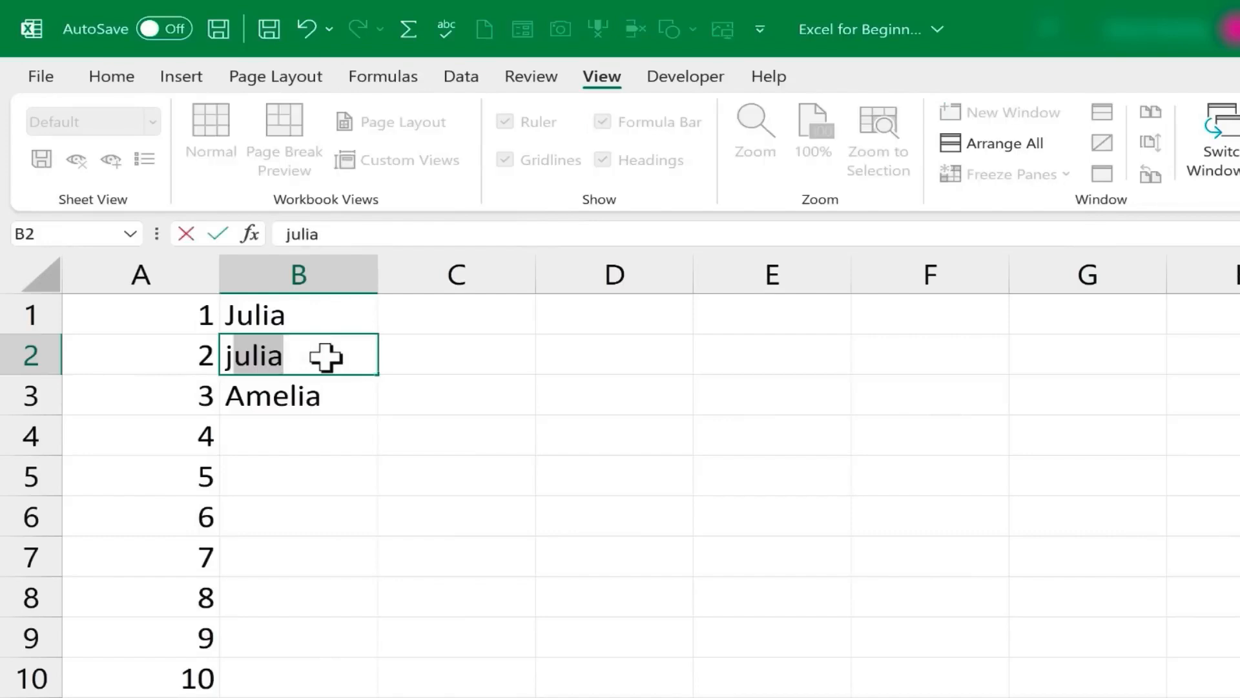
key("Escape")
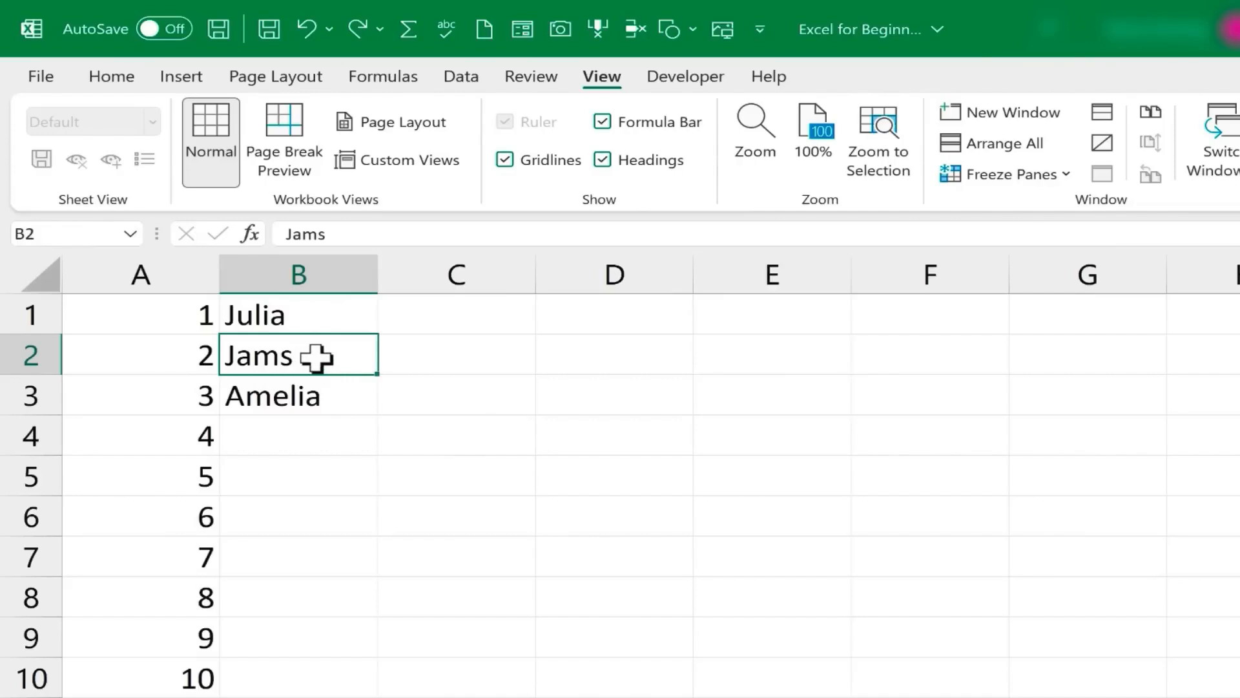
Correct the misspelled first name in B2 by editing inside the cell and inserting the missing "e" before the final letter
left_click(320, 395)
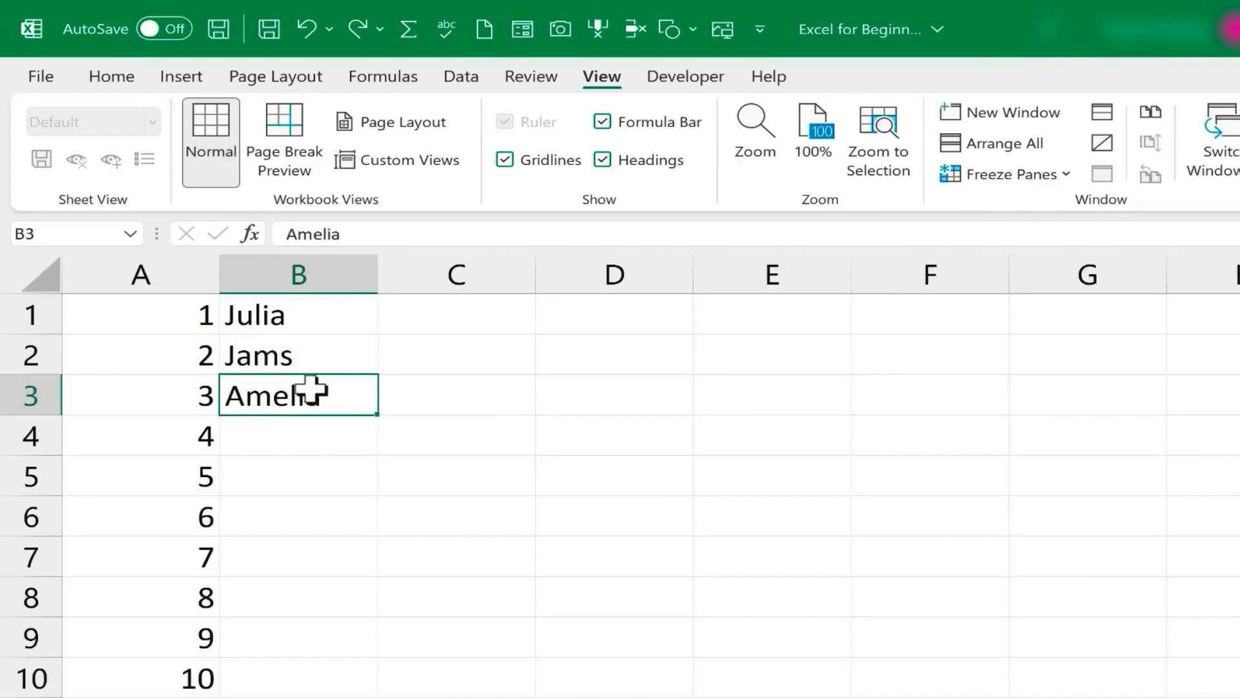
left_click(297, 354)
left_click(300, 396)
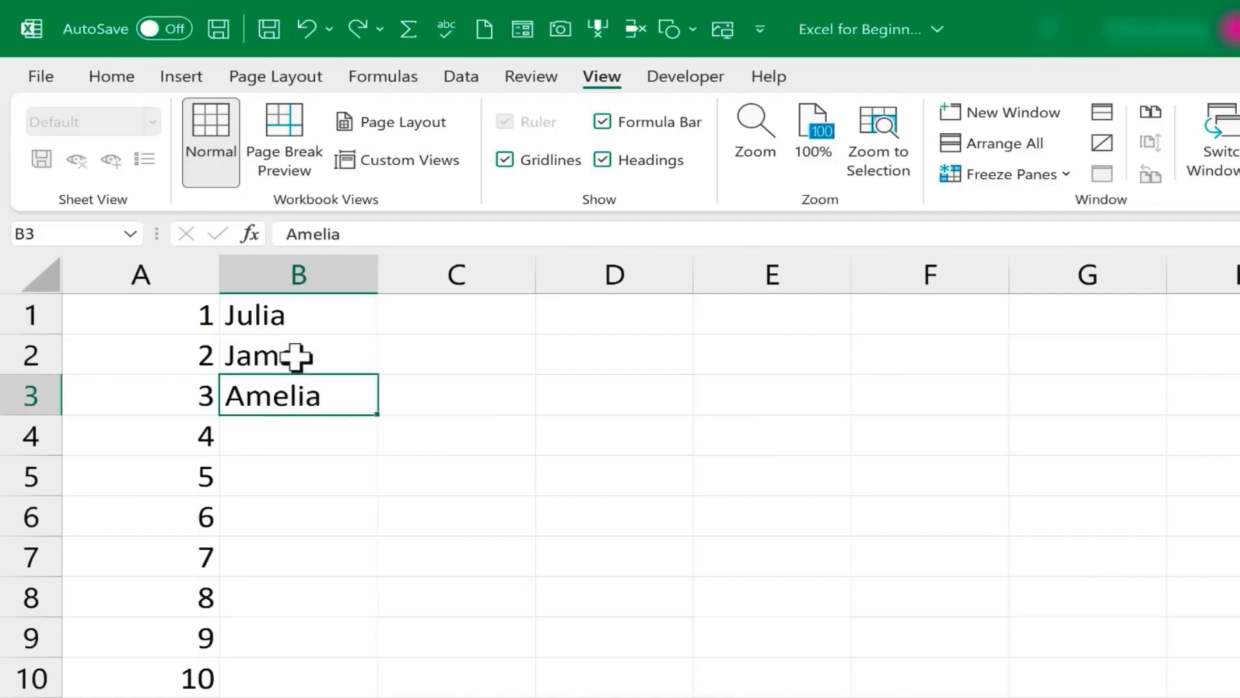
double_click(287, 354)
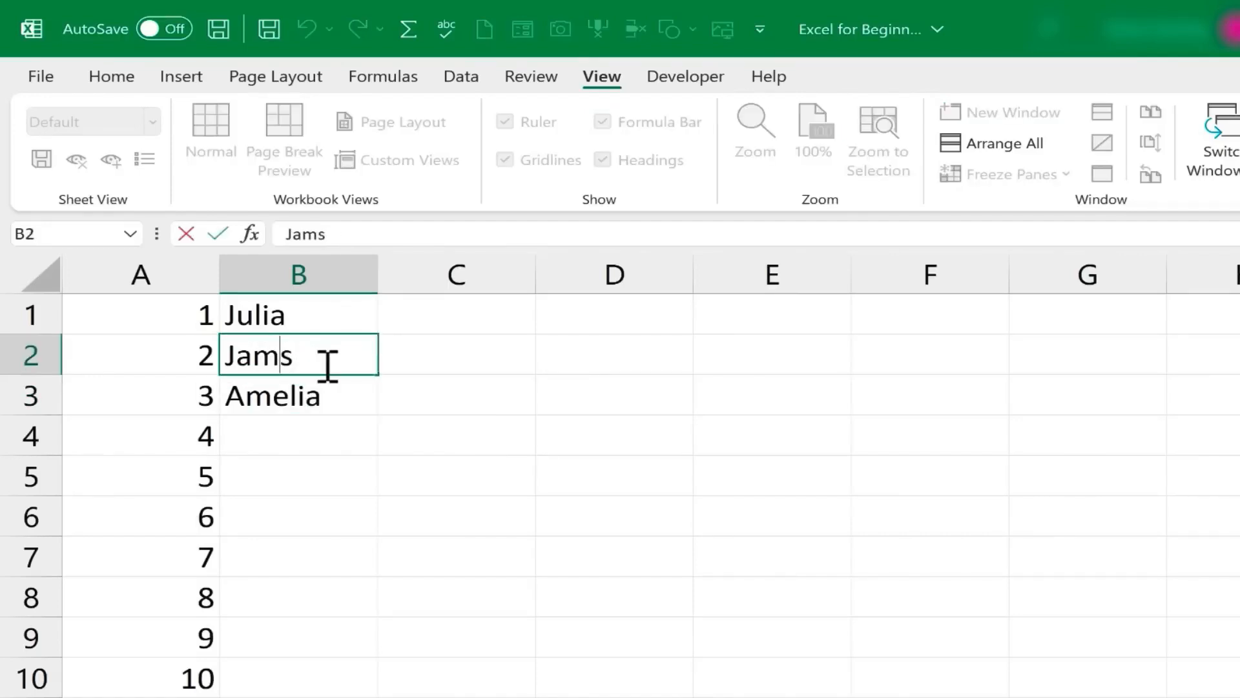
key("Right")
key("Right")
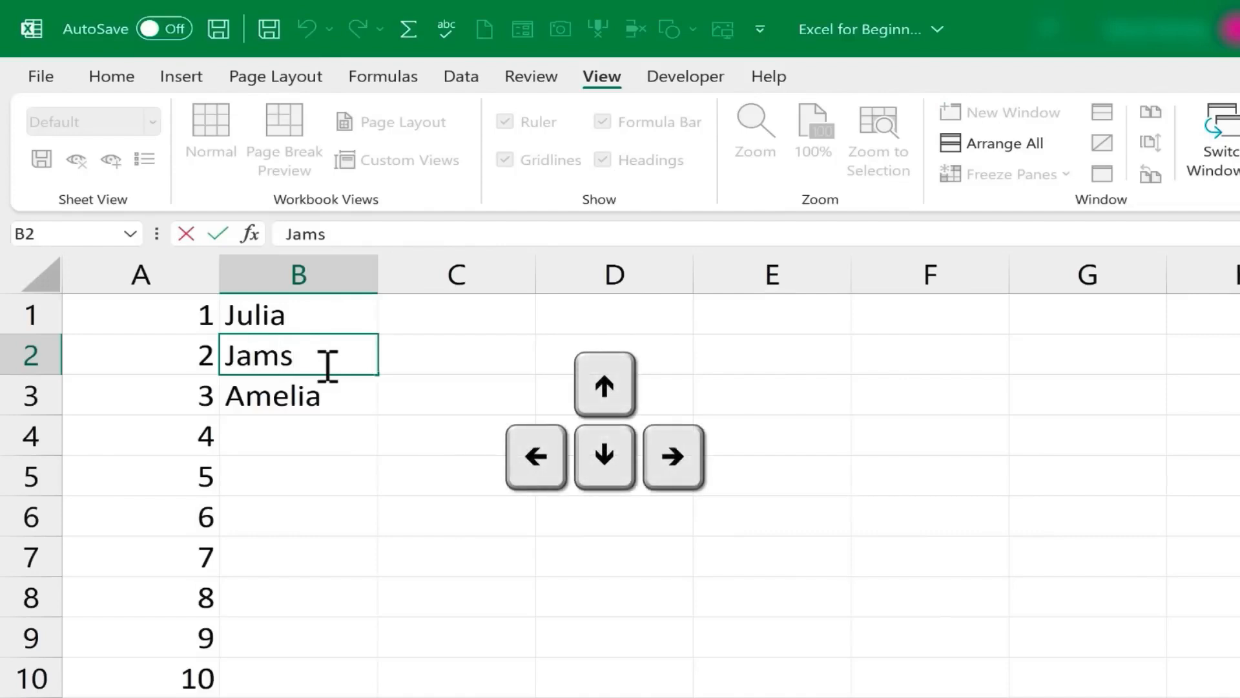
key("Left")
type("e")
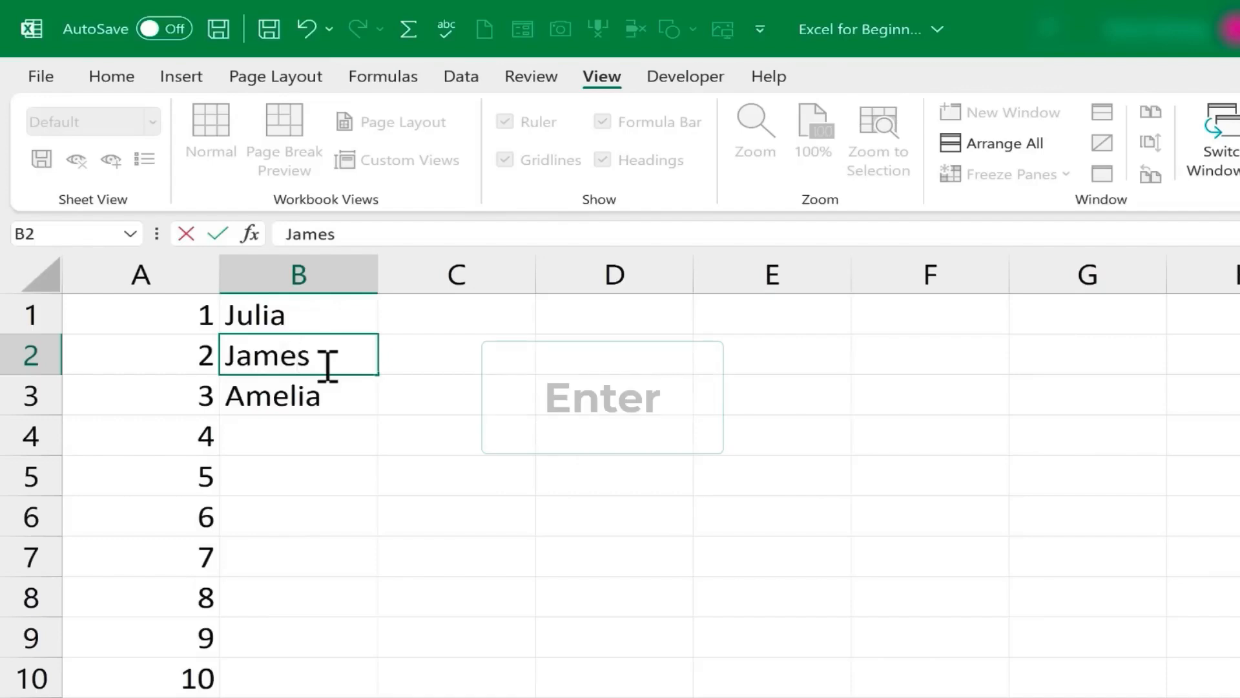
key("Return")
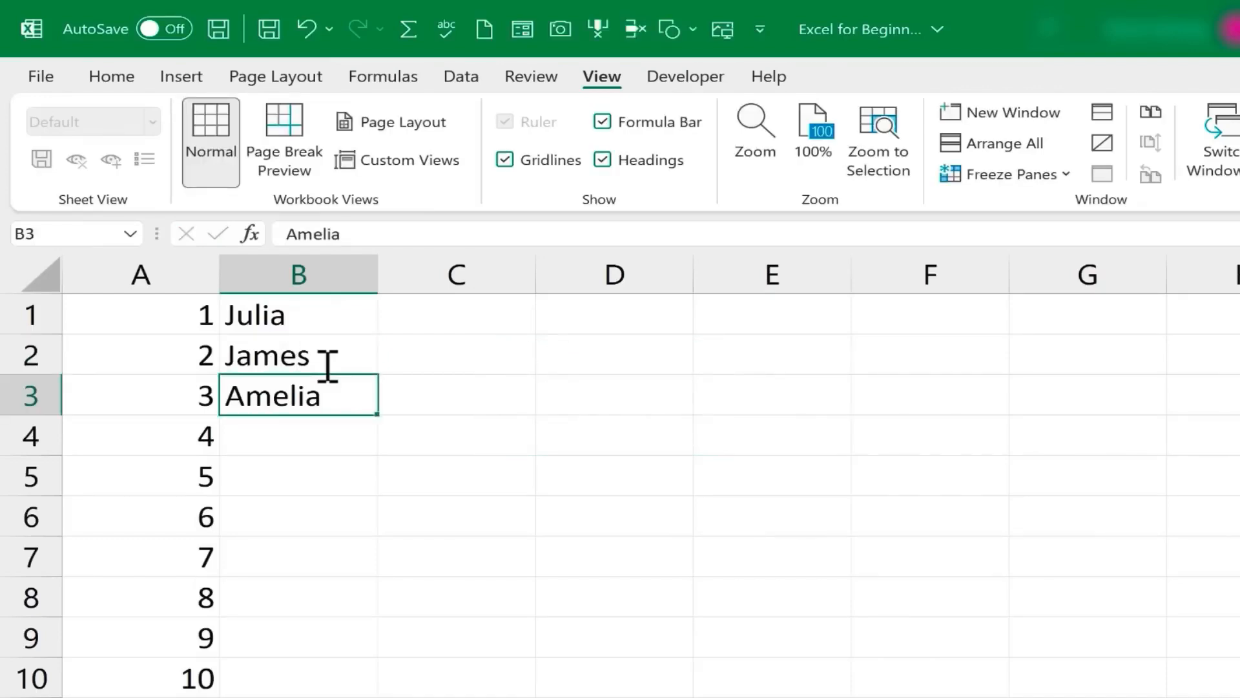
Enter another first name in cell B4, and move the active cell down to B6 and back up to B5
key("Return")
type("Freddy")
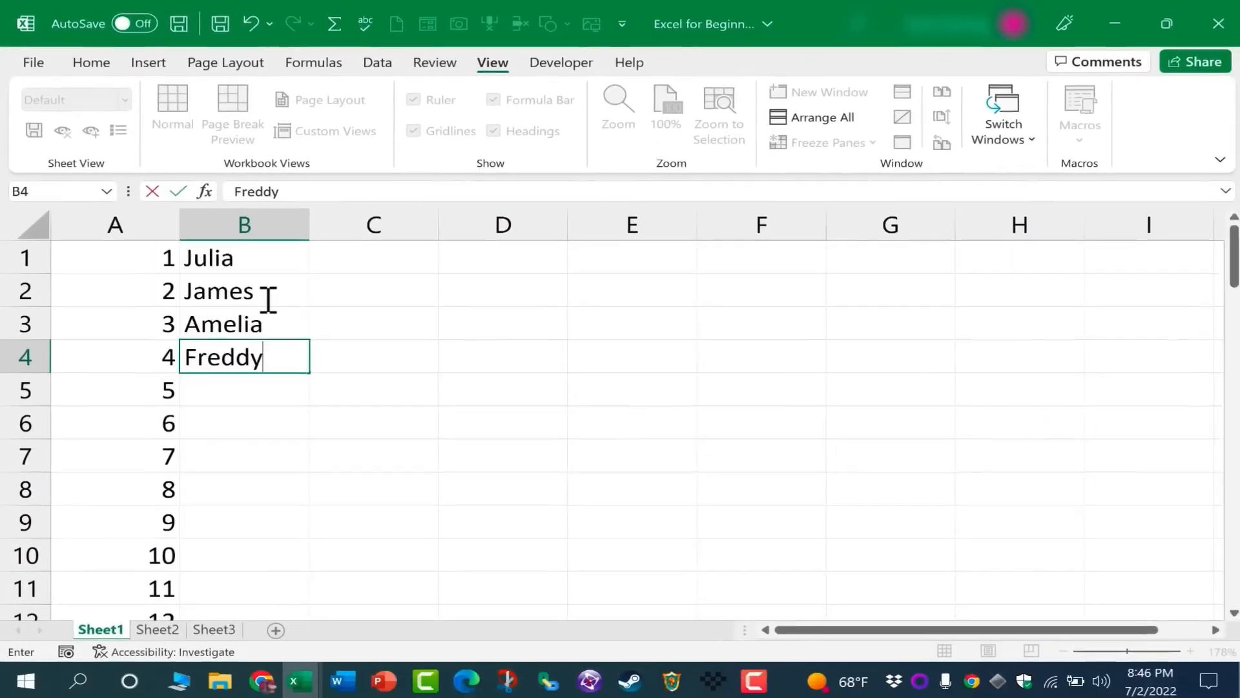
key("Return")
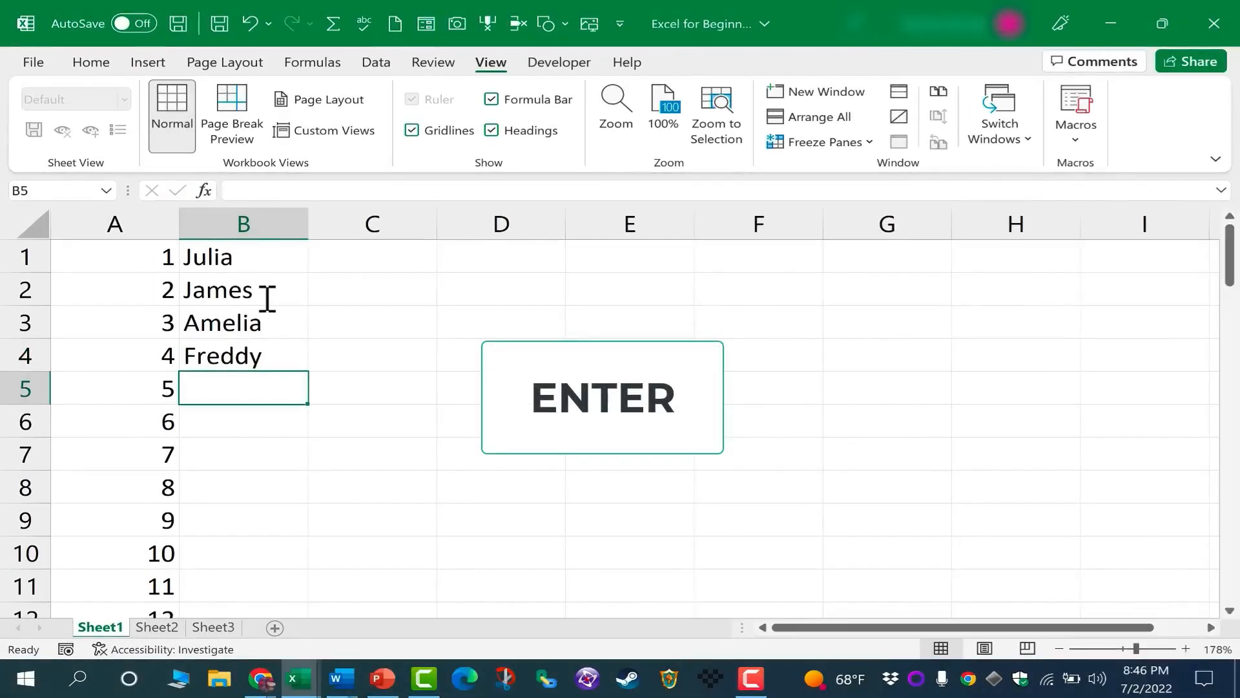
key("Return")
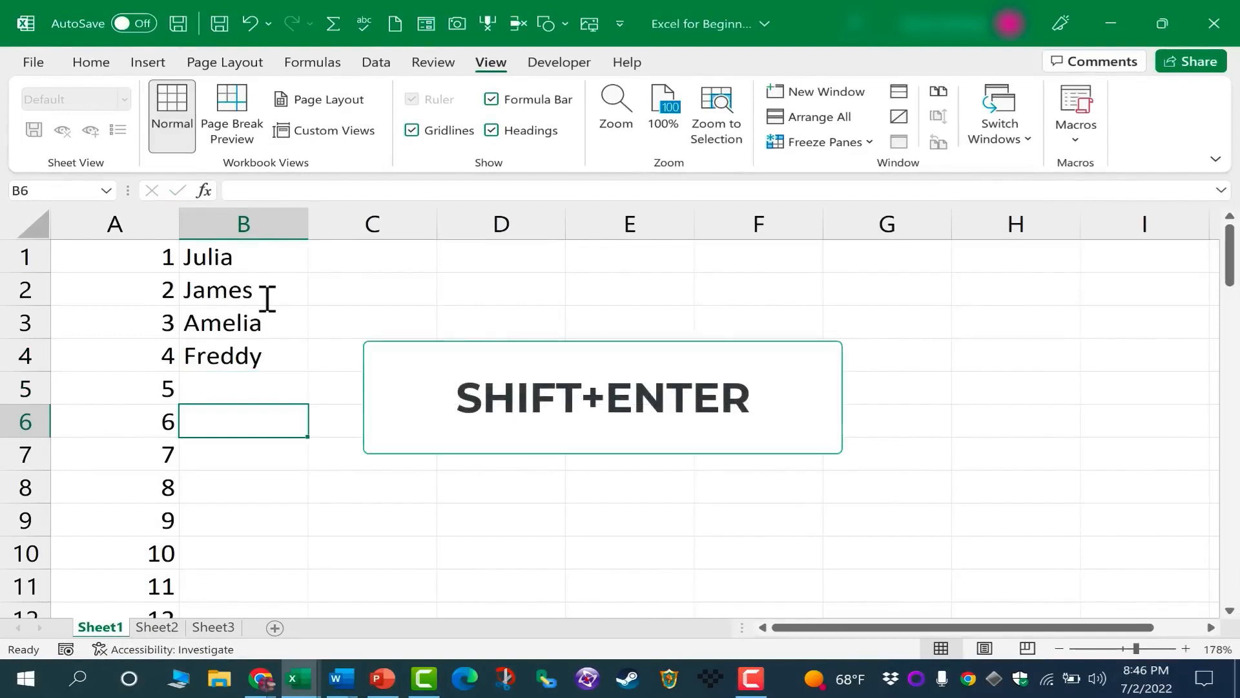
key("shift+Return")
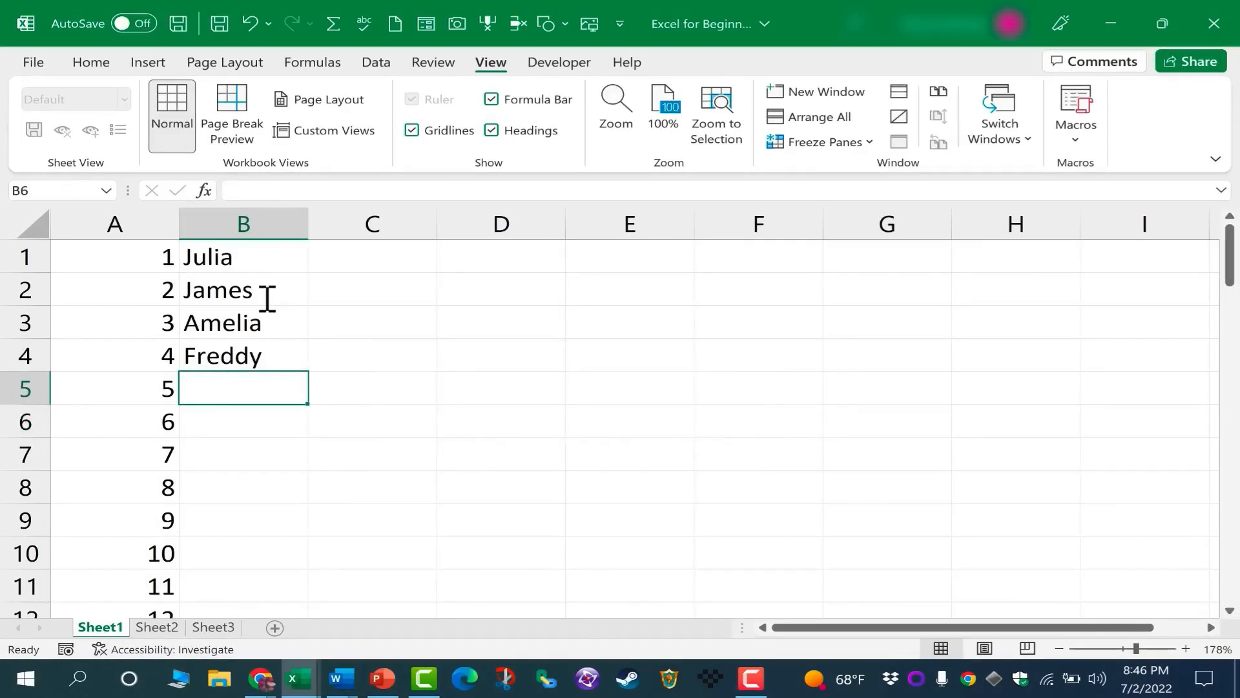
Enter the number 15 in cell C1, beside the first name in the list
left_click(265, 297)
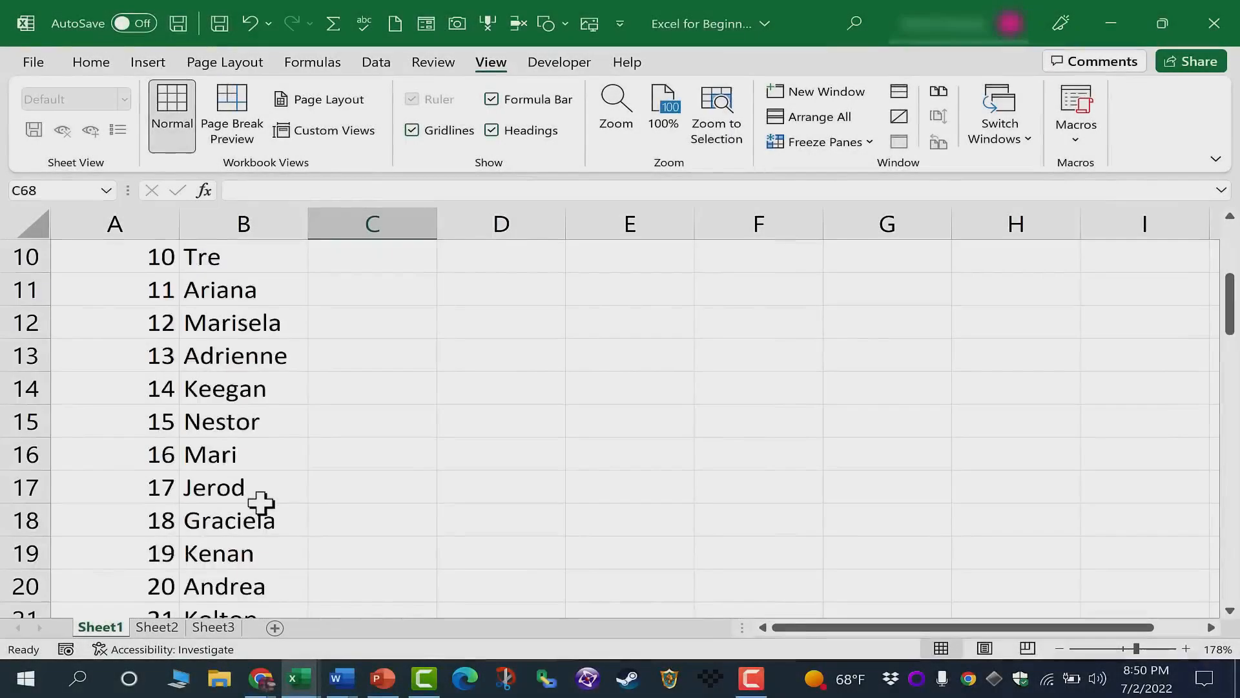
scroll(255, 501, "down", 3)
scroll(249, 503, "up", 6)
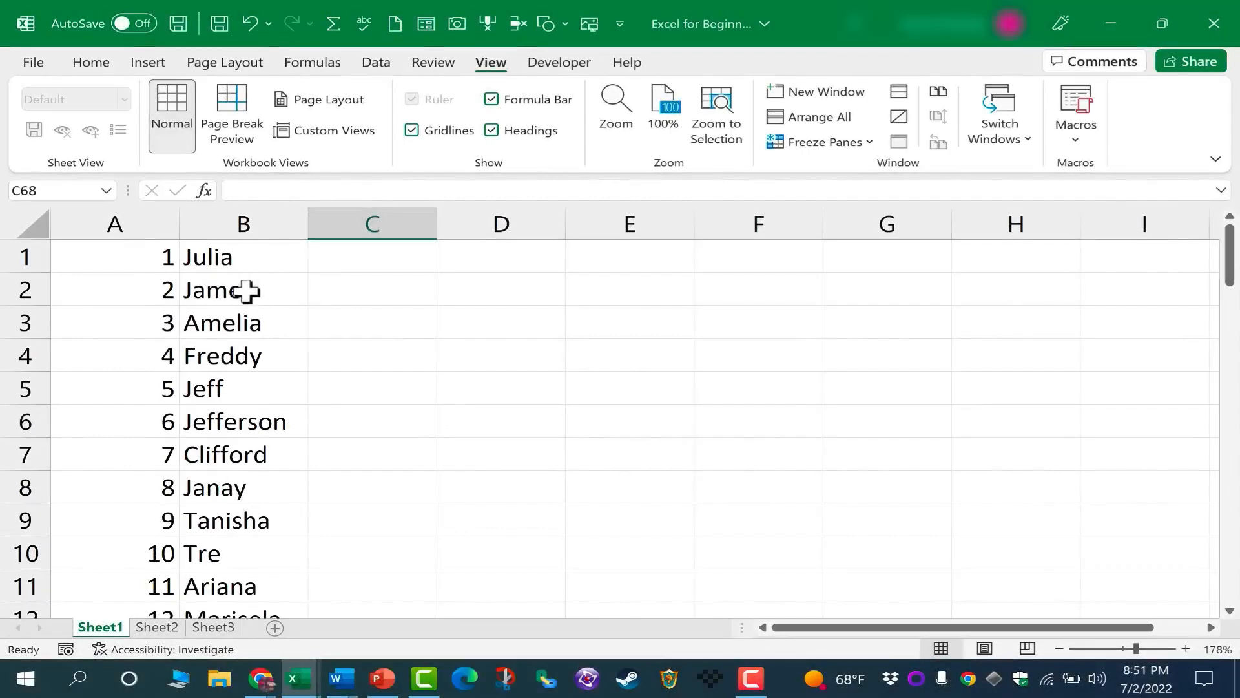
left_click(241, 257)
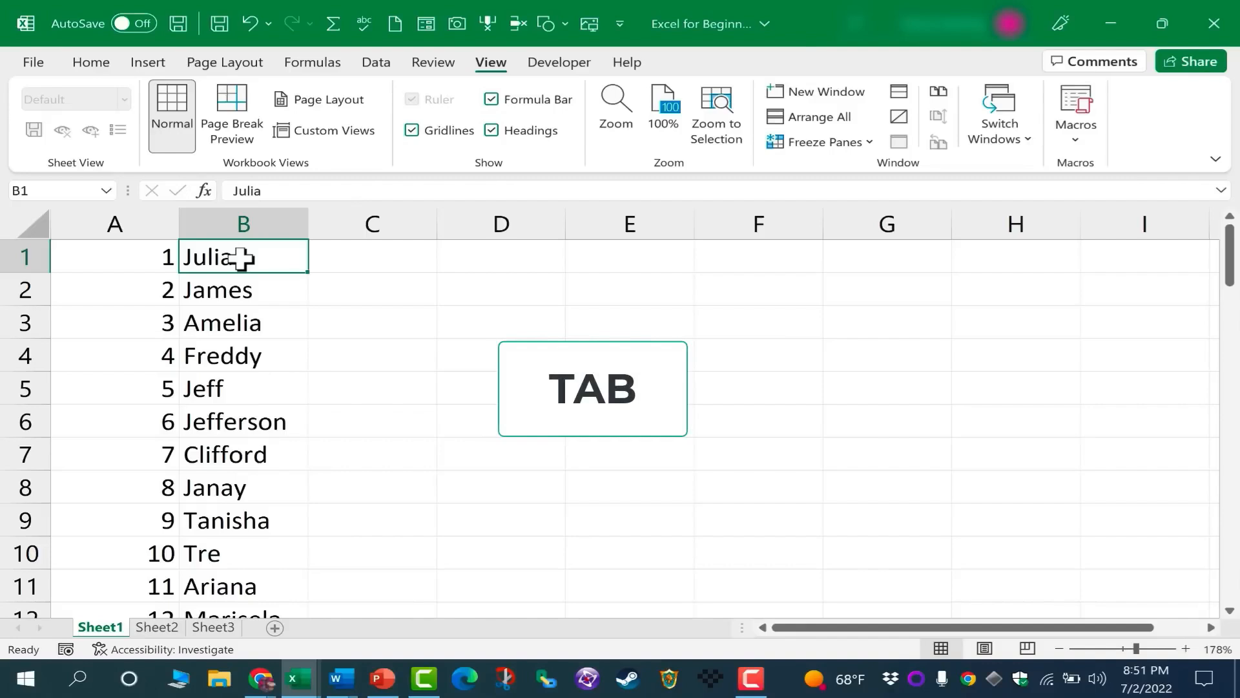
key("Tab")
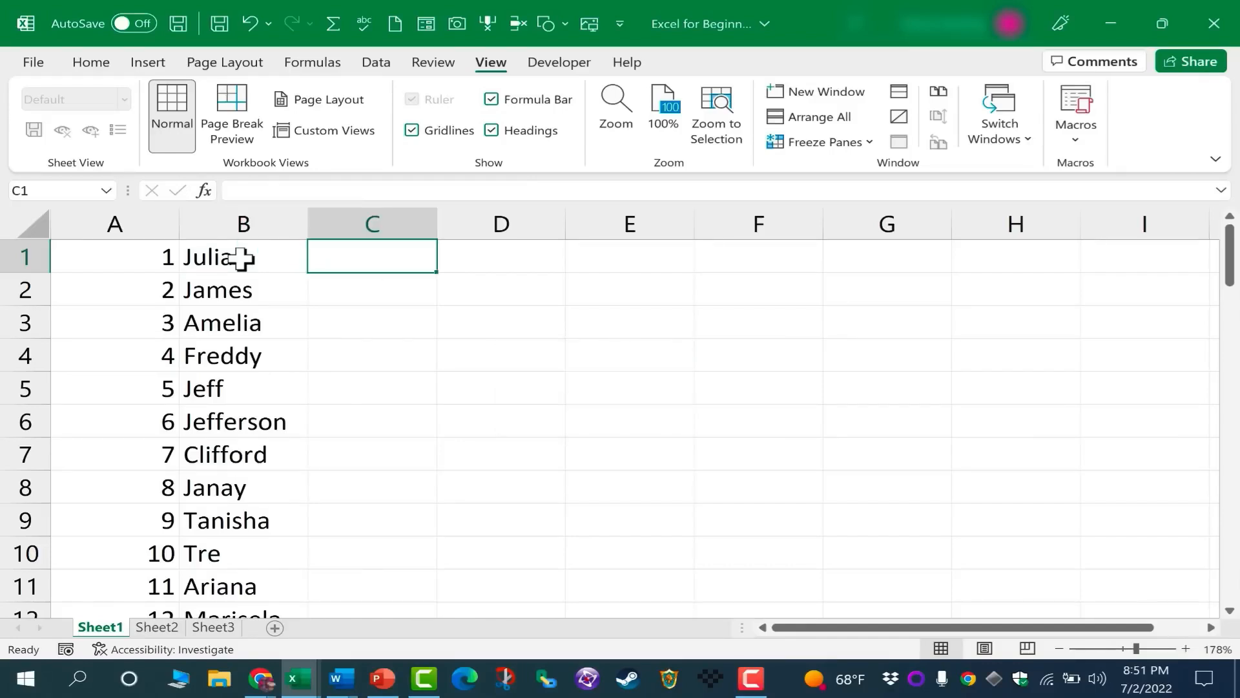
type("15")
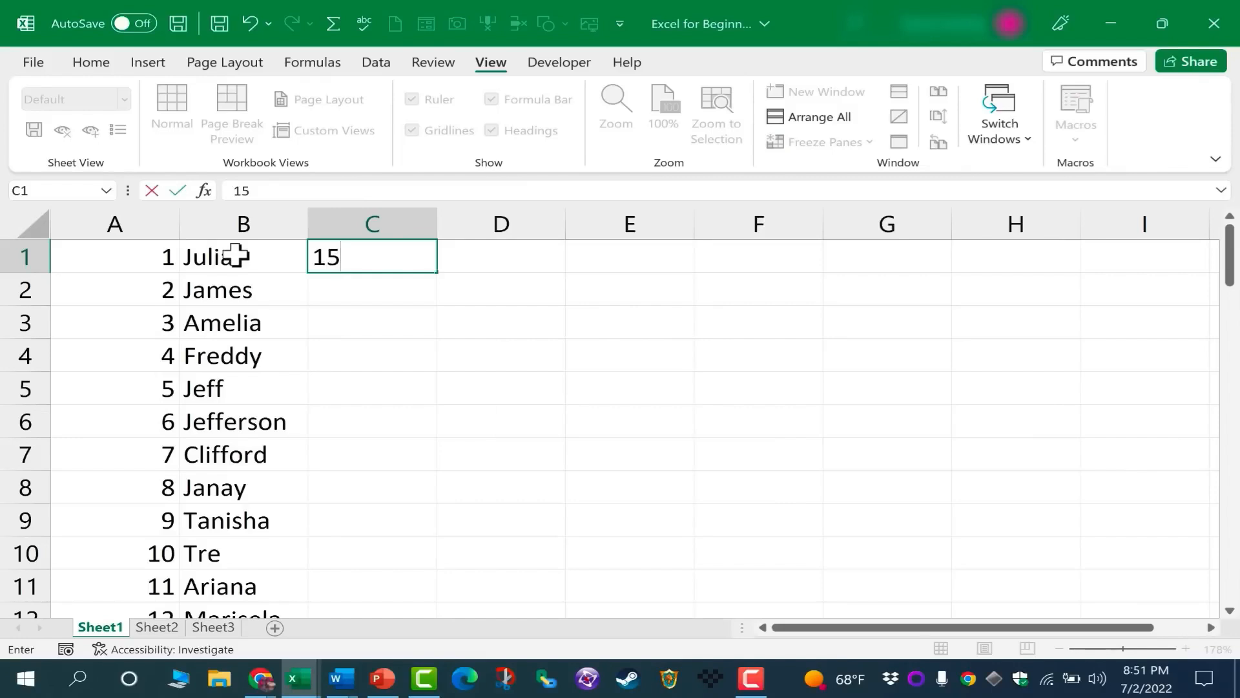
key("Return")
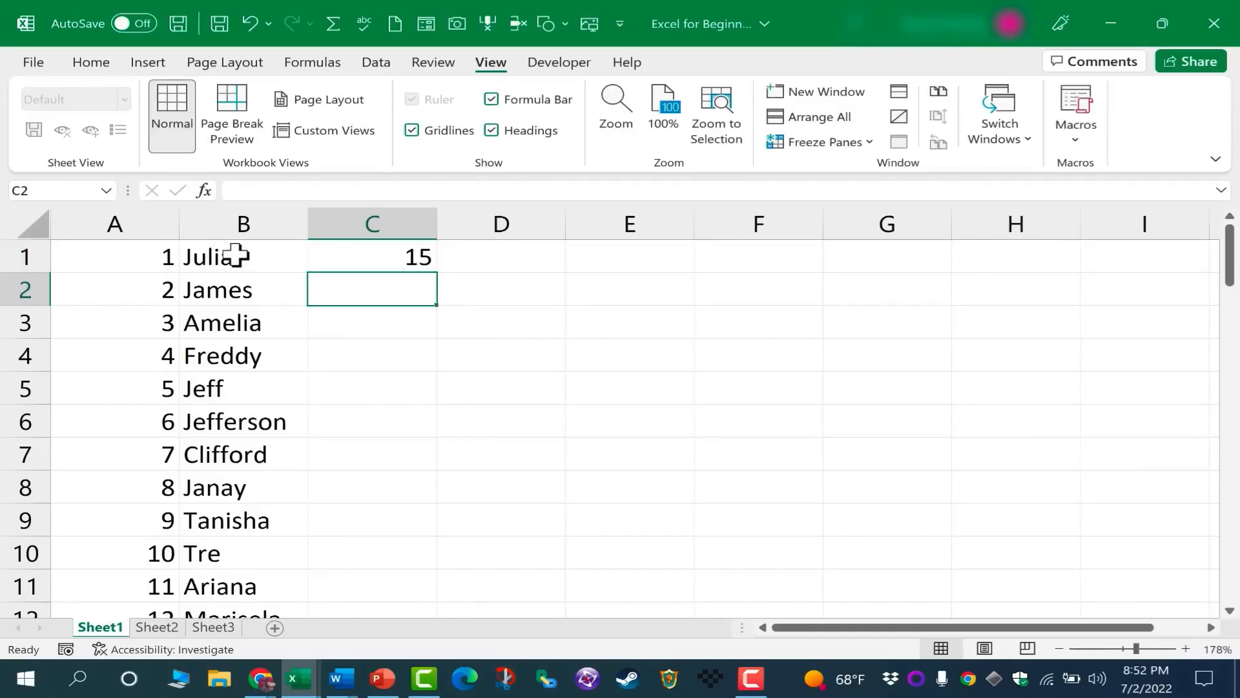
Move the active cell from C2 back to B2, down one row and up again to B2
key("shift+Tab")
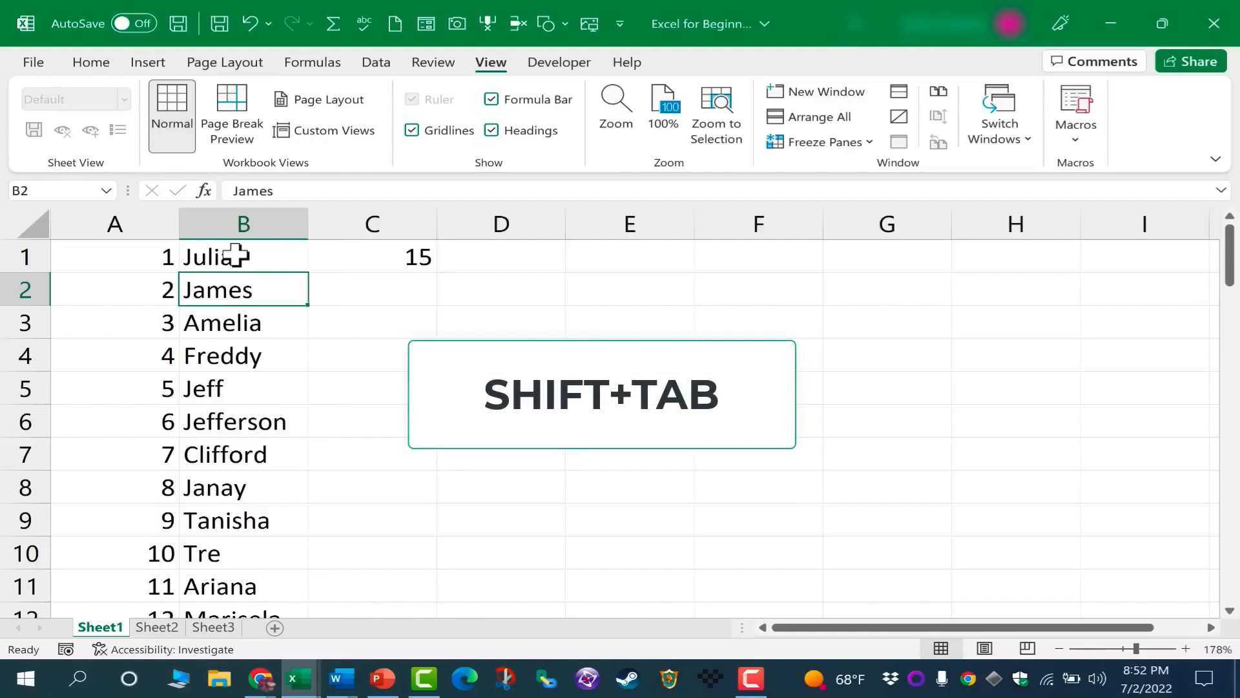
key("Return")
key("shift+Return")
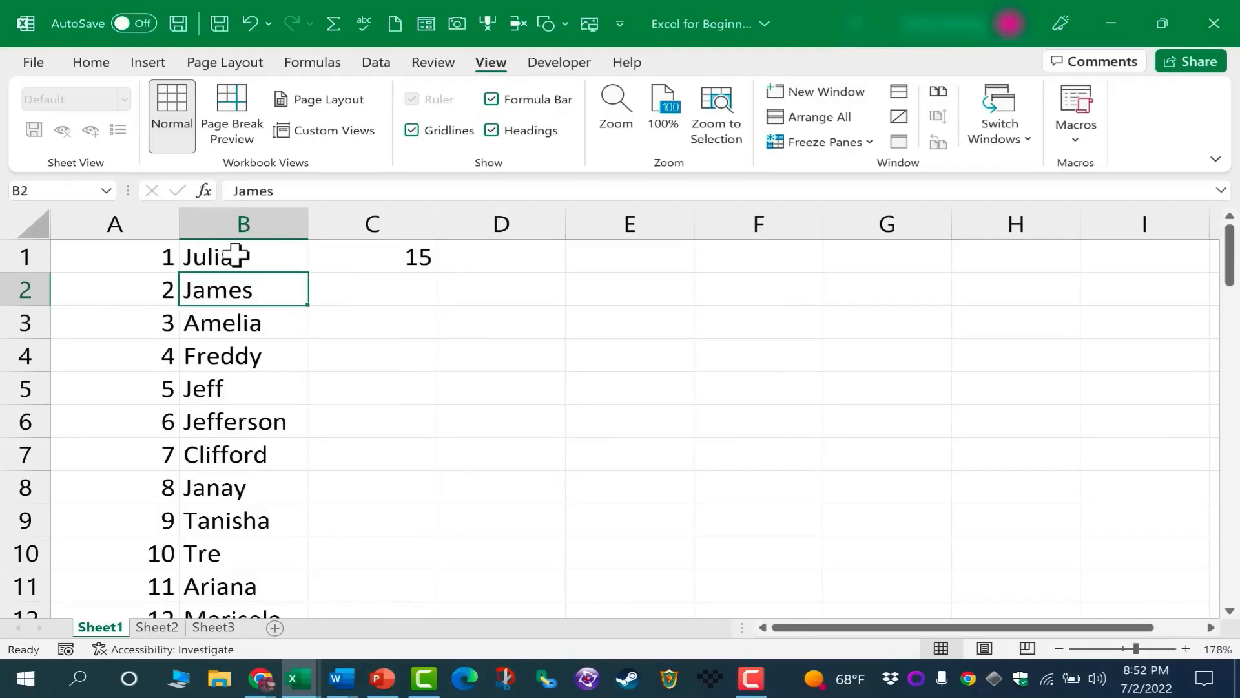
Enter the number 160 in cell D1, beside the 15 in the first row
key("Tab")
key("shift+Tab")
left_click(235, 256)
left_click(397, 253)
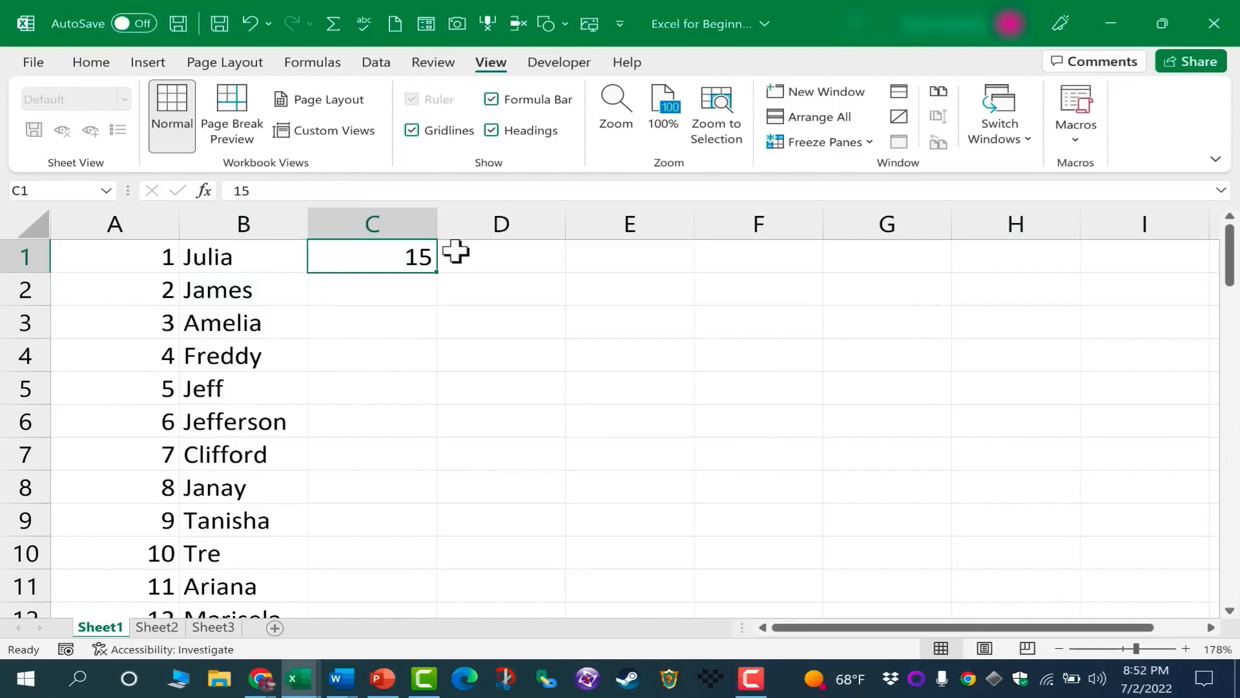
left_click(456, 252)
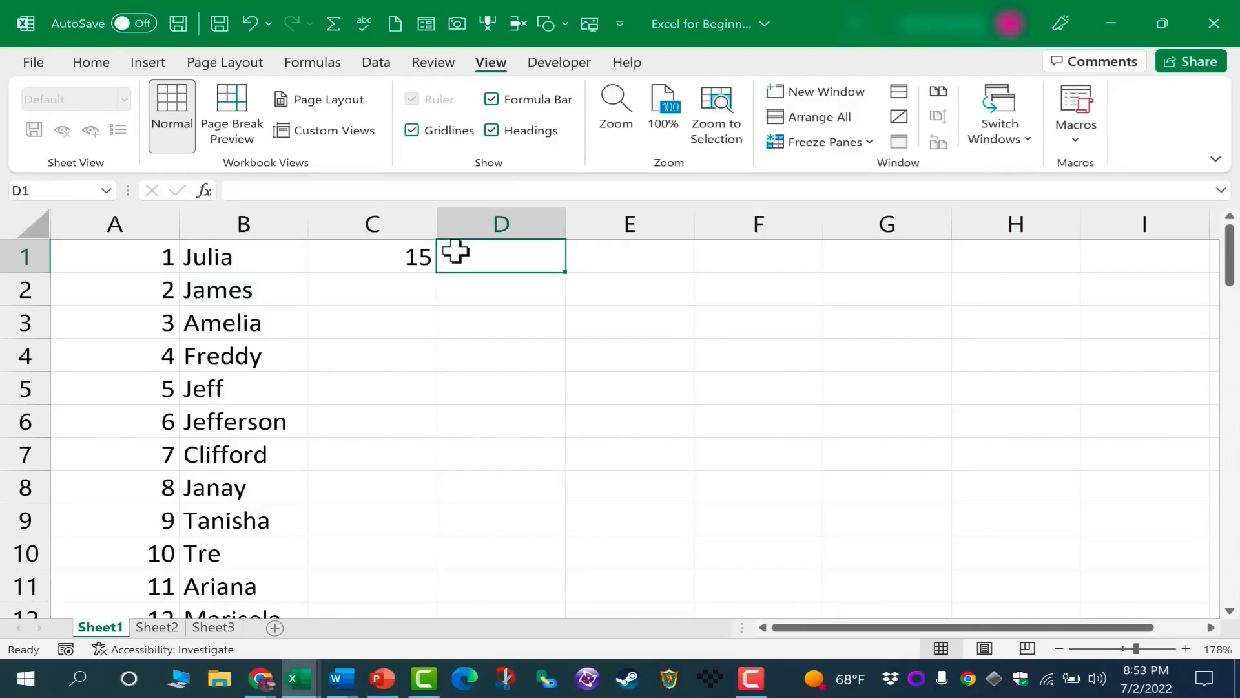
type("160")
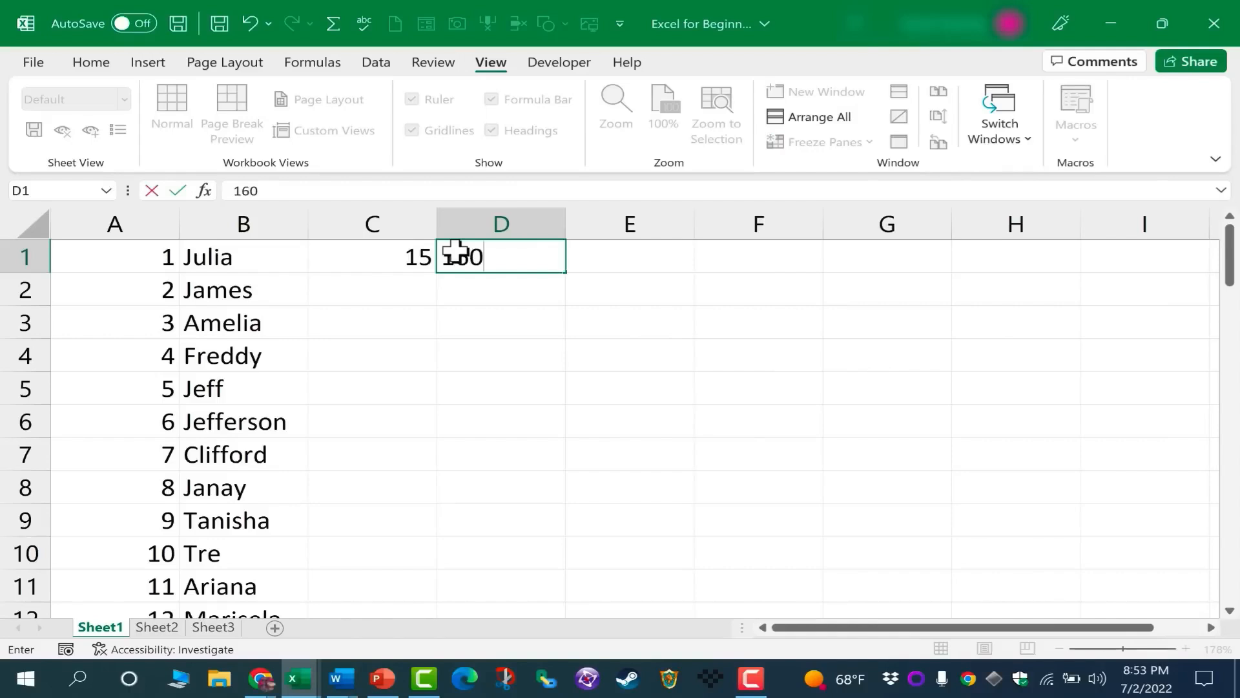
key("Tab")
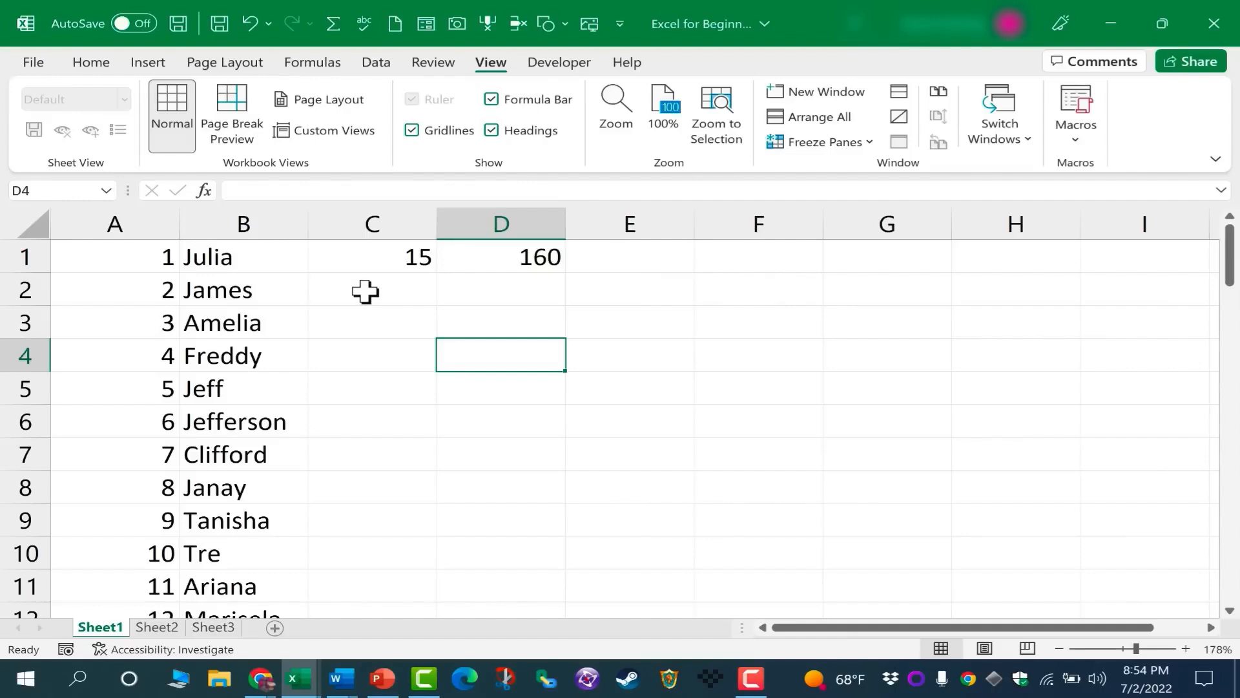
left_click(365, 288)
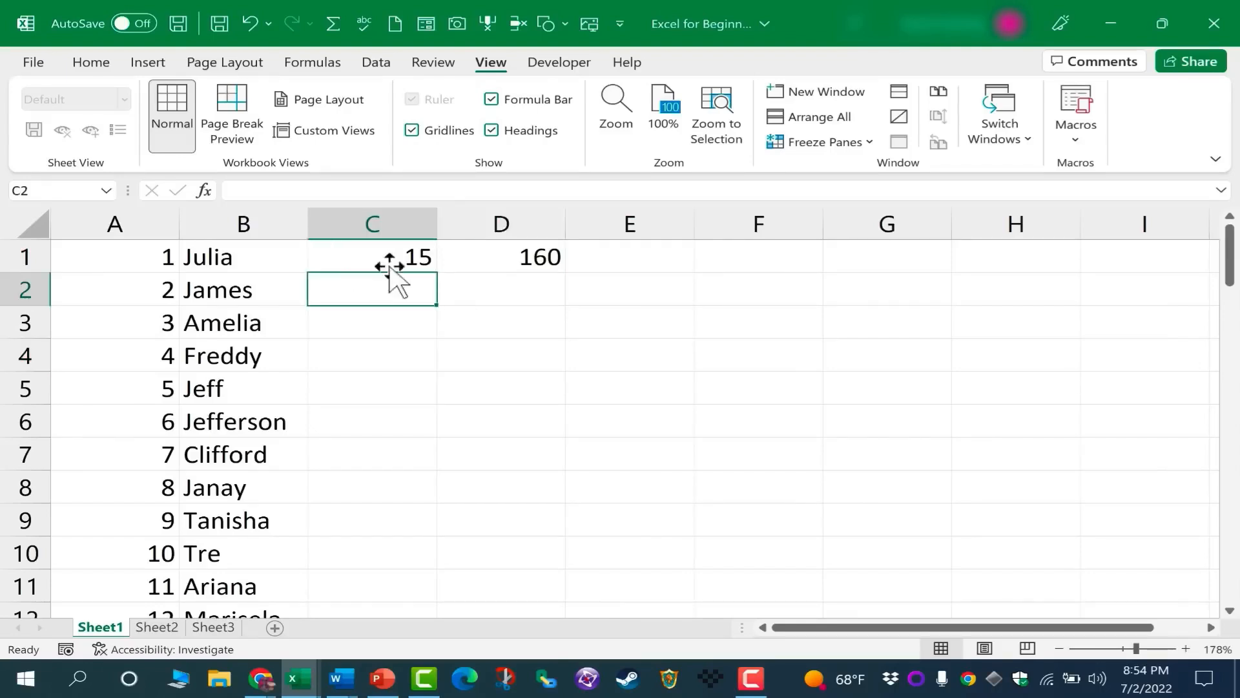
double_click(231, 285)
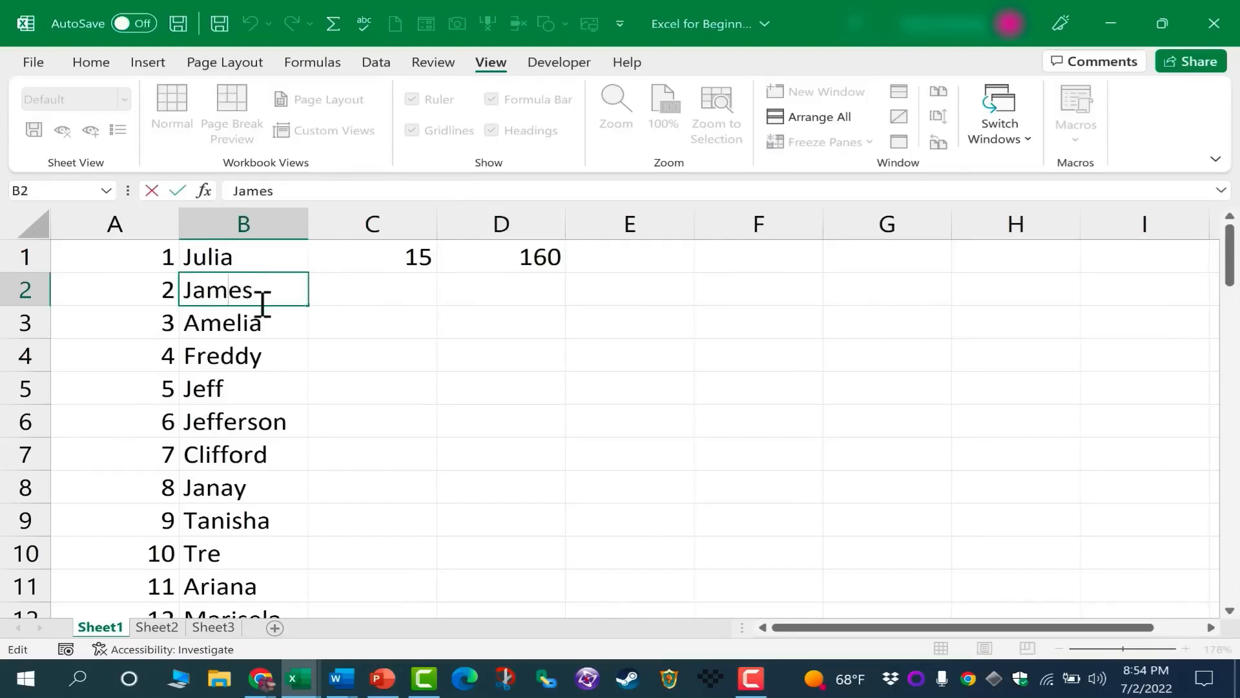
left_click(366, 285)
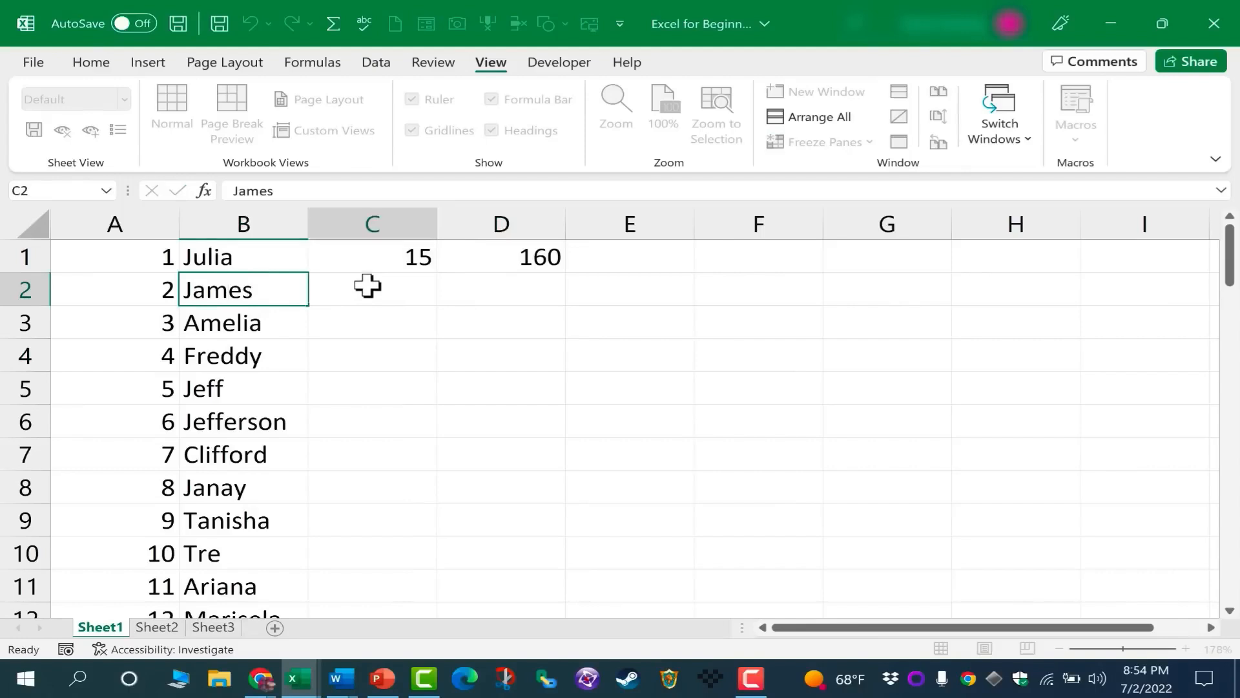
left_click(383, 254)
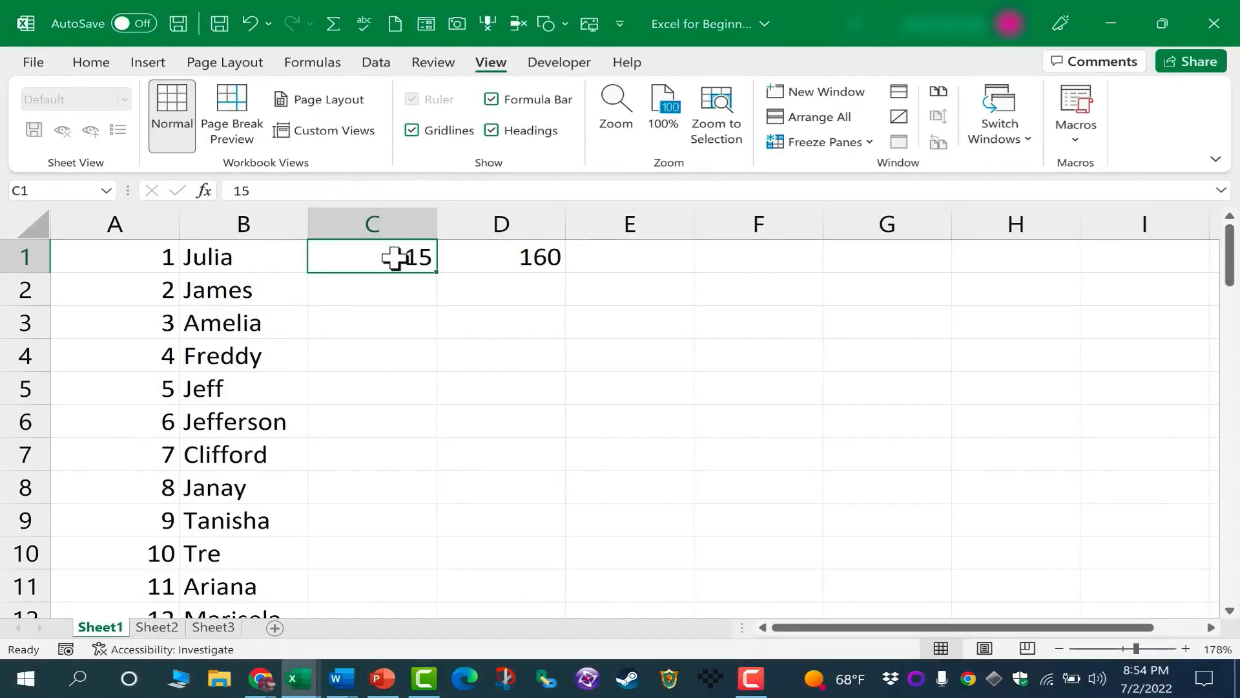
left_click_drag(243, 252, 258, 416)
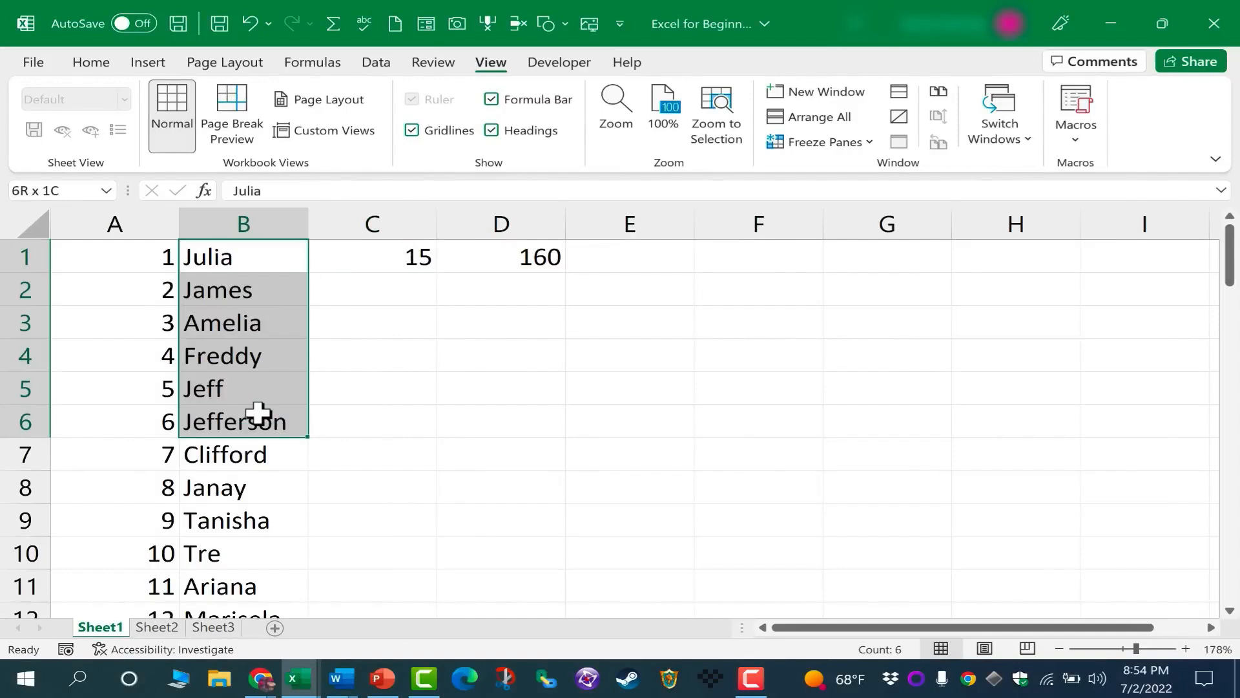
Copy the value 15 from cell C1 and paste it into C2
left_click(394, 258)
key("ctrl+c")
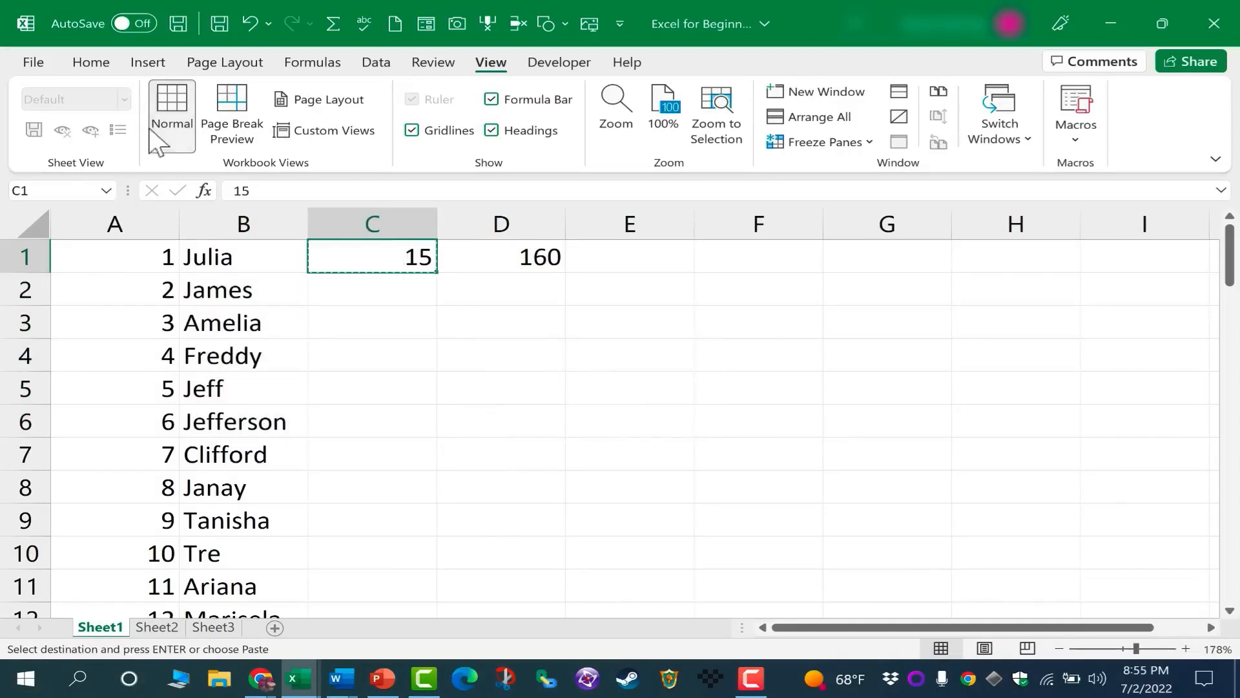
left_click(97, 62)
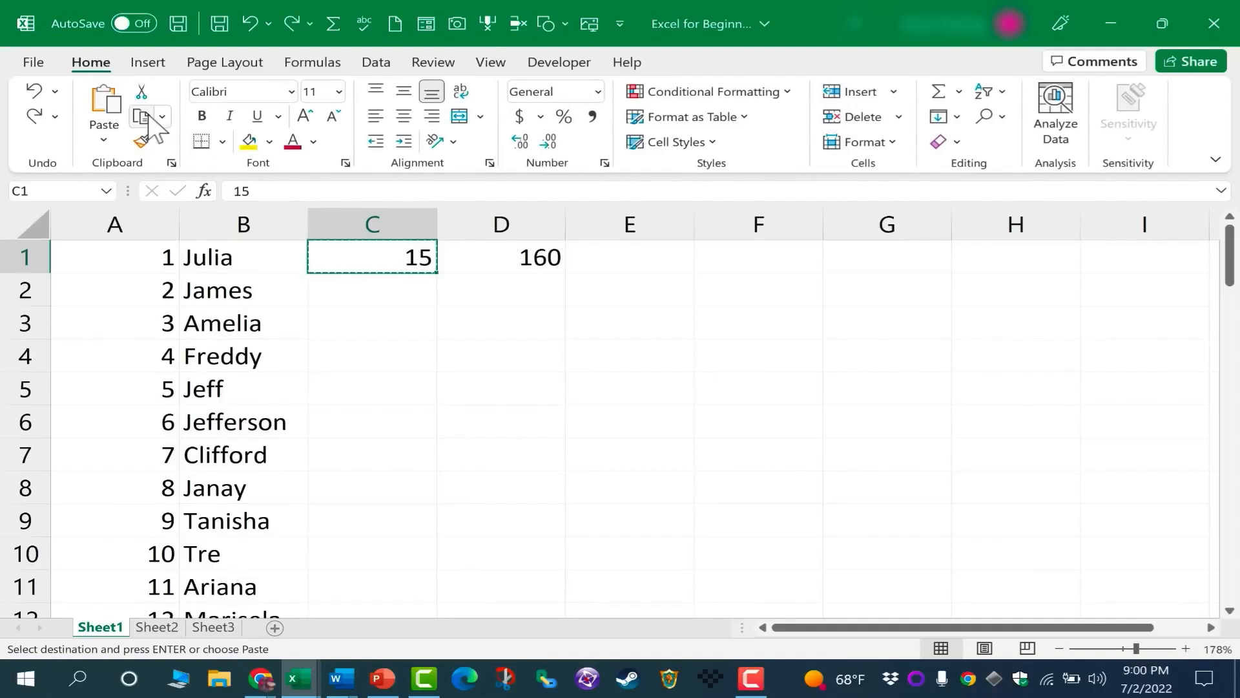
right_click(418, 258)
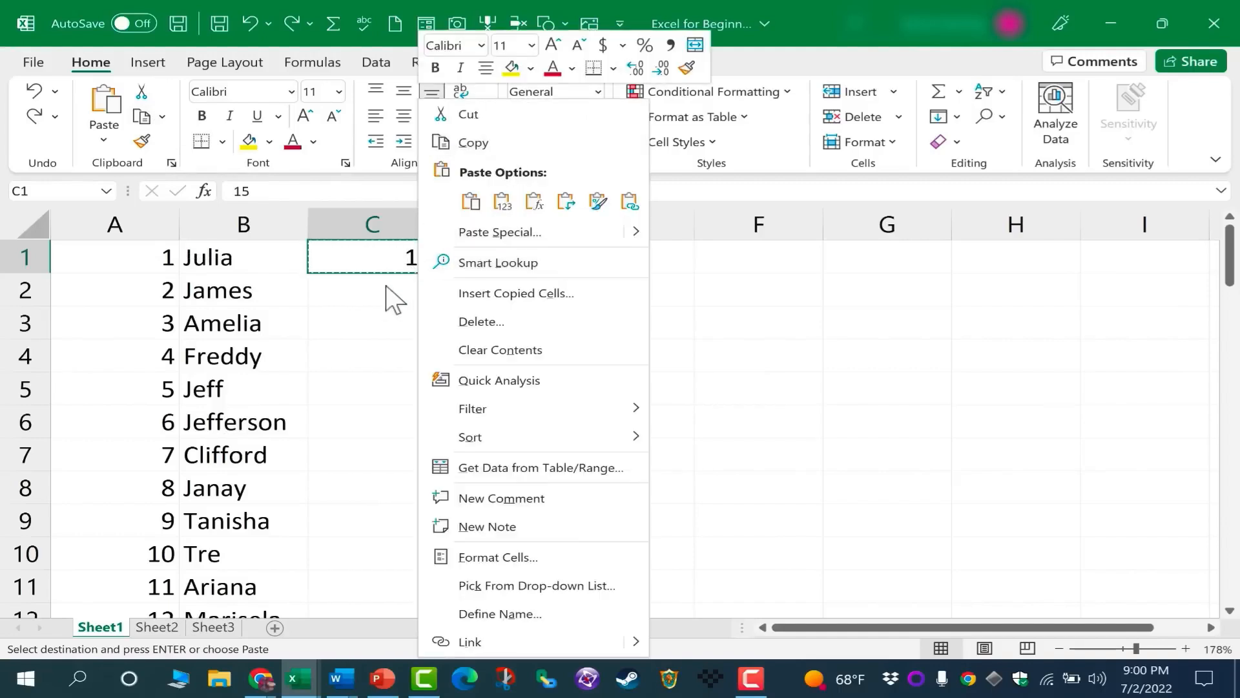
key("Escape")
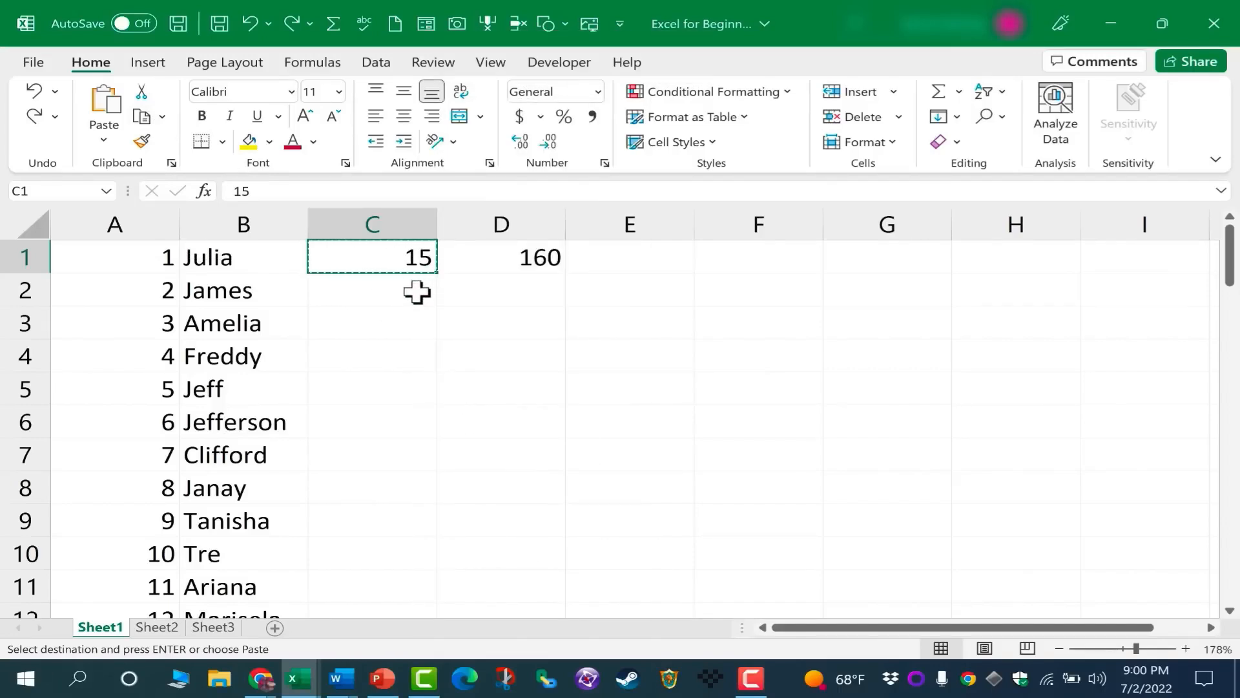
left_click(418, 292)
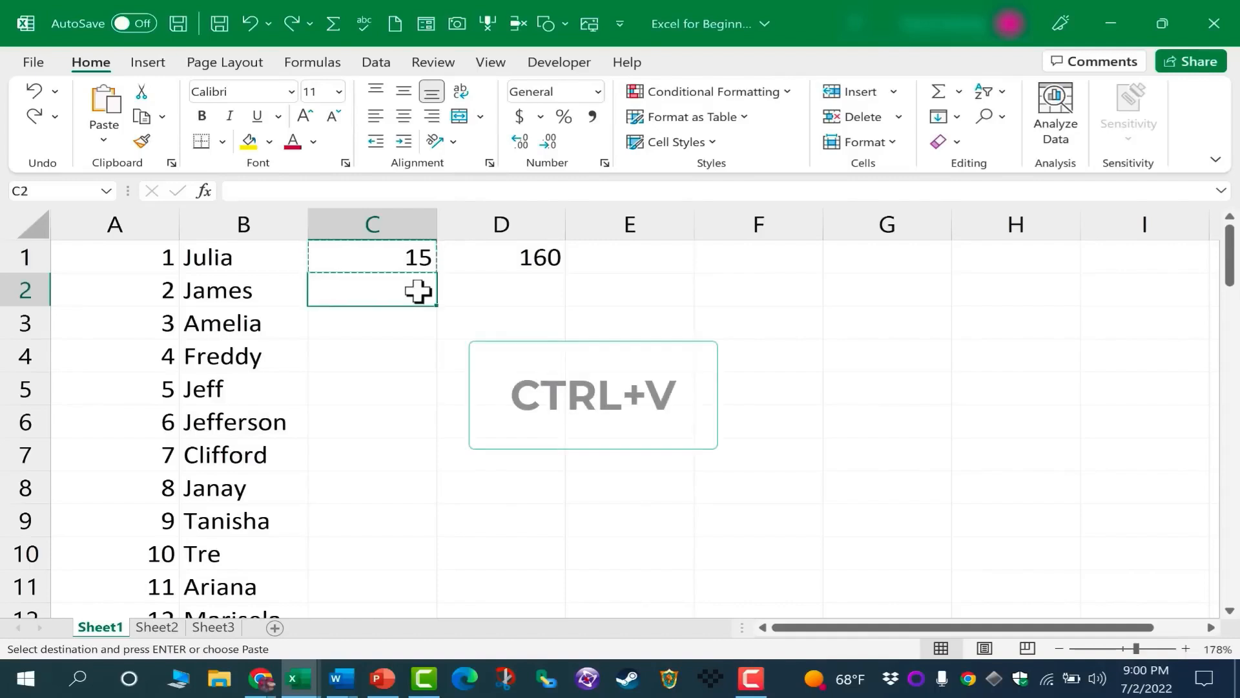
type("15")
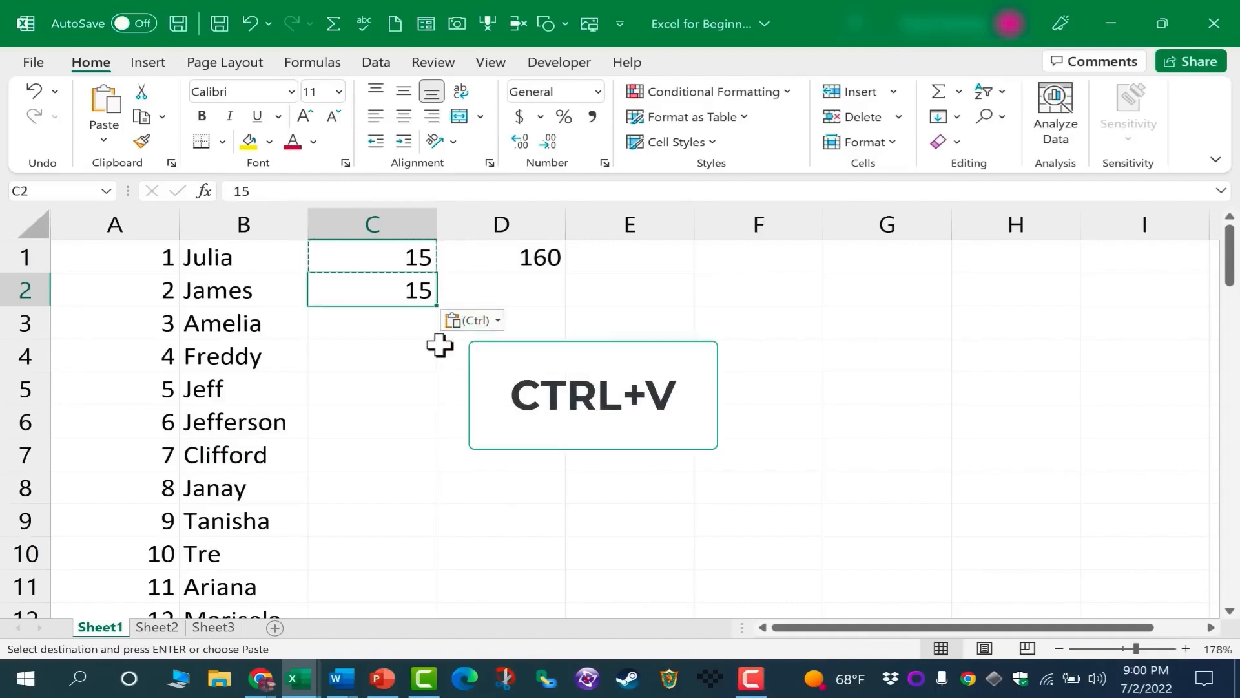
Paste the copied 15 into cells C3, C4 and C5, one after another
left_click(390, 326)
type("15")
left_click(394, 360)
key("ctrl+v")
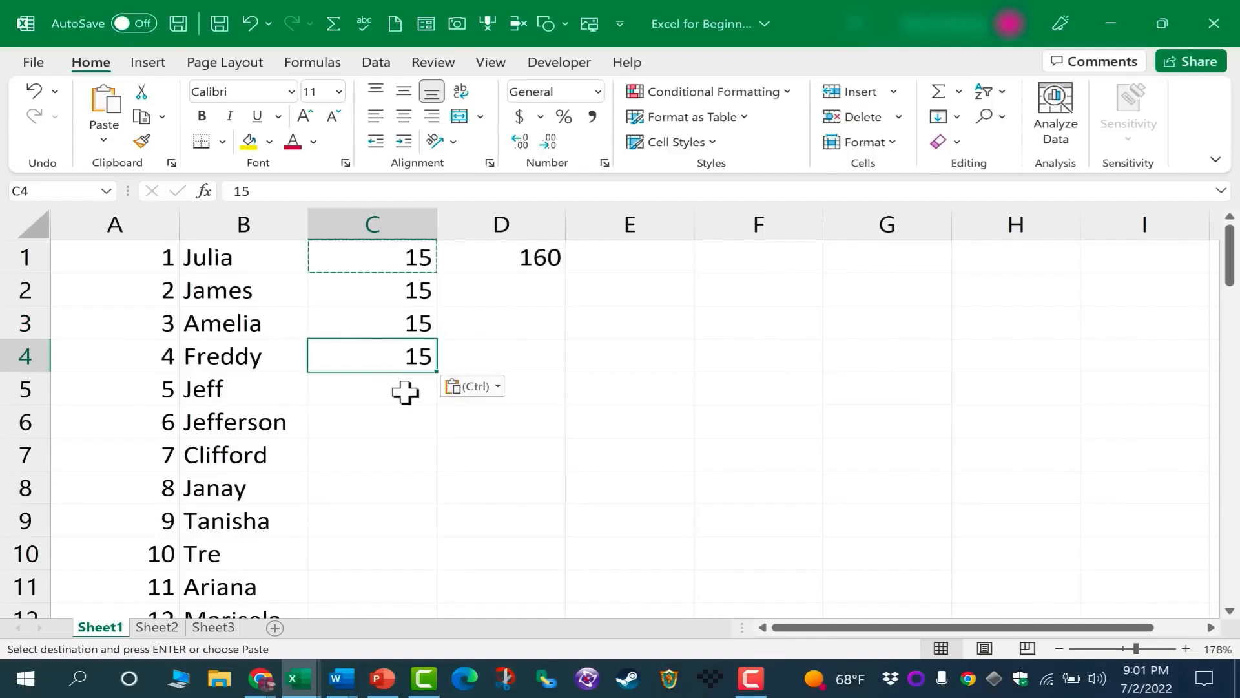
left_click(406, 390)
key("ctrl+v")
Fill the 15 from C5 down column C to row 70, the end of the name list
left_click(406, 450)
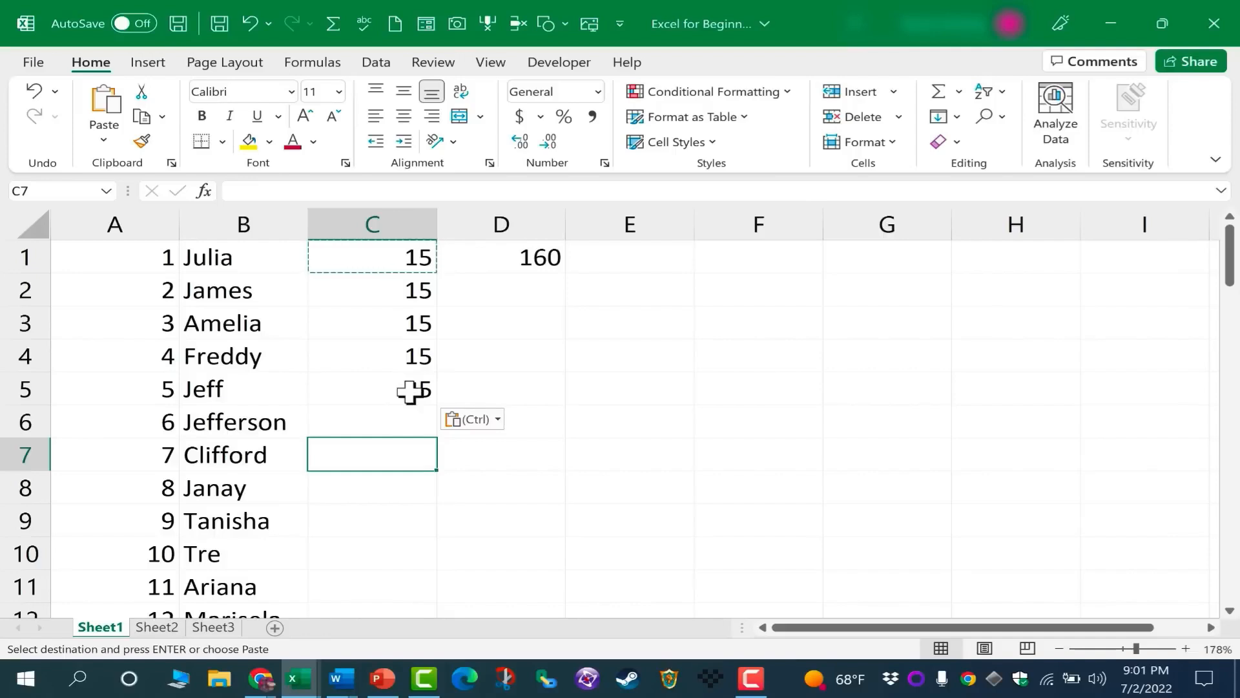
left_click(409, 390)
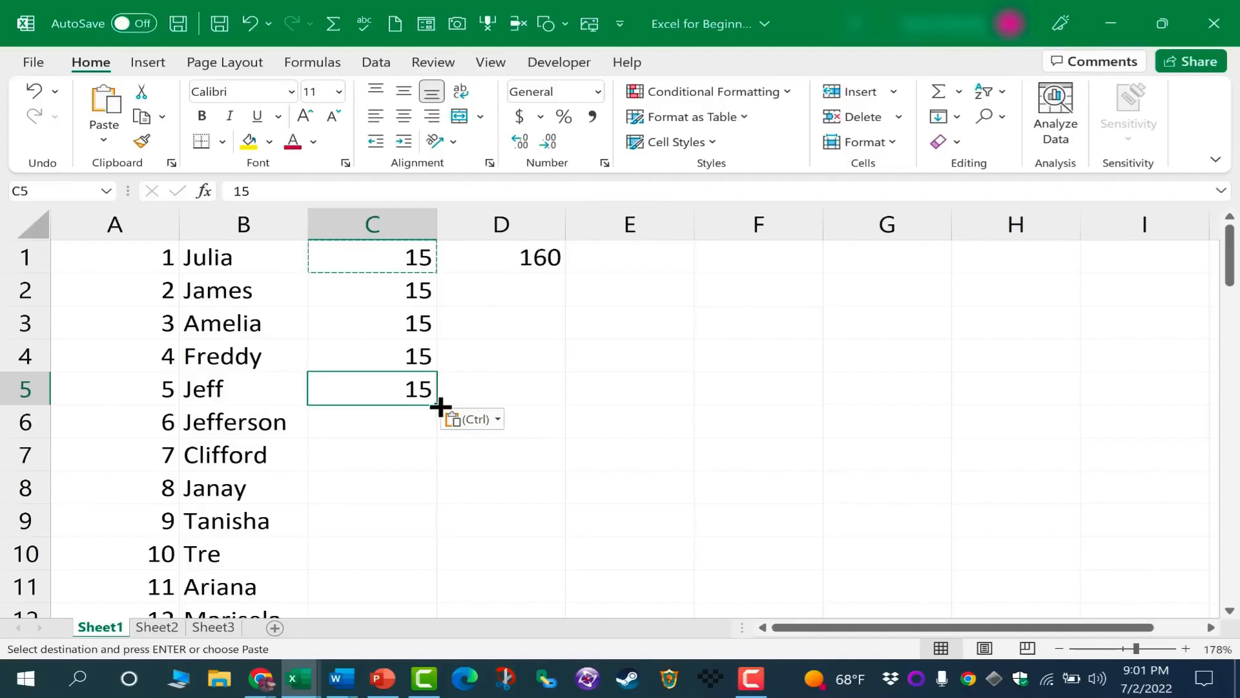
left_click_drag(440, 406, 408, 510)
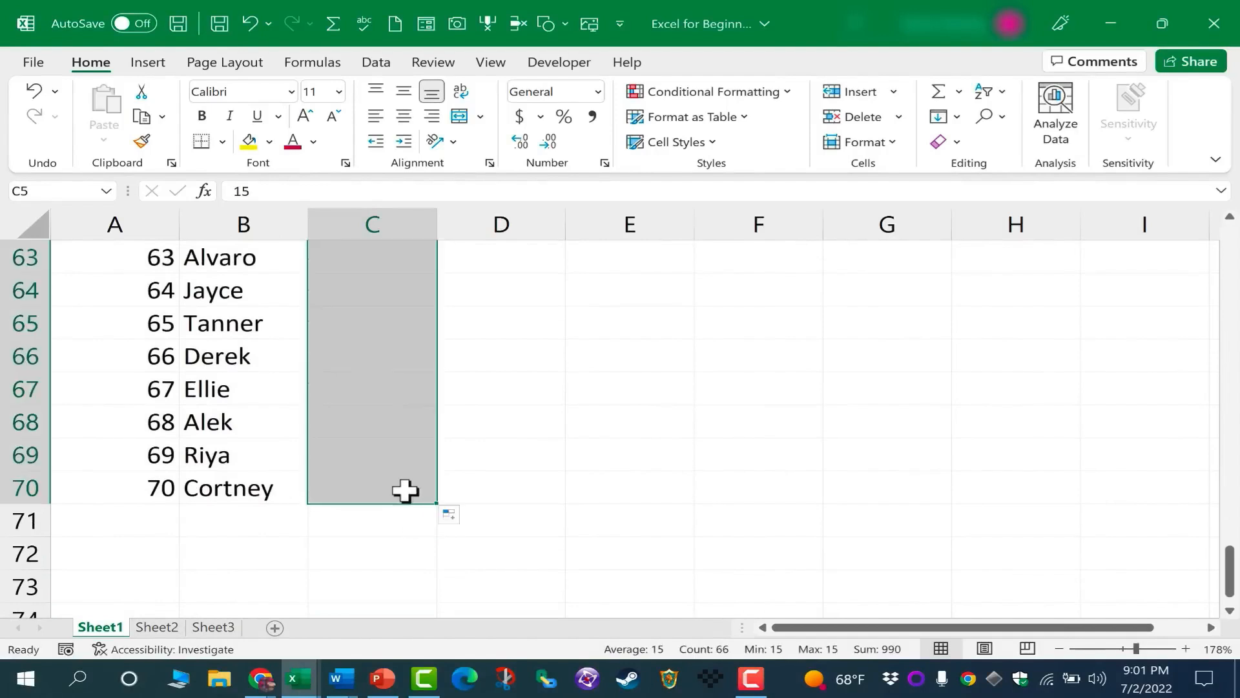
scroll(530, 430, "up", 20)
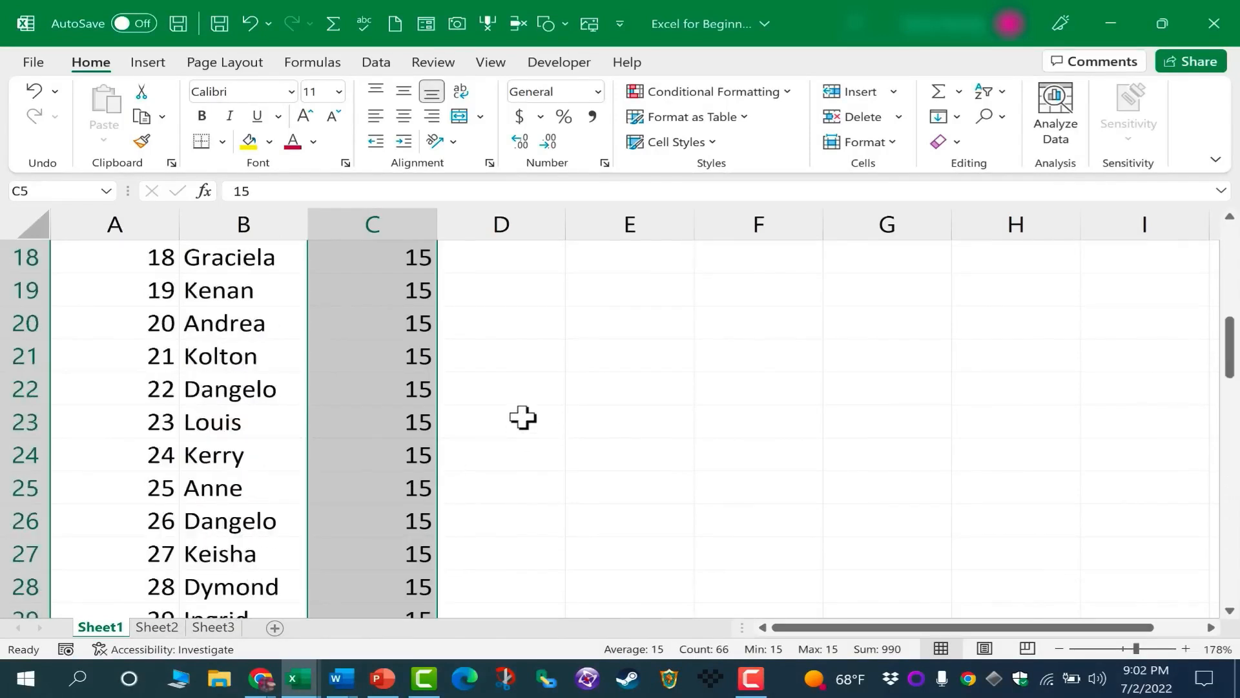
left_click(503, 383)
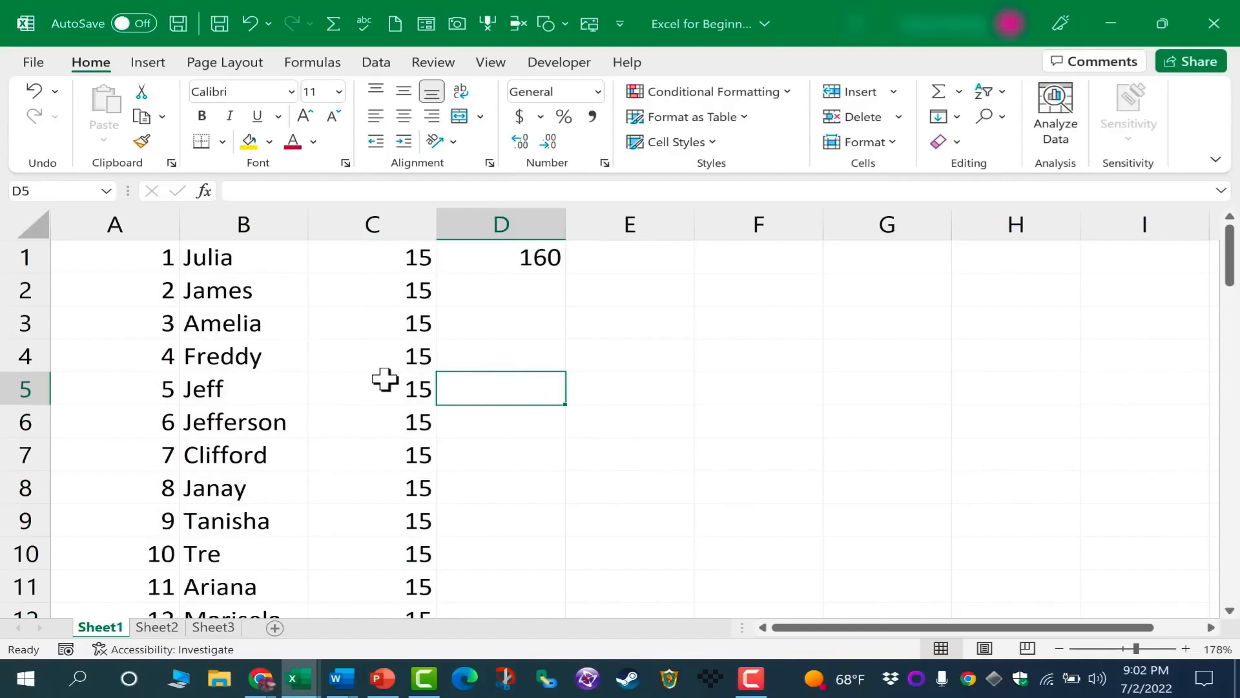
Replace the value in cell C3 with 16
left_click(407, 327)
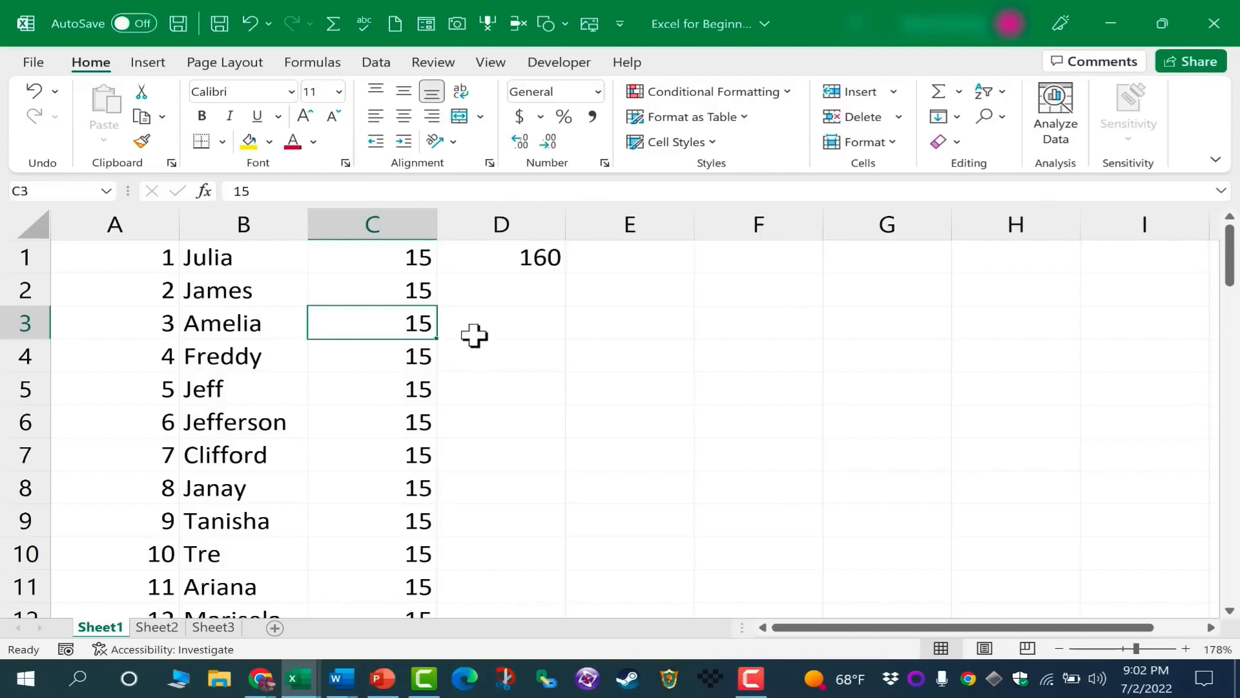
type("16")
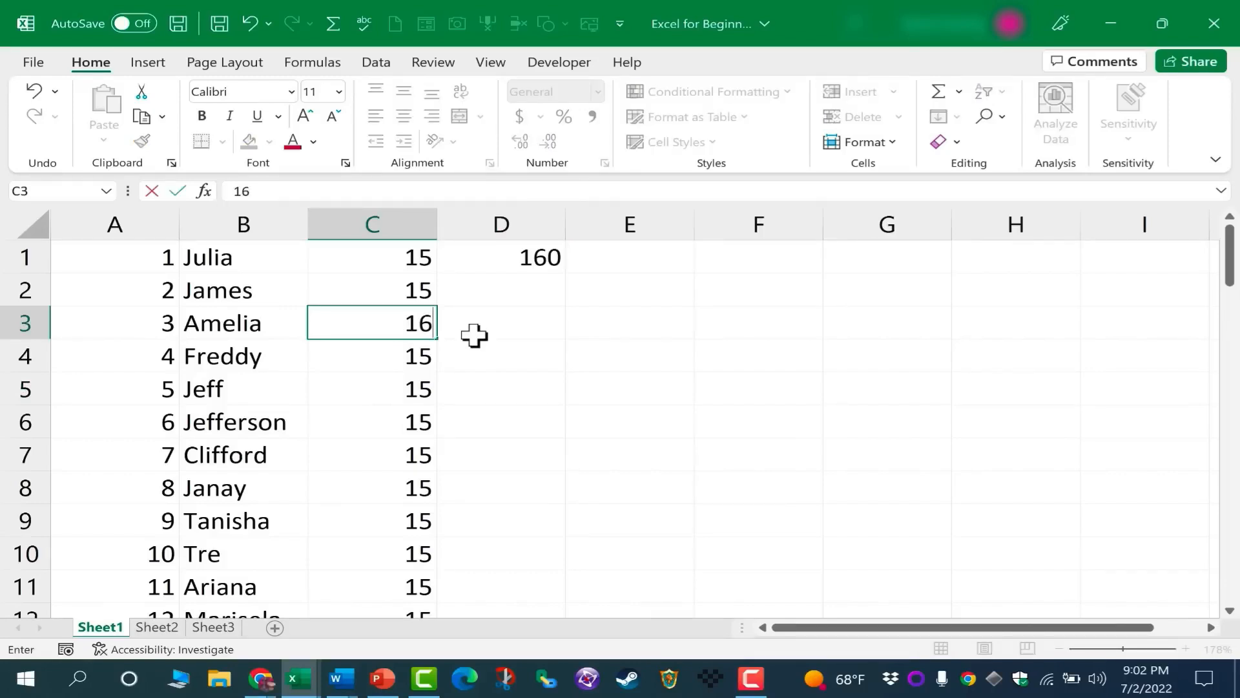
key("Return")
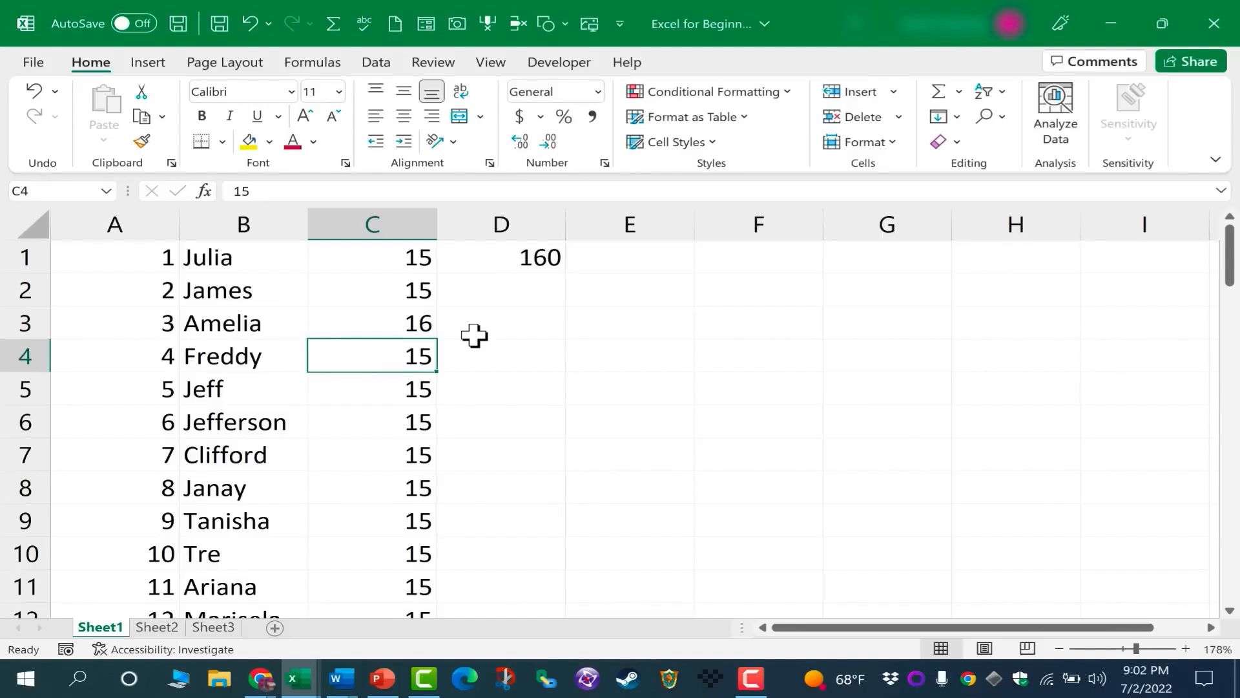
left_click(399, 328)
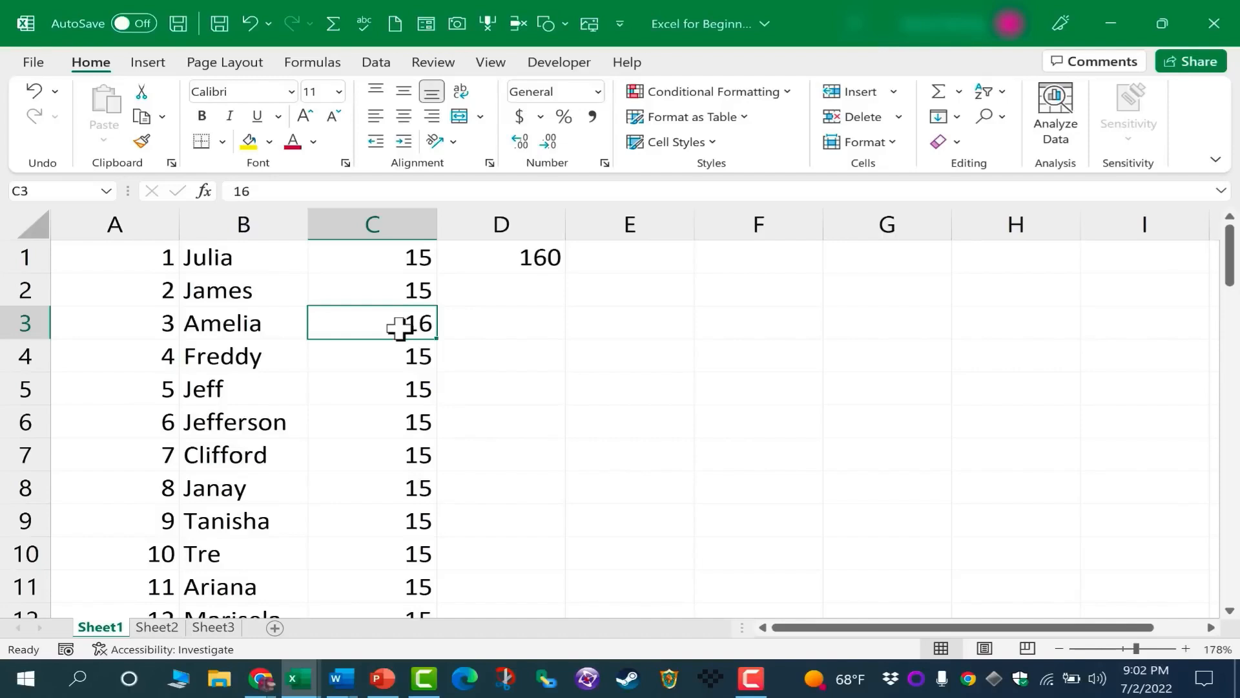
key("BackSpace")
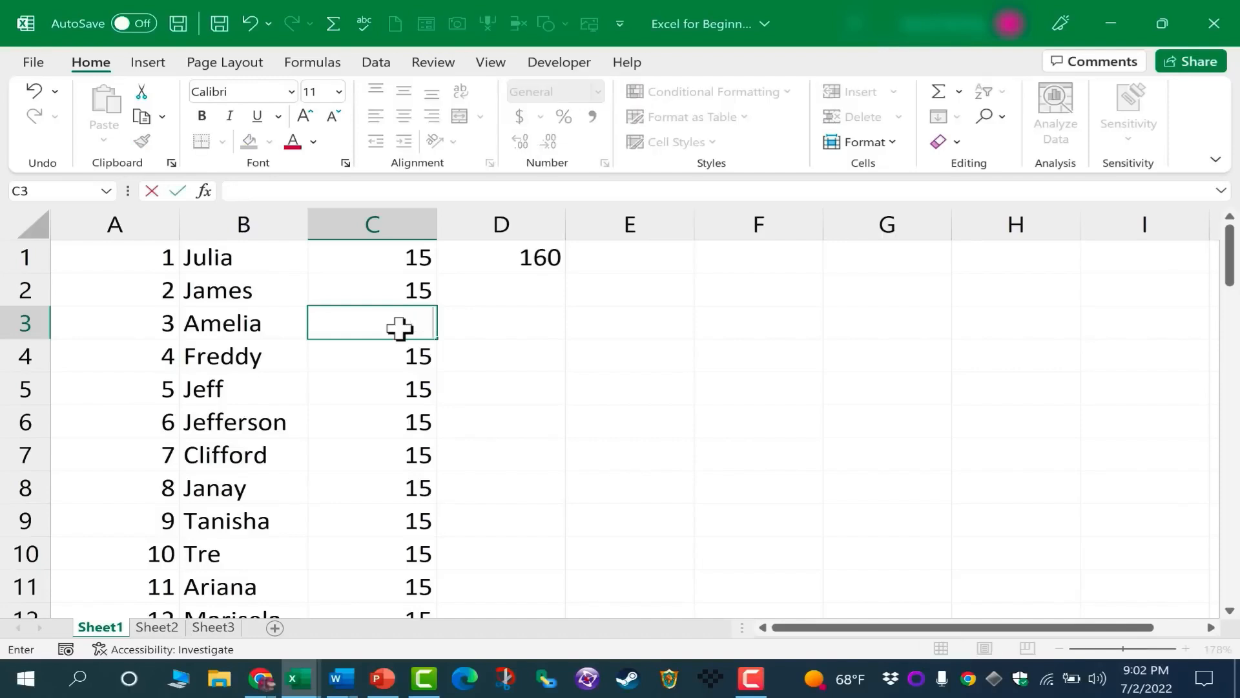
key("Escape")
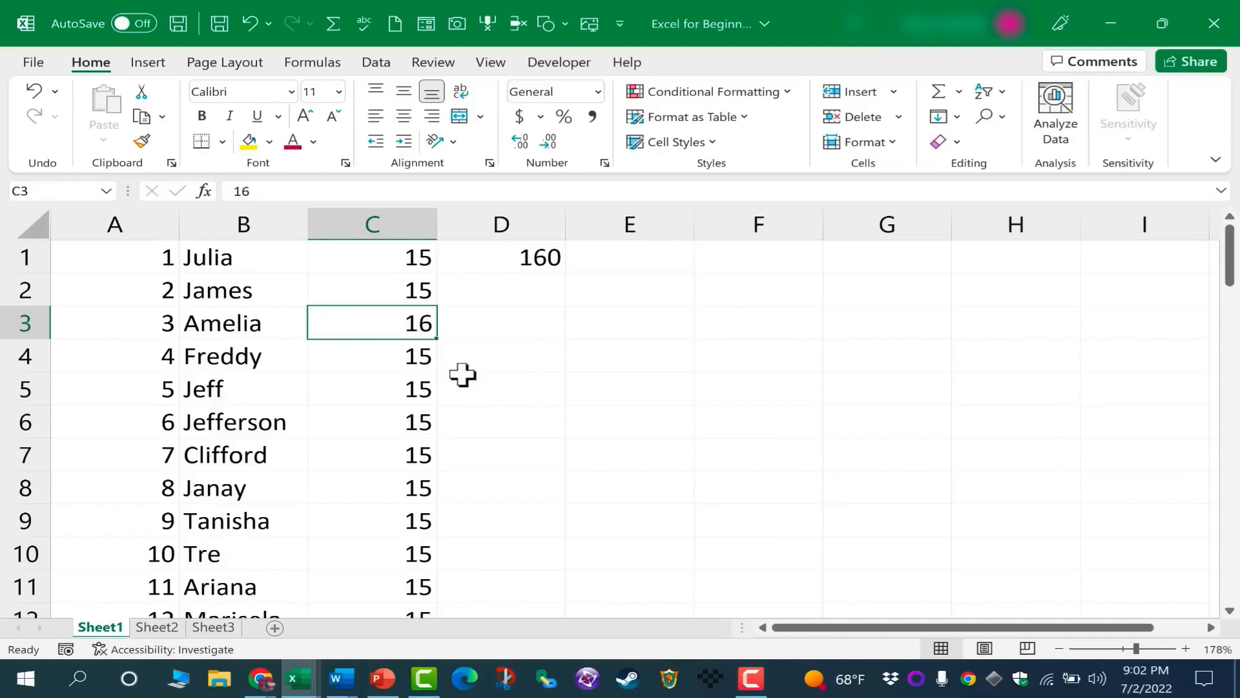
right_click(420, 329)
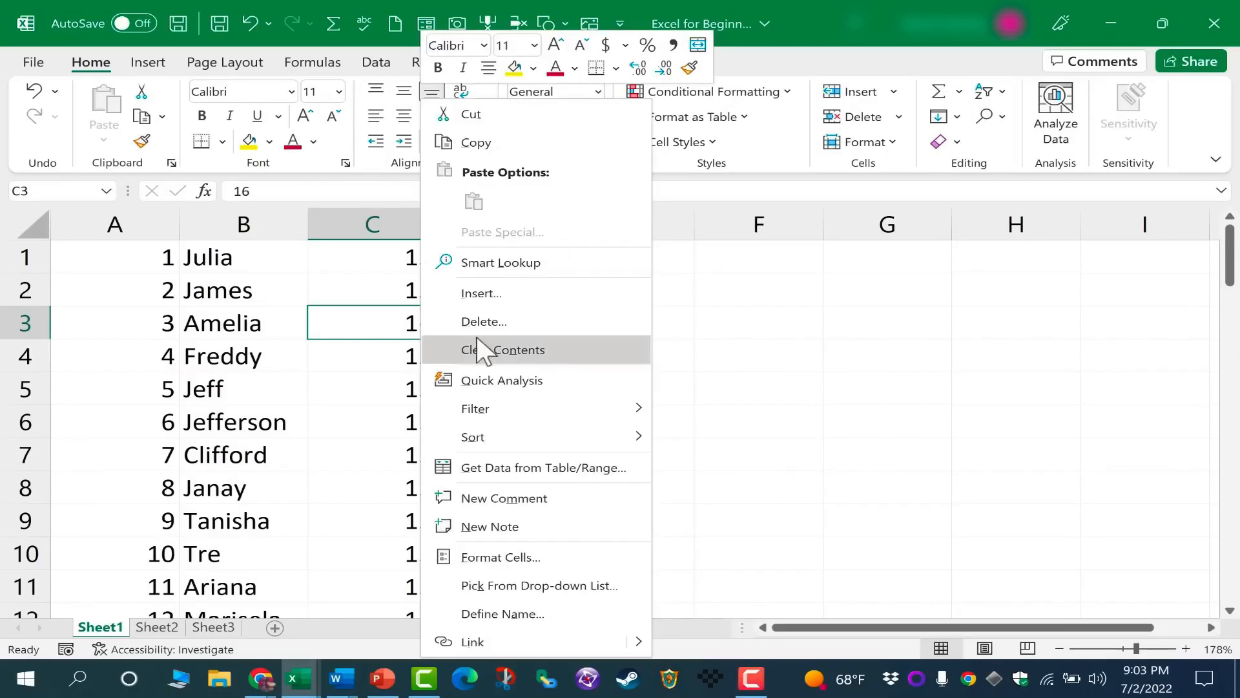
left_click(398, 326)
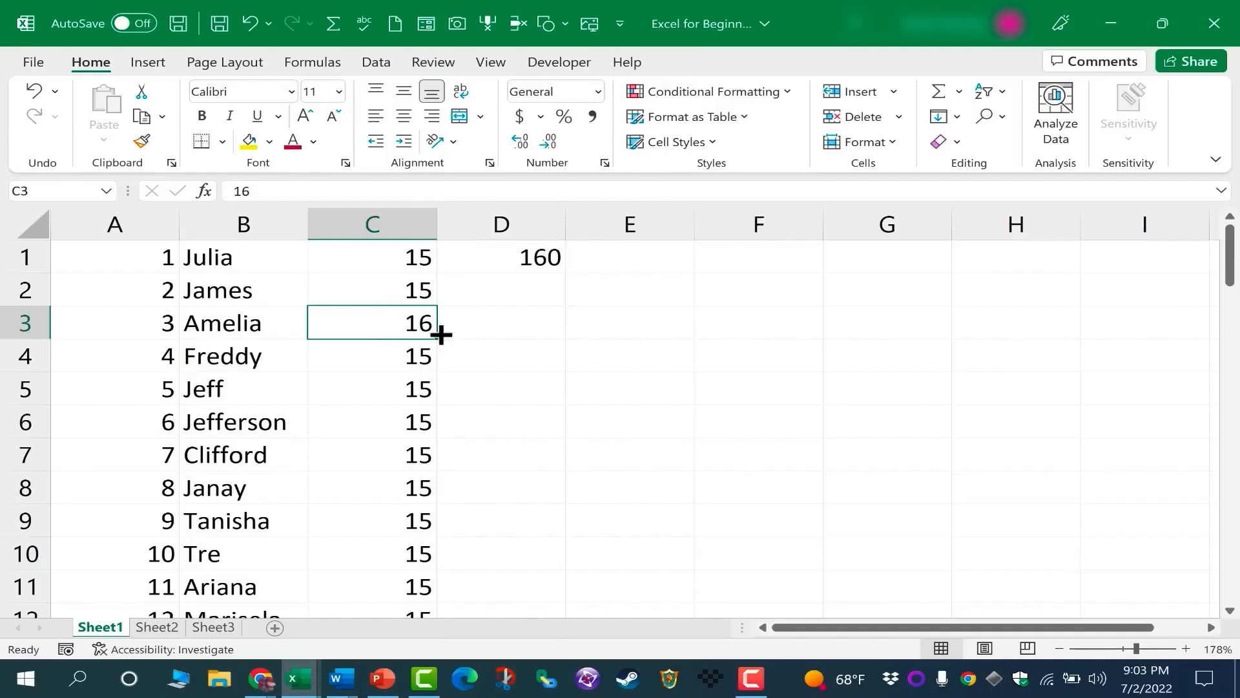
Clear all contents and formatting from the range B2:D6
left_click_drag(237, 301, 462, 421)
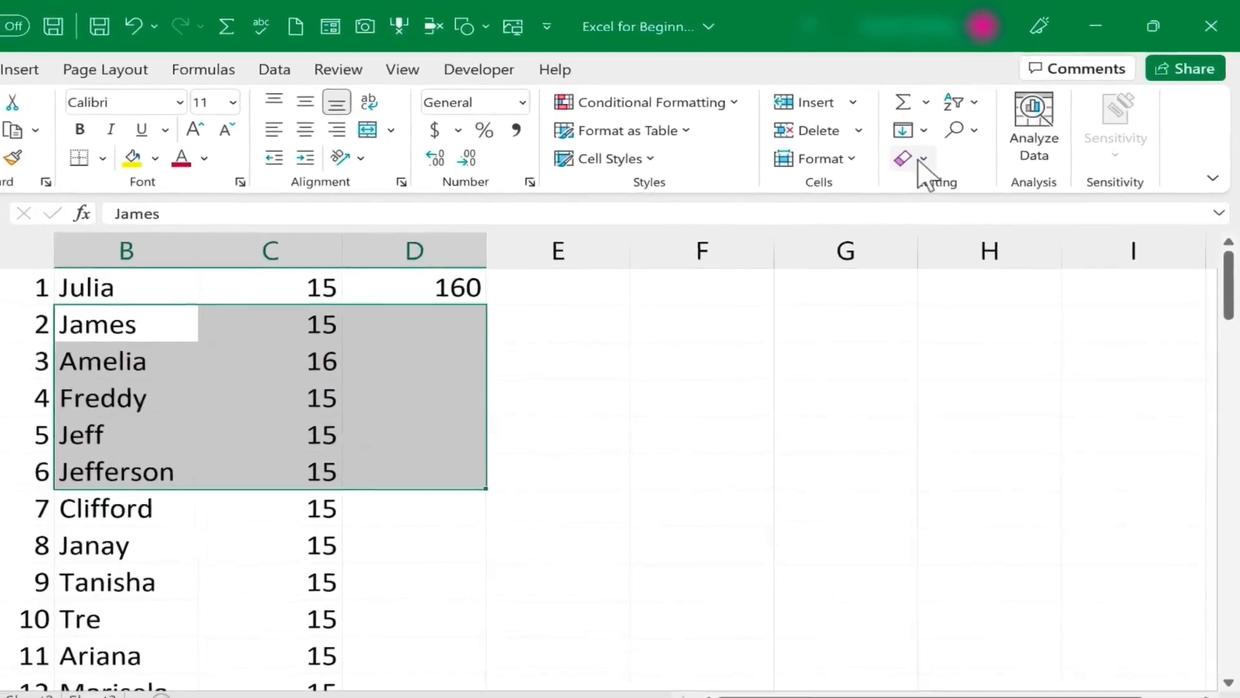
left_click(918, 162)
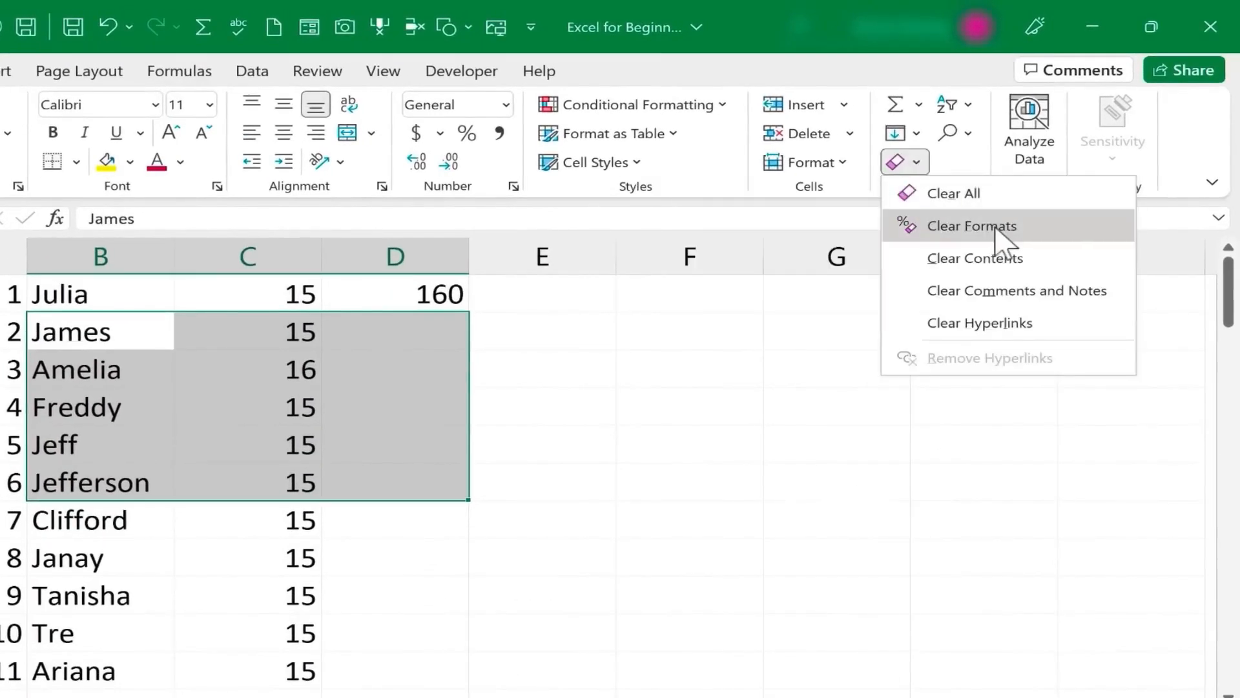
left_click(960, 197)
left_click(637, 479)
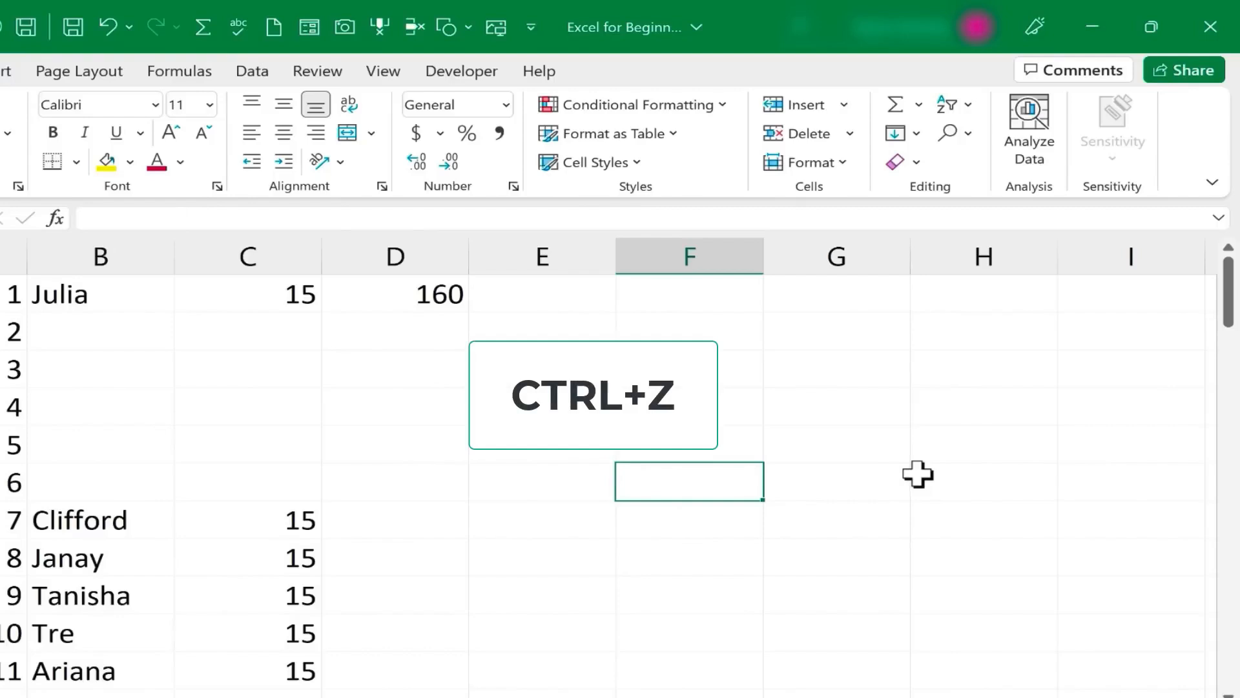
Undo the clearing of the range B2:D6
key("ctrl+z")
left_click(582, 474)
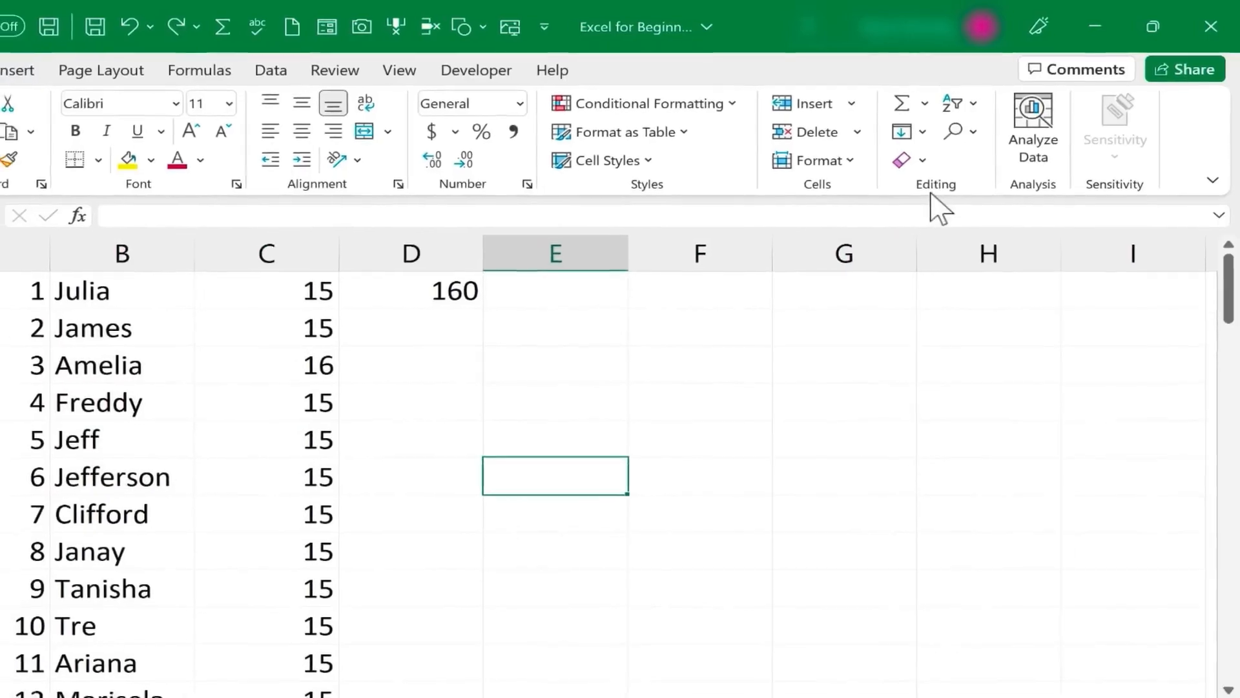
left_click(922, 160)
left_click(963, 177)
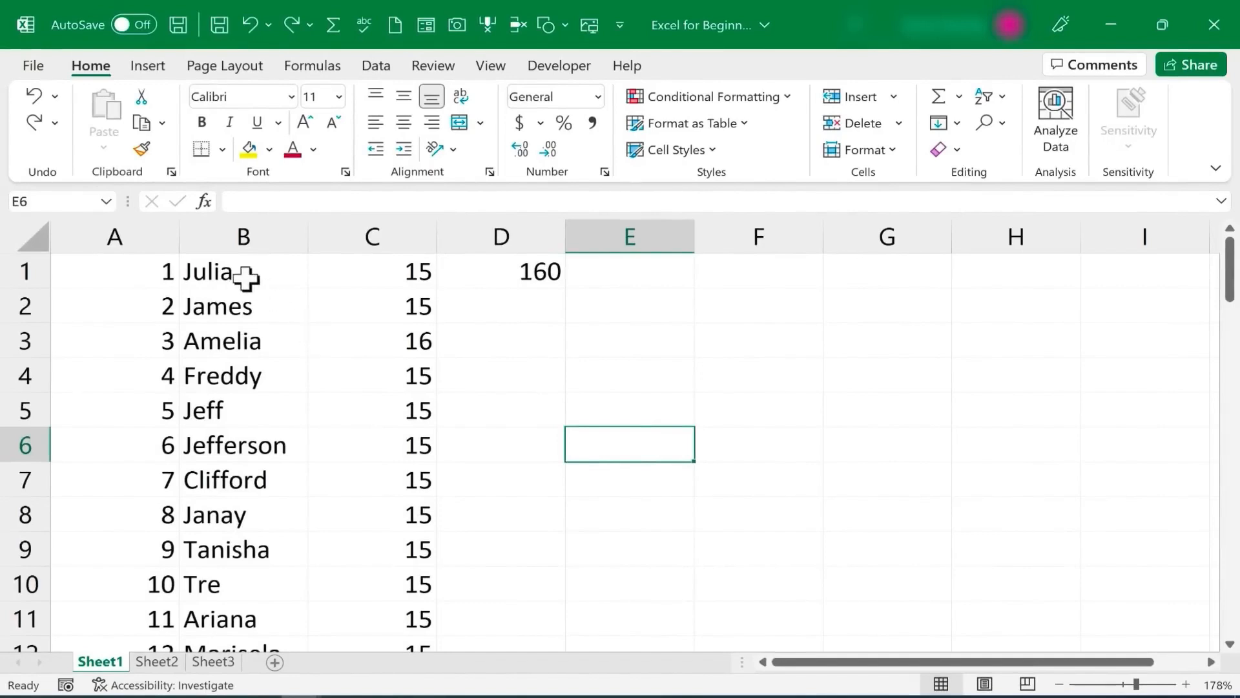
left_click(383, 283)
left_click(535, 280)
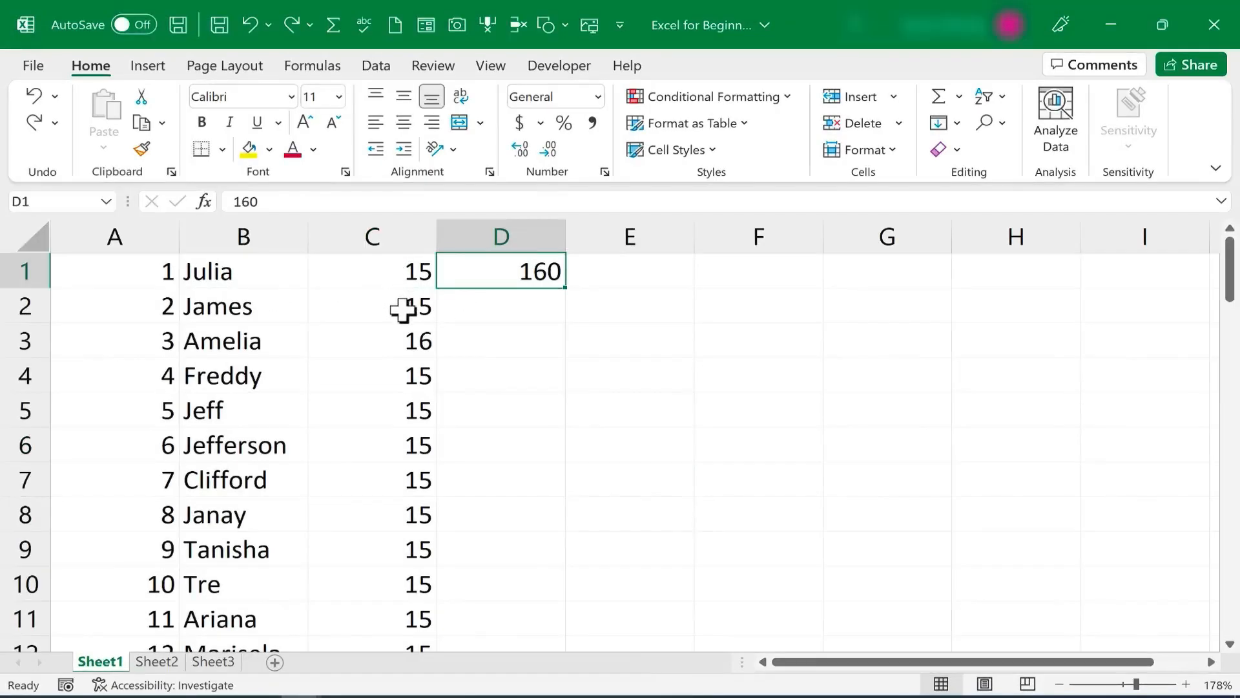
left_click(398, 346)
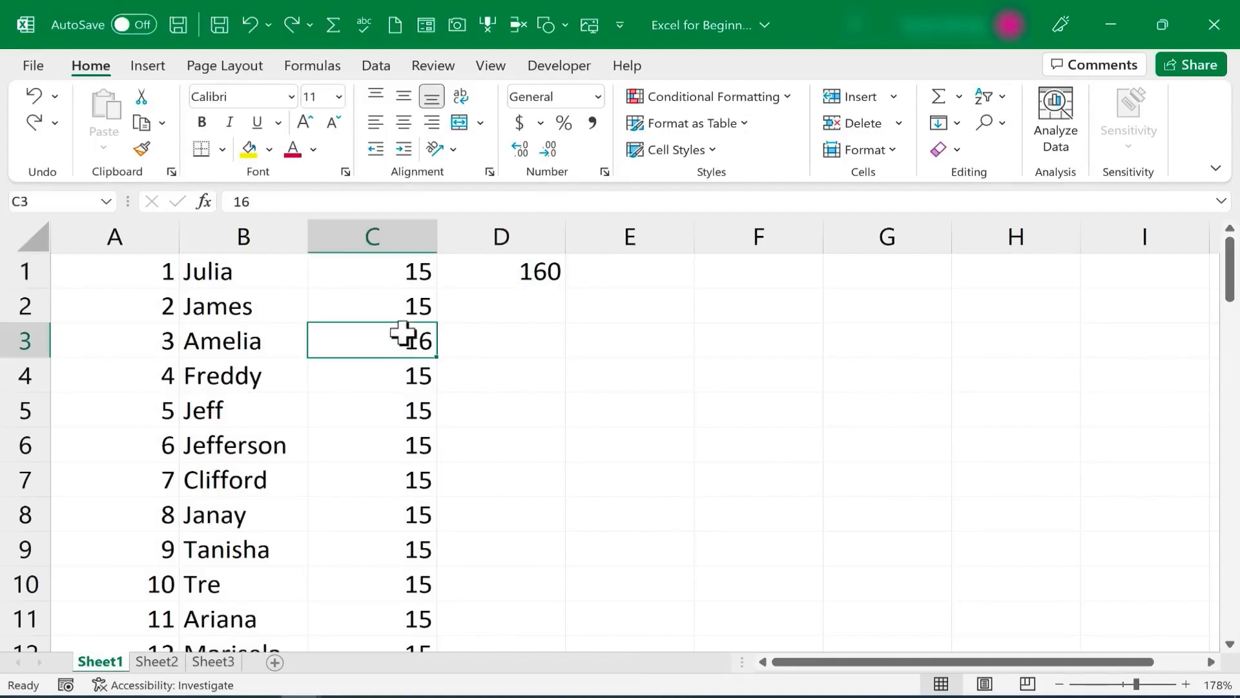
left_click(521, 283)
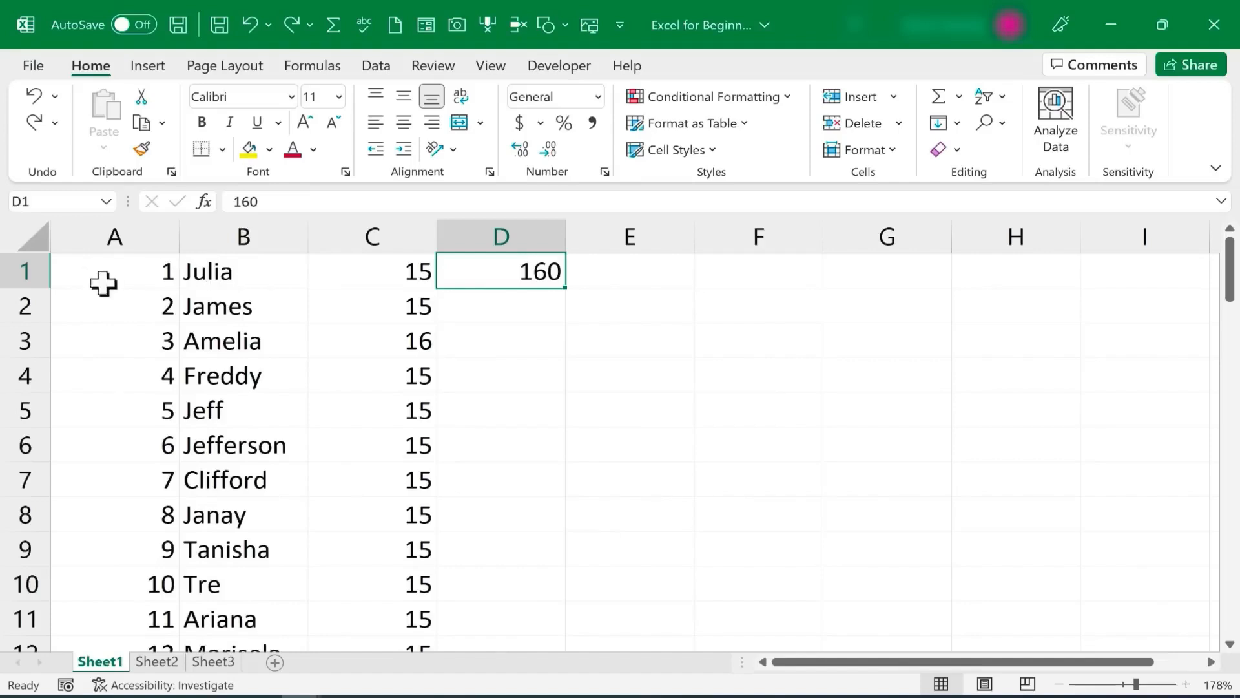
left_click(354, 306)
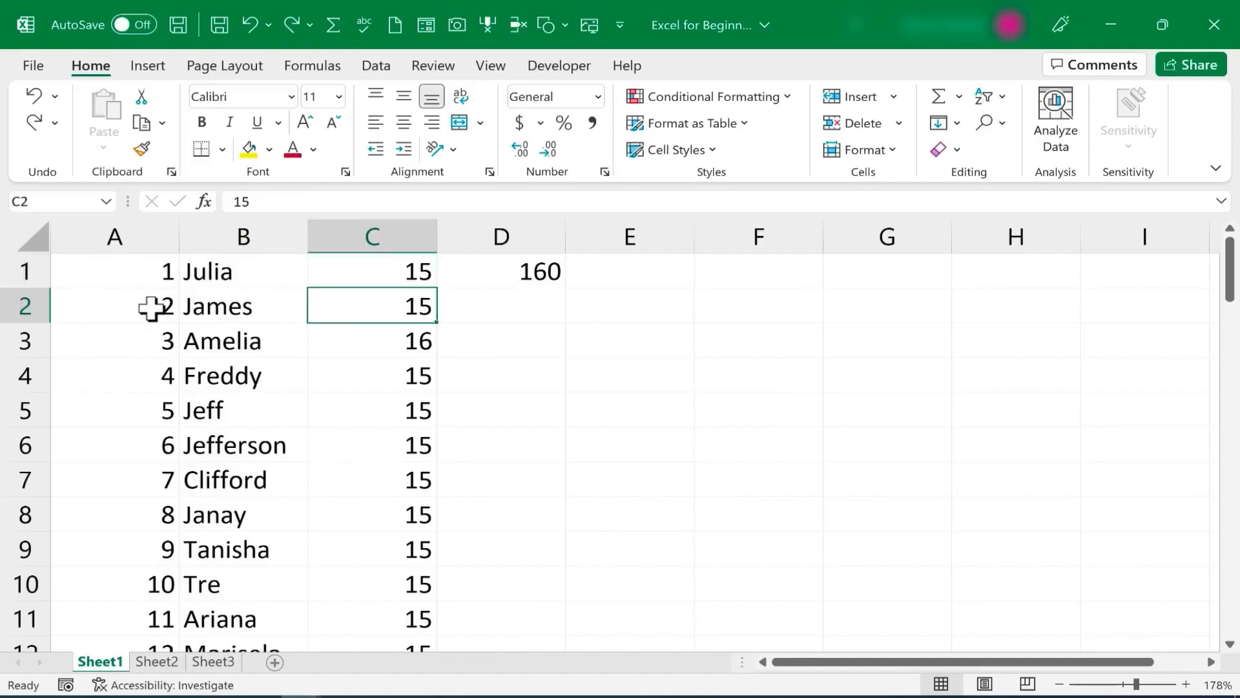
Insert a blank row above row 1 to make room for column headings
right_click(22, 272)
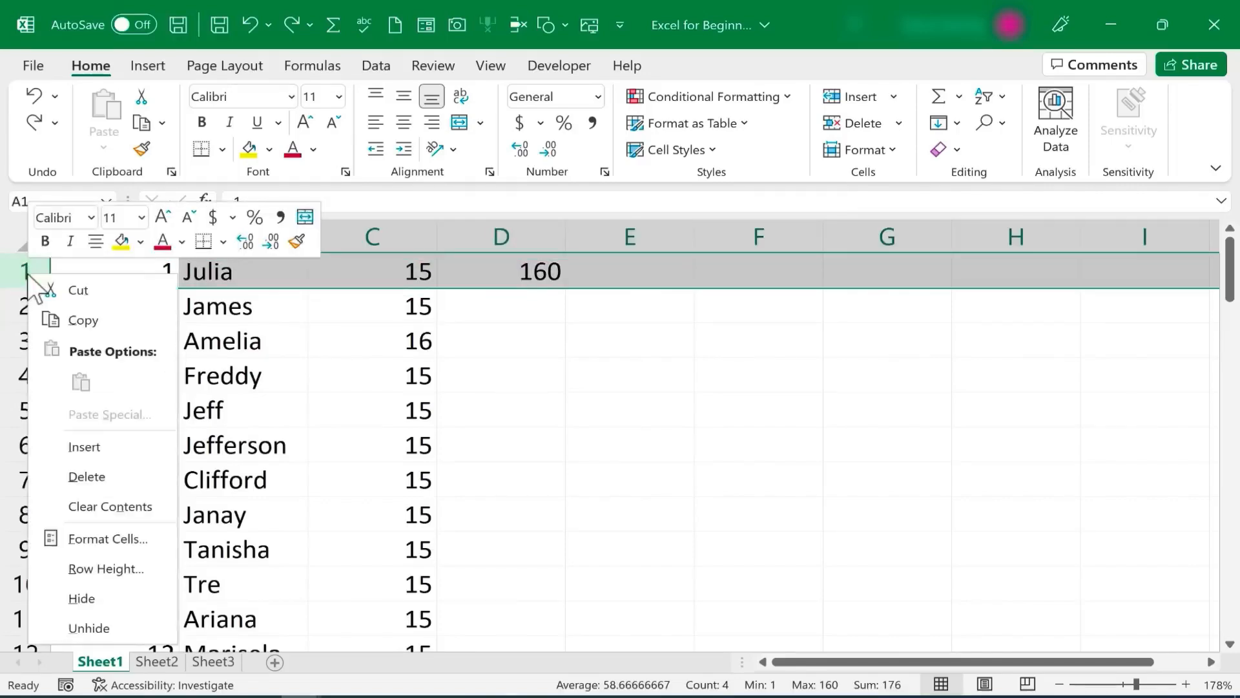
left_click(127, 444)
left_click(194, 374)
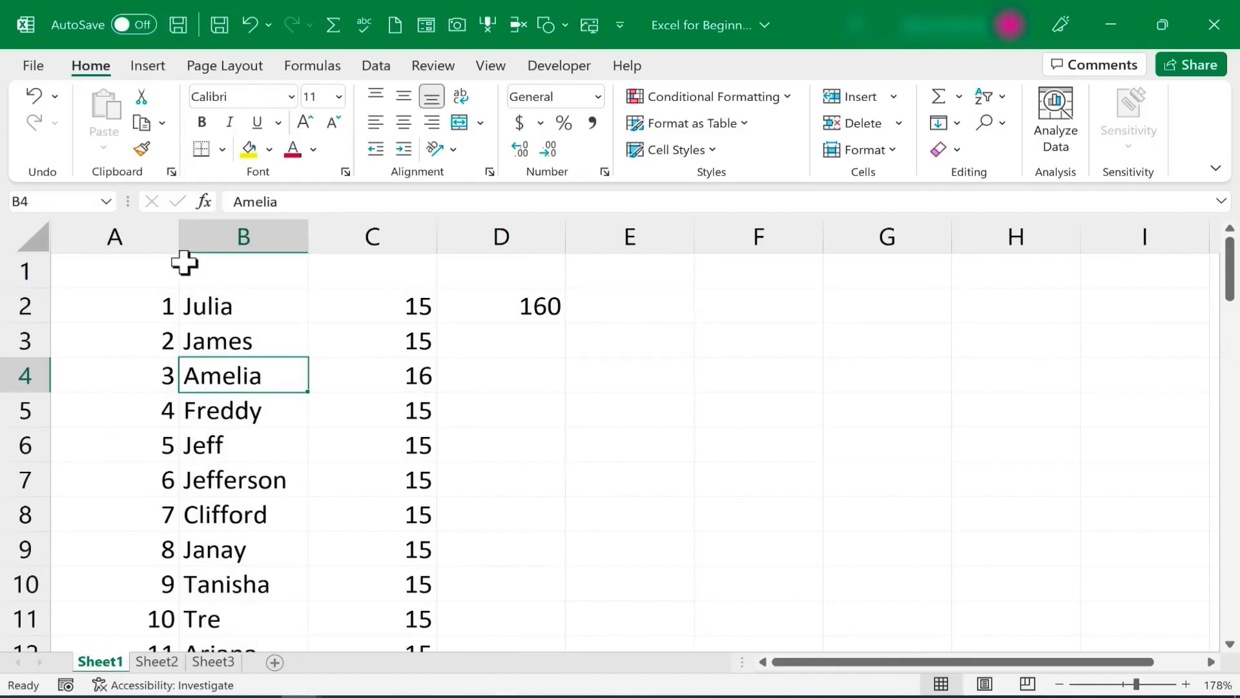
Insert a blank column before column A and another before the hourly wage values in column D
right_click(111, 231)
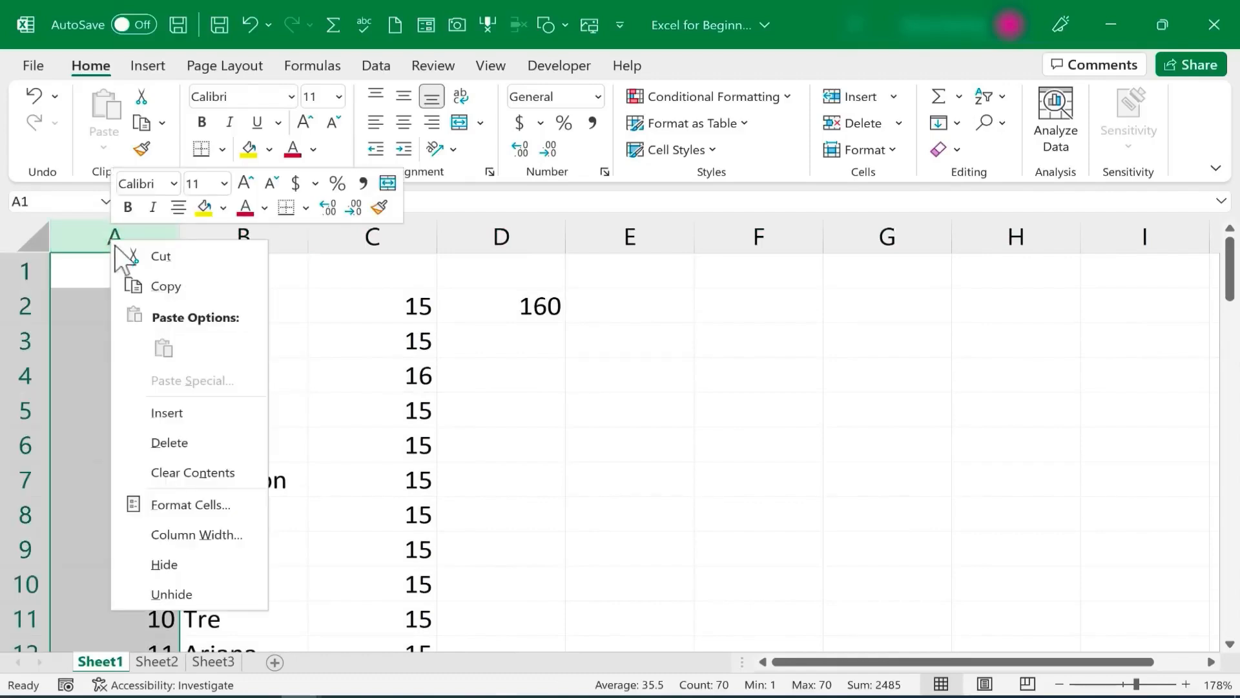
left_click(187, 406)
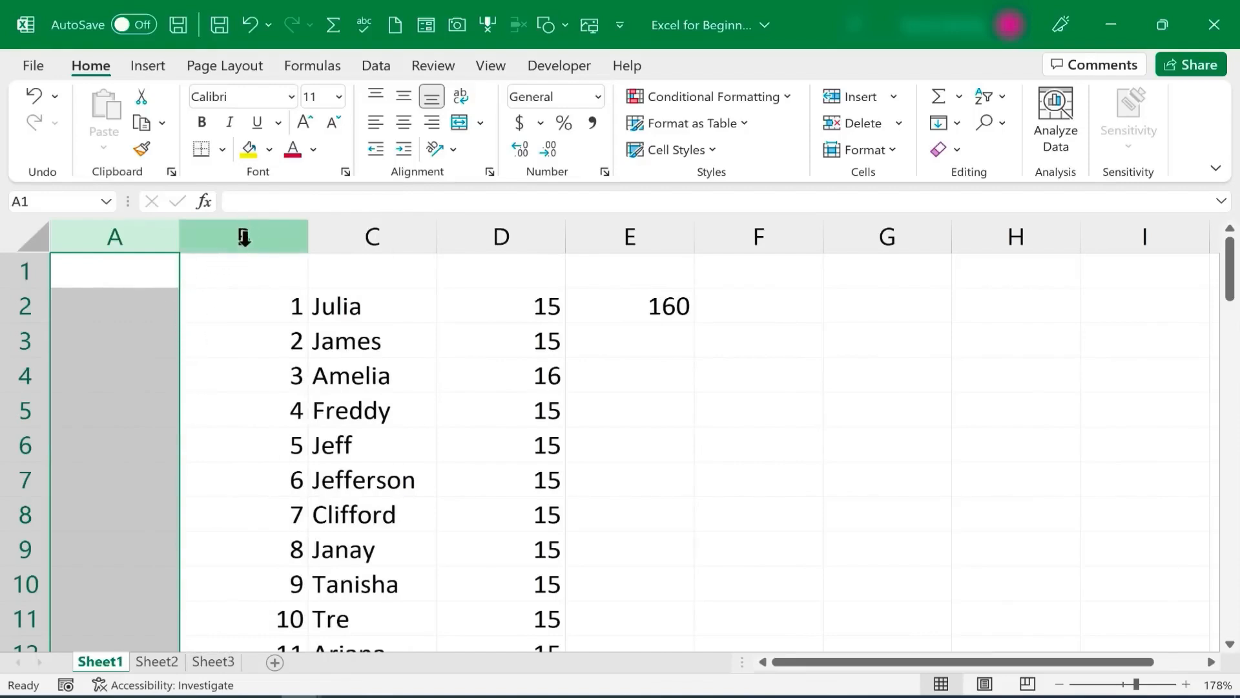
right_click(485, 237)
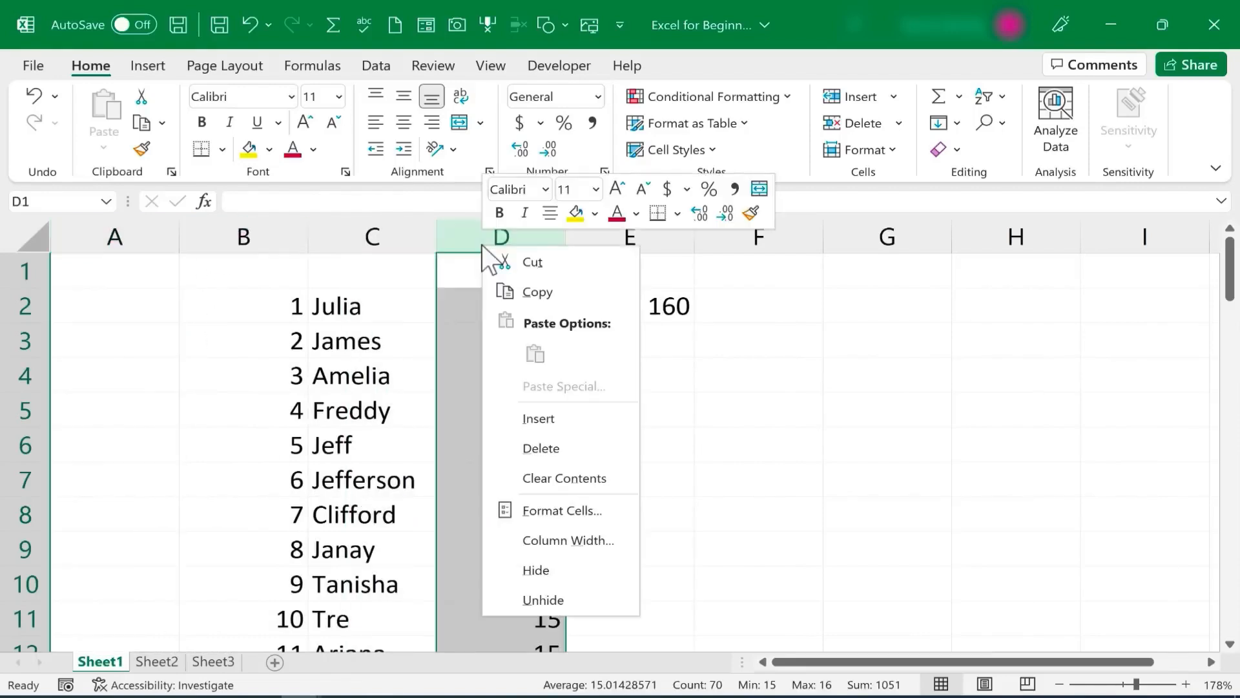
left_click(546, 417)
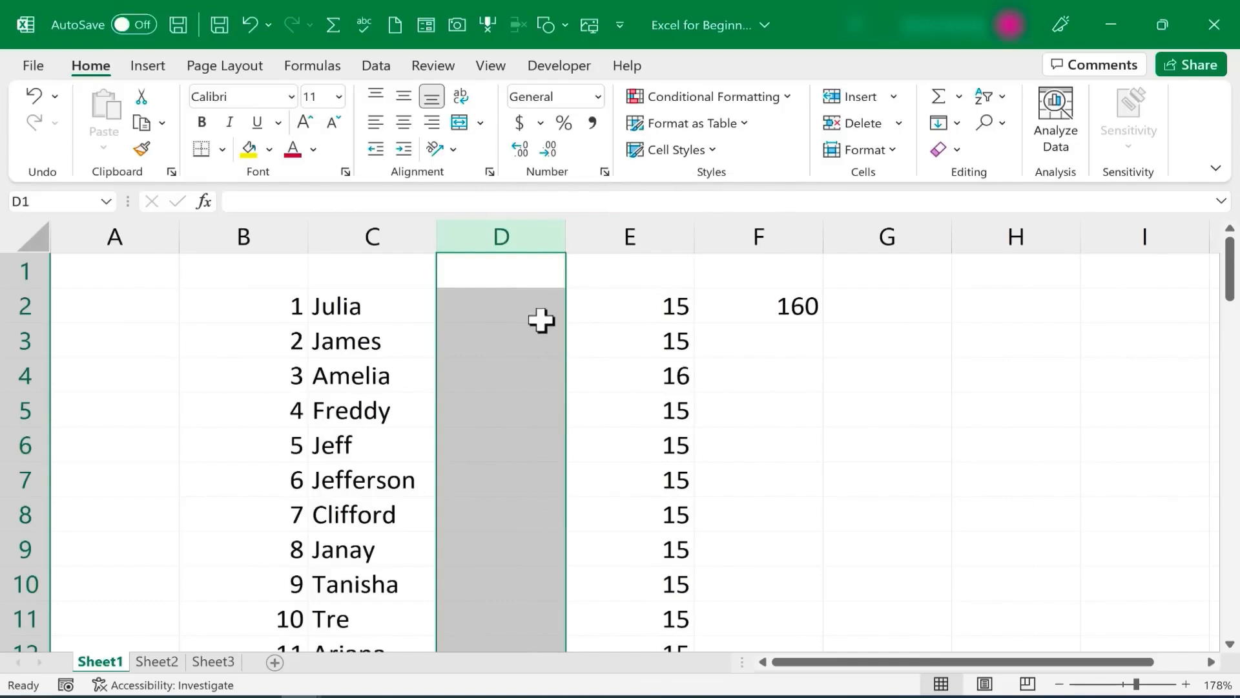
Insert a blank row above row 5, between the entries numbered 3 and 4
right_click(22, 408)
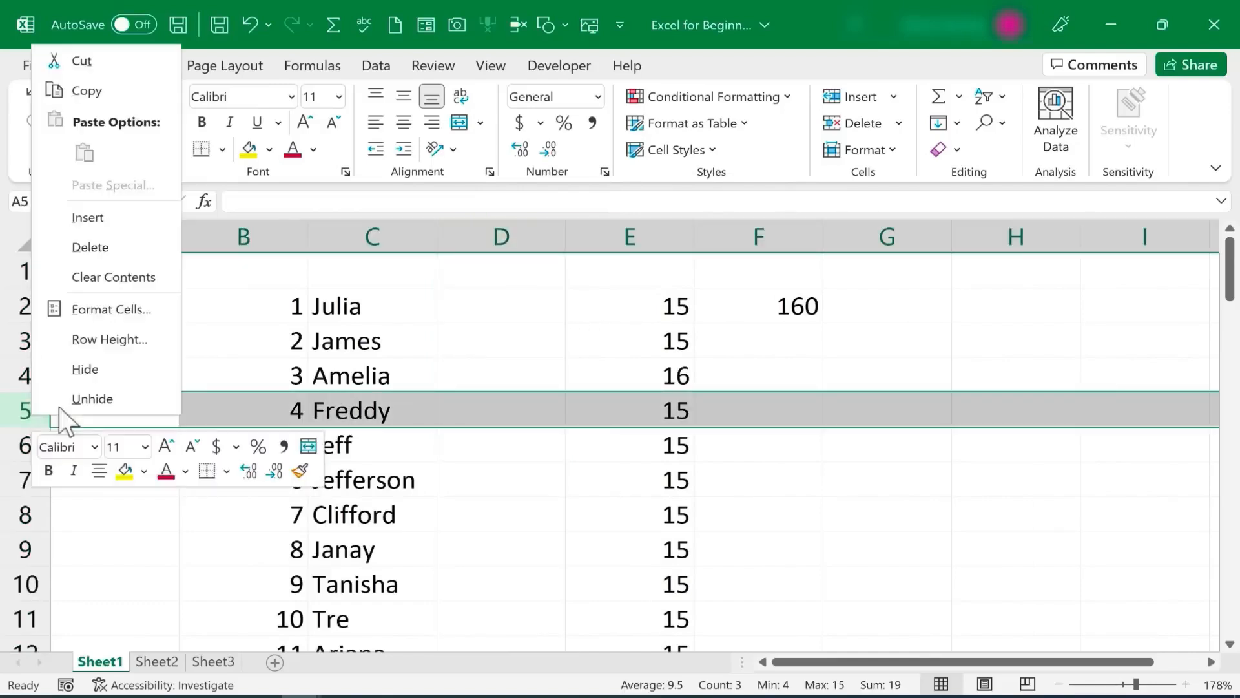
left_click(97, 217)
left_click(247, 333)
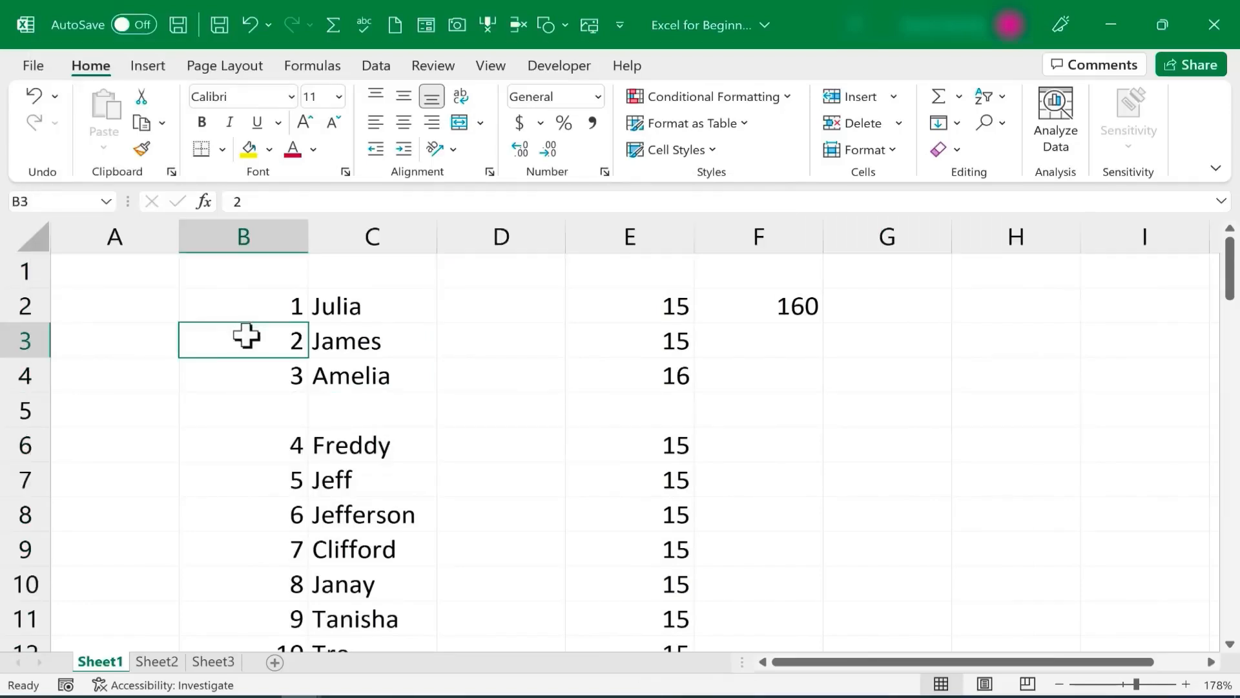
Undo the row inserted at row 5 and the two inserted columns, keeping the blank row 1
key("ctrl+z")
key("ctrl+z")
key("ctrl+z")
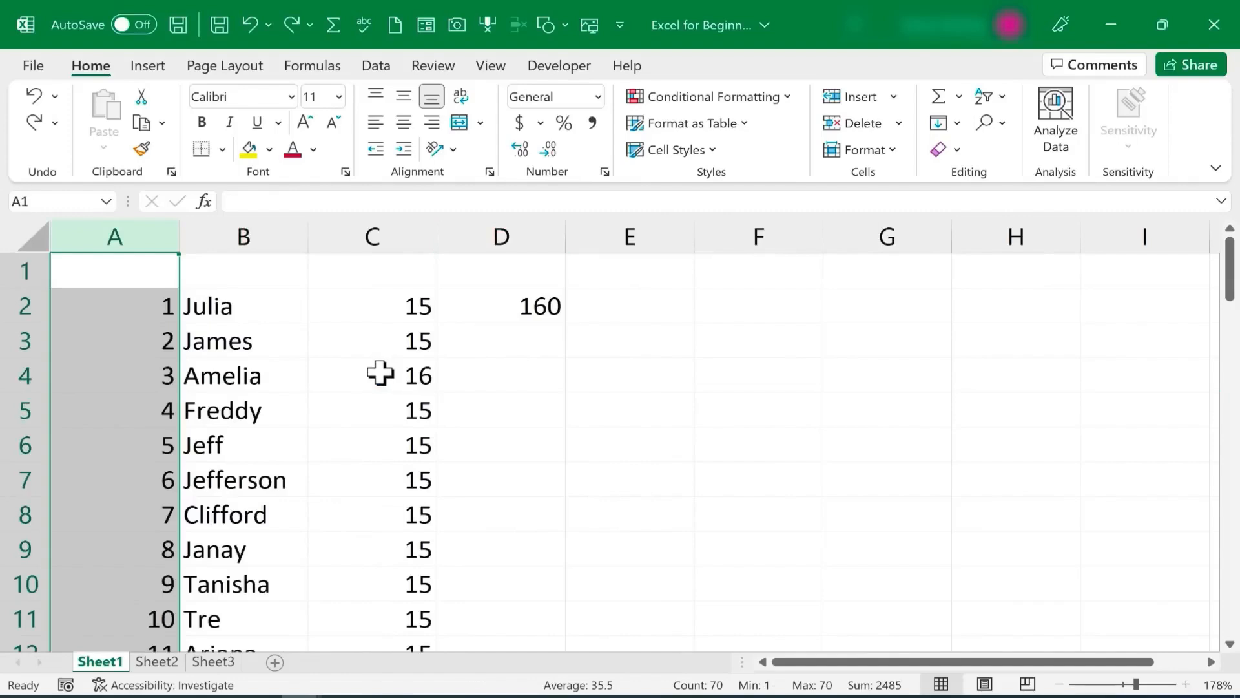
left_click(354, 352)
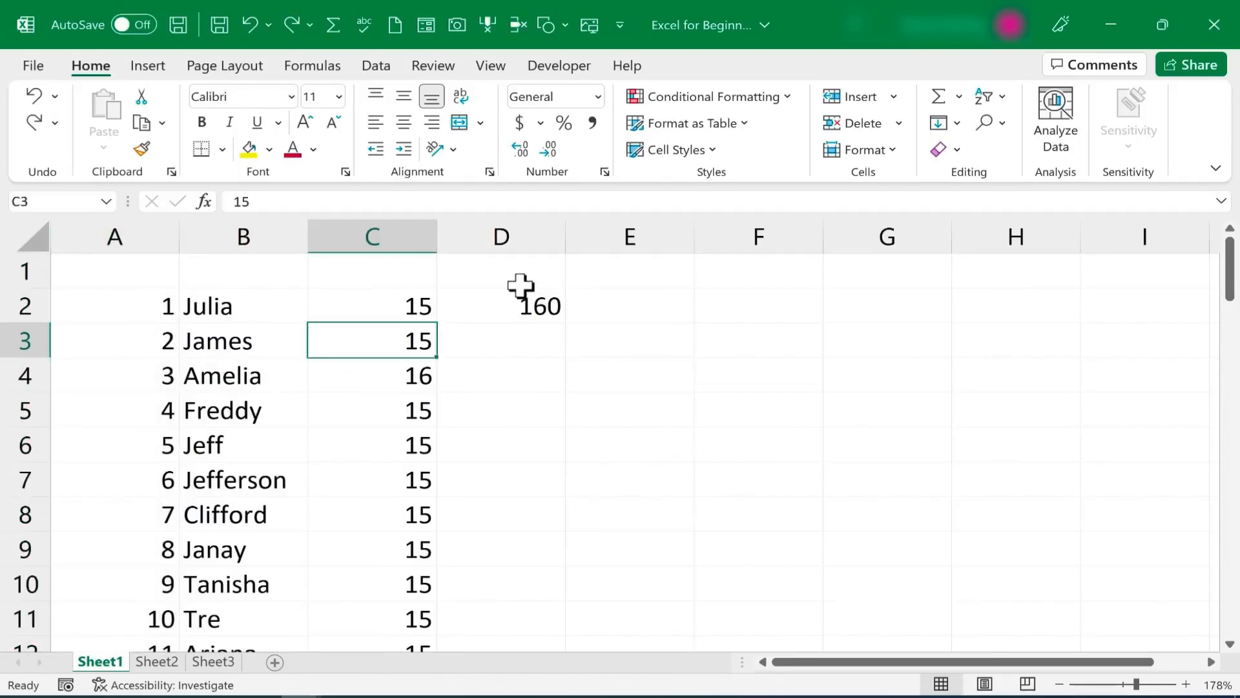
left_click(615, 370)
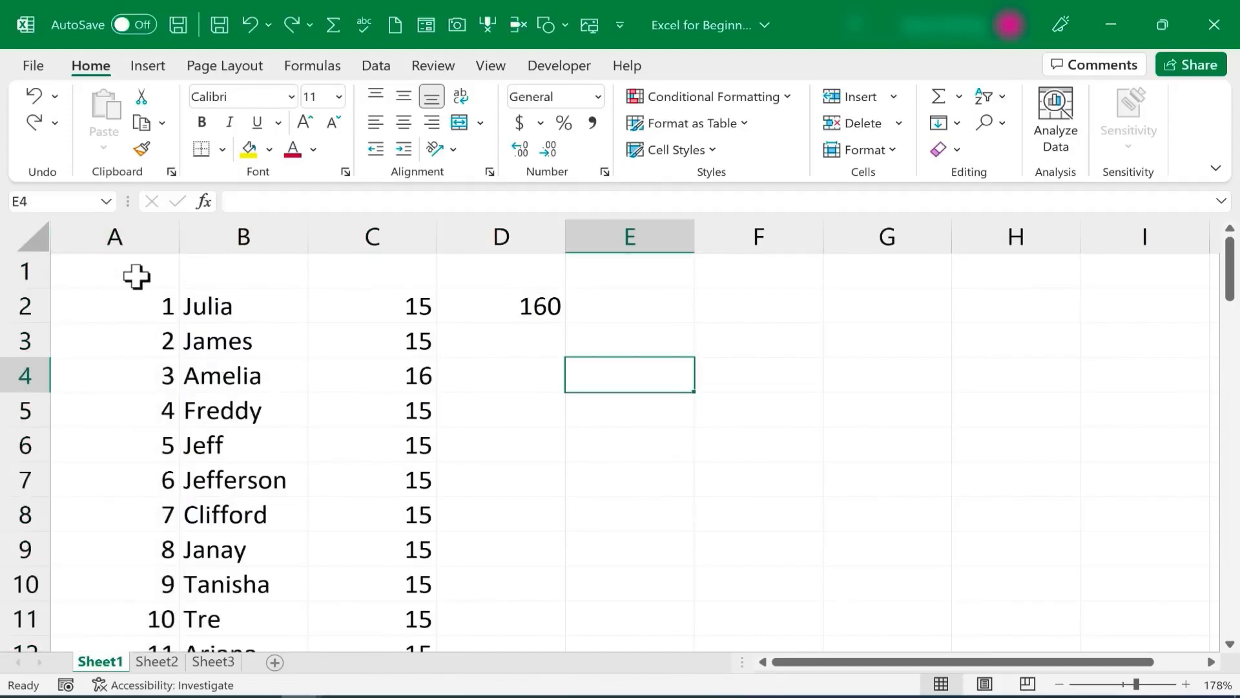
Enter the headings Employee ID, Name and Hourly Wage in cells A1, B1 and C1
left_click(136, 277)
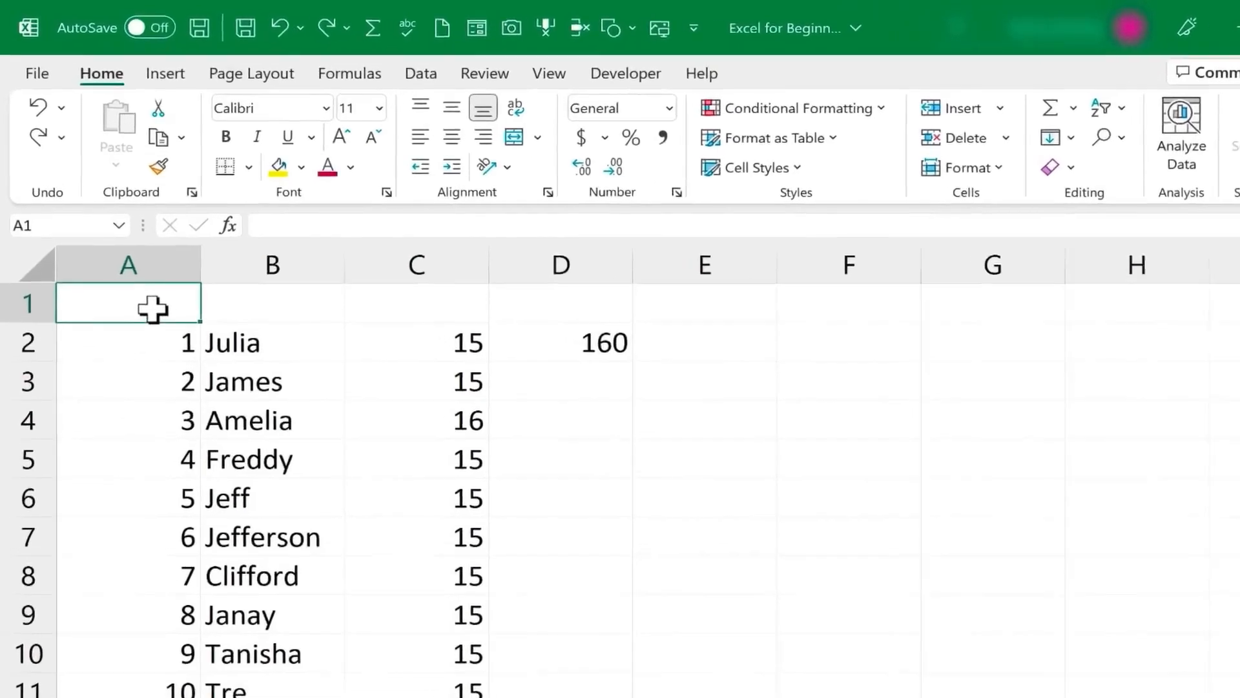
type("Employee ID")
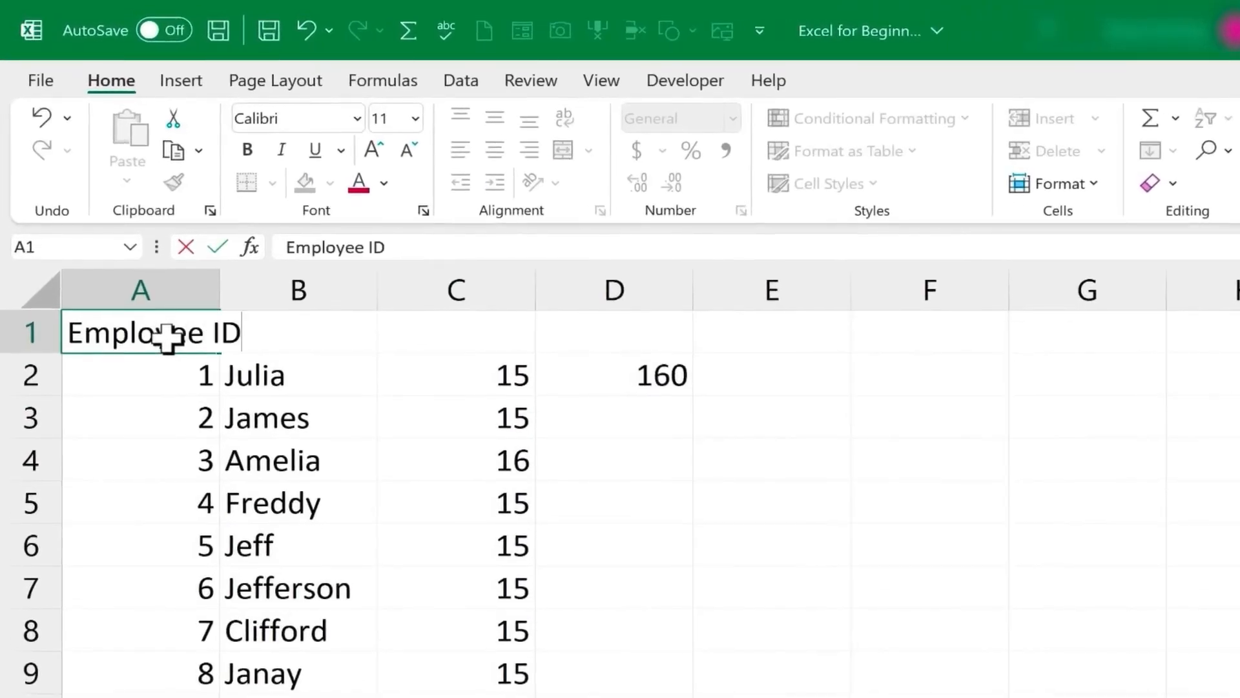
key("Tab")
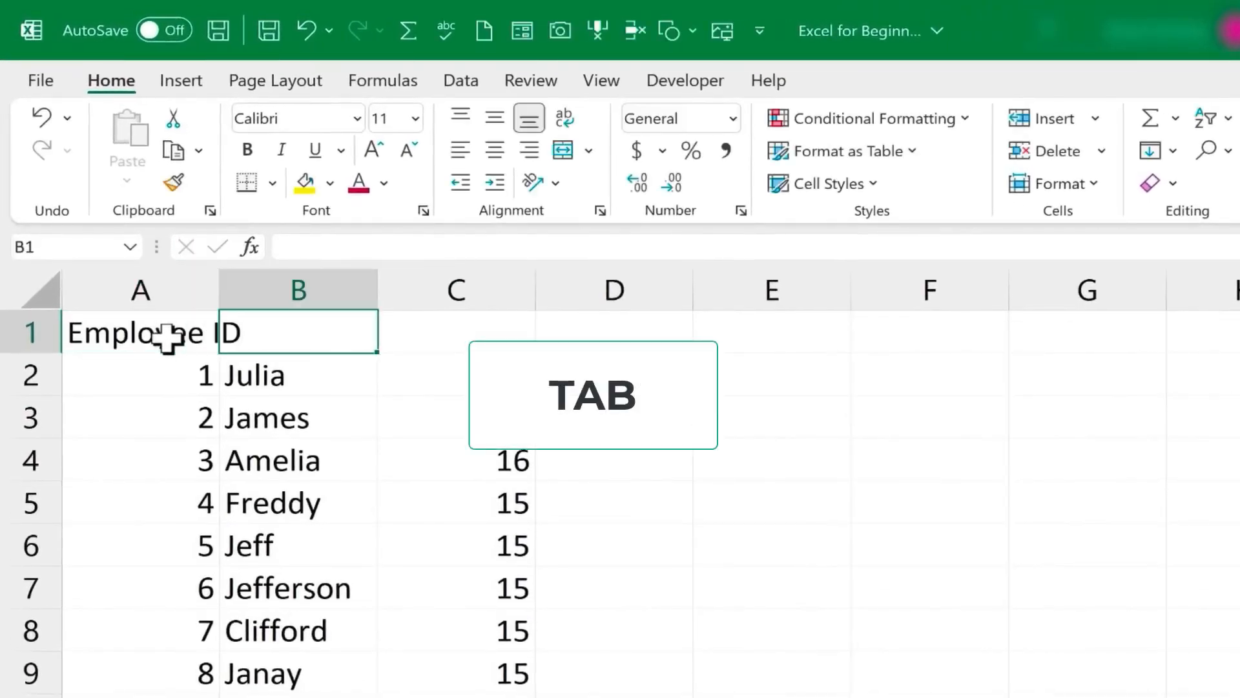
type("Name")
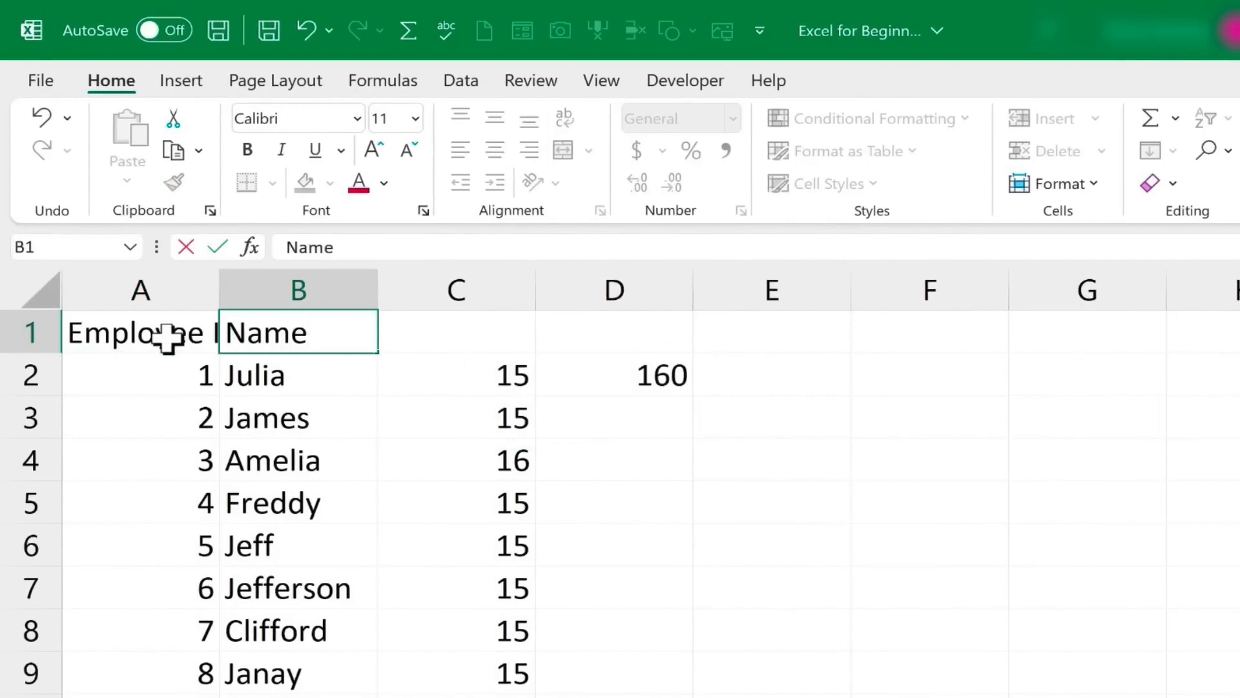
key("Tab")
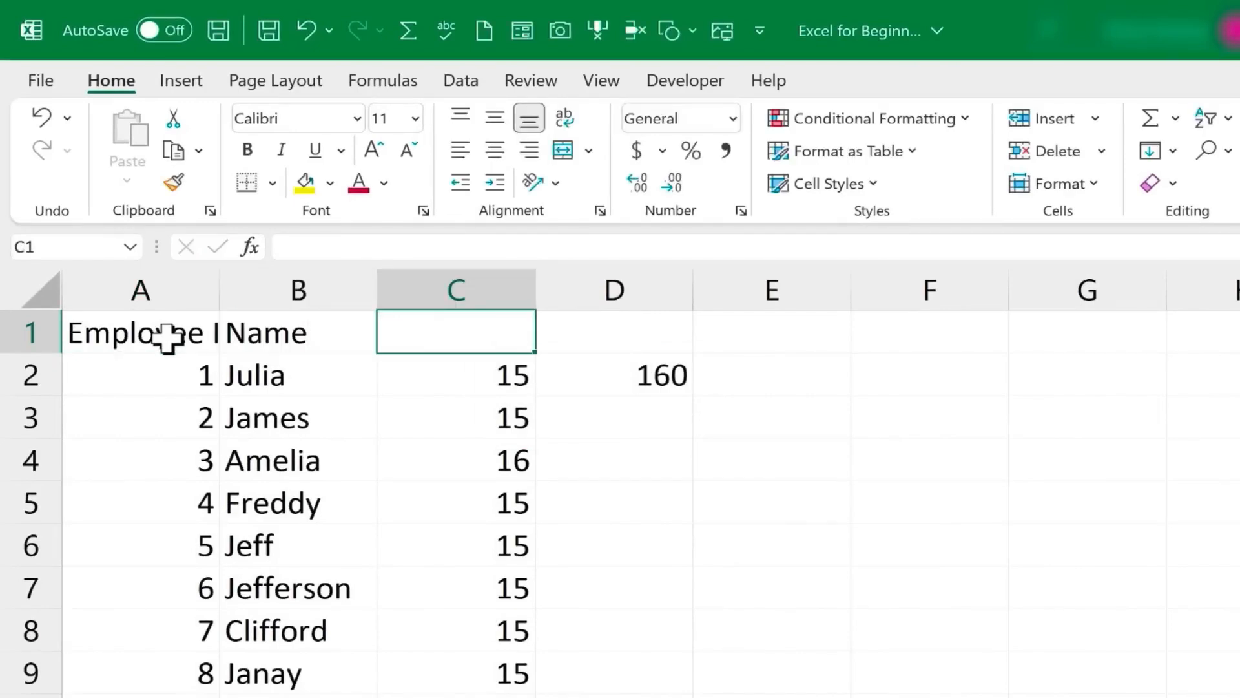
type("Hour")
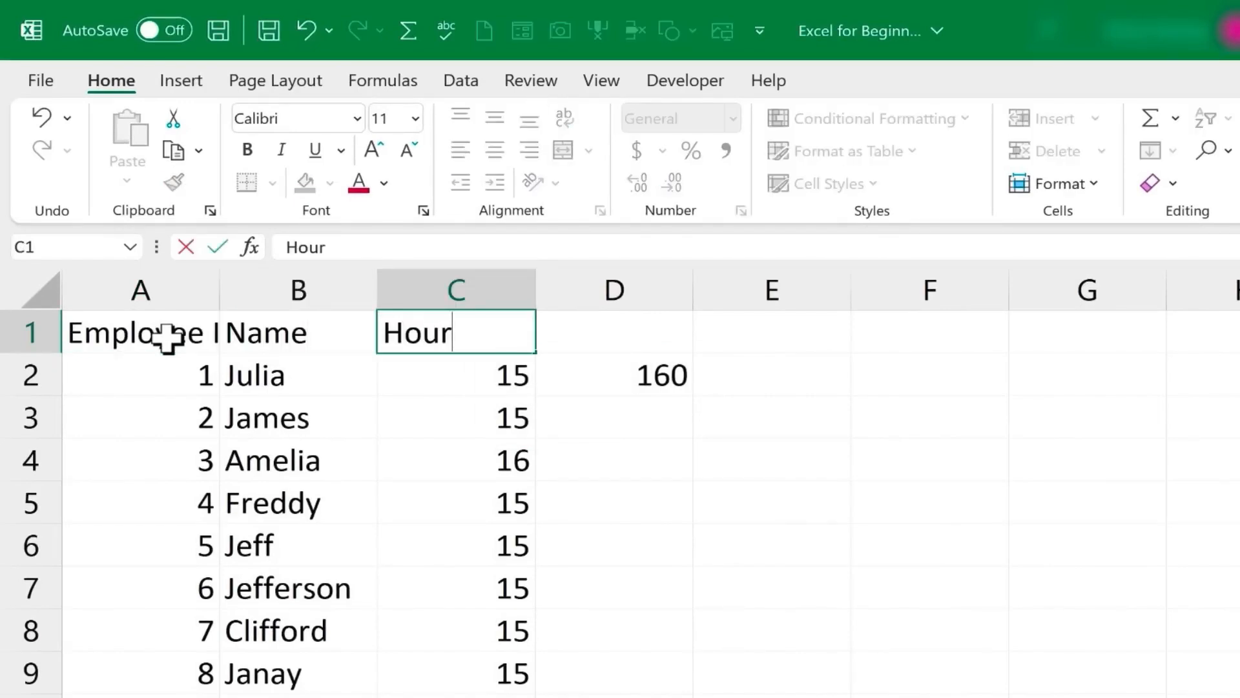
type("ly Wage")
key("Tab")
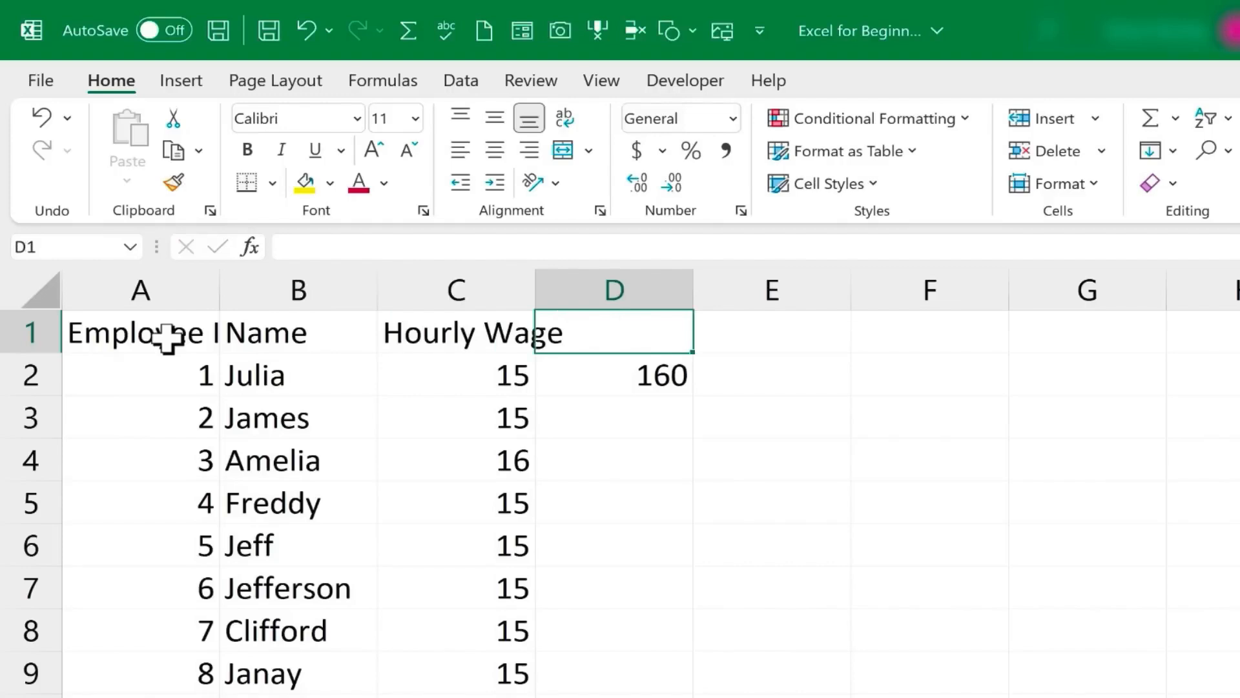
Enter the headings Hours Worked in D1 and Taxable Income in E1
type("Hours")
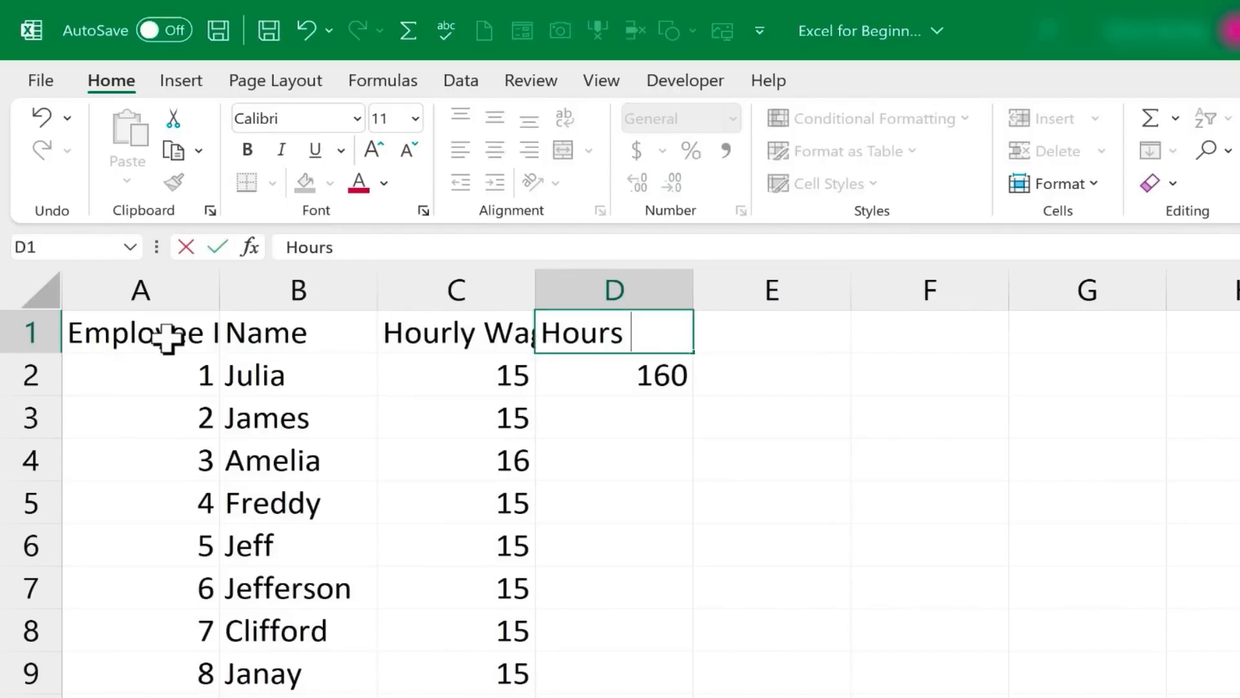
type(" Worked")
key("Tab")
type("Taxable I")
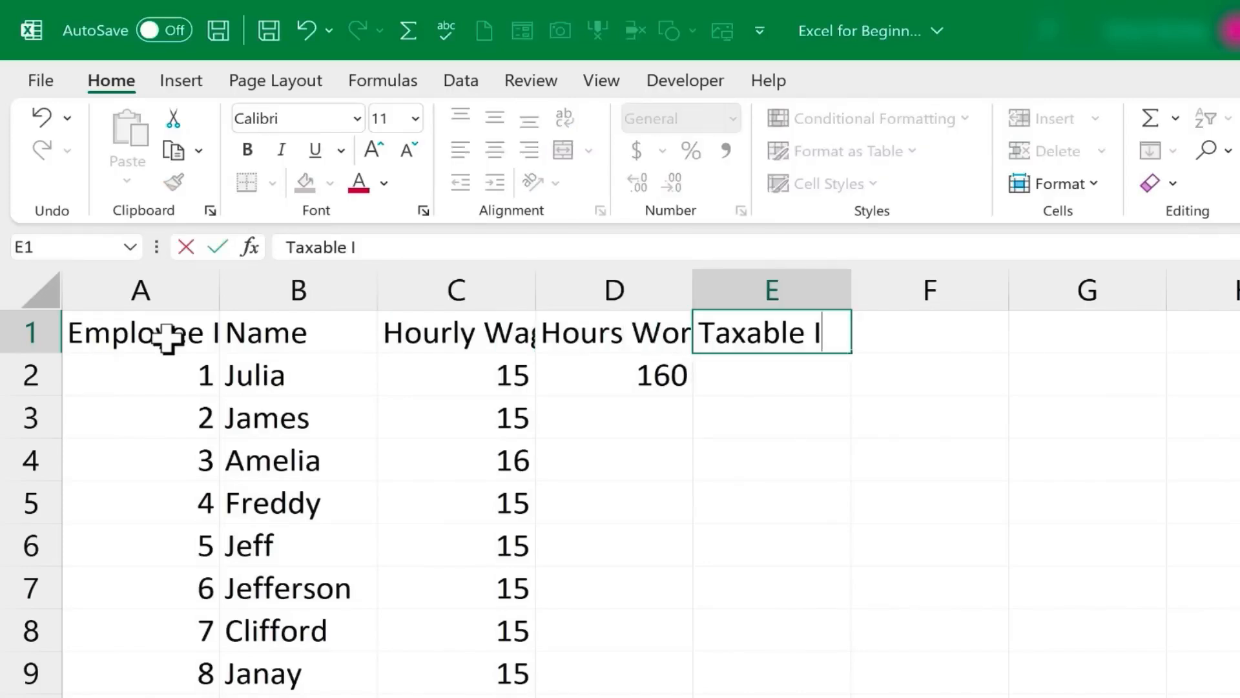
type("ncome")
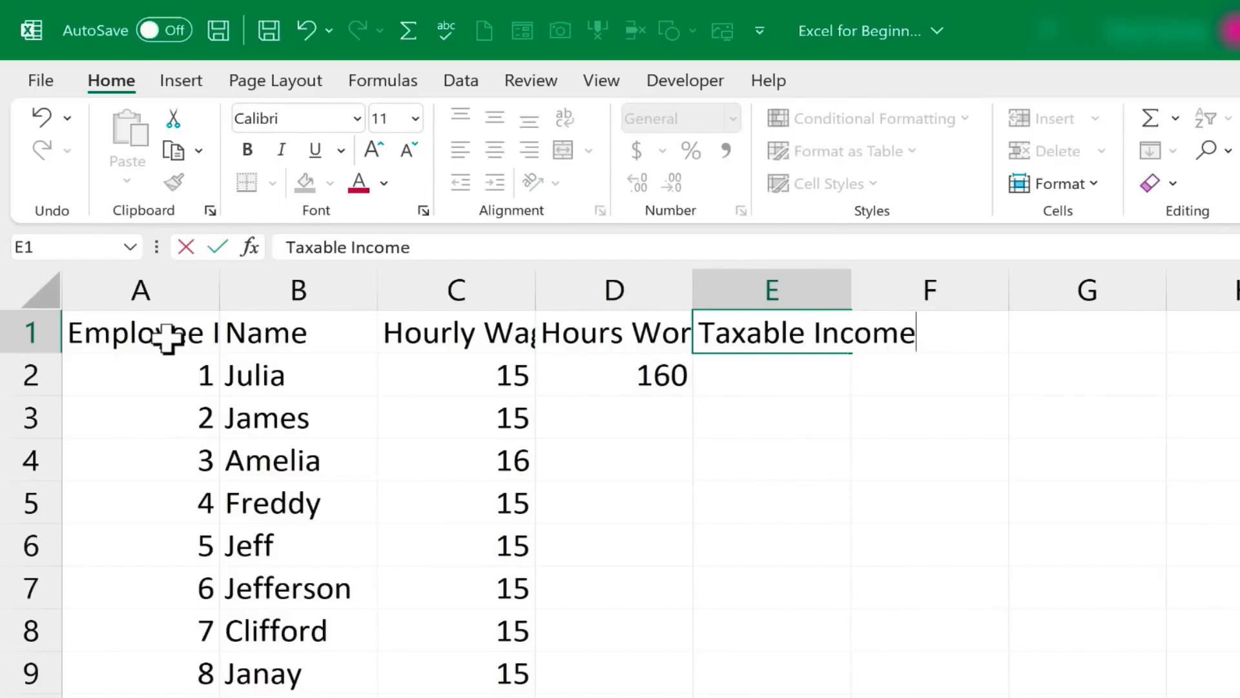
key("Return")
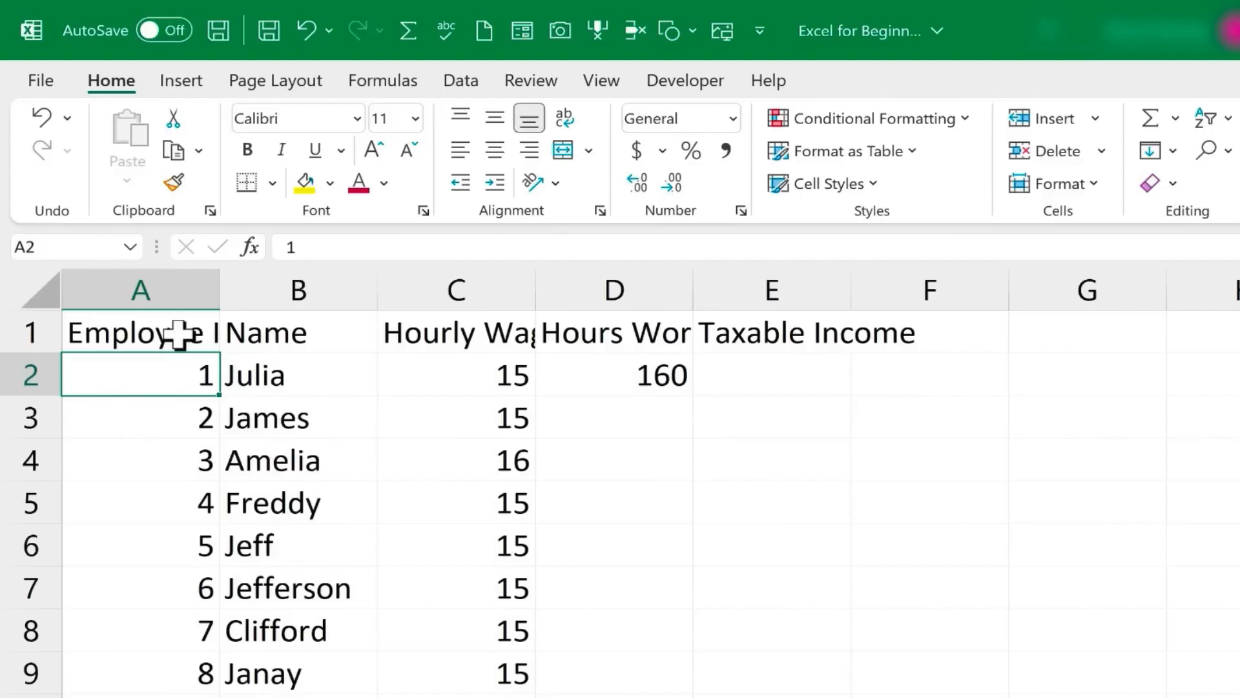
Check the full text of the cut-off headings in cells A1 and C1 without changing them
double_click(159, 335)
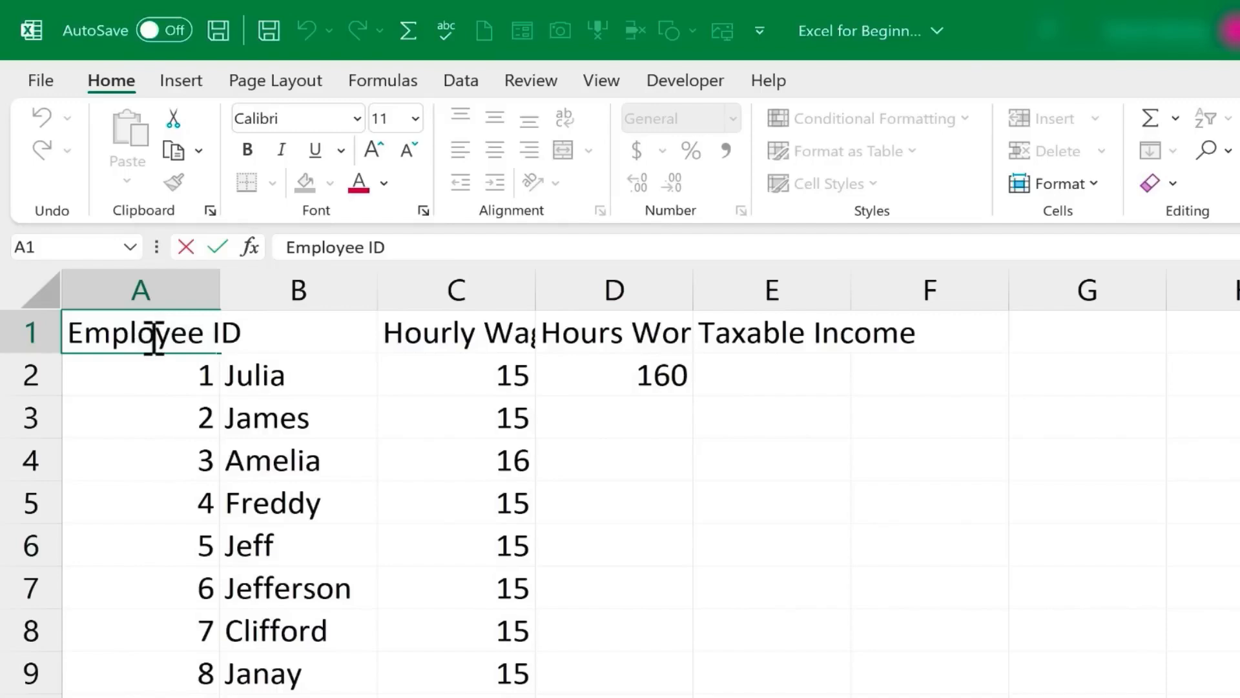
left_click(199, 415)
key("Right")
key("Right")
left_click(455, 331)
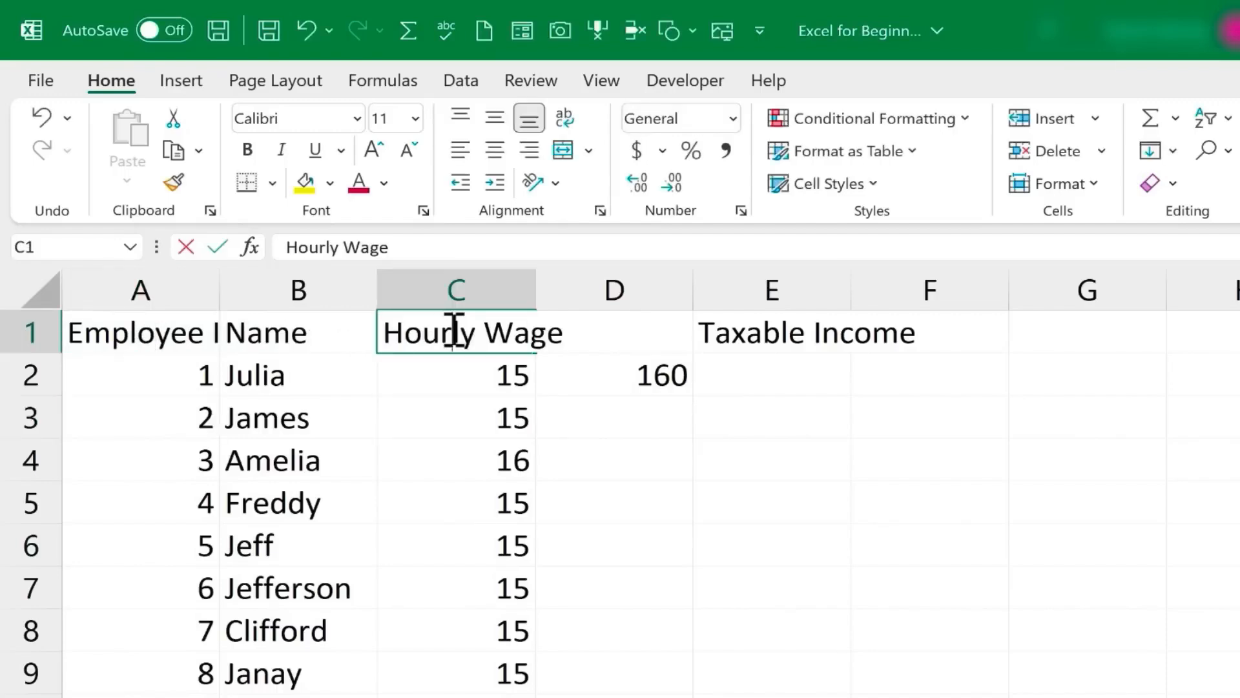
left_click(484, 382)
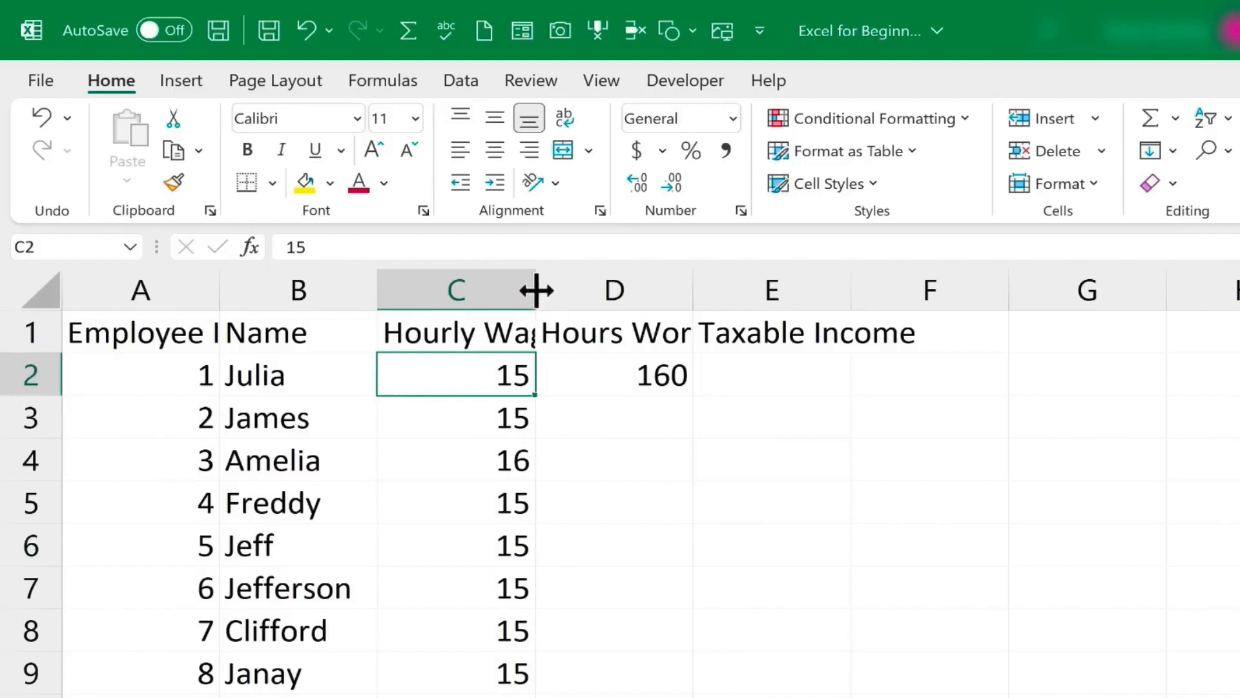
Widen column C to fit its heading, and auto-fit columns A through E to their contents
left_click_drag(536, 291, 590, 283)
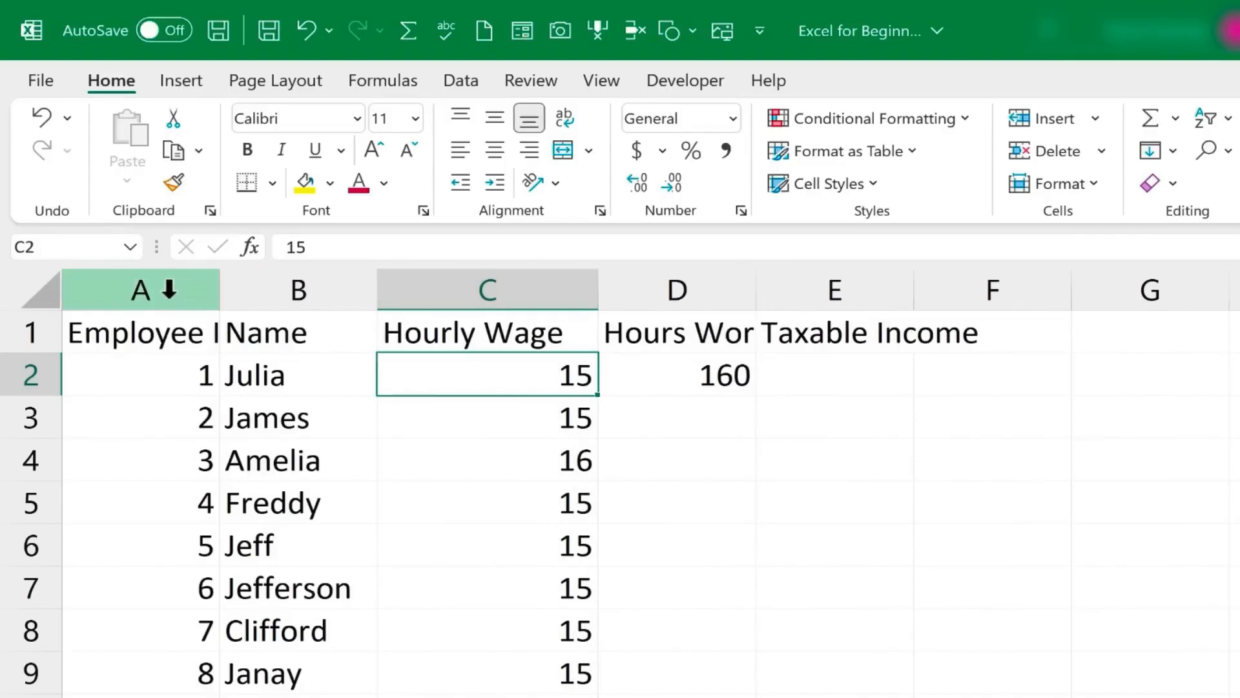
left_click_drag(169, 290, 863, 294)
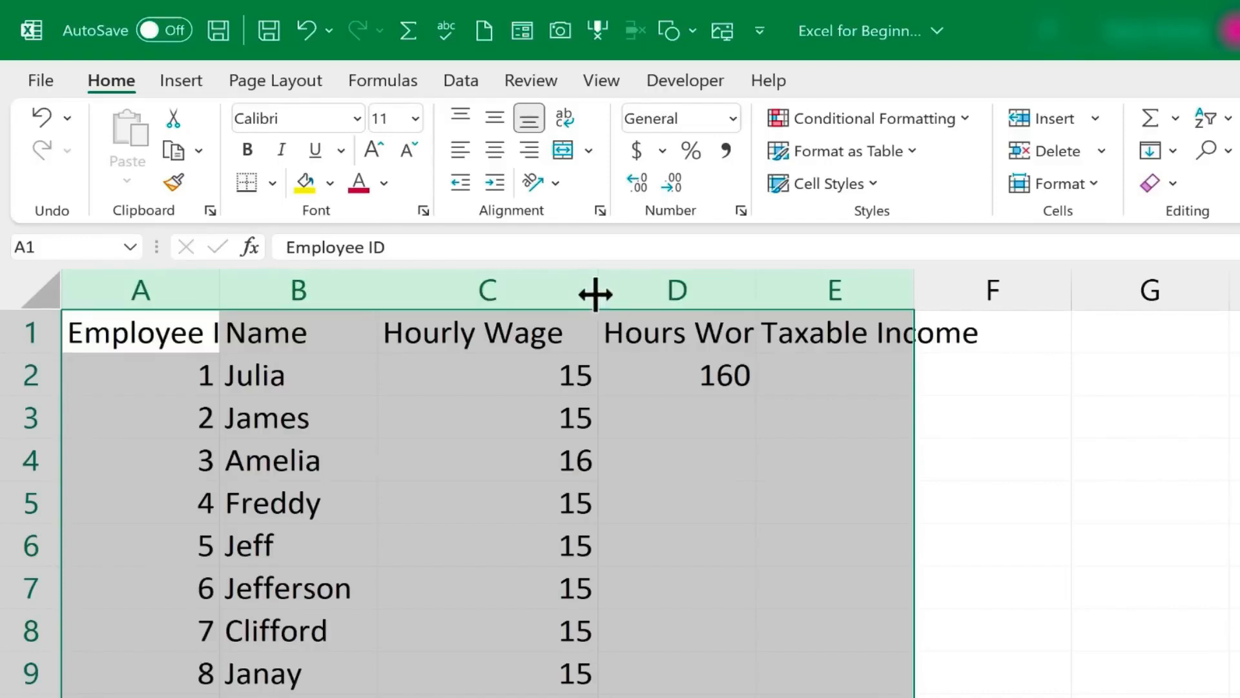
double_click(377, 290)
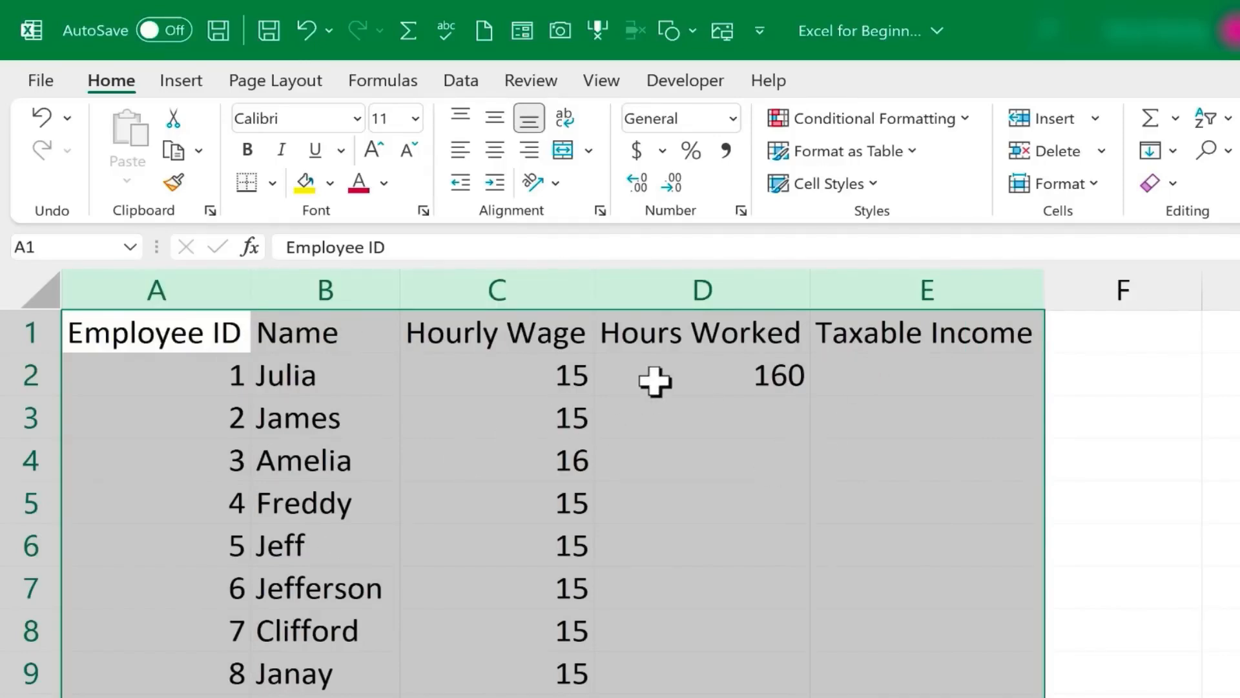
left_click(662, 417)
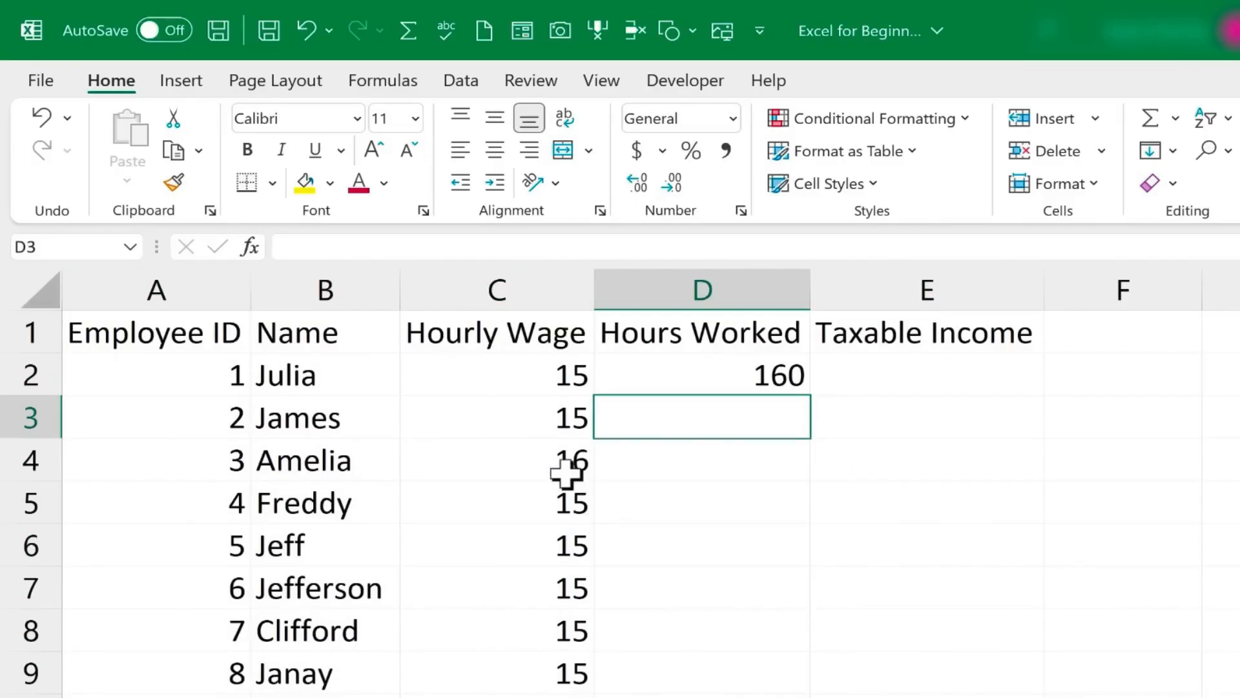
left_click(566, 514)
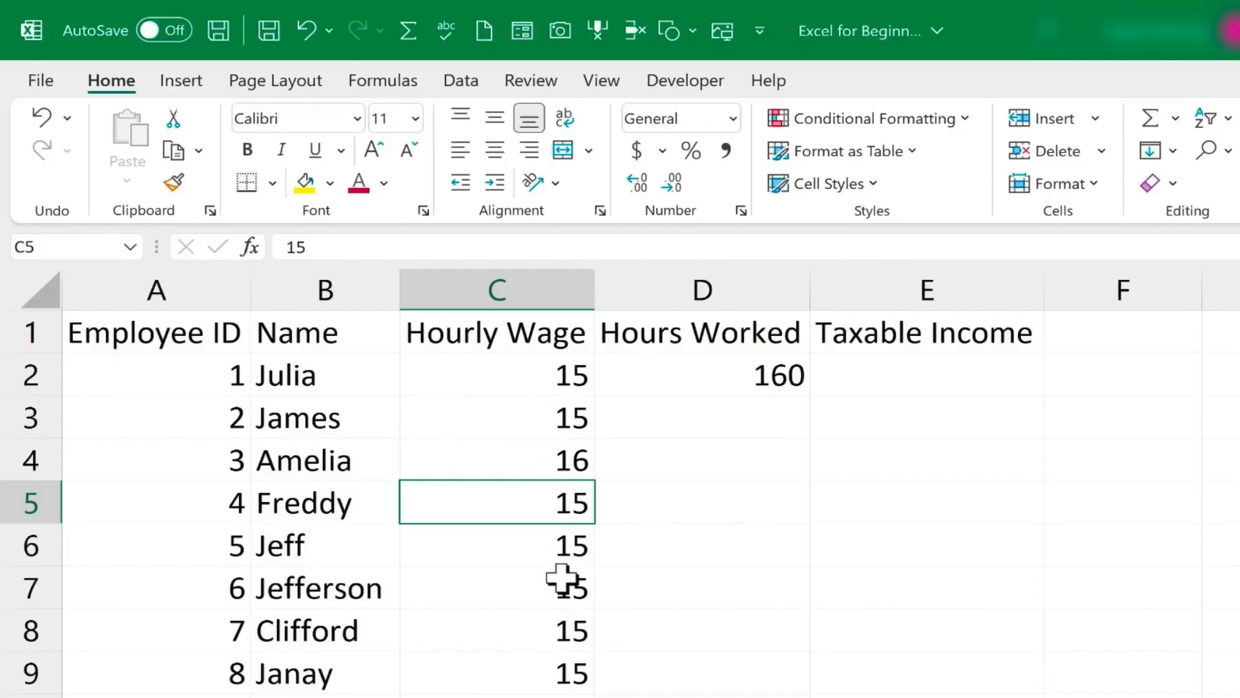
scroll(587, 508, "down", 4)
left_click(580, 514)
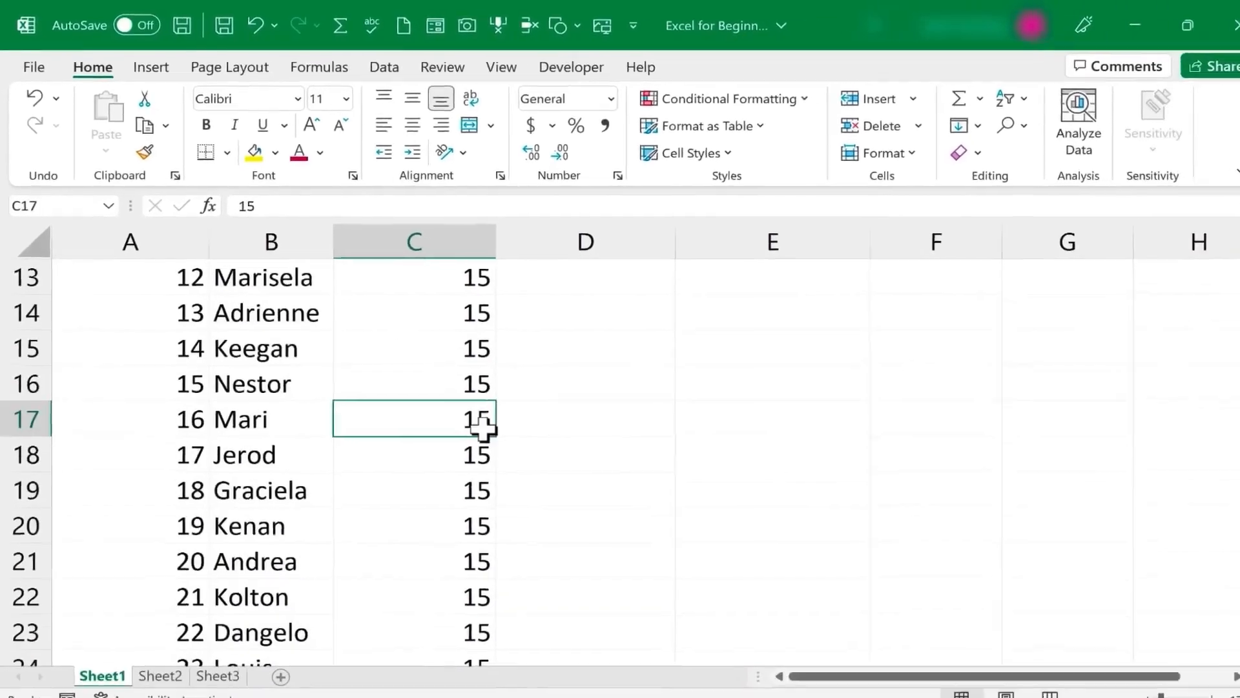
scroll(475, 388, "up", 4)
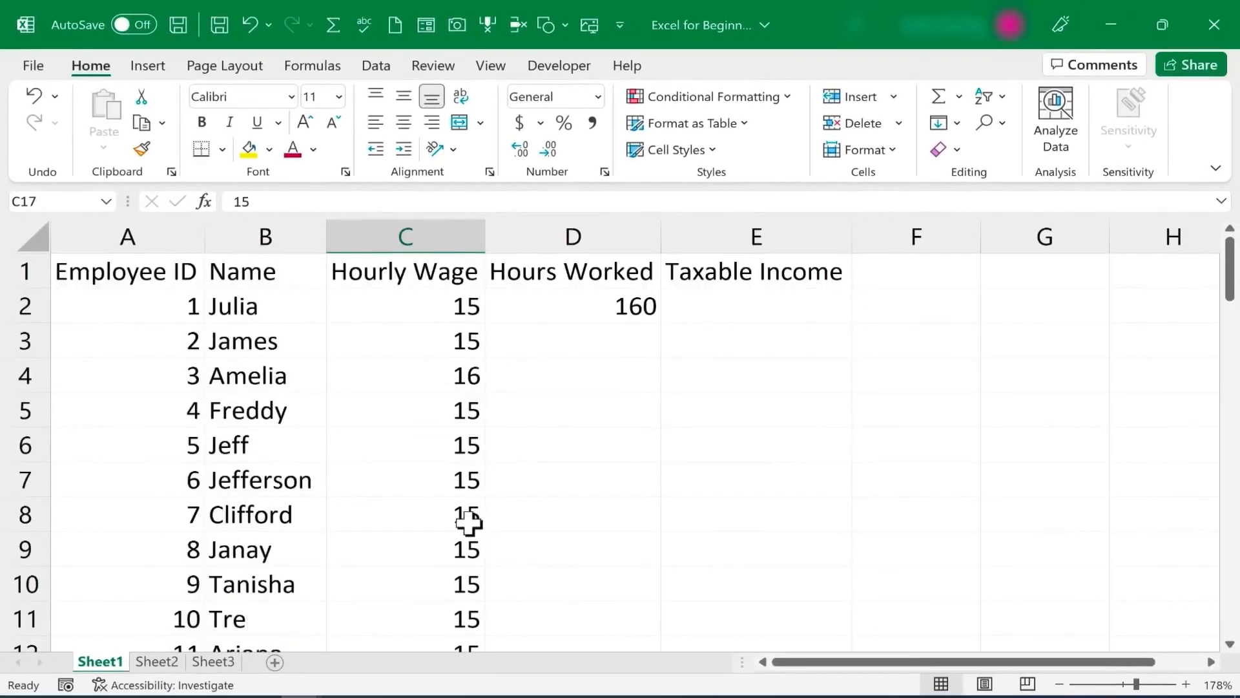
Replace every occurrence of 15 with 15.5 across the current sheet
left_click(756, 374)
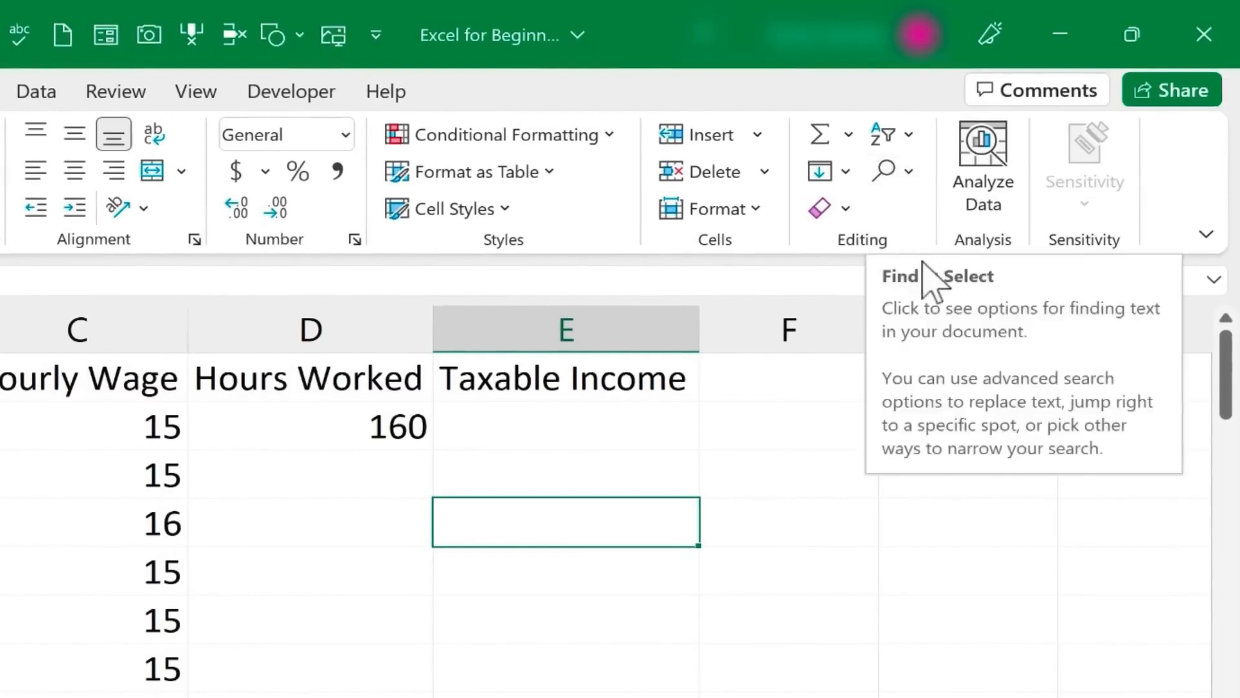
left_click(911, 171)
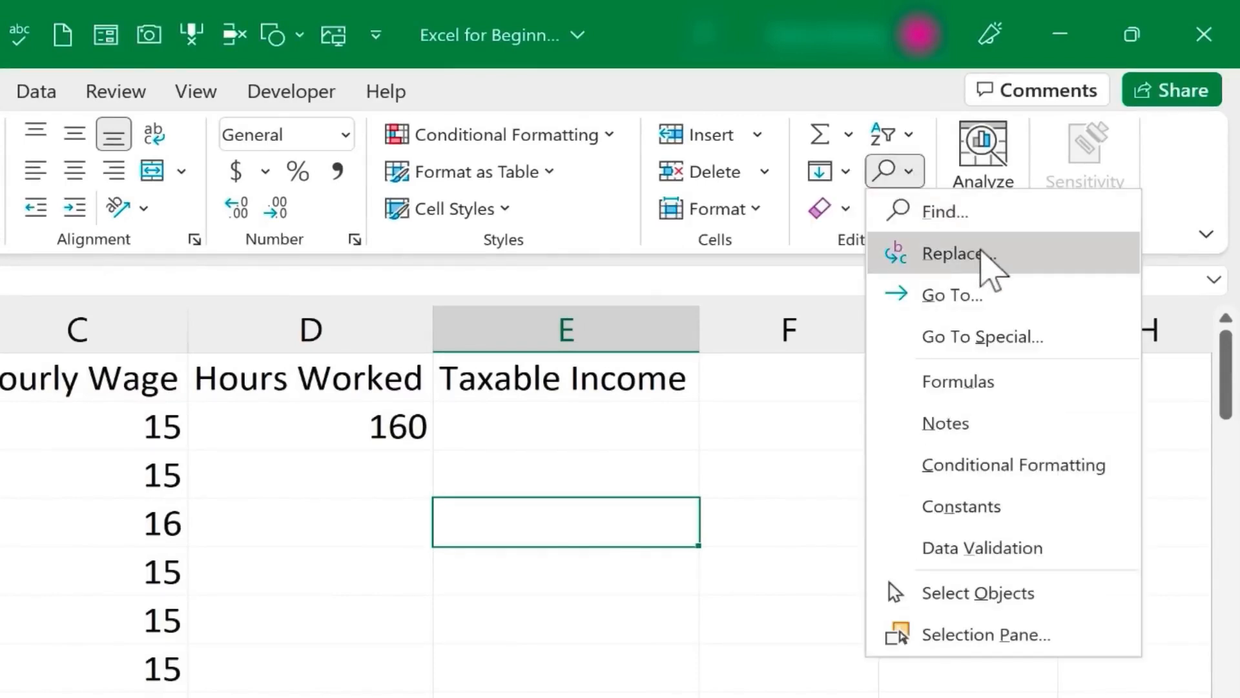
left_click(982, 253)
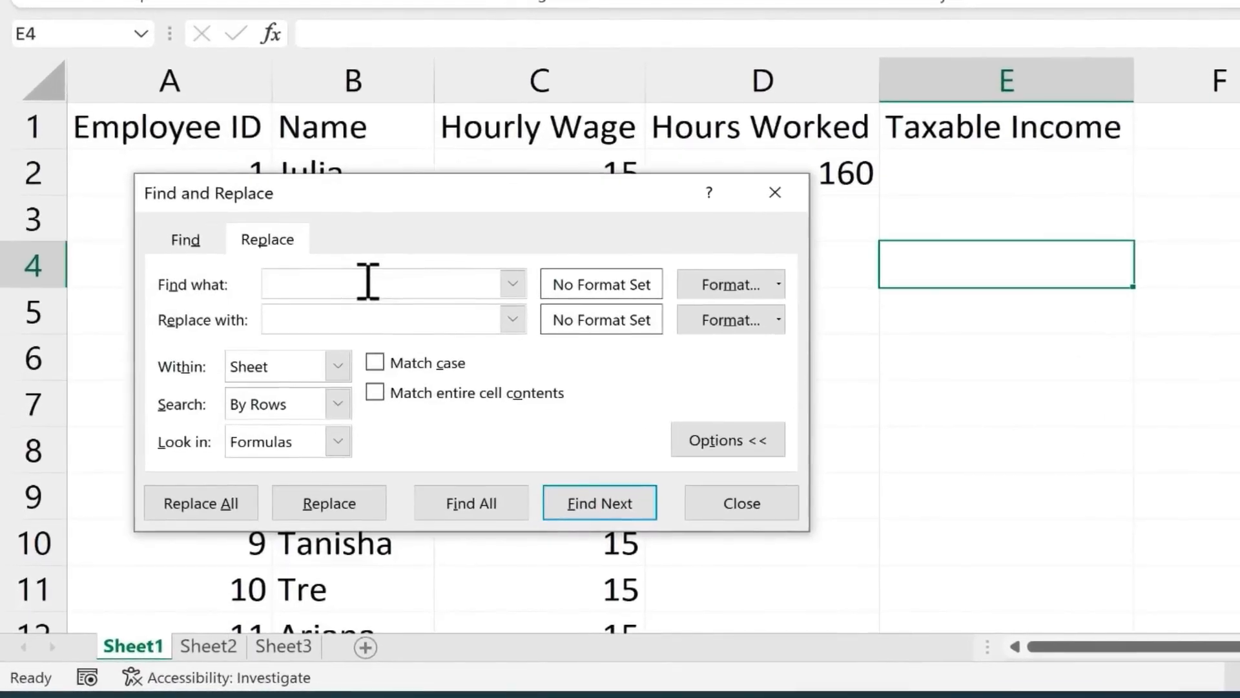
type("15")
left_click(448, 321)
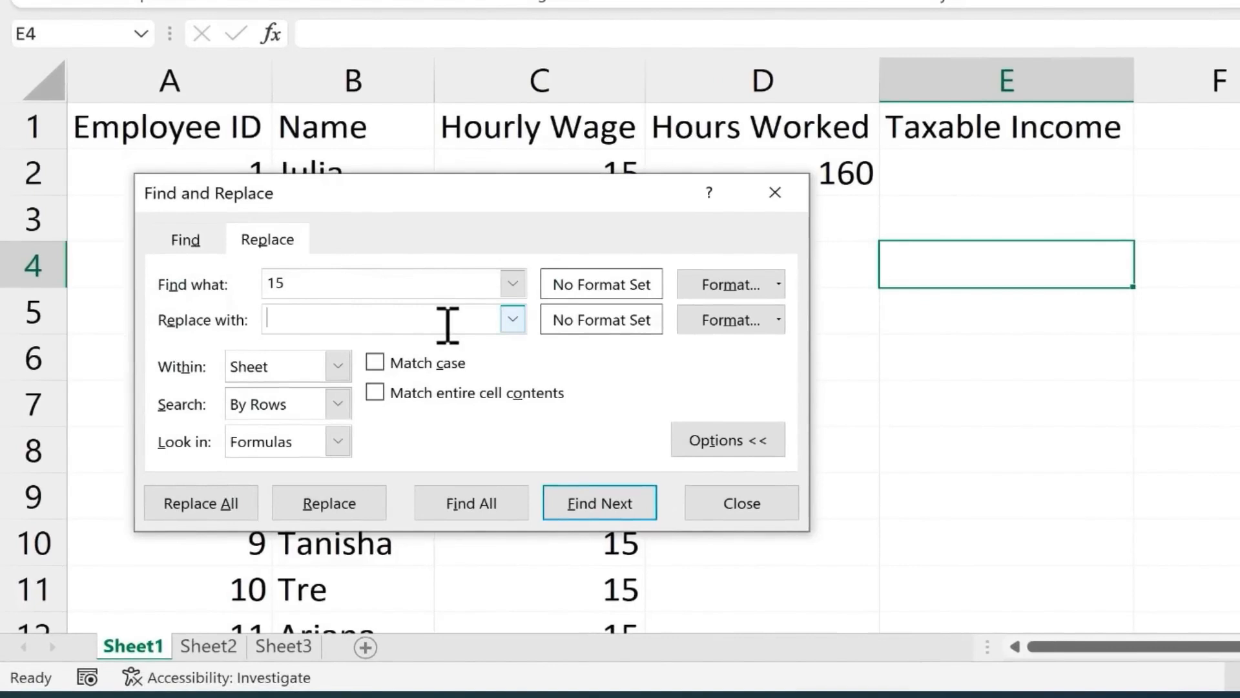
type("15.5")
left_click(205, 504)
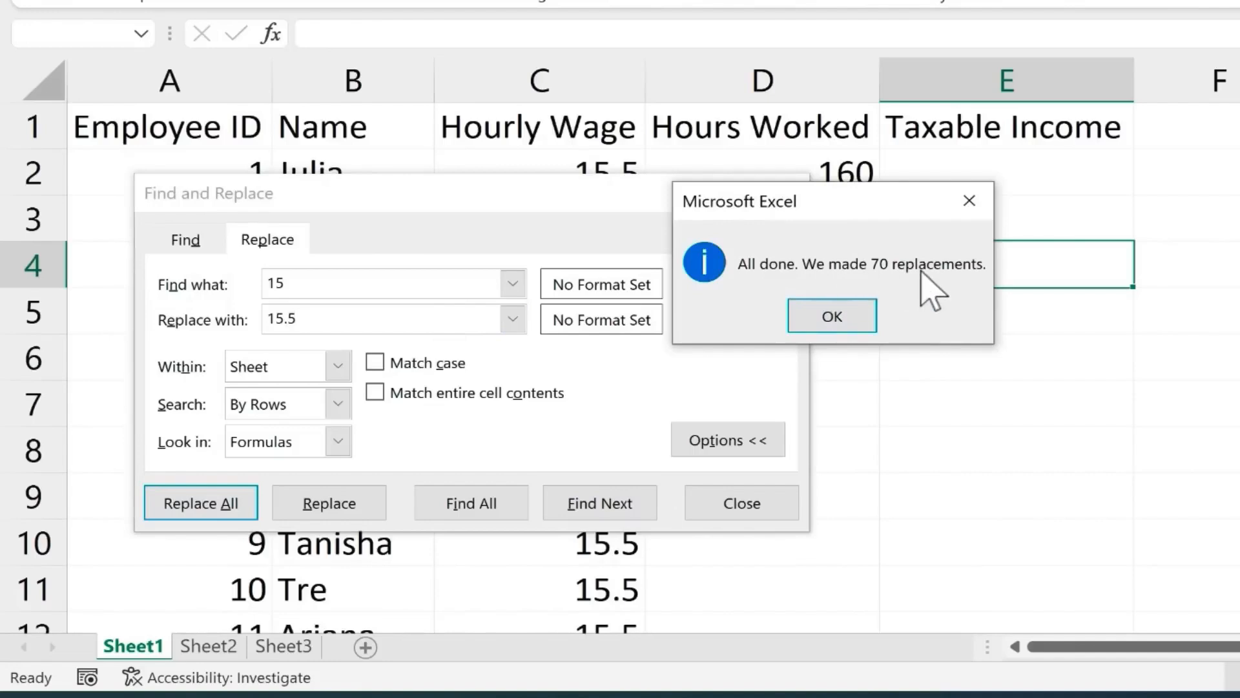
left_click(851, 325)
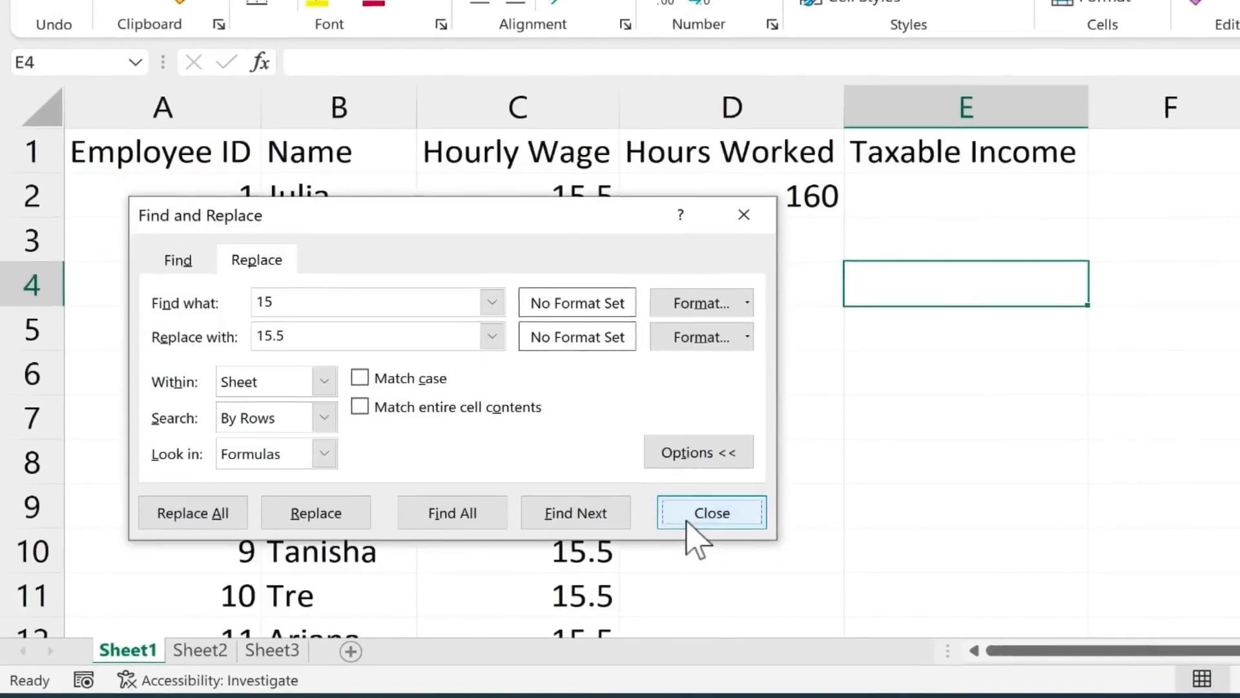
left_click(727, 511)
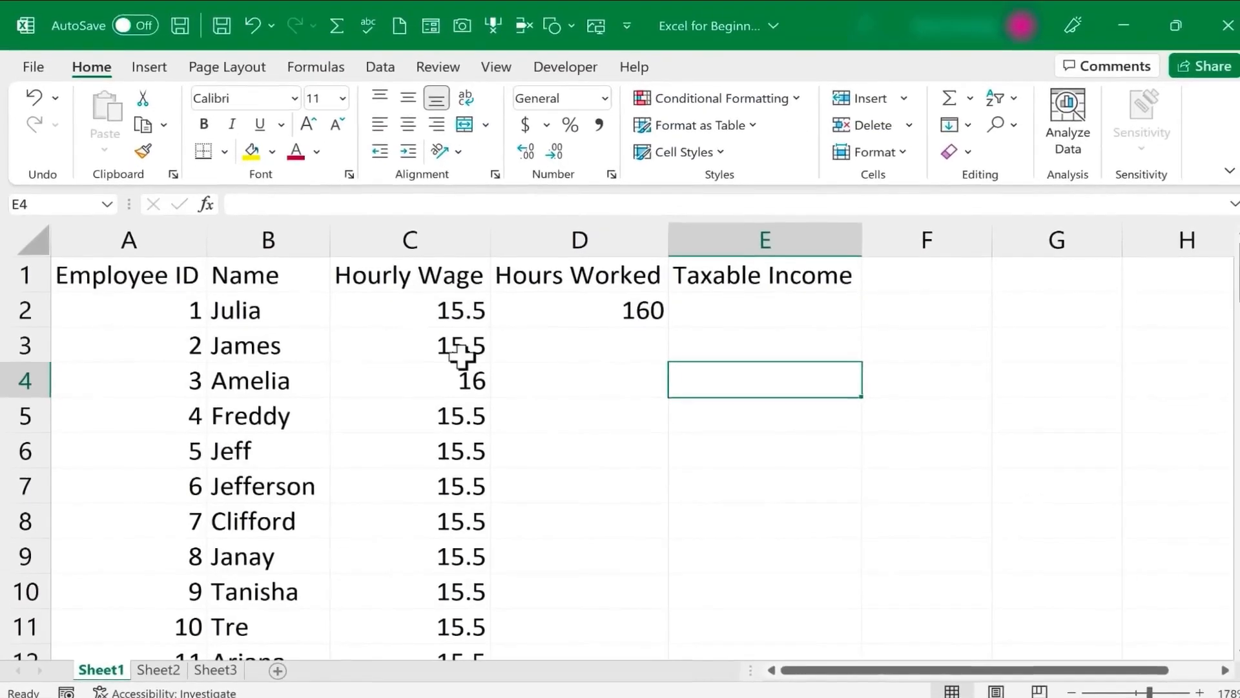
Check the replaced values down the sheet and correct the employee ID in cell A16 to 15
scroll(458, 365, "down", 3)
scroll(458, 365, "down", 8)
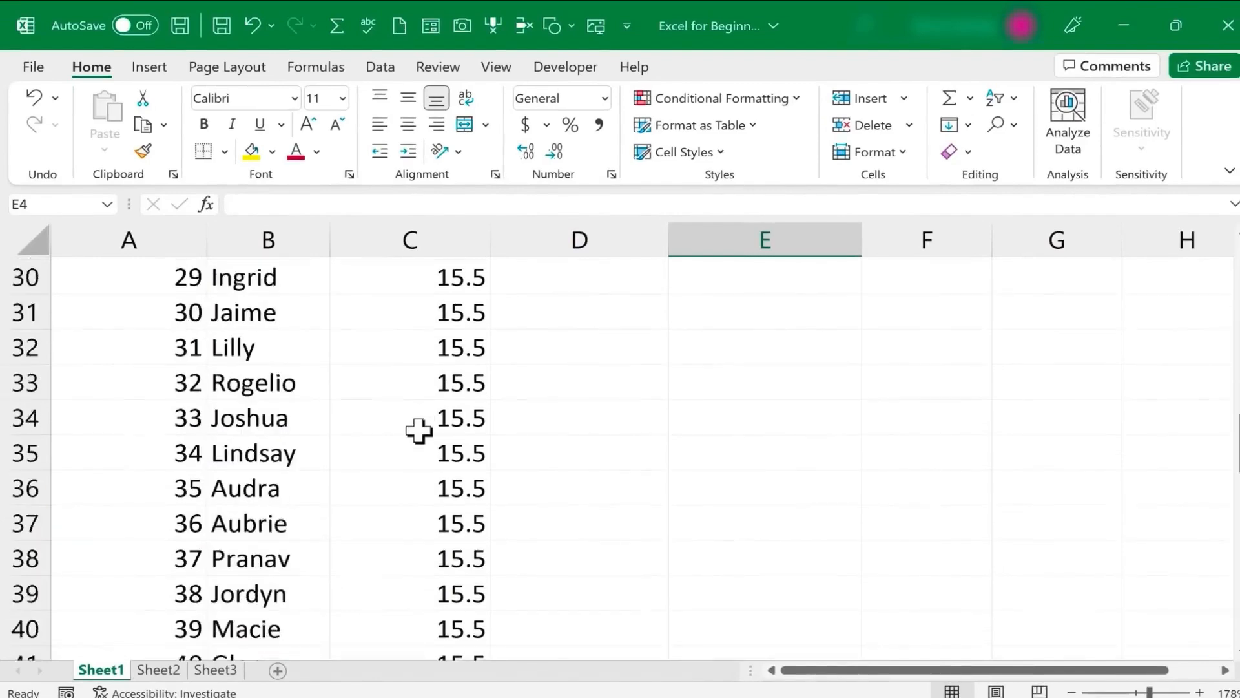
scroll(419, 431, "down", 2)
scroll(419, 431, "up", 10)
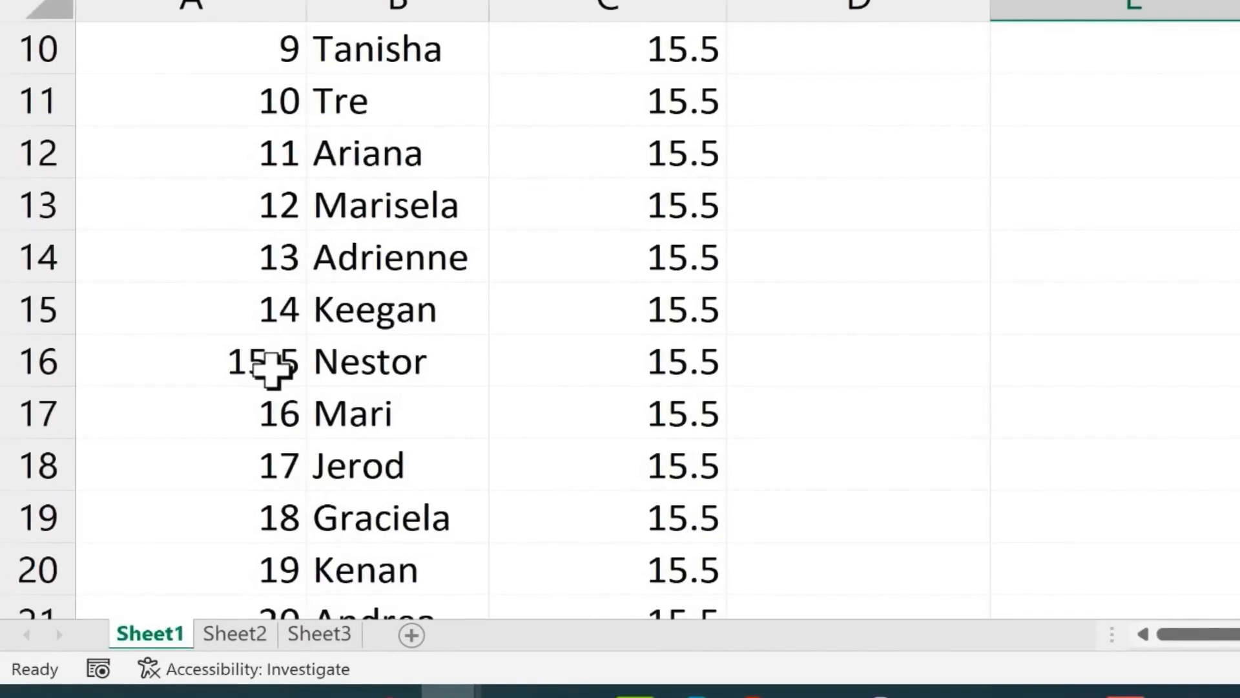
left_click(272, 370)
type("15")
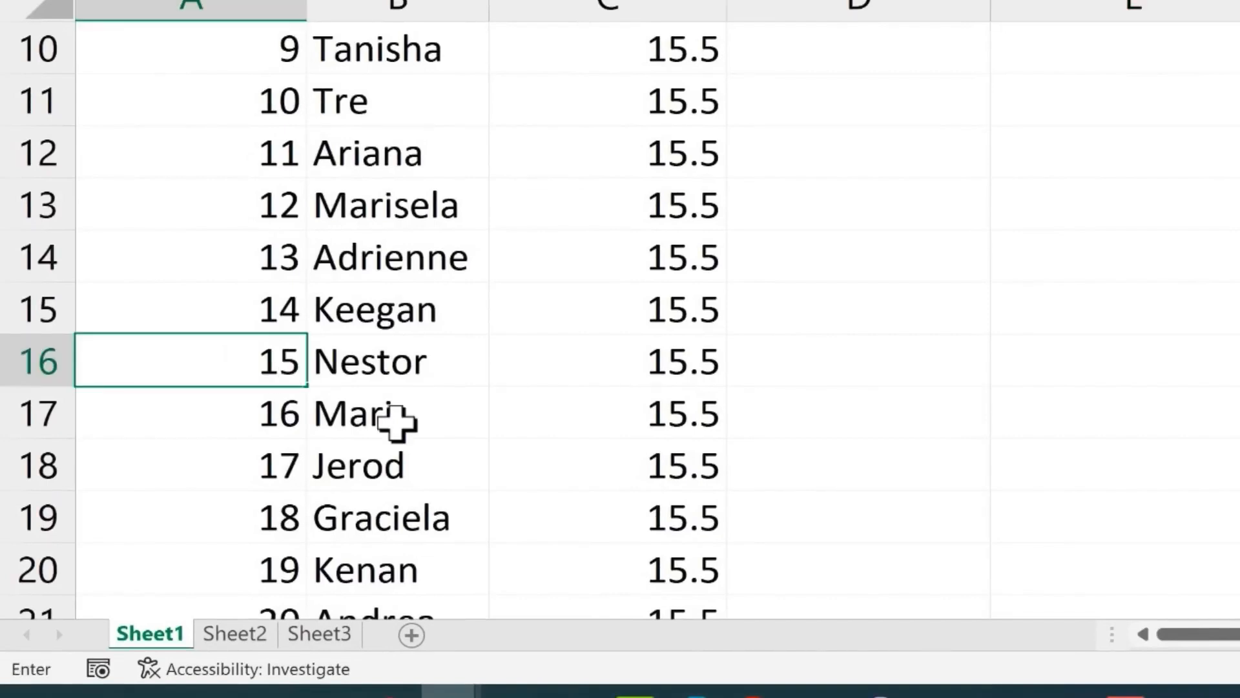
key("Return")
scroll(401, 420, "up", 3)
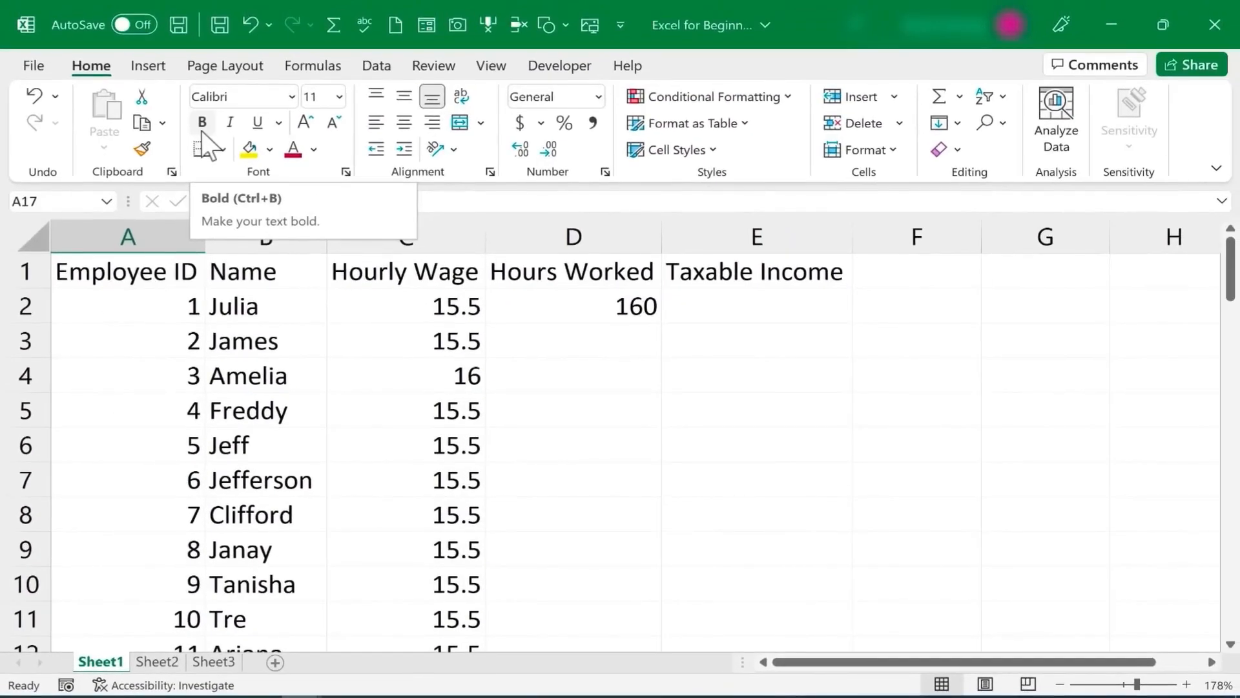
left_click(1002, 121)
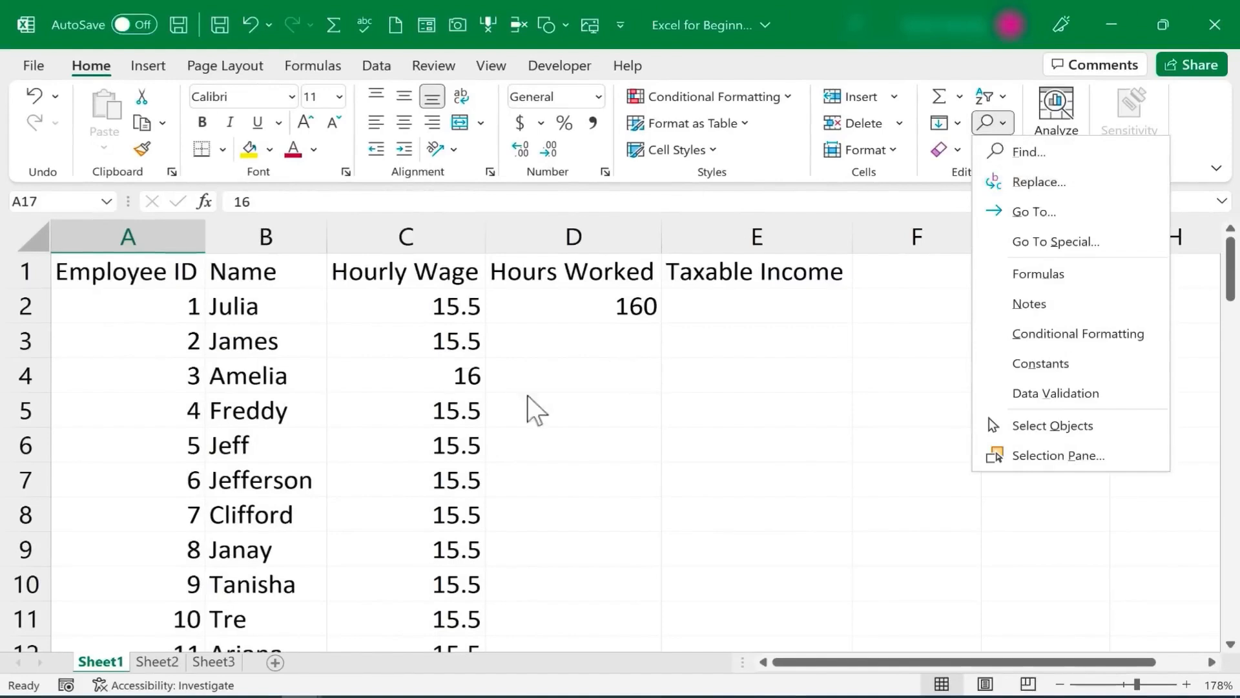
key("ctrl+h")
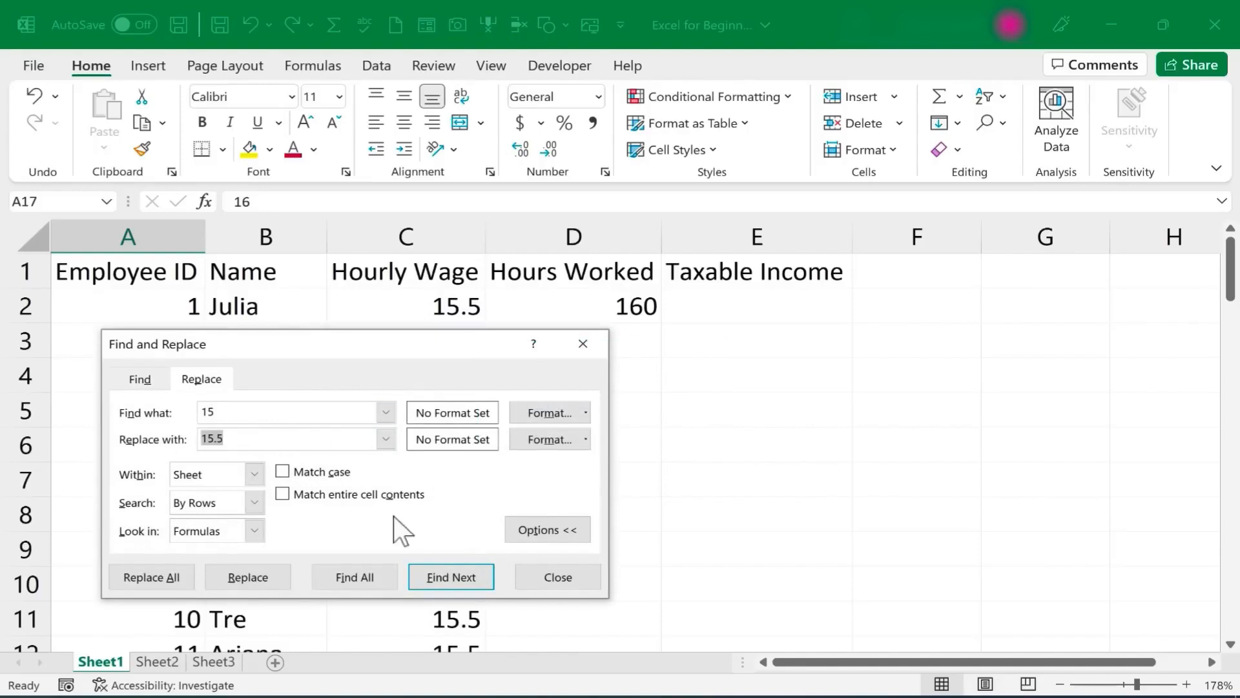
left_click(556, 575)
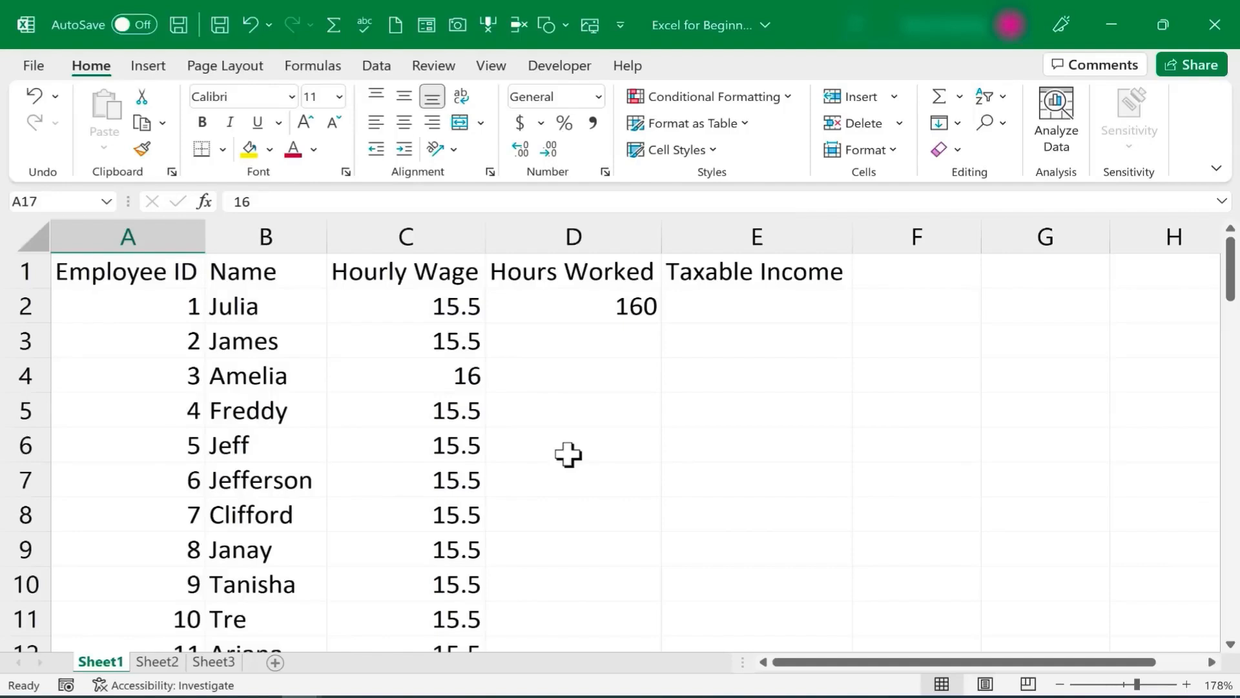
Open the AutoCorrect settings from the proofing options and browse the list of automatic text replacements
left_click(31, 64)
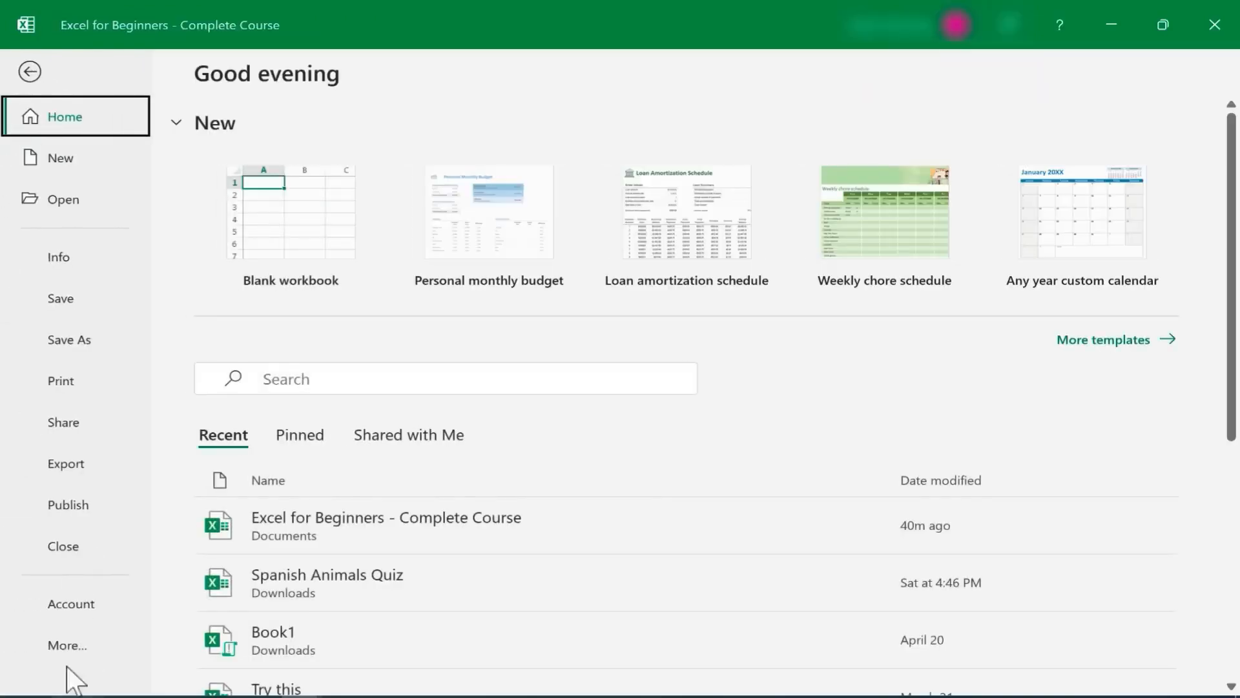
left_click(63, 646)
left_click(216, 642)
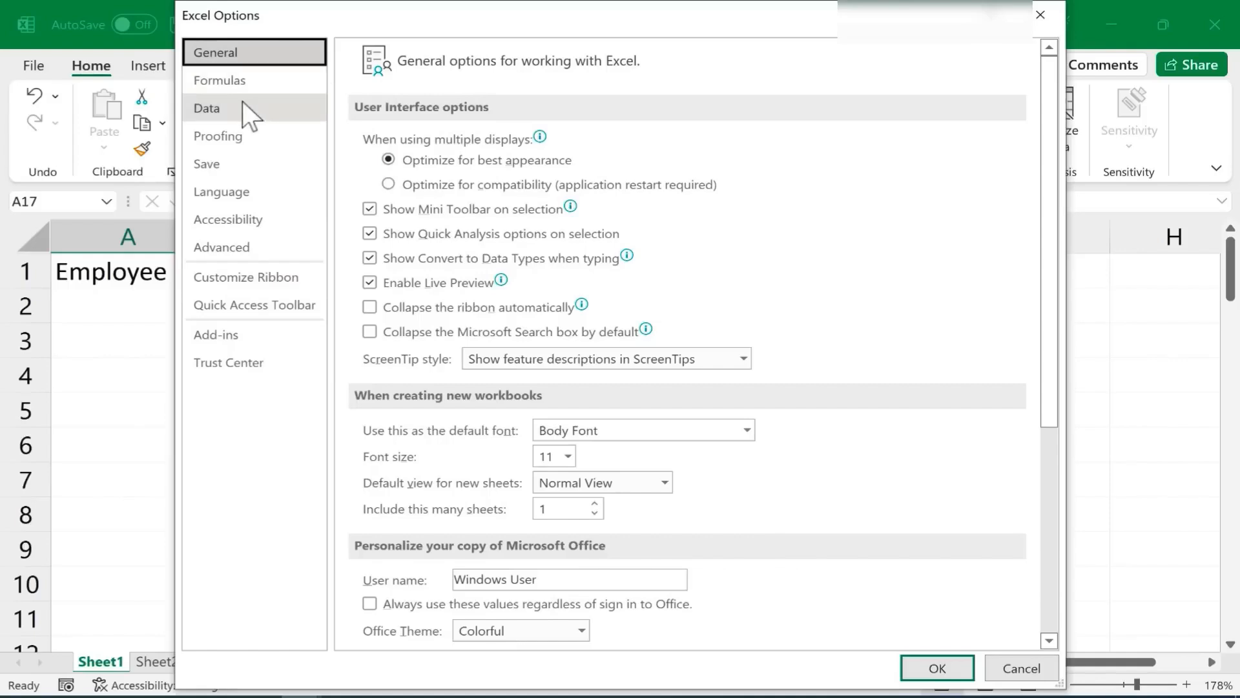
left_click(227, 129)
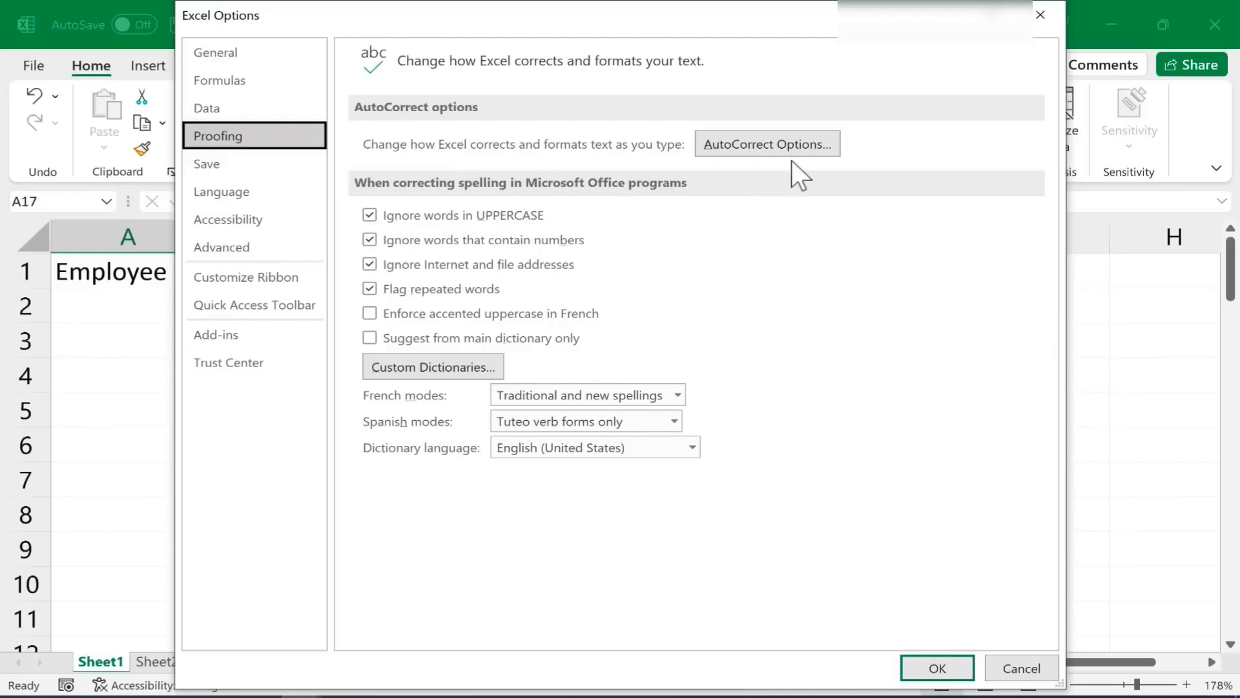
left_click(804, 146)
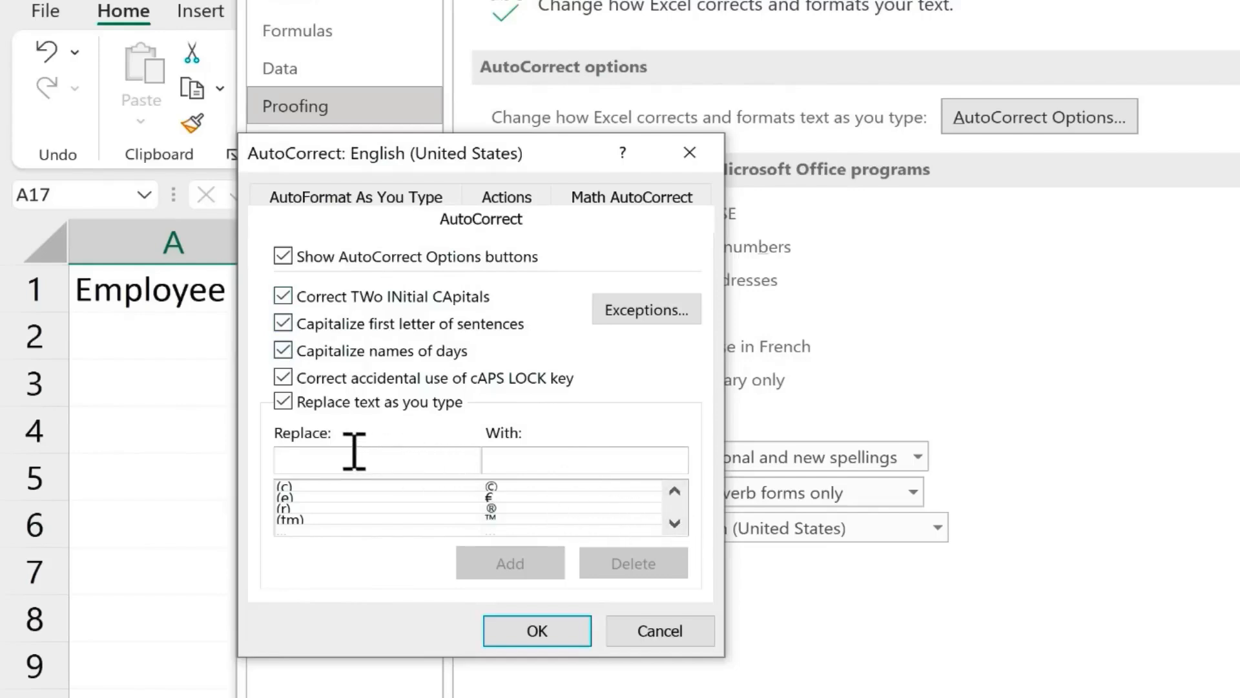
left_click(555, 460)
left_click(677, 527)
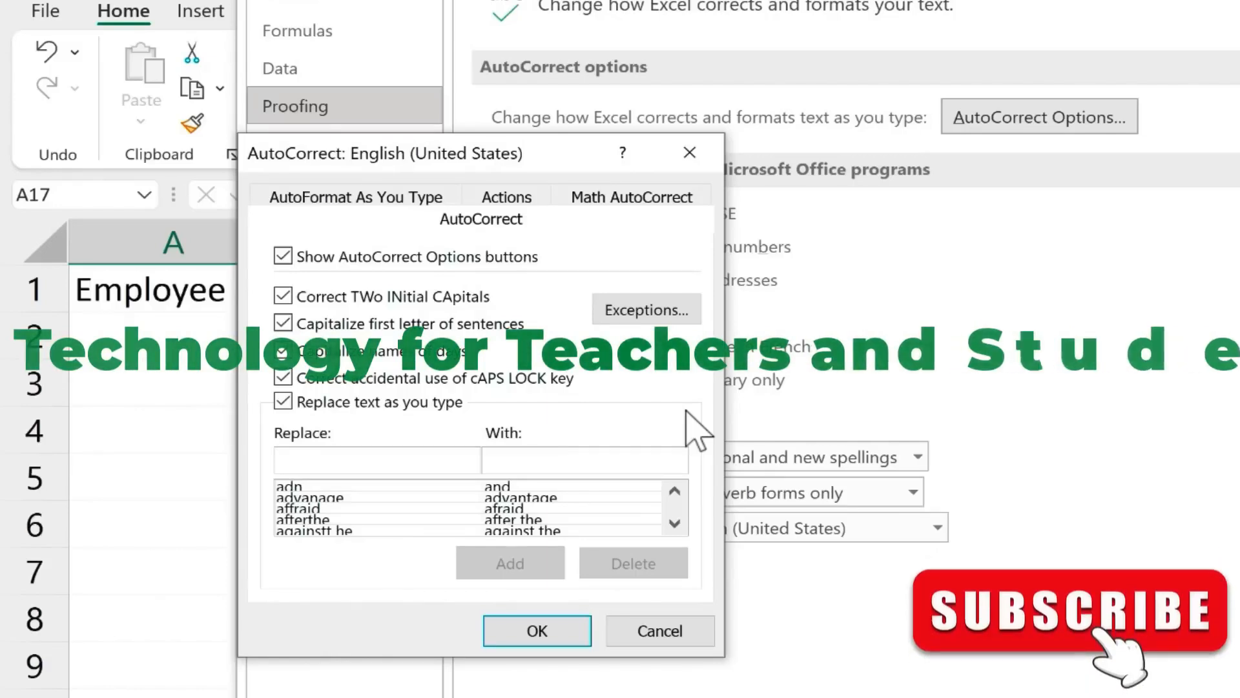
Add an AutoCorrect entry that replaces t4tas with Technology for Teachers and Students, and save the options
type("t")
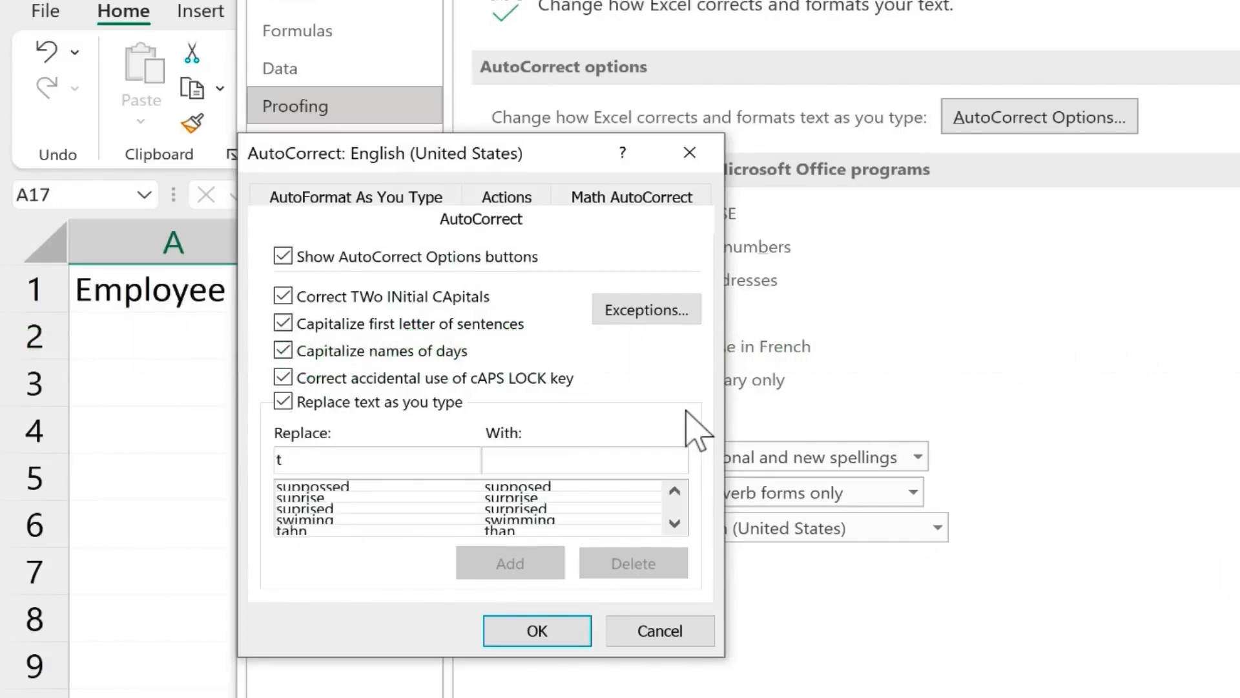
type("4tas")
type("Te")
type("ch")
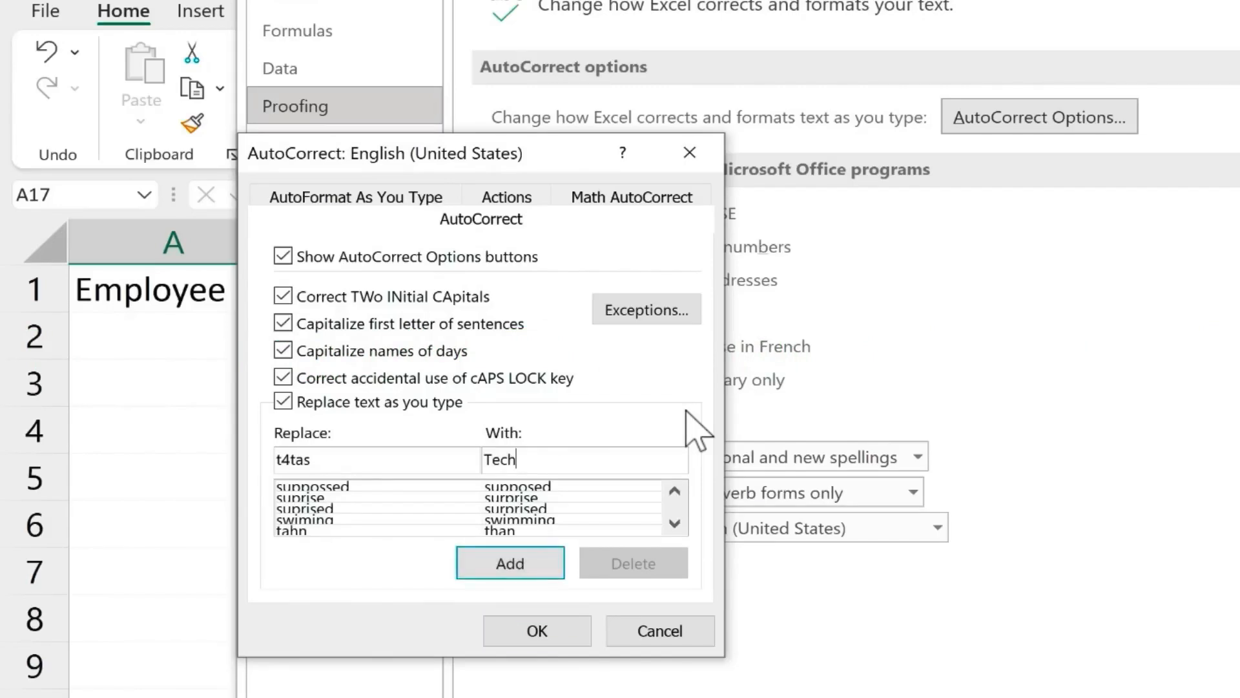
type("nology for Teachers and Students")
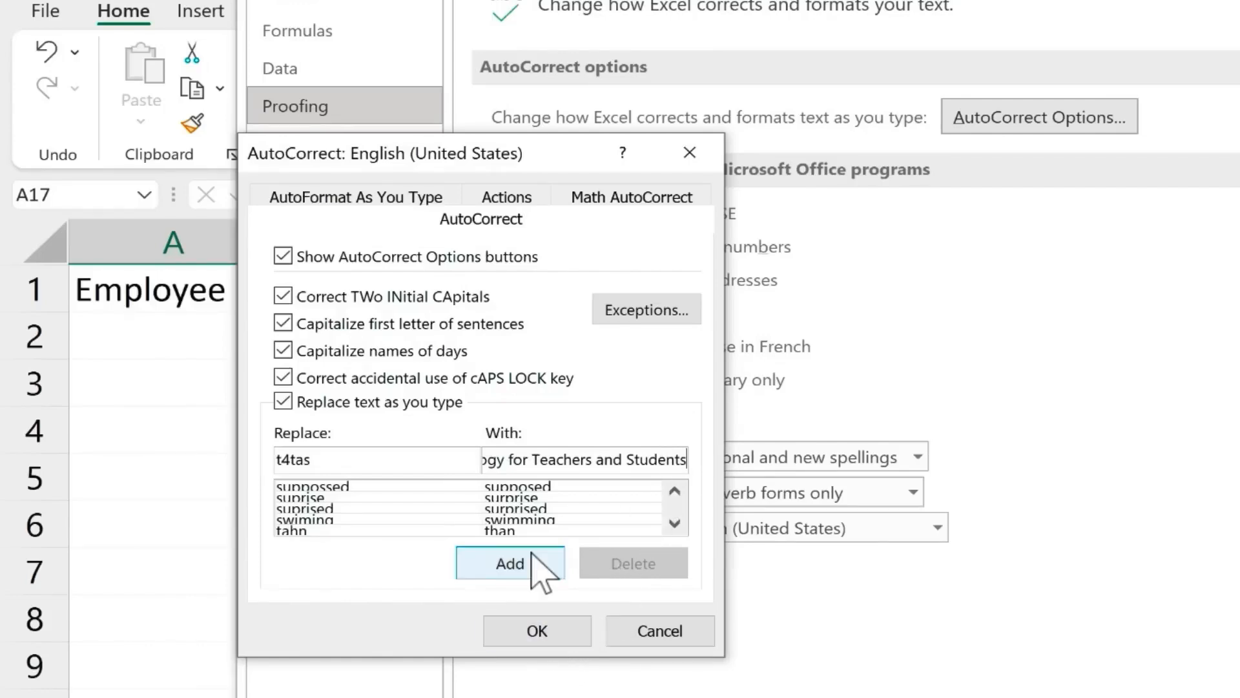
left_click(516, 567)
left_click(540, 629)
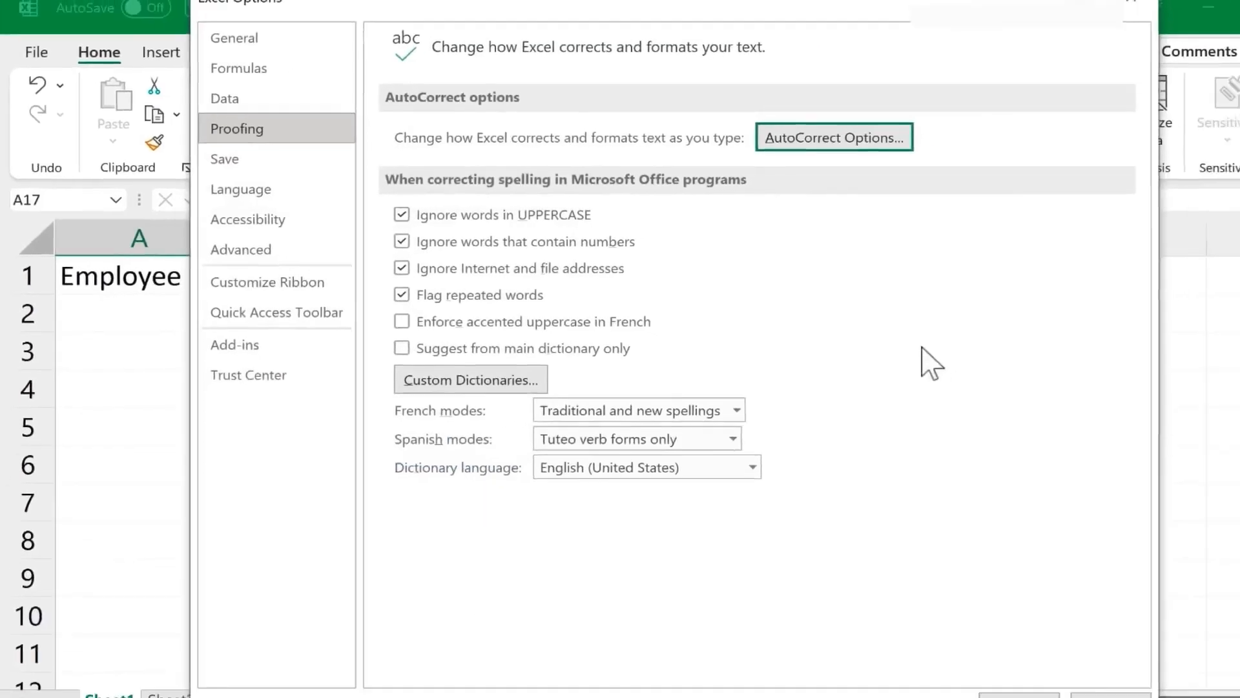
left_click(917, 662)
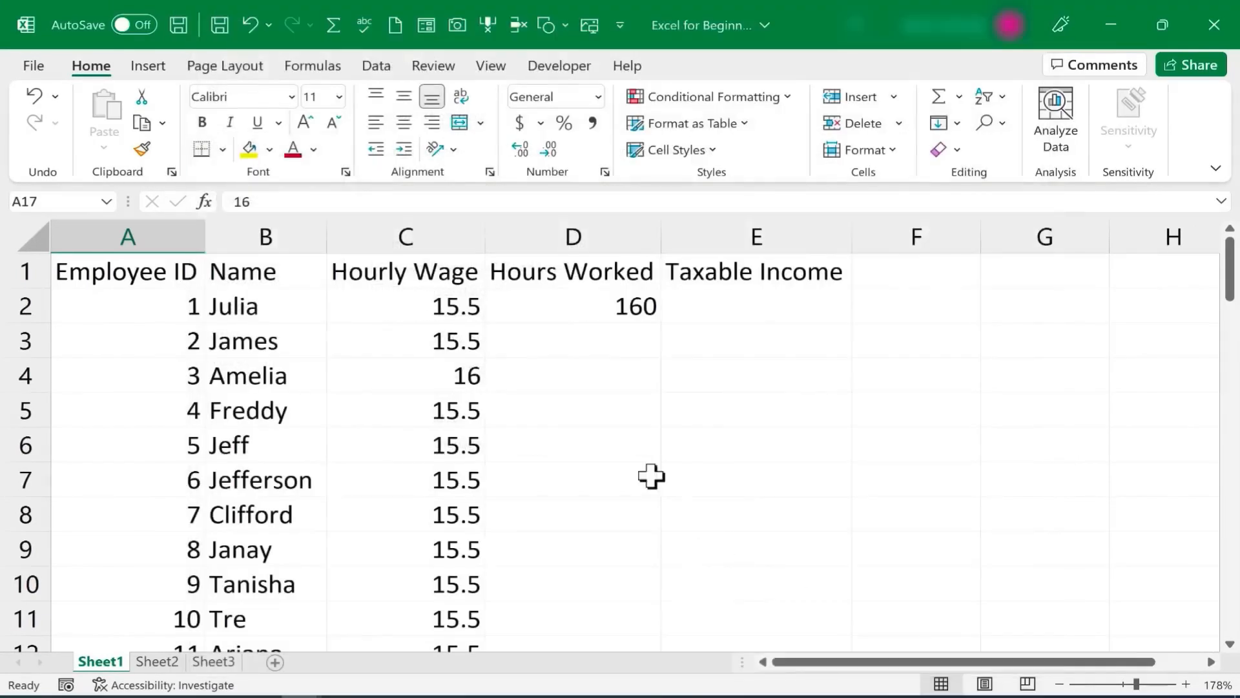
Test the t4tas abbreviation in cell E3 and undo the entry
left_click(717, 346)
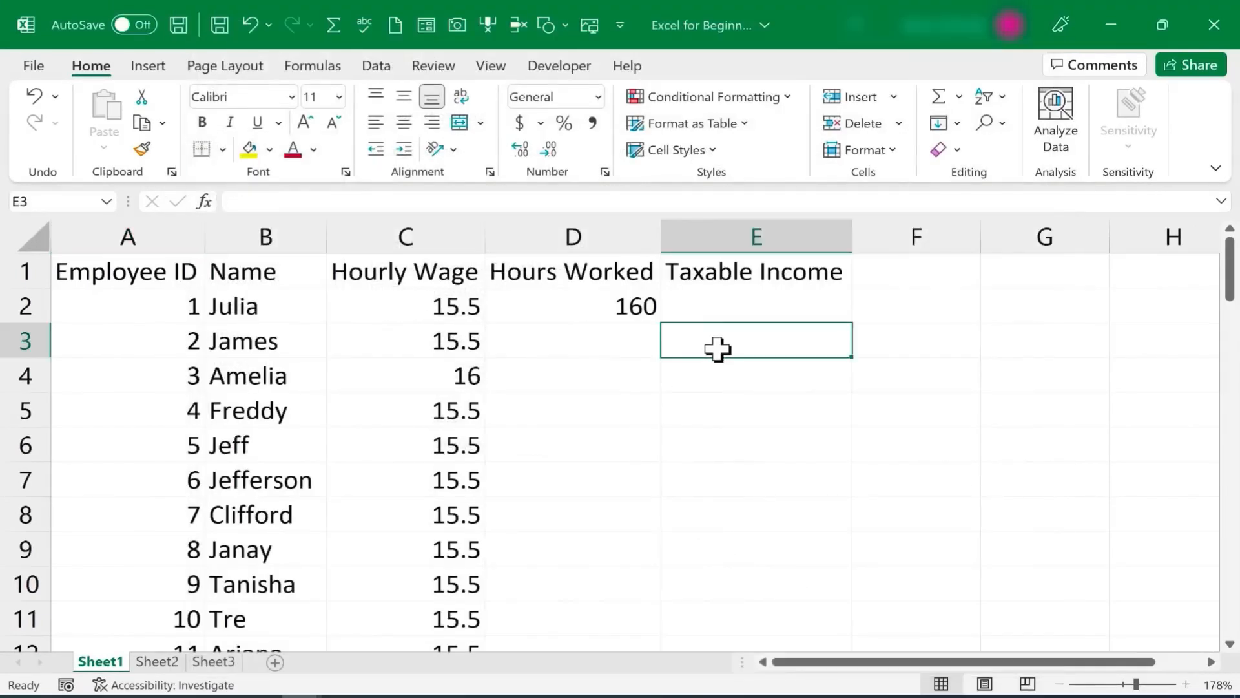
type("t4tas")
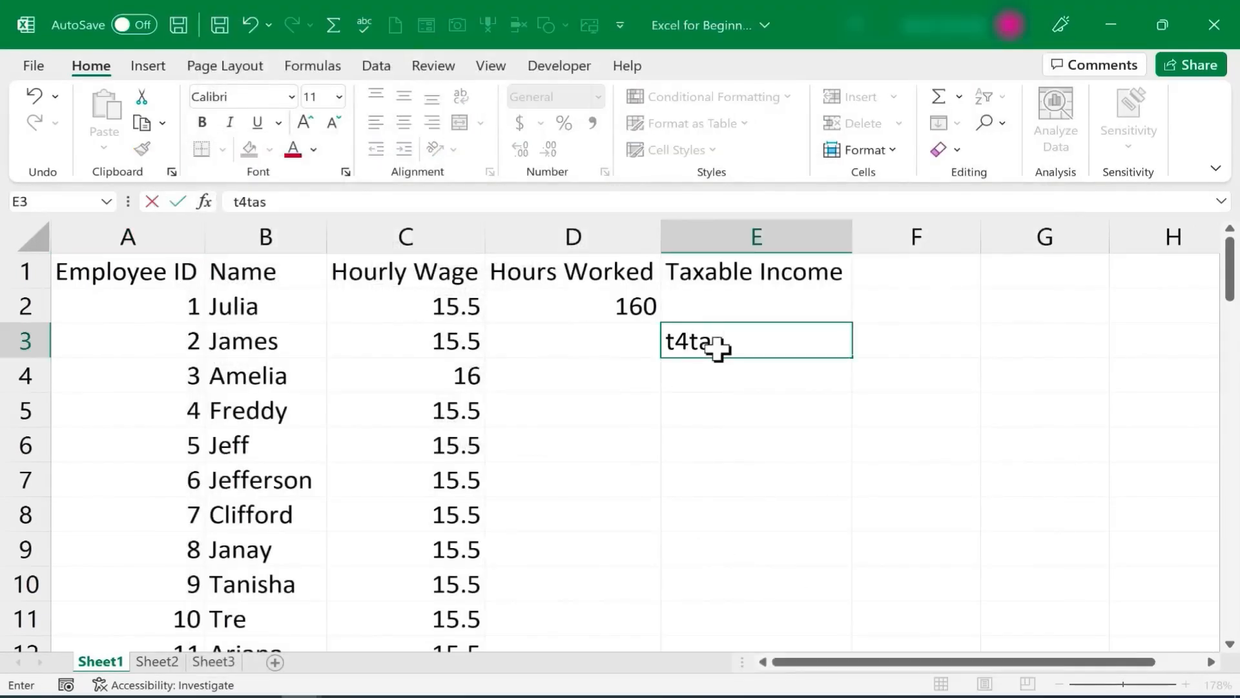
key("Return")
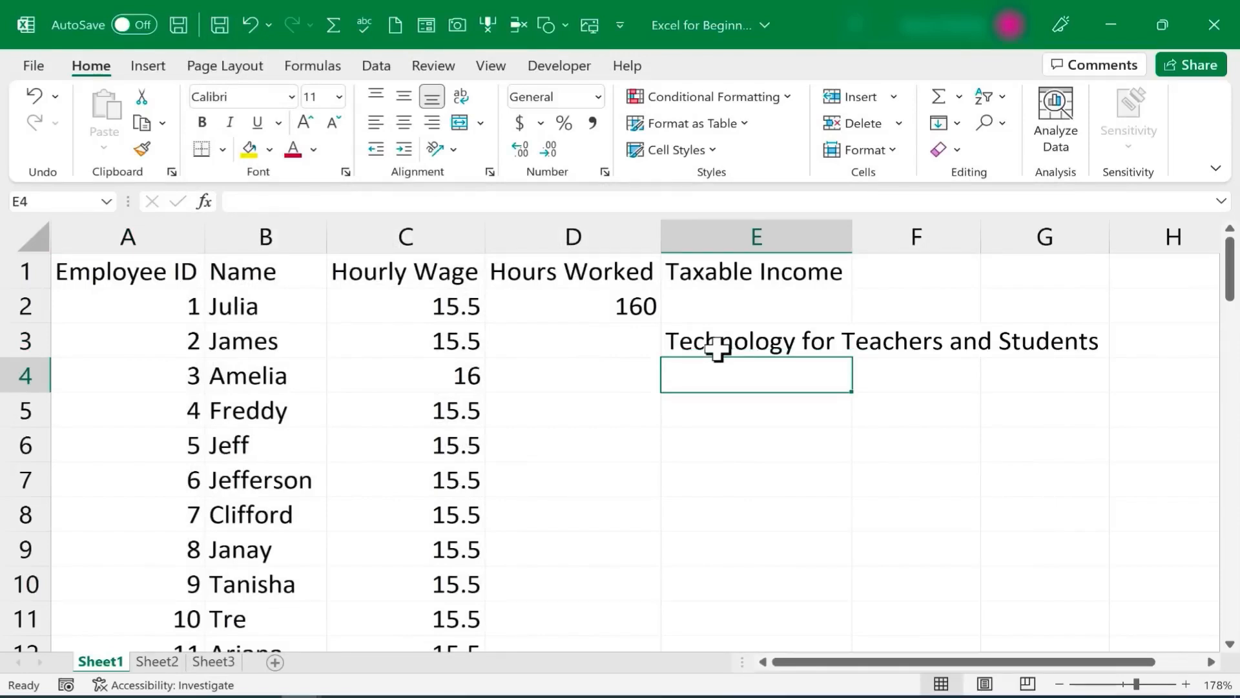
key("ctrl+z")
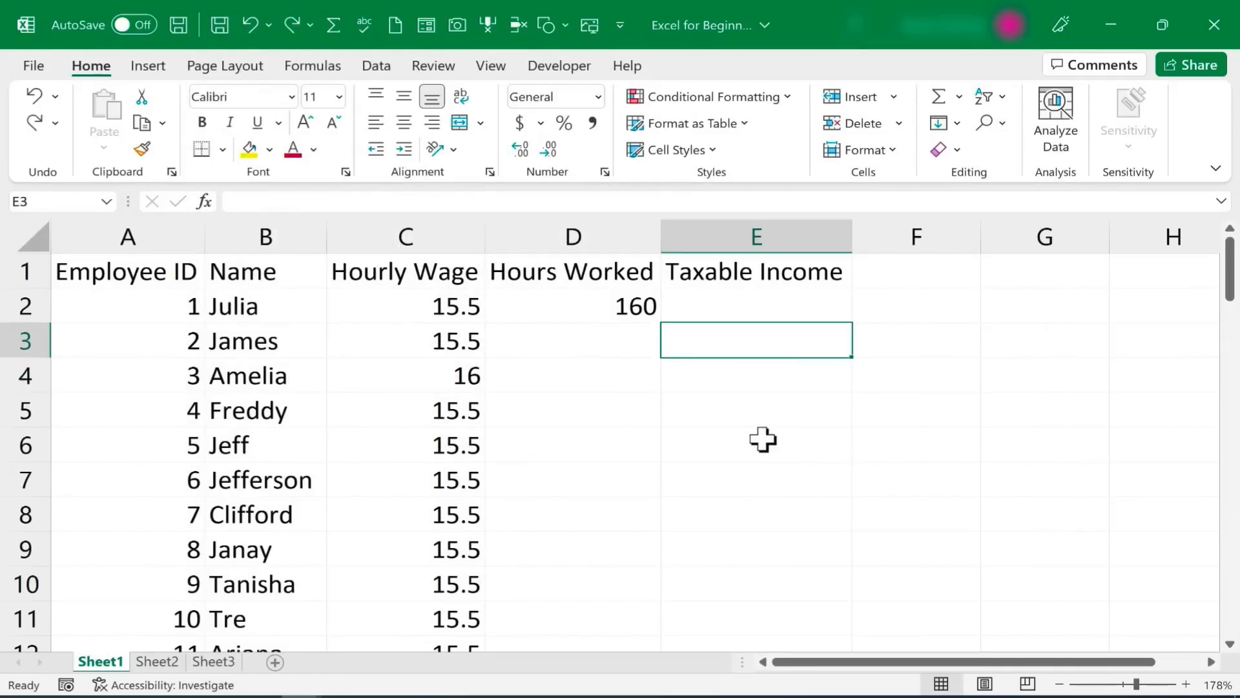
left_click(877, 455)
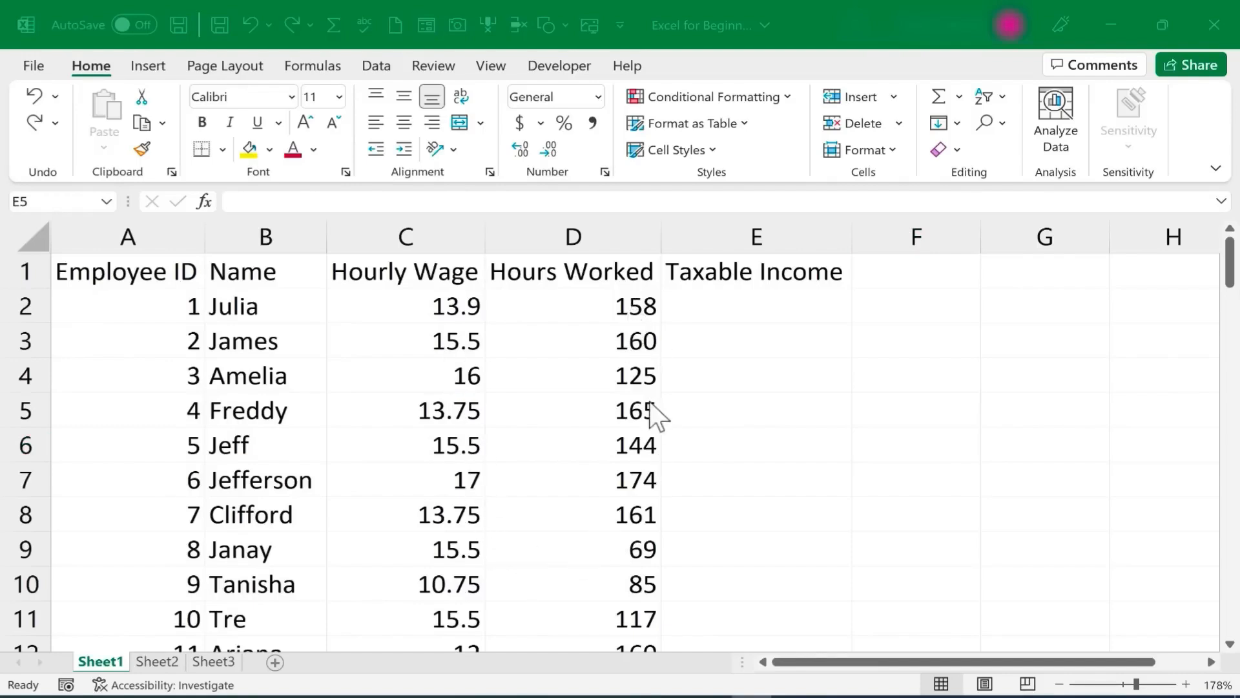
Copy the hourly wage in cell C4 and choose cell E6 as the paste destination
scroll(646, 420, "down", 5)
scroll(620, 423, "up", 3)
scroll(614, 409, "up", 2)
left_click(435, 375)
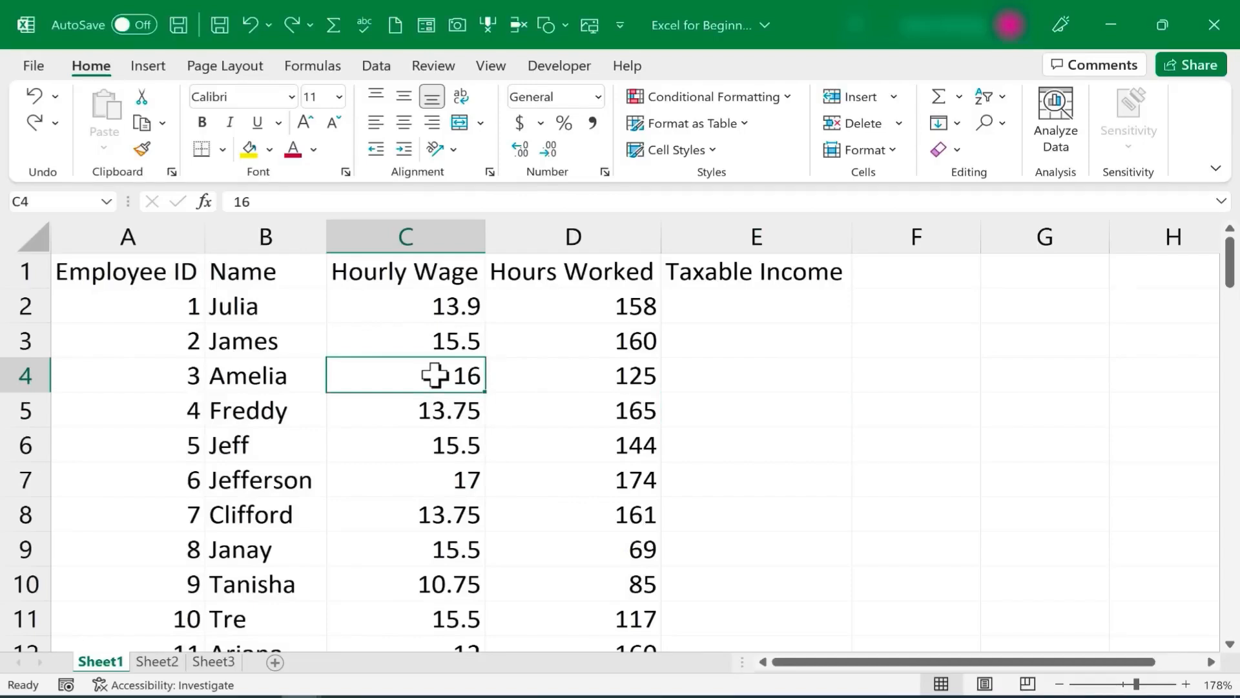
key("ctrl+c")
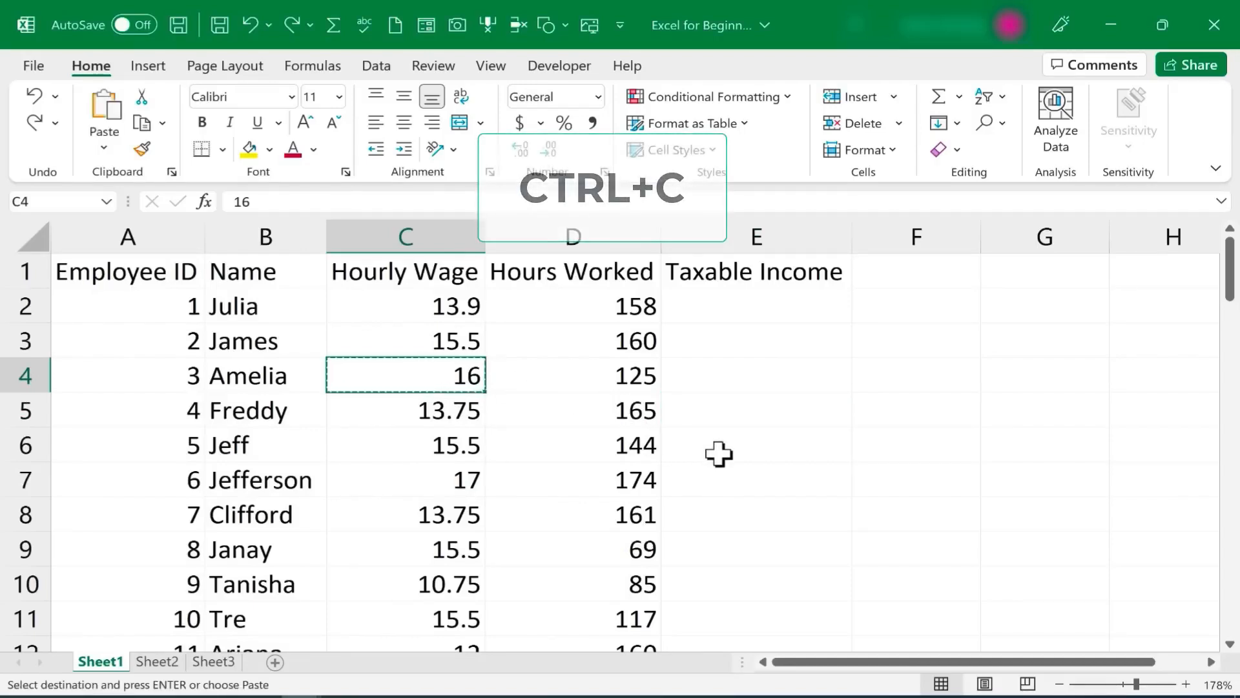
left_click(719, 453)
key("ctrl+v")
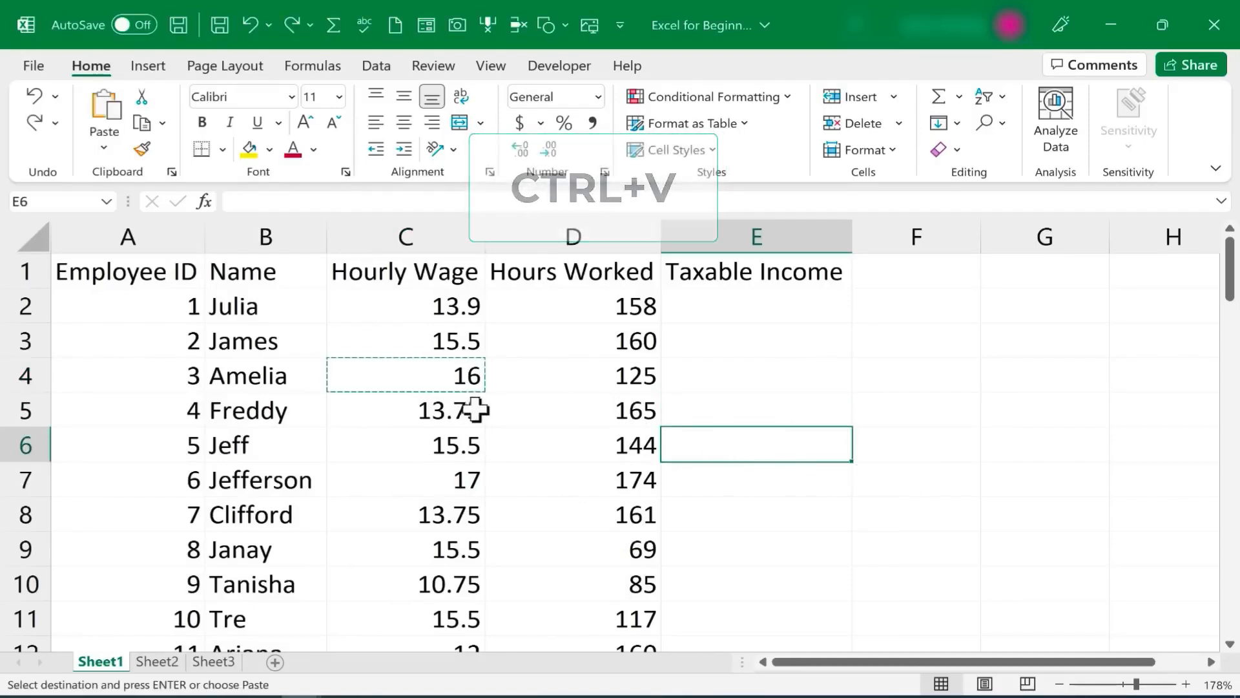
Try to cut the hourly wage in cell C5 for moving to cell E7, and cancel the cut
left_click(462, 418)
key("ctrl+x")
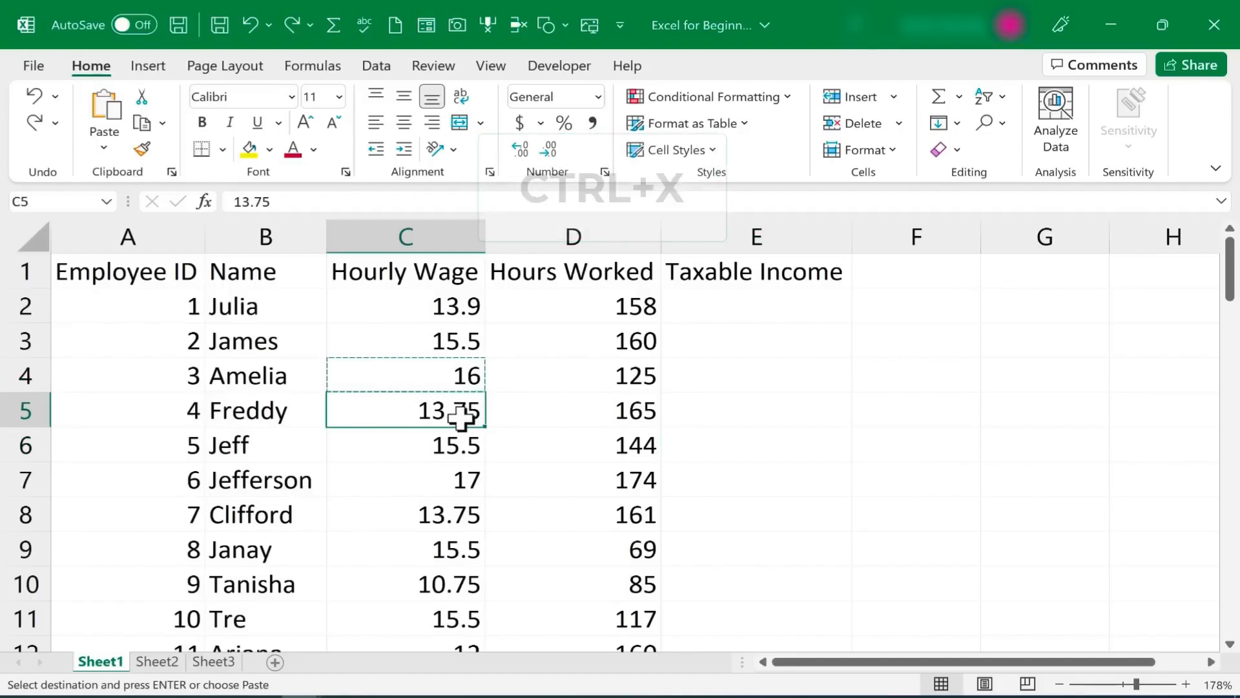
left_click(784, 475)
key("ctrl+v")
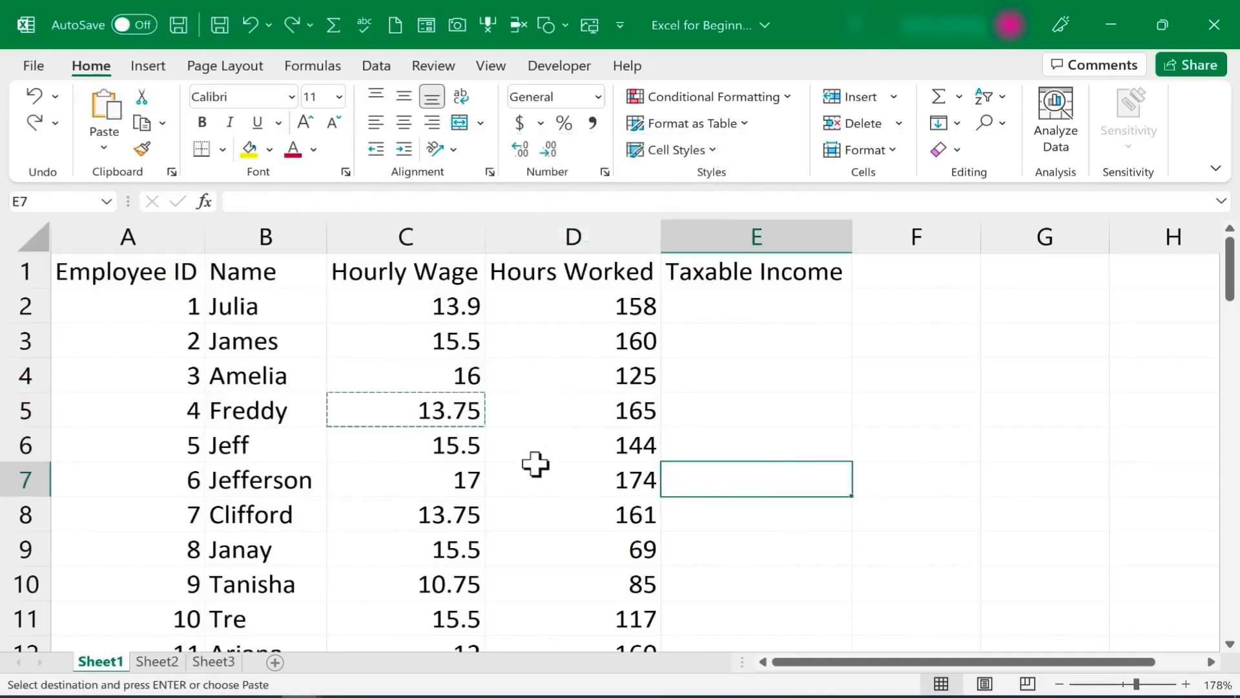
key("Escape")
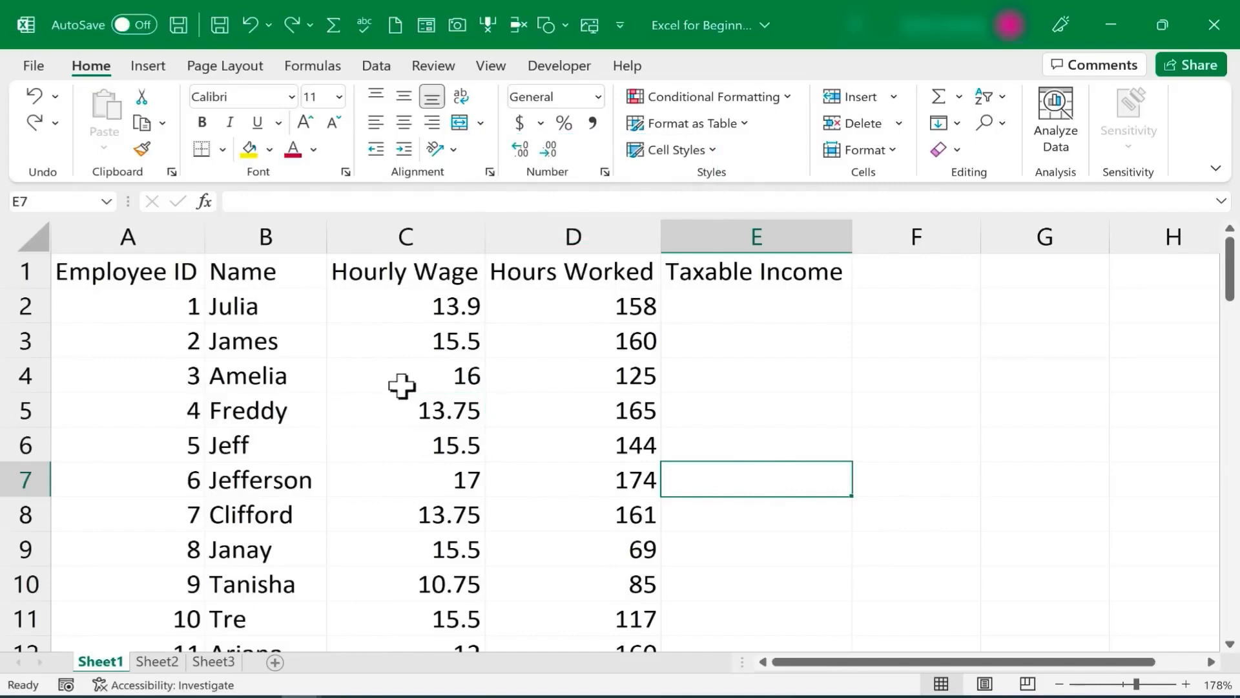
Try moving the hourly wage from cell C3 to cell F3, and undo the move
left_click(770, 423)
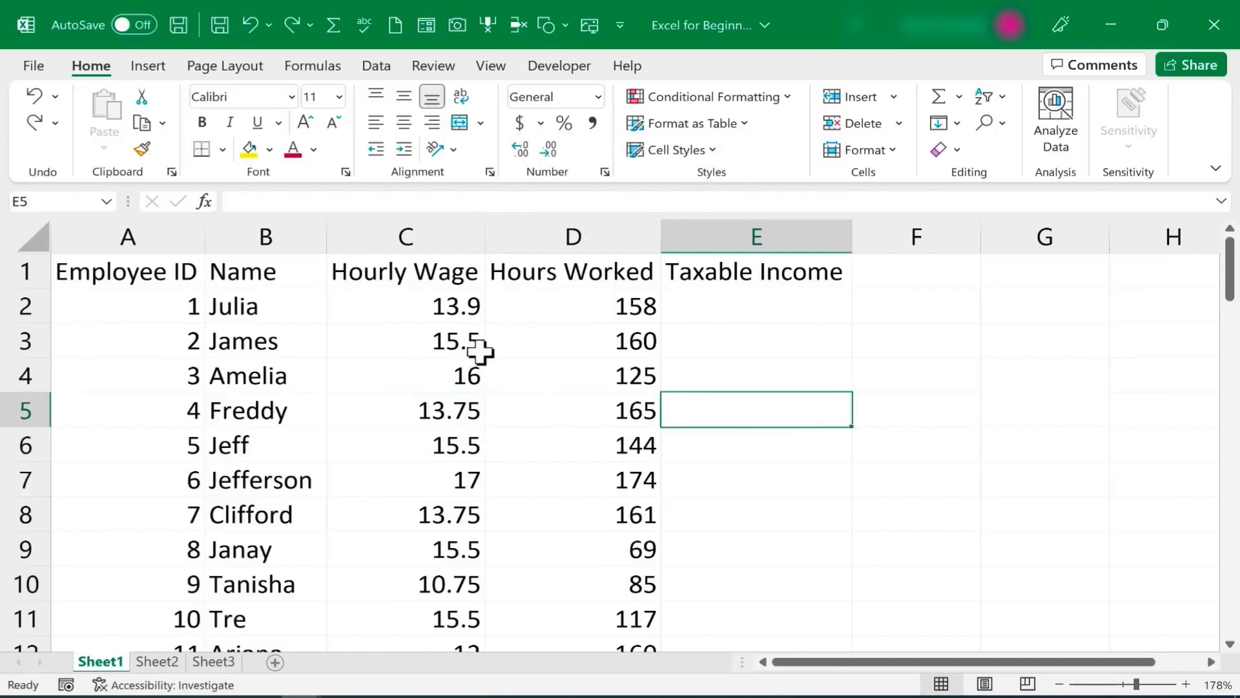
left_click(435, 337)
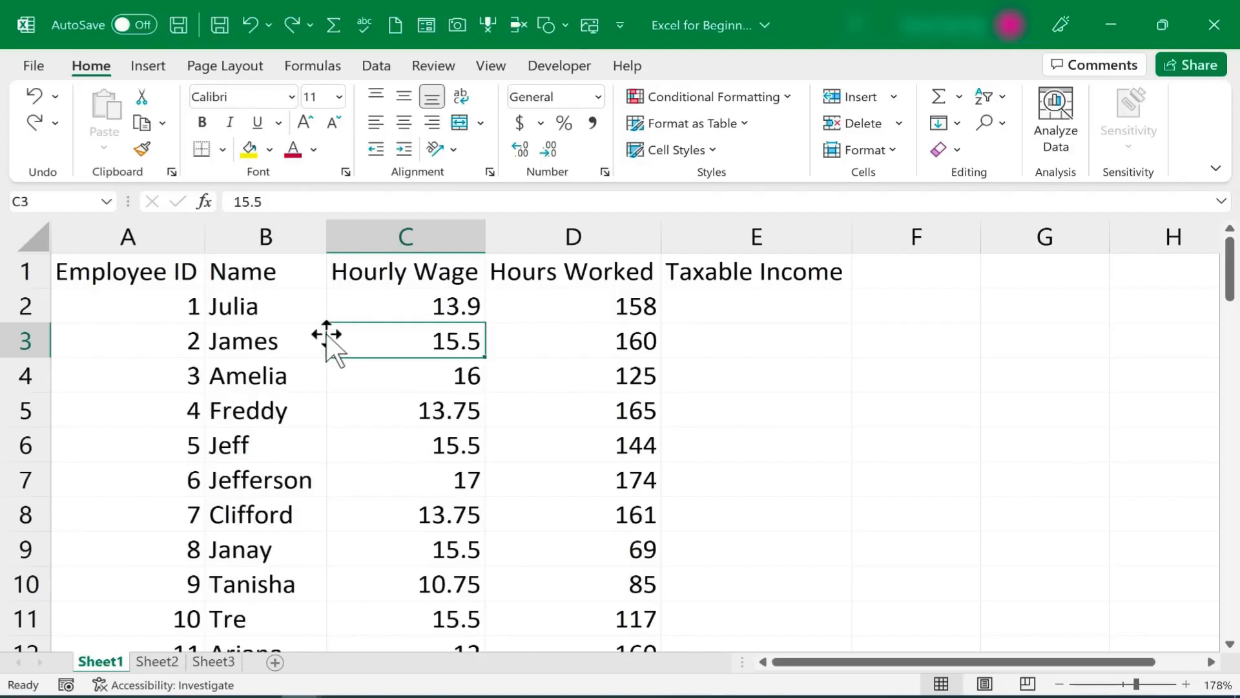
left_click_drag(326, 334, 935, 344)
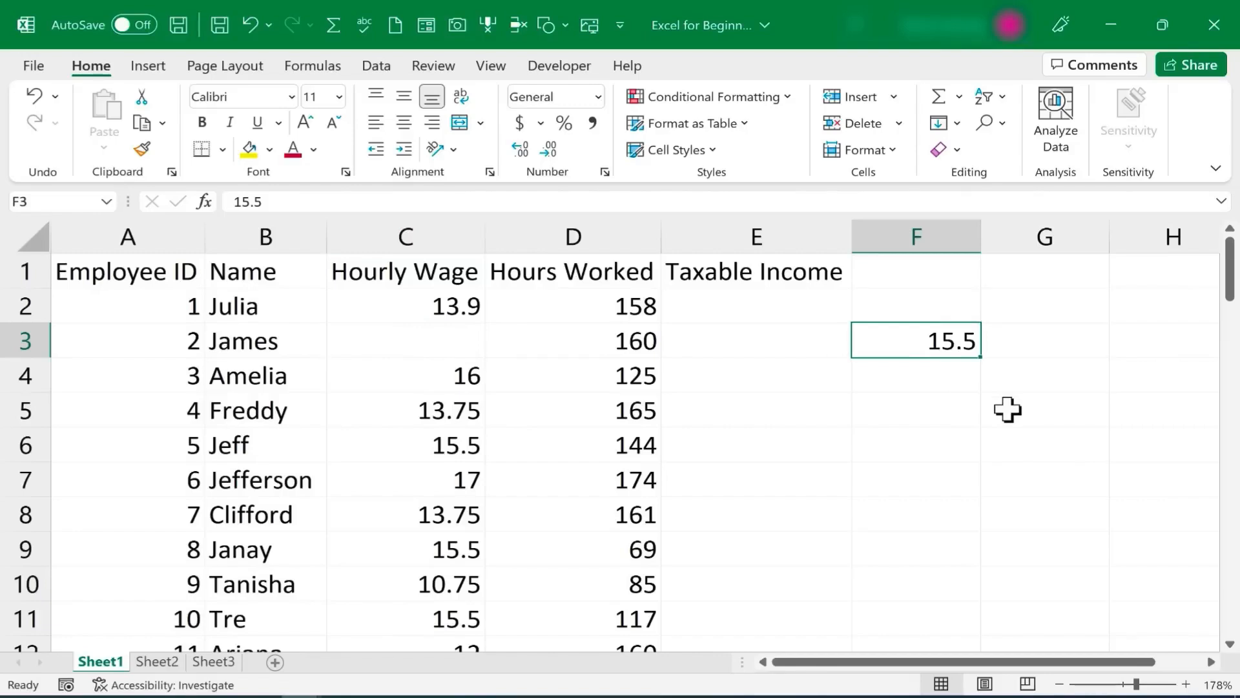
key("ctrl+z")
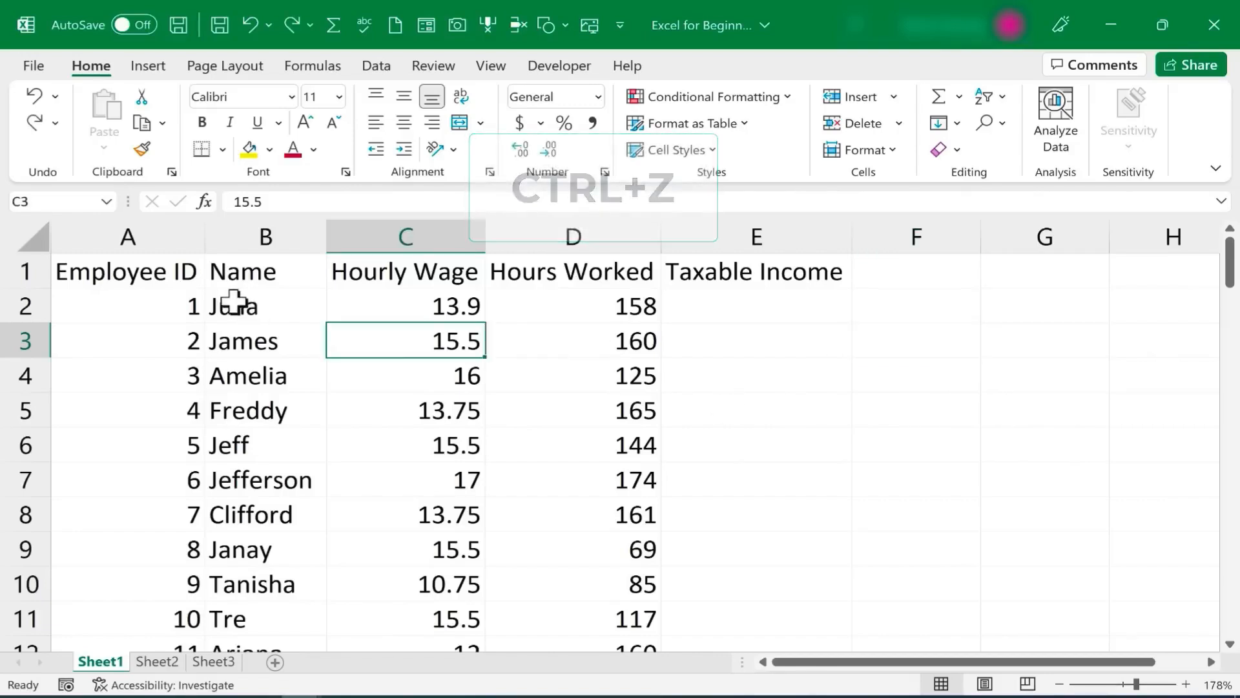
Try moving the employee data in A2:D9 to N2:Q9, check the emptied original range, and undo the move
left_click_drag(183, 304, 655, 543)
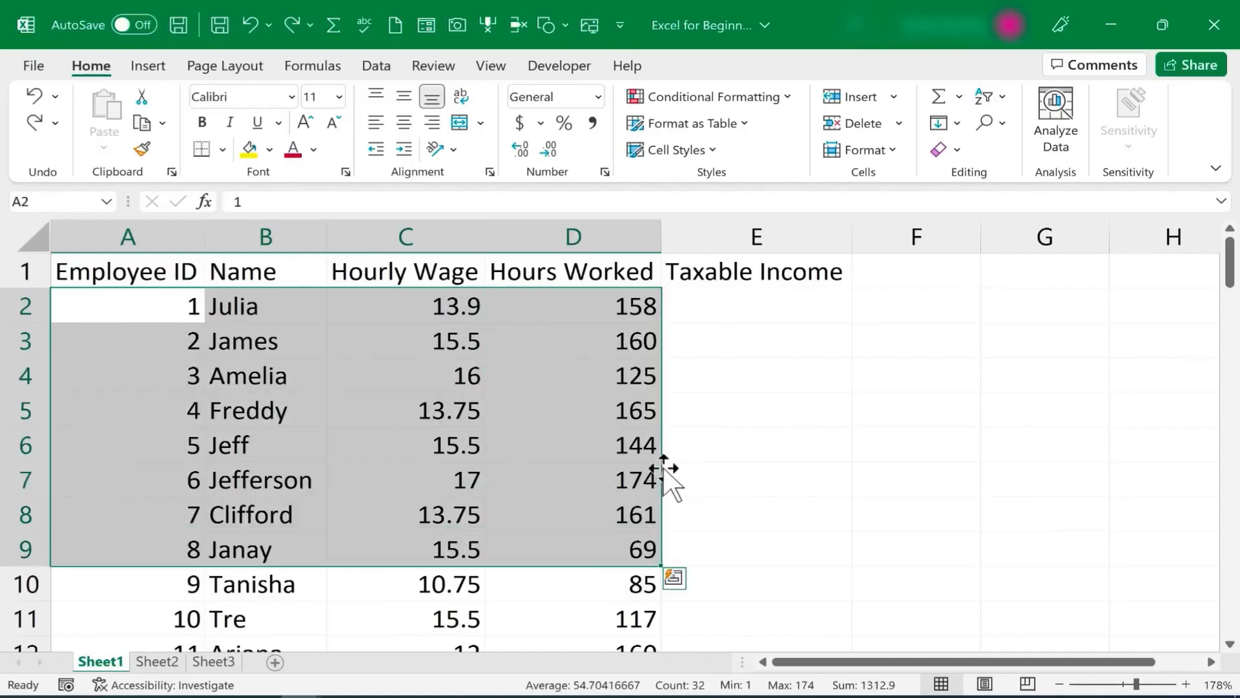
left_click_drag(666, 475, 715, 462)
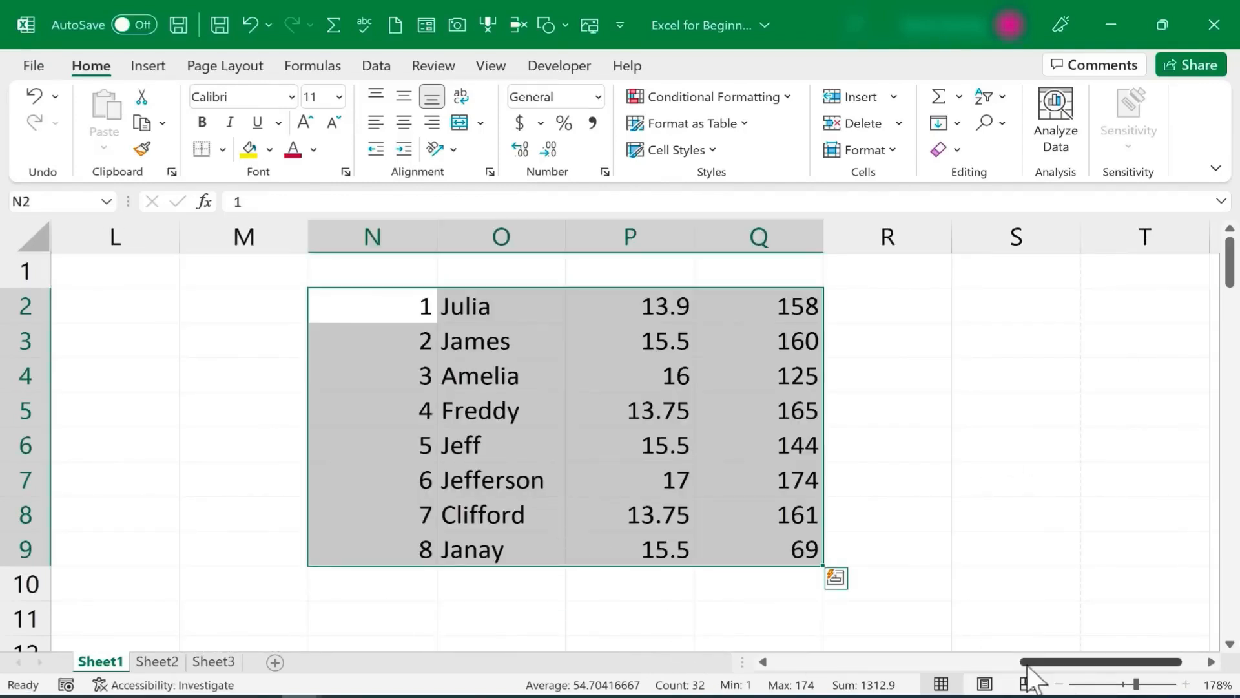
left_click_drag(1096, 668, 580, 667)
left_click_drag(580, 667, 458, 647)
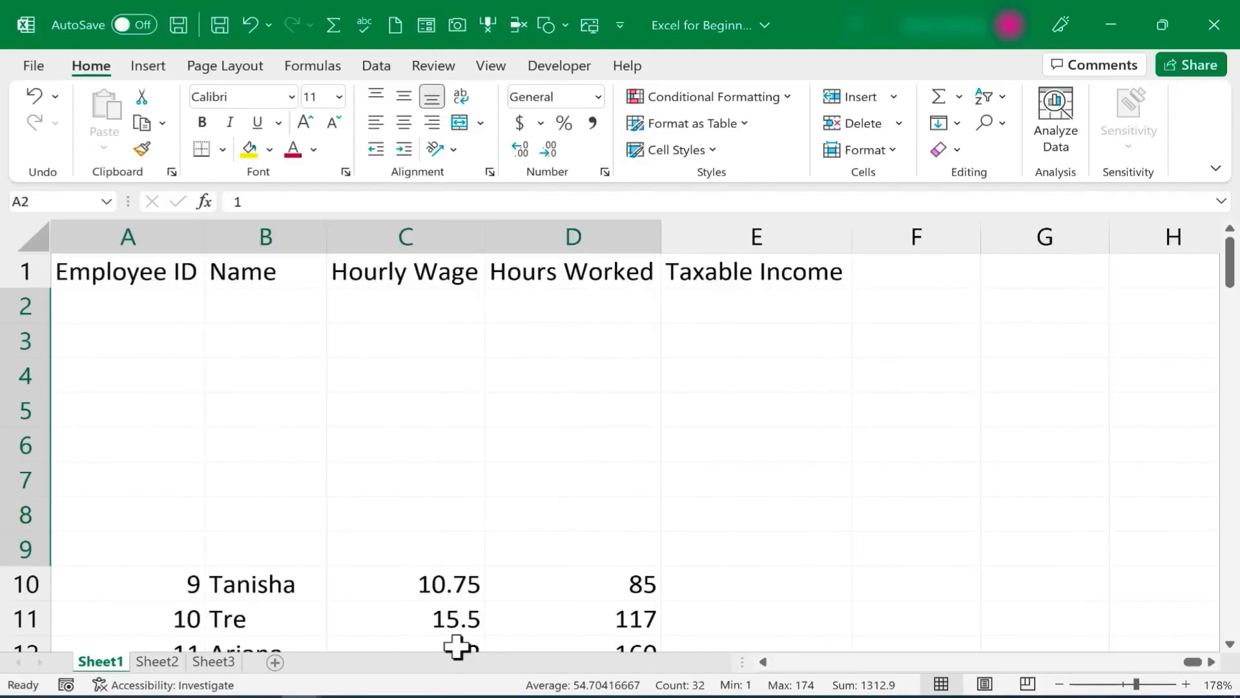
left_click(872, 528)
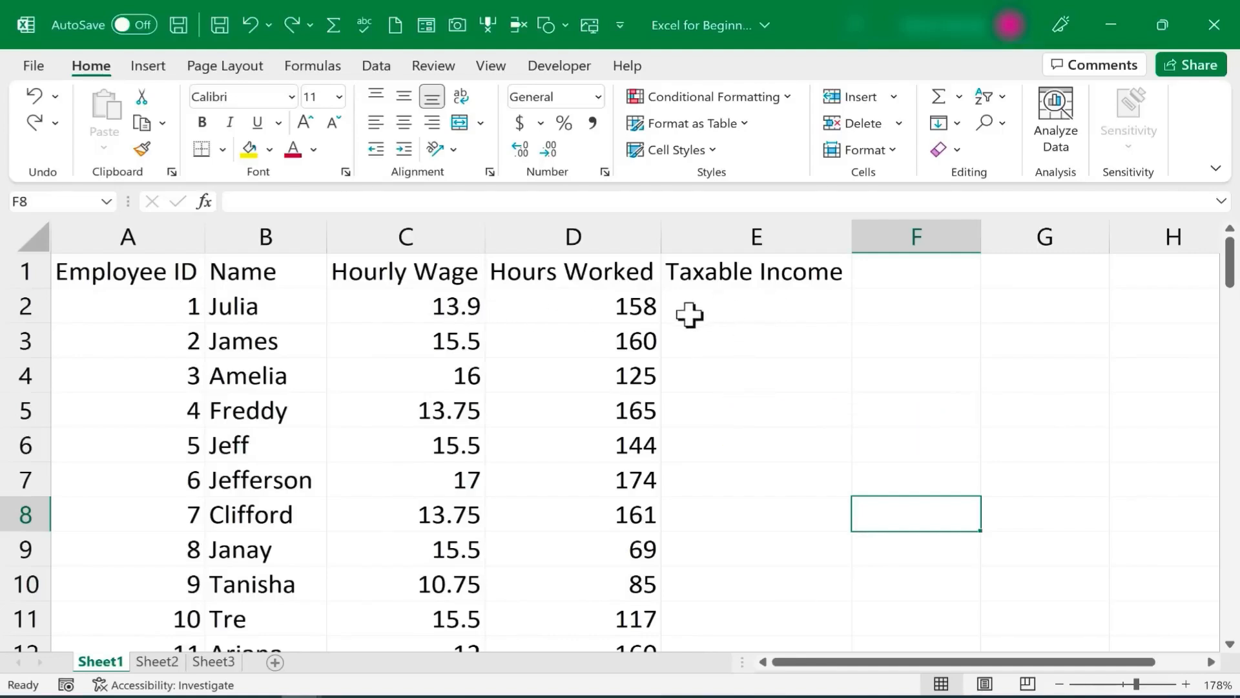
left_click(443, 311)
left_click(609, 313)
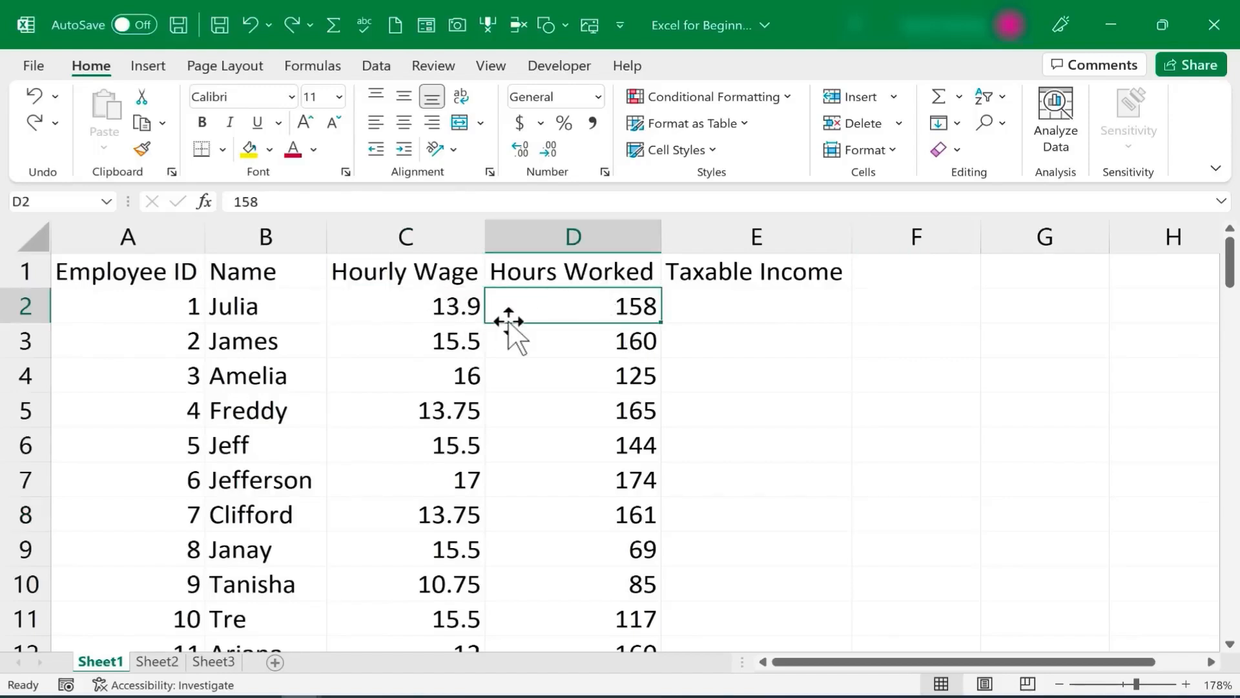
left_click(743, 299)
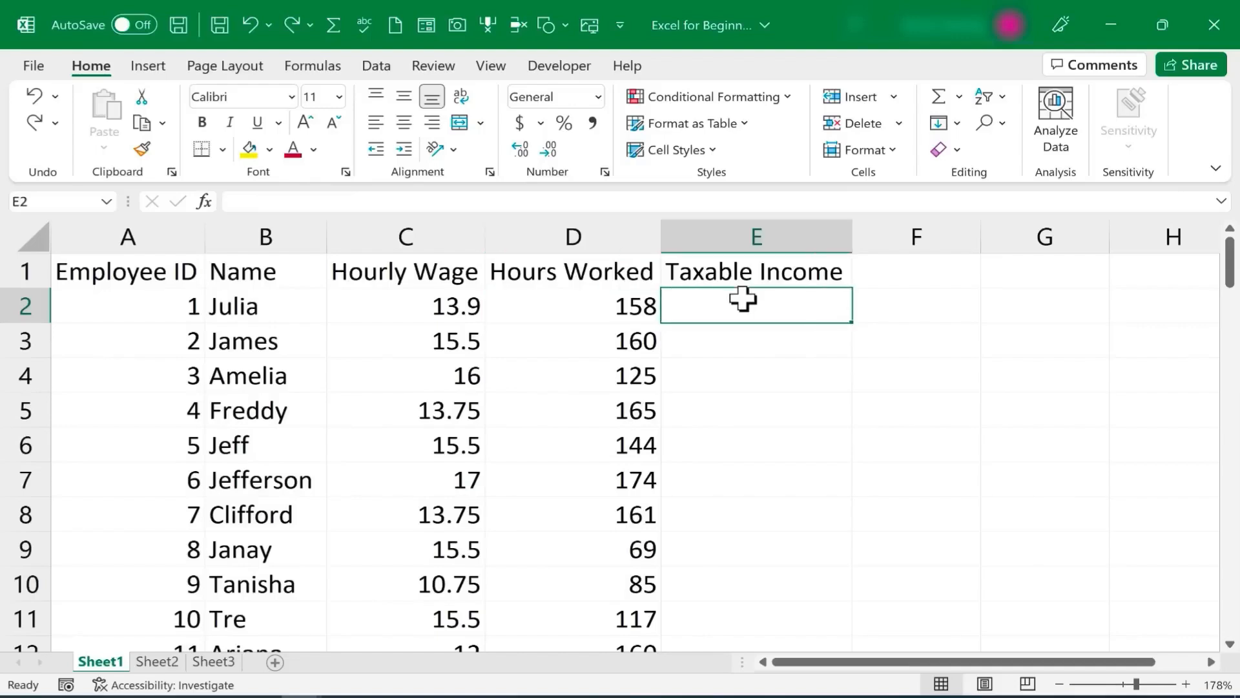
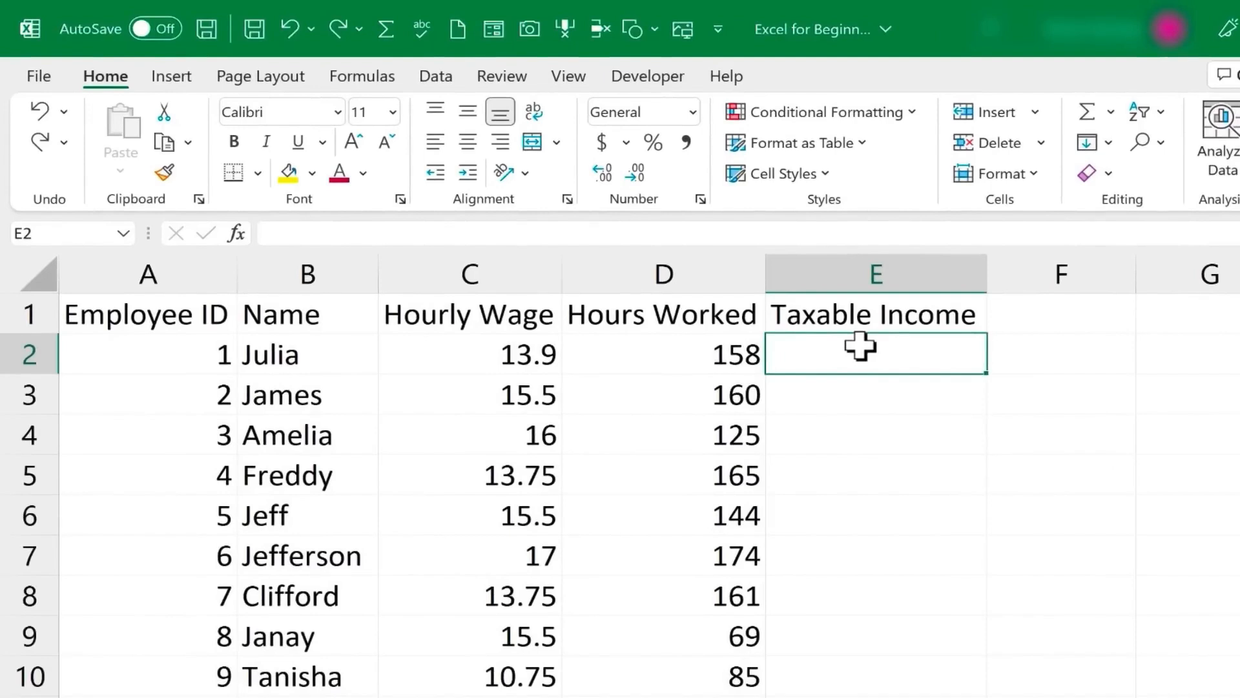
type("=")
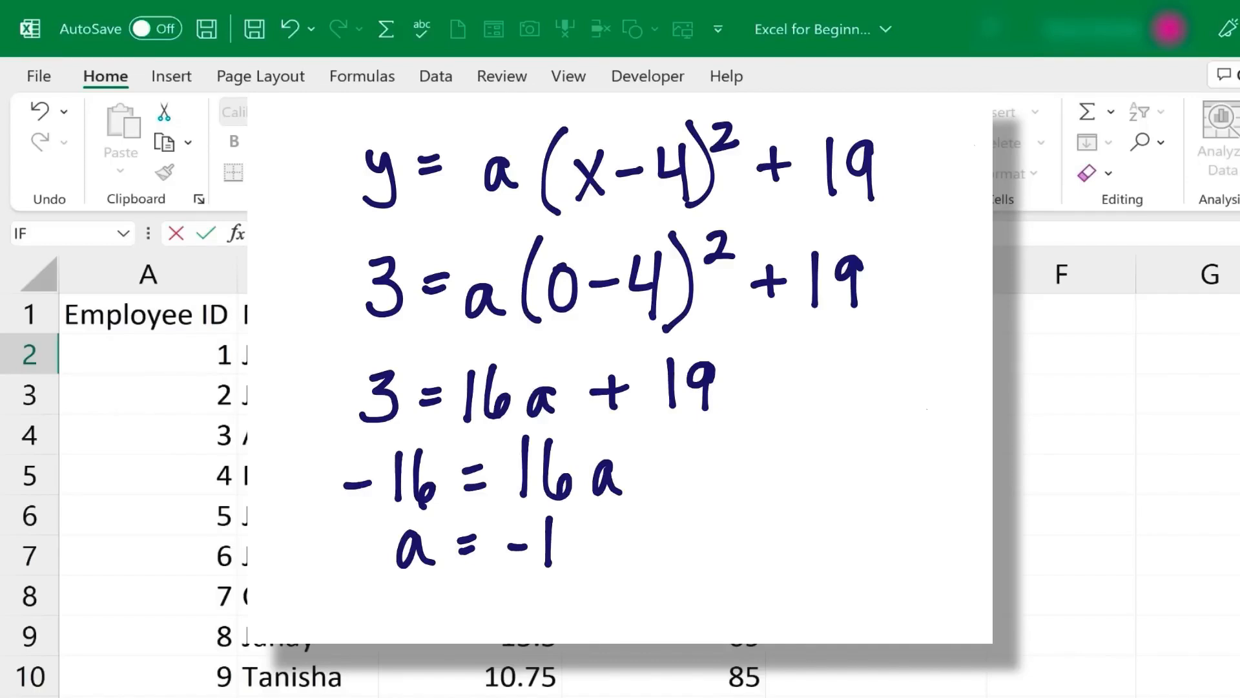
key("BackSpace")
double_click(877, 407)
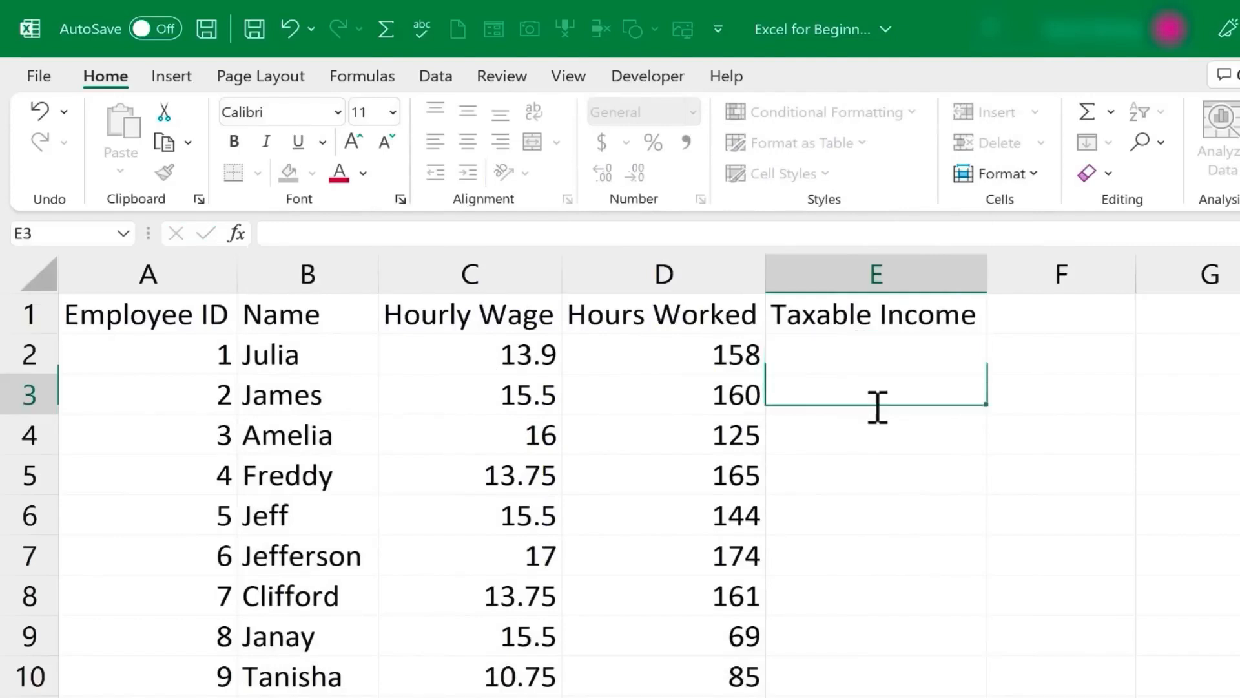
Calculate the first employee's taxable income in cell E2 with the typed-number formula =13.9*158
left_click(825, 353)
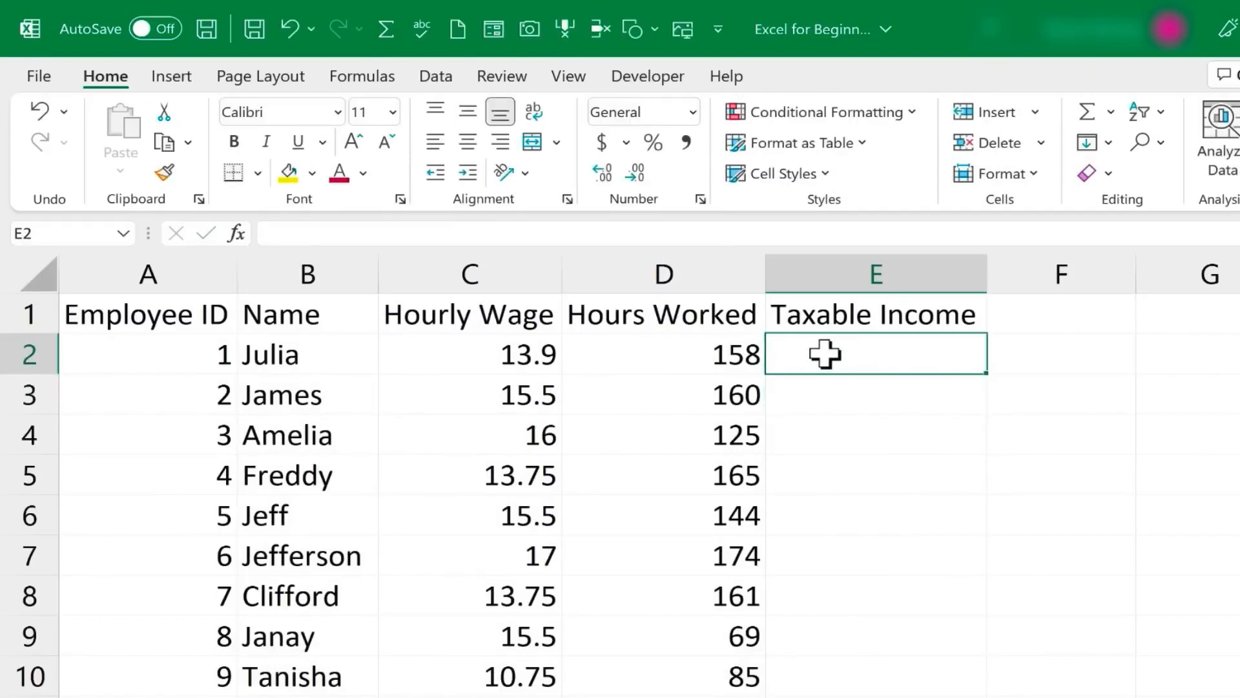
type("=")
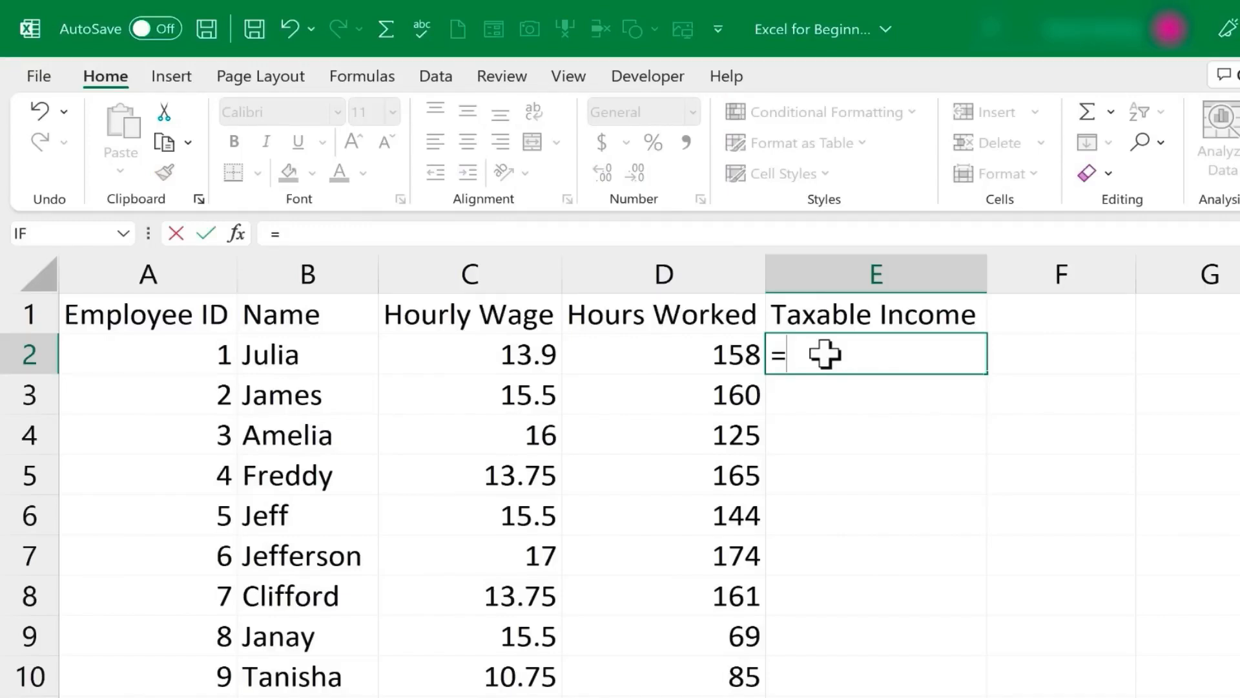
type("13.")
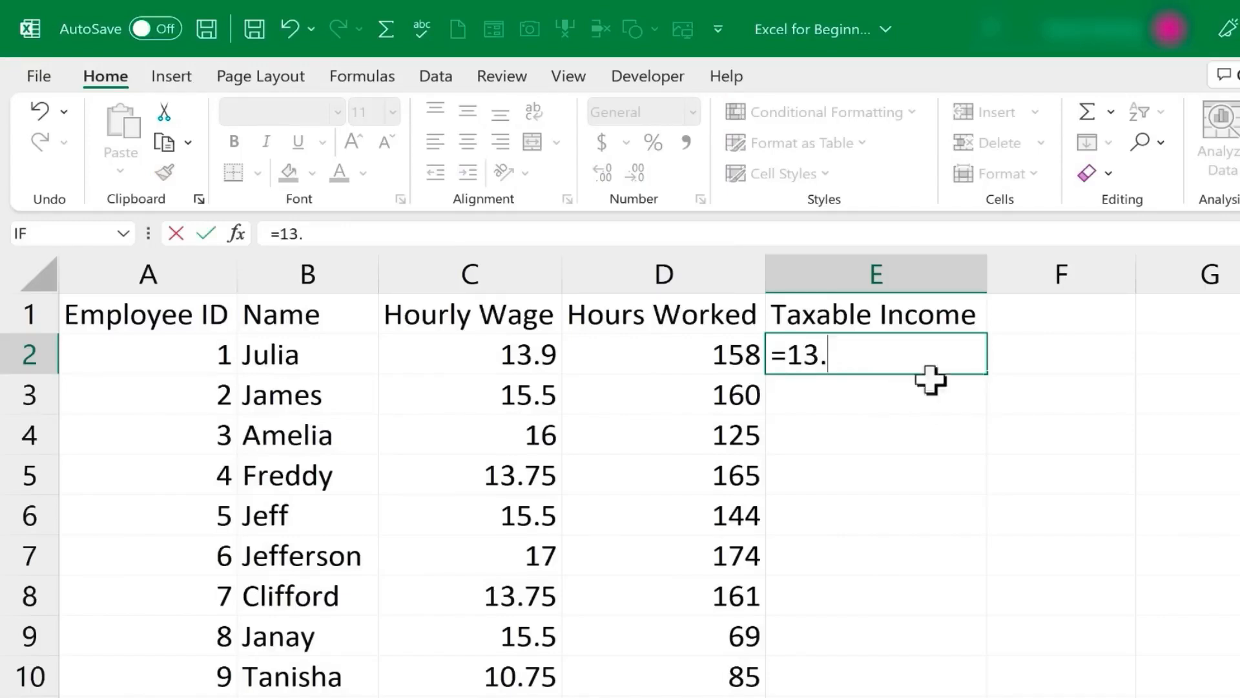
type("9")
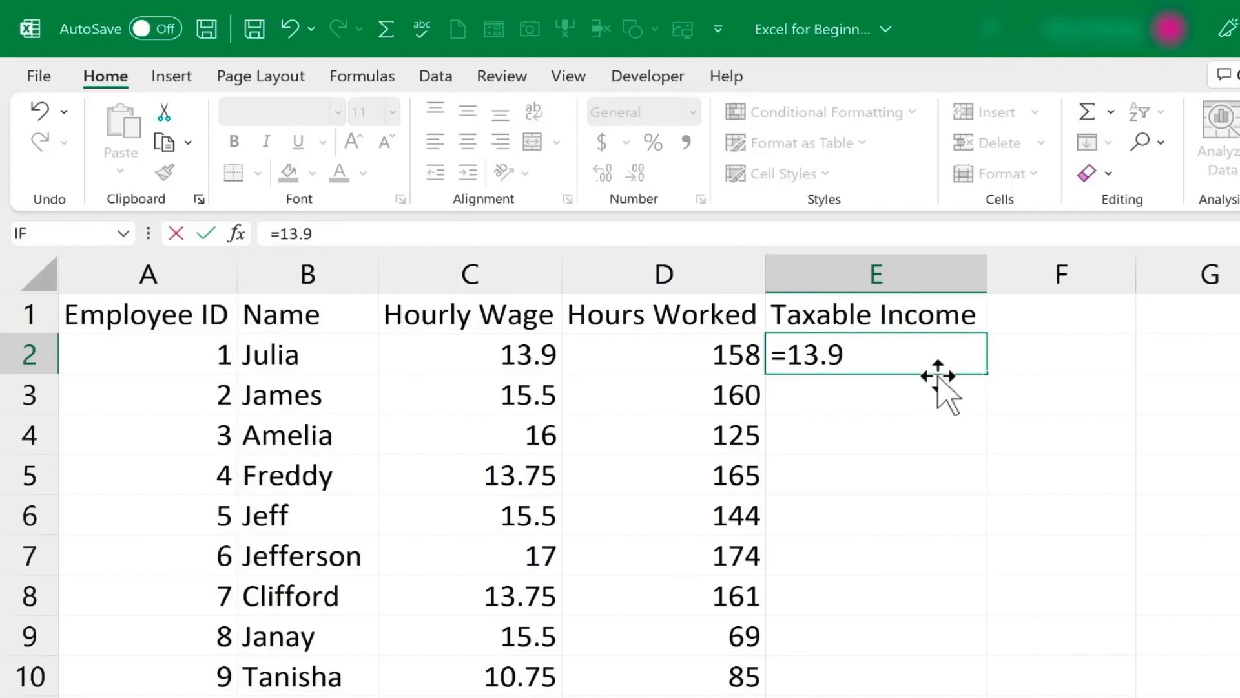
type("*158")
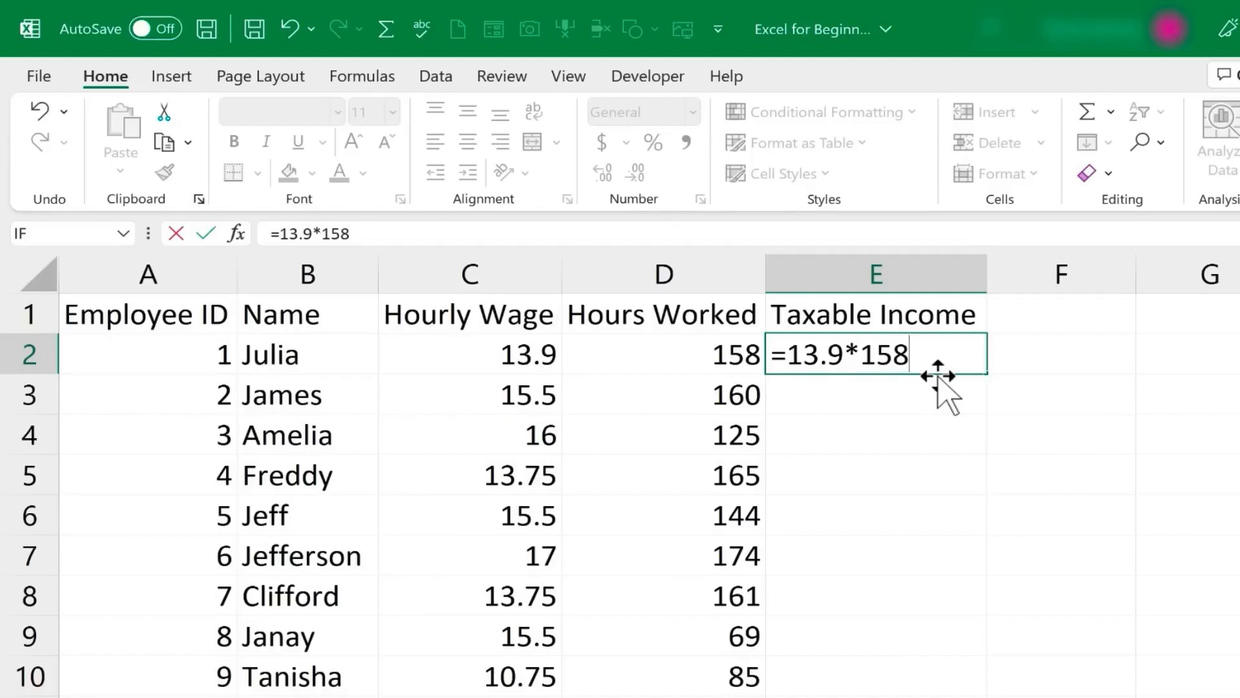
key("Return")
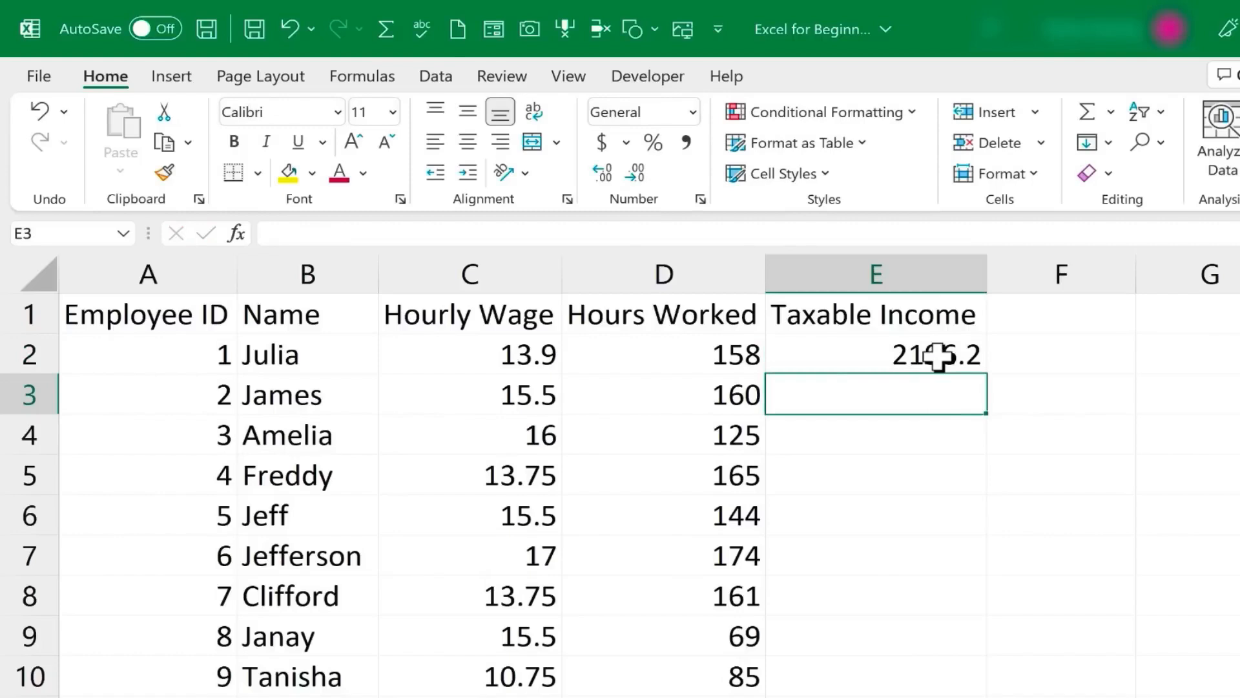
Open the typed-number formula in cell E2 and erase it completely, leaving the cell empty
left_click(967, 362)
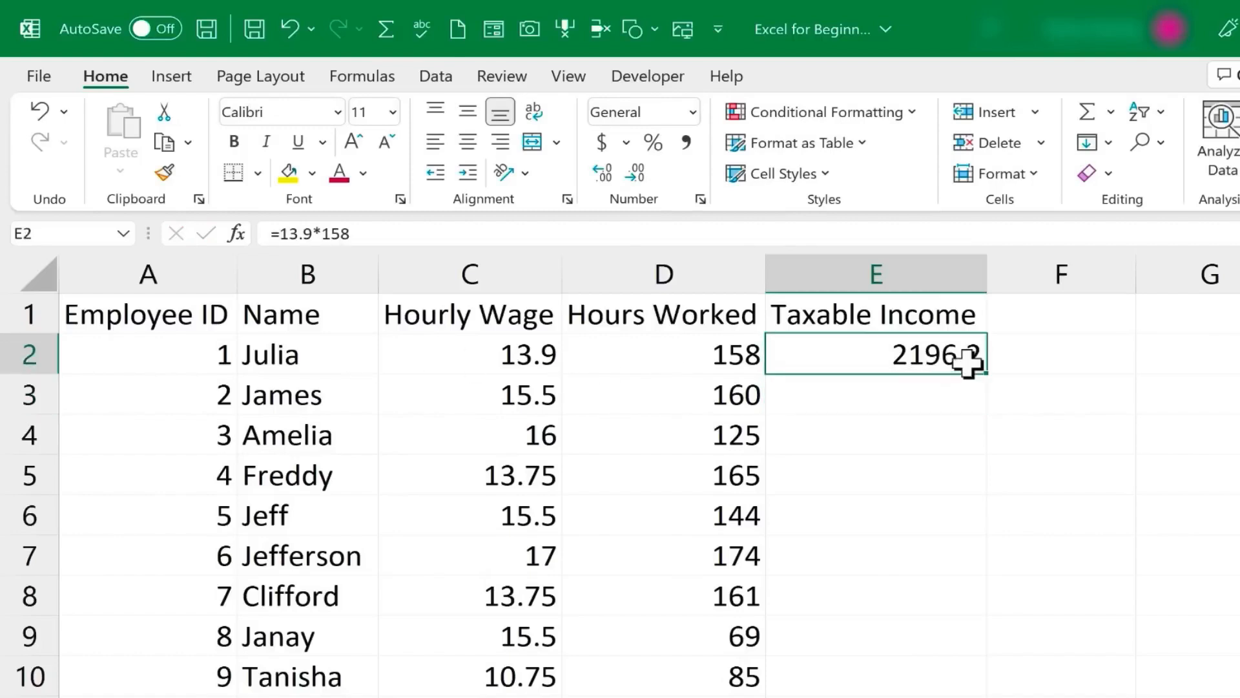
double_click(967, 362)
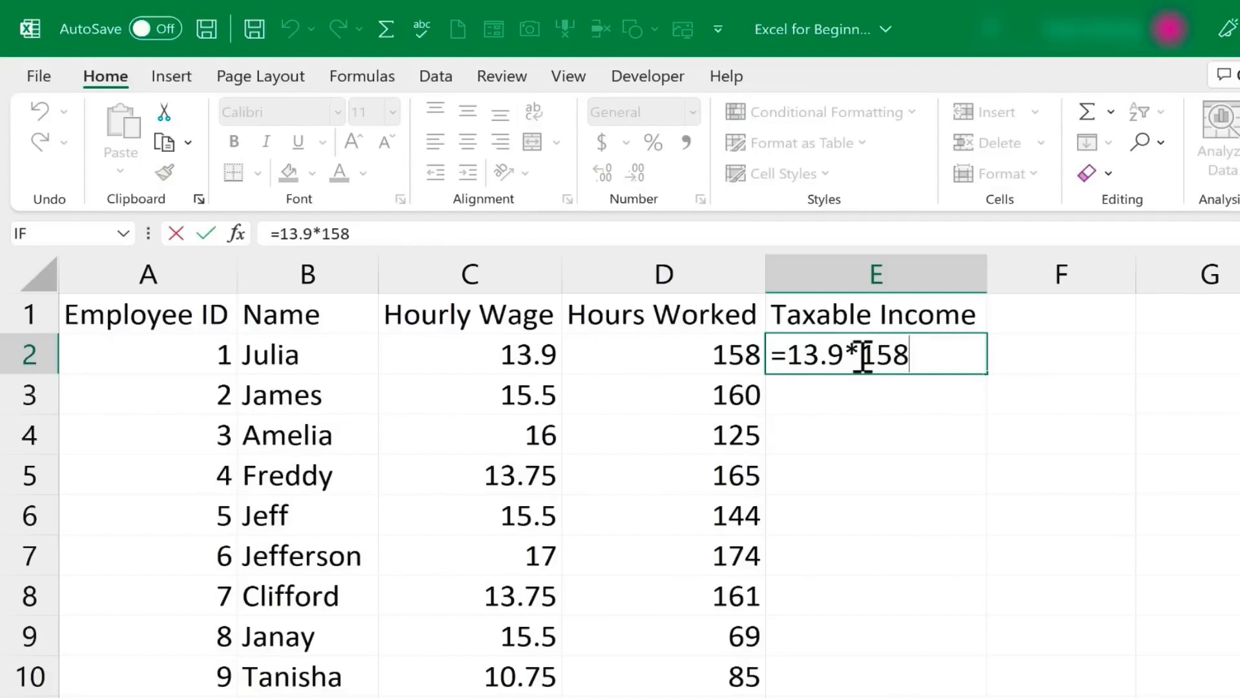
type("/")
key("BackSpace")
key("BackSpace")
key("BackSpace")
key("BackSpace")
key("BackSpace")
key("BackSpace")
key("BackSpace")
key("BackSpace")
key("BackSpace")
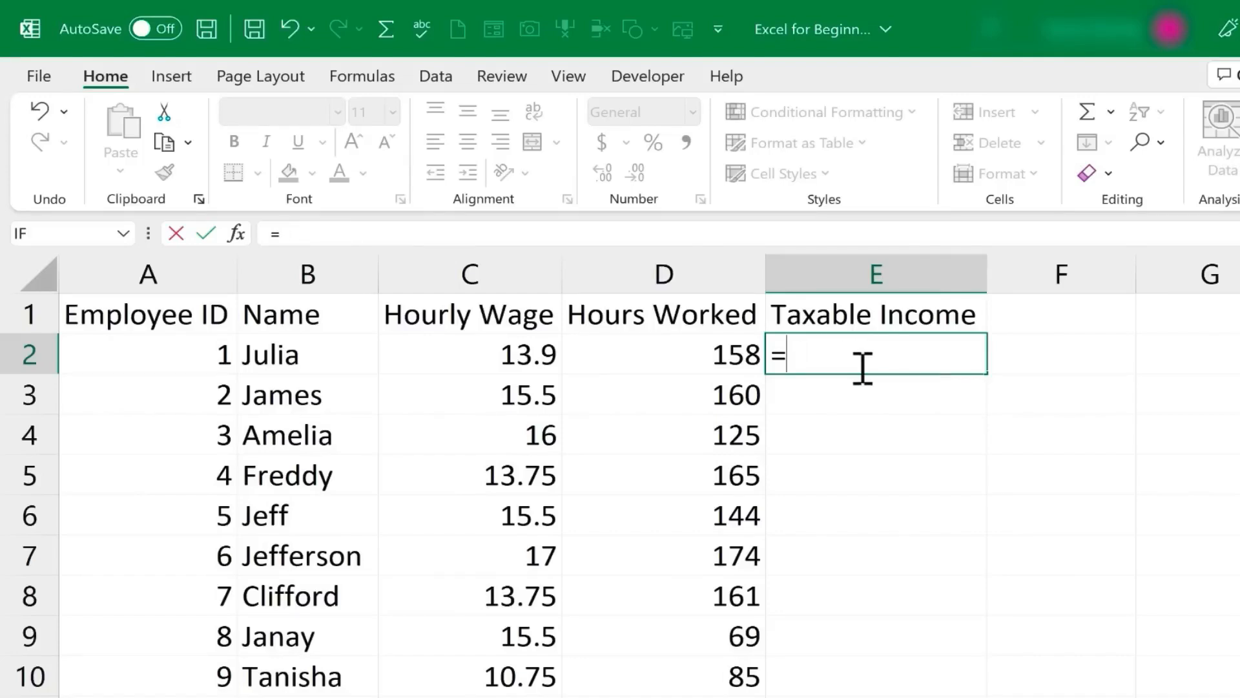
key("BackSpace")
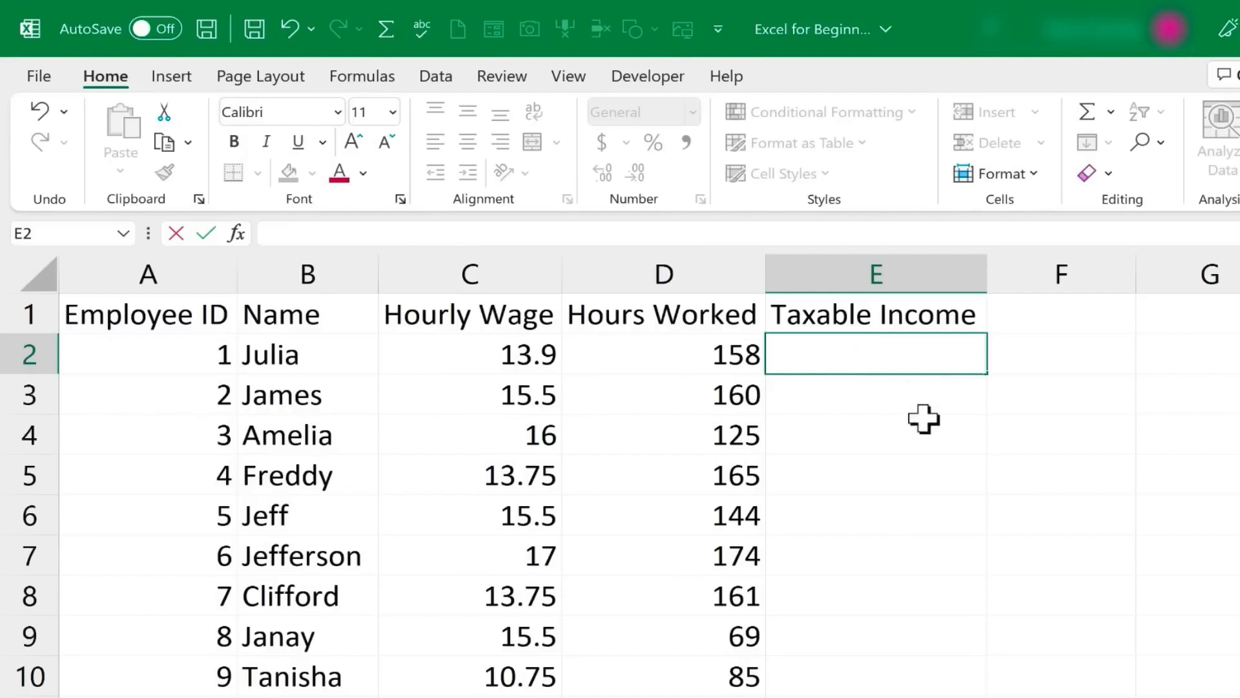
left_click(925, 420)
Calculate the first employee's taxable income in cell E2 with the cell-reference formula =C2*D2
left_click(874, 346)
type("=")
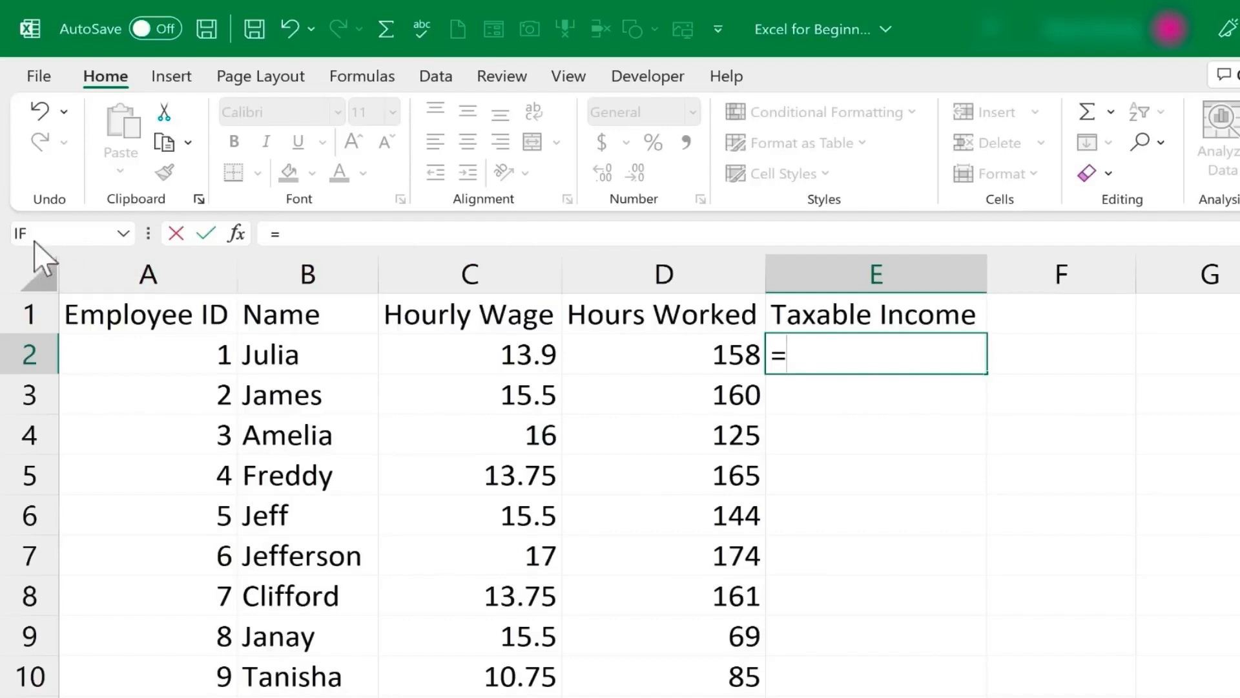
key("Escape")
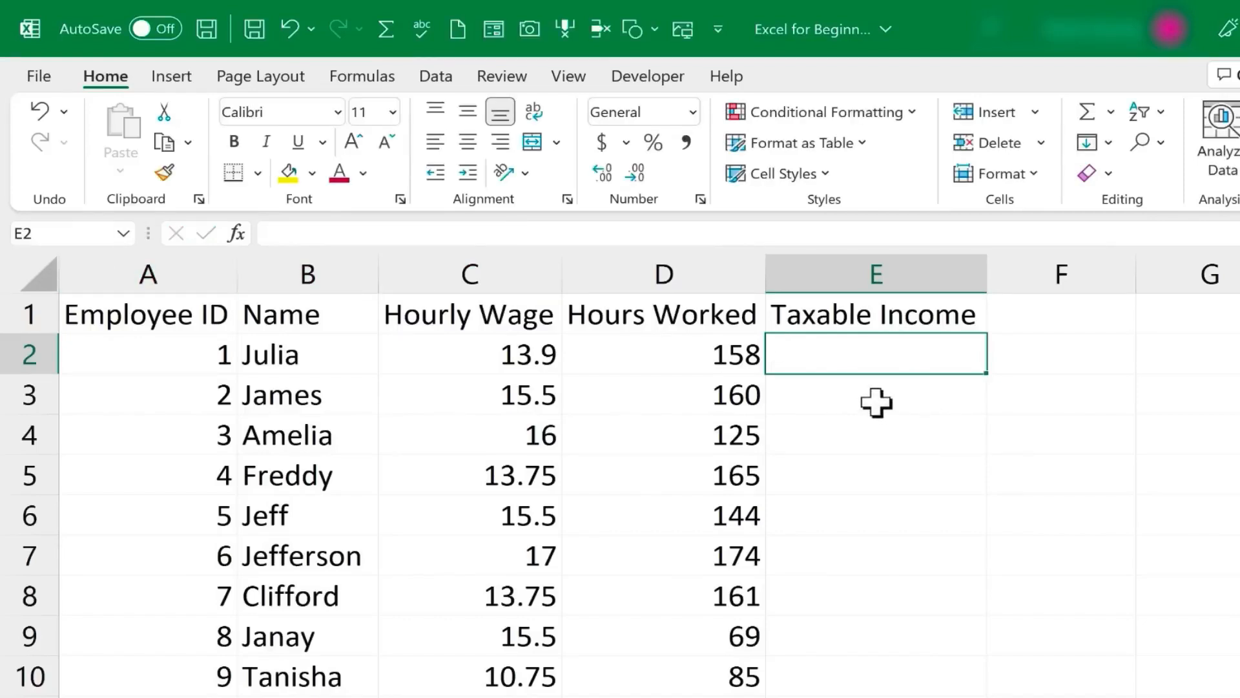
type("=")
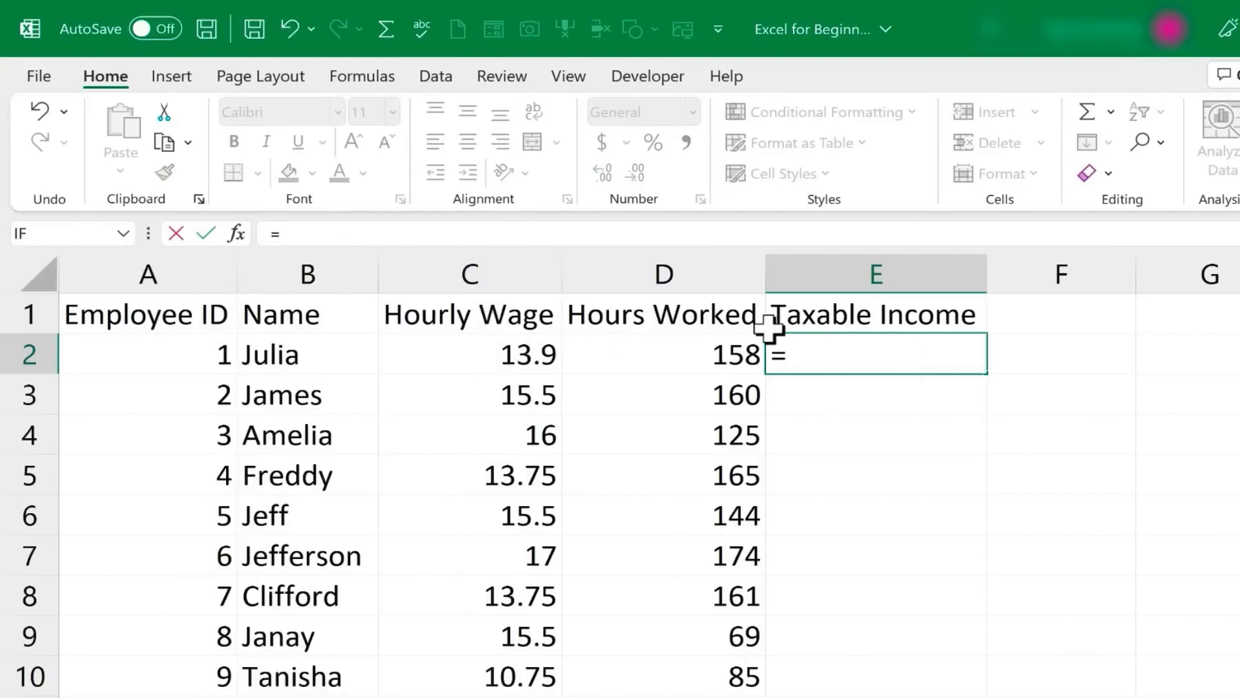
type("c2")
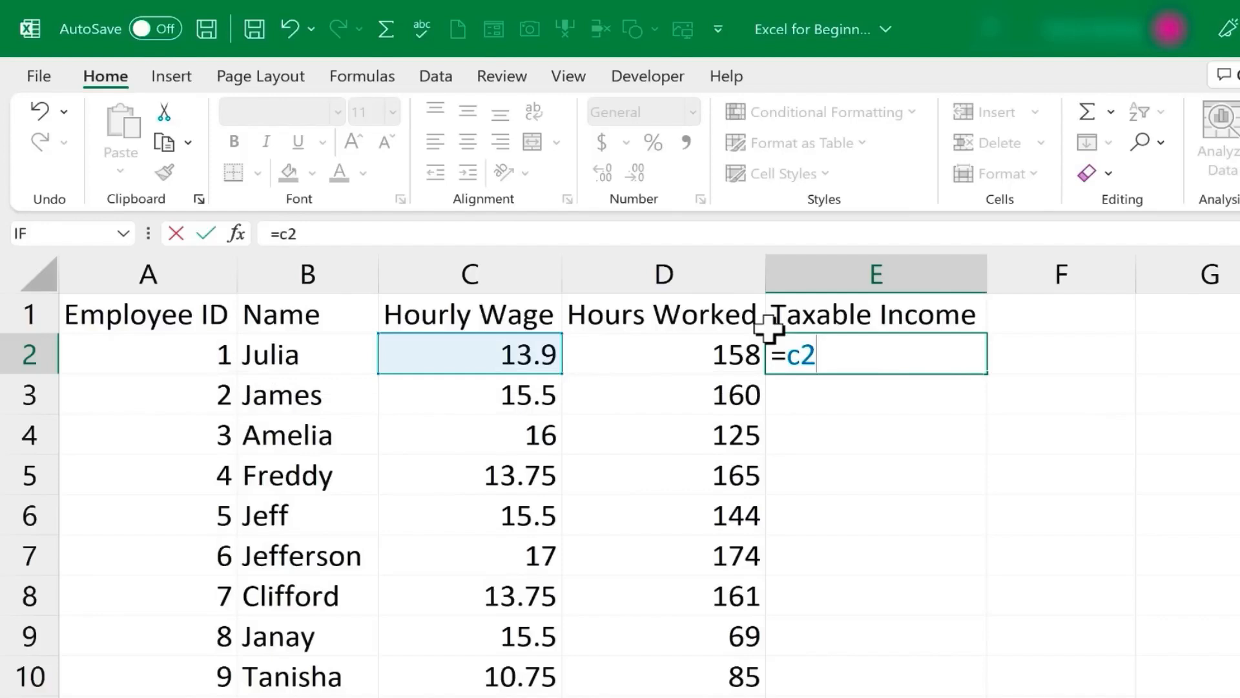
type("*d2")
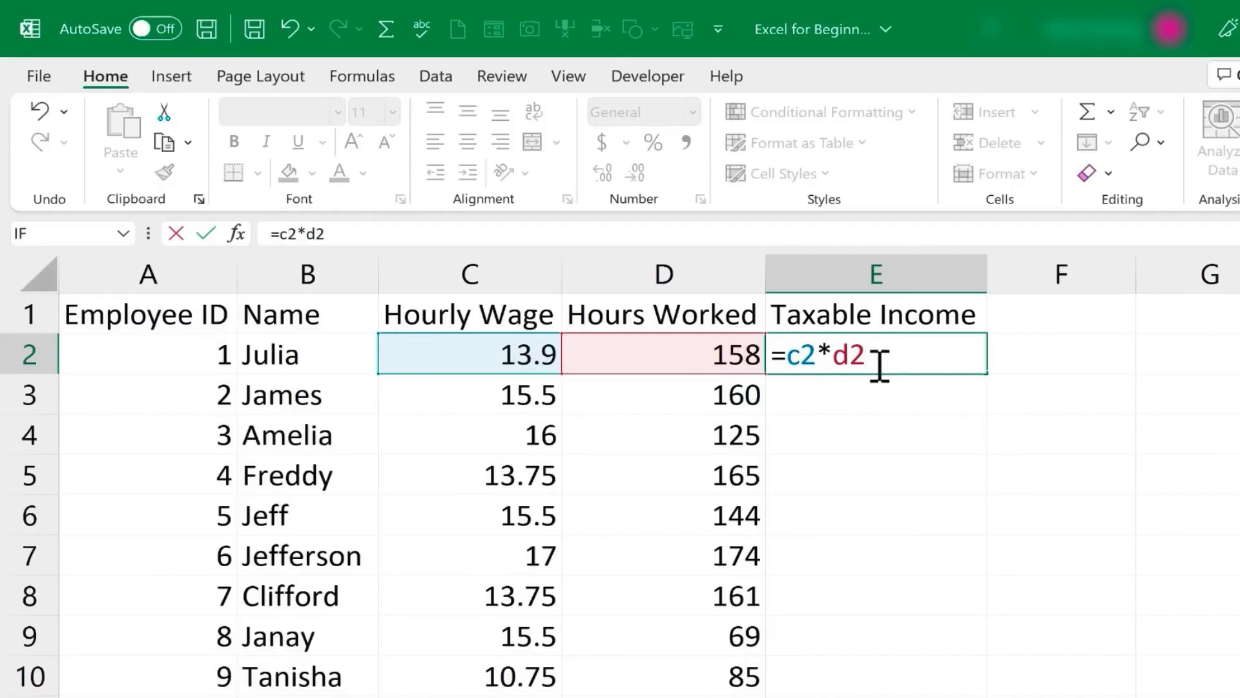
key("Return")
Inspect the cell-reference formula stored in cell E2
left_click(912, 352)
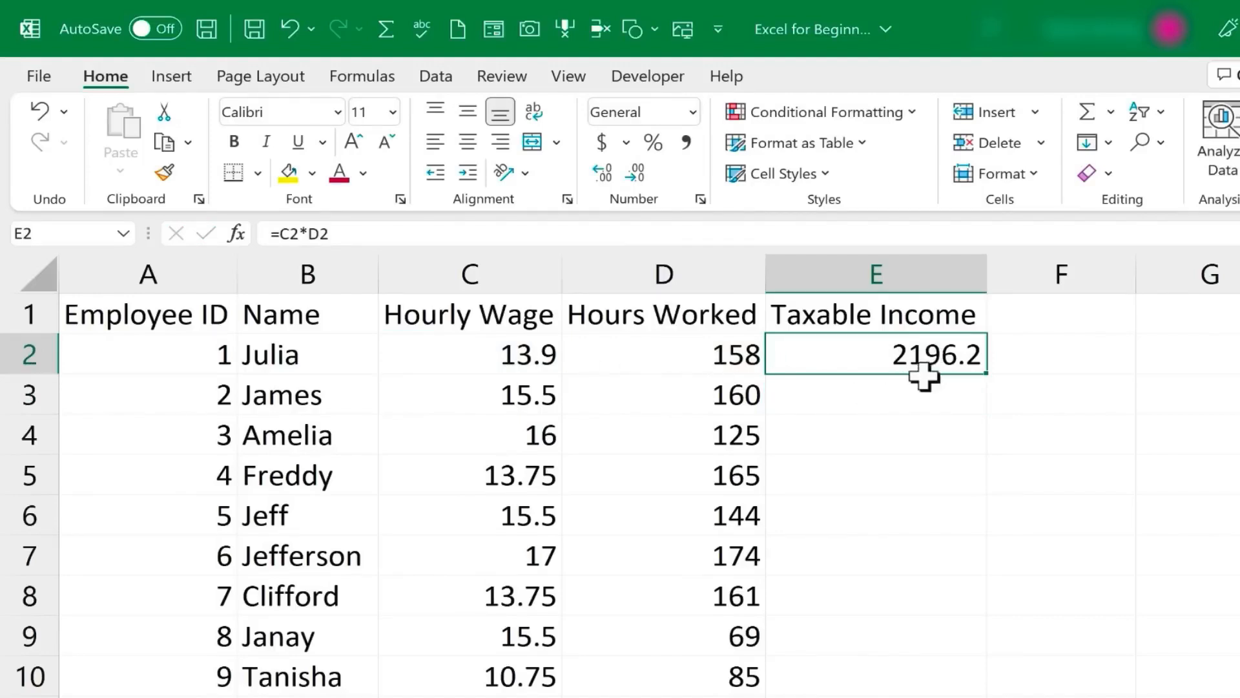
key("Return")
left_click(921, 353)
double_click(930, 353)
Set the first employee's hourly wage in cell C2 to 14.25
left_click(512, 353)
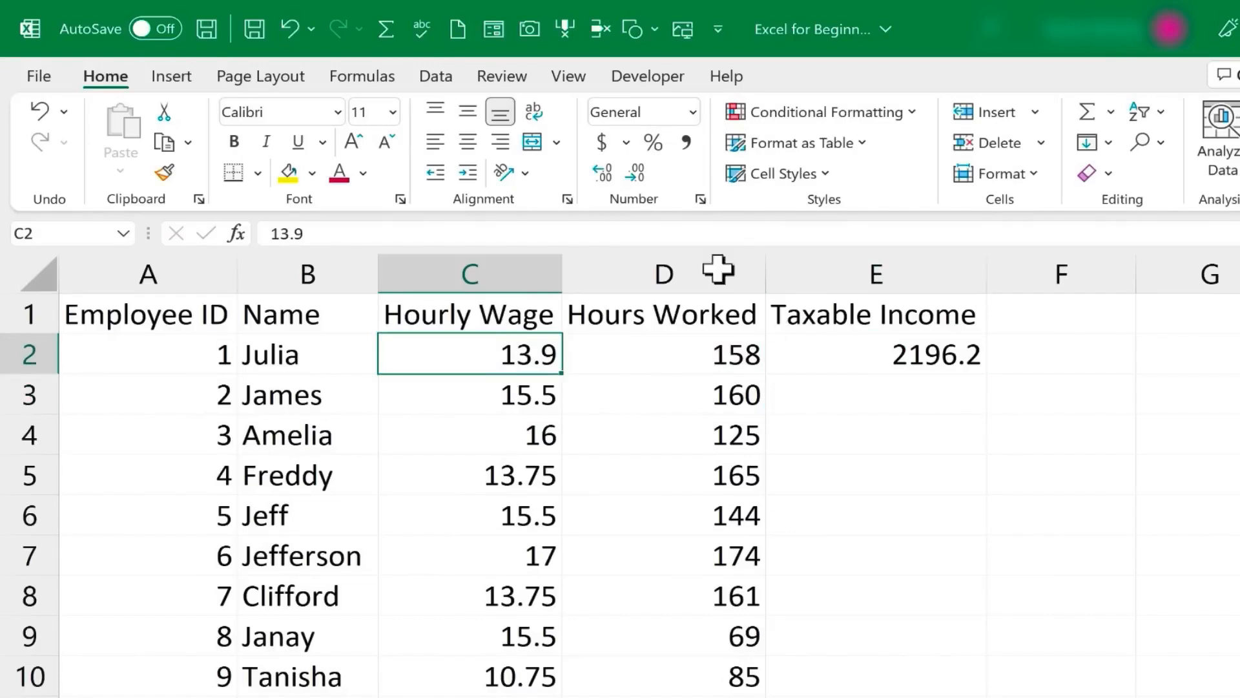
type("1")
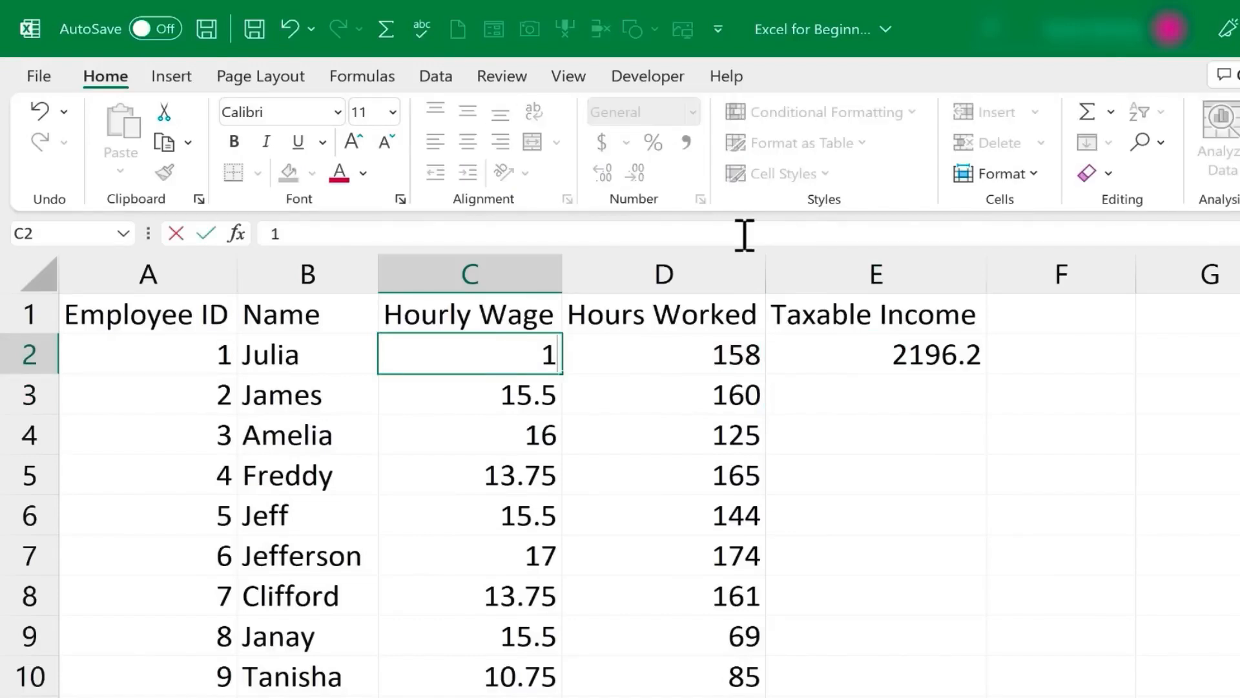
type("4.25")
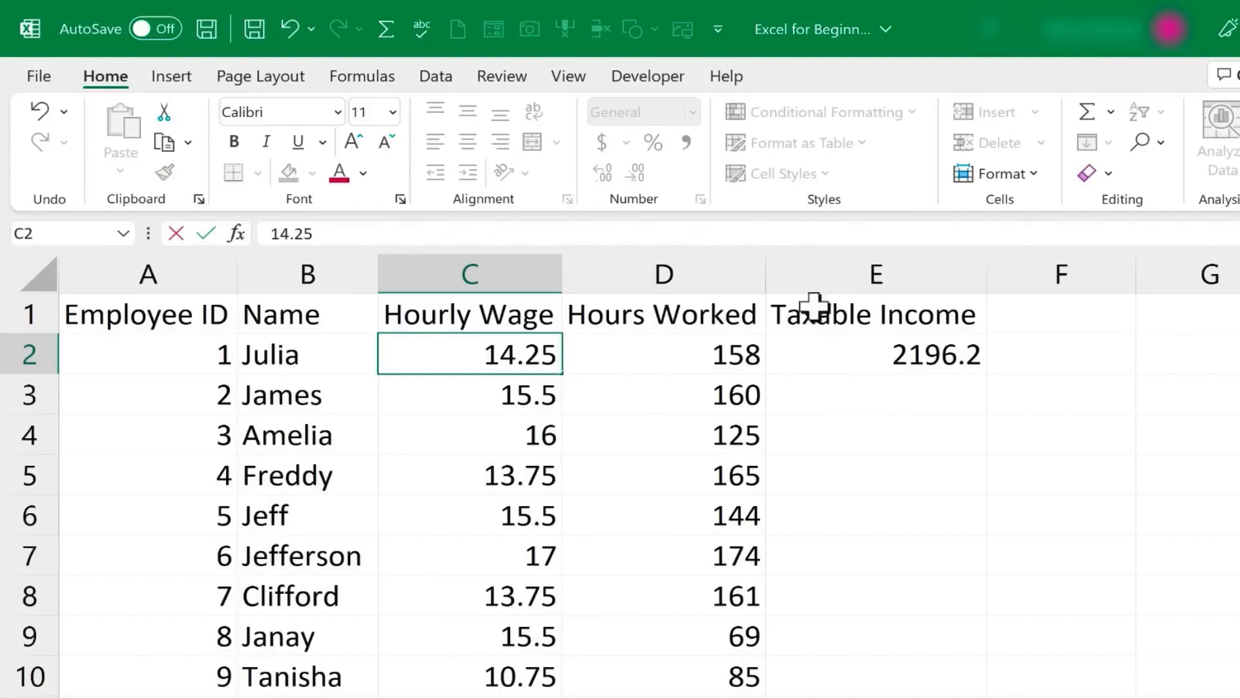
key("Return")
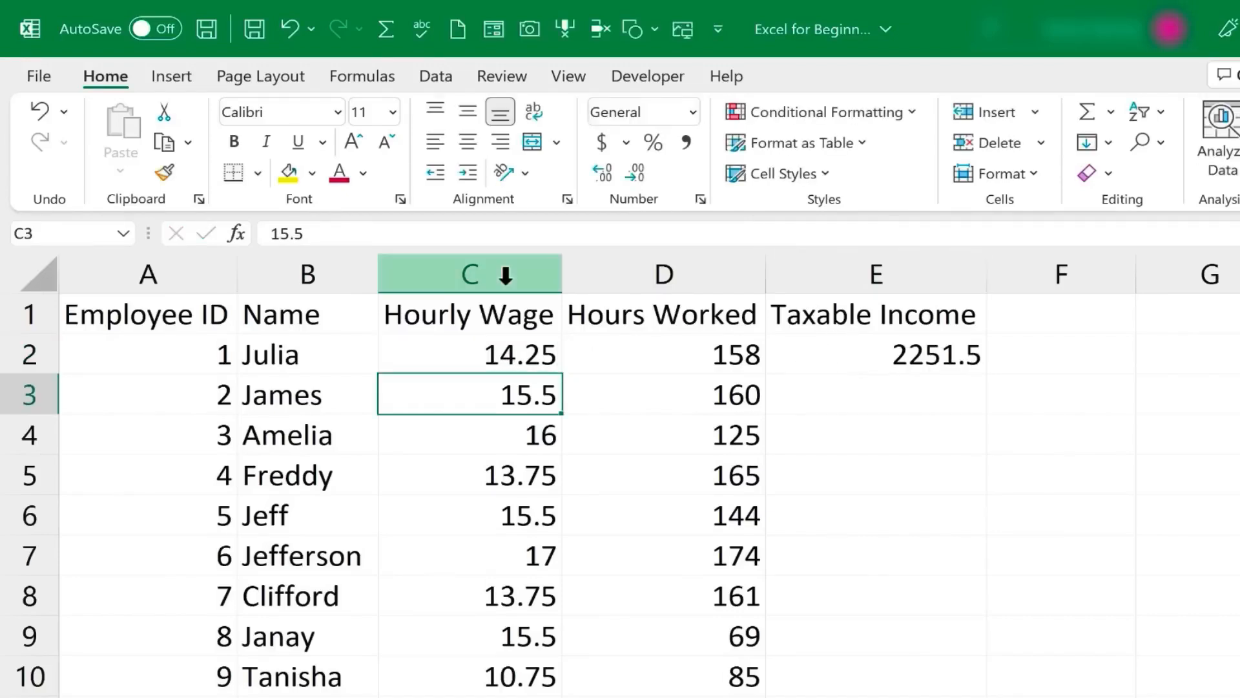
Reopen the taxable income formula in cell E2 to examine its references, and leave the cell without editing it
left_click(901, 356)
double_click(904, 358)
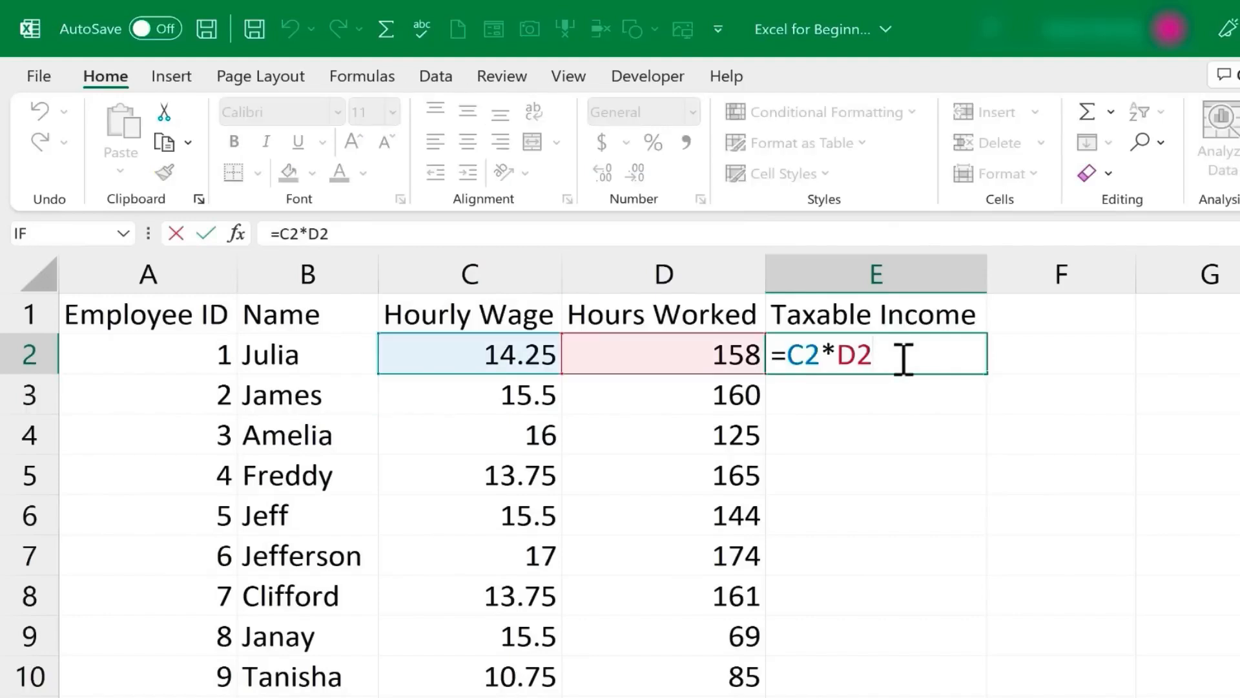
key("Return")
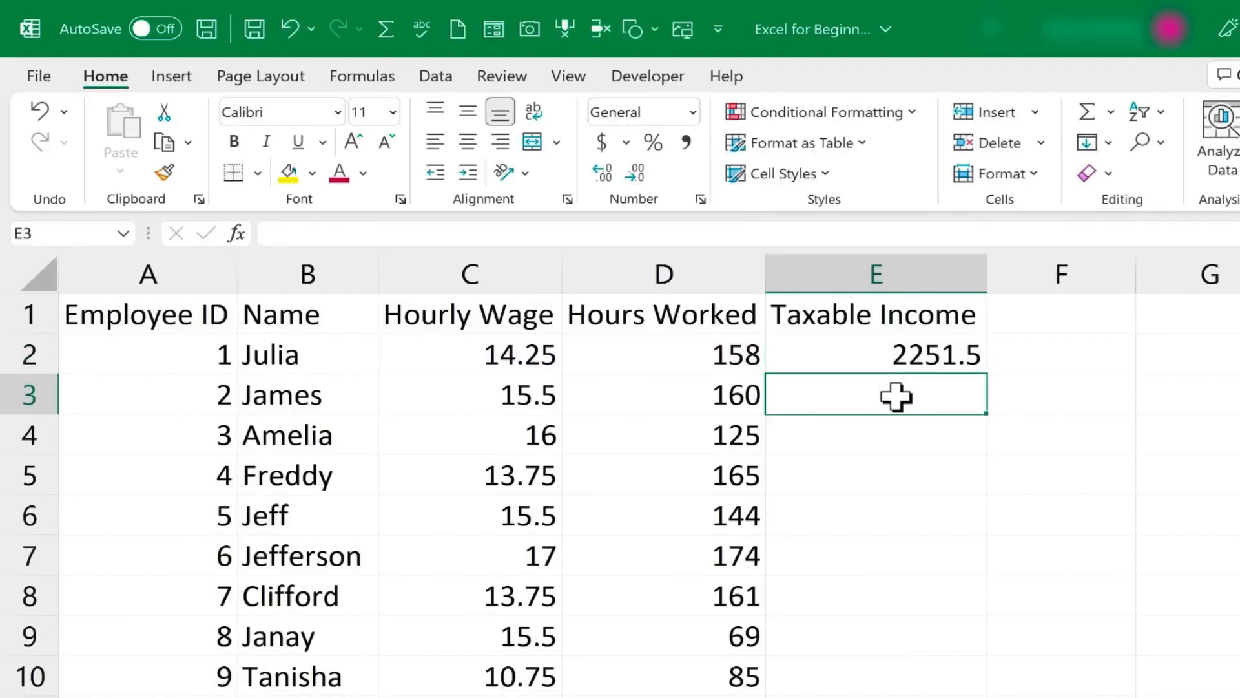
Calculate the second employee's taxable income in cell E3 with the cell-reference formula =C3*D3
type("=")
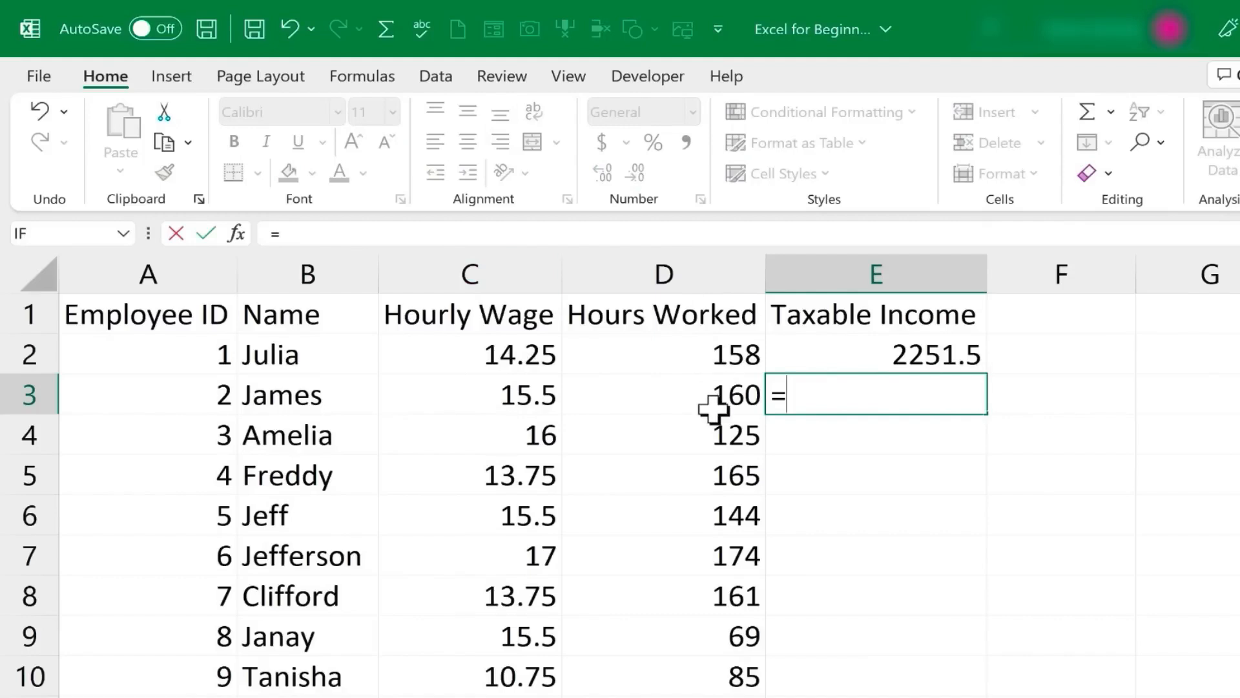
left_click(497, 396)
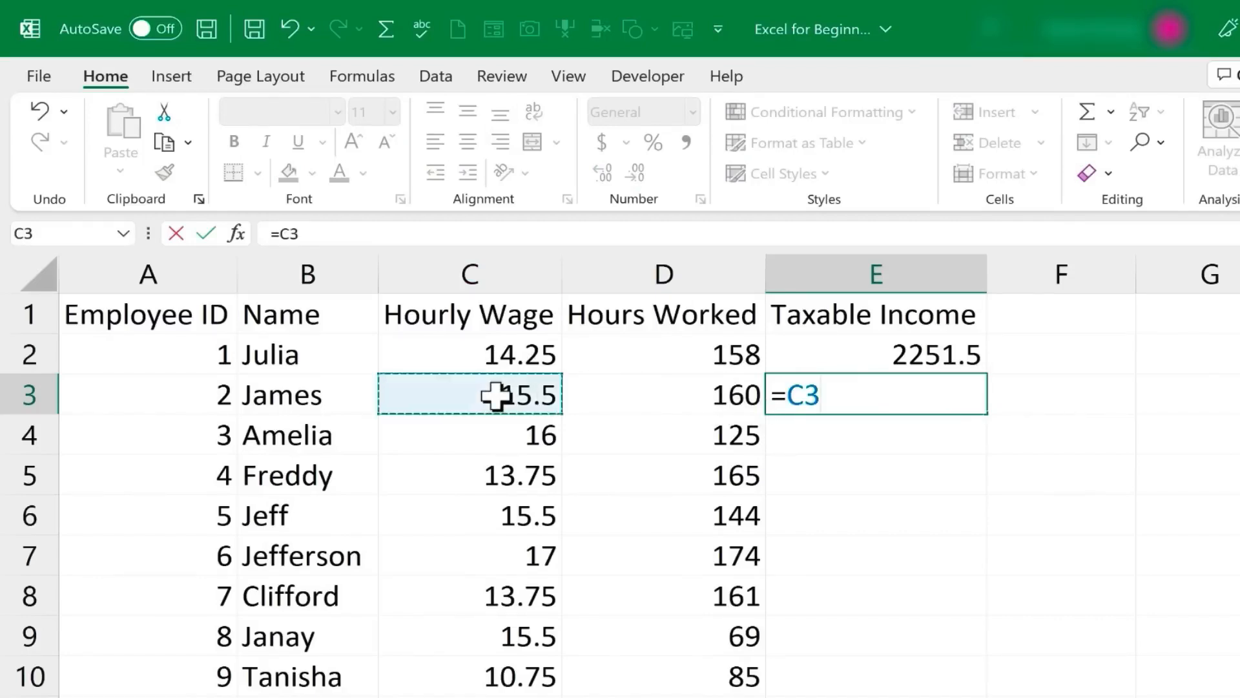
type("*")
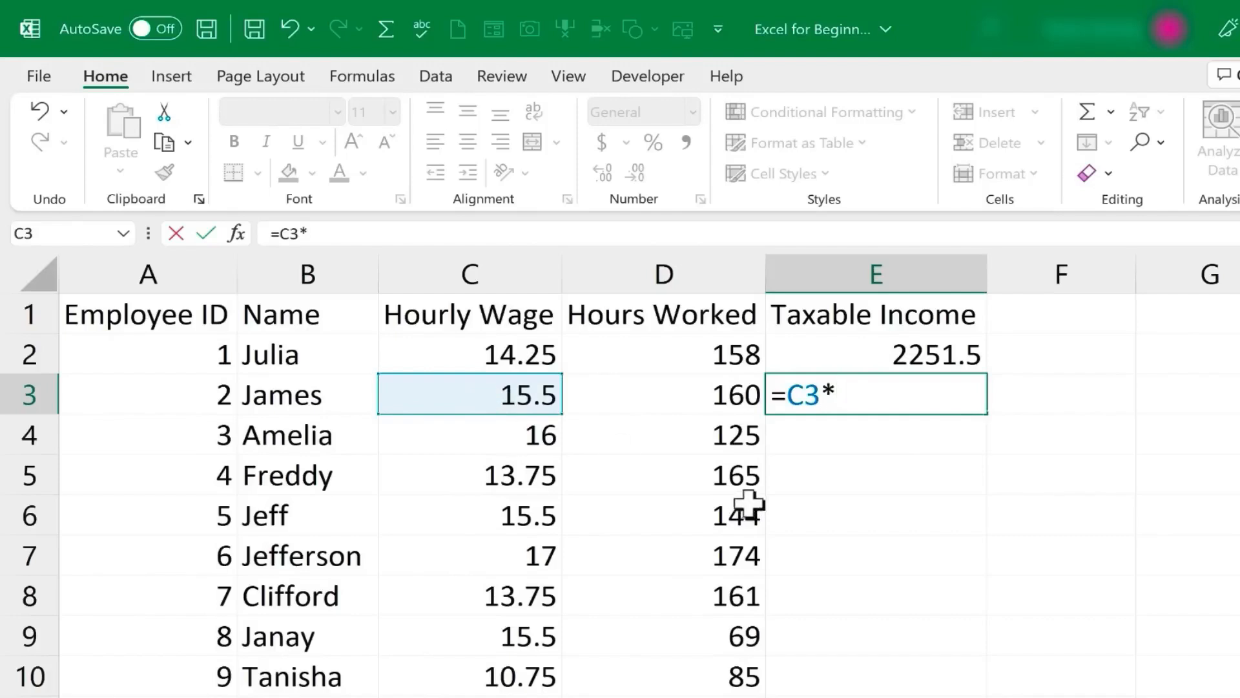
left_click(662, 399)
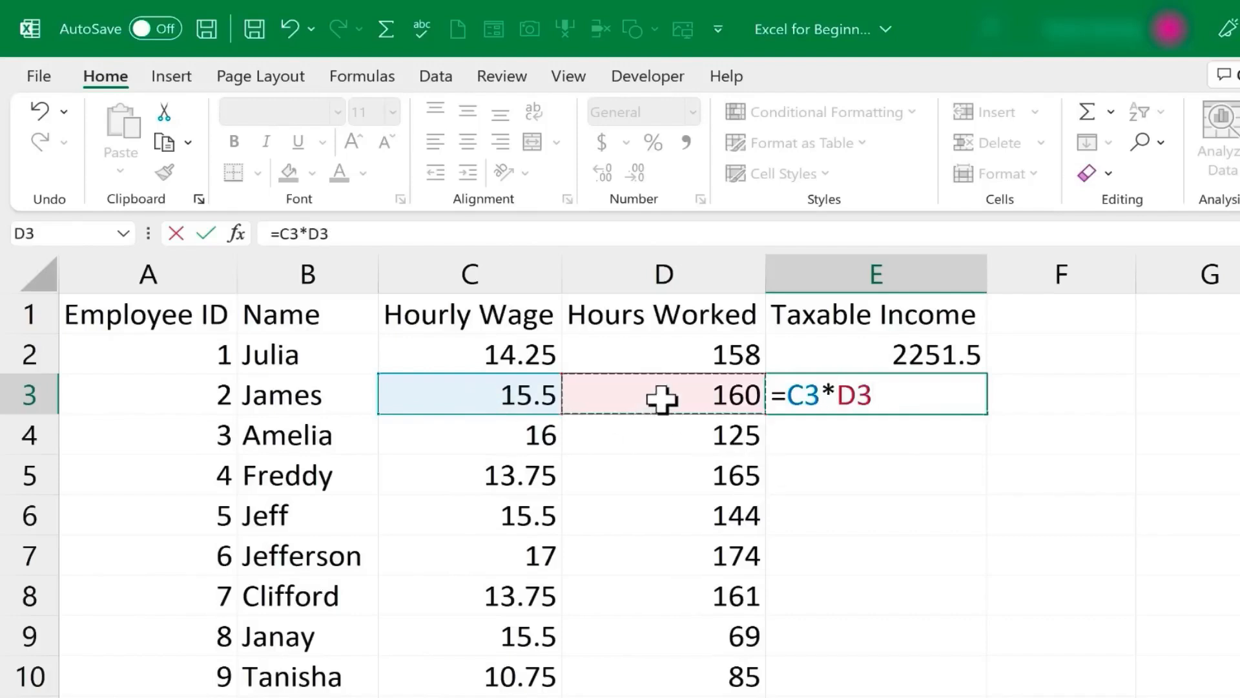
key("Return")
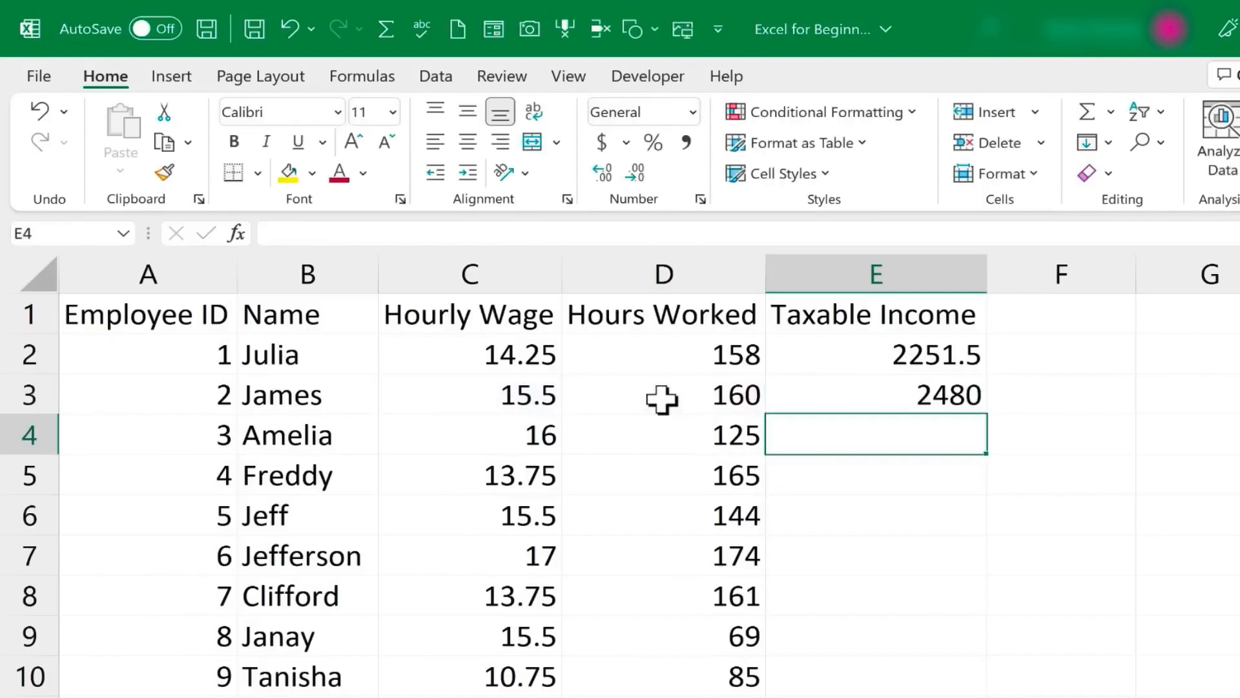
Compare the taxable income formulas in cells E2 and E3 and the wage and hours cells each one references
left_click(877, 396)
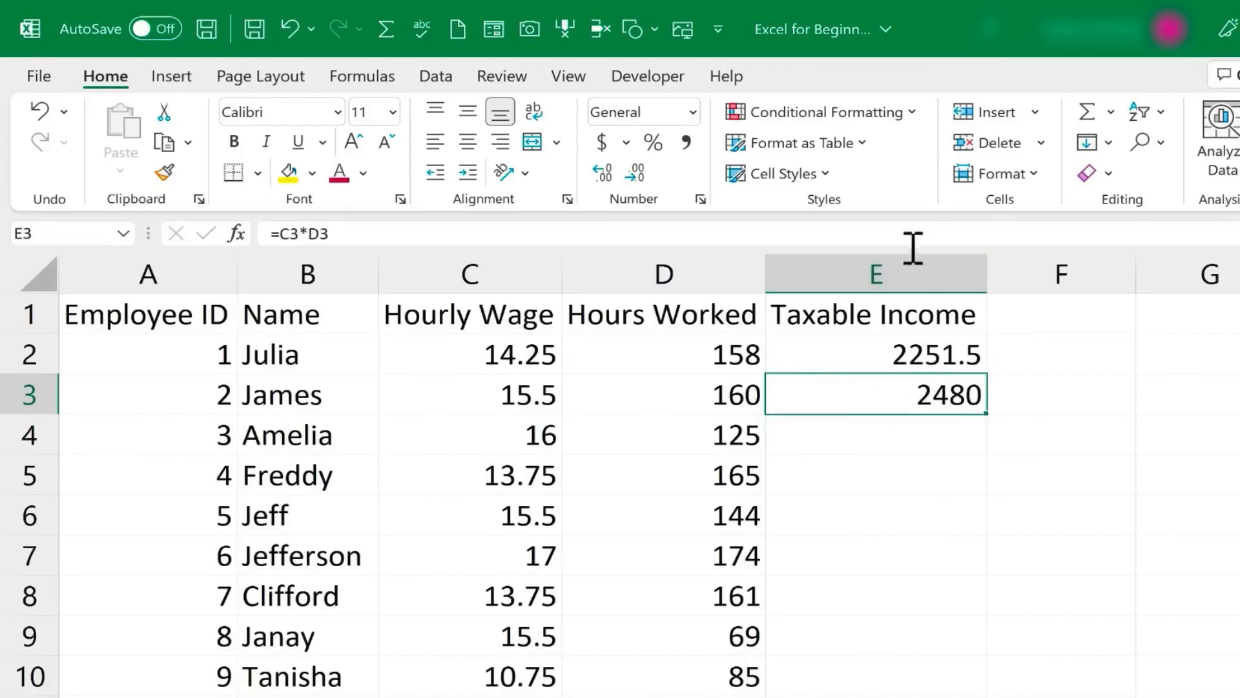
left_click(930, 355)
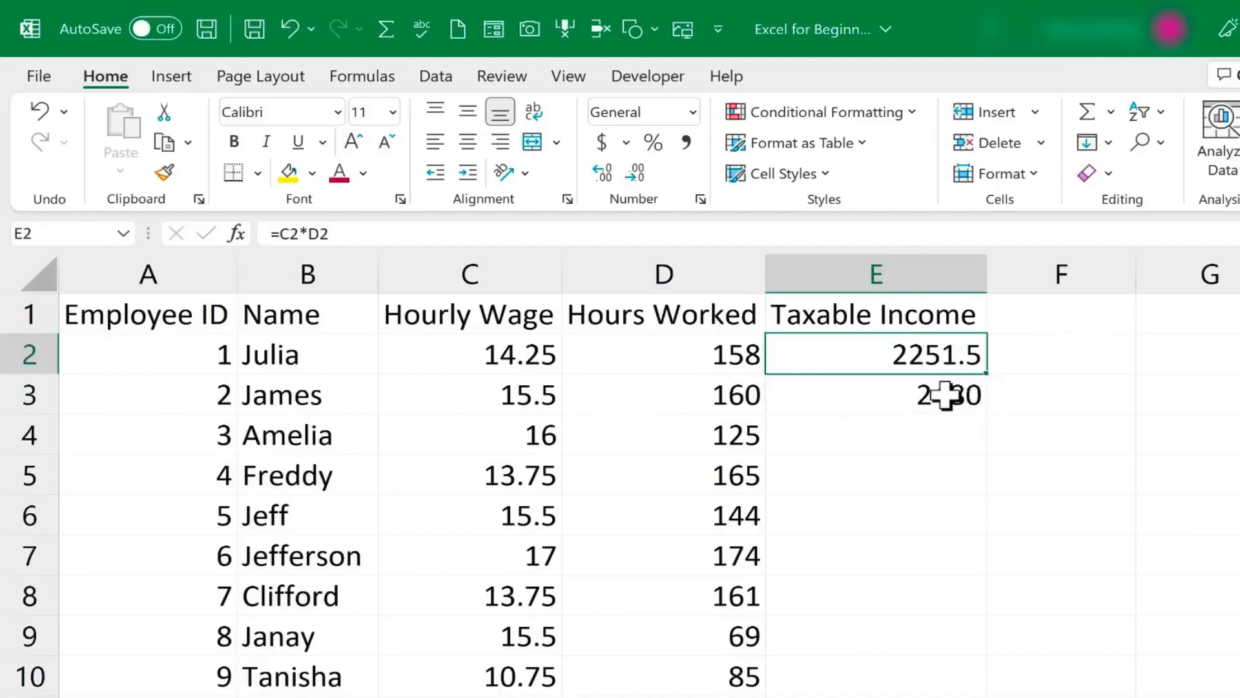
left_click(945, 395)
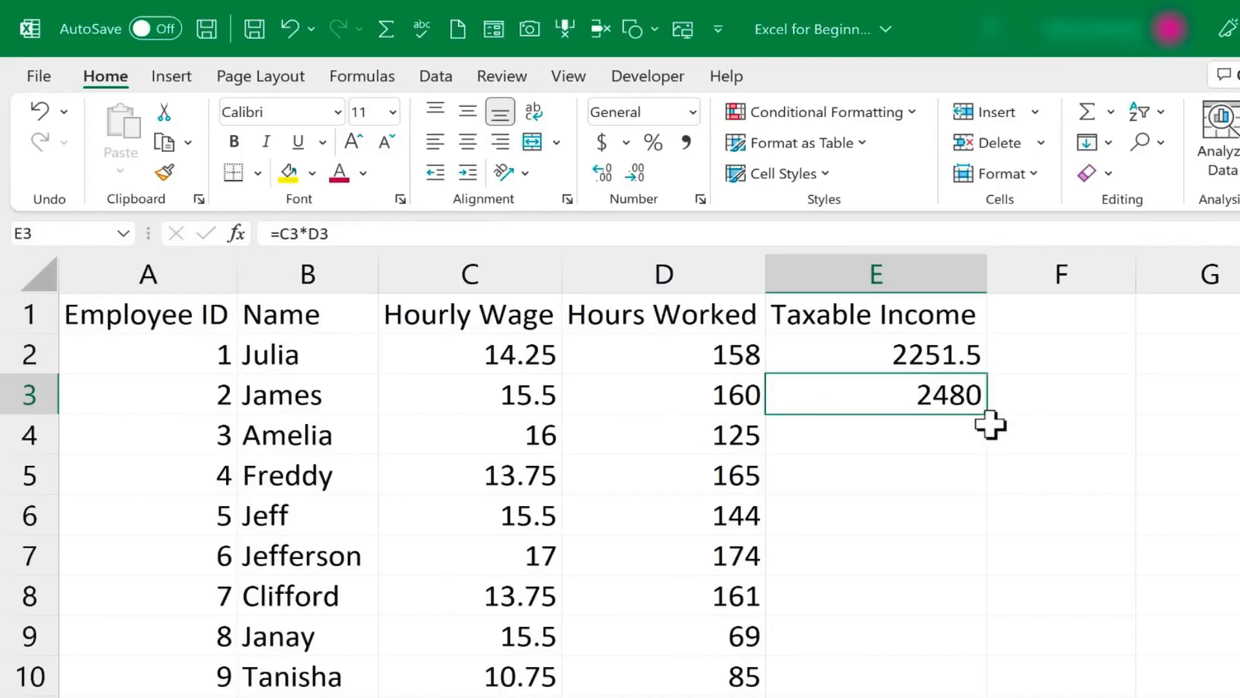
double_click(936, 349)
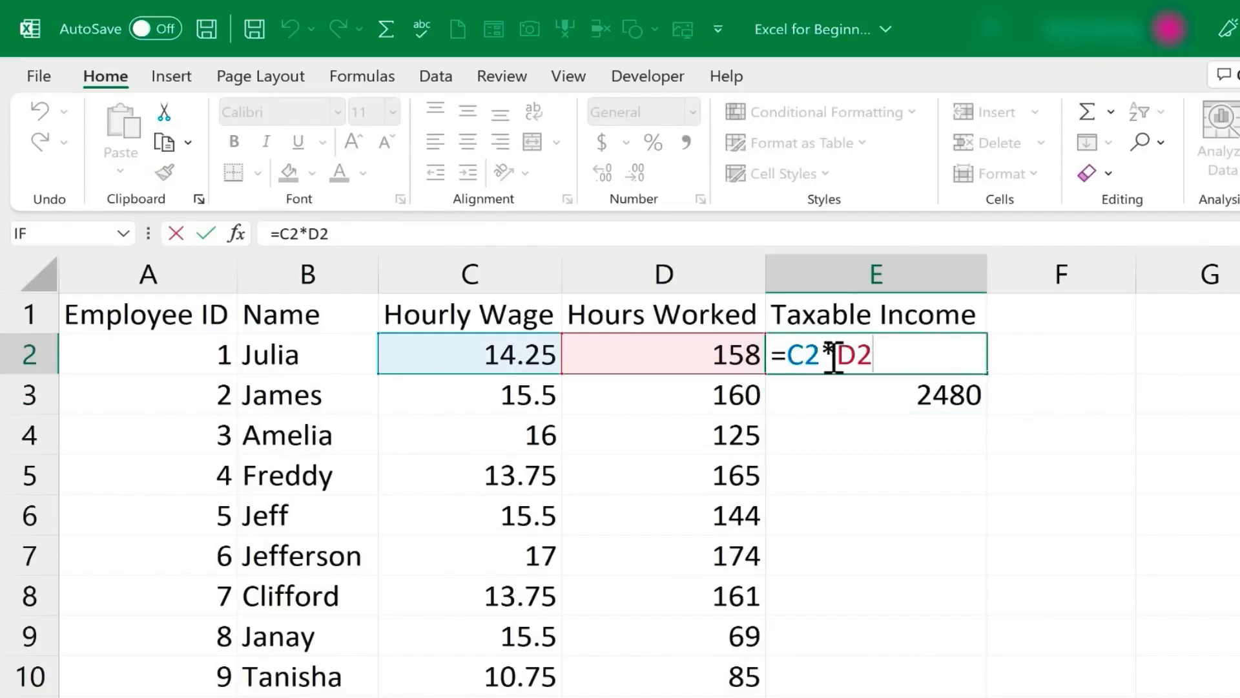
key("Escape")
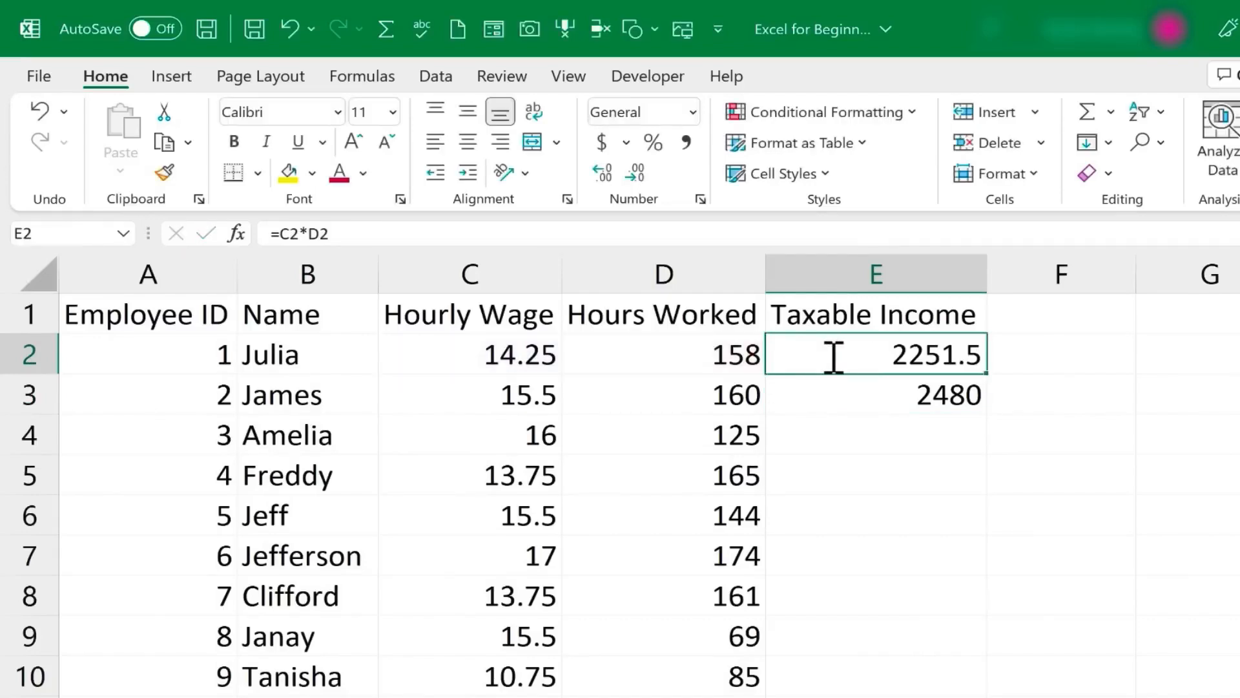
double_click(943, 401)
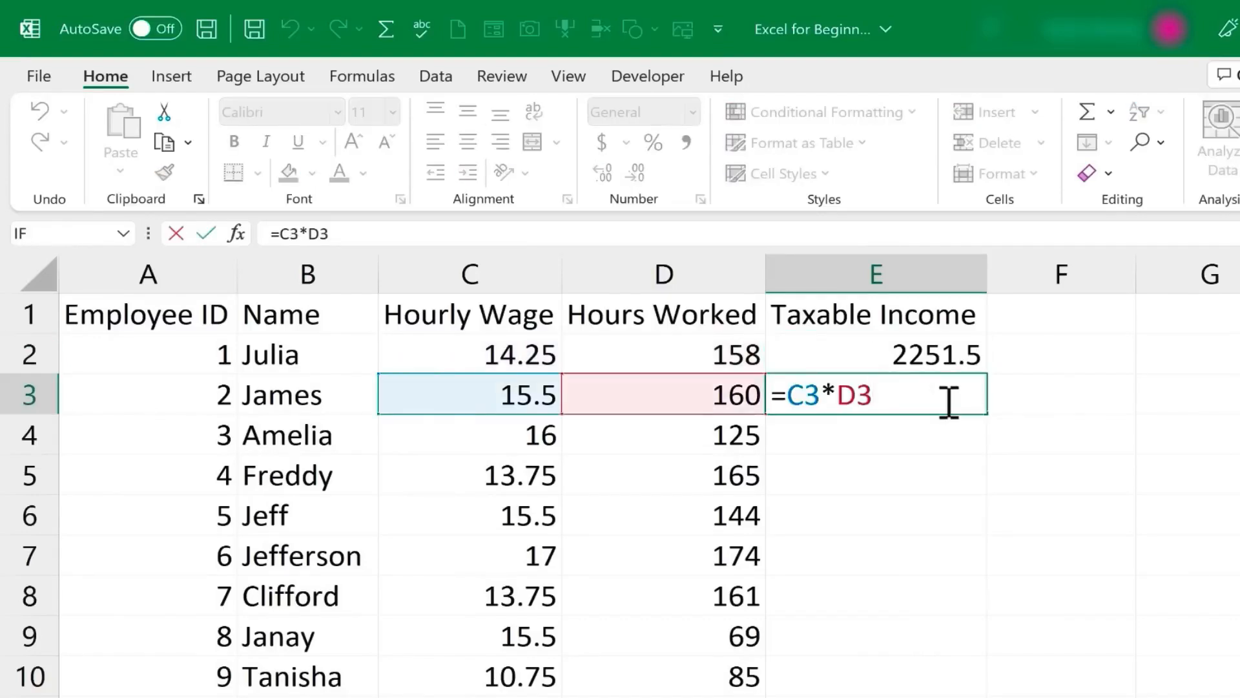
key("Escape")
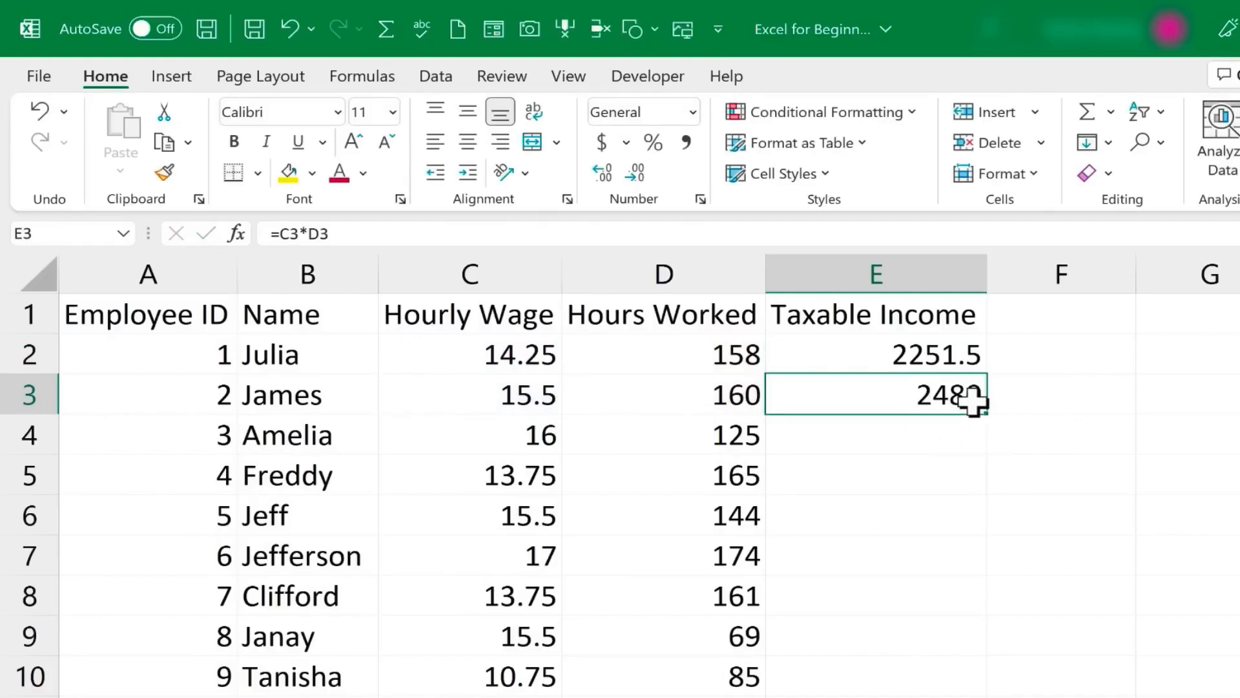
double_click(943, 401)
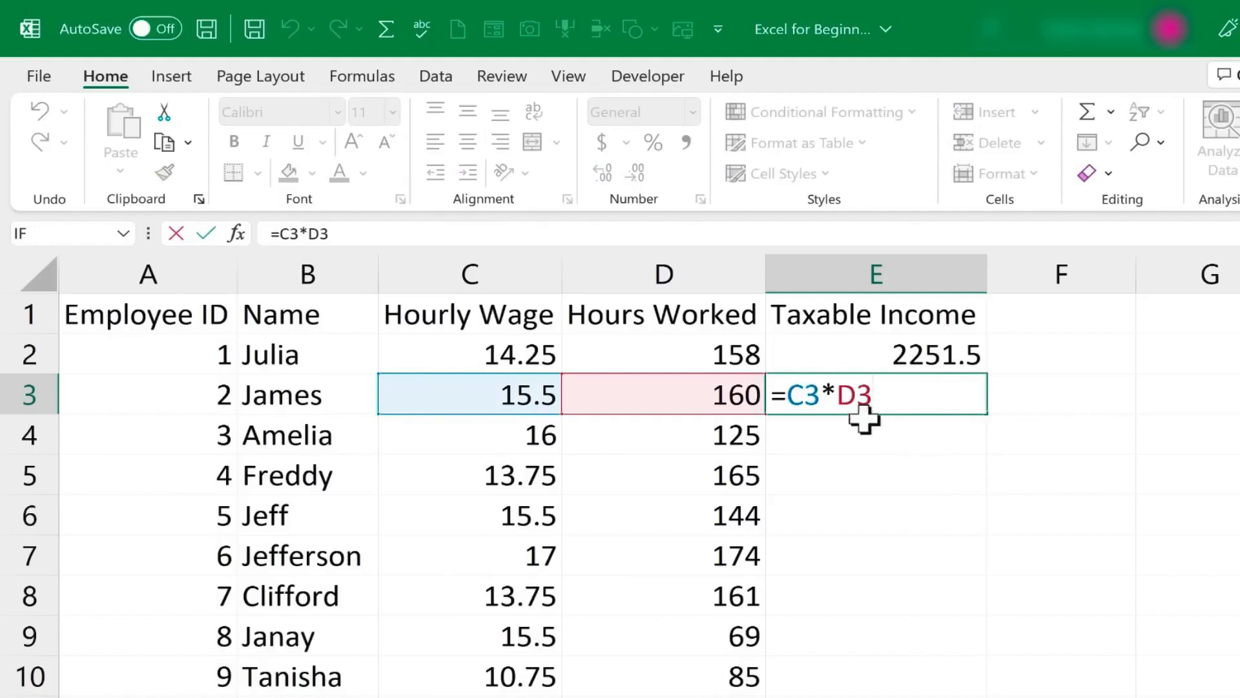
double_click(947, 354)
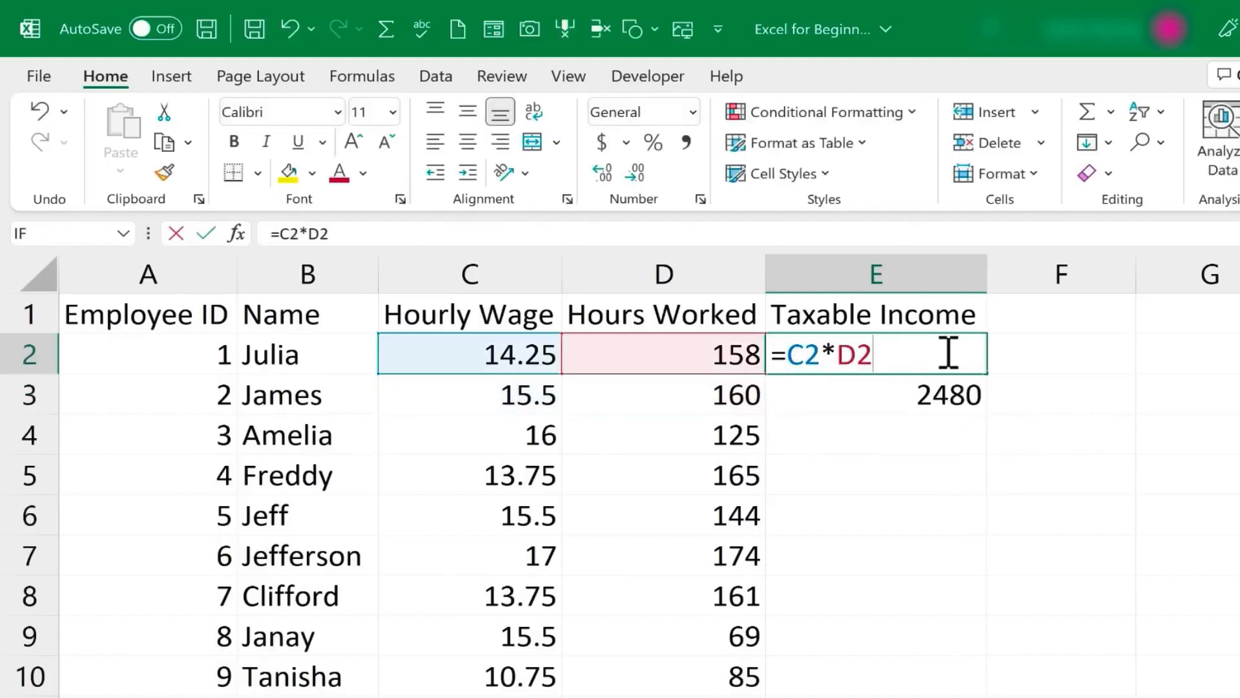
double_click(911, 392)
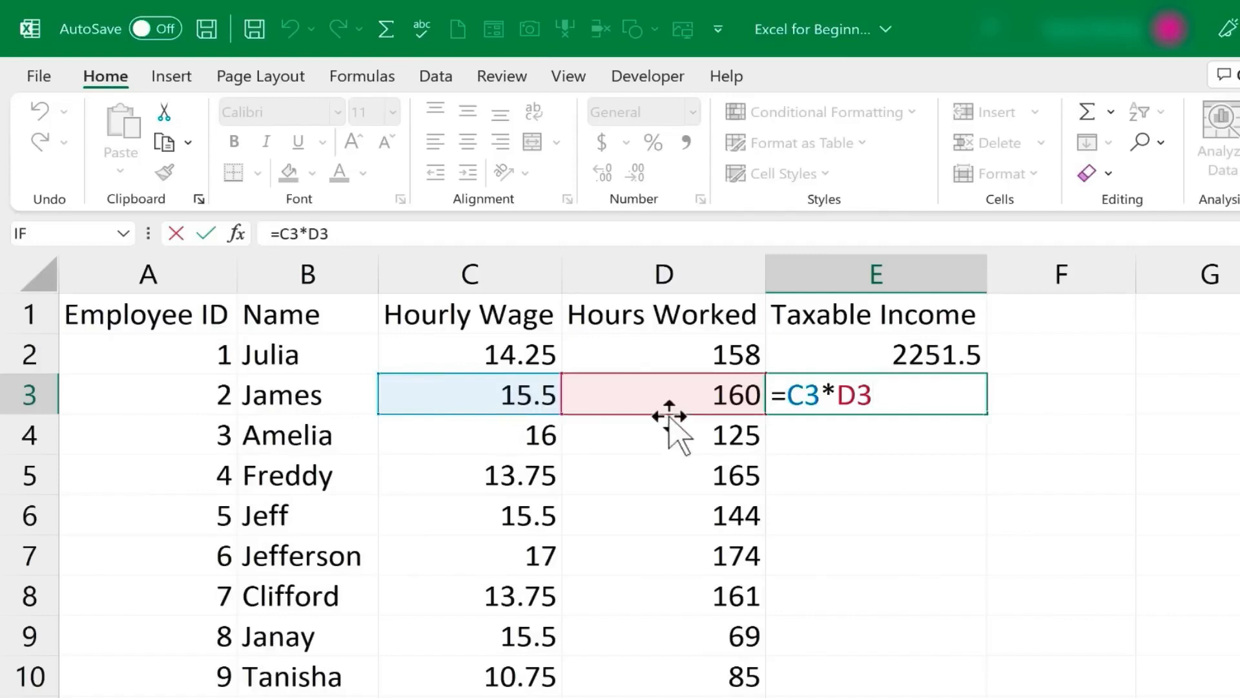
key("ctrl+Return")
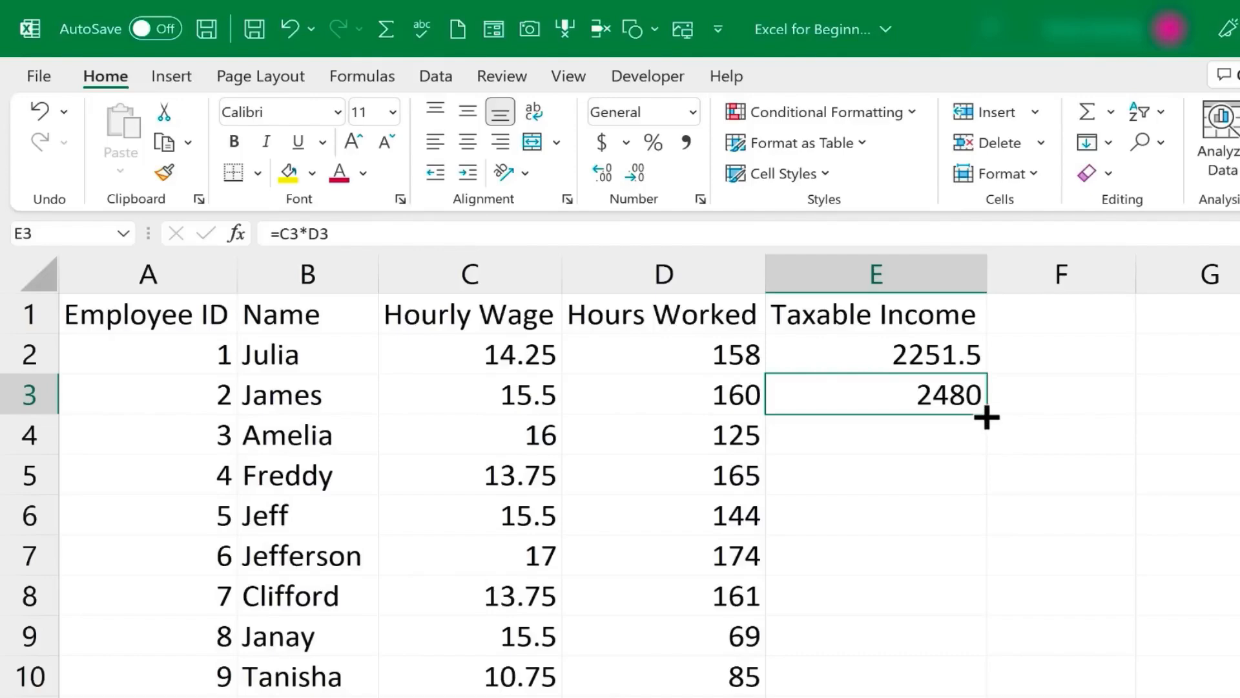
Fill the taxable income formula from cell E3 down the column through the last employee in row 71
left_click_drag(986, 414, 971, 681)
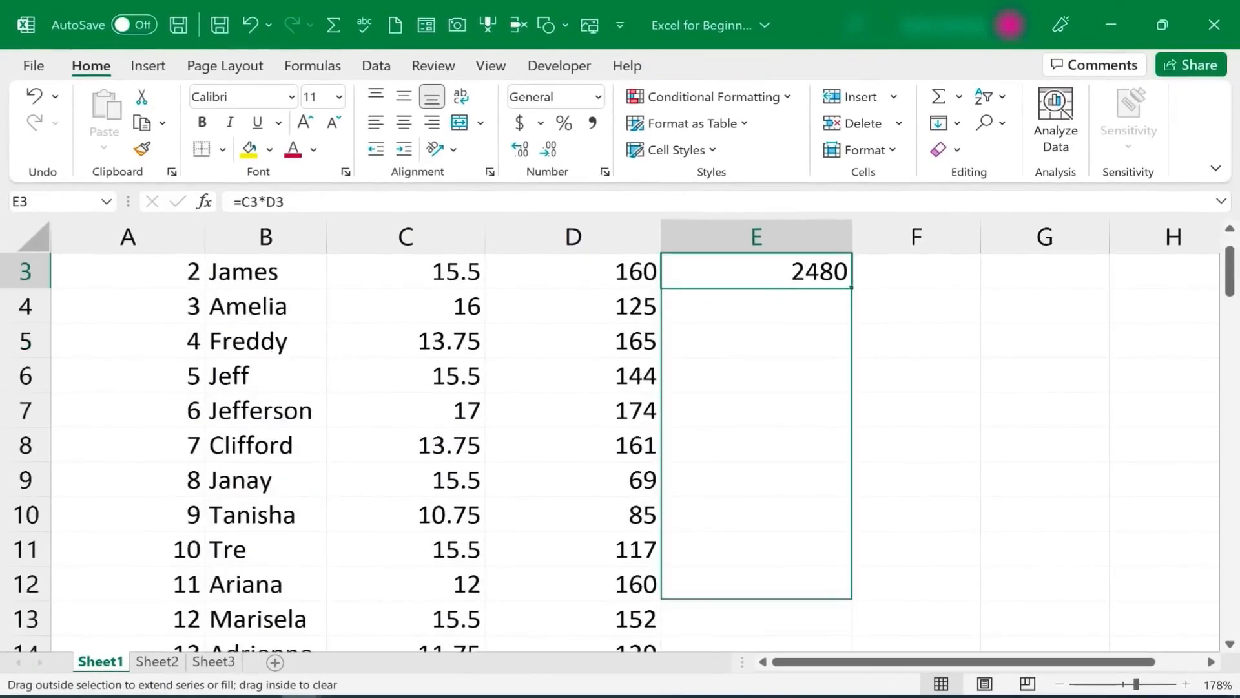
left_click_drag(821, 646, 839, 364)
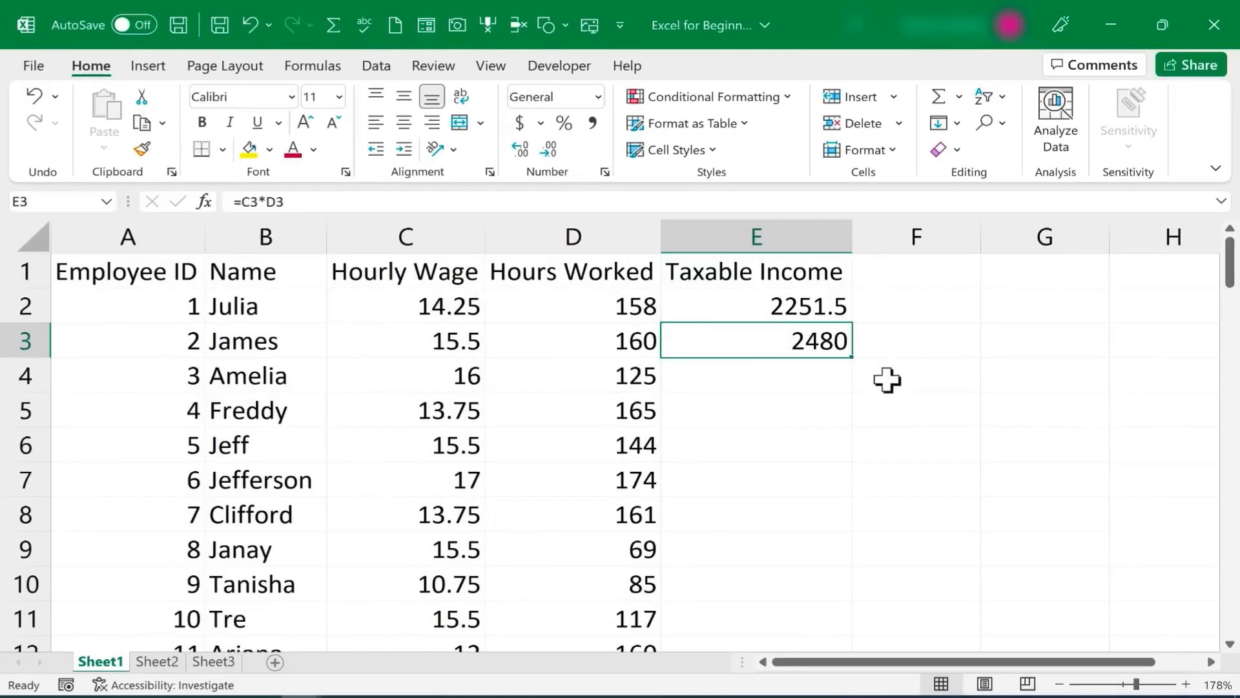
double_click(854, 359)
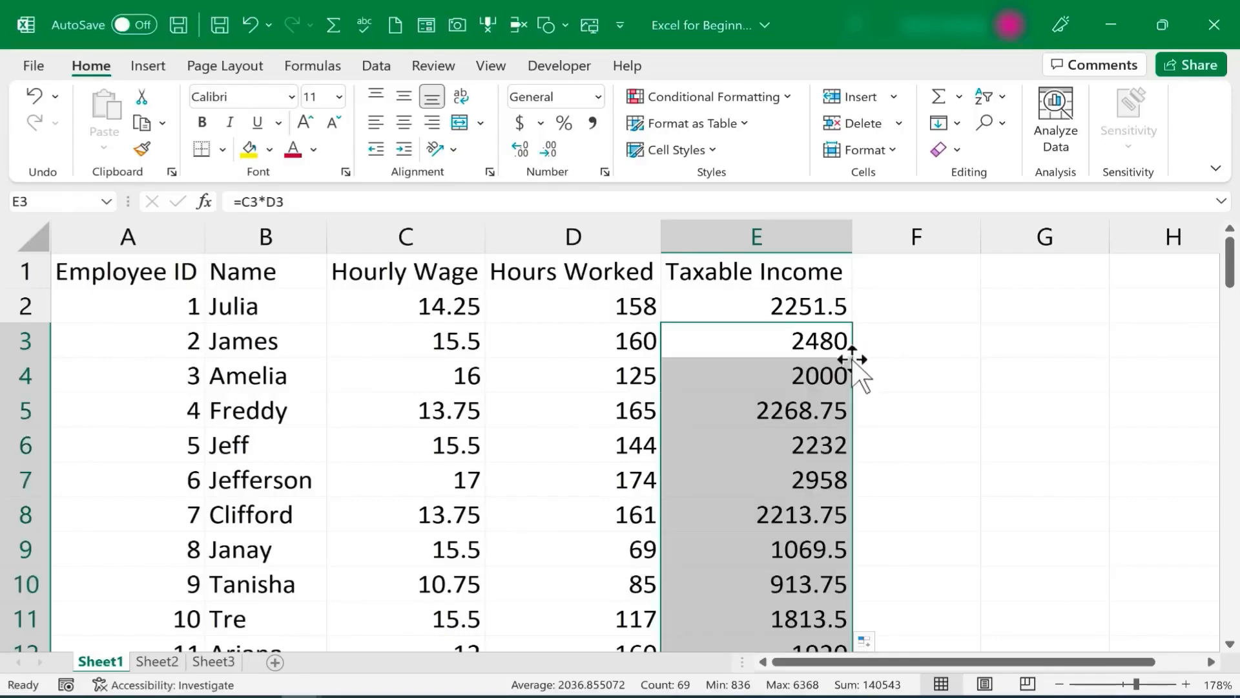
Review the filled Taxable Income column through its last row and check the formulas in cells E5, E4 and E3
scroll(831, 352, "down", 13)
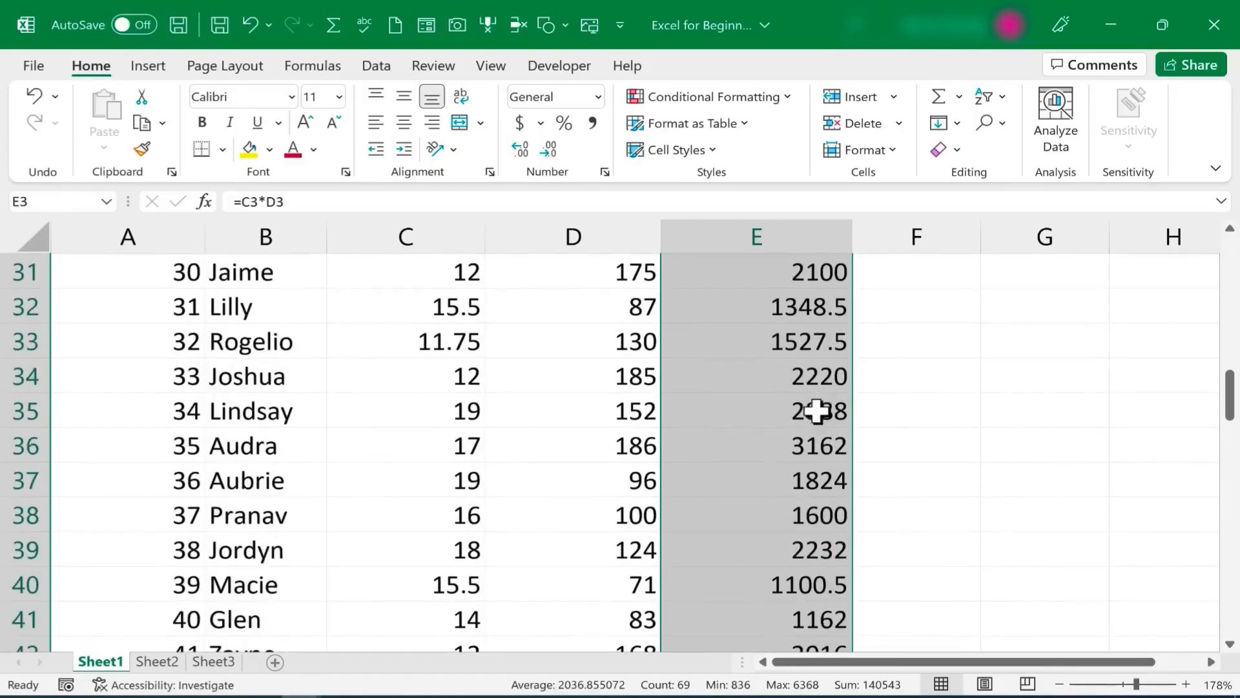
scroll(807, 411, "down", 9)
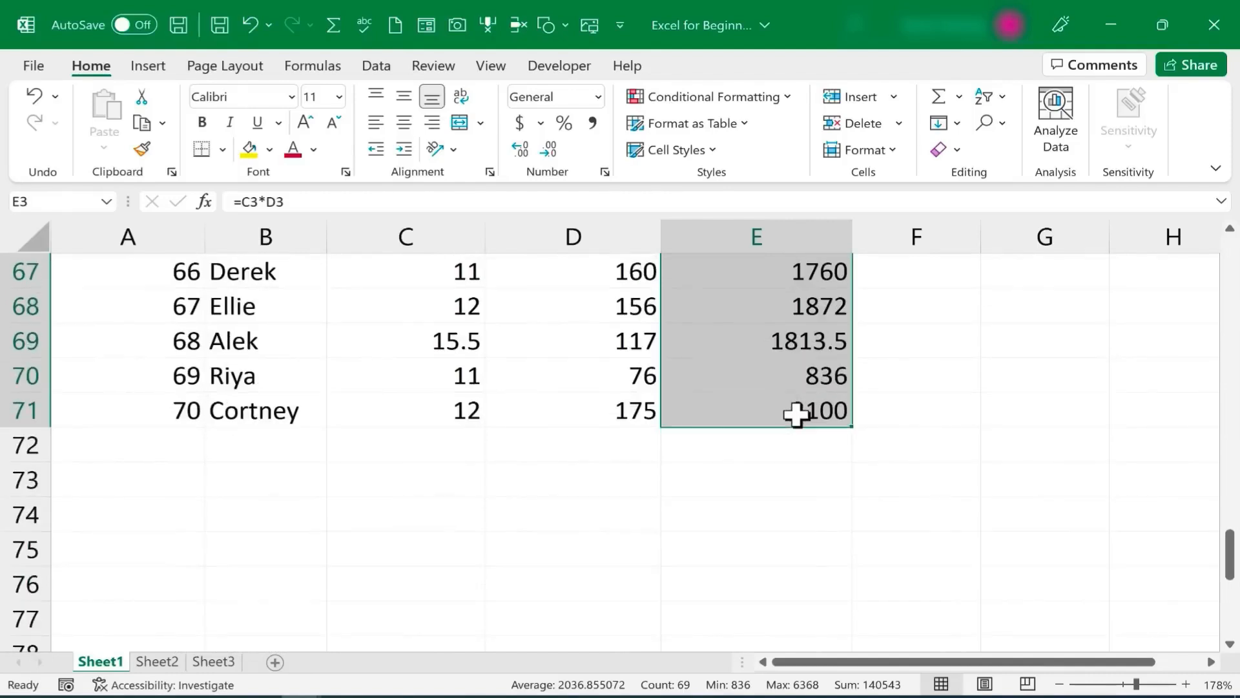
scroll(797, 411, "up", 6)
scroll(797, 411, "up", 16)
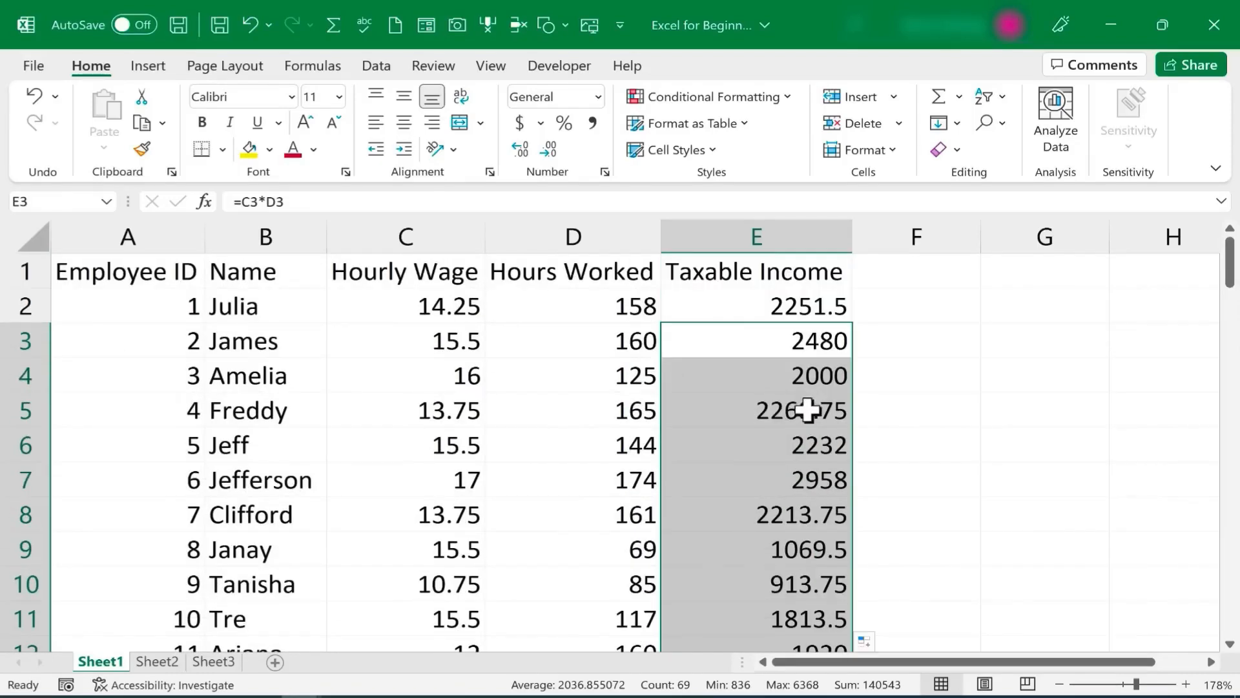
left_click_drag(805, 410, 815, 440)
left_click(841, 402)
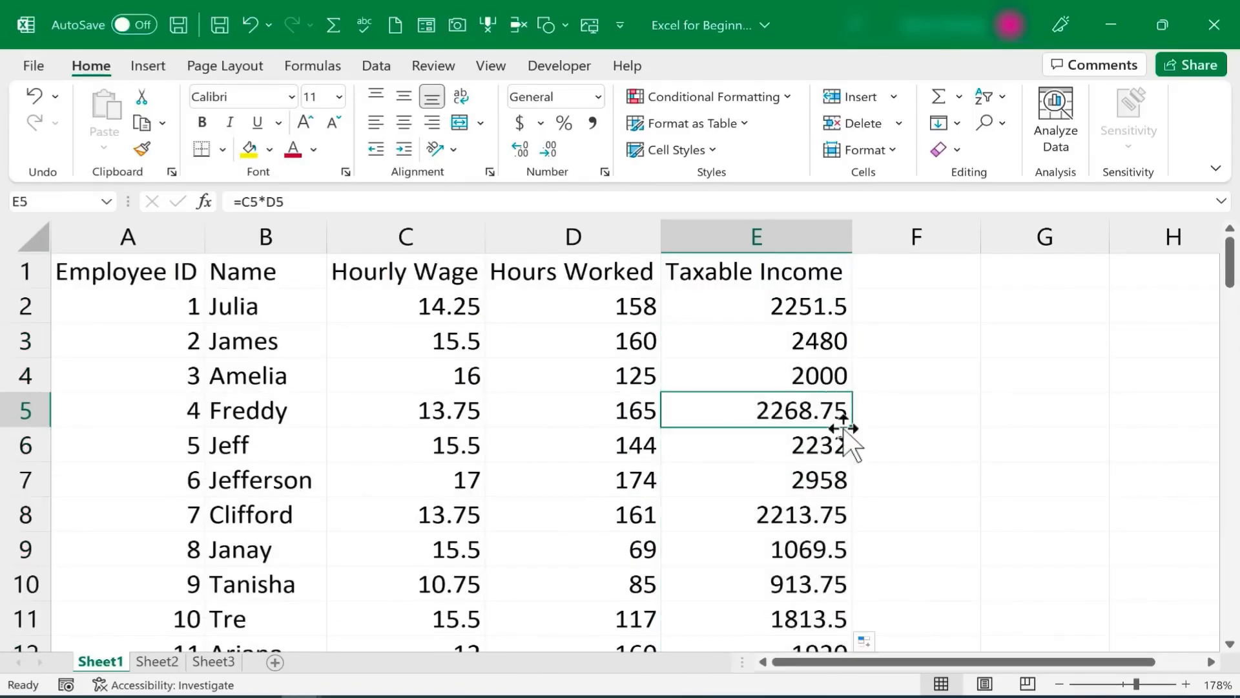
left_click(838, 370)
left_click(836, 339)
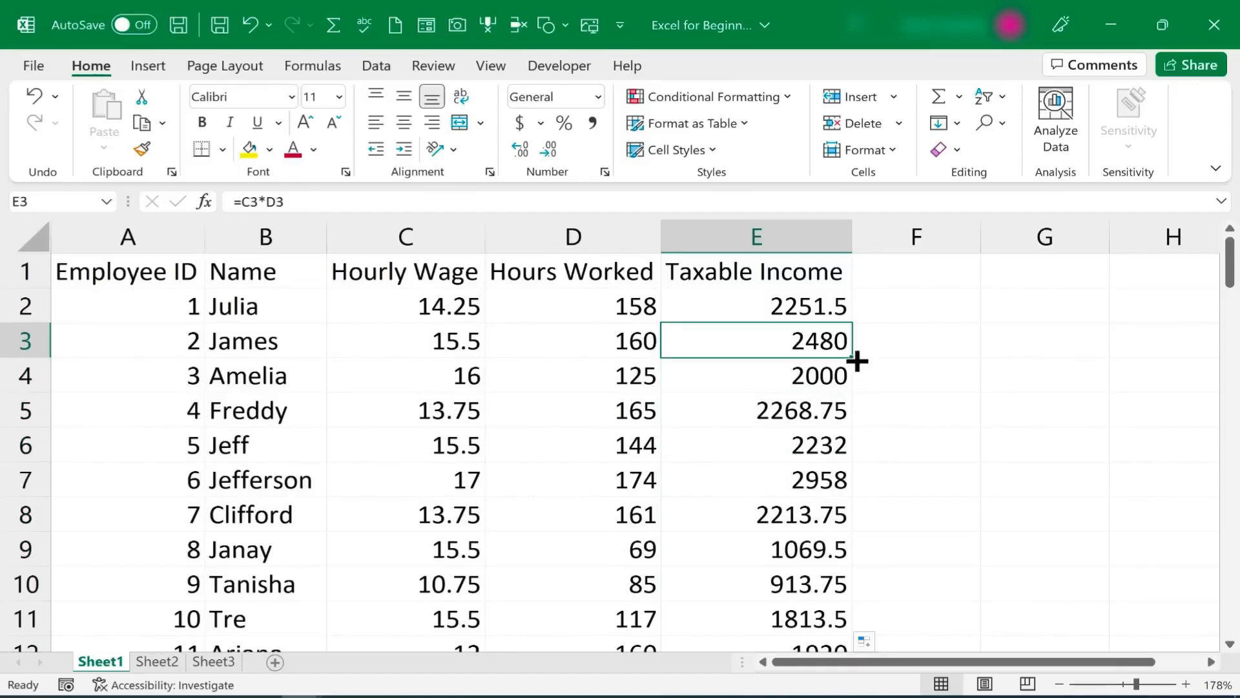
Open the taxable income formulas in cells E3, E4 and E7 to examine how their row references adjust
left_click(828, 381)
left_click(822, 342)
double_click(822, 343)
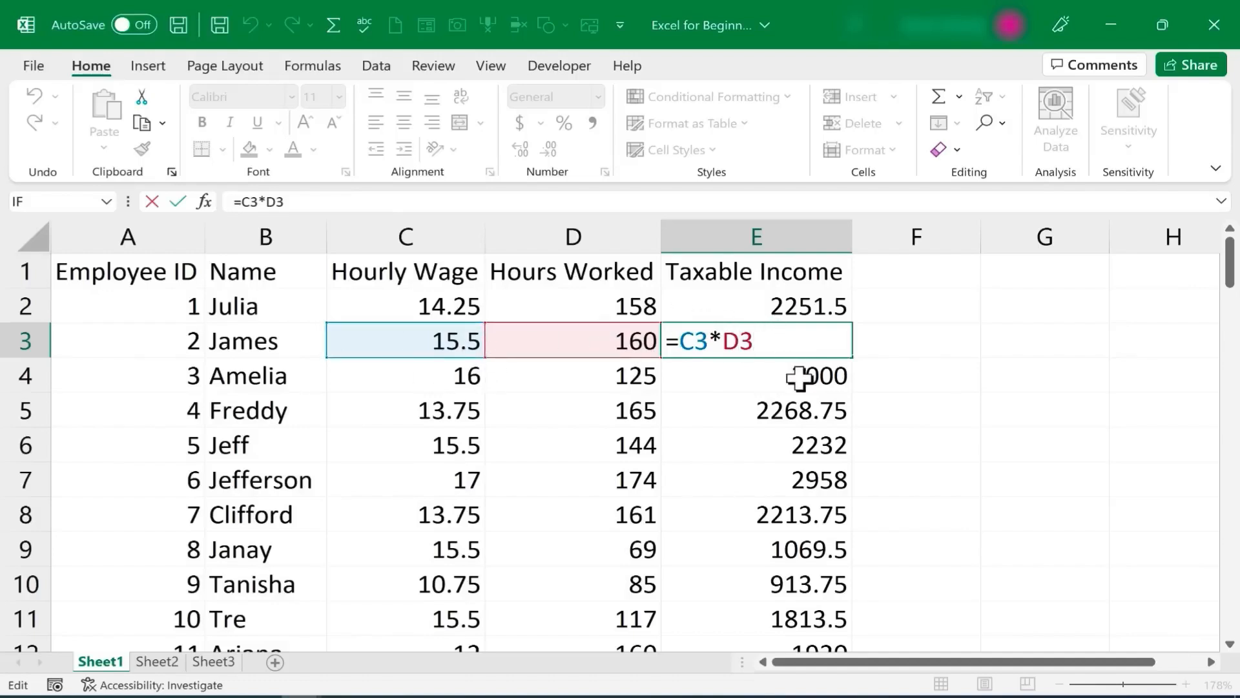
key("Return")
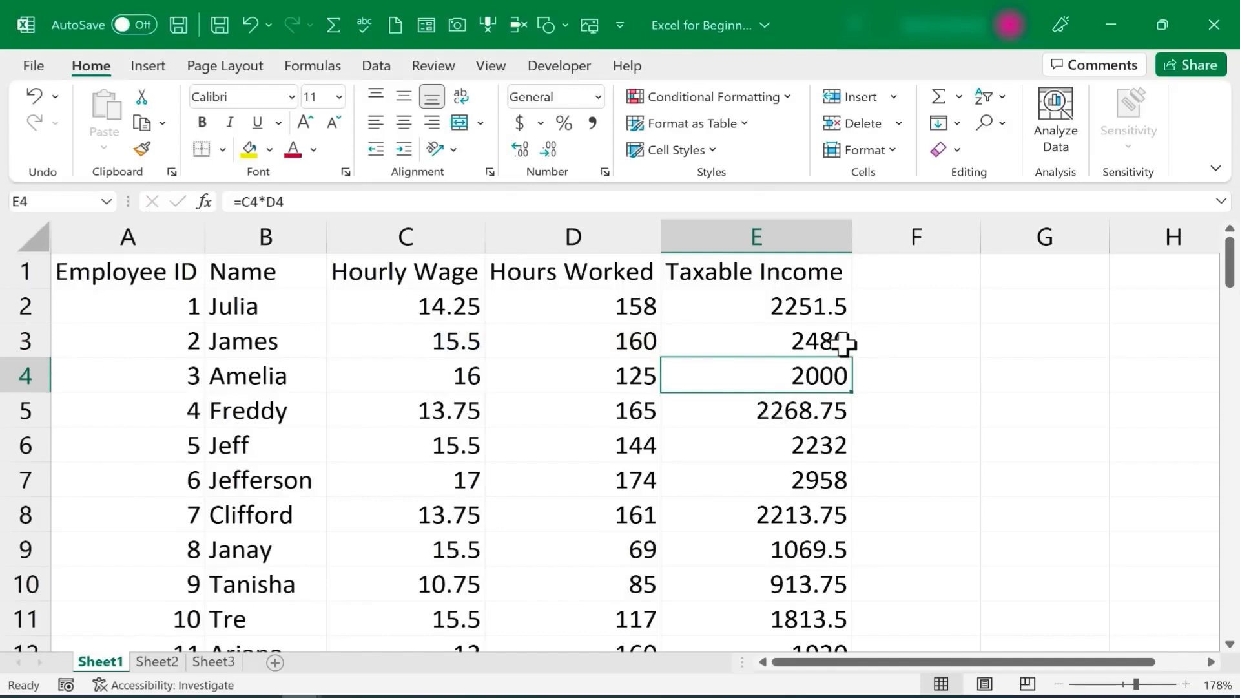
double_click(814, 375)
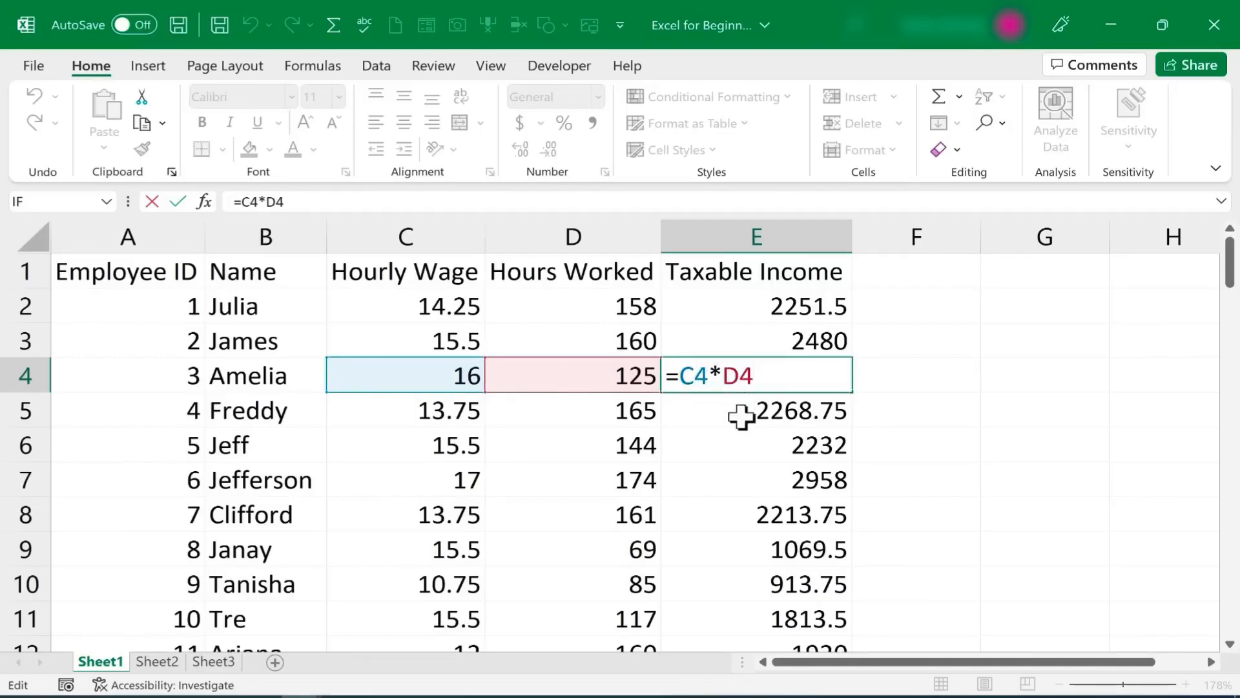
left_click(753, 483)
double_click(752, 483)
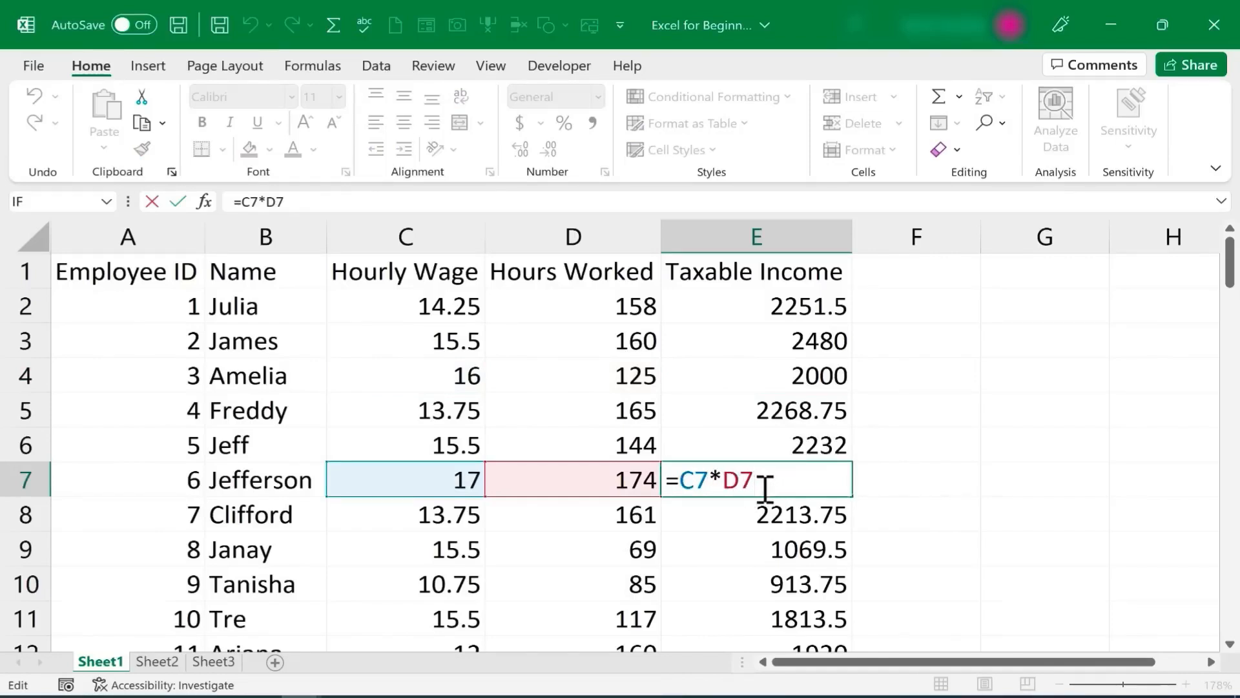
Enter the column header "Taxes to Be Paid" in cell F1 and fit column F's width to it
left_click(920, 271)
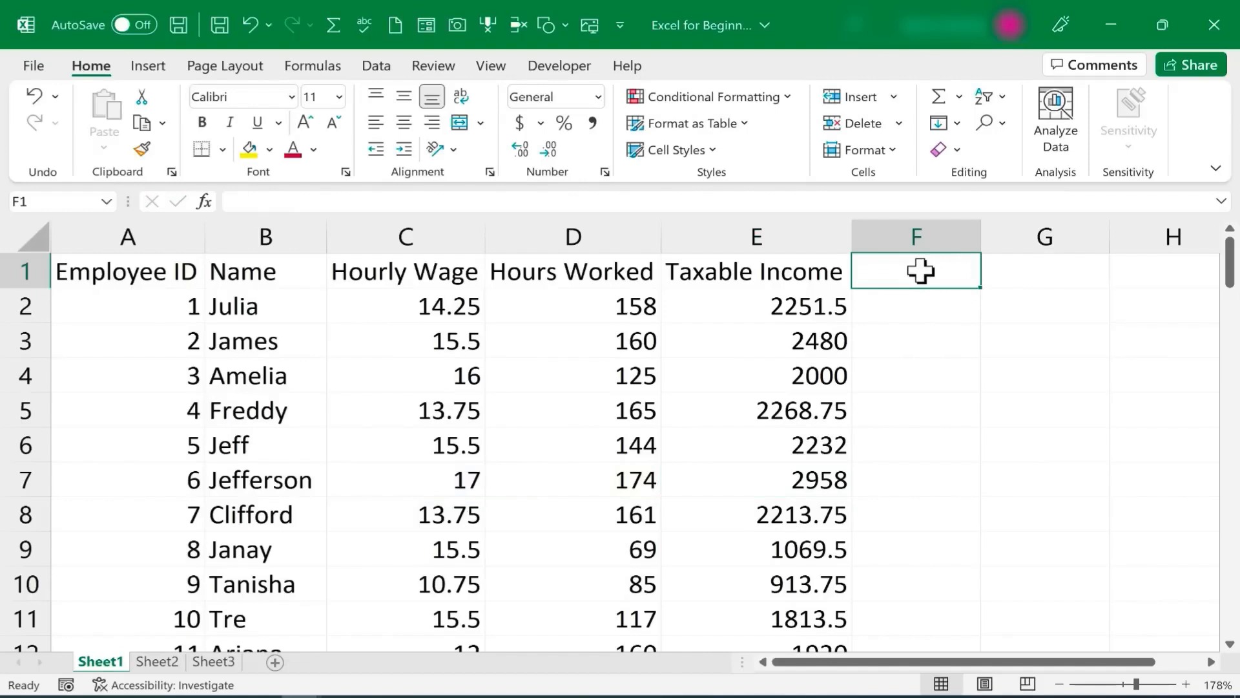
type("Taxes to")
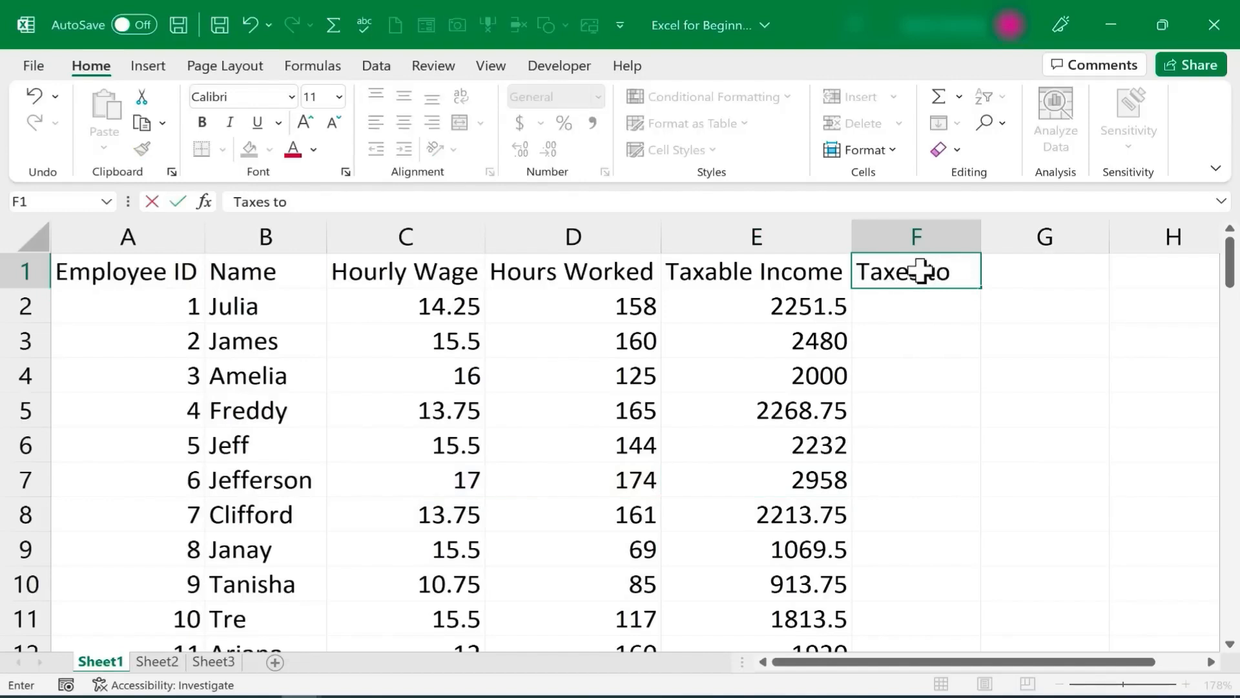
type(" Be Paid")
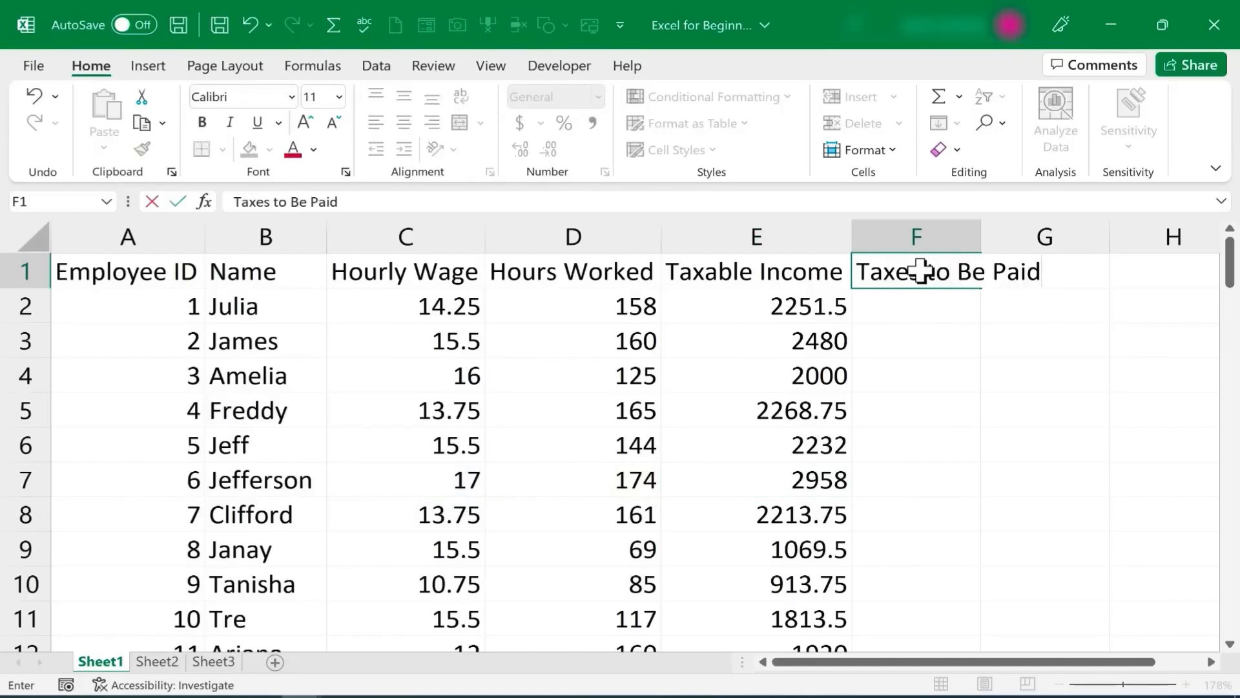
double_click(984, 234)
Enter the label "Tax Rate:" in cell G1 and the rate .07 beside it in cell H1
left_click(1129, 268)
type("Ta")
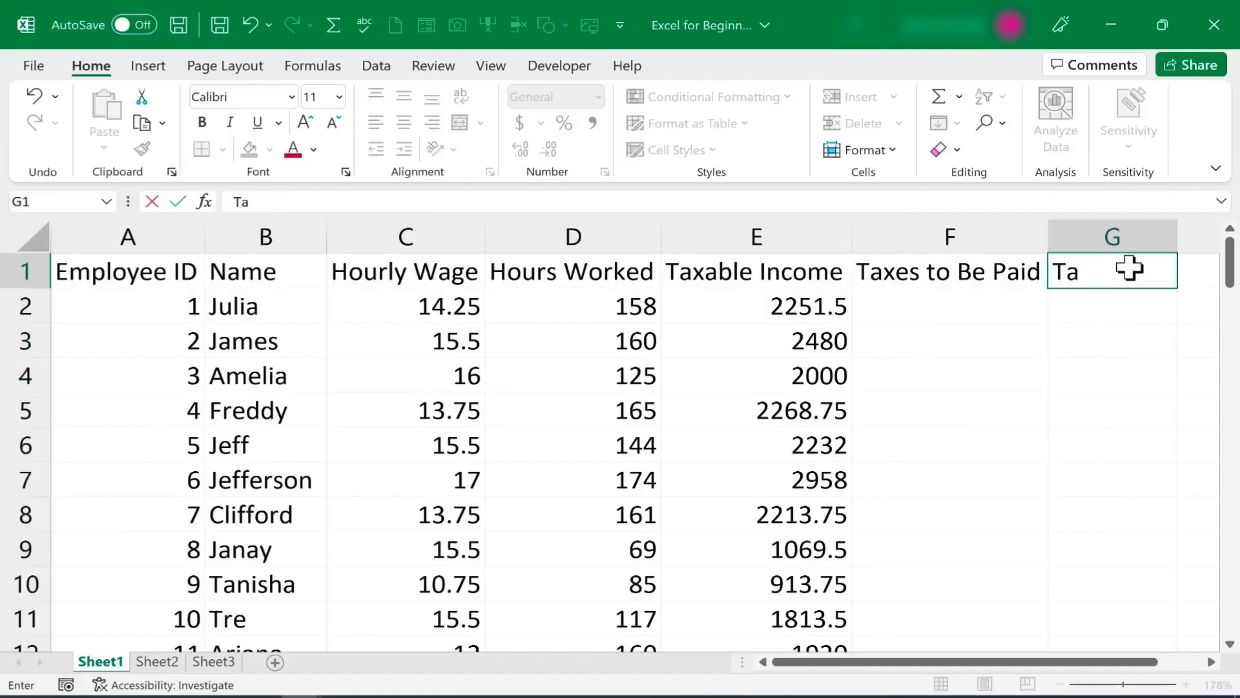
type("x Rate:")
key("Tab")
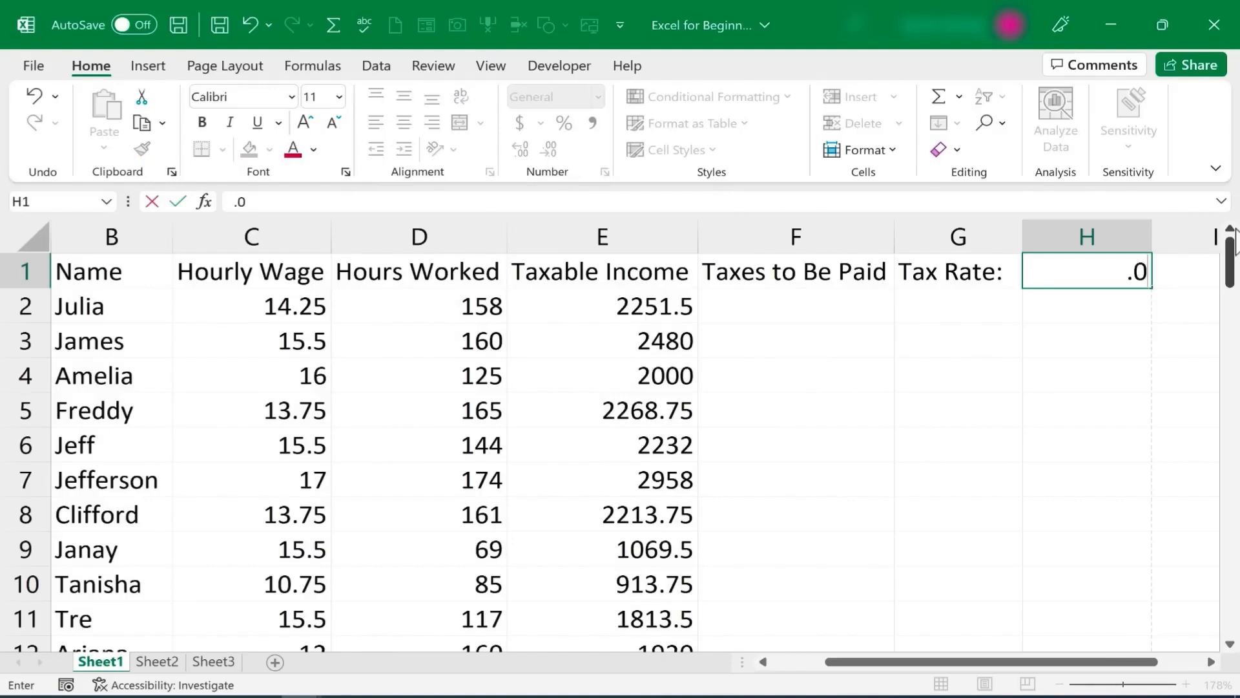
key("Return")
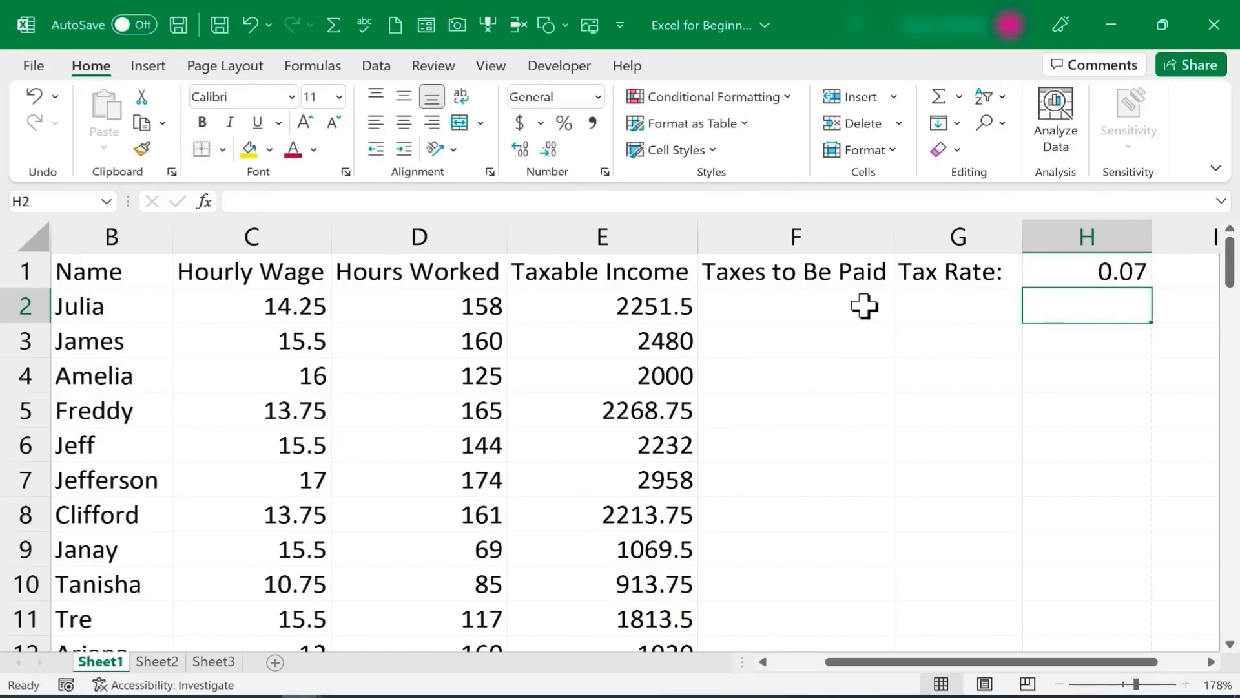
Enter a formula in F2 that multiplies the taxable income by the tax rate, =E2*H1
left_click(798, 312)
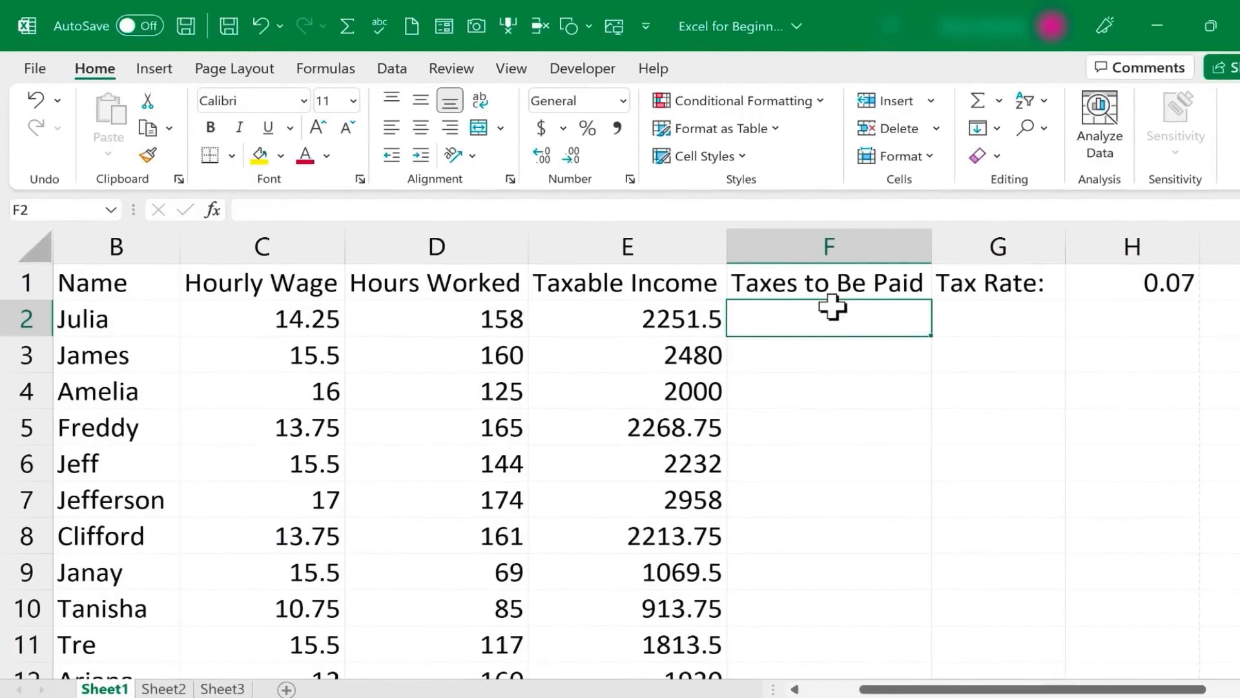
type("=")
left_click(651, 322)
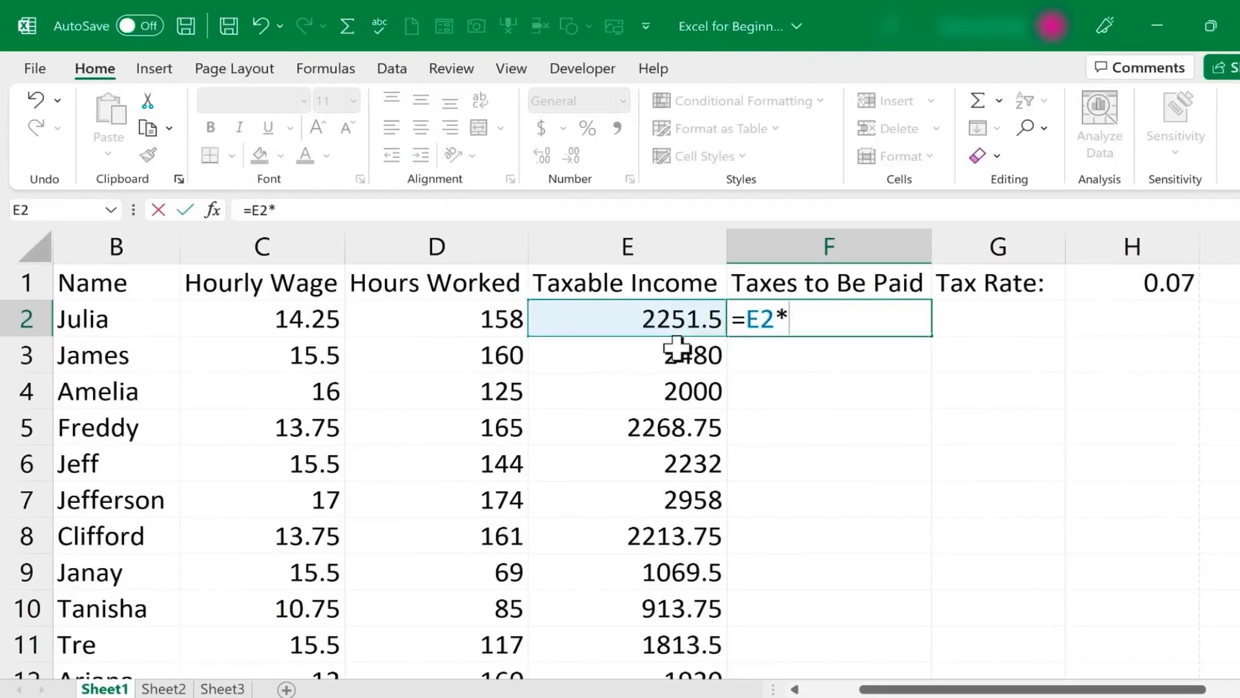
left_click(1170, 284)
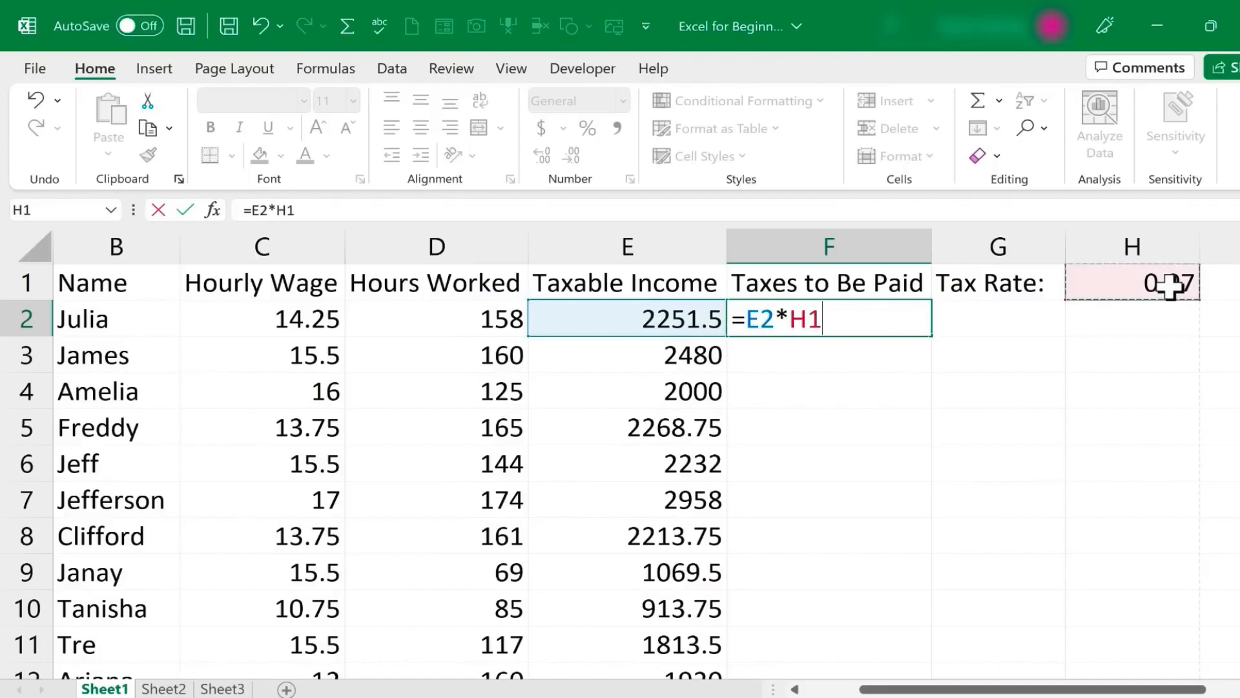
key("Return")
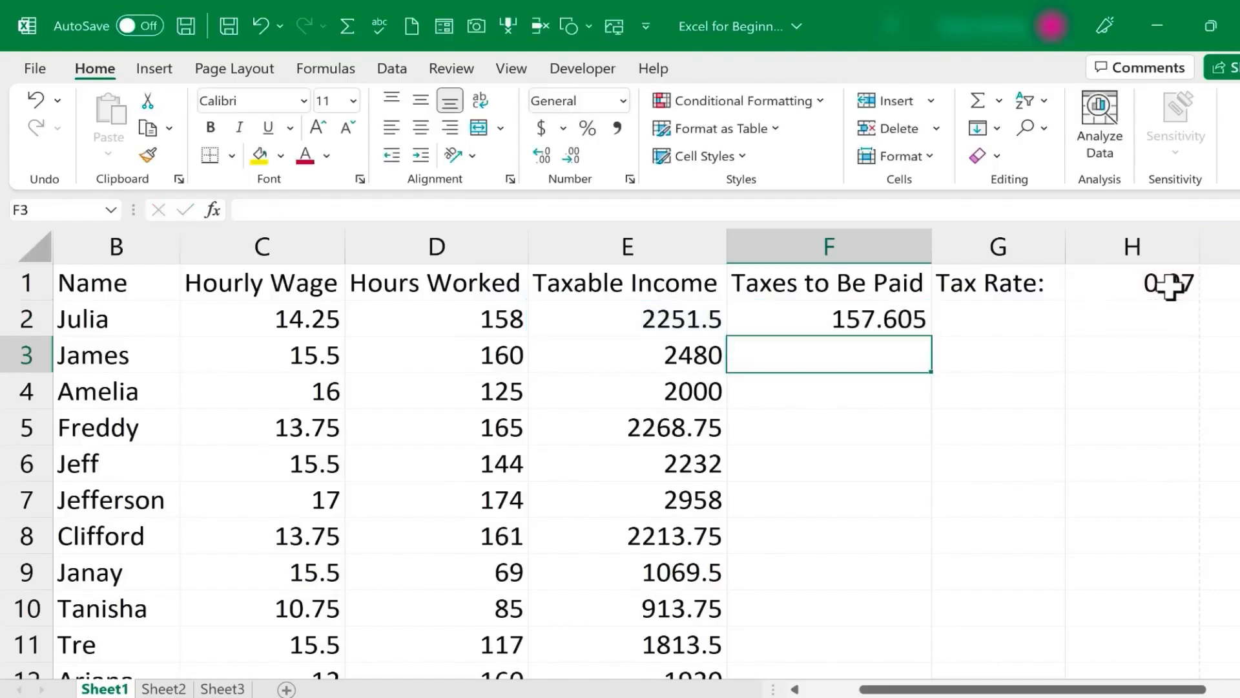
Try to fill the F2 tax formula down the Taxes to Be Paid column and look through the filled rows
left_click(880, 321)
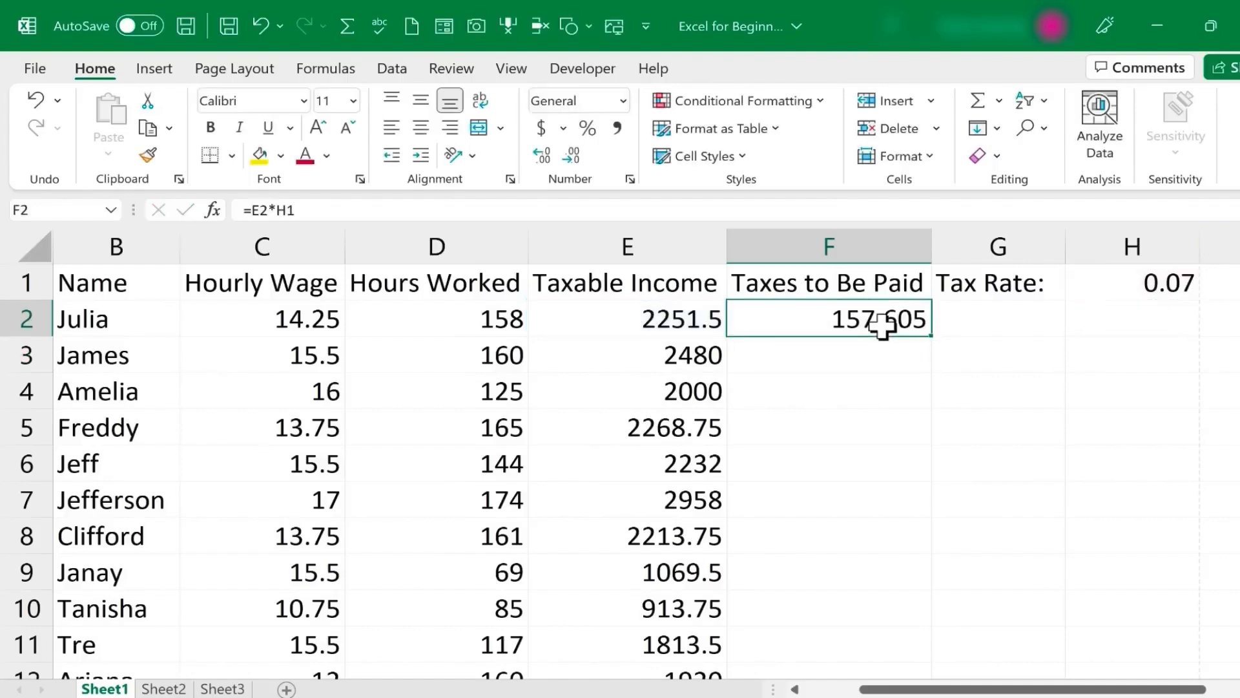
double_click(934, 336)
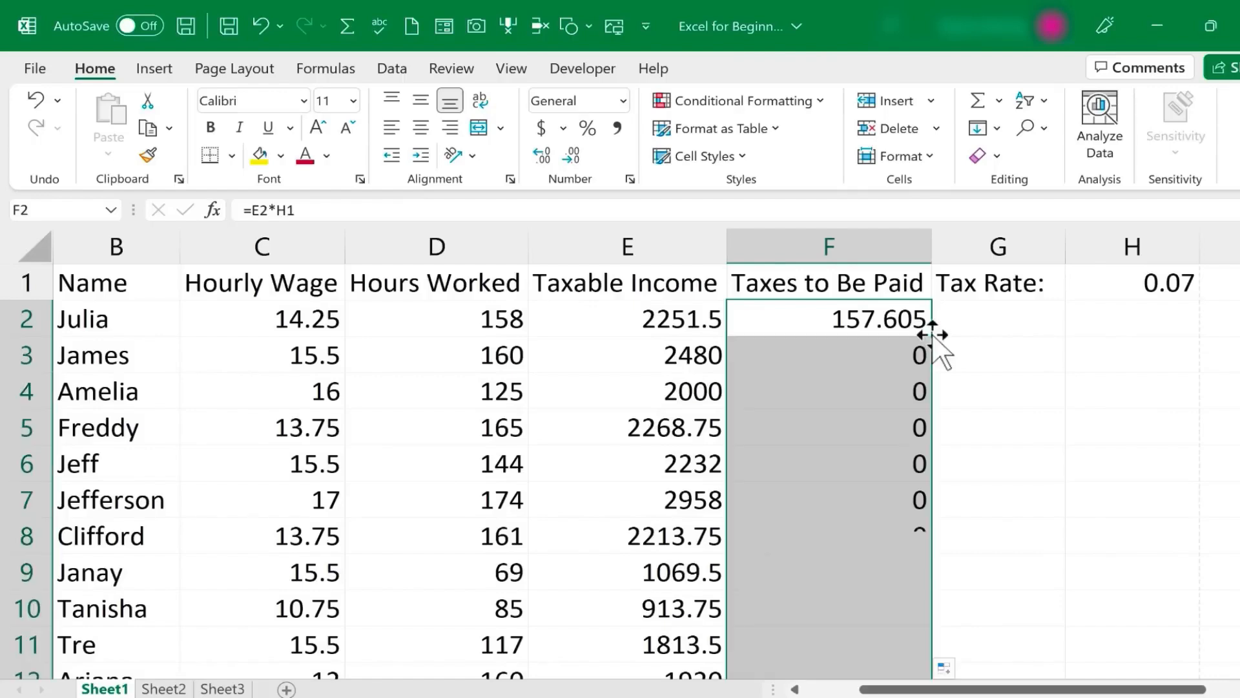
scroll(923, 452, "down", 3)
scroll(923, 473, "down", 8)
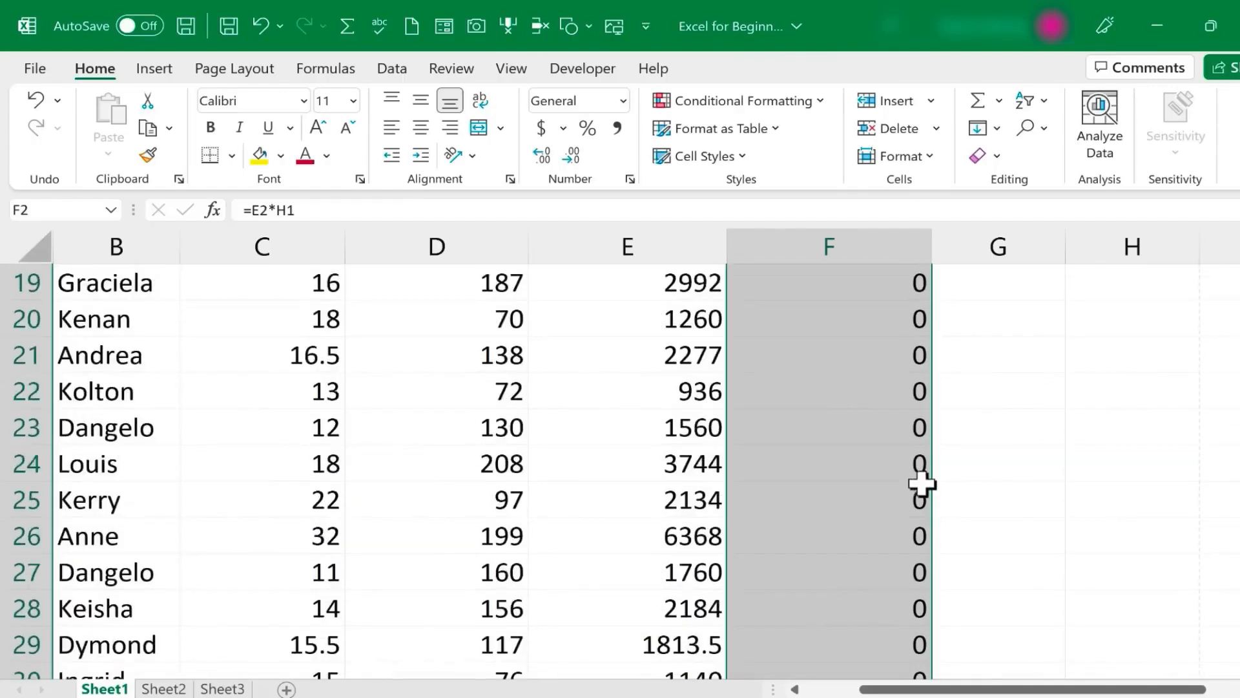
scroll(922, 474, "up", 10)
left_click(999, 403)
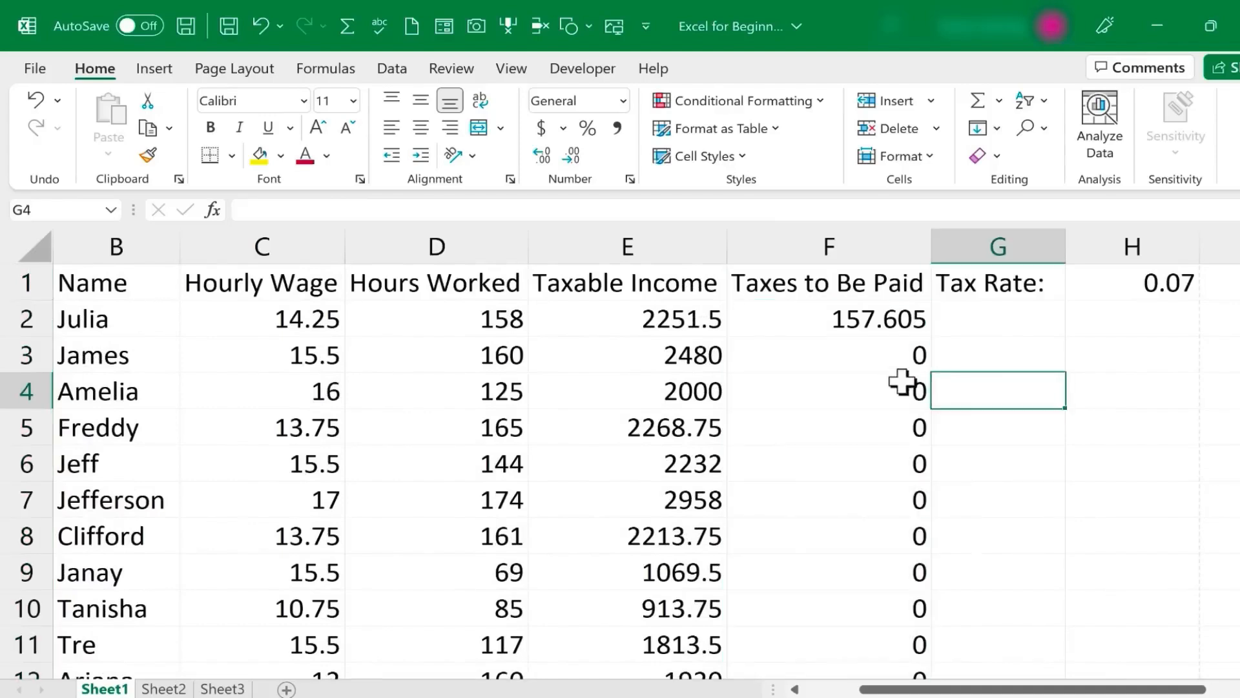
Examine the tax formulas in F5, F2 and F6 and the cells in column H to see how the tax rate reference shifts
double_click(889, 427)
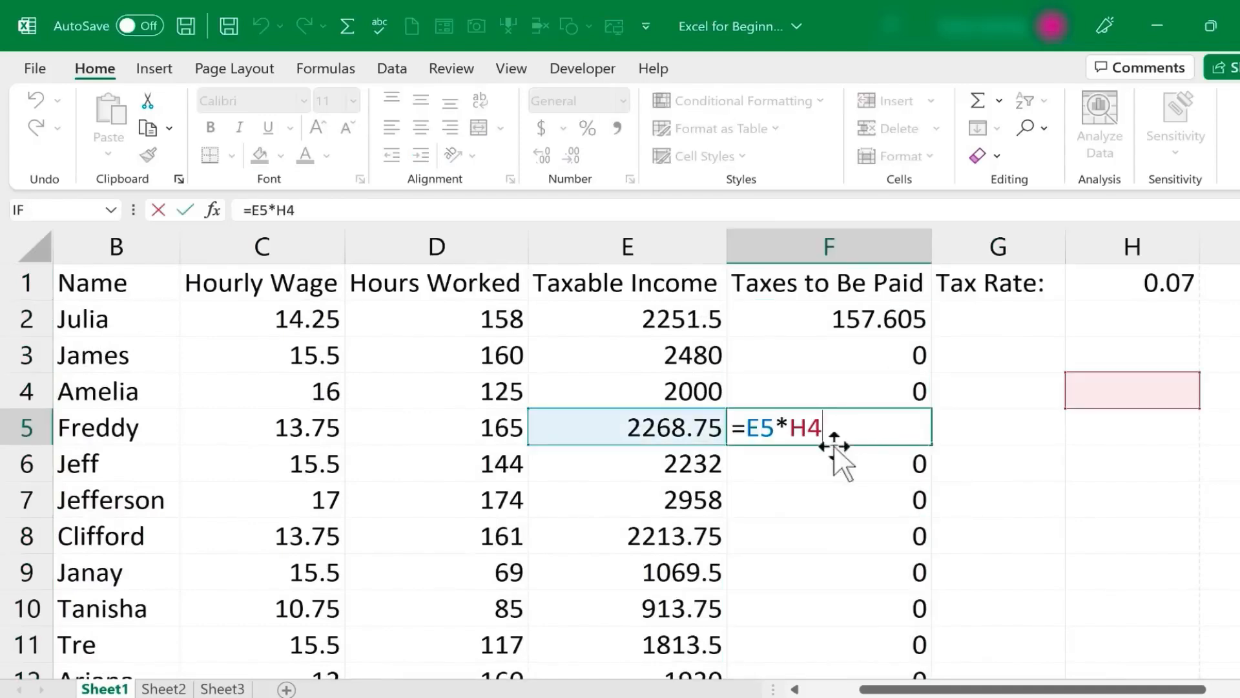
double_click(844, 315)
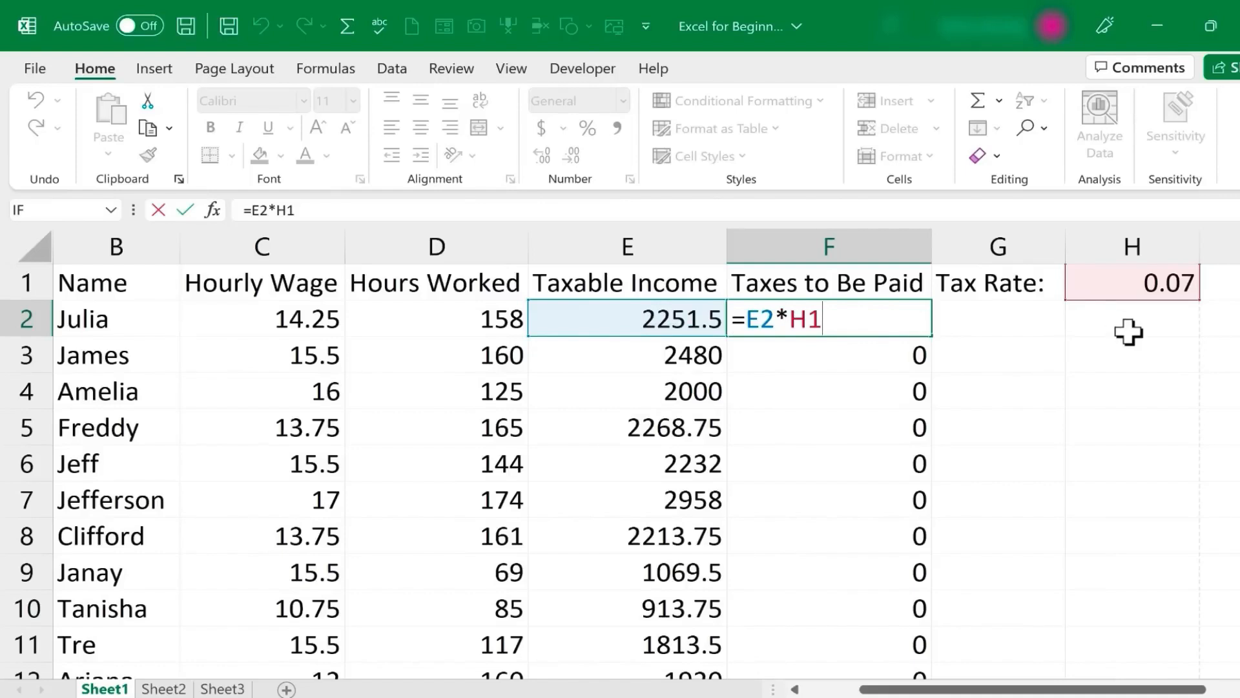
key("Return")
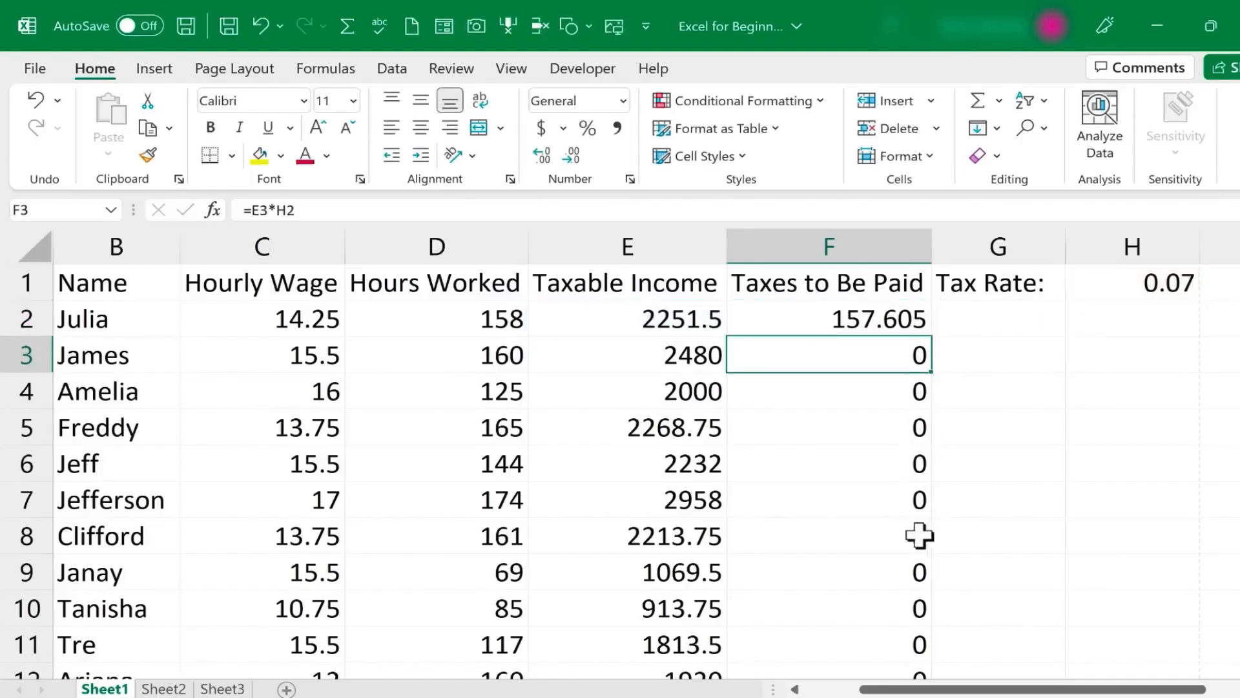
double_click(840, 465)
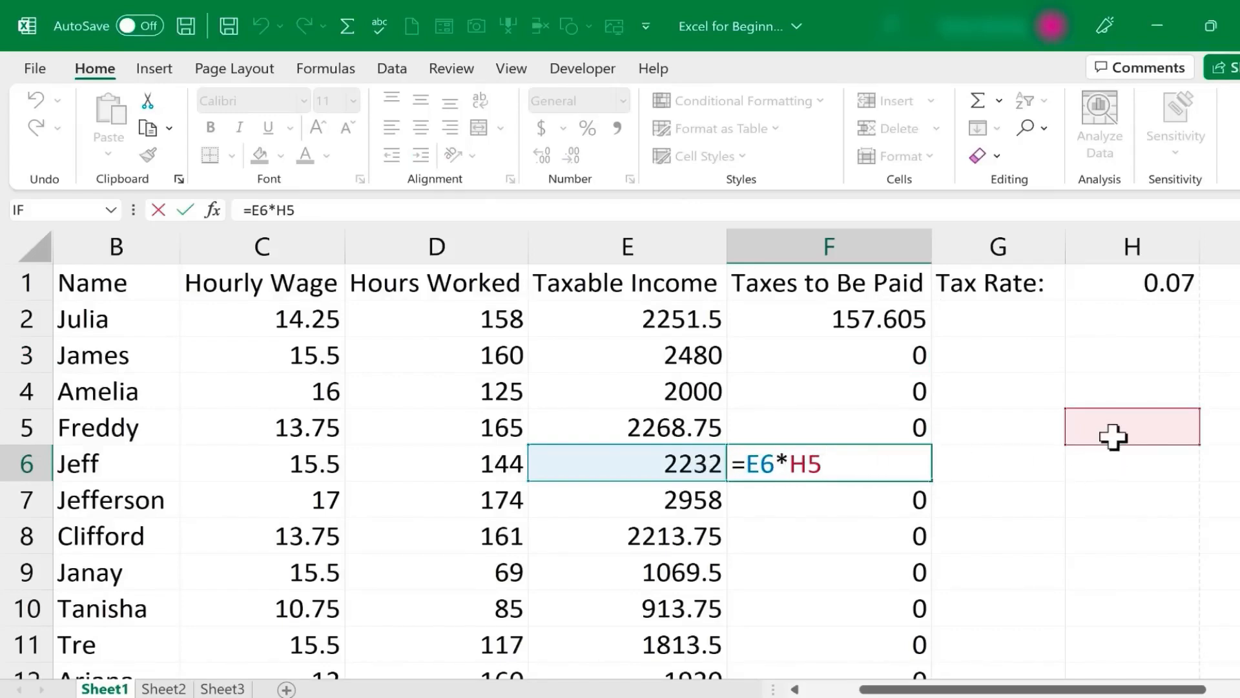
left_click(1146, 384)
left_click(1142, 355)
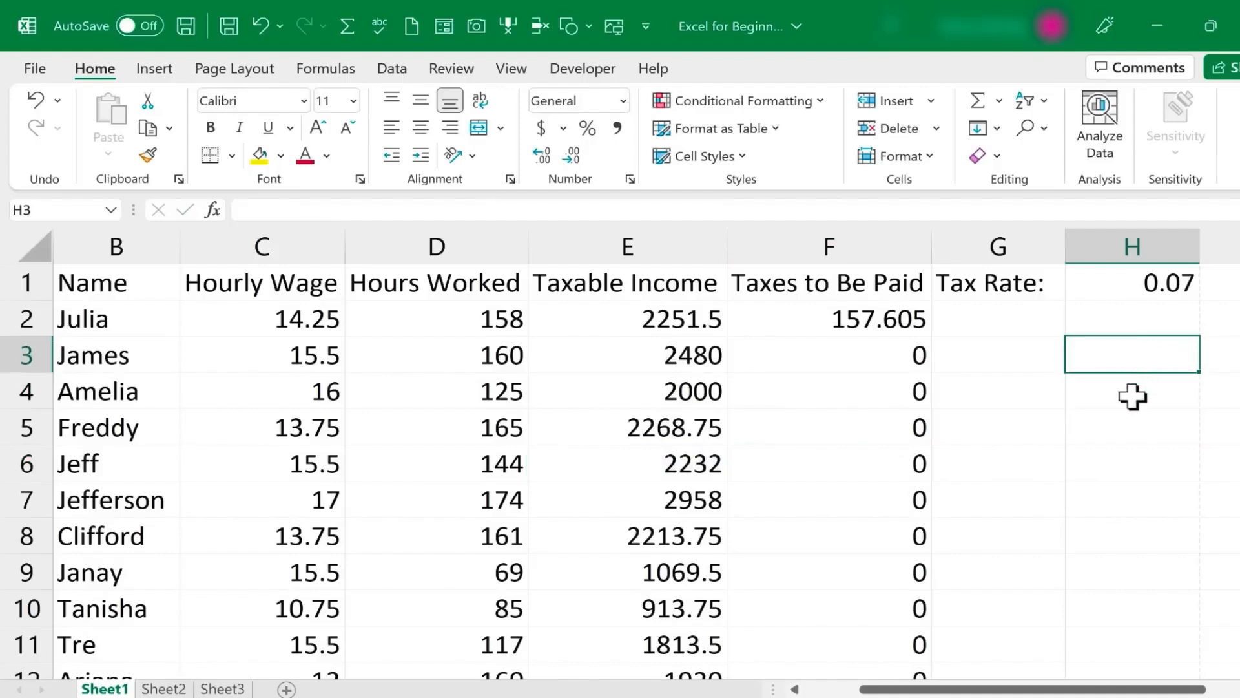
left_click(1133, 433)
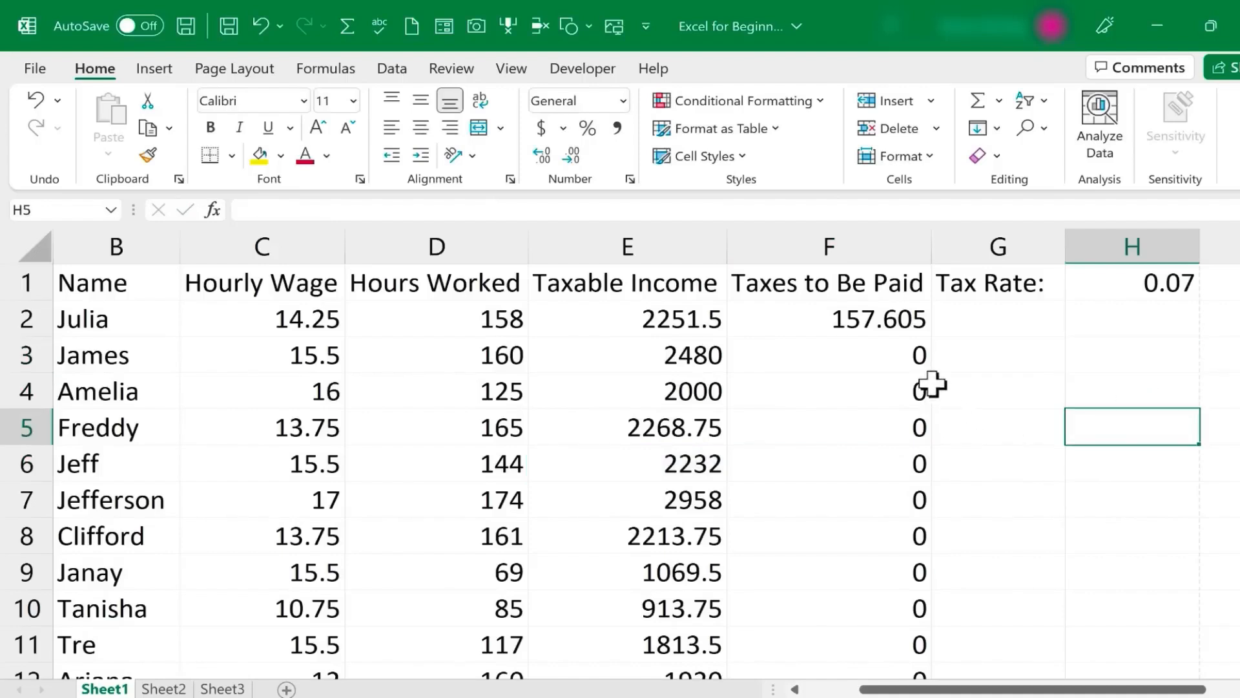
key("Left")
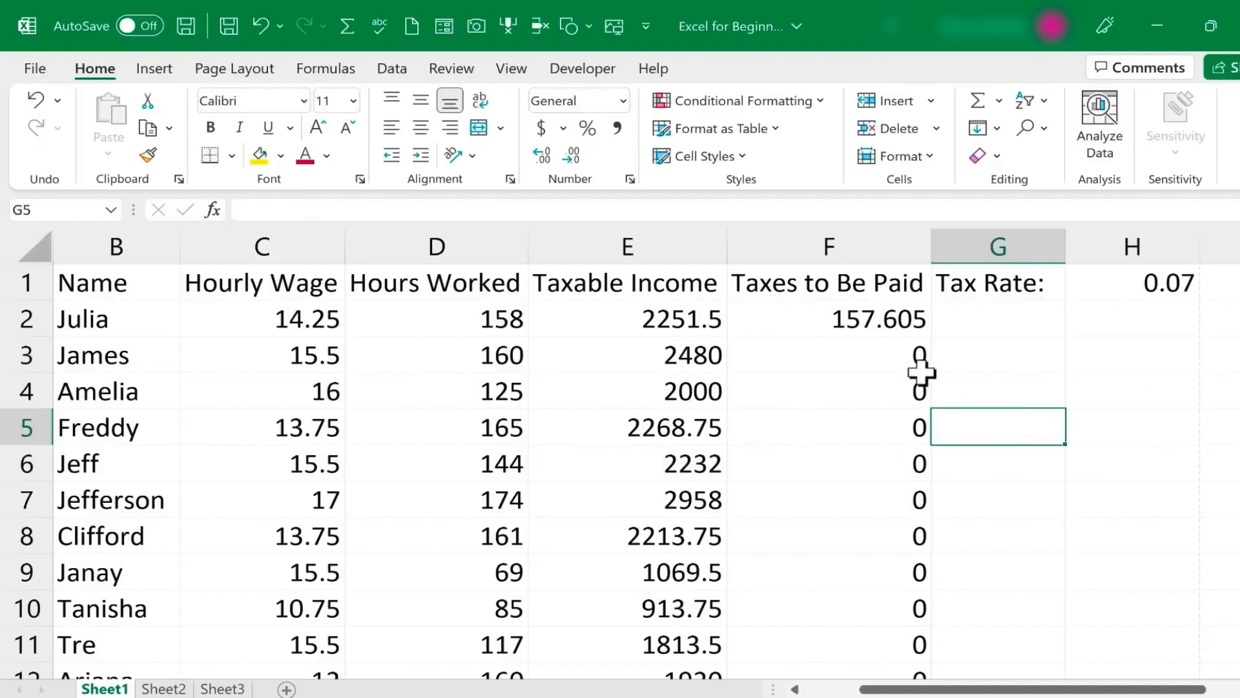
Make the tax rate reference in F2's formula absolute so that it reads =E2*$H$1
left_click(854, 321)
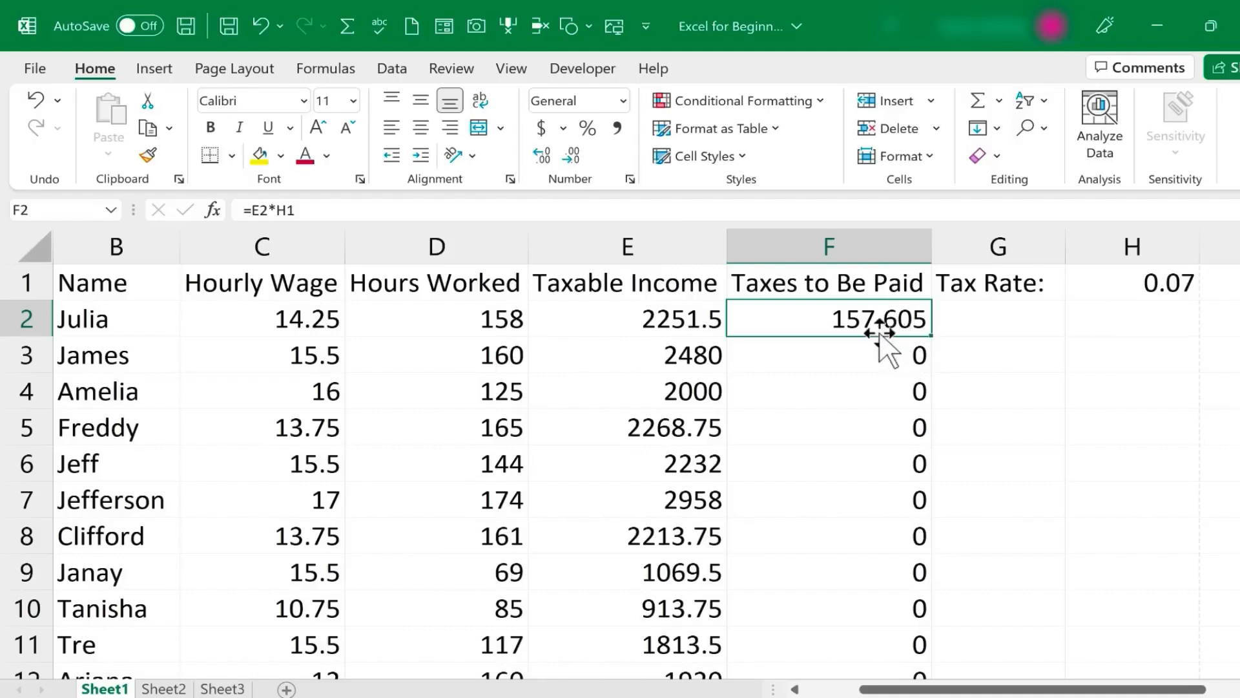
double_click(845, 326)
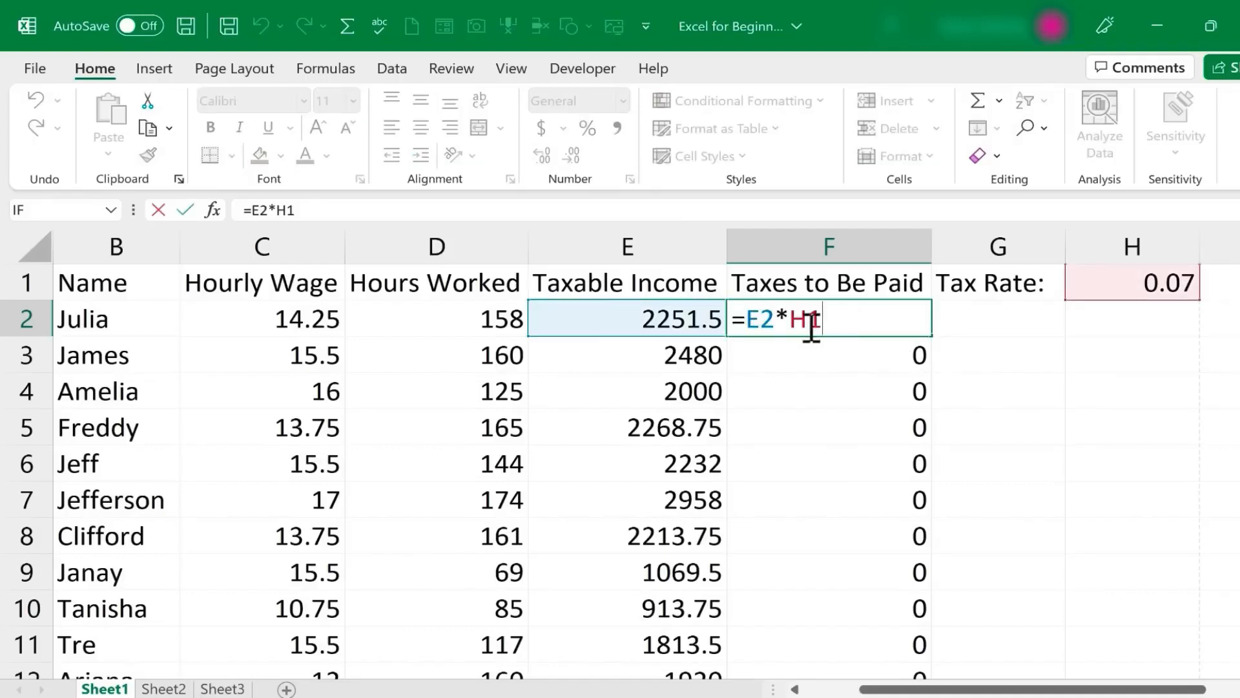
key("ctrl+Return")
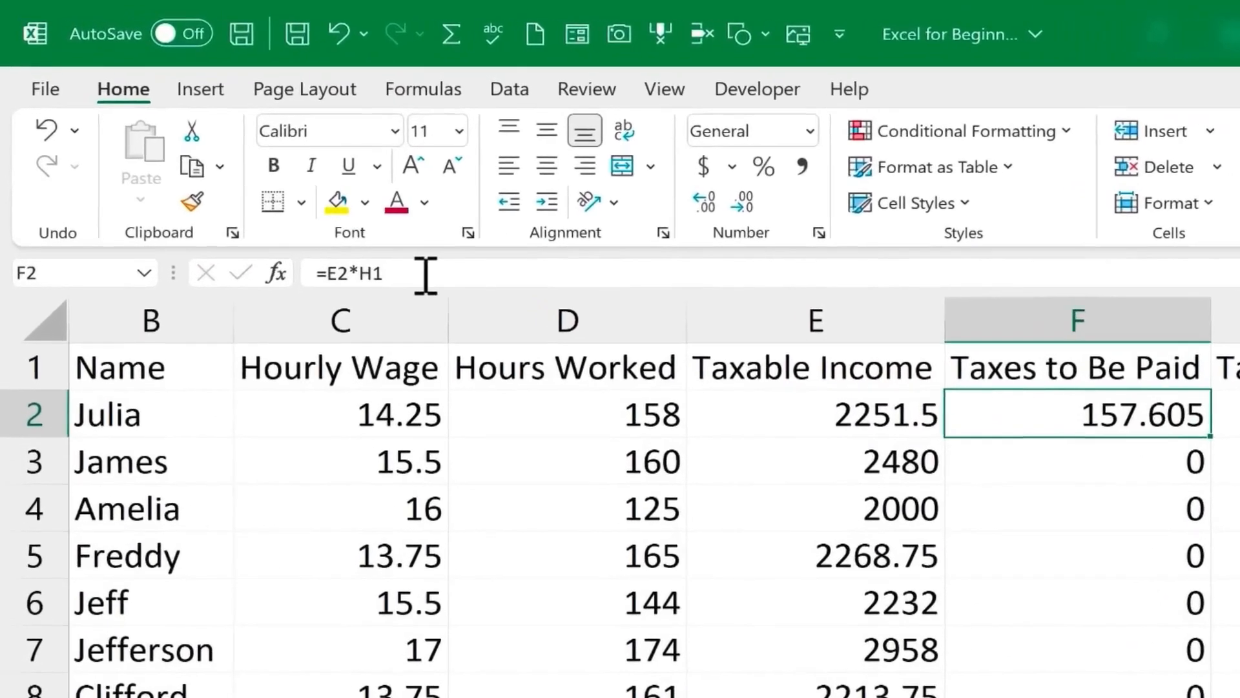
left_click(427, 276)
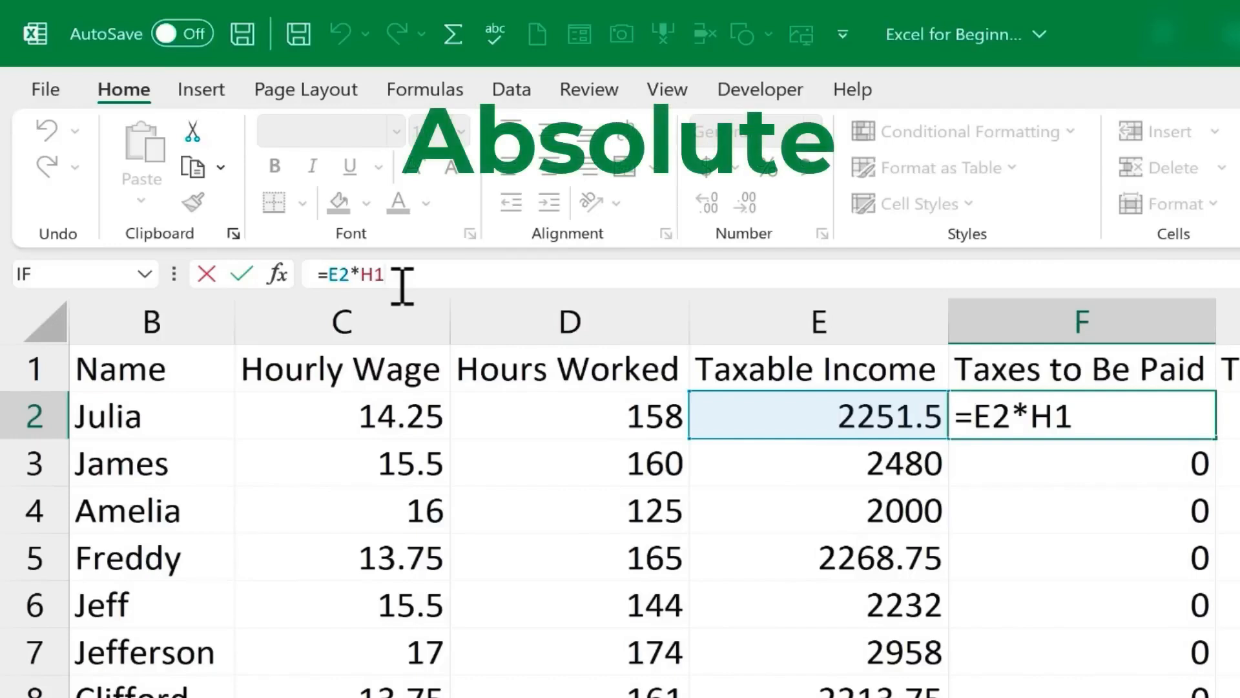
key("Left")
key("Left")
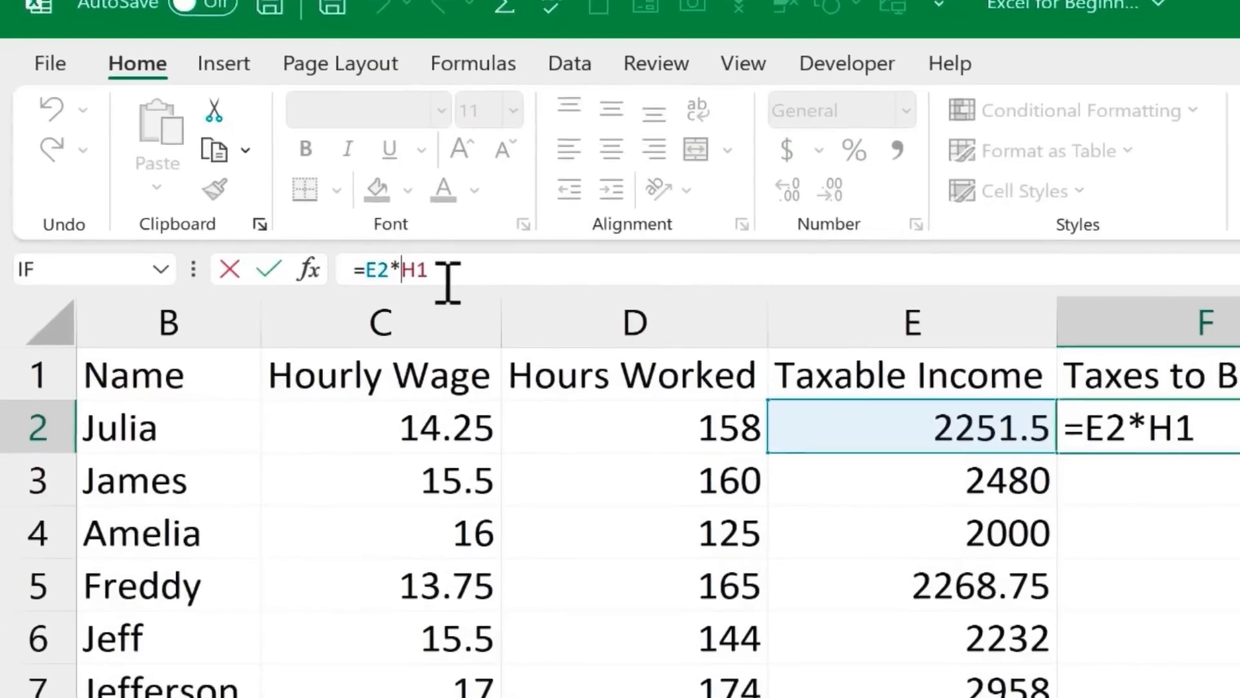
type("$")
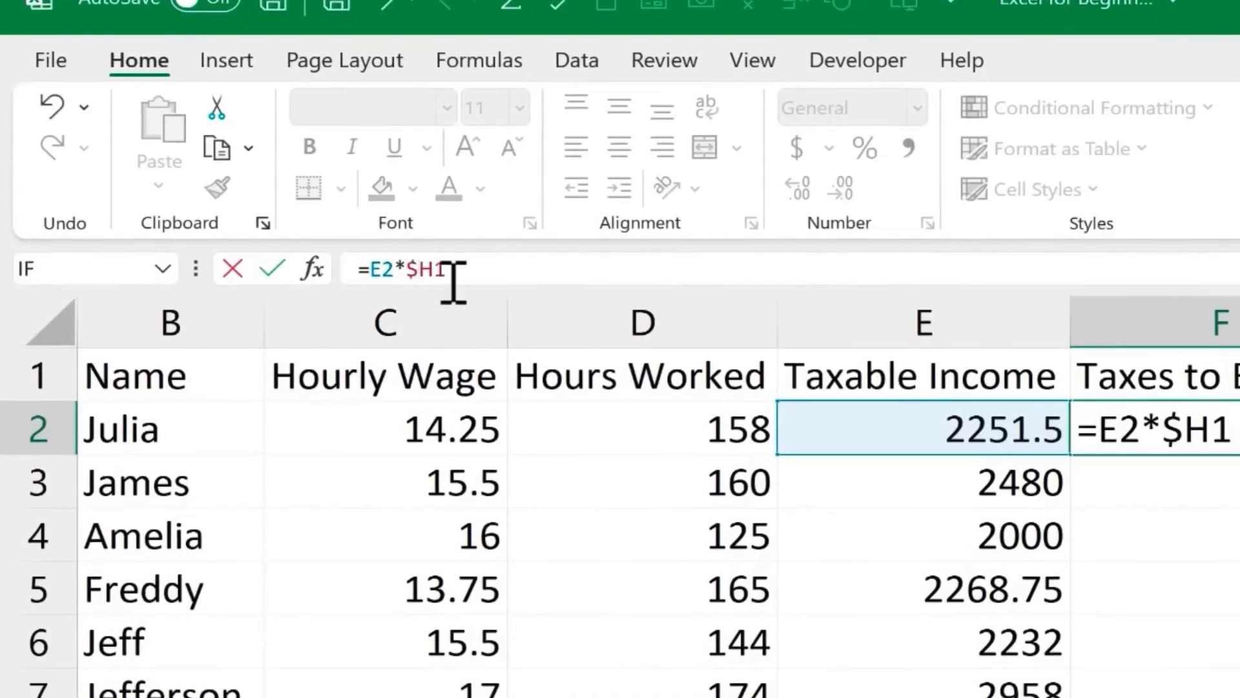
type("$")
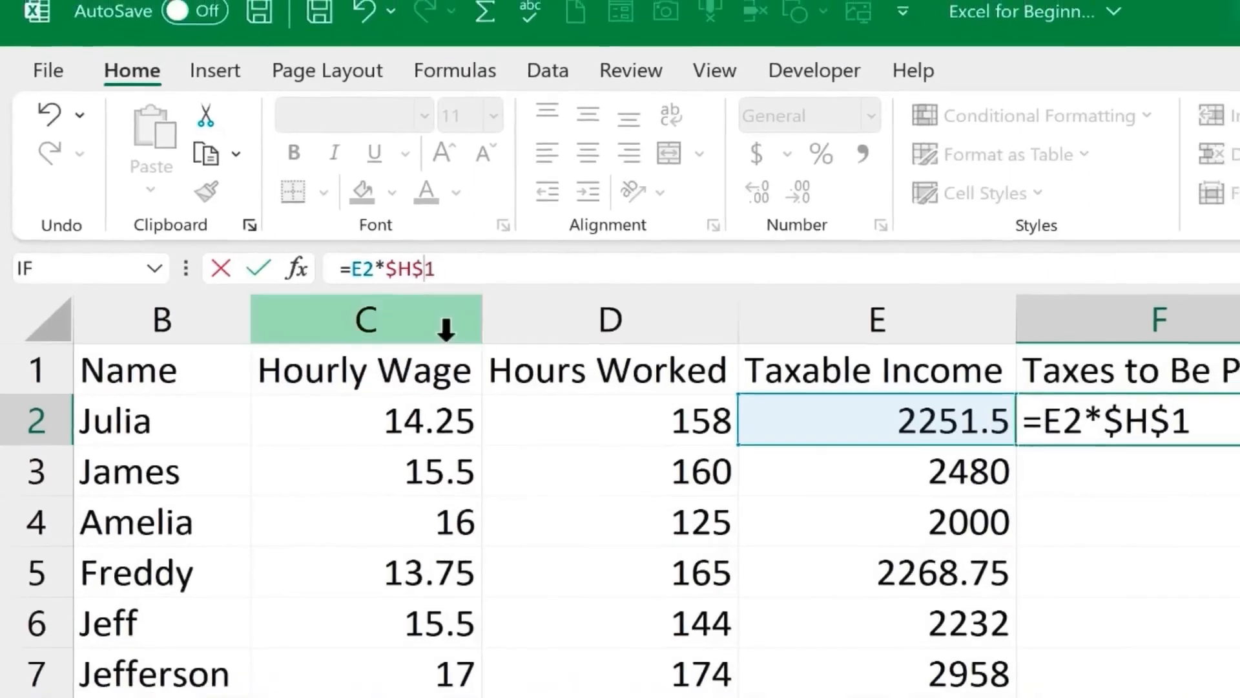
key("Return")
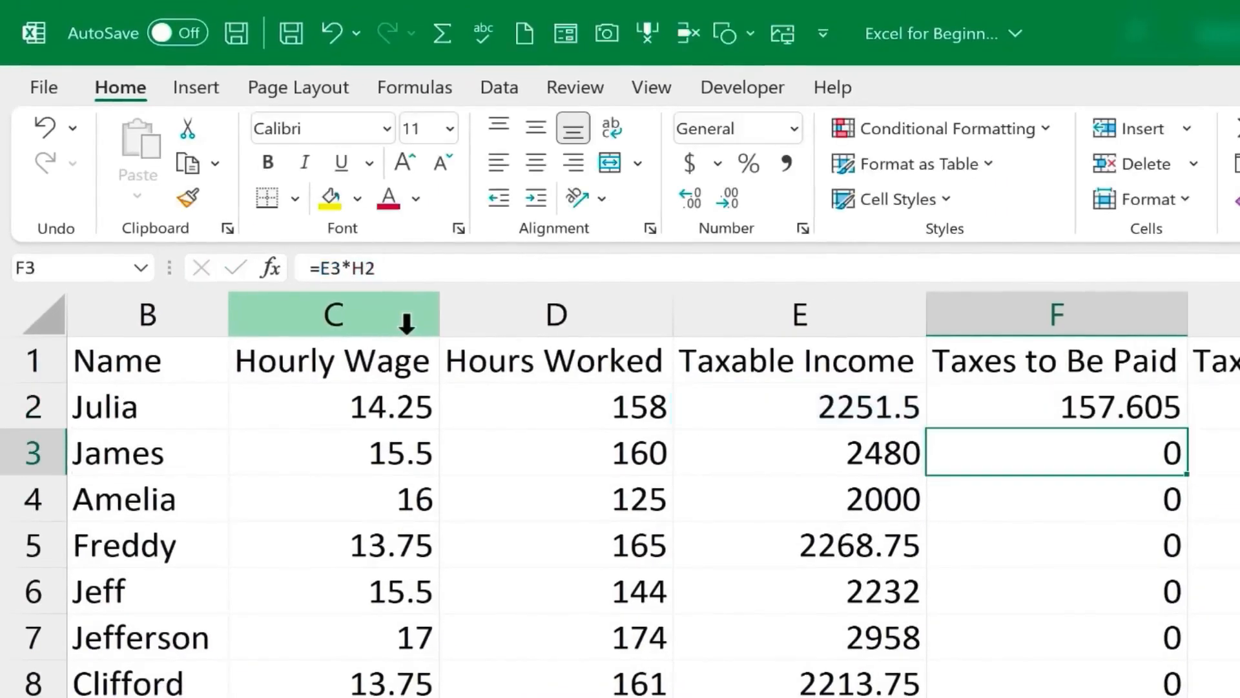
Check the cells referenced by F2's formula and fill it down the Taxes to Be Paid column
left_click(1102, 399)
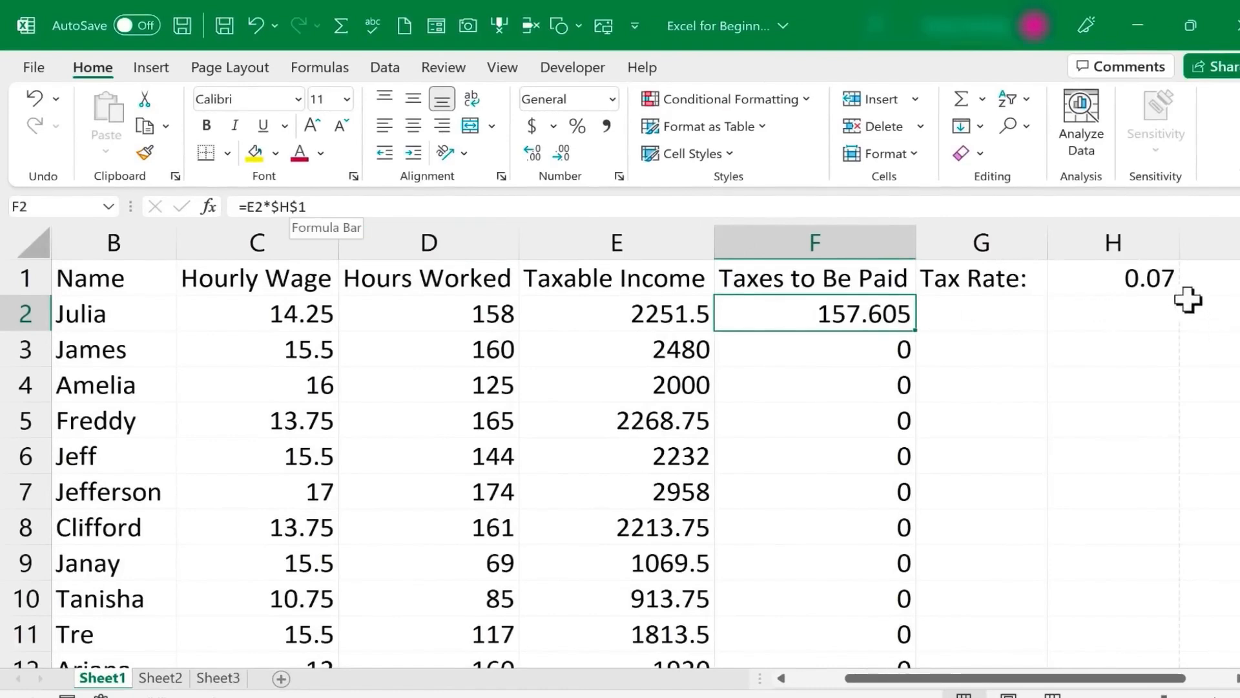
double_click(809, 323)
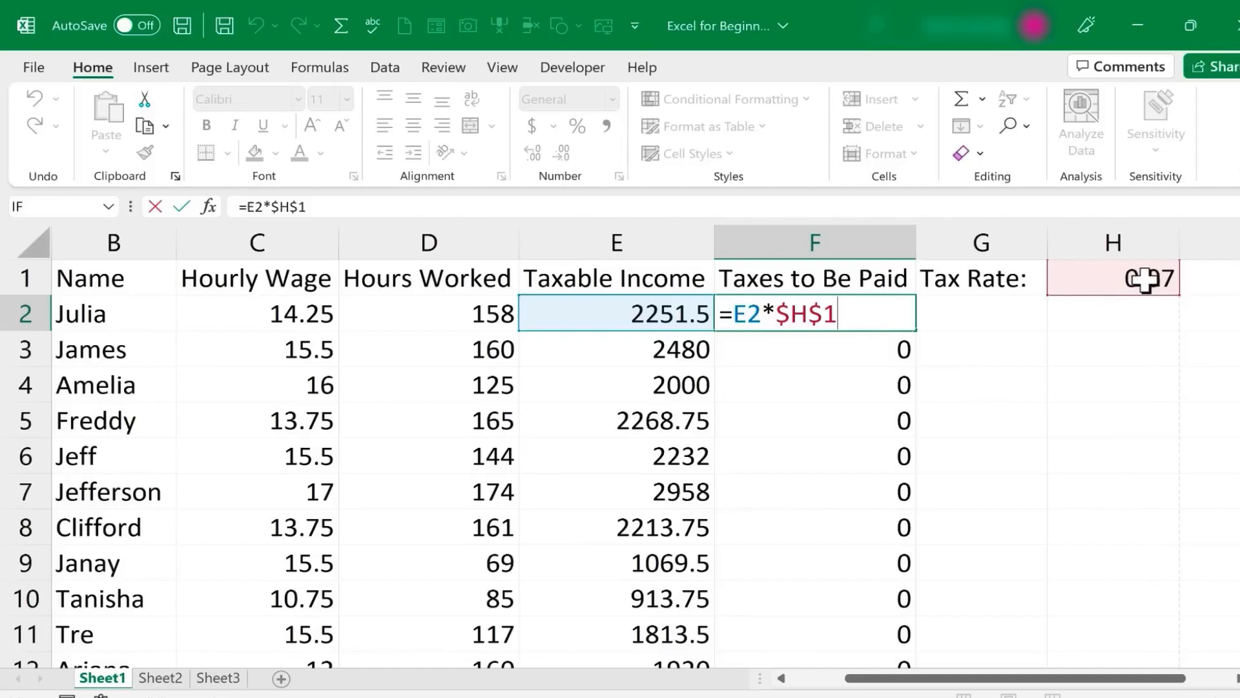
key("ctrl+Return")
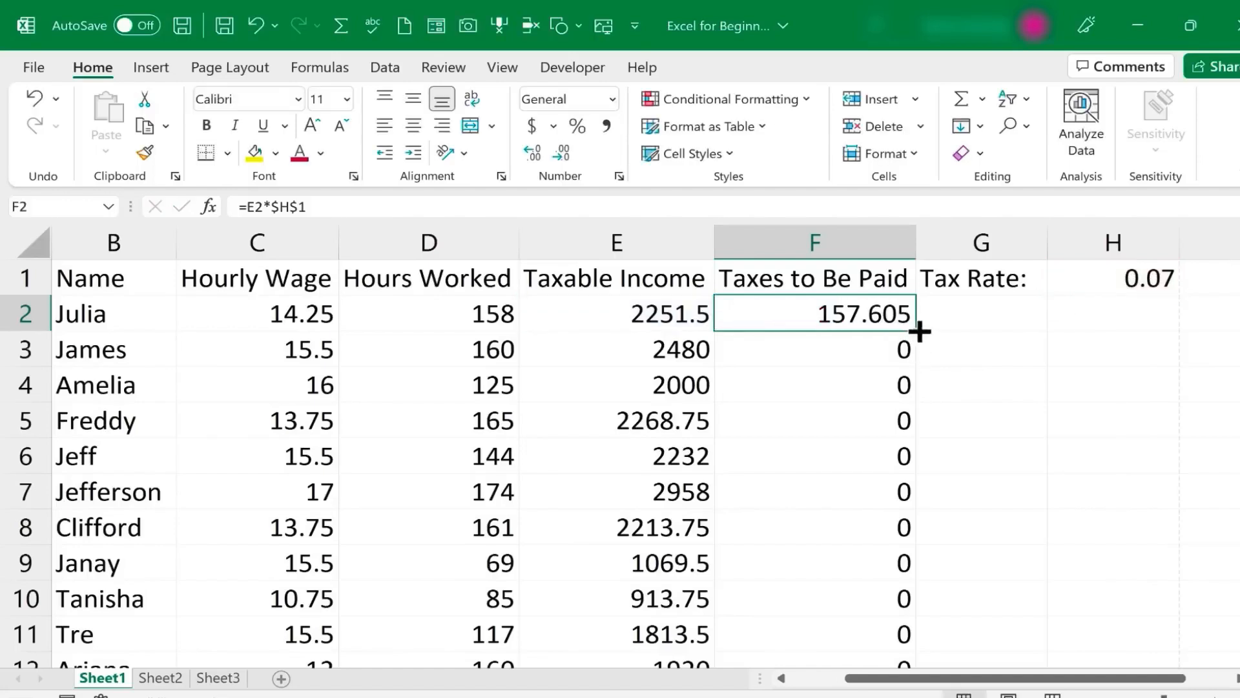
double_click(916, 331)
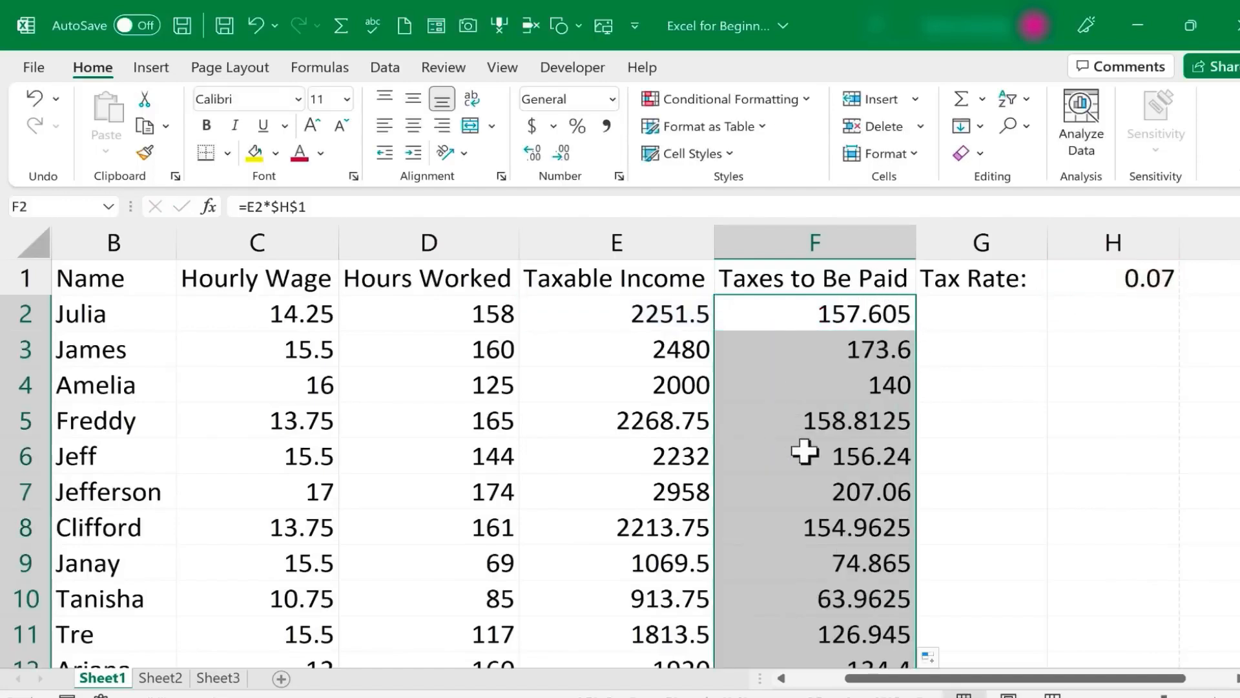
Review the refilled Taxes to Be Paid column and examine the references in the formulas of F29 and F13
scroll(862, 527, "down", 8)
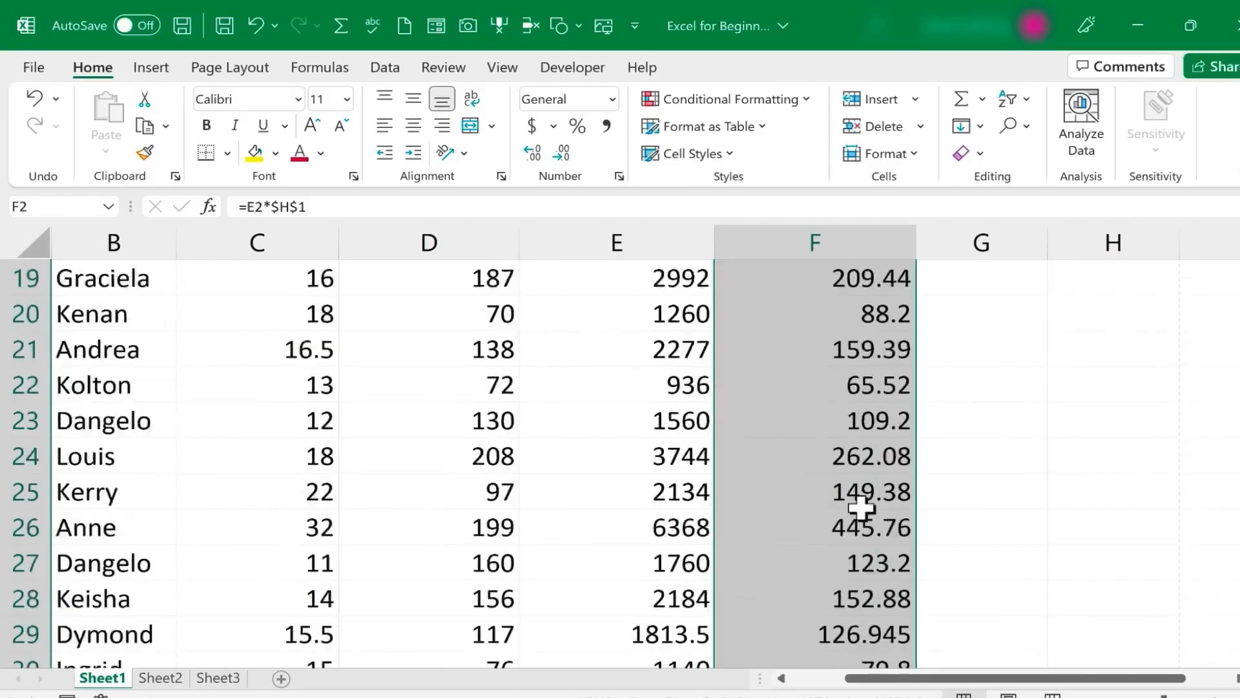
double_click(866, 416)
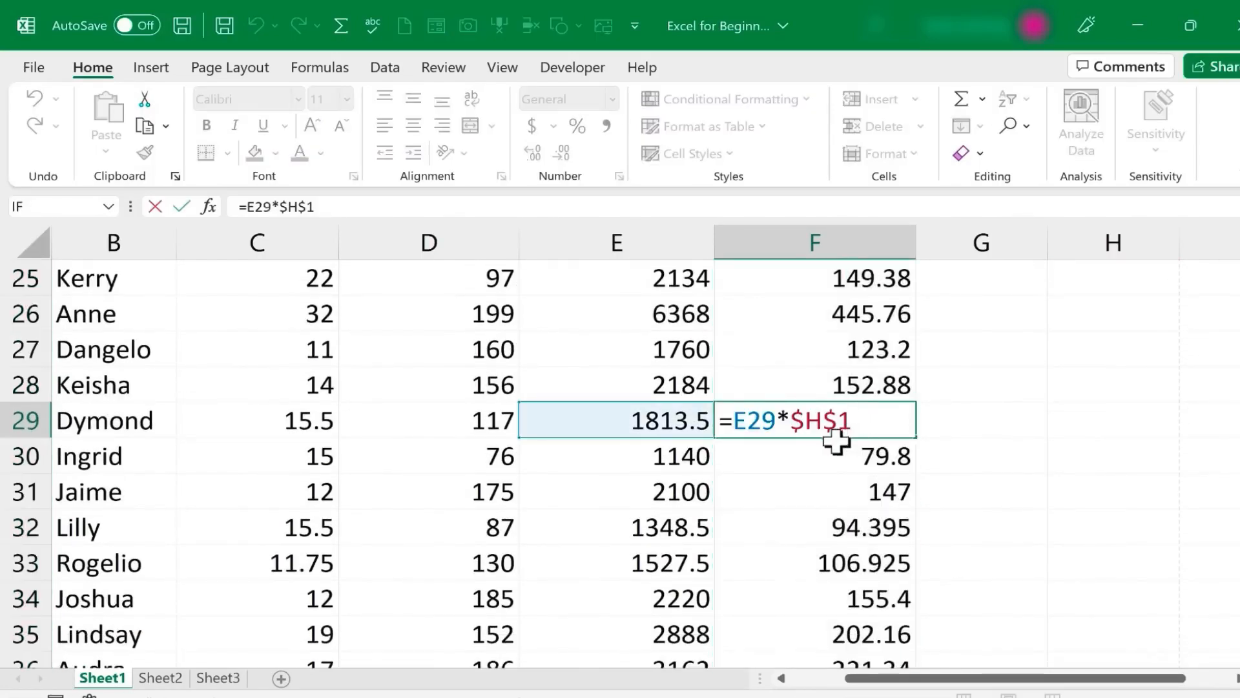
scroll(882, 482, "up", 2)
scroll(881, 481, "up", 4)
double_click(878, 493)
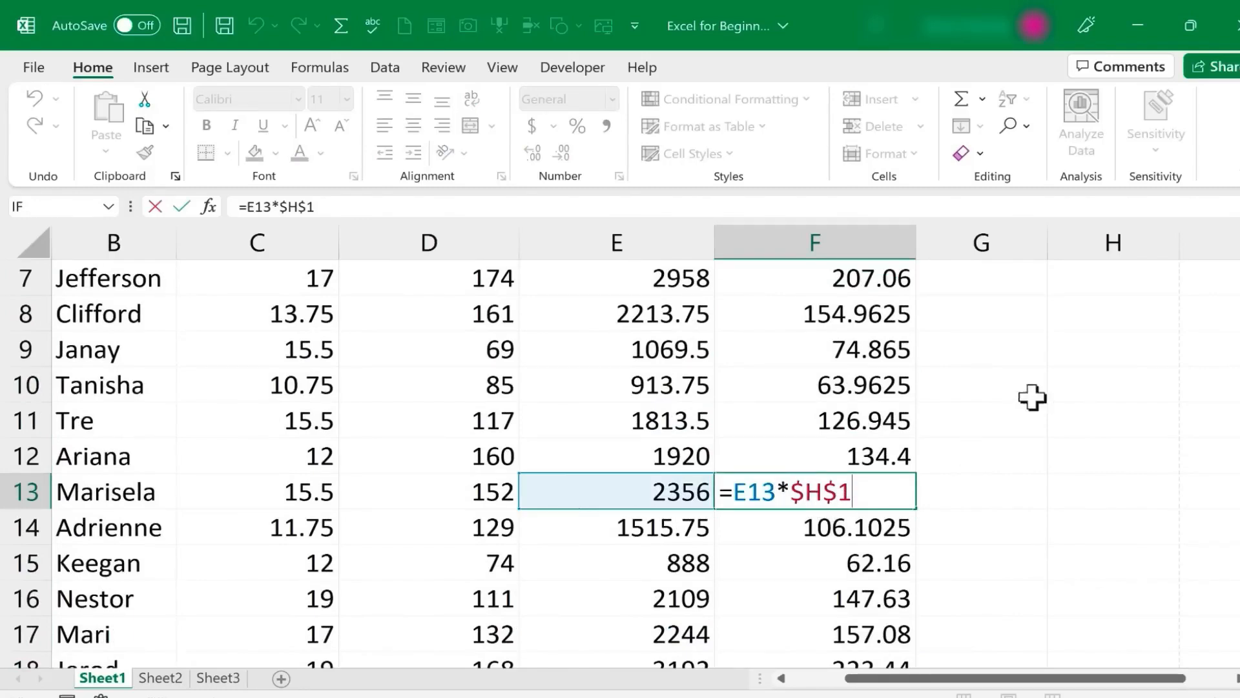
scroll(1040, 400, "up", 2)
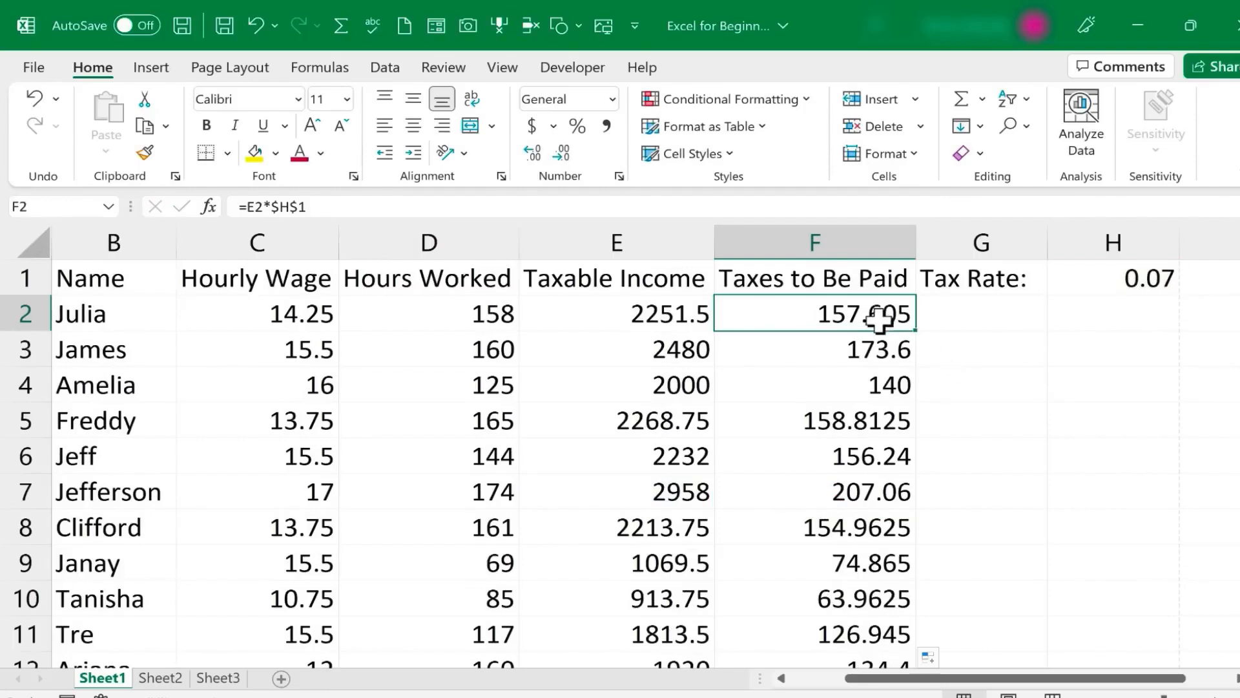
Open the formula in F2 and examine its relative income reference and absolute tax rate reference
double_click(879, 316)
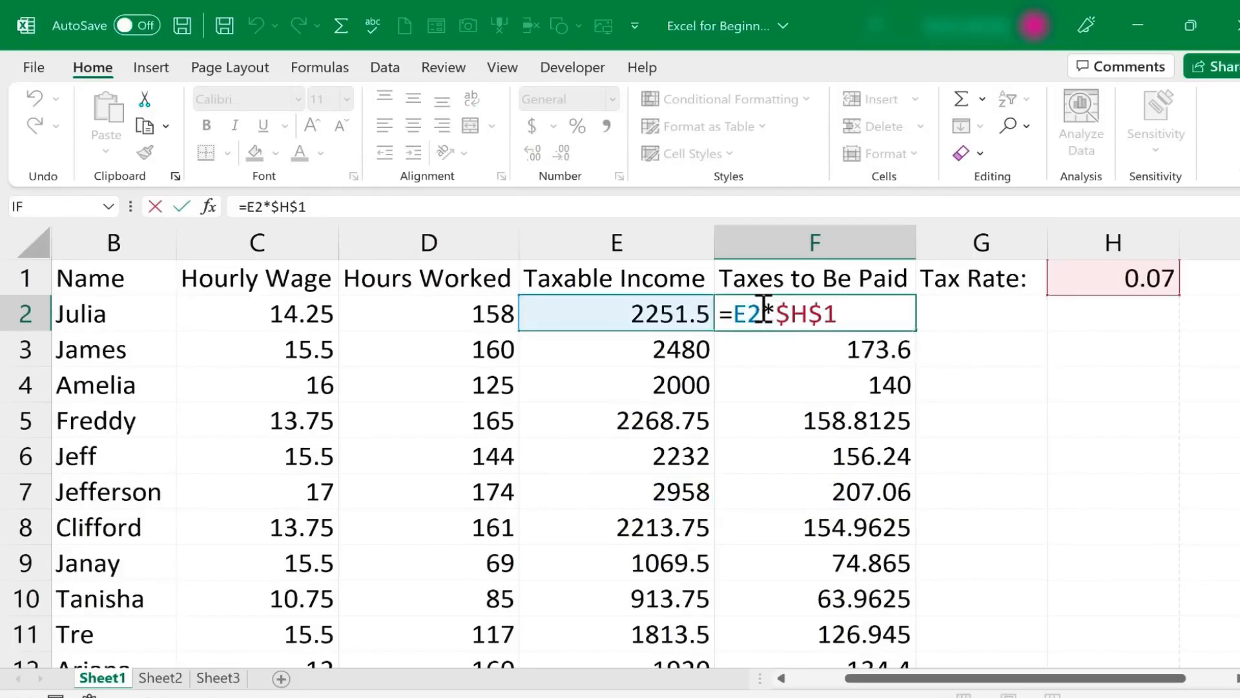
left_click_drag(763, 313, 857, 321)
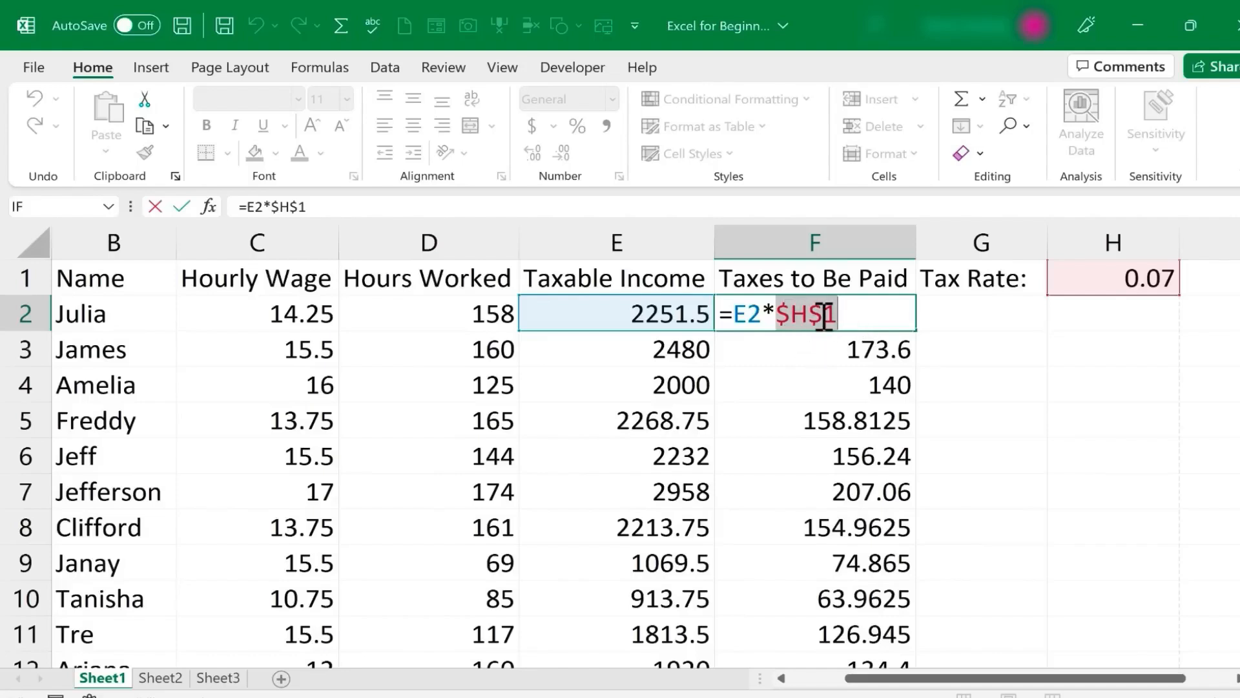
key("ctrl+Return")
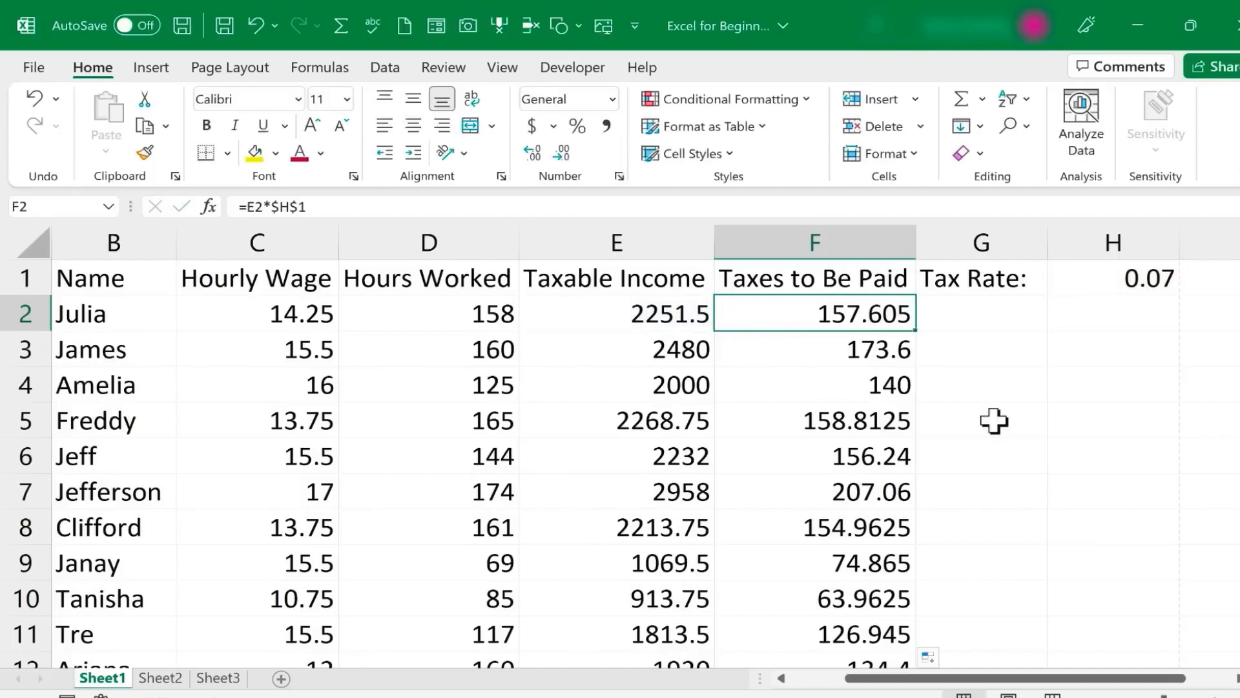
double_click(886, 319)
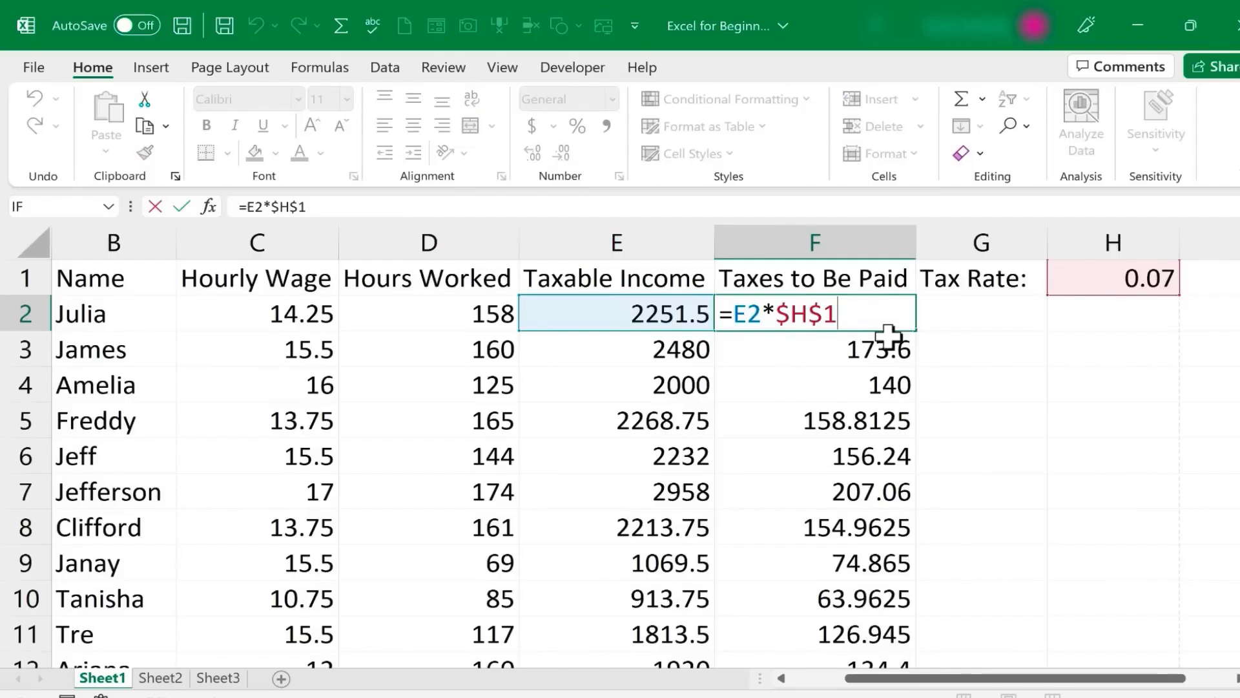
Replace the multiplication by the tax rate in F2 with a division by zero, making the formula =E2/0
key("BackSpace")
key("BackSpace")
key("BackSpace")
key("BackSpace")
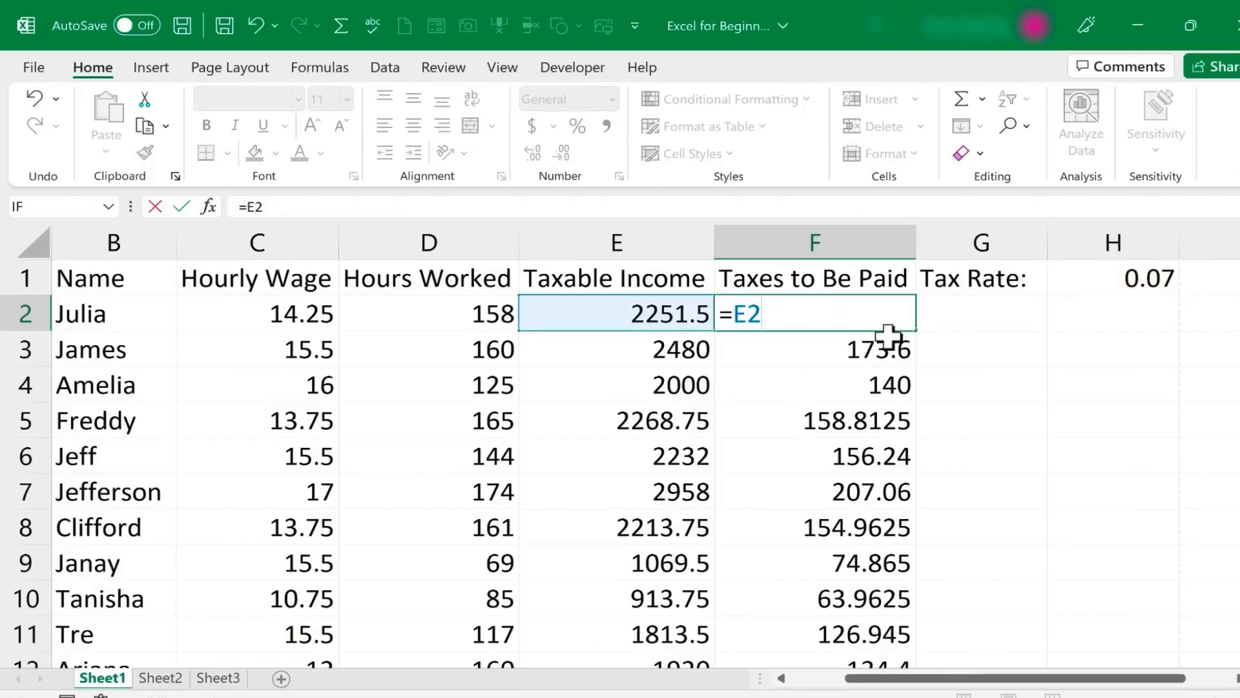
type("/0")
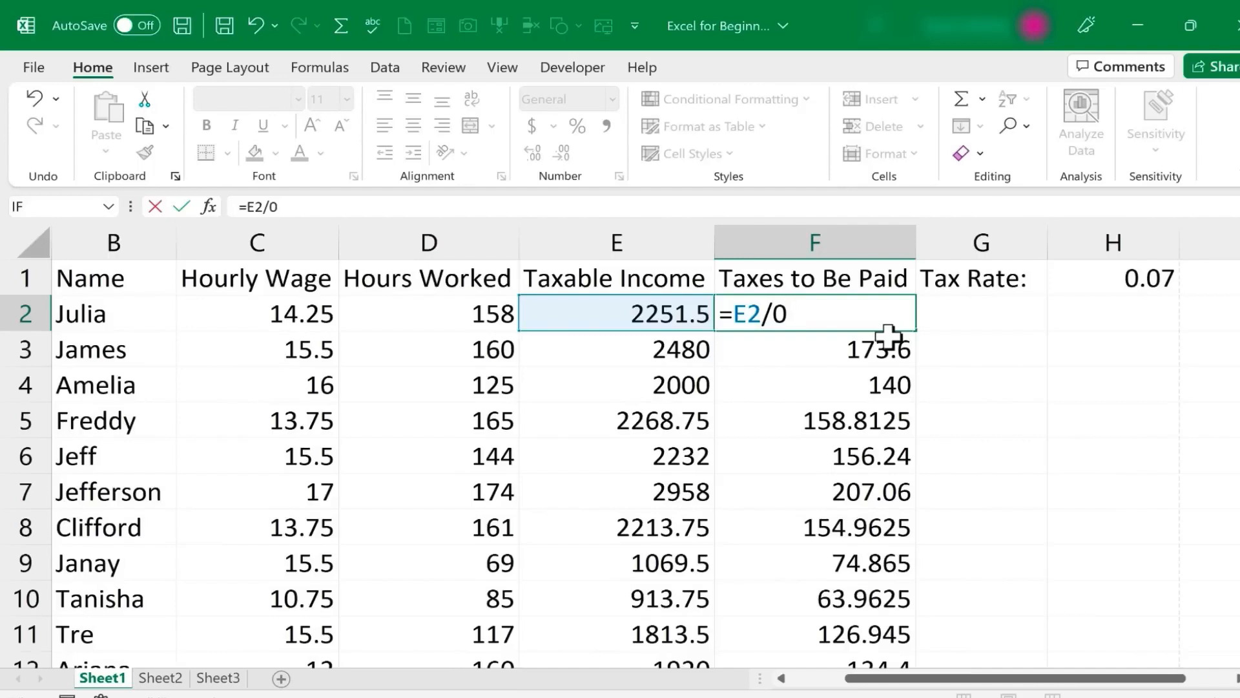
key("Return")
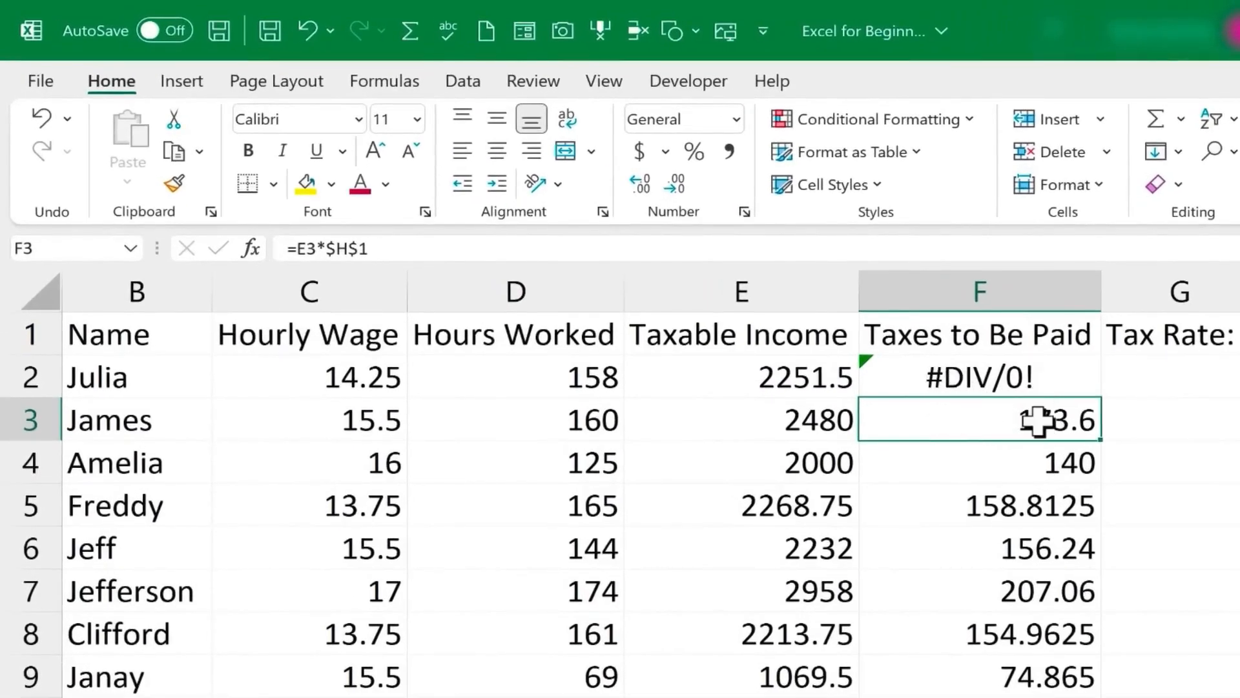
Try to change the formula in F2 to =E2*/0 and reject the suggested correction
left_click(1059, 372)
left_click(1046, 454)
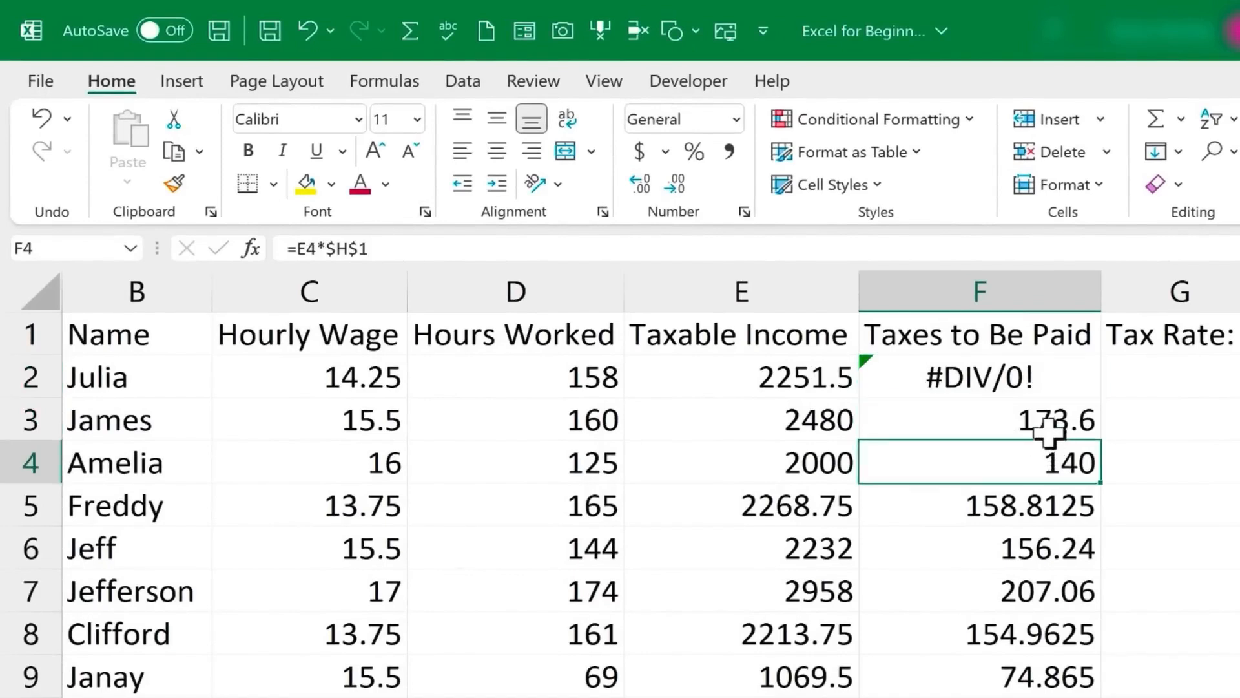
left_click(1037, 386)
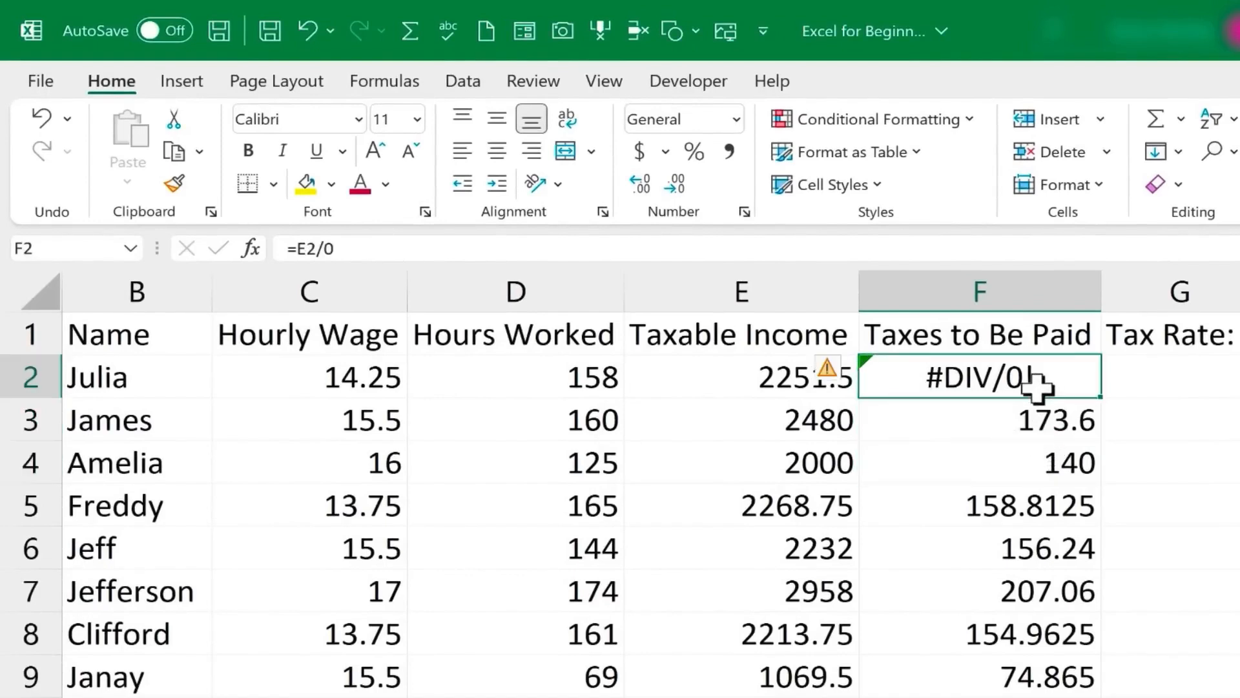
type("=E2*/")
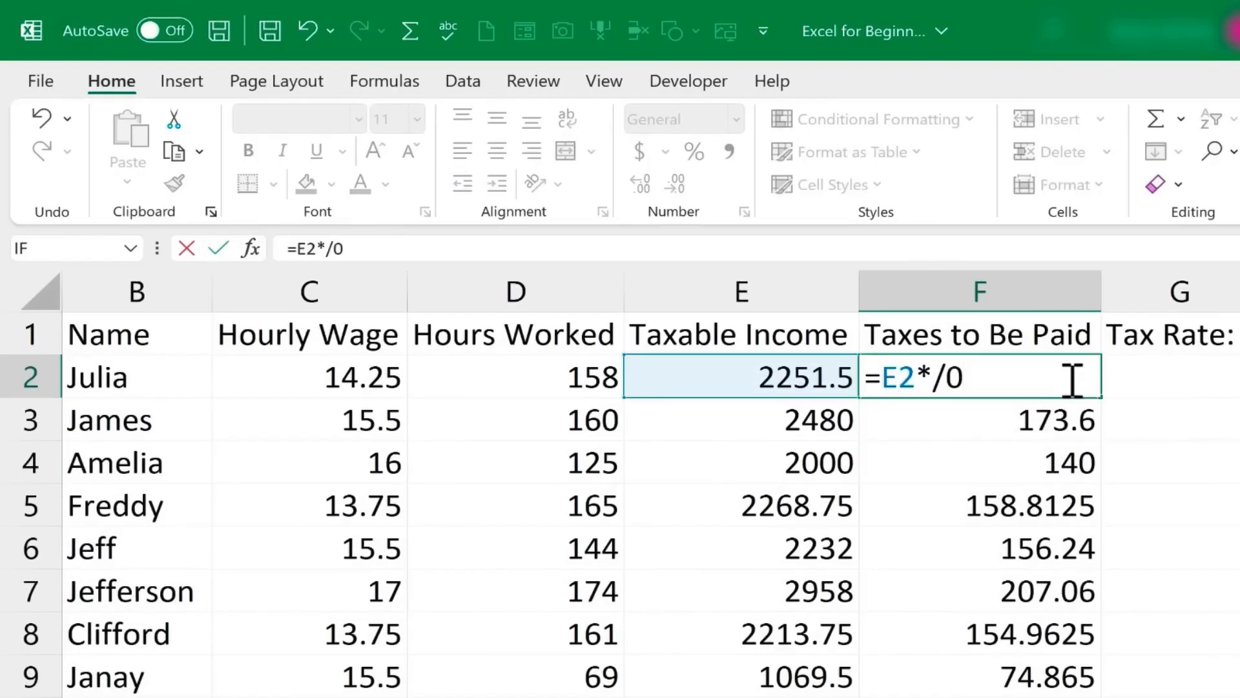
key("Return")
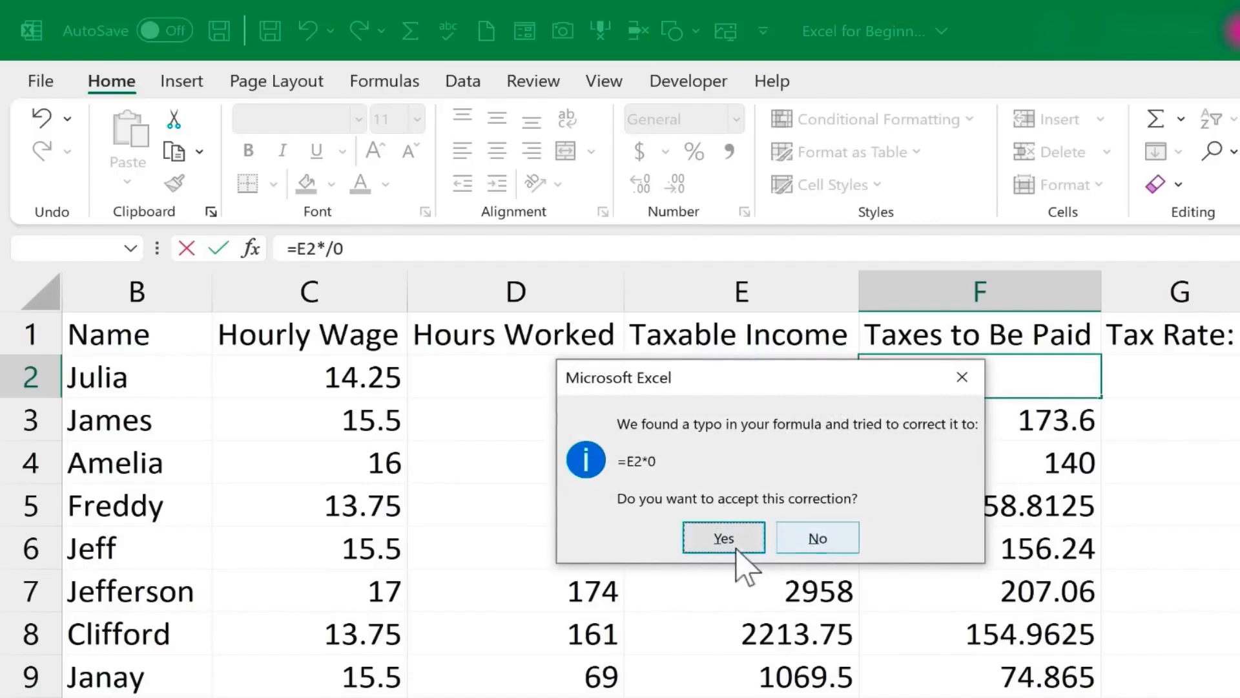
left_click(812, 541)
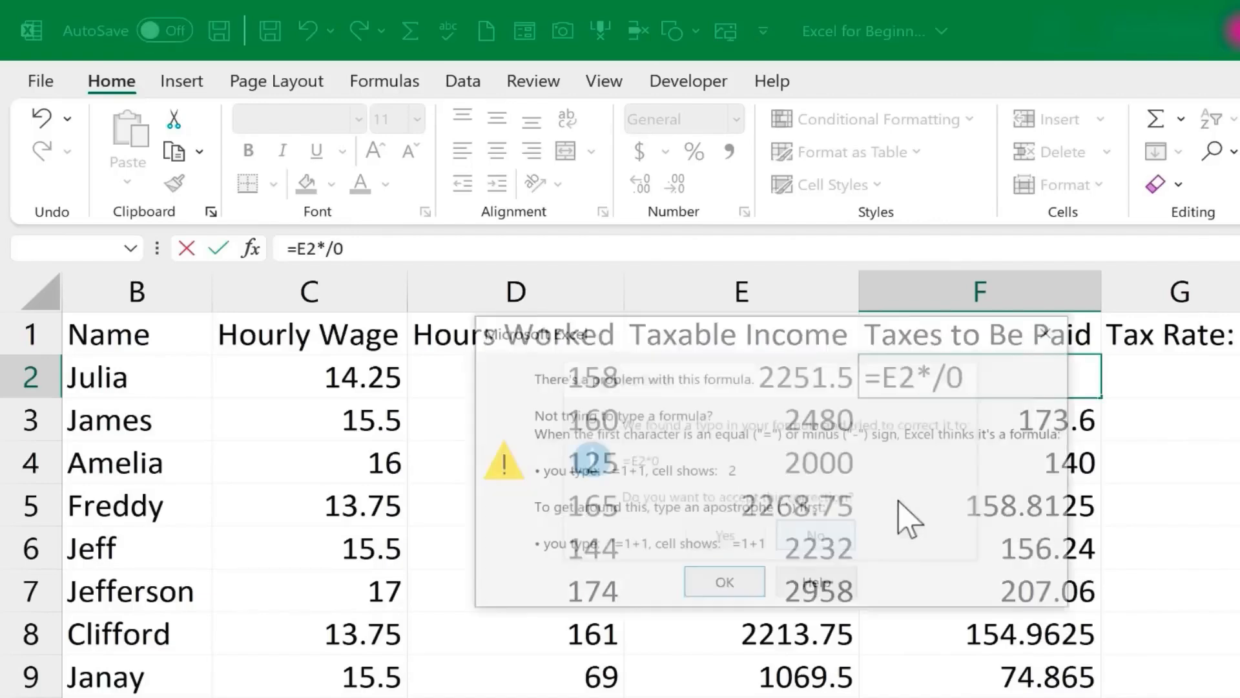
left_click(717, 585)
Remove the multiplication sign and the stray F3 reference from the F2 formula so it reads =E2/0
left_click(1044, 426)
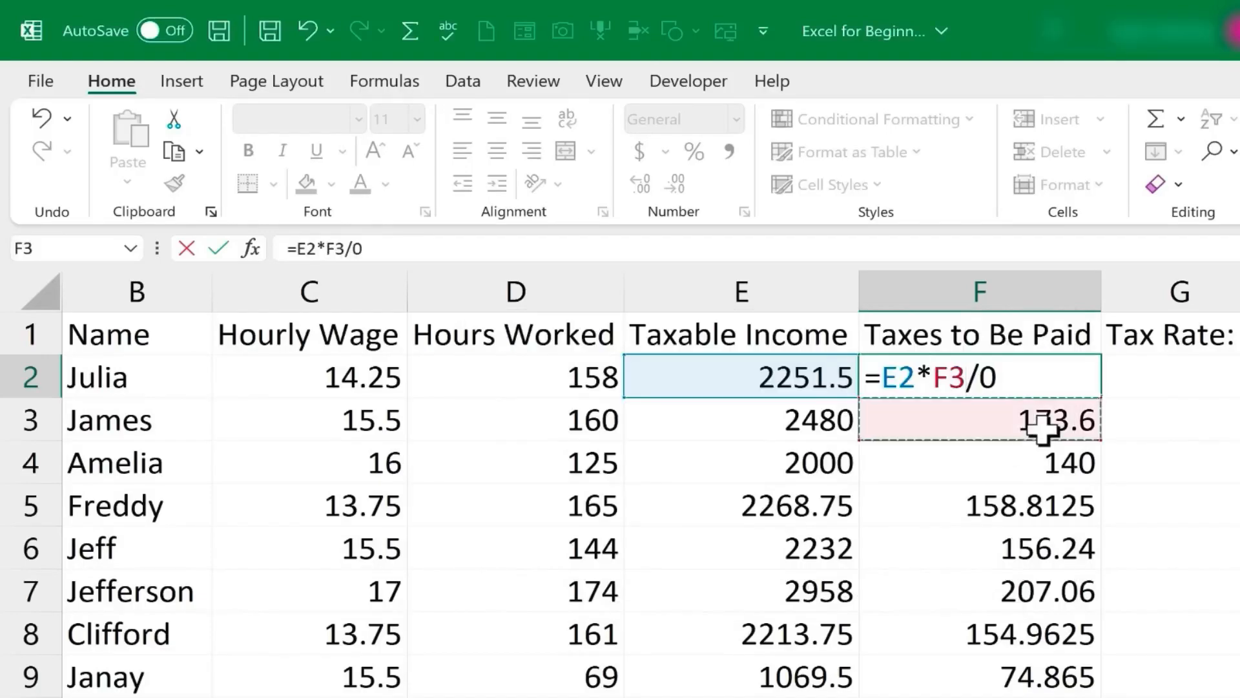
key("BackSpace")
key("BackSpace")
key("BackSpace")
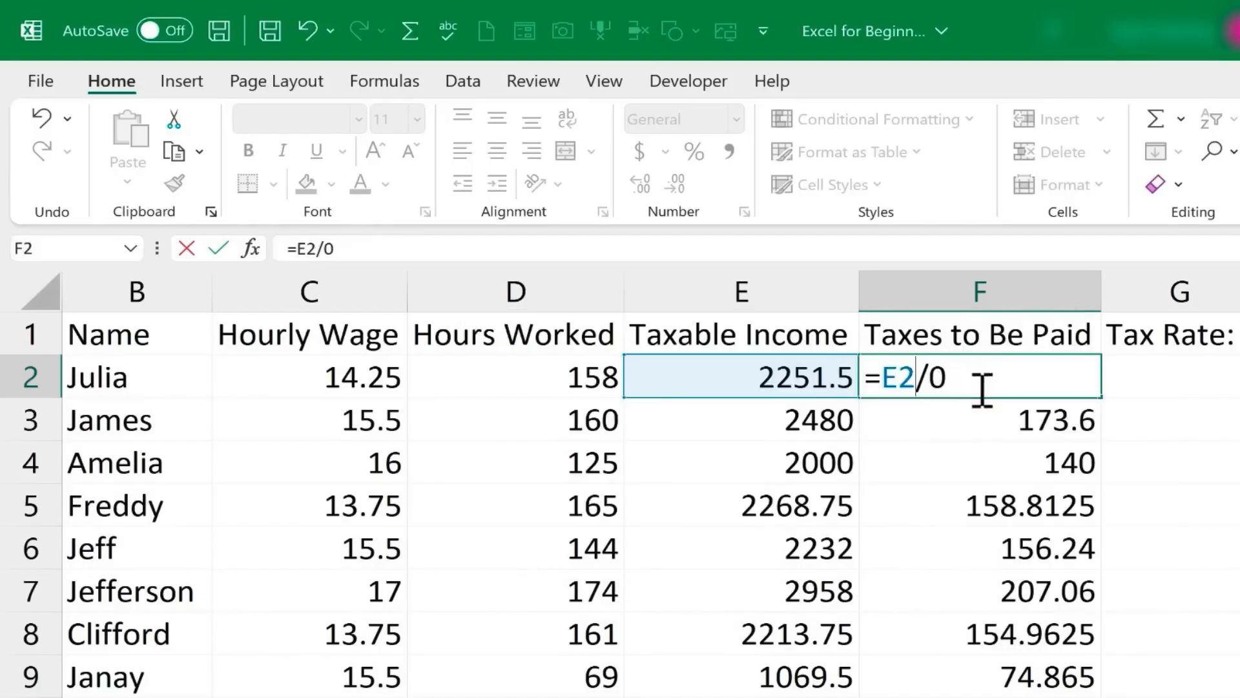
key("Return")
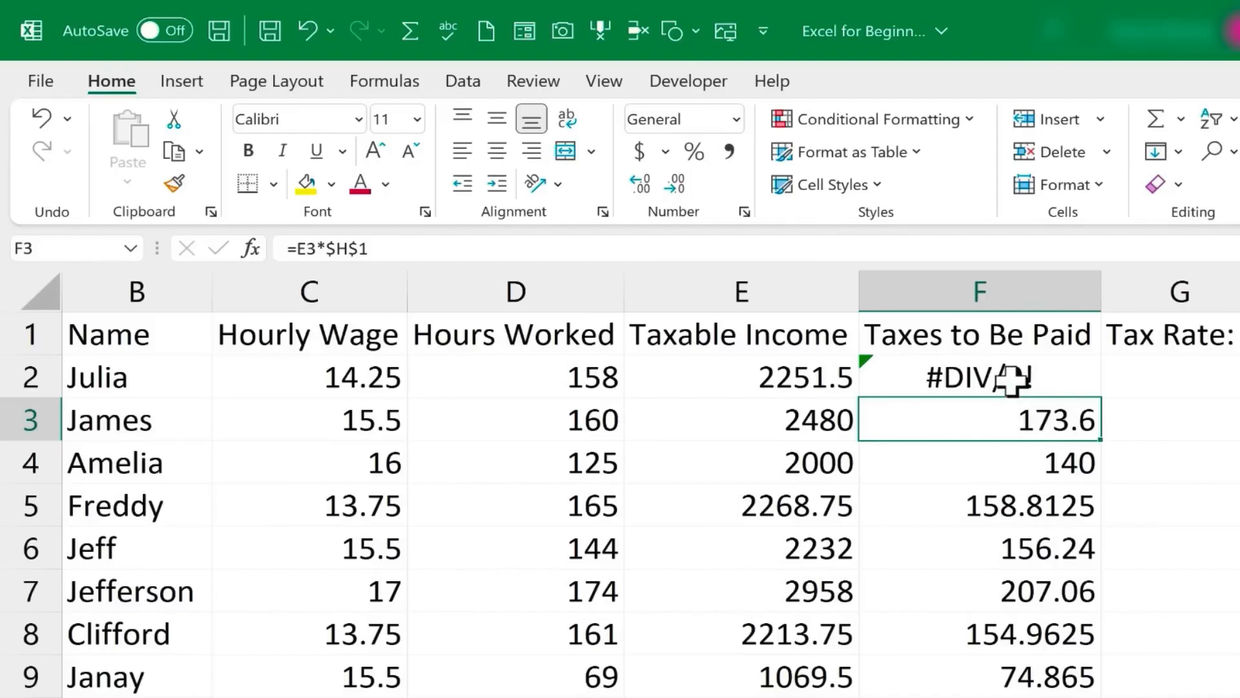
Restore the taxes formula in F2 to =E2*$H$1 and select that cell
left_click(1010, 380)
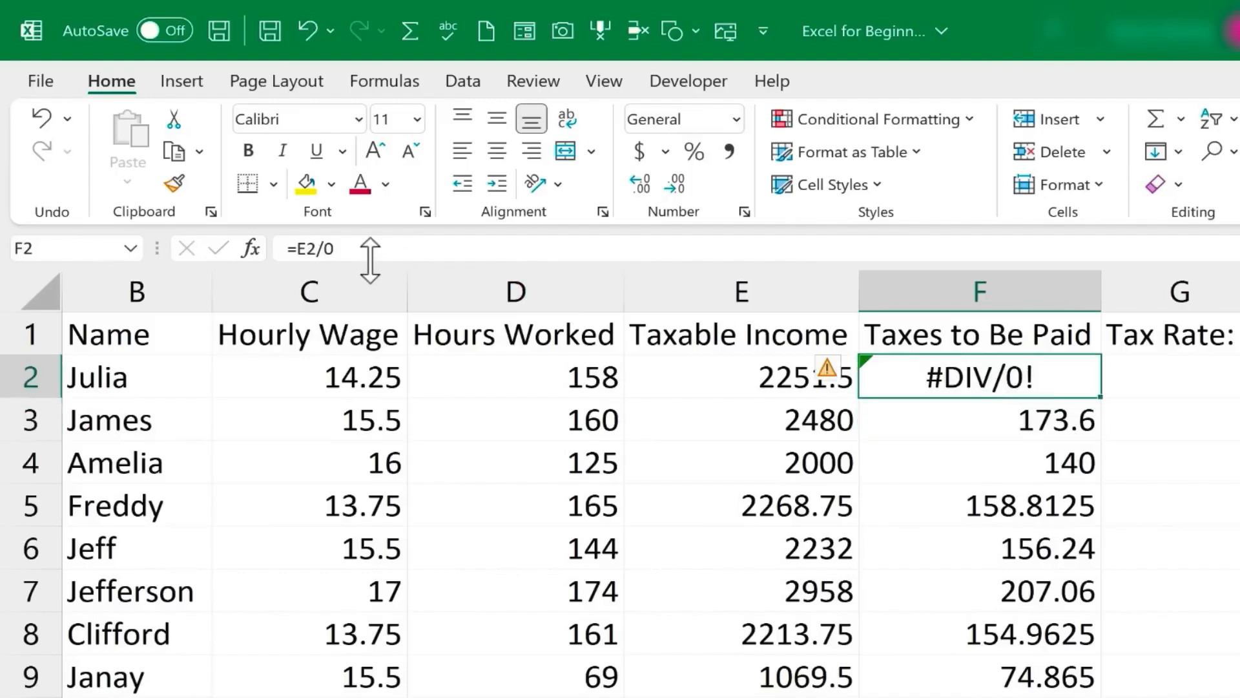
left_click(396, 249)
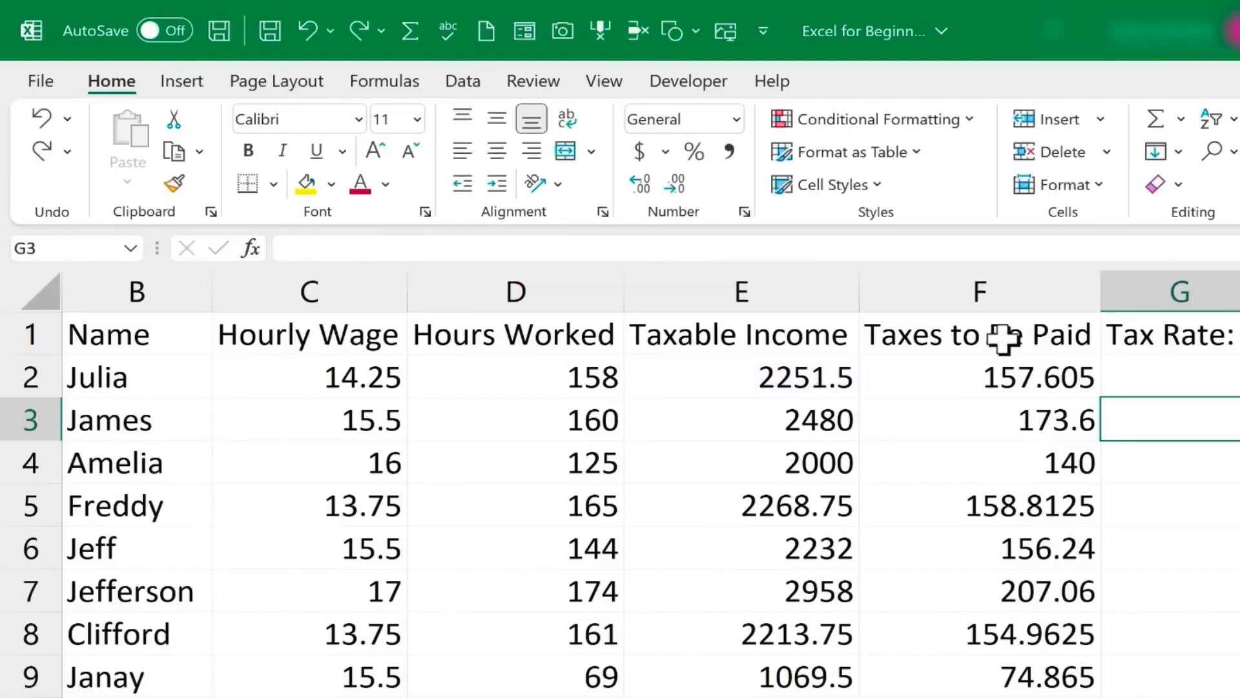
left_click(955, 339)
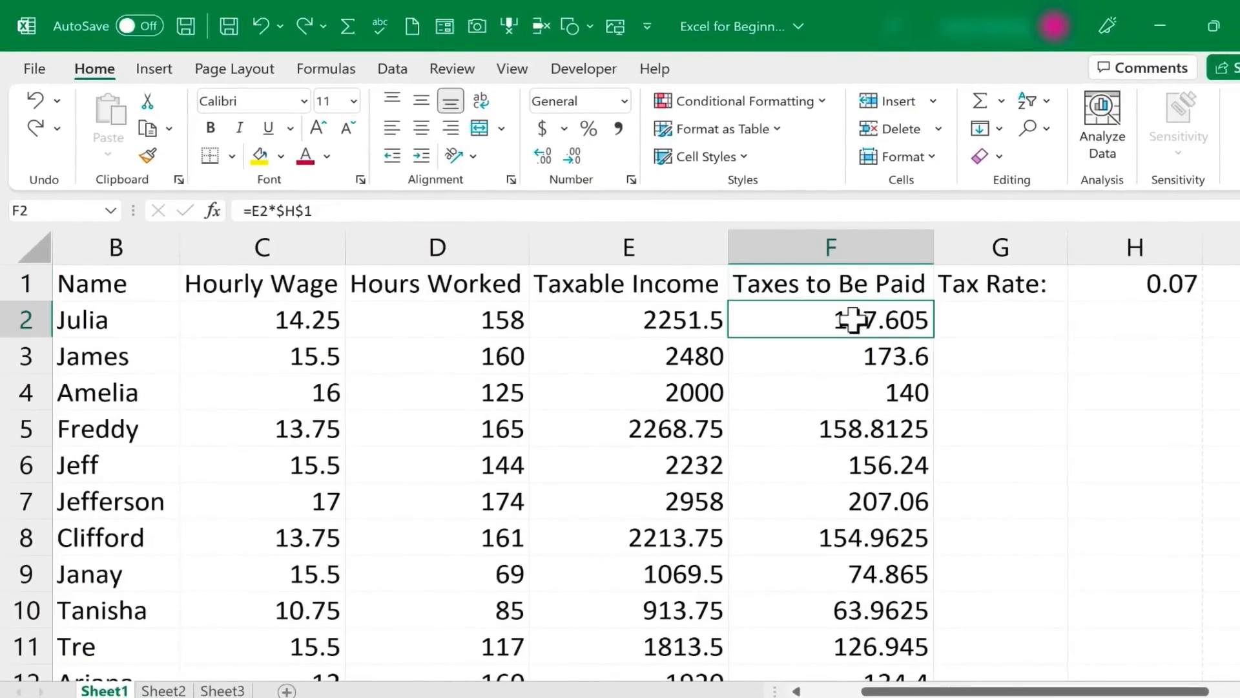
Name the Taxes to Be Paid values, from F2 down to the last employee row, TaxesOwed
left_click_drag(853, 320, 904, 671)
scroll(769, 307, "up", 19)
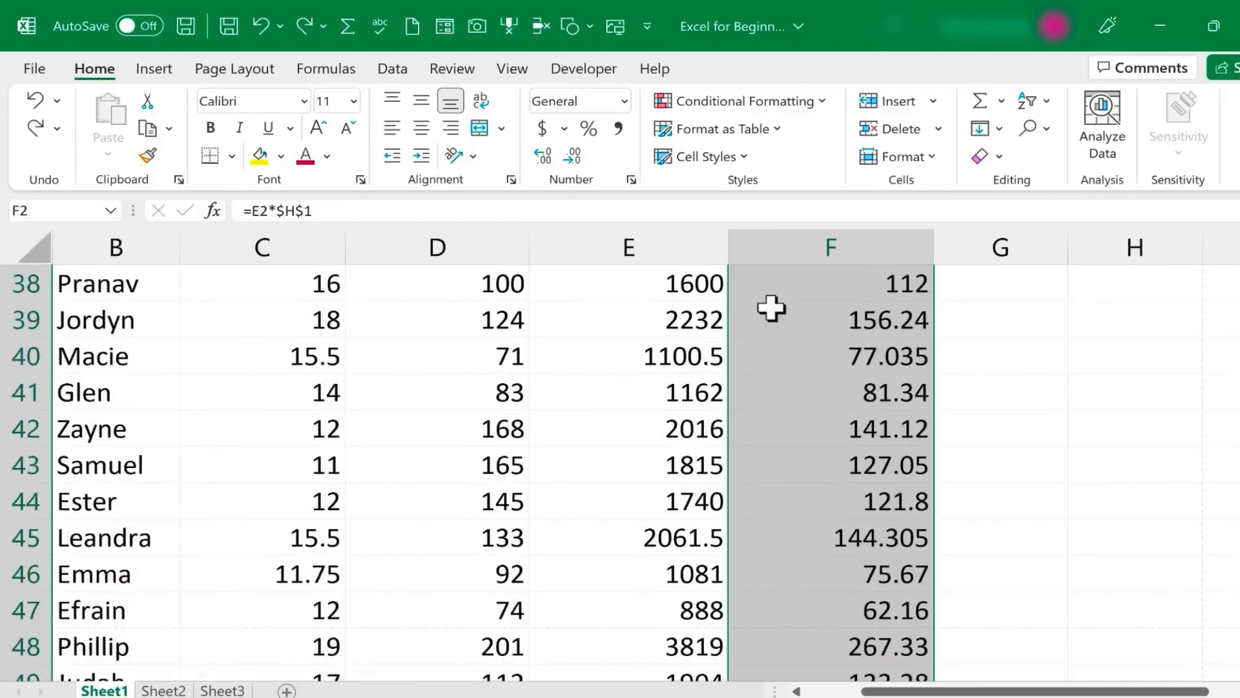
left_click(63, 210)
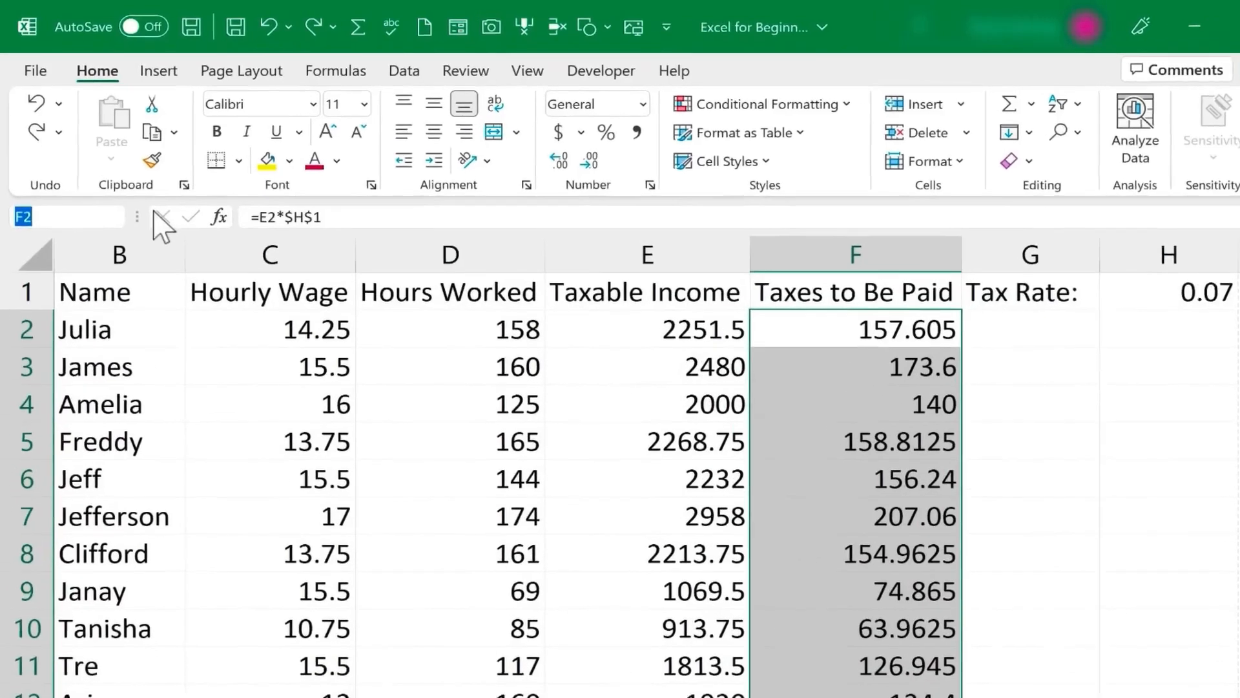
type("TaxesOwed")
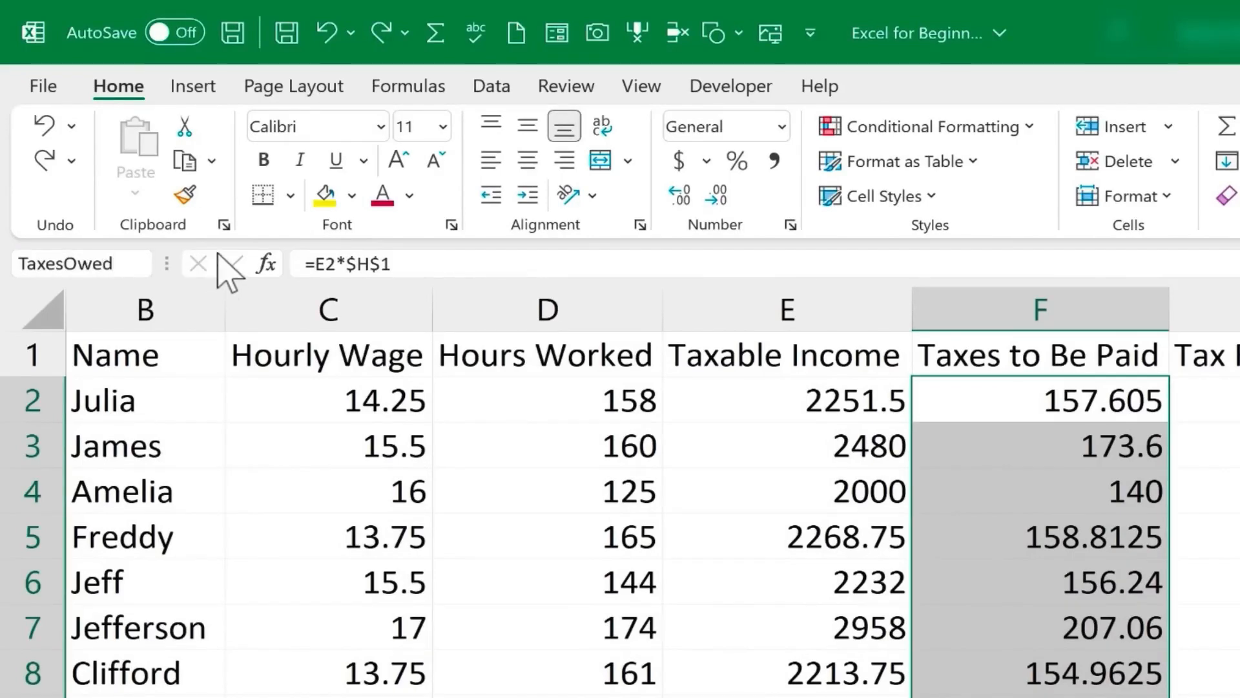
key("Return")
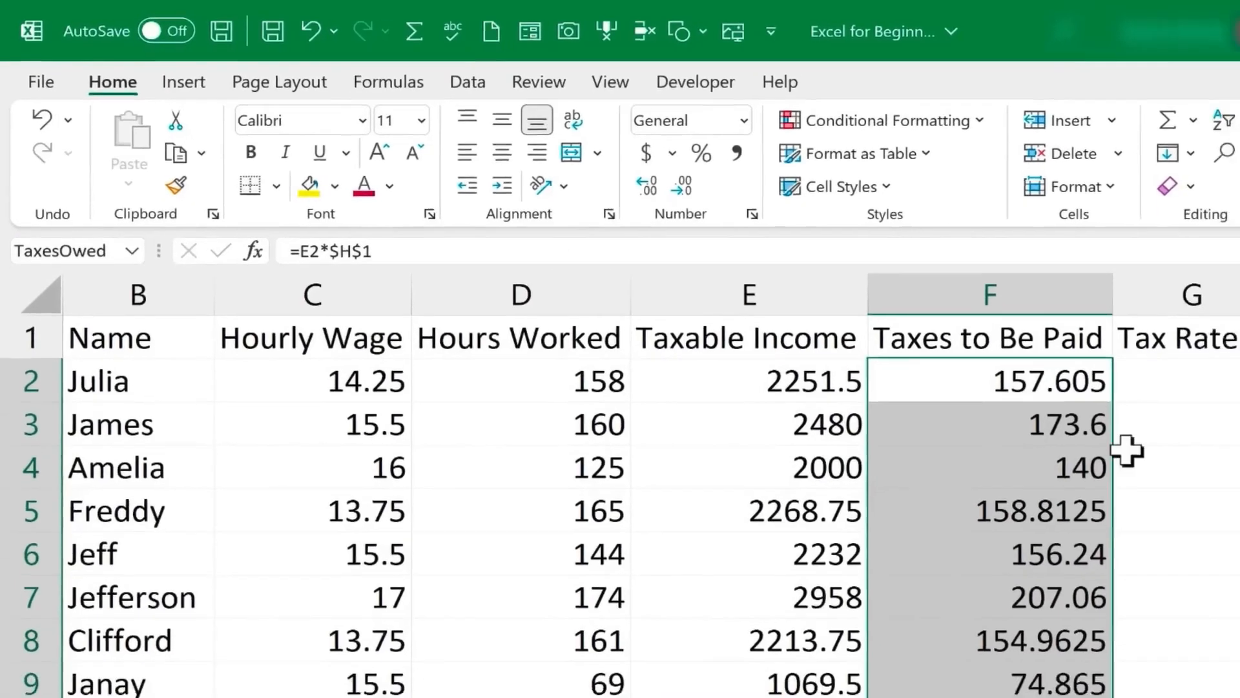
Look over the TaxesOwed range in column F and check the list of defined names
scroll(1156, 529, "down", 7)
scroll(1120, 541, "up", 4)
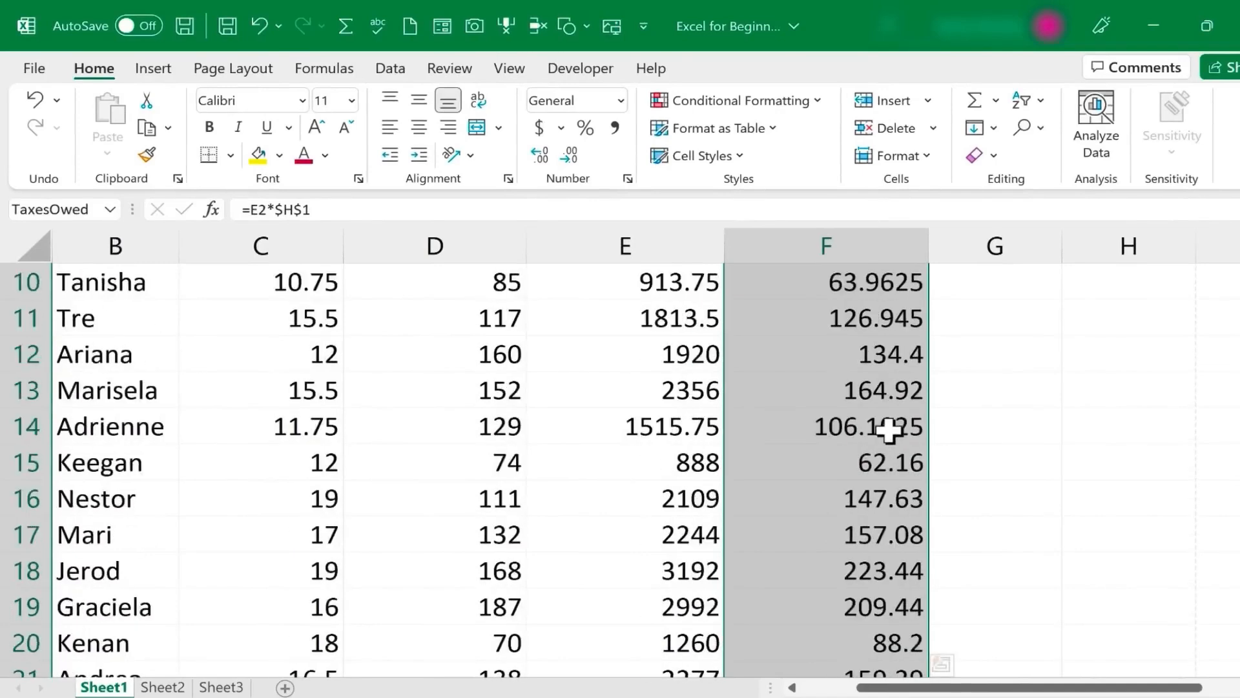
scroll(889, 428, "up", 3)
left_click(982, 347)
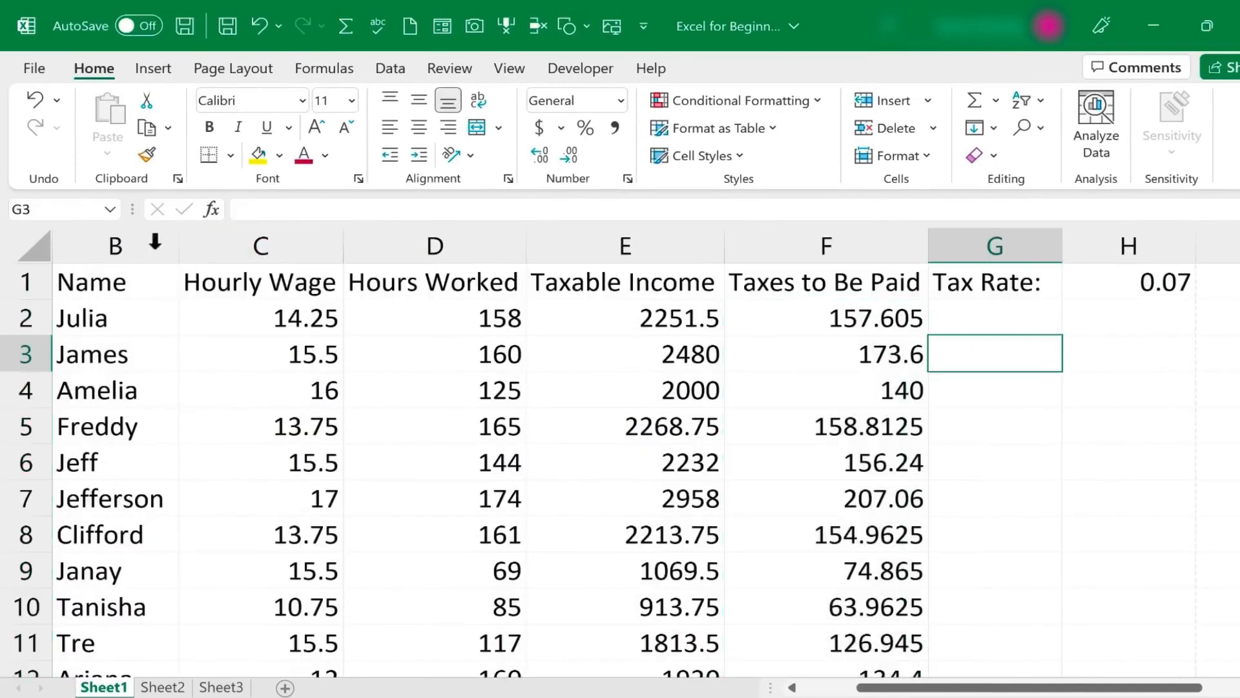
left_click(858, 328)
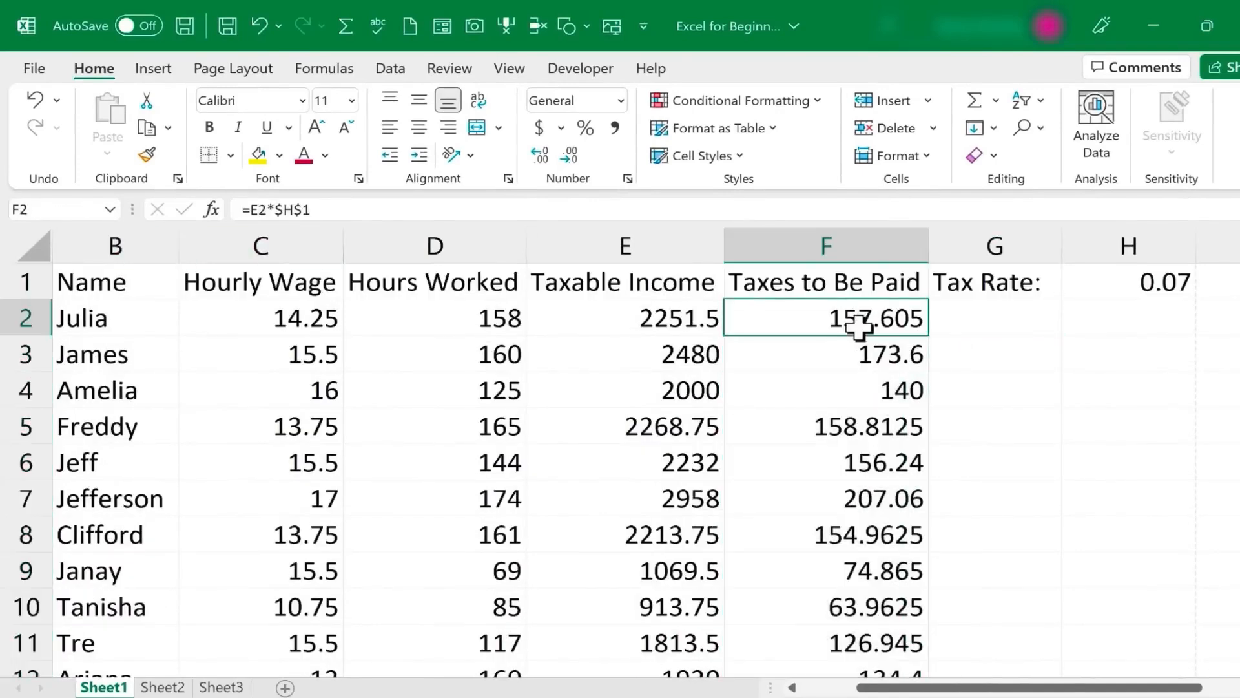
left_click(111, 211)
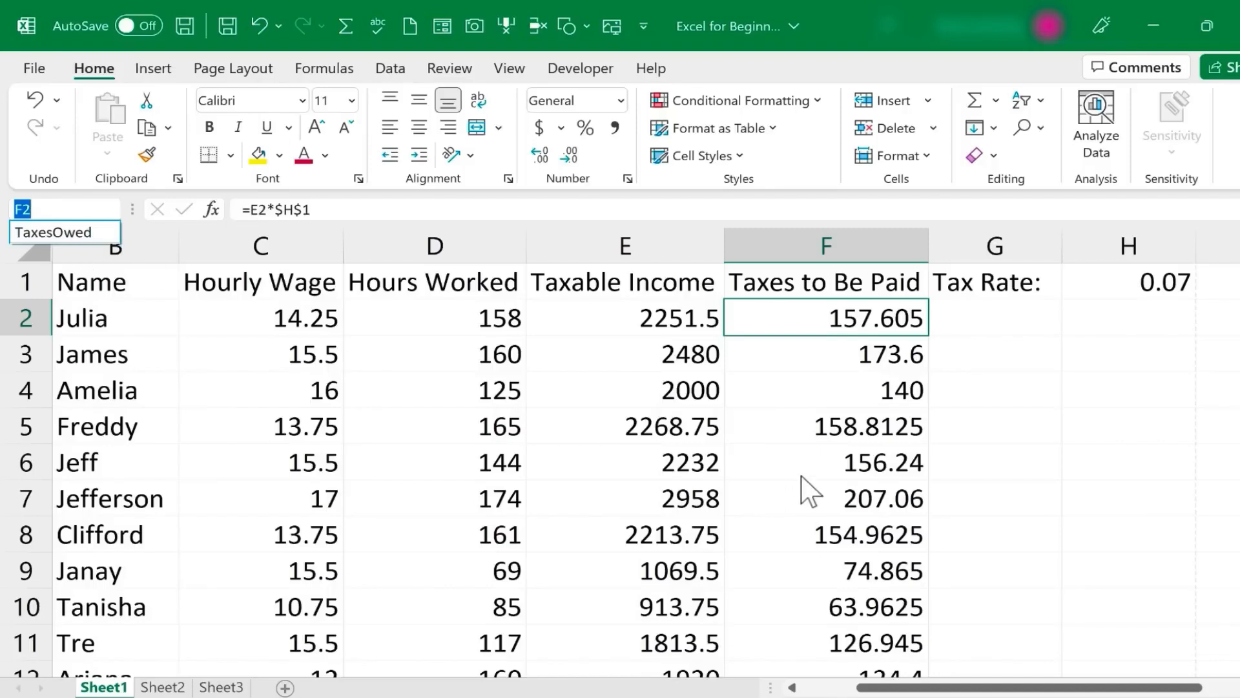
left_click(981, 368)
Enter the formula =taxesowed+1 in cell G3, and undo that entry
left_click(1001, 357)
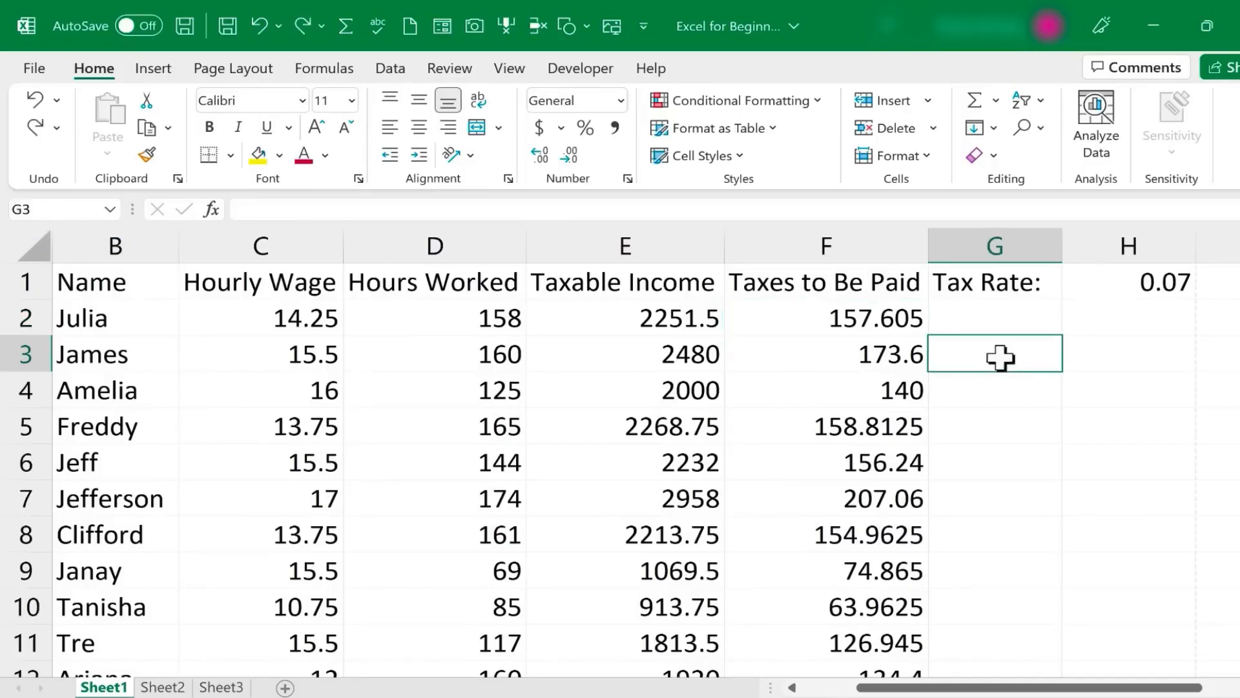
type("=")
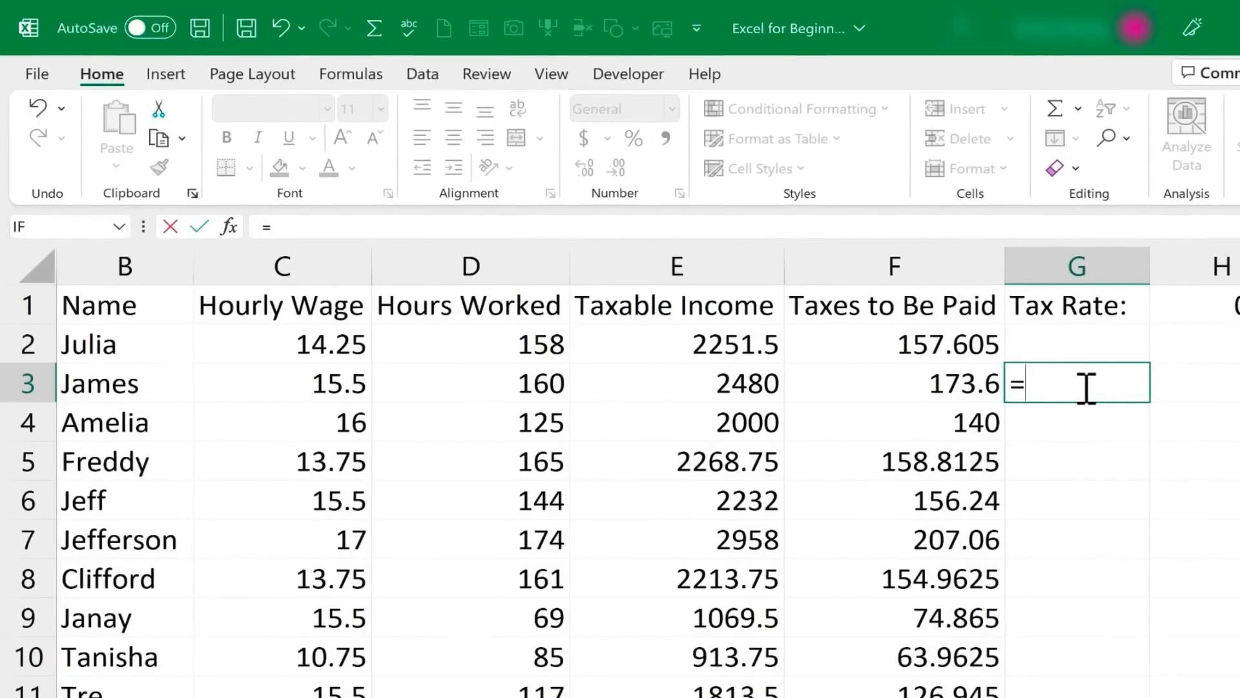
type("e")
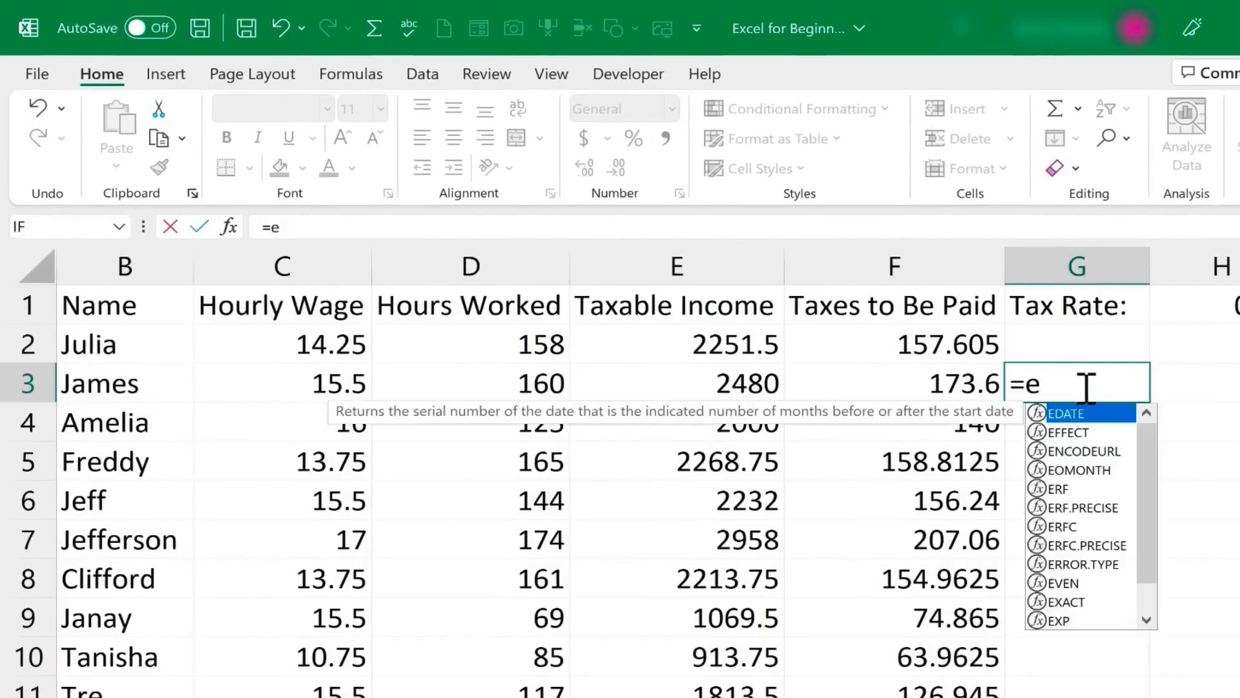
type("3")
key("BackSpace")
key("BackSpace")
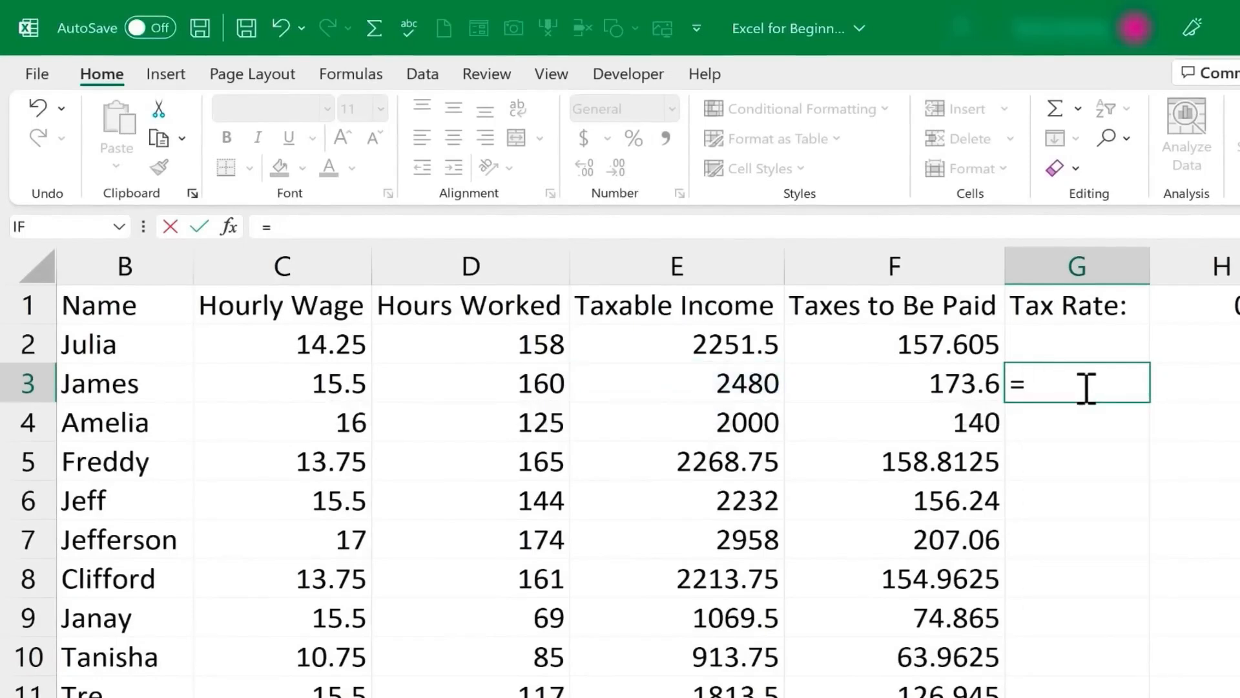
type("ta")
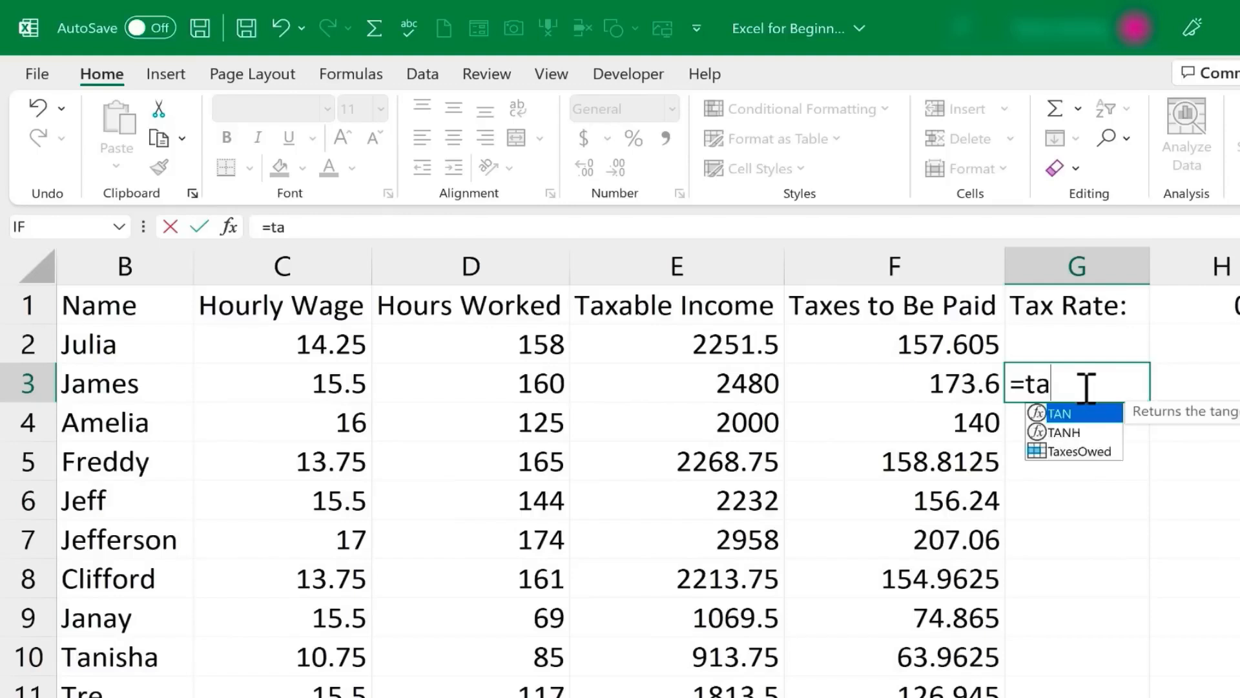
type("xesowed+")
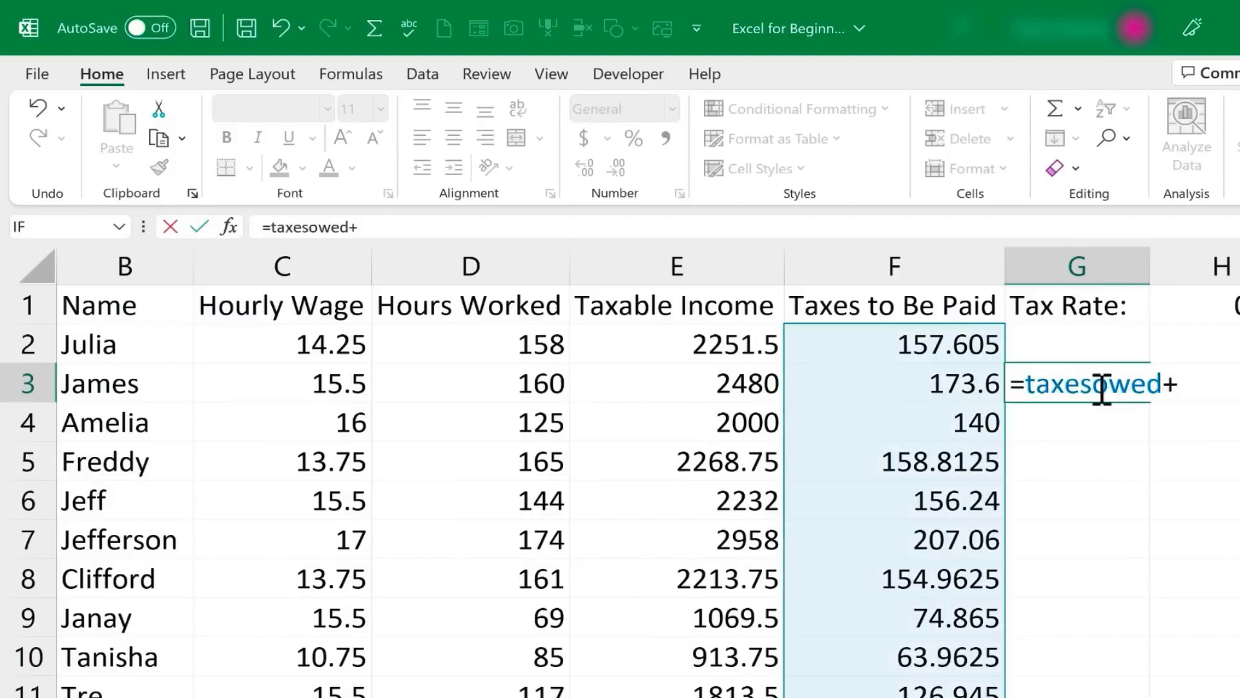
type("1")
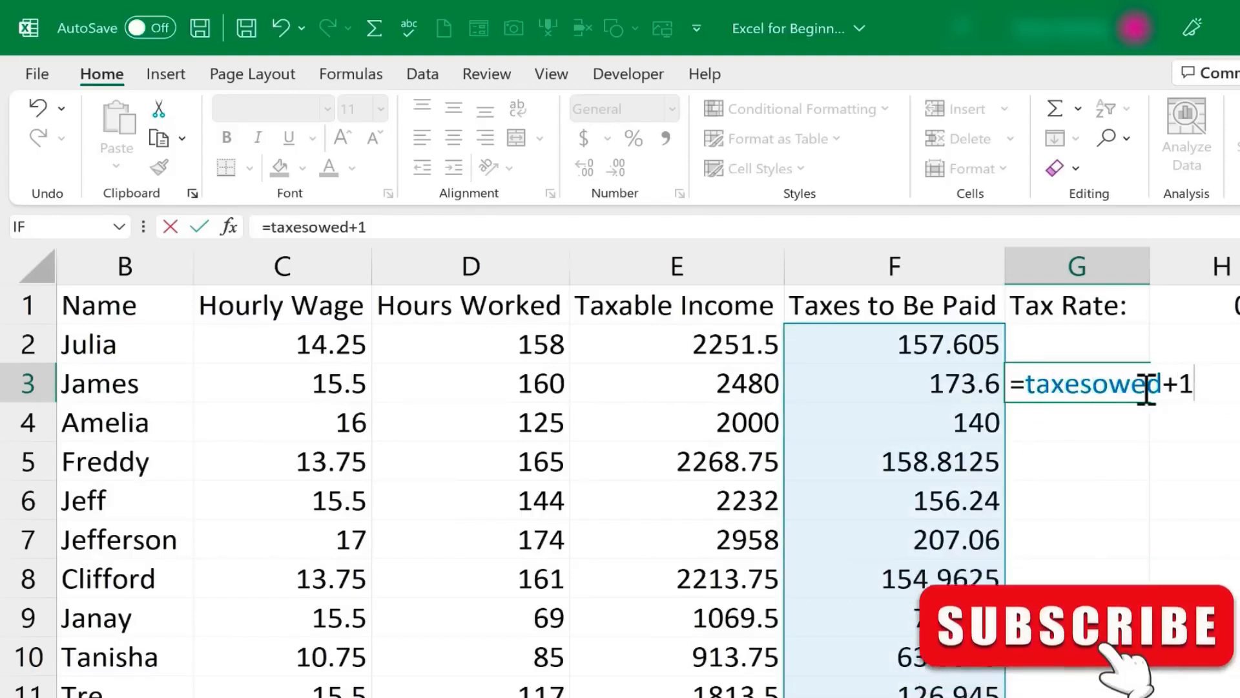
key("Return")
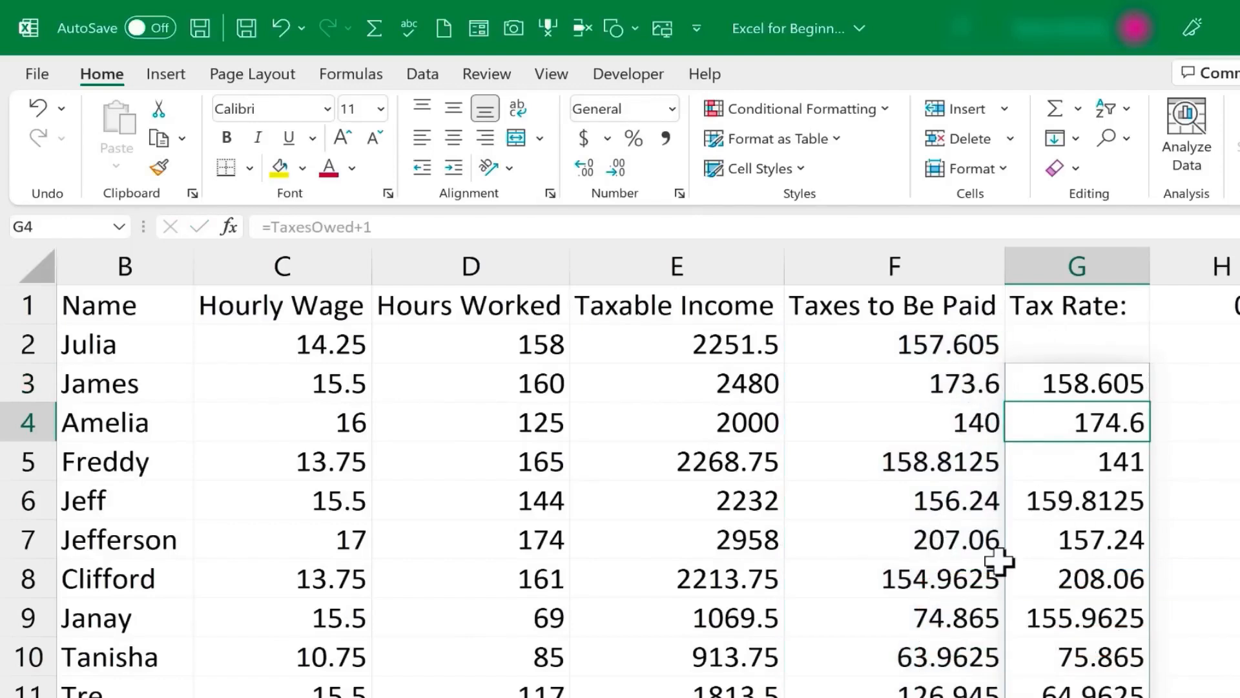
key("ctrl+z")
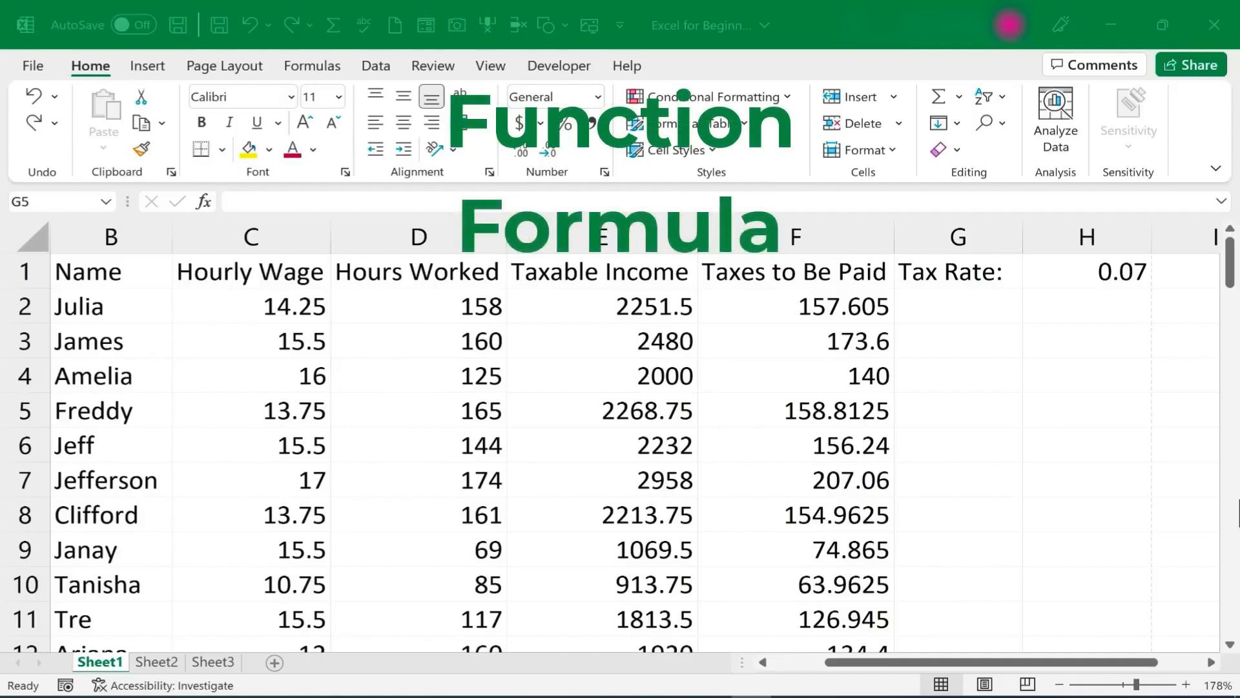
Start a SUM formula in cell D72, directly below the last Hours Worked value
left_click(1231, 265)
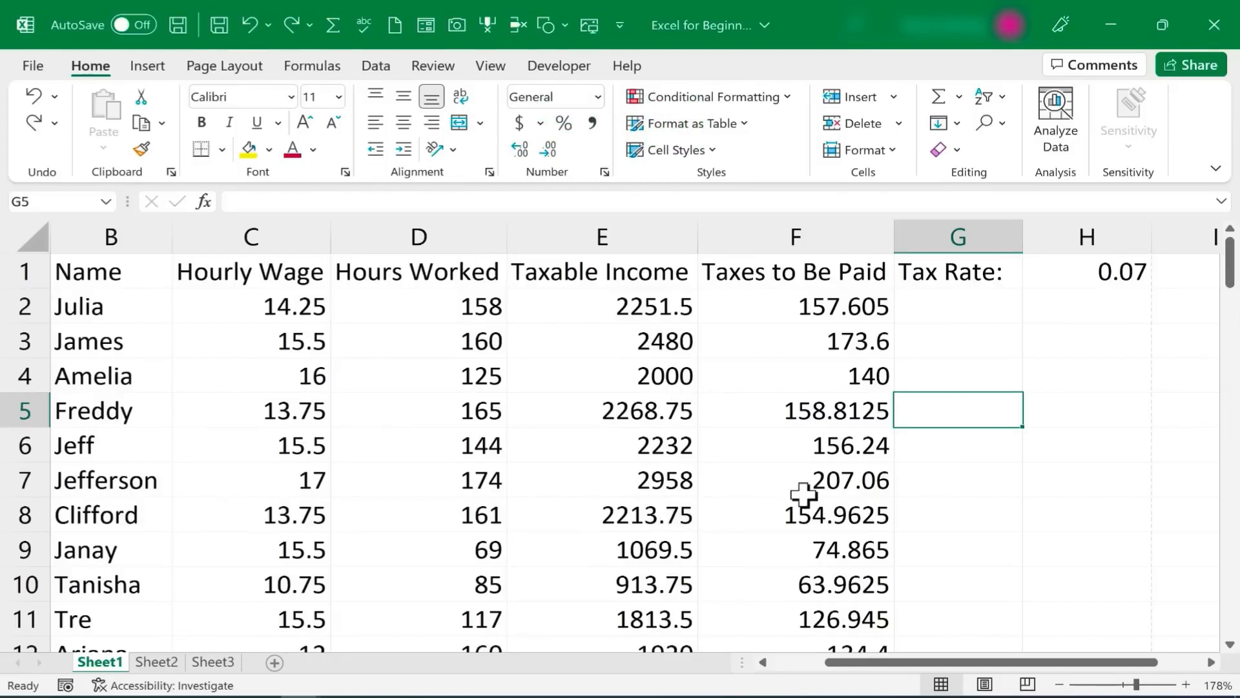
left_click_drag(1228, 258, 1066, 548)
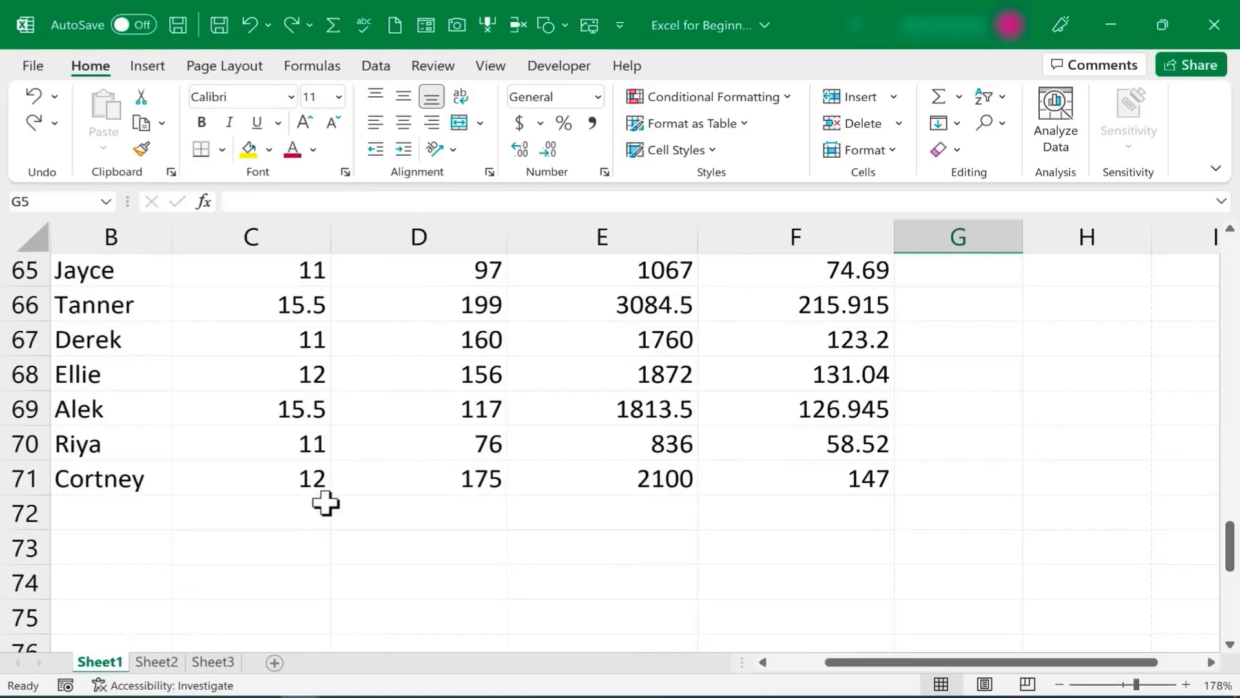
left_click(413, 511)
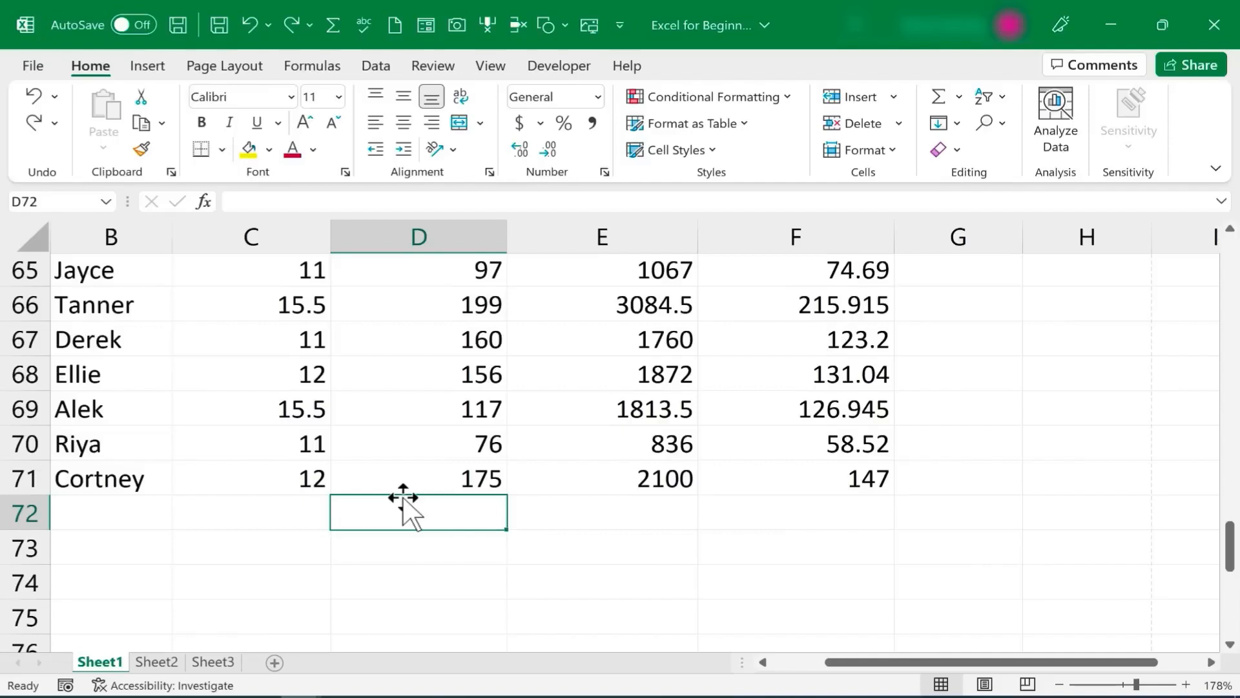
type("=")
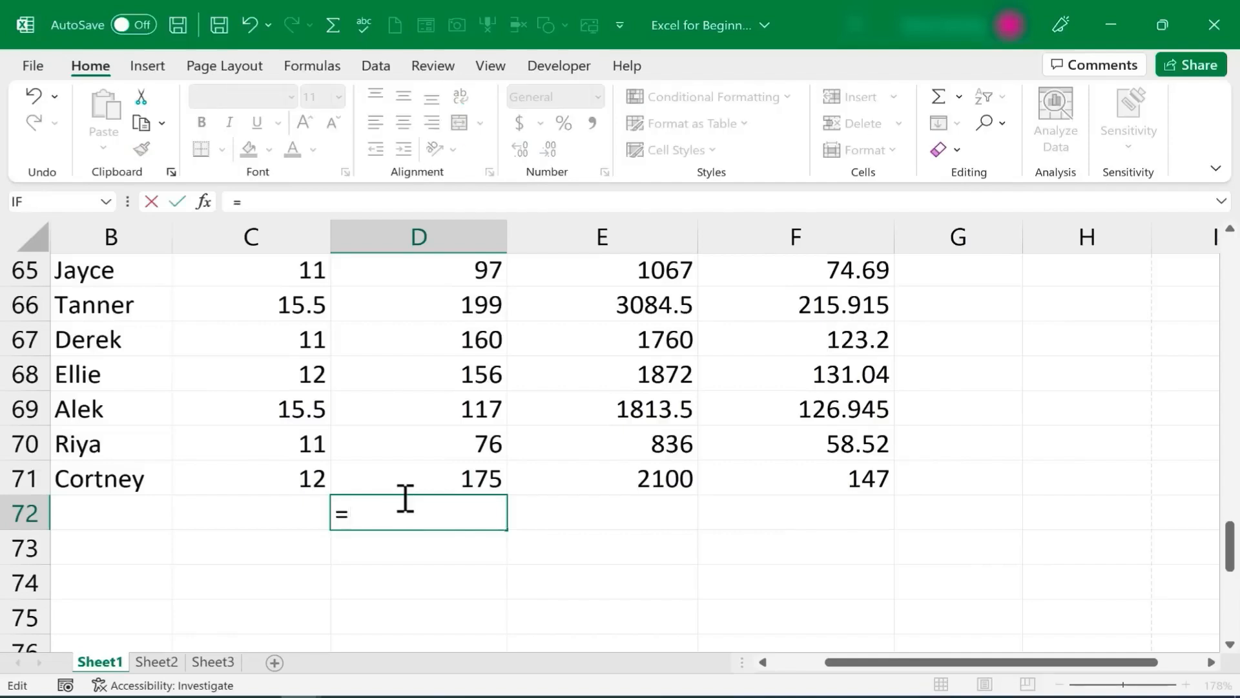
type("sum")
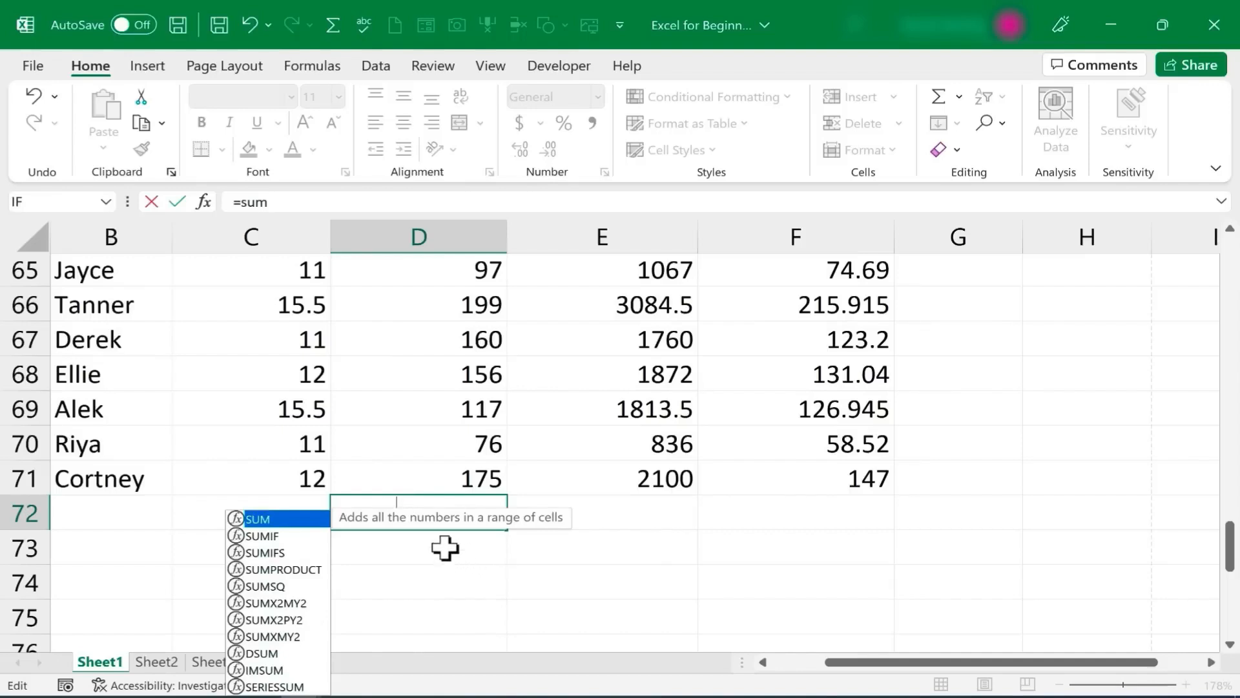
Look through the suggested functions for sum, including SUM, SUMIF, SUMIFS and SUMPRODUCT, and read their descriptions
scroll(439, 543, "down", 1)
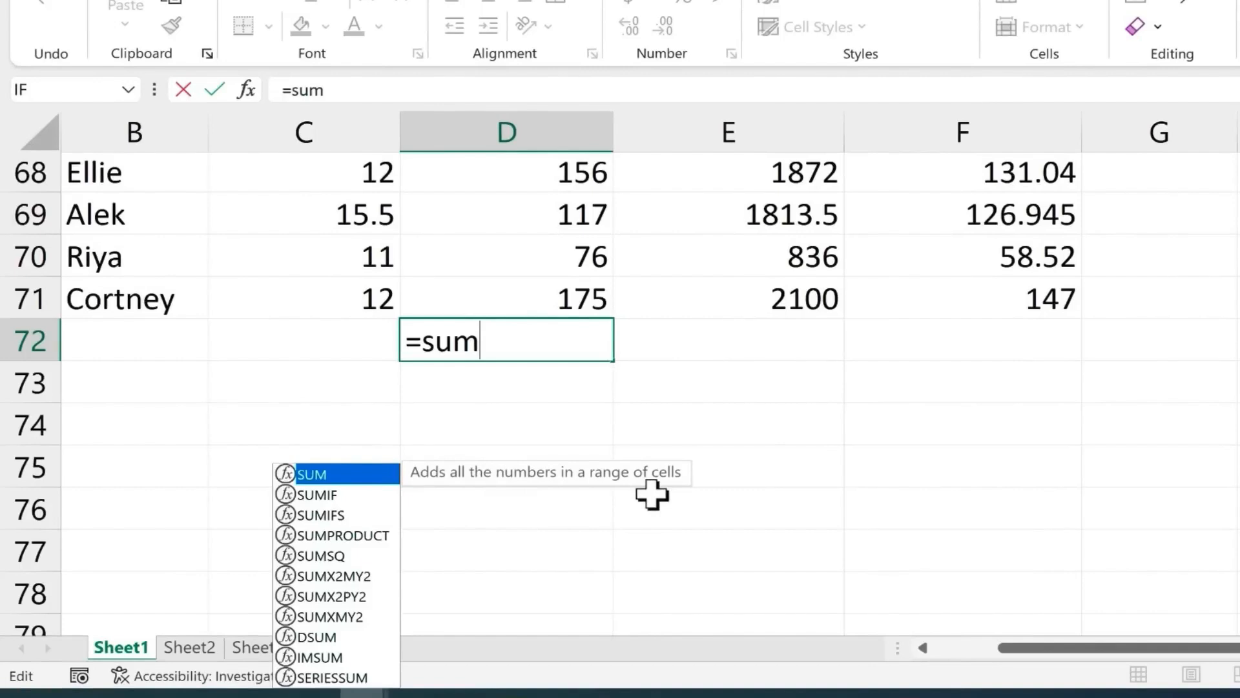
left_click(338, 494)
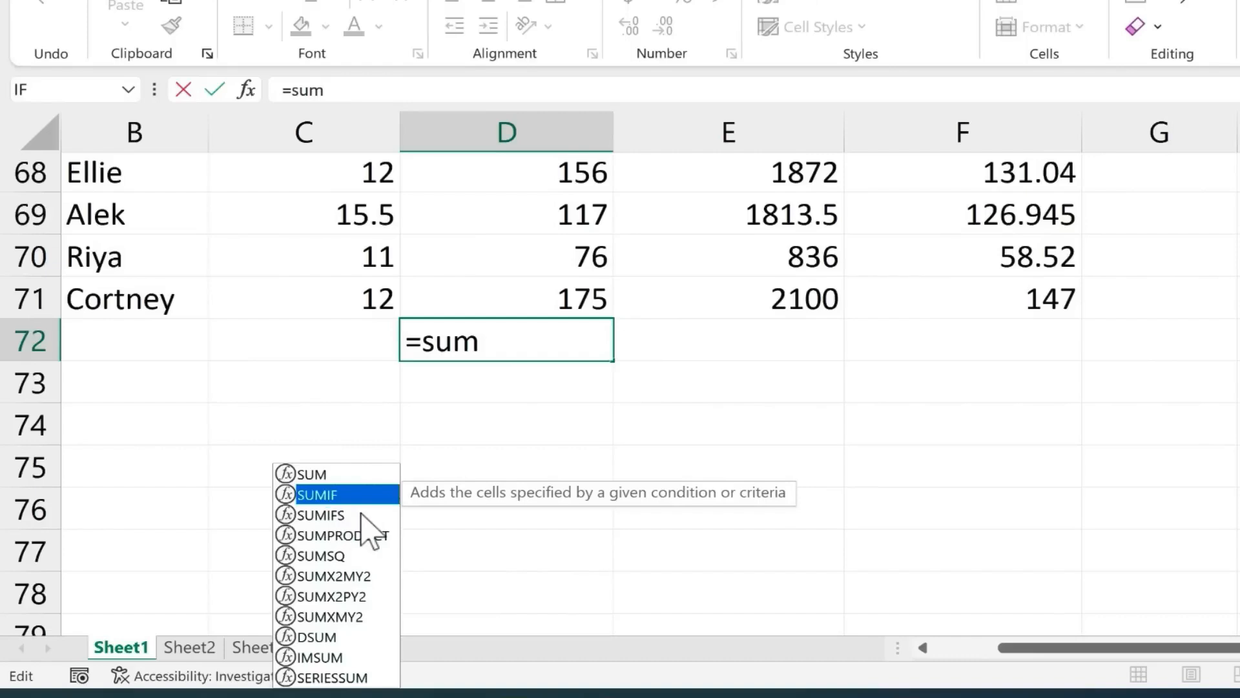
left_click(361, 515)
left_click(367, 536)
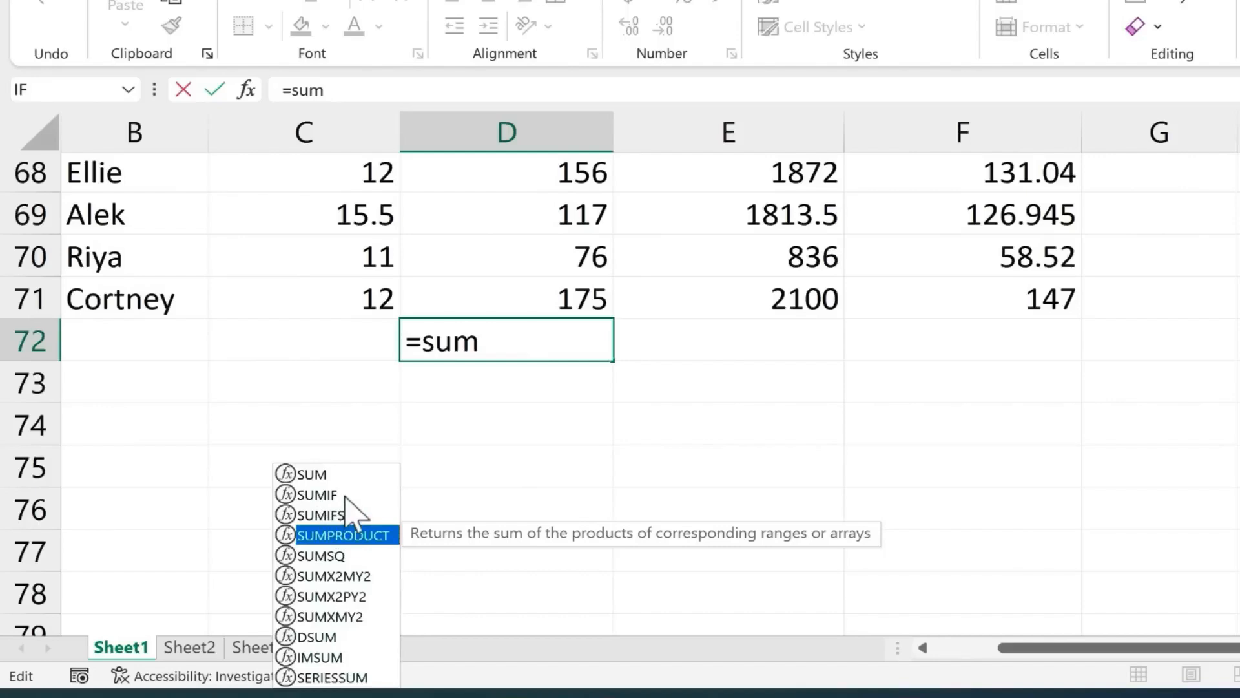
left_click(345, 517)
left_click(365, 538)
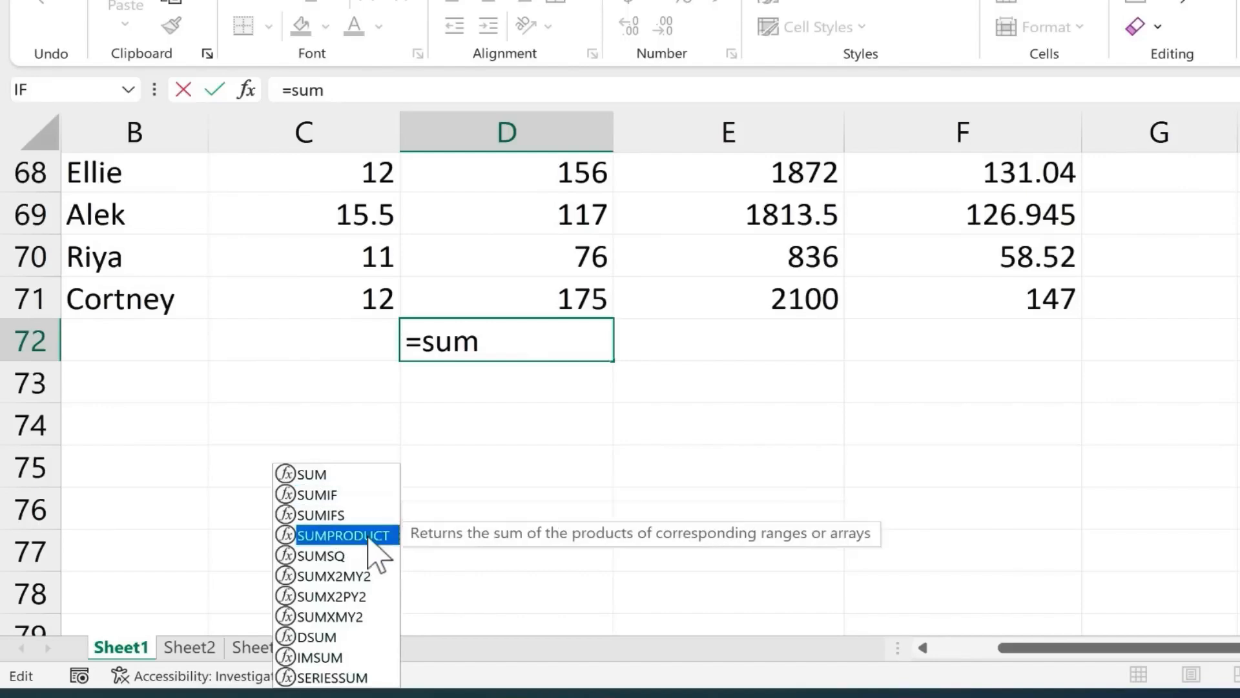
left_click(323, 474)
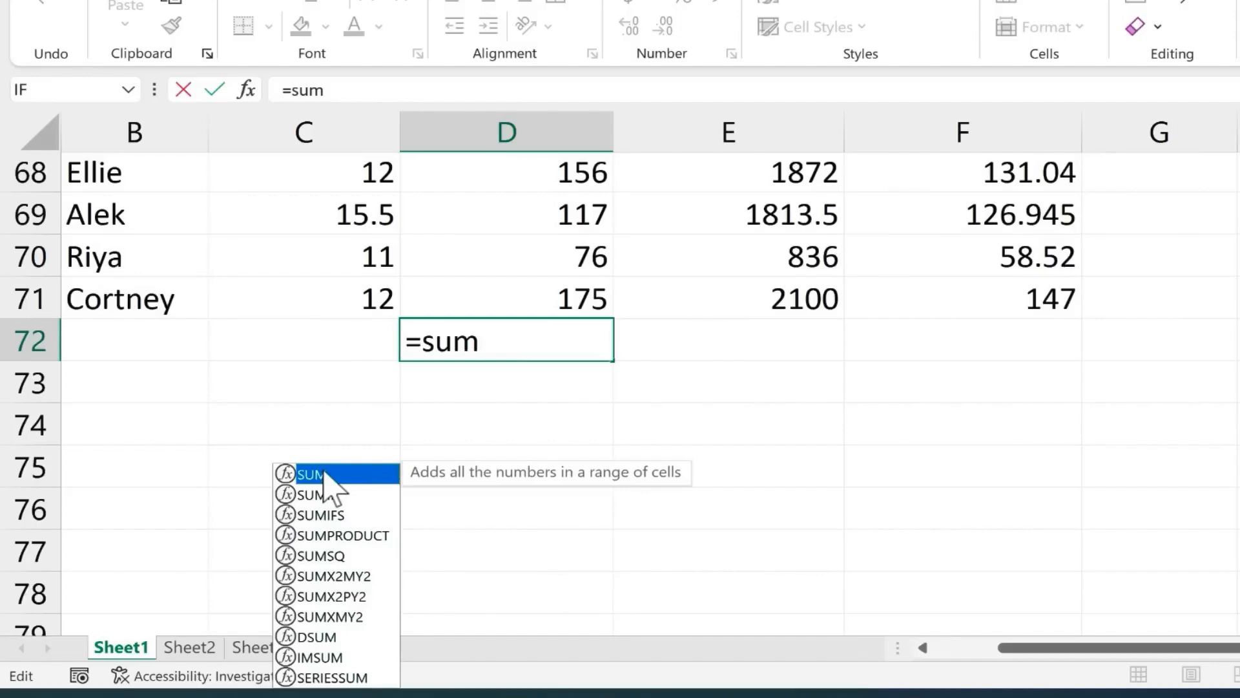
left_click(503, 347)
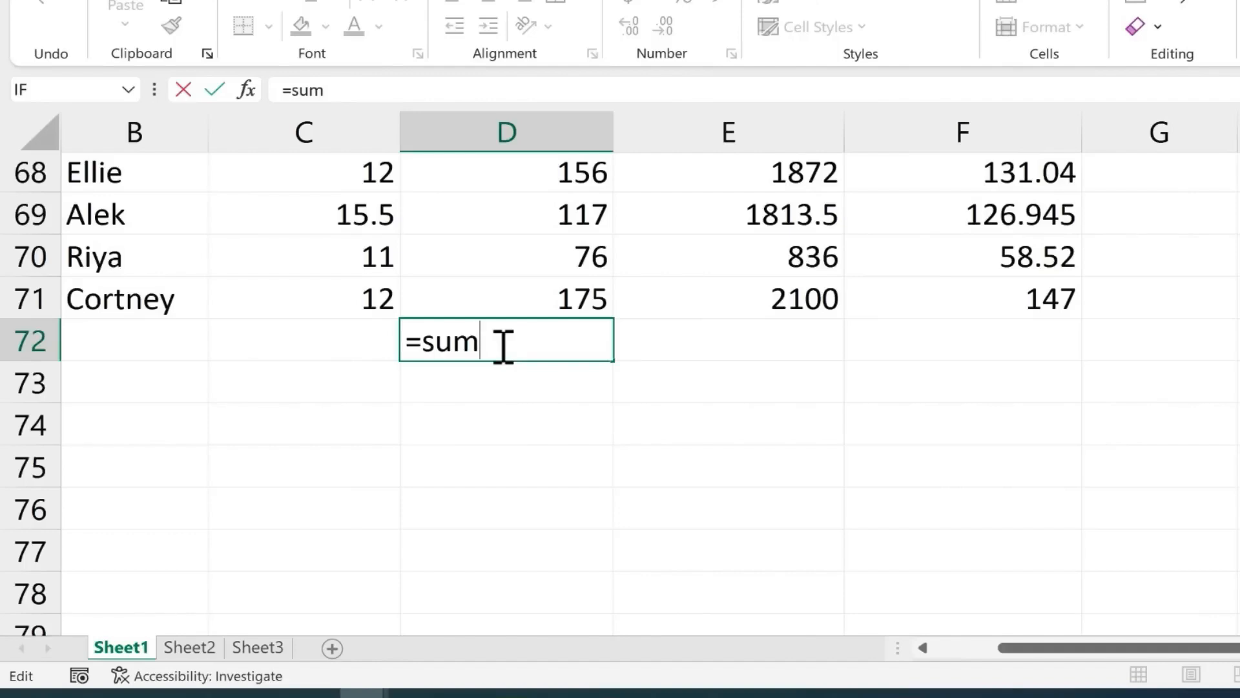
Complete the formula in D72 as =sum(5,6)
type("(")
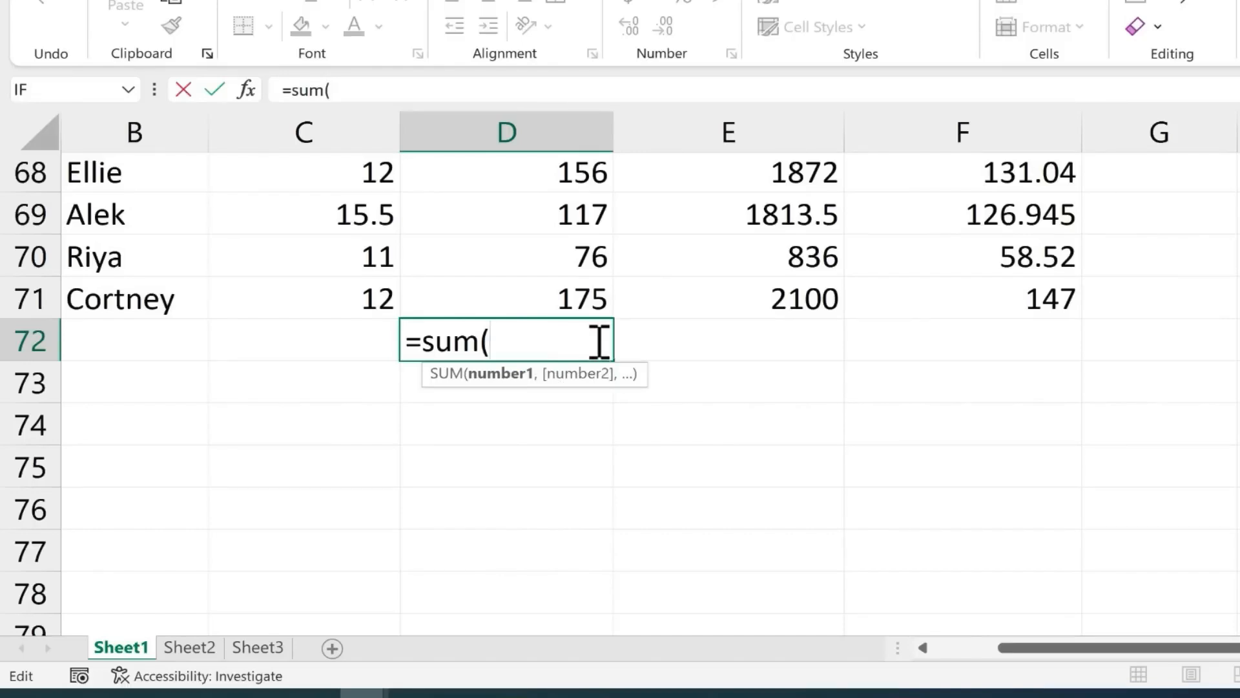
type("5,6")
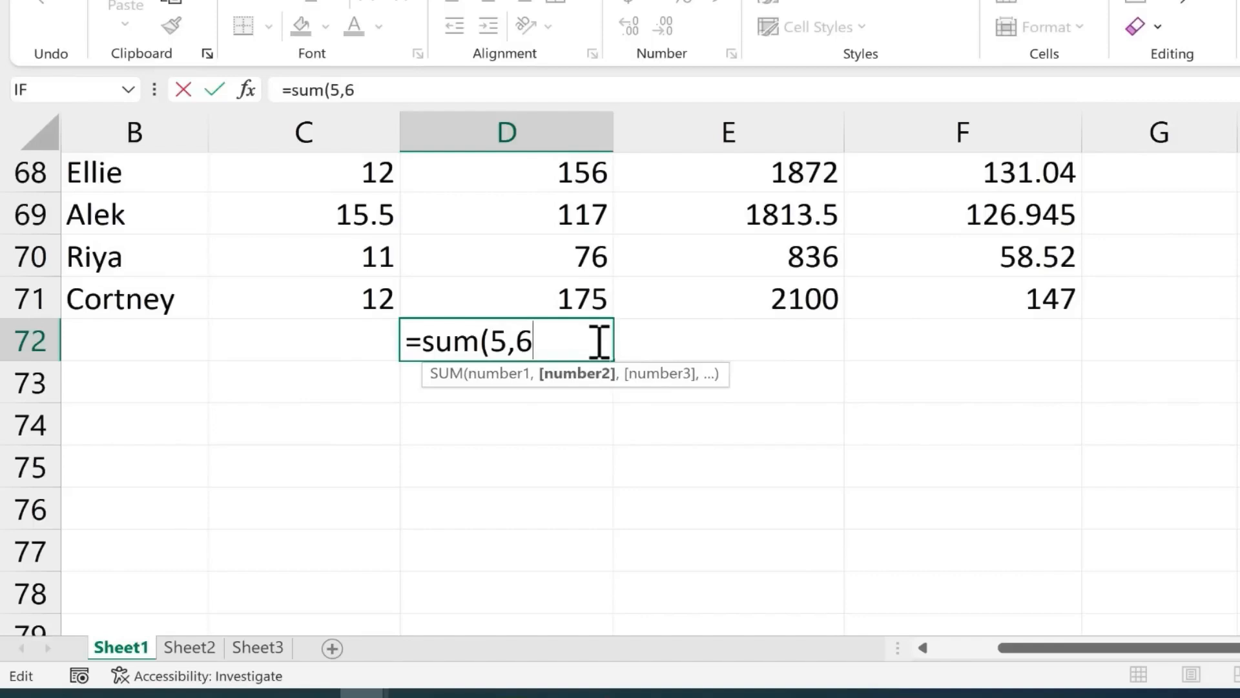
type(")")
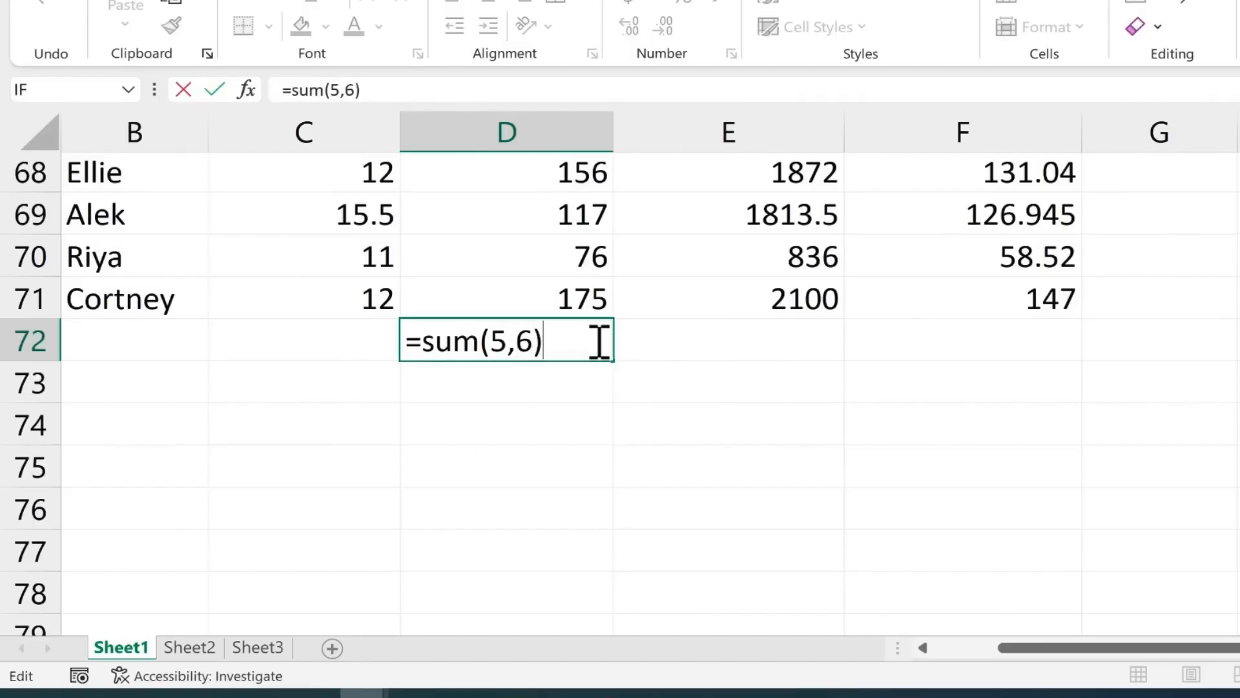
key("Return")
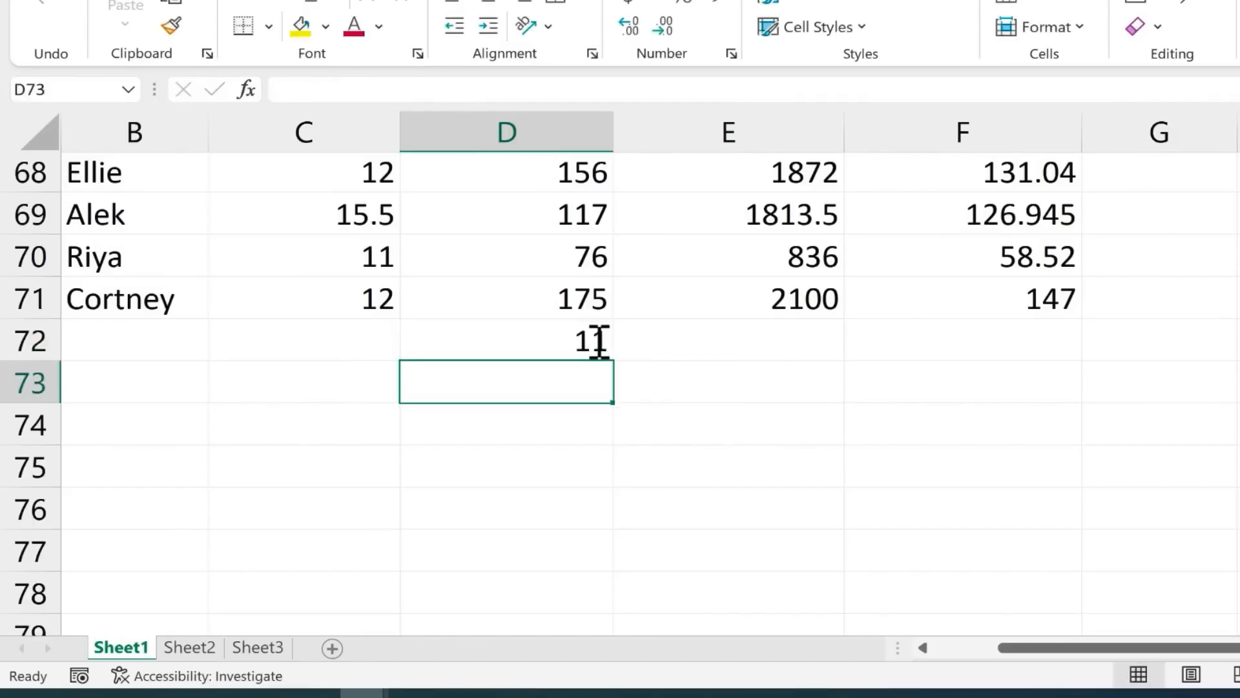
Replace the arguments of the SUM formula in D72 with the Hours Worked range D2:D71
double_click(594, 342)
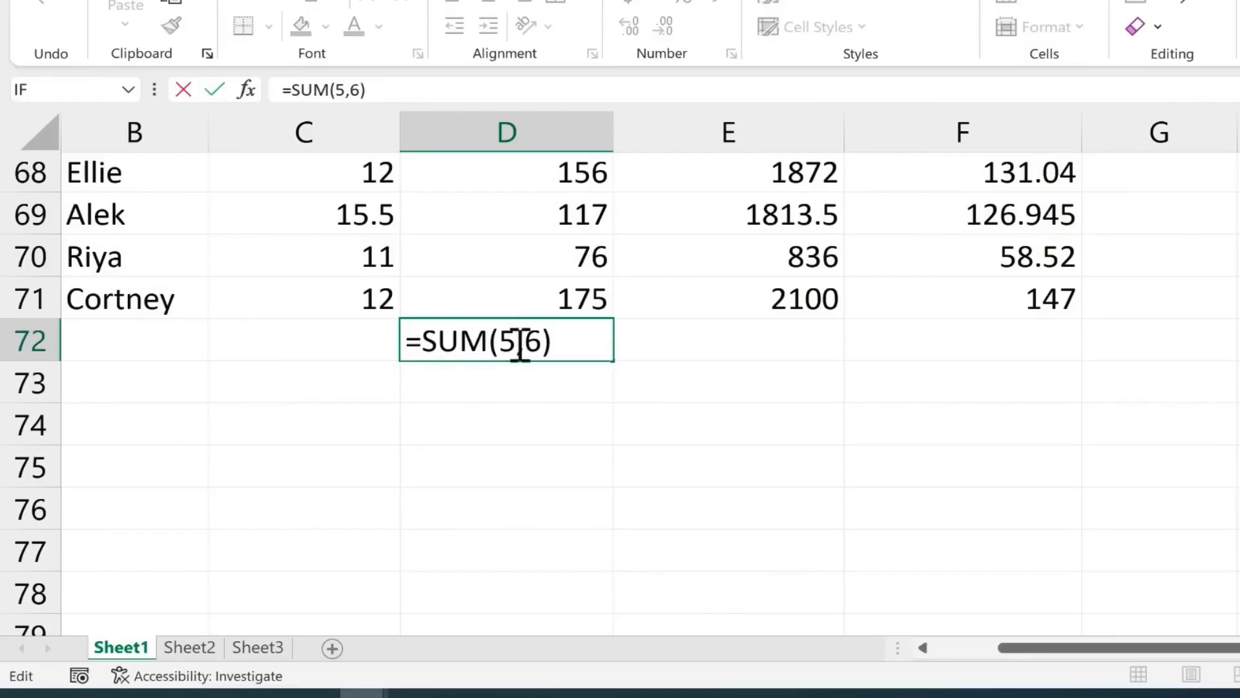
left_click_drag(502, 339, 571, 342)
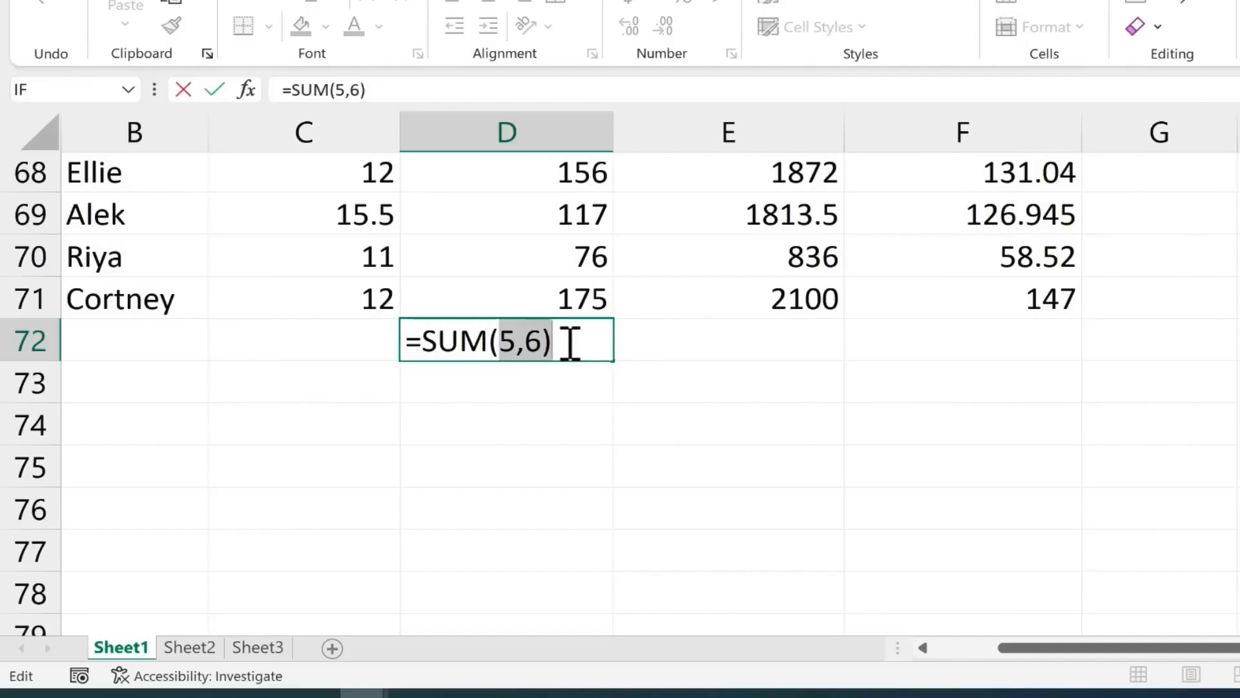
key("BackSpace")
left_click(562, 288)
scroll(561, 294, "up", 6)
scroll(561, 294, "up", 16)
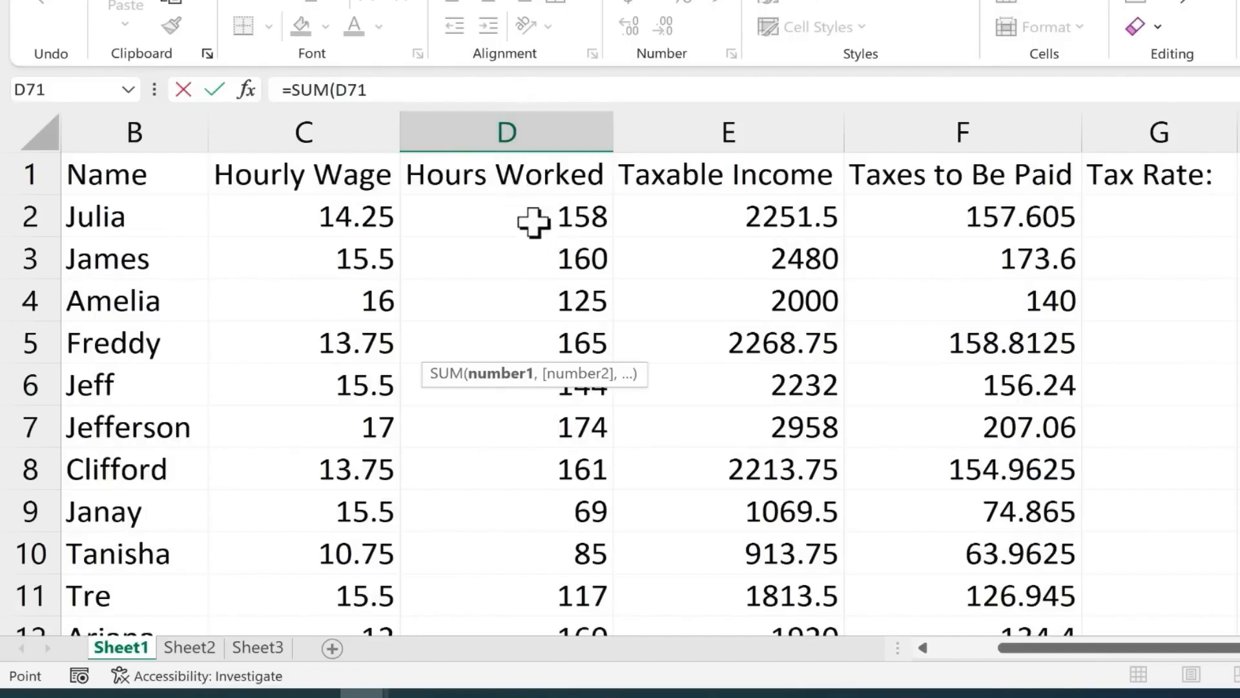
scroll(525, 262, "down", 15)
scroll(524, 264, "down", 8)
left_click_drag(555, 257, 522, 257)
type("2")
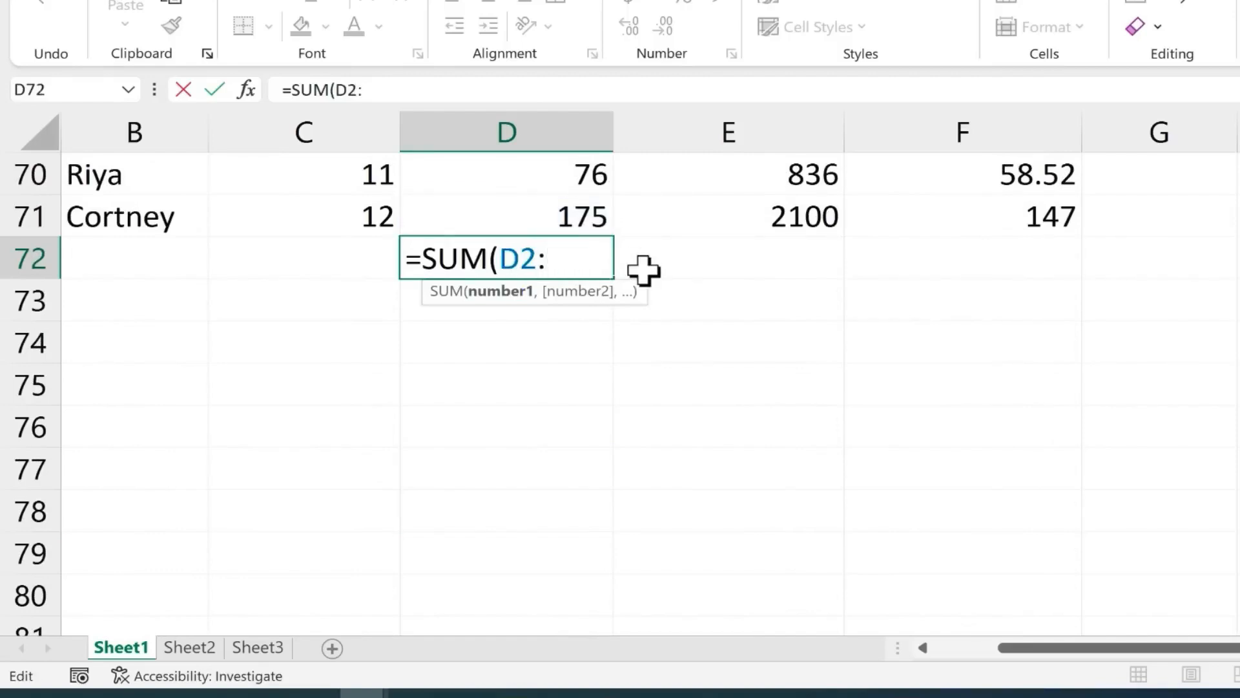
type(":d71")
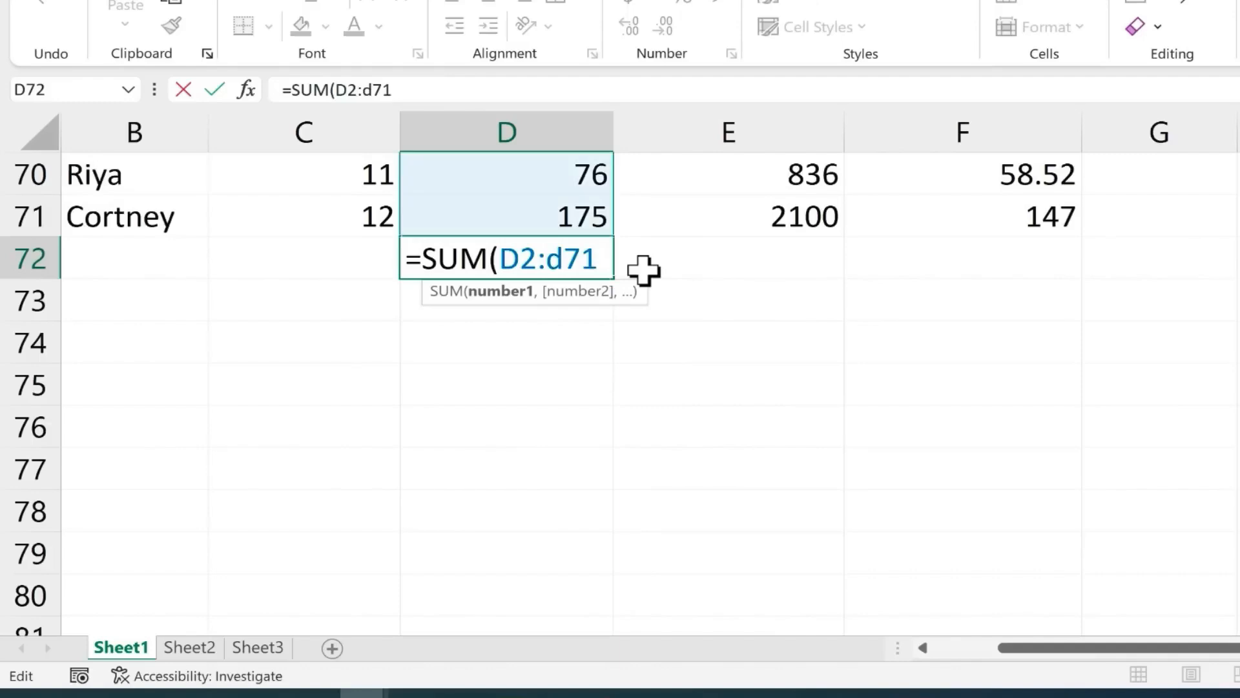
type(")")
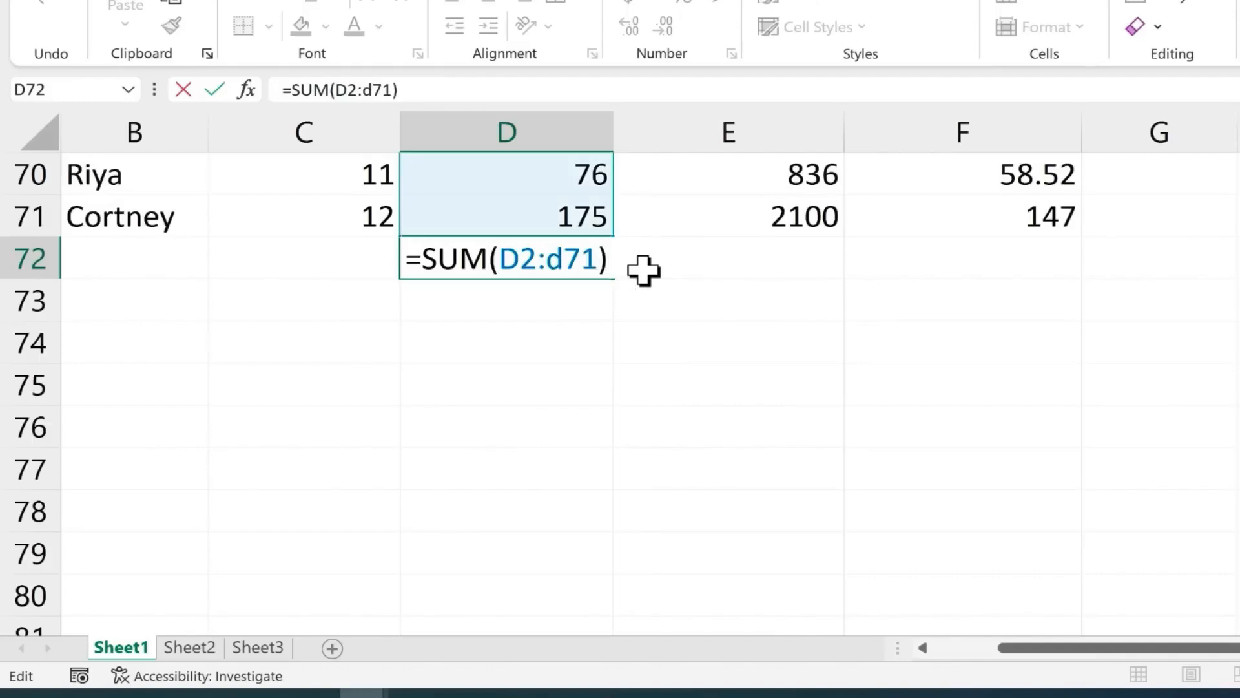
key("Return")
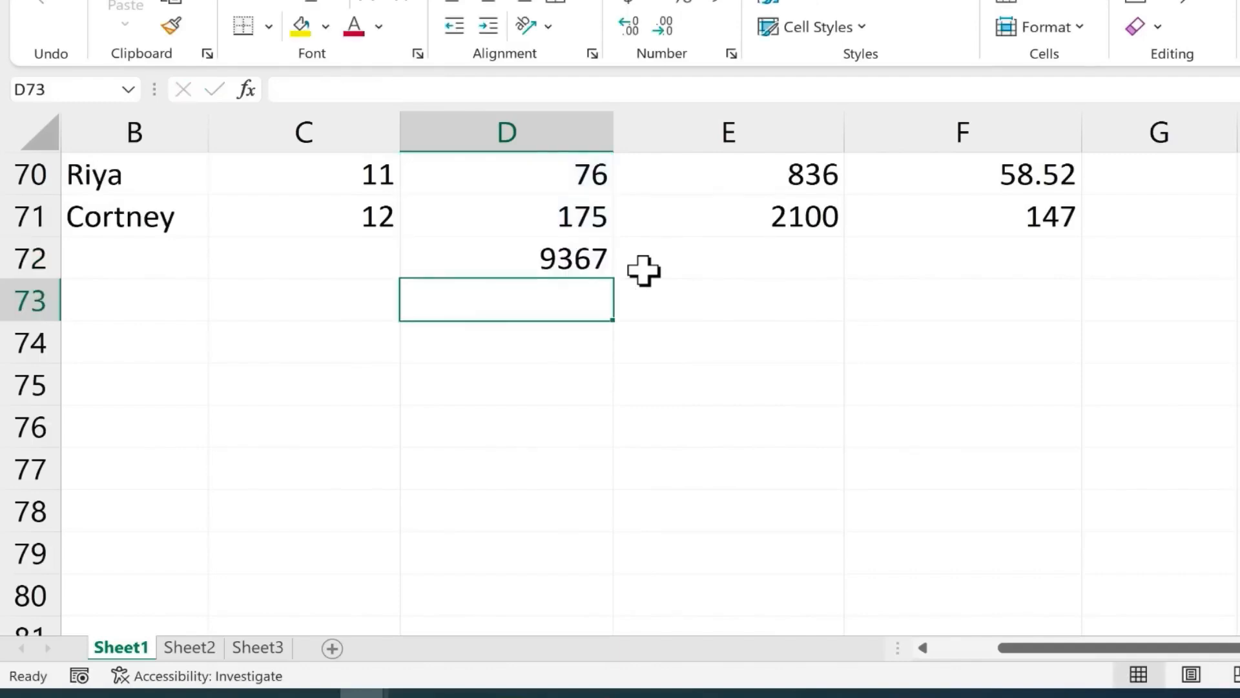
Check the formula in D72 and undo both SUM entries in that cell
left_click(584, 257)
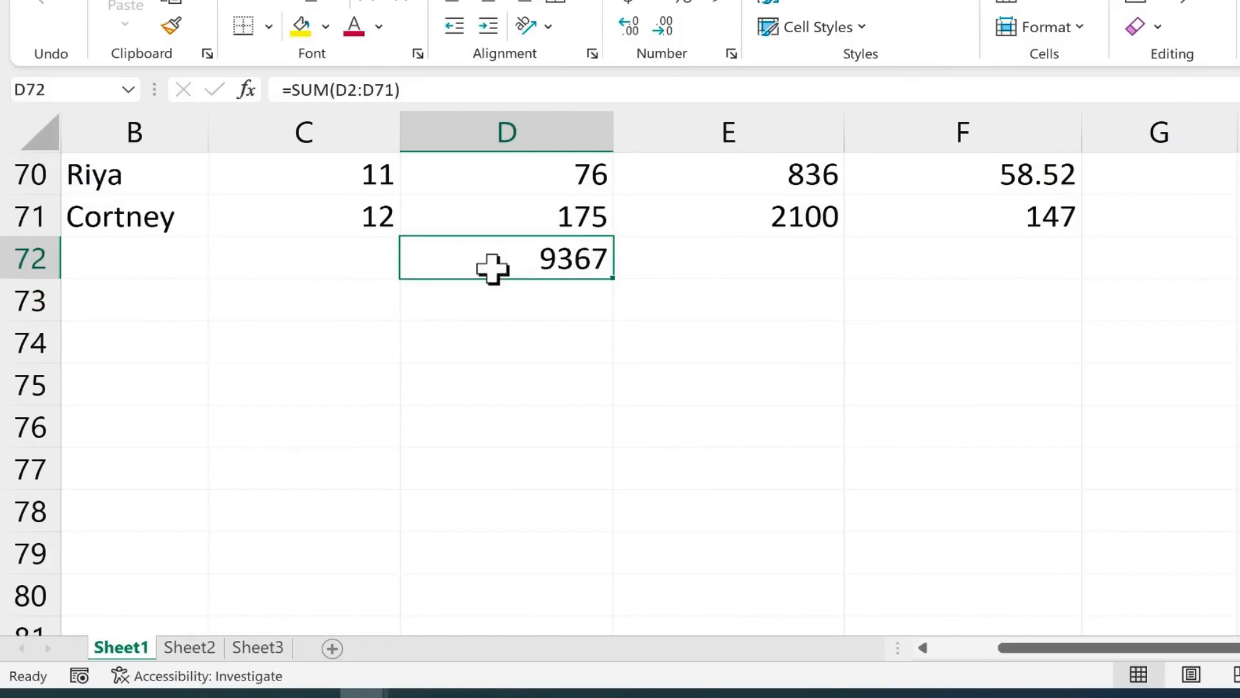
key("Return")
key("ctrl+z")
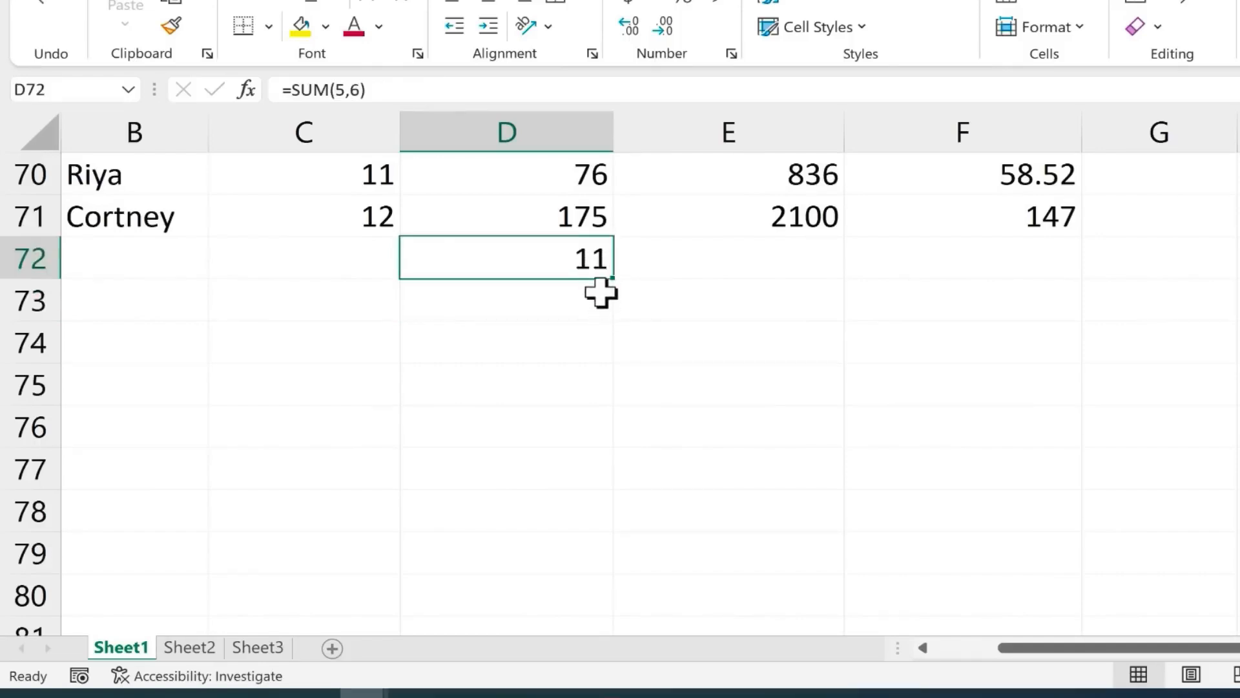
key("ctrl+z")
Enter a SUM formula in D72 again, selecting the Hours Worked values D2:D71 on the sheet as its range
double_click(588, 266)
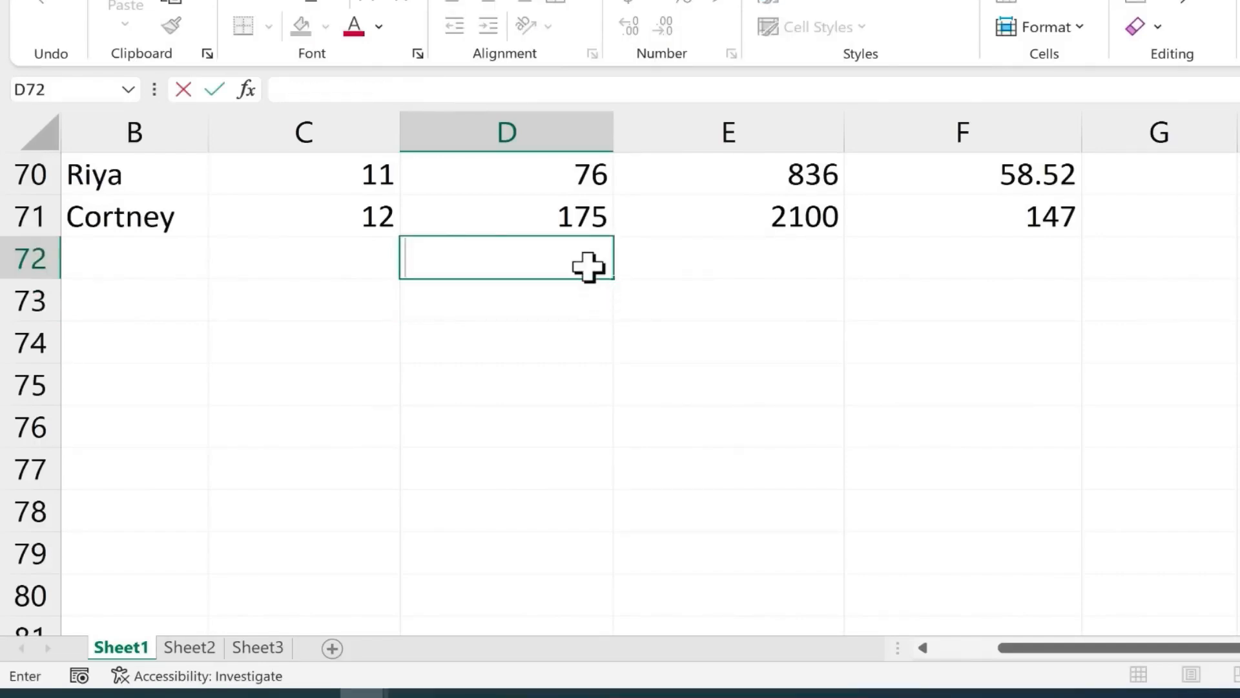
type("=sum(")
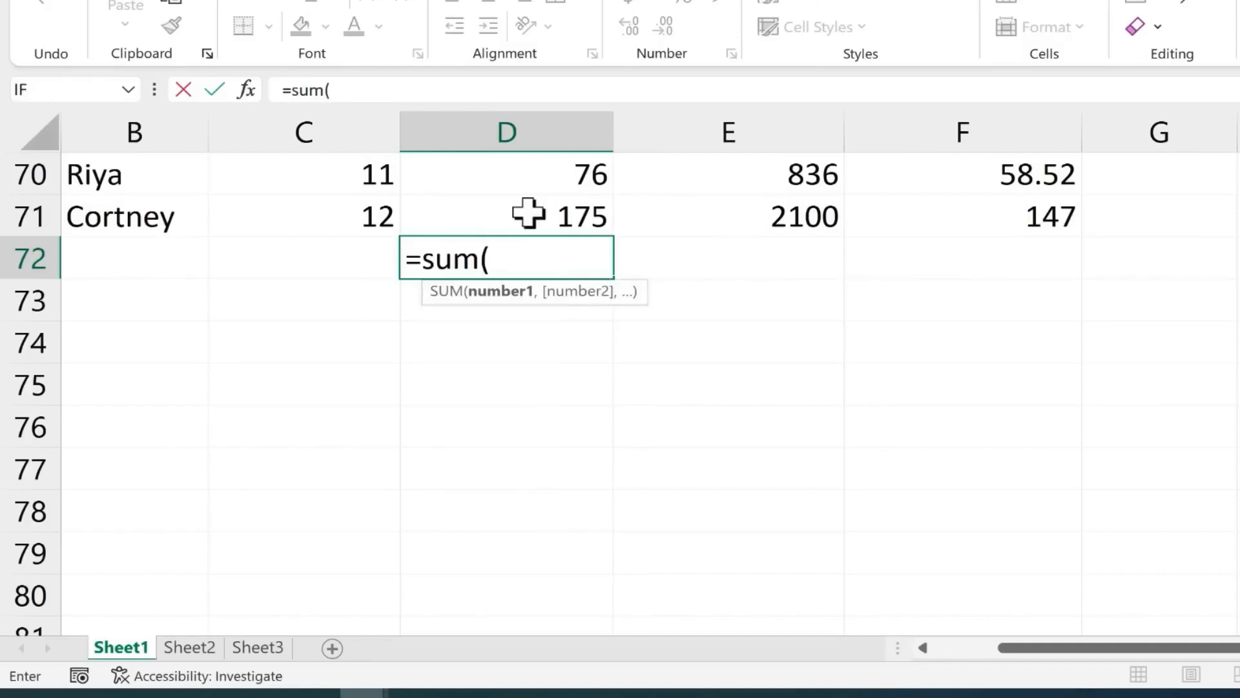
left_click_drag(525, 213, 549, 234)
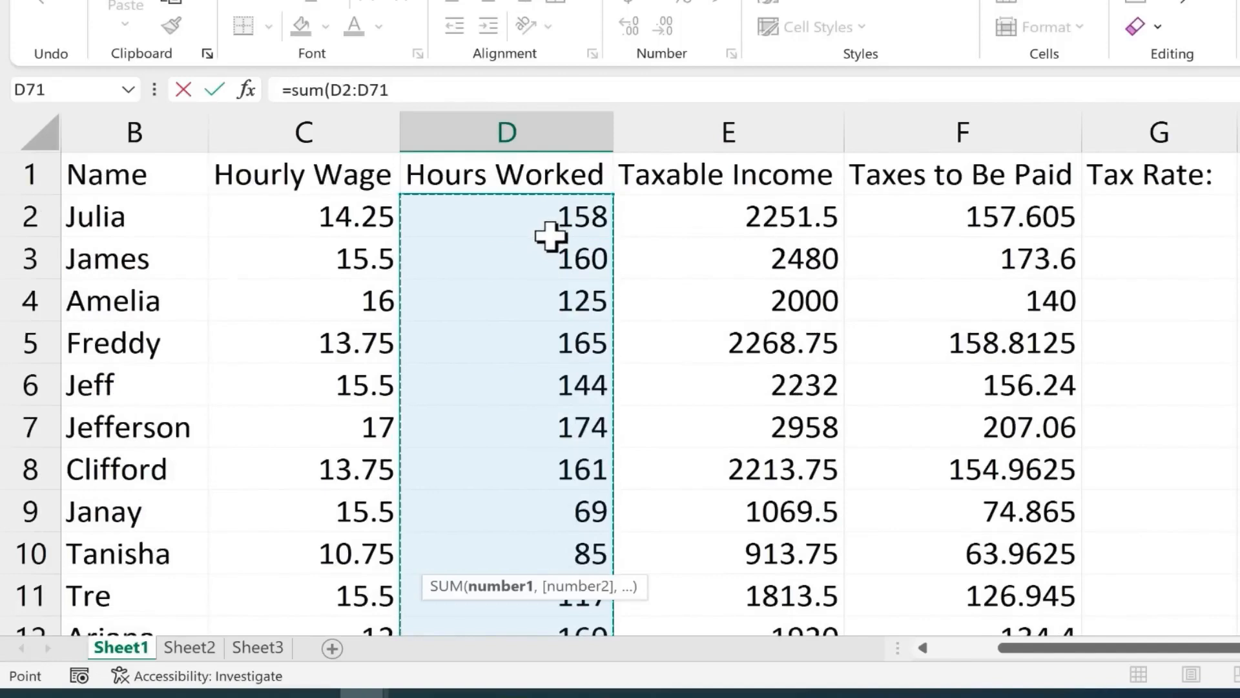
scroll(550, 249, "down", 20)
scroll(582, 336, "up", 4)
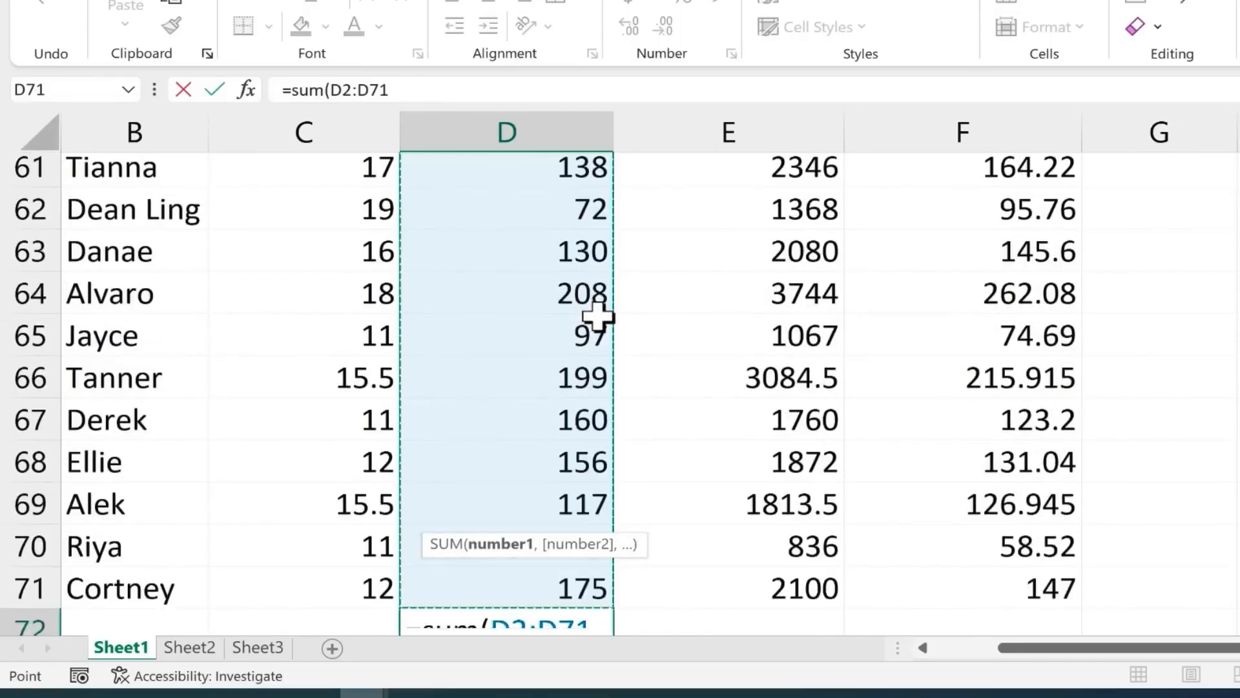
scroll(595, 318, "down", 3)
key("Return")
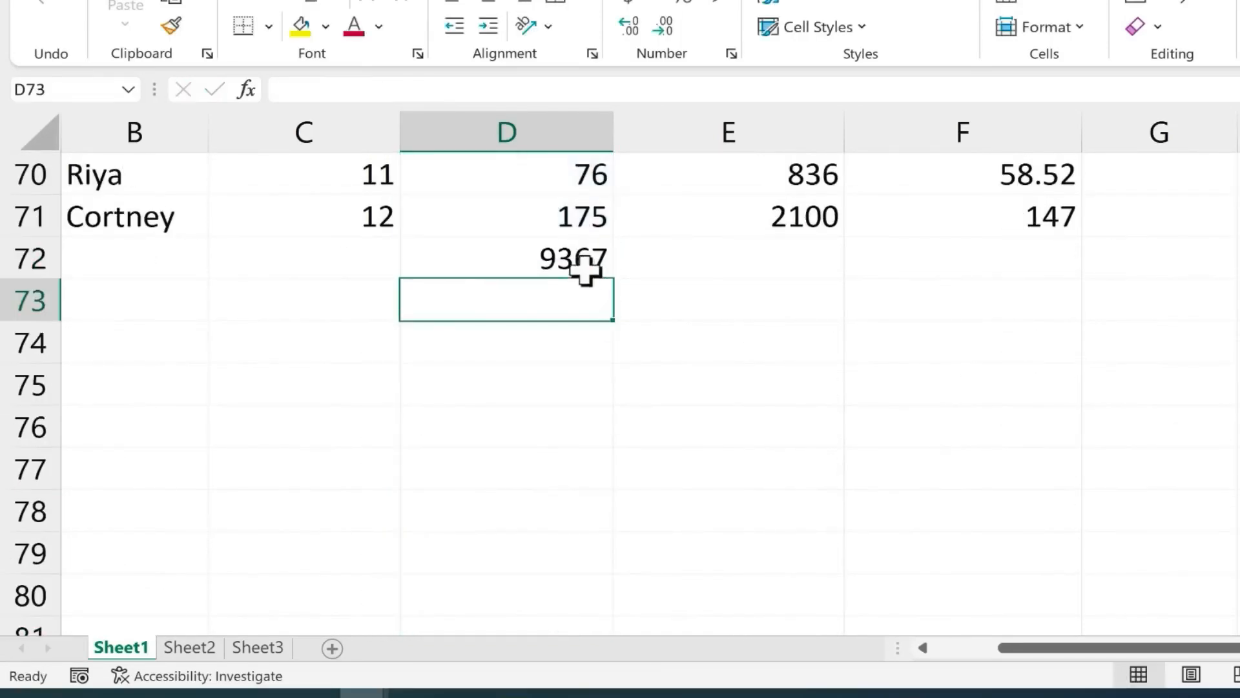
left_click(579, 261)
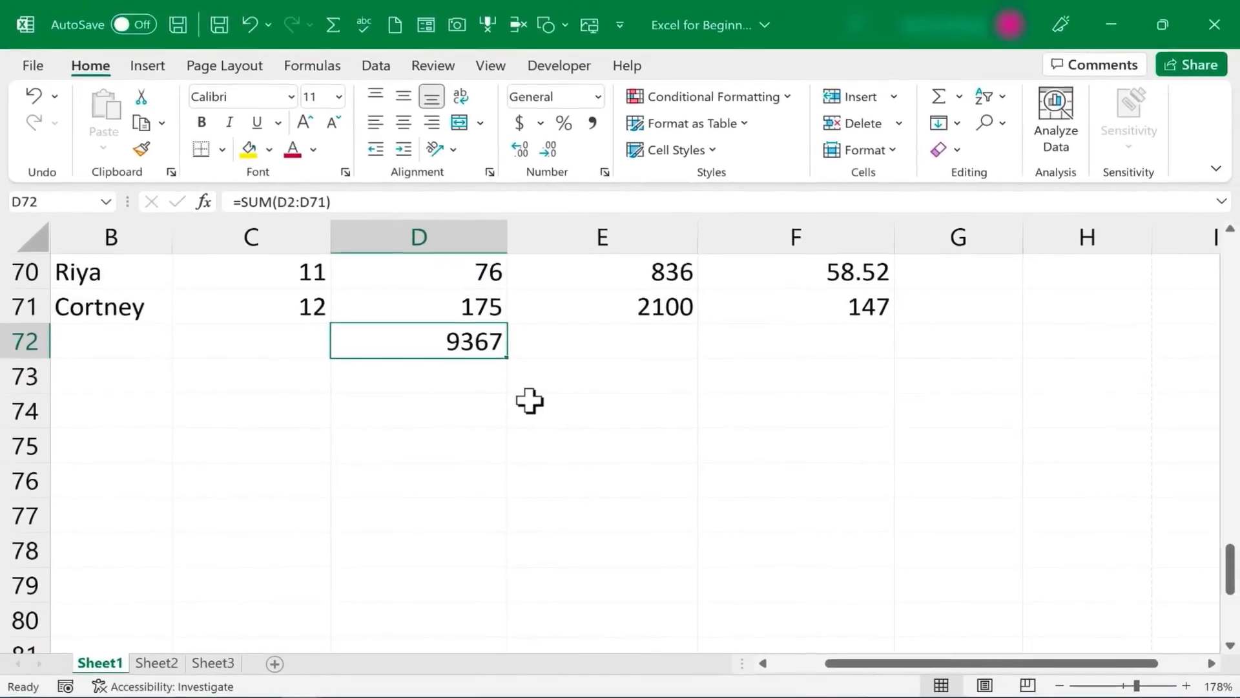
Clear the SUM formula from D72 and leave the emptied cell selected
key("BackSpace")
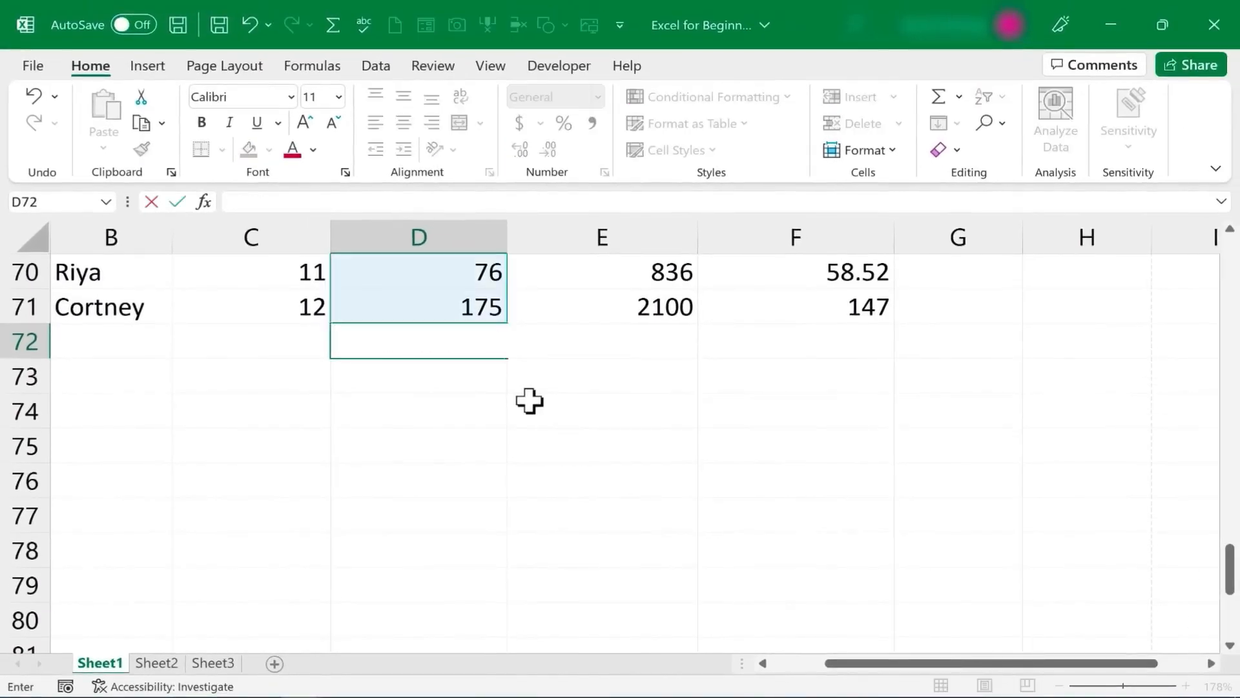
left_click(457, 341)
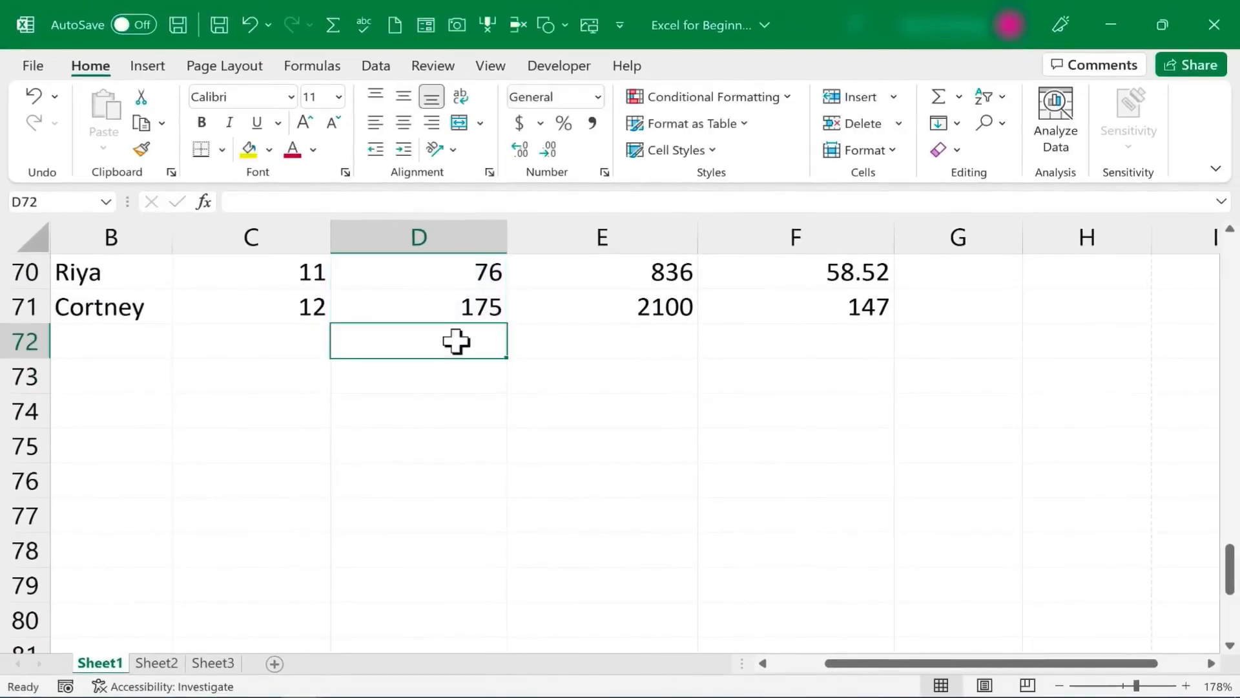
key("Down")
key("Down")
left_click(470, 345)
Total the Hours Worked values D2:D71 in D72 with AutoSum
scroll(541, 367, "up", 2)
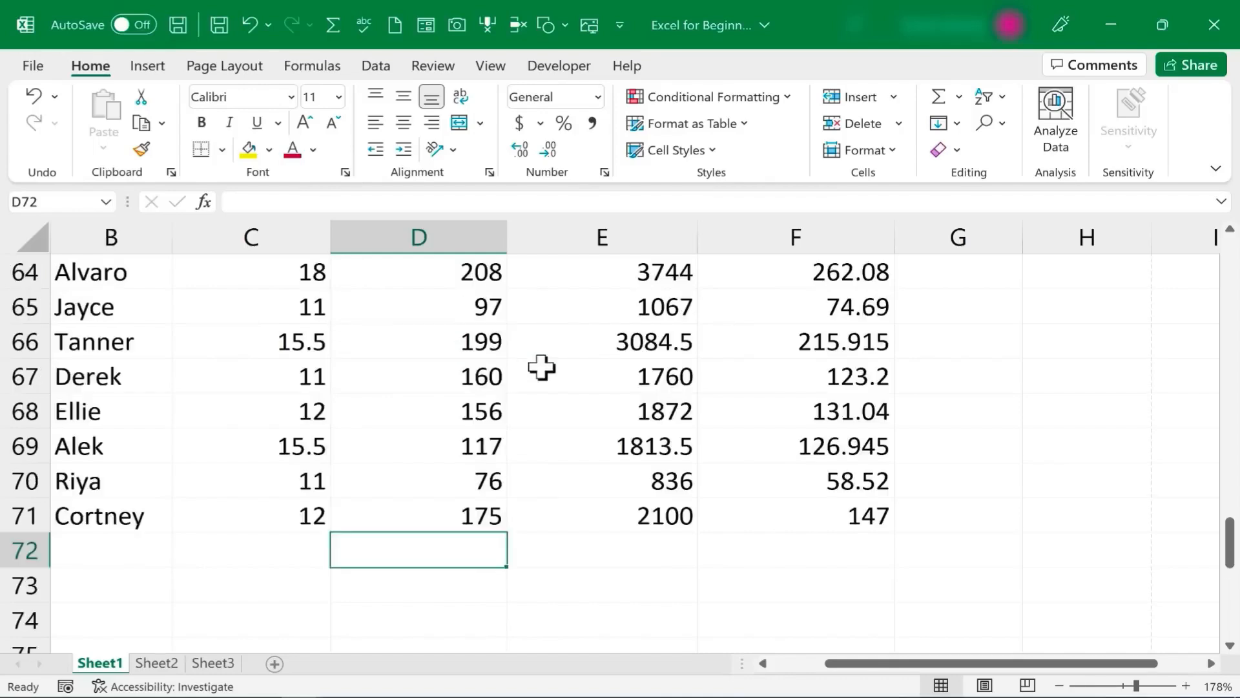
scroll(541, 367, "up", 20)
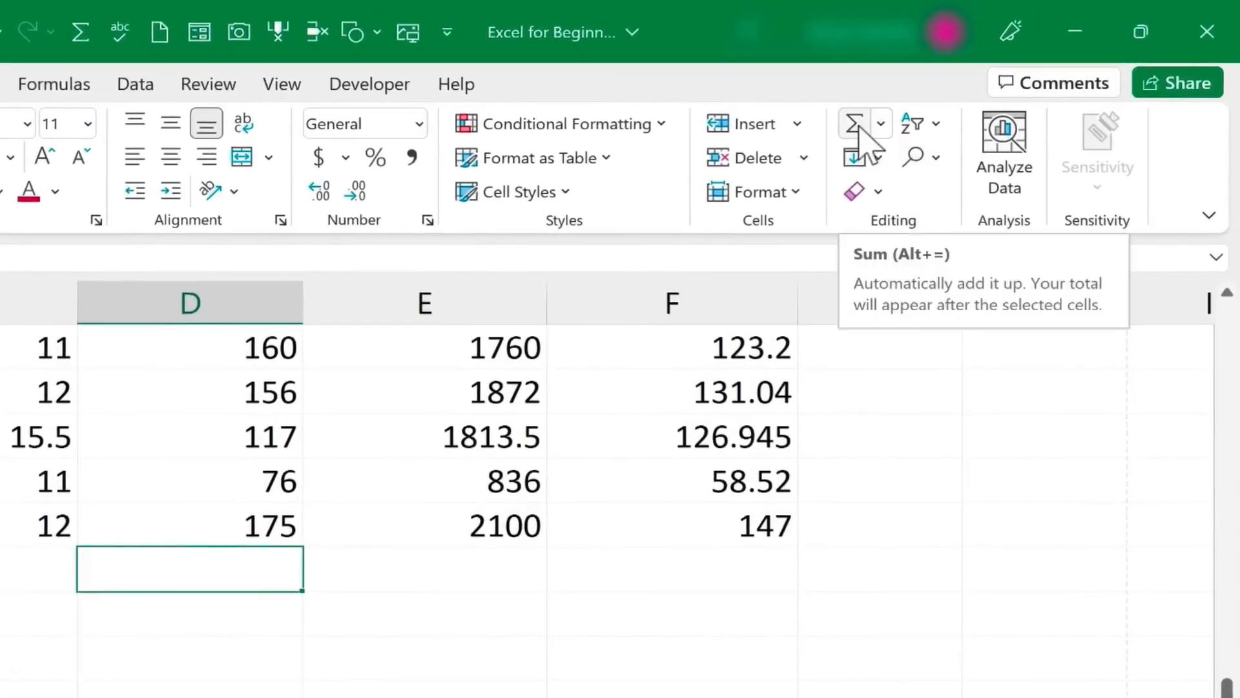
left_click(859, 138)
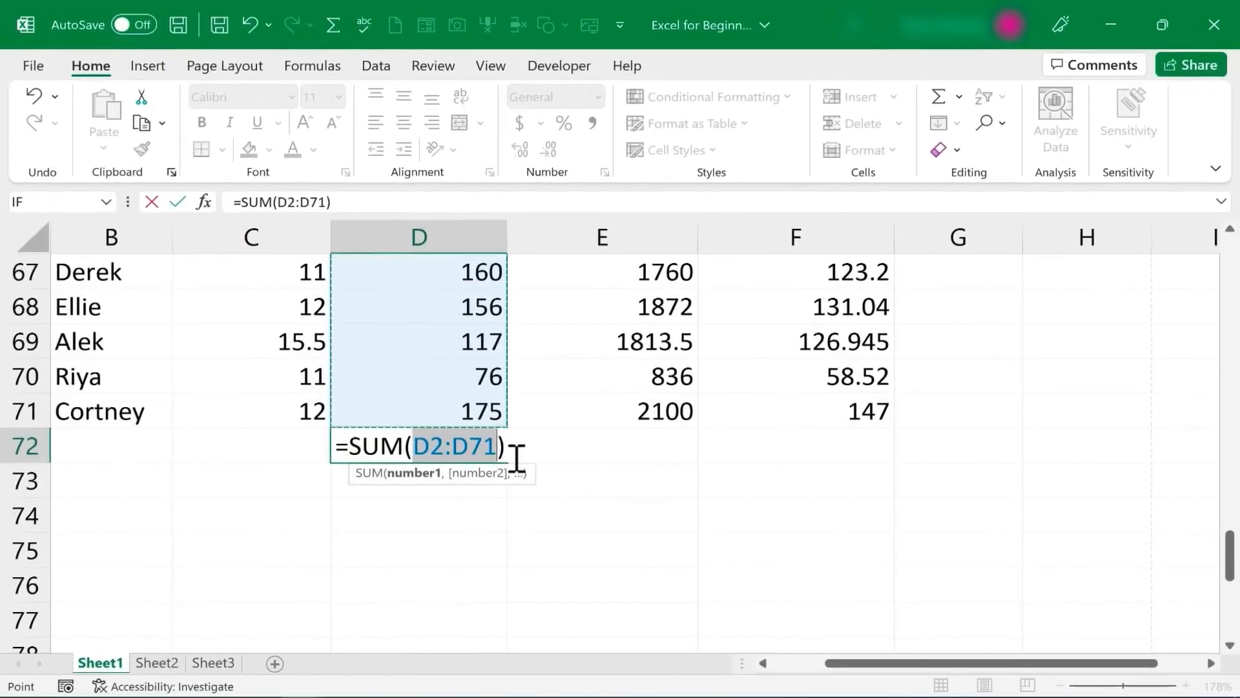
key("Return")
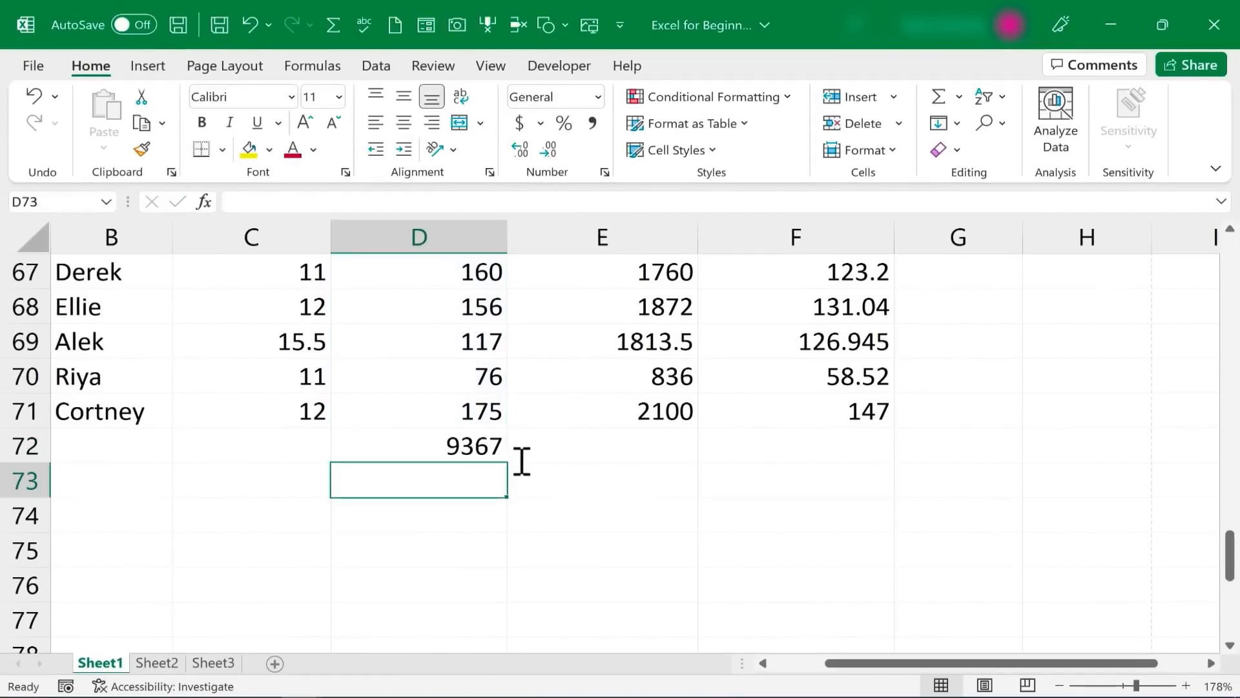
Label C72 "Totals:" and format the label bold and right-aligned
left_click(262, 442)
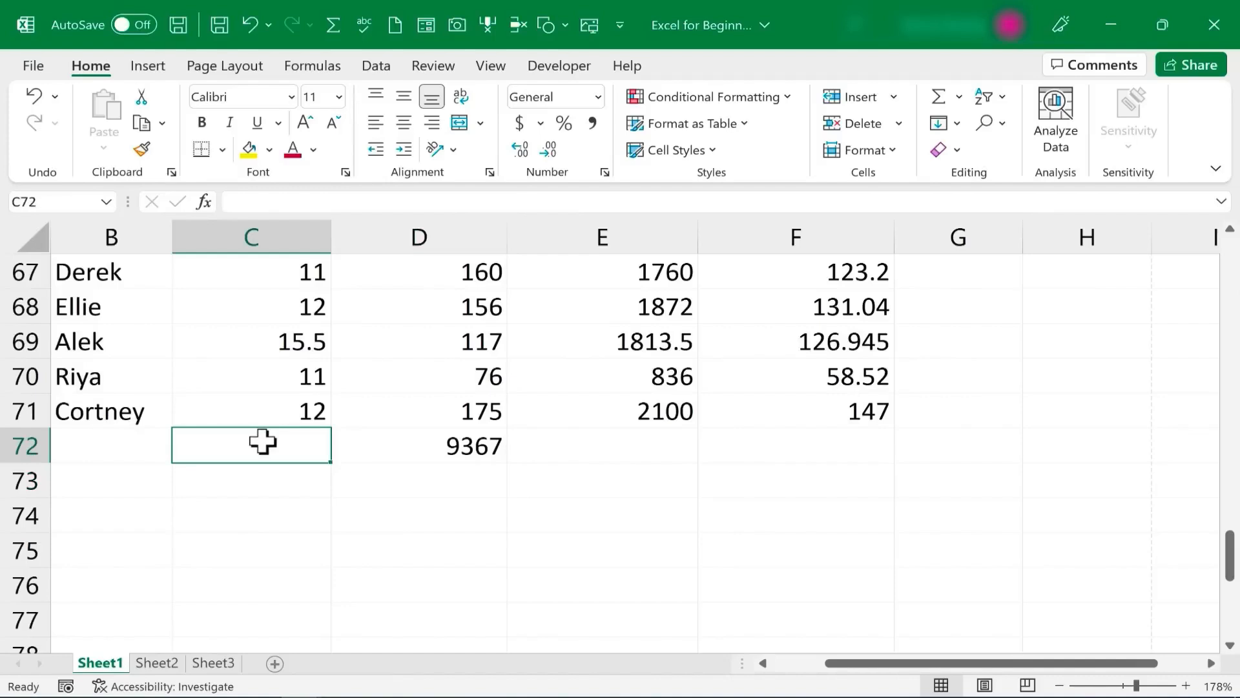
type("Totals:")
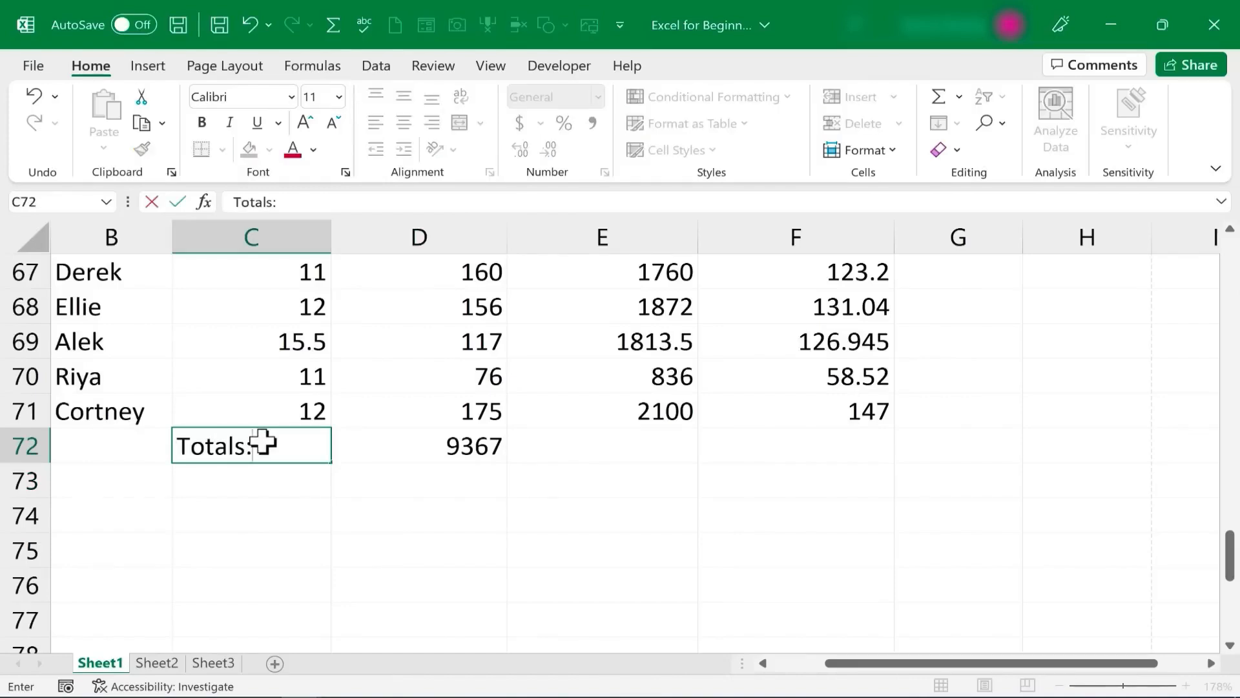
left_click(250, 513)
left_click(227, 447)
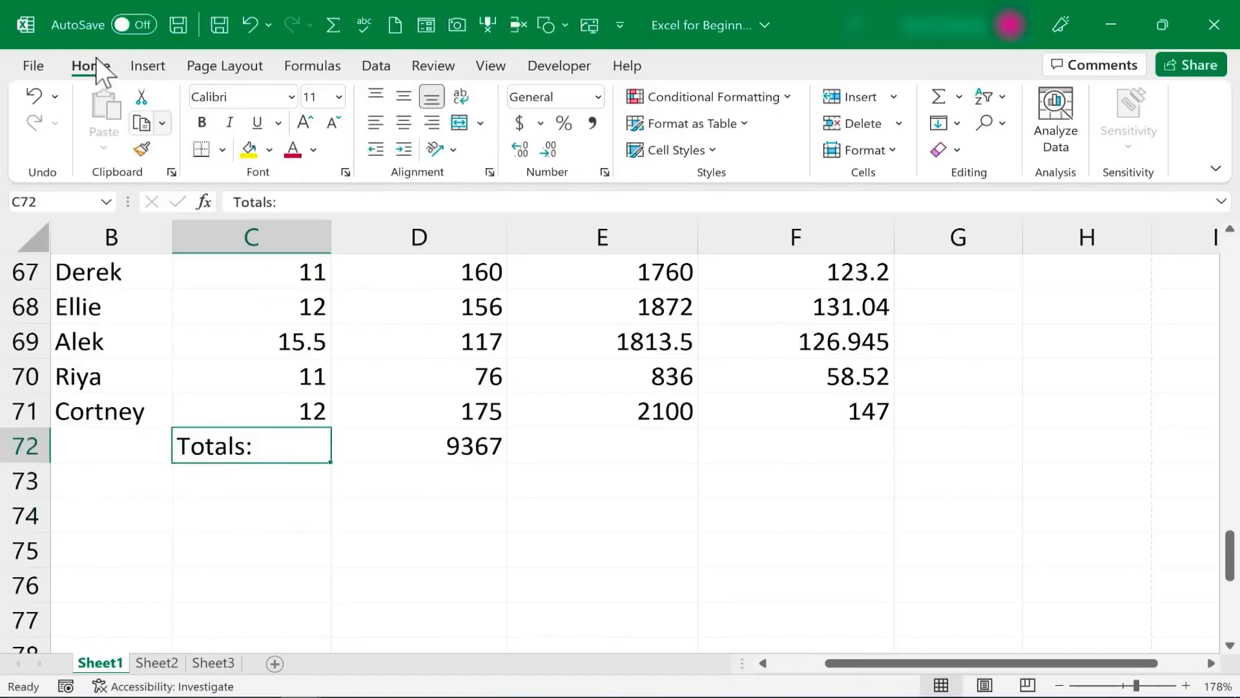
left_click(202, 122)
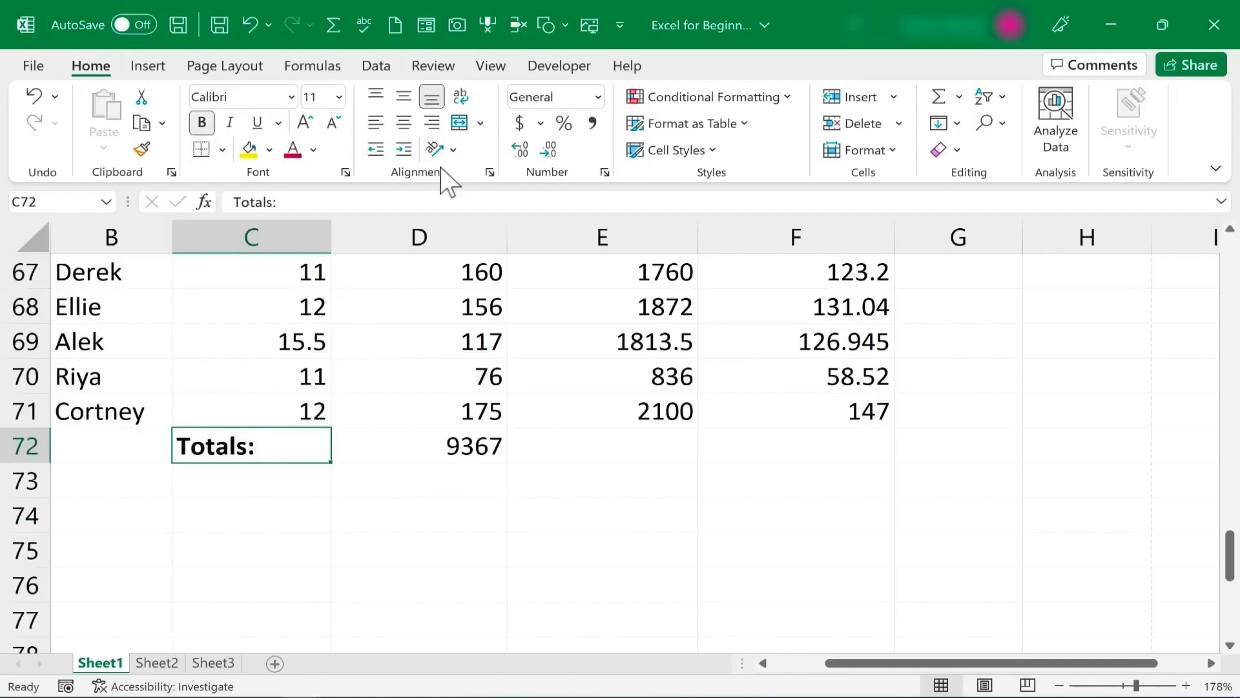
left_click(439, 122)
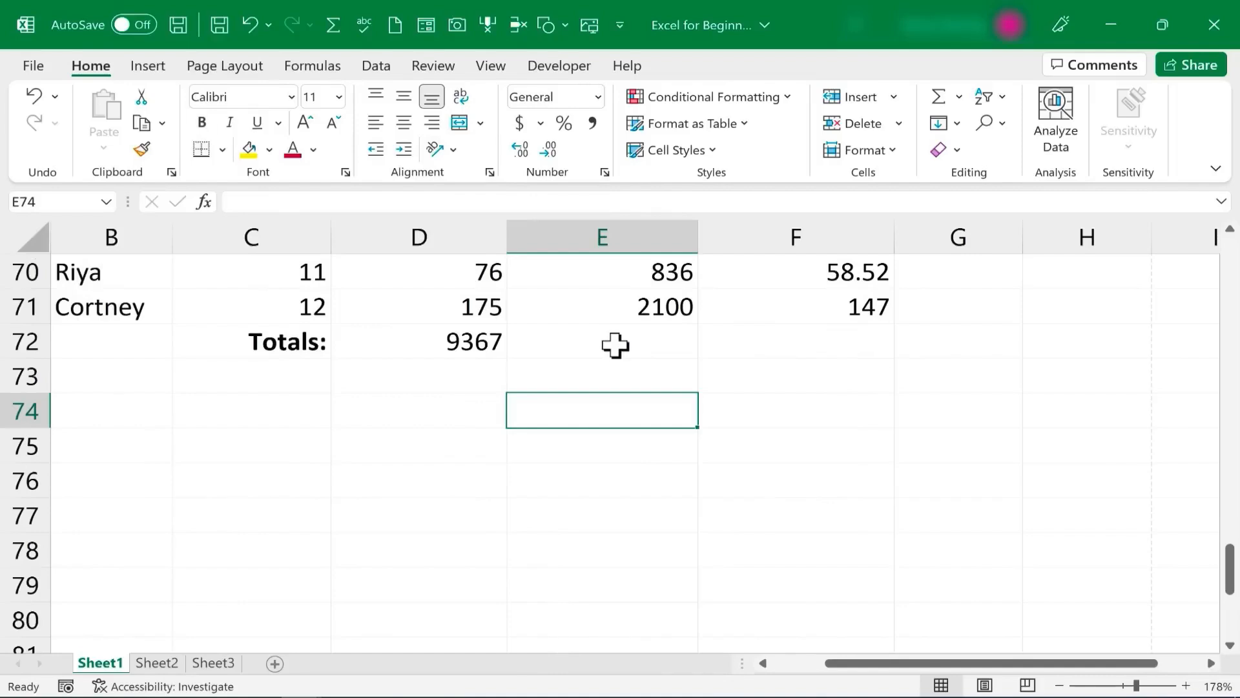
Fill the SUM formula from D72 across to E72 and compare the ranges used in both cells
left_click(615, 345)
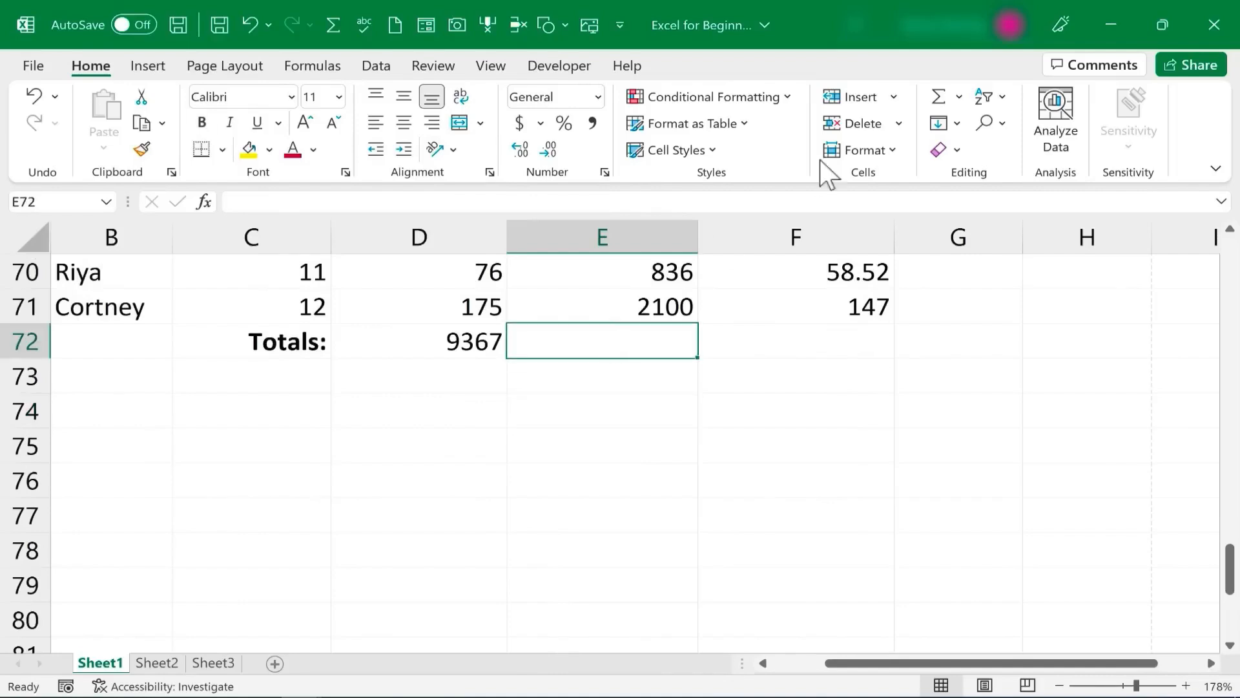
scroll(666, 400, "up", 2)
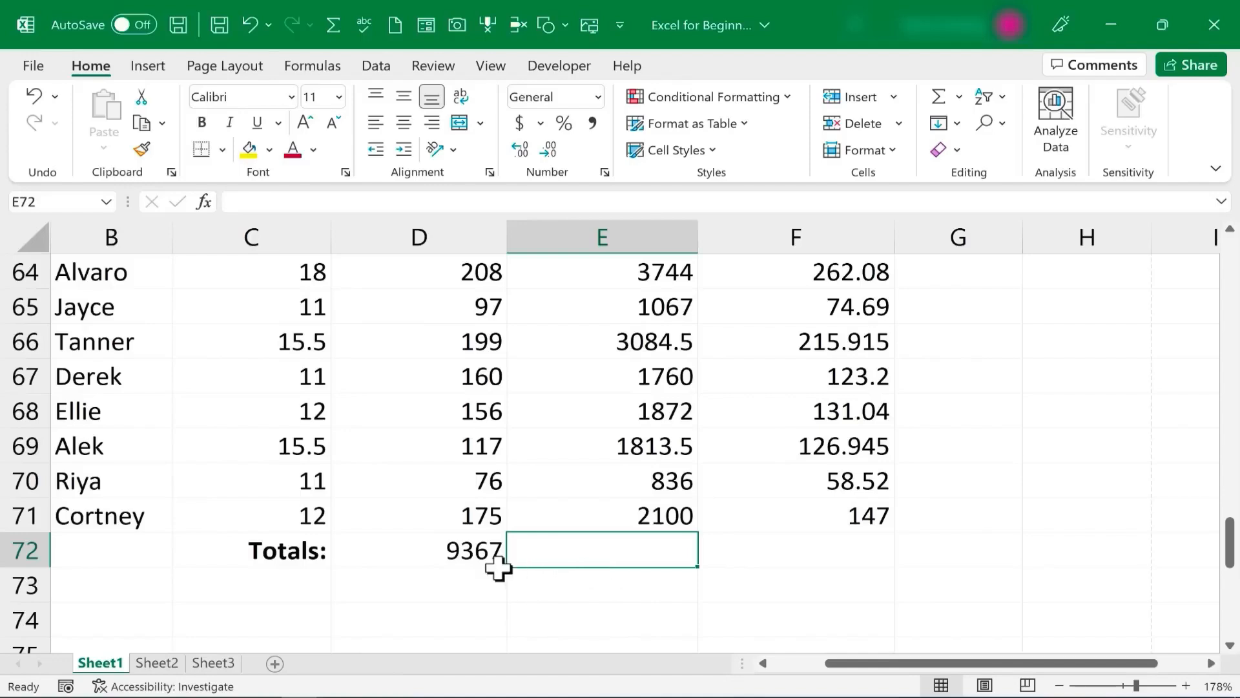
left_click(477, 556)
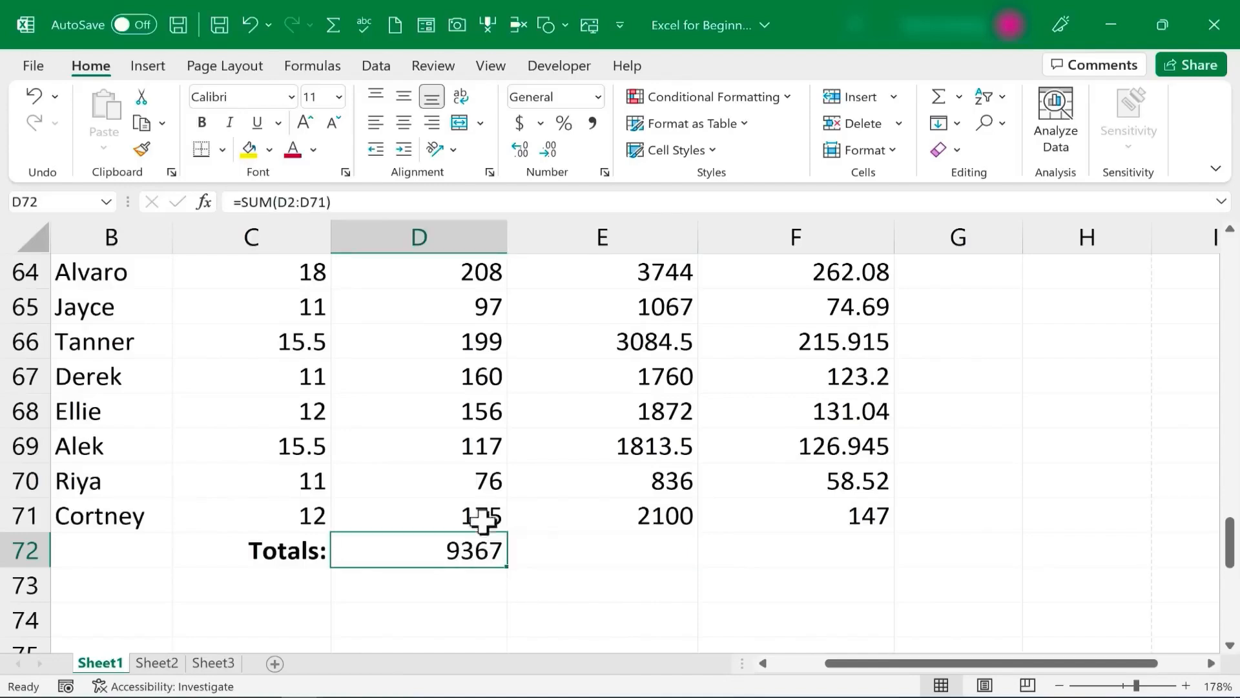
left_click_drag(507, 563, 677, 573)
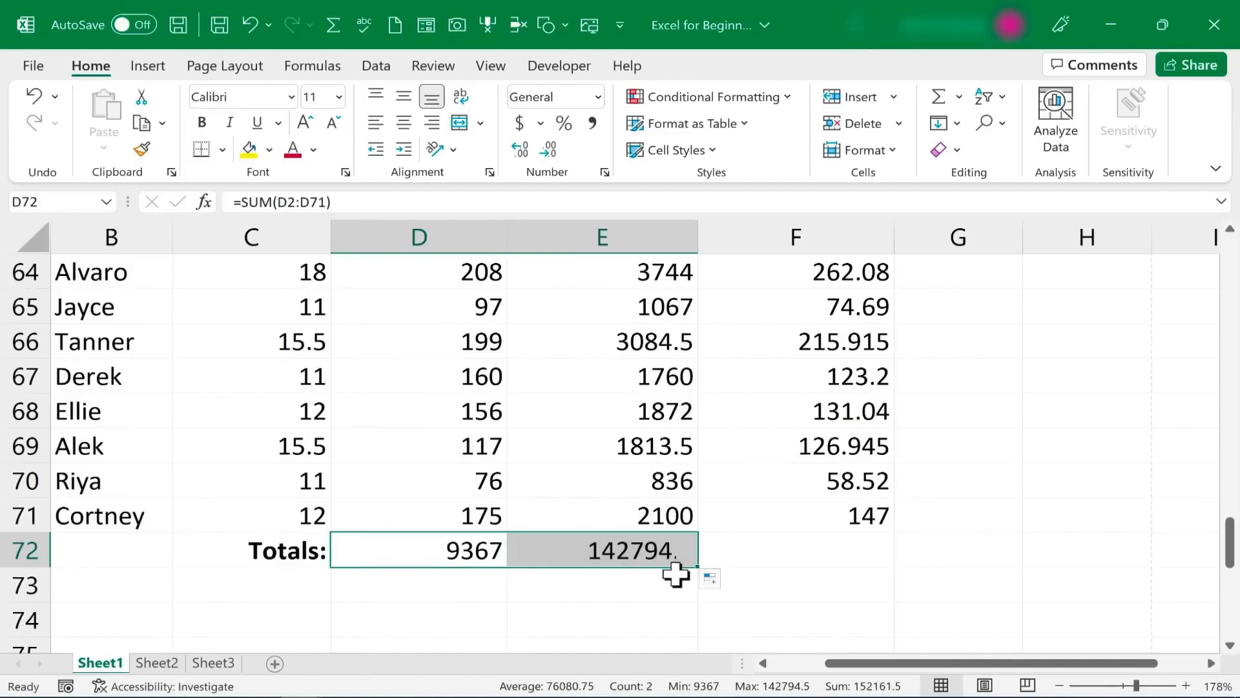
double_click(648, 559)
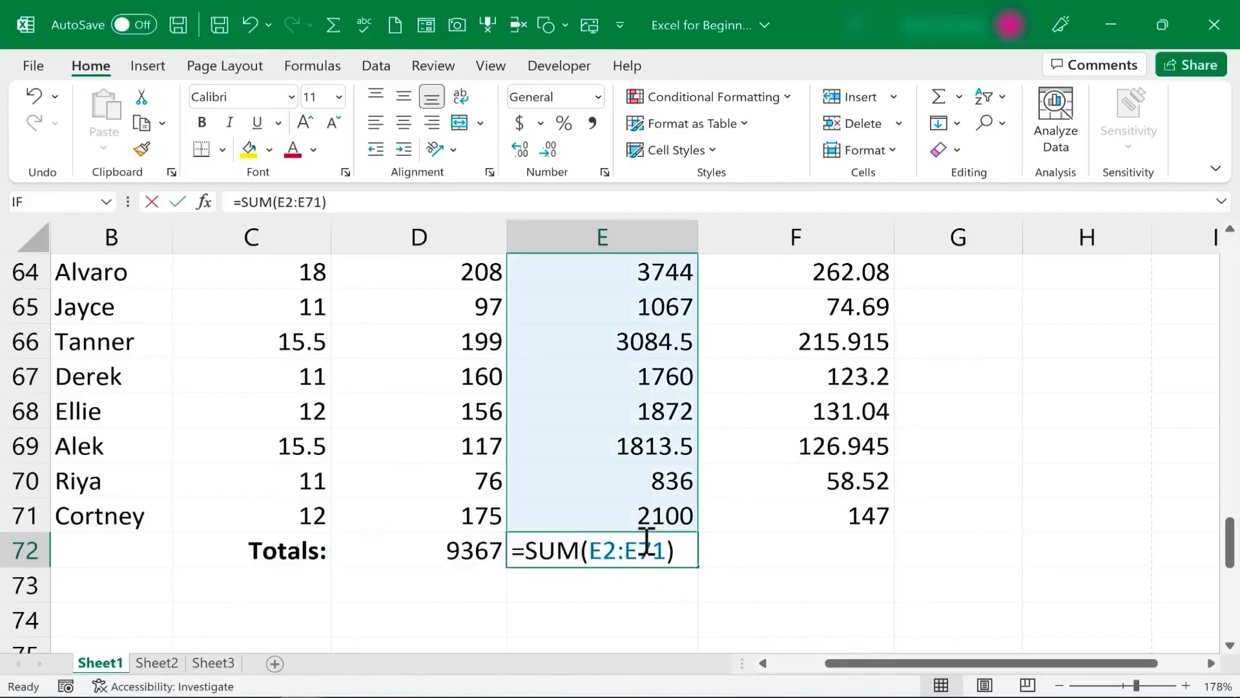
double_click(421, 548)
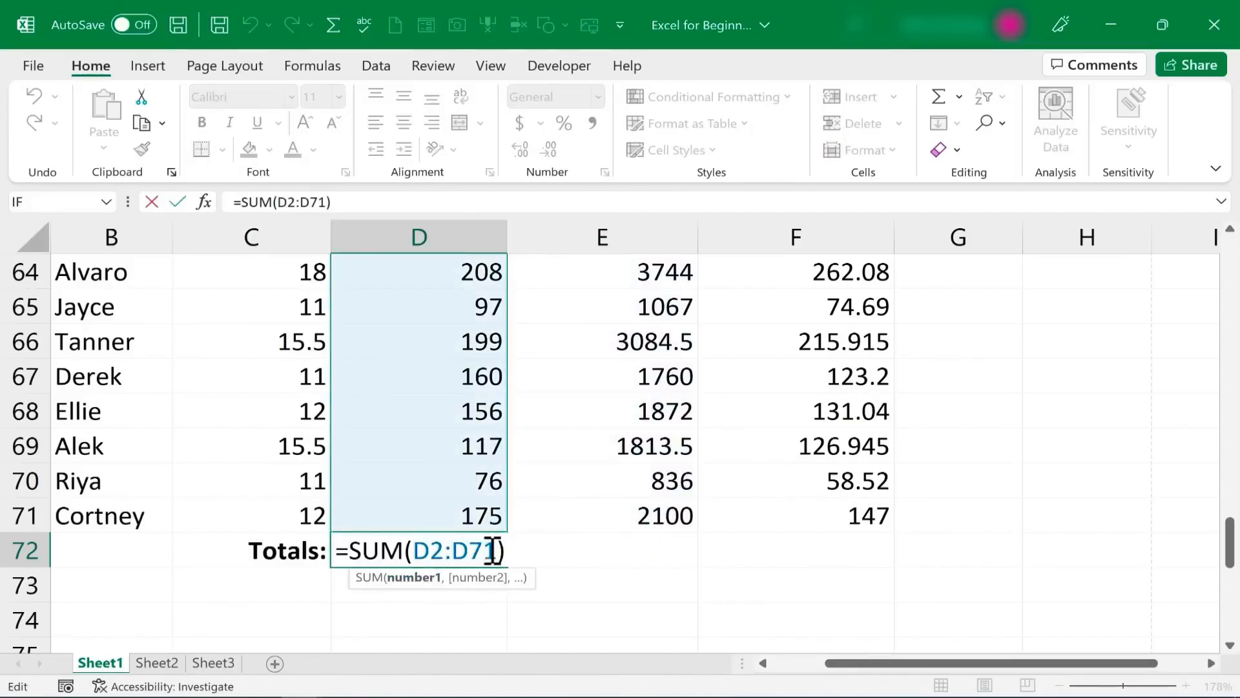
key("Escape")
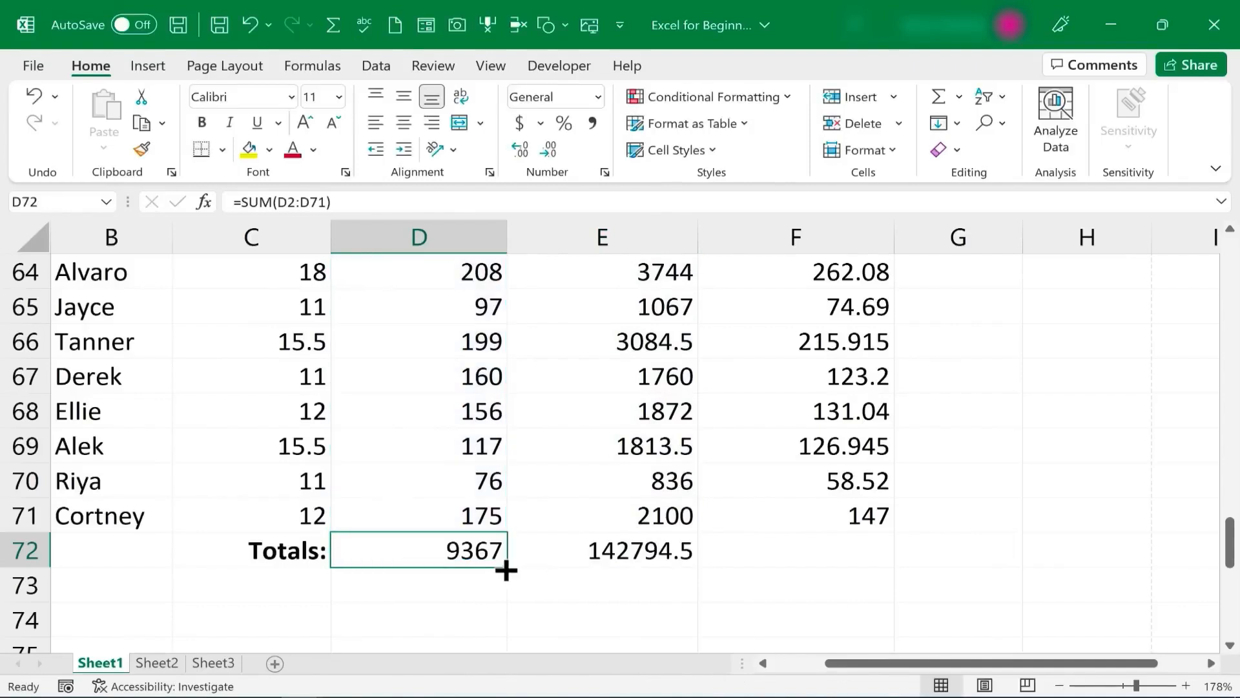
double_click(670, 557)
key("Escape")
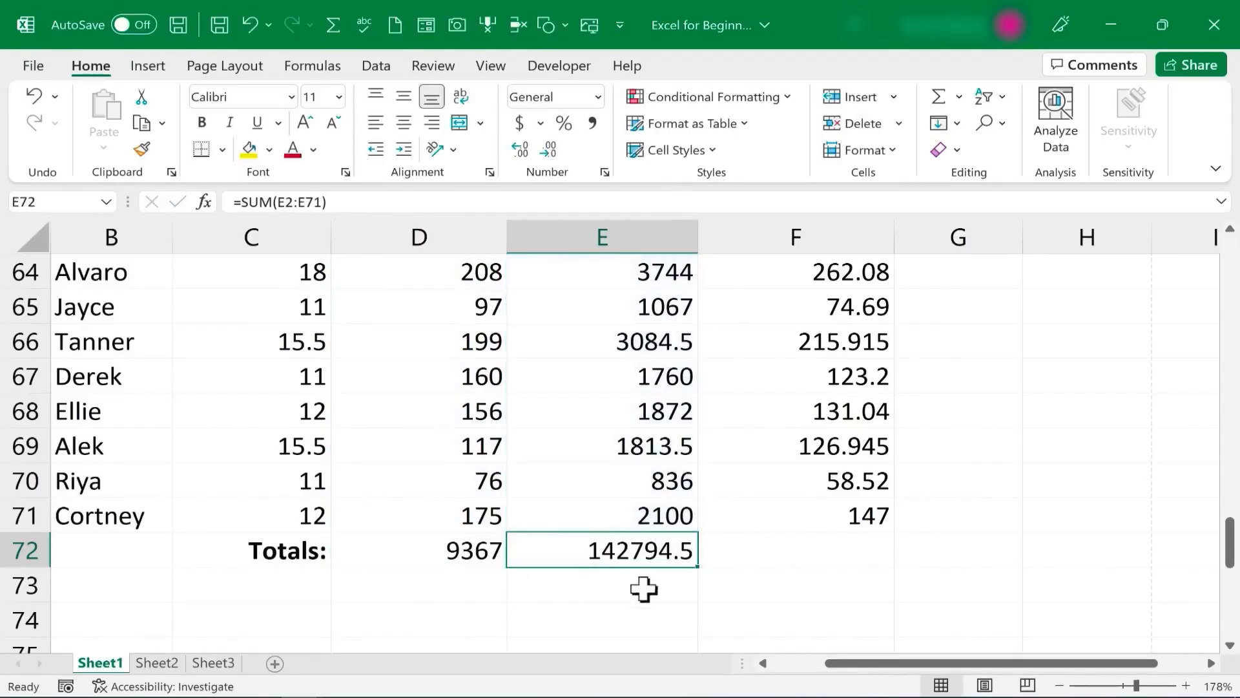
Copy the "Totals:" label from C72 to C73 and change the copy's text to "Average:"
left_click(302, 555)
key("ctrl+c")
left_click(296, 583)
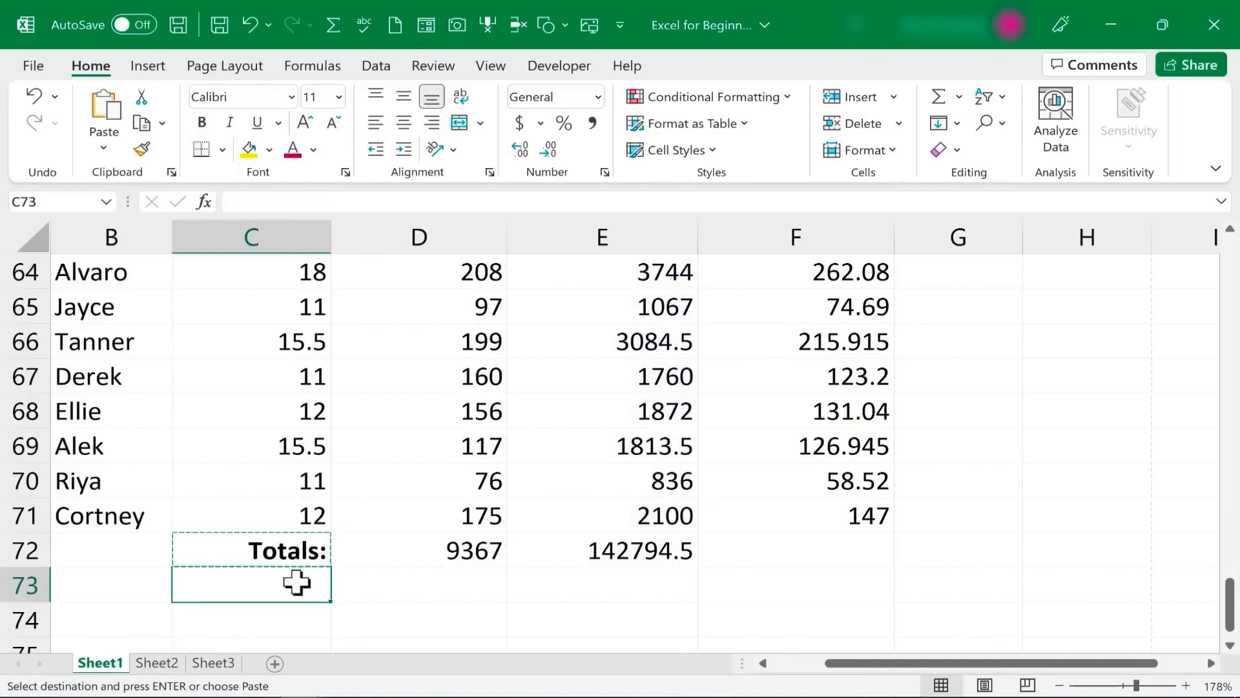
key("ctrl+v")
double_click(311, 588)
double_click(311, 587)
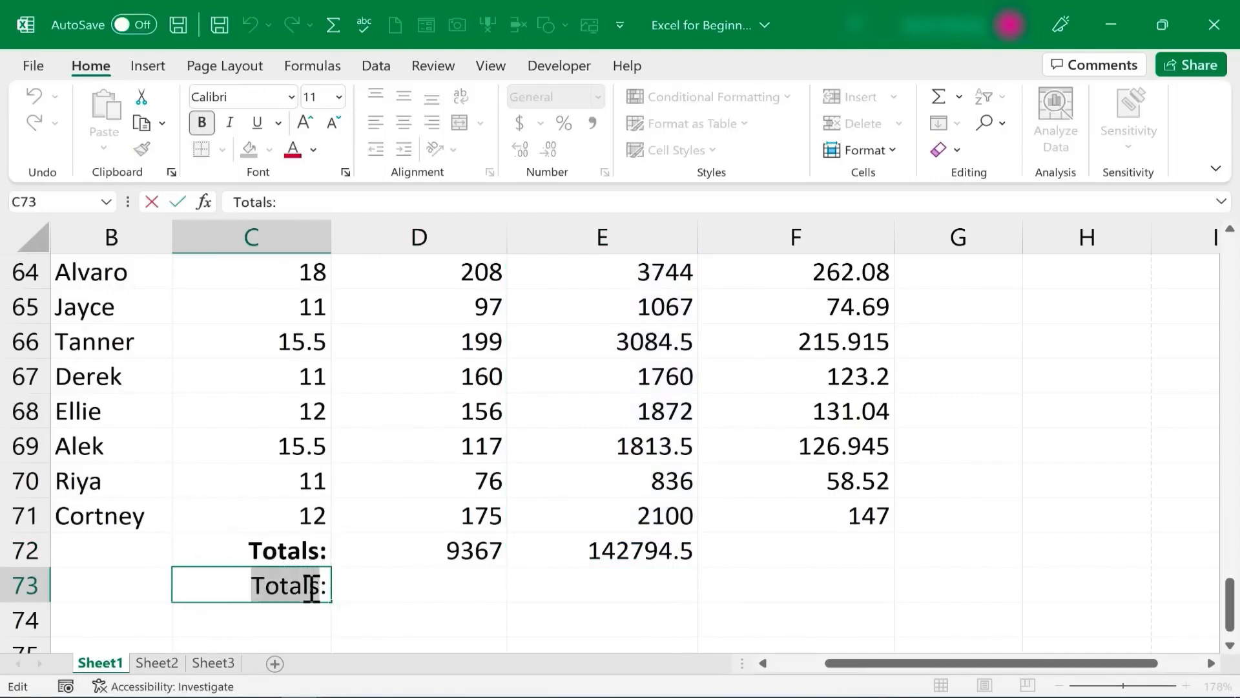
key("BackSpace")
type("Av")
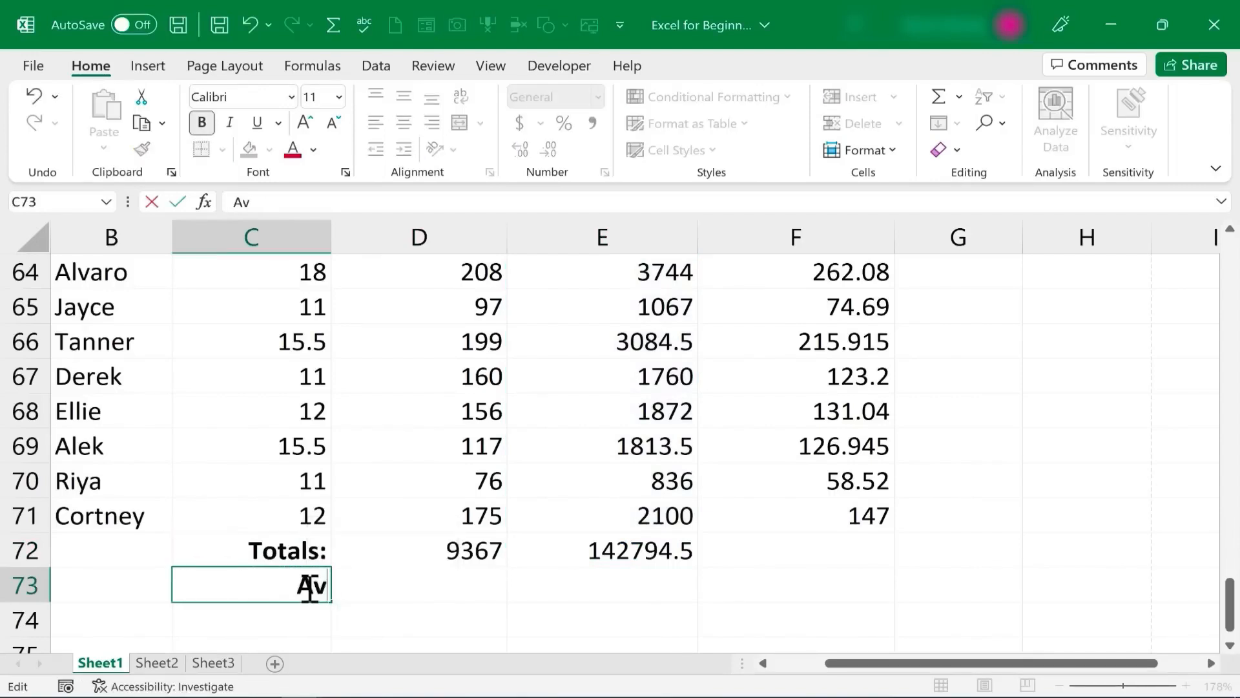
type("erage:")
key("Tab")
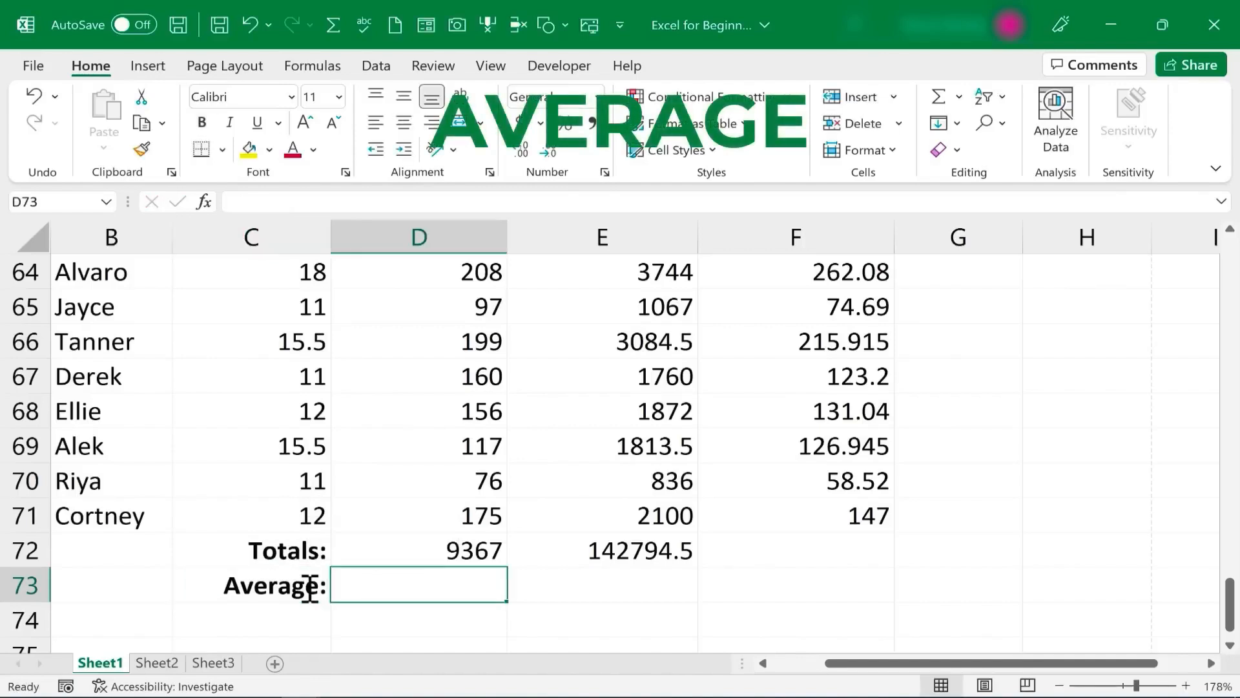
Enter an AVERAGE formula in D73 for the Hours Worked range D2:D71
type("=")
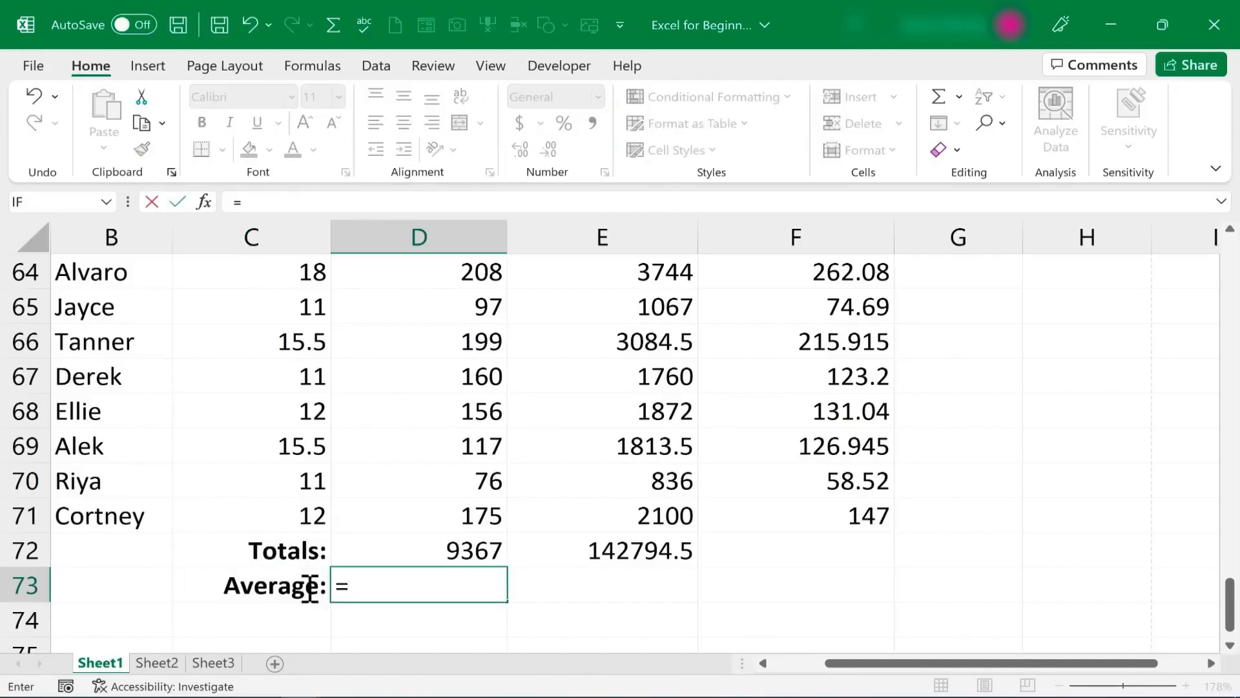
type("avera")
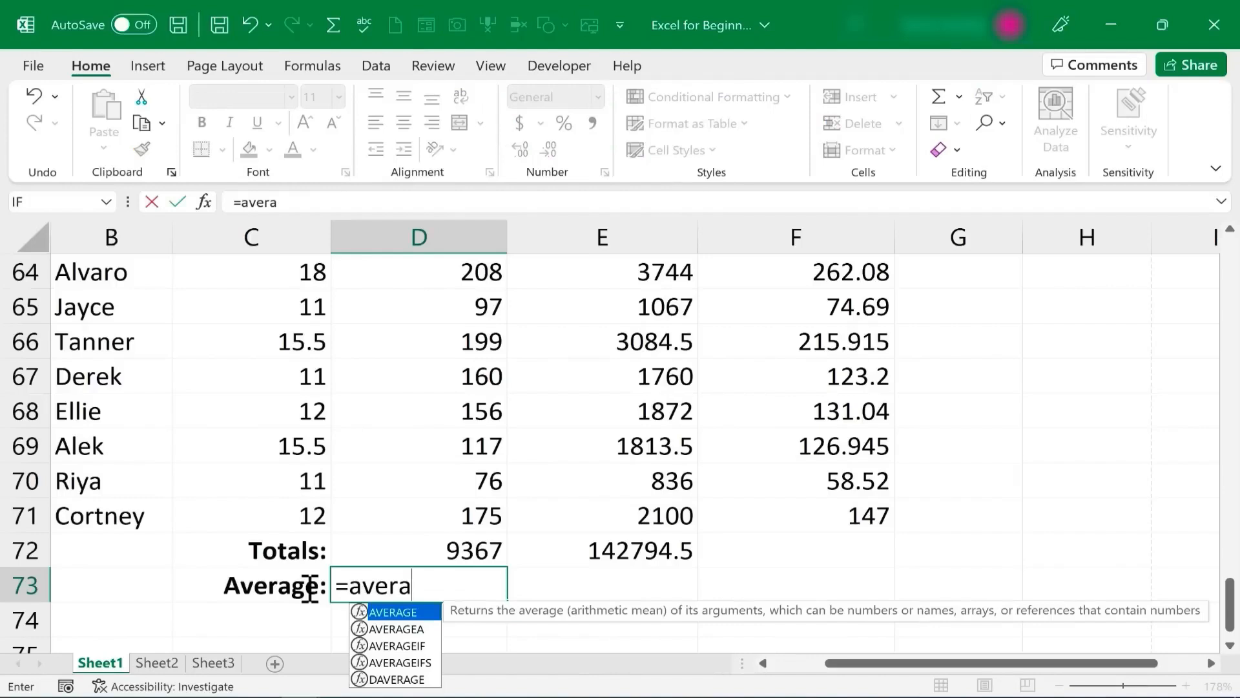
type("ge")
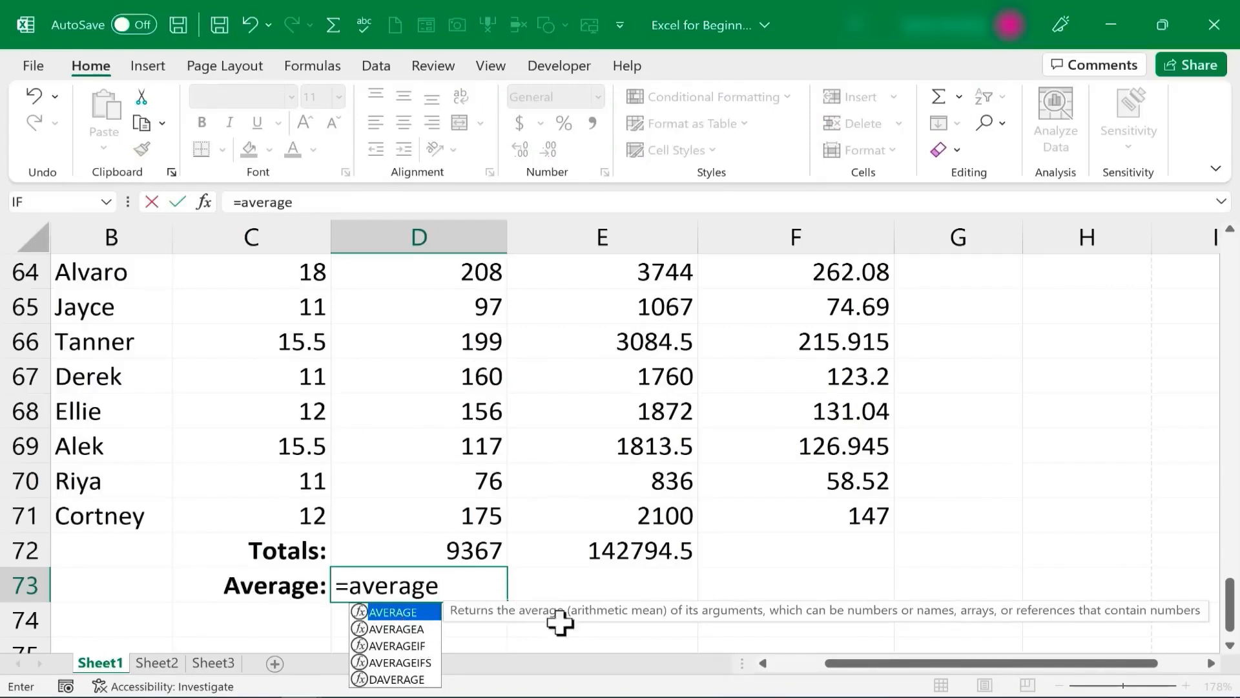
left_click(414, 645)
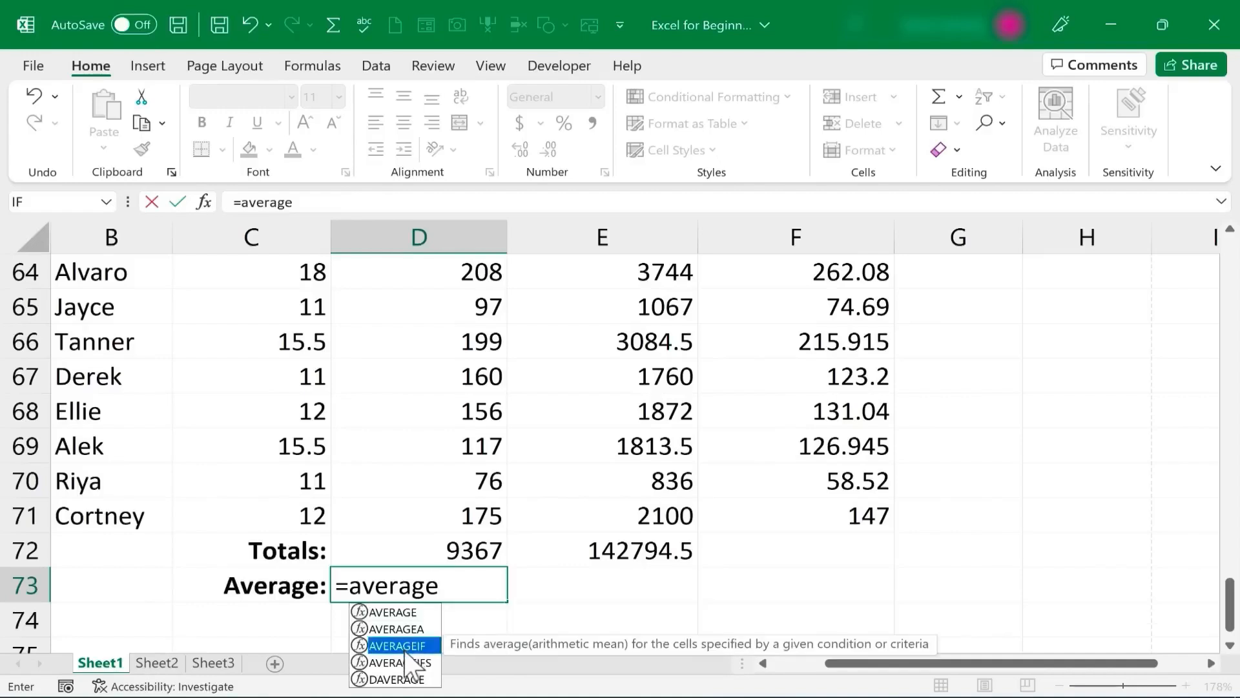
left_click(409, 663)
left_click(443, 589)
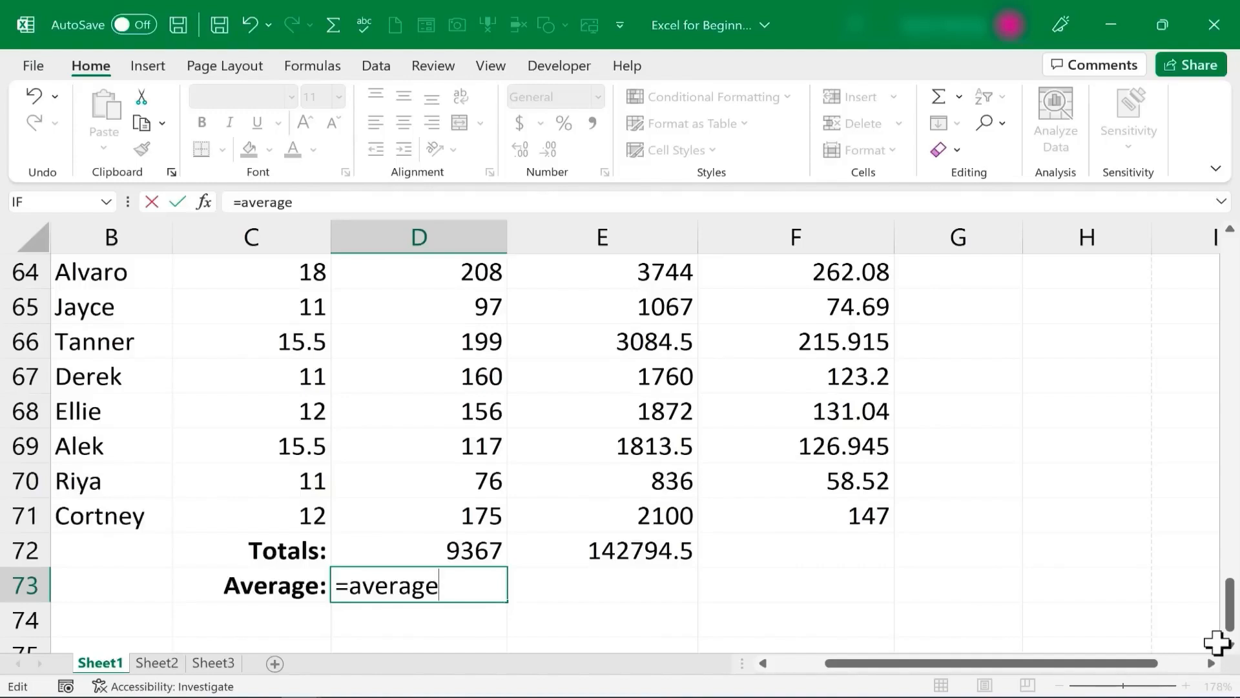
type("(")
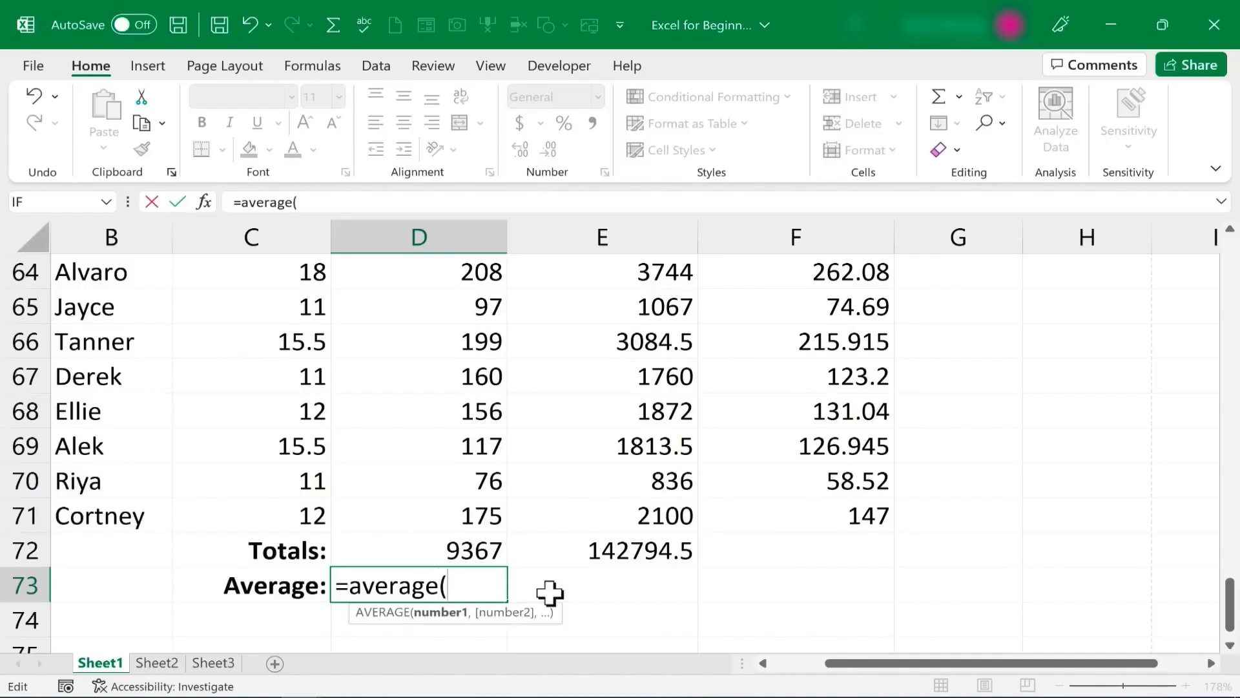
type("d2:d71")
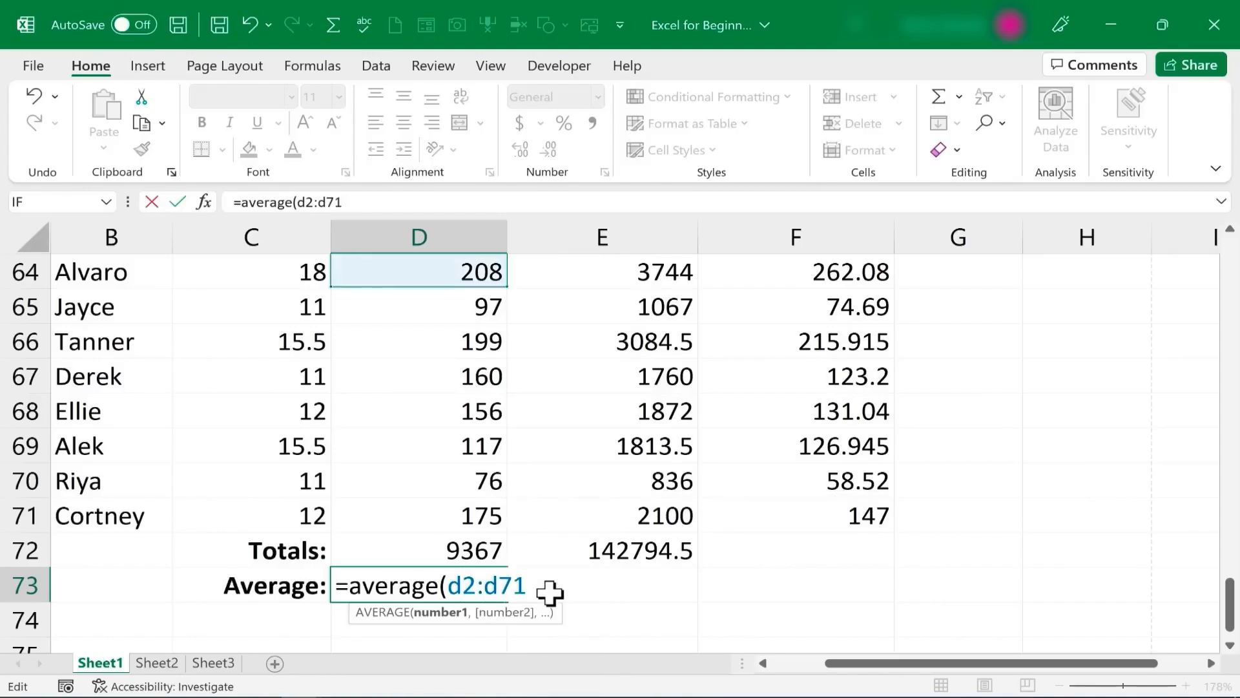
key("Return")
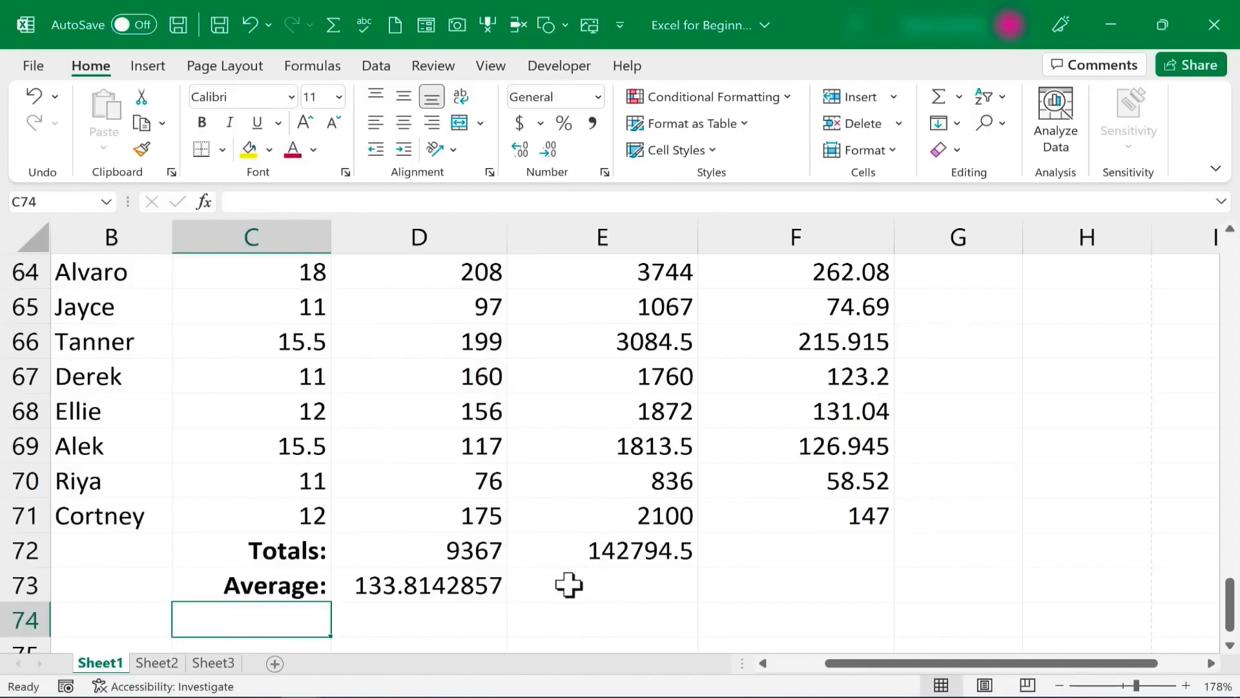
Fill the AVERAGE formula from D73 across to E73 for the Taxable Income column
scroll(555, 568, "down", 1)
left_click(504, 494)
left_click_drag(507, 501, 684, 509)
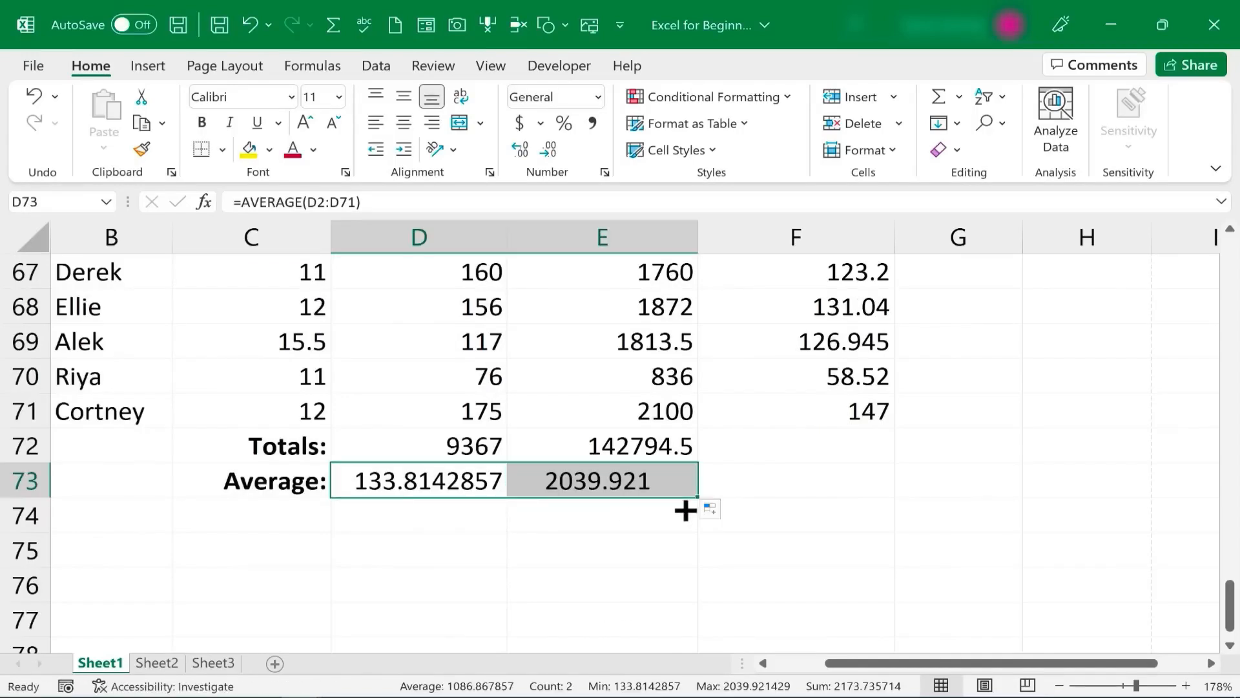
Total the Taxes to Be Paid column in F72 with a SUM formula that uses the named range TaxesOwed
scroll(1189, 643, "down", 1)
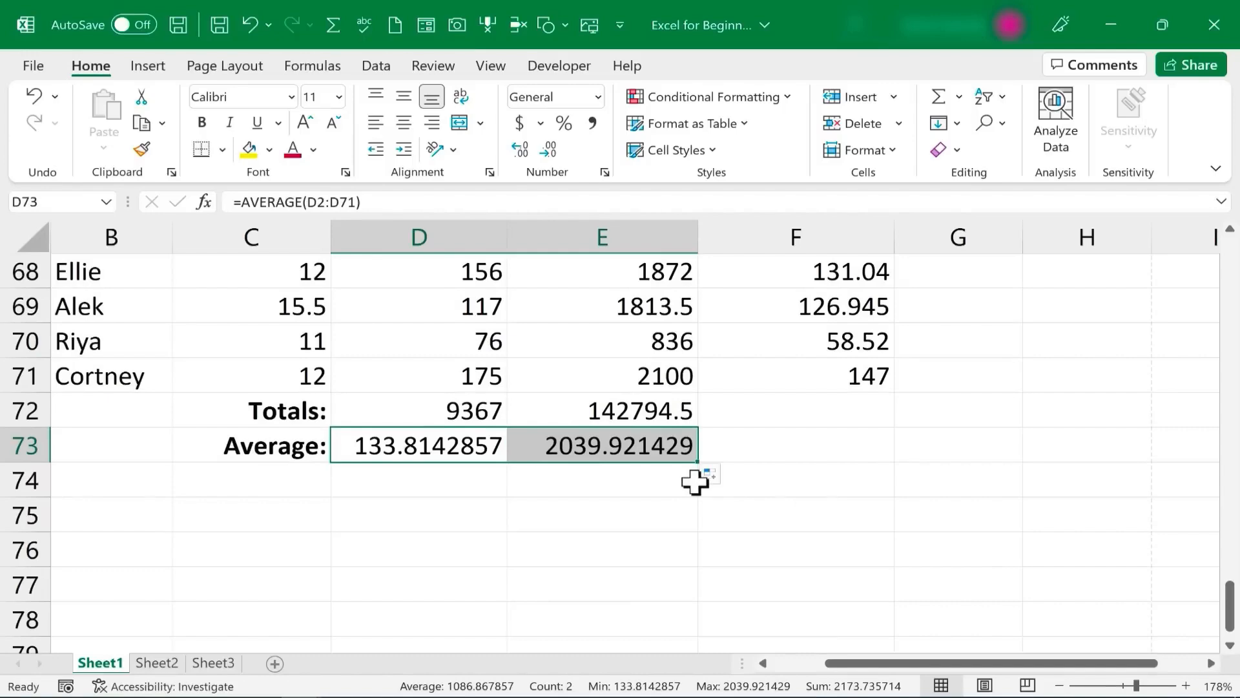
left_click_drag(1229, 608, 1208, 265)
left_click(801, 302)
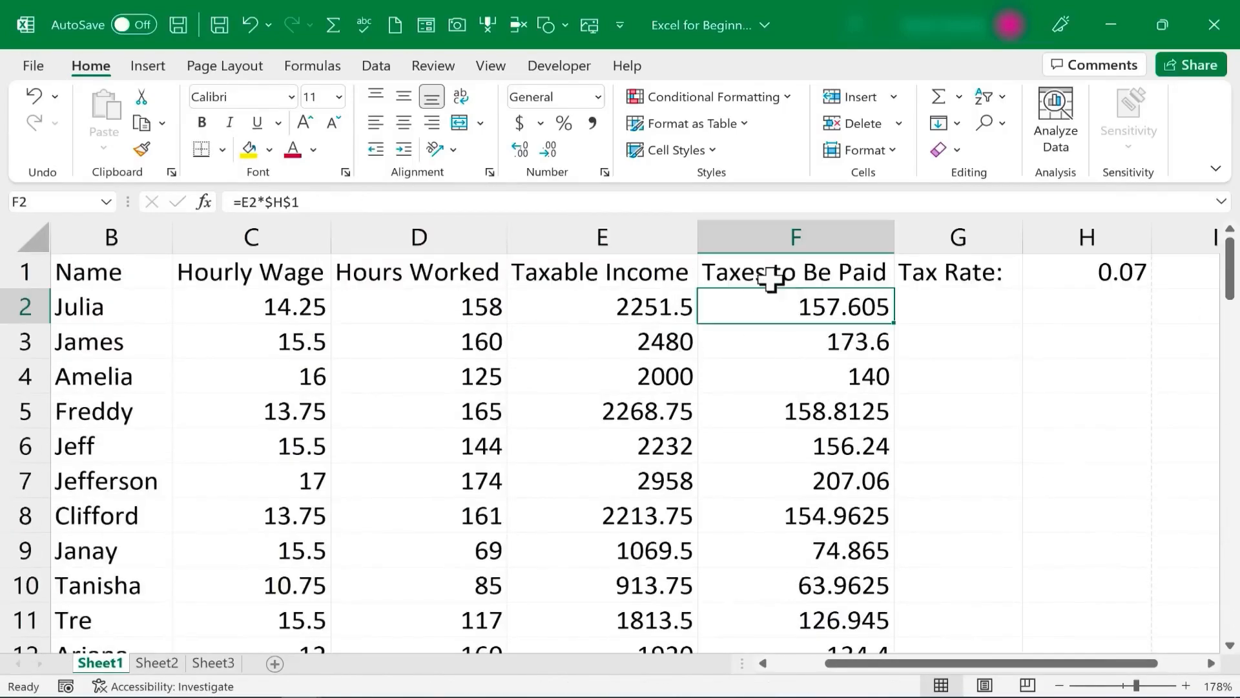
left_click_drag(1229, 275, 1187, 622)
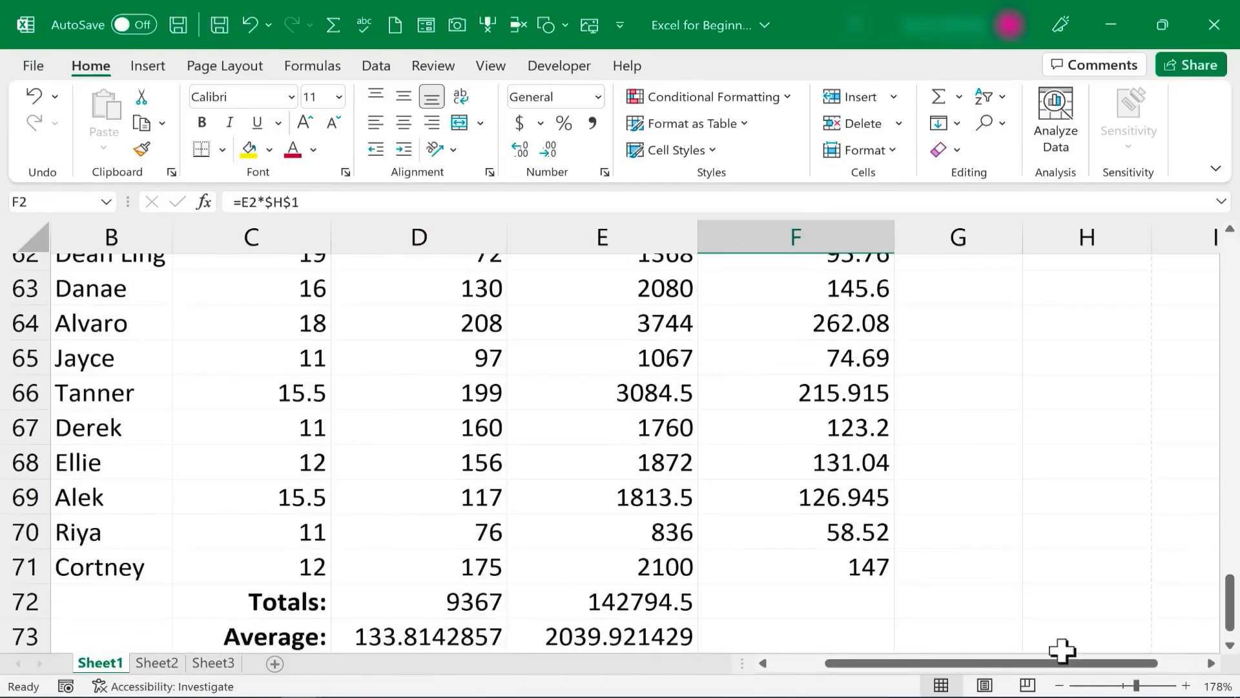
left_click(770, 597)
scroll(768, 596, "down", 2)
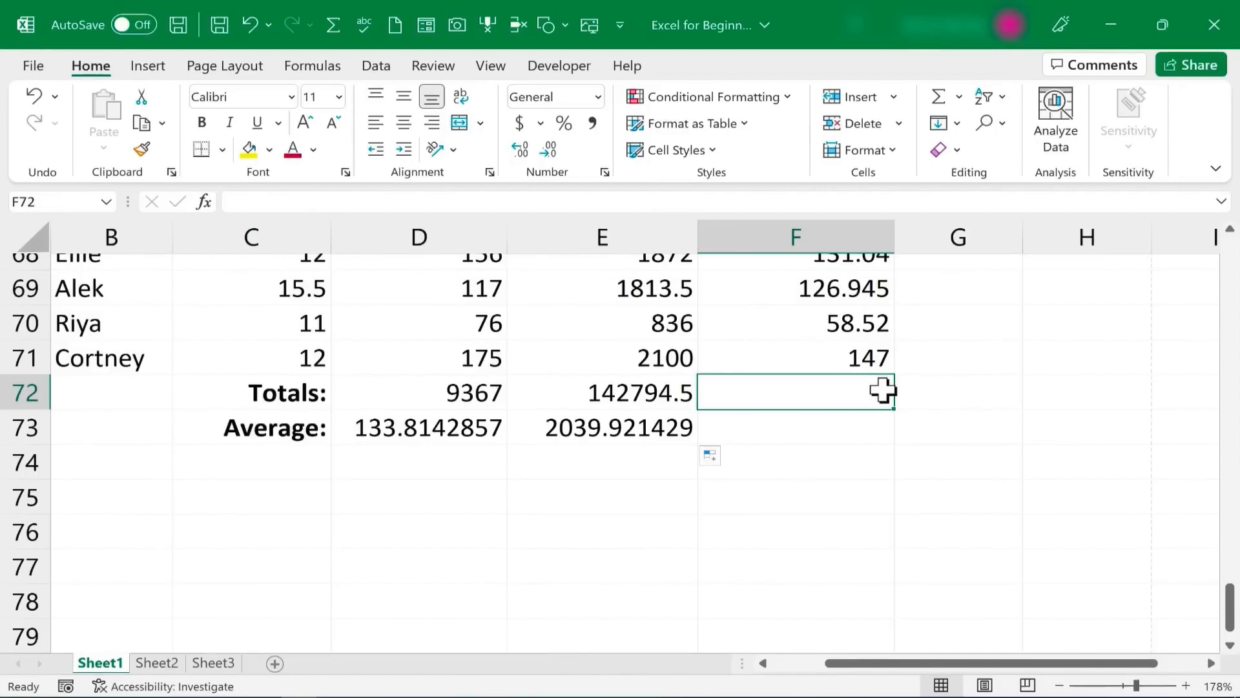
type("=")
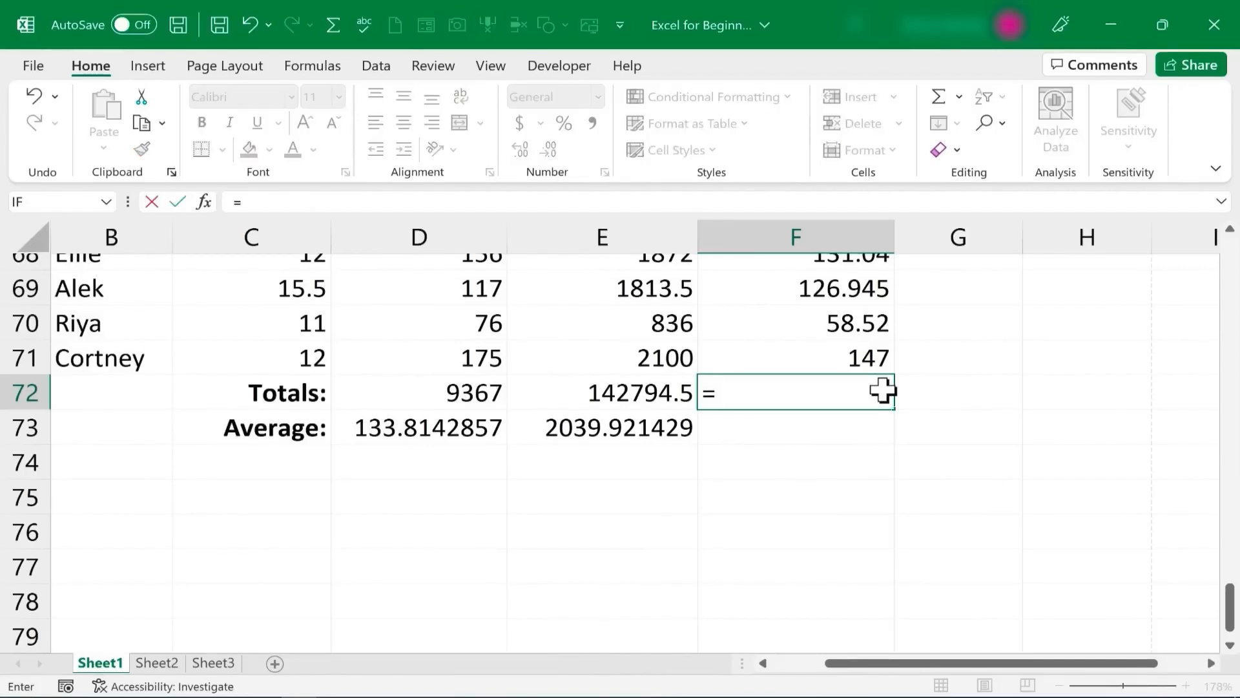
type("sum(")
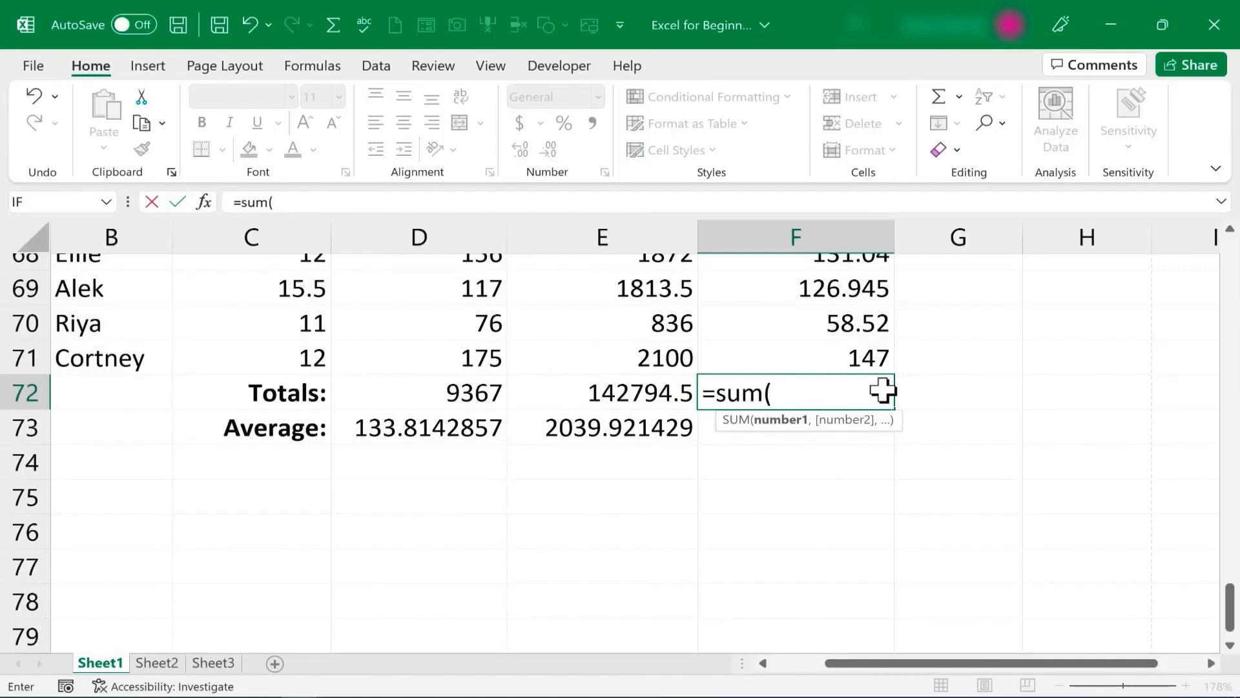
type("taxeso")
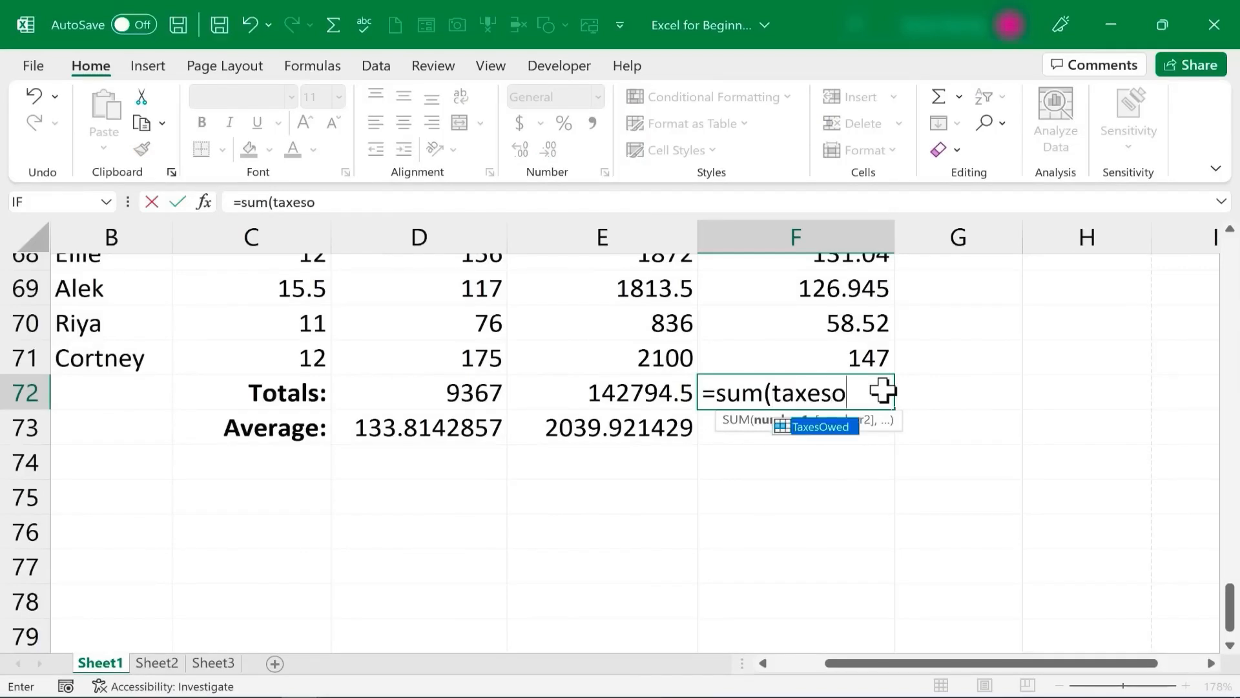
type("wed)")
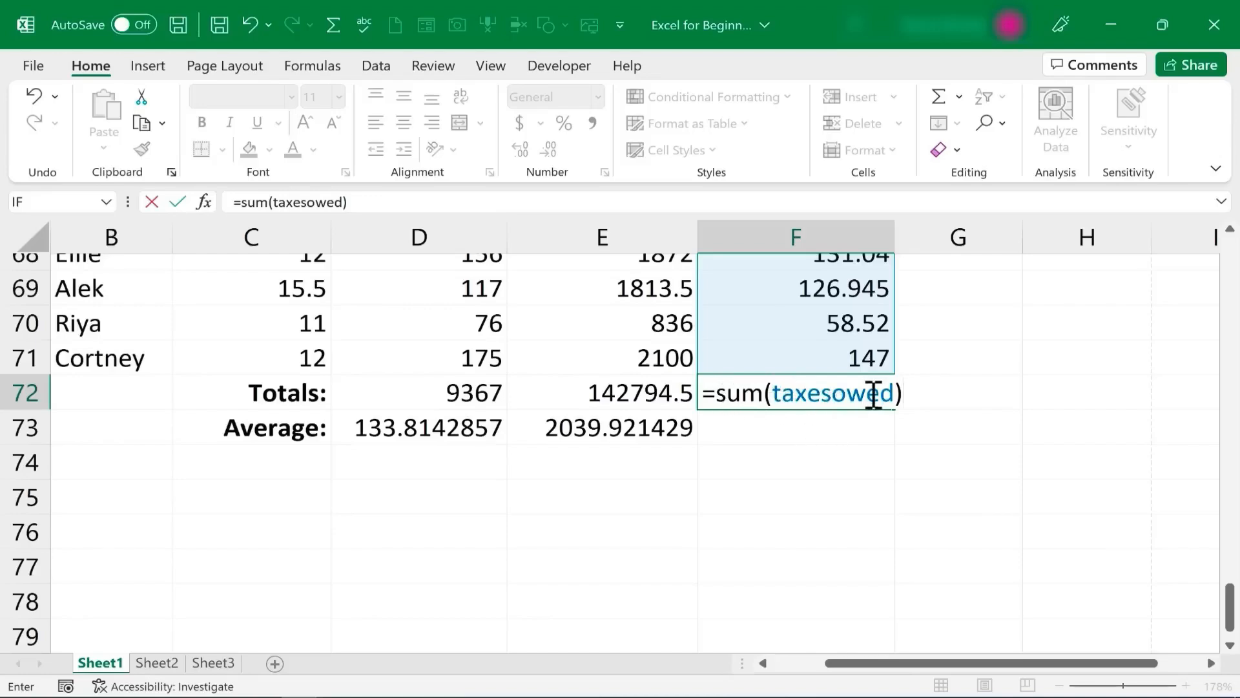
mouse_move(1229, 607)
left_mouse_down()
mouse_move(1180, 242)
mouse_move(1218, 595)
left_mouse_up()
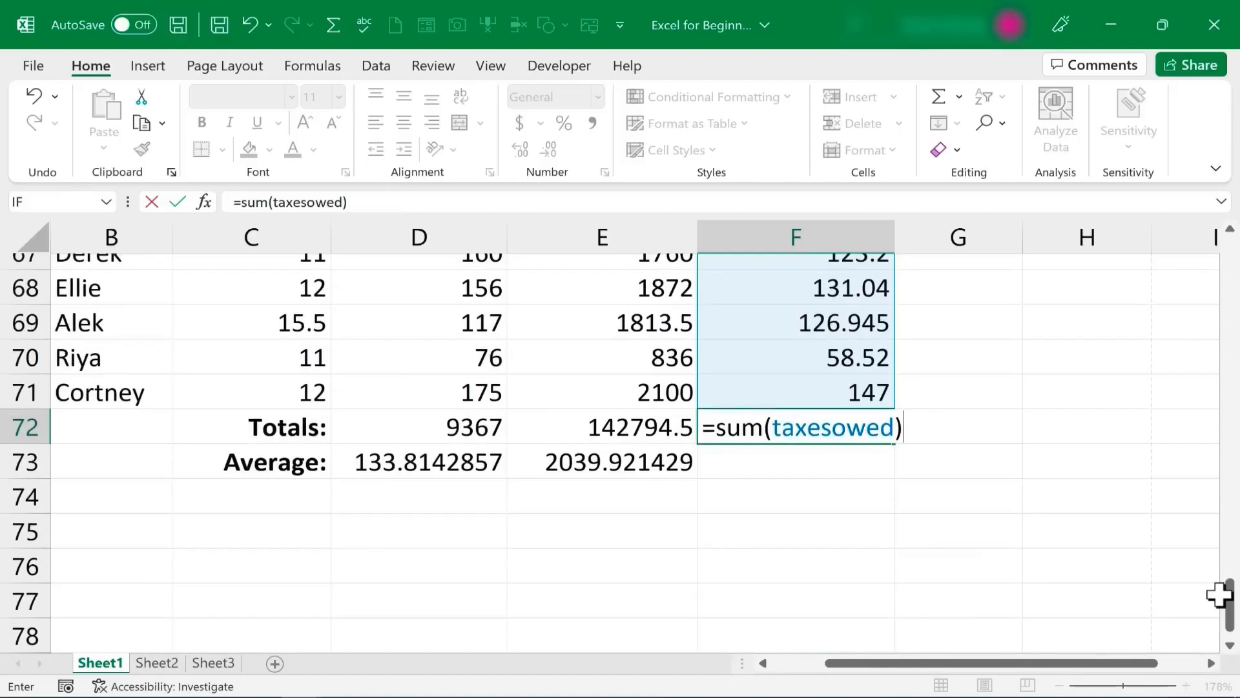
key("Return")
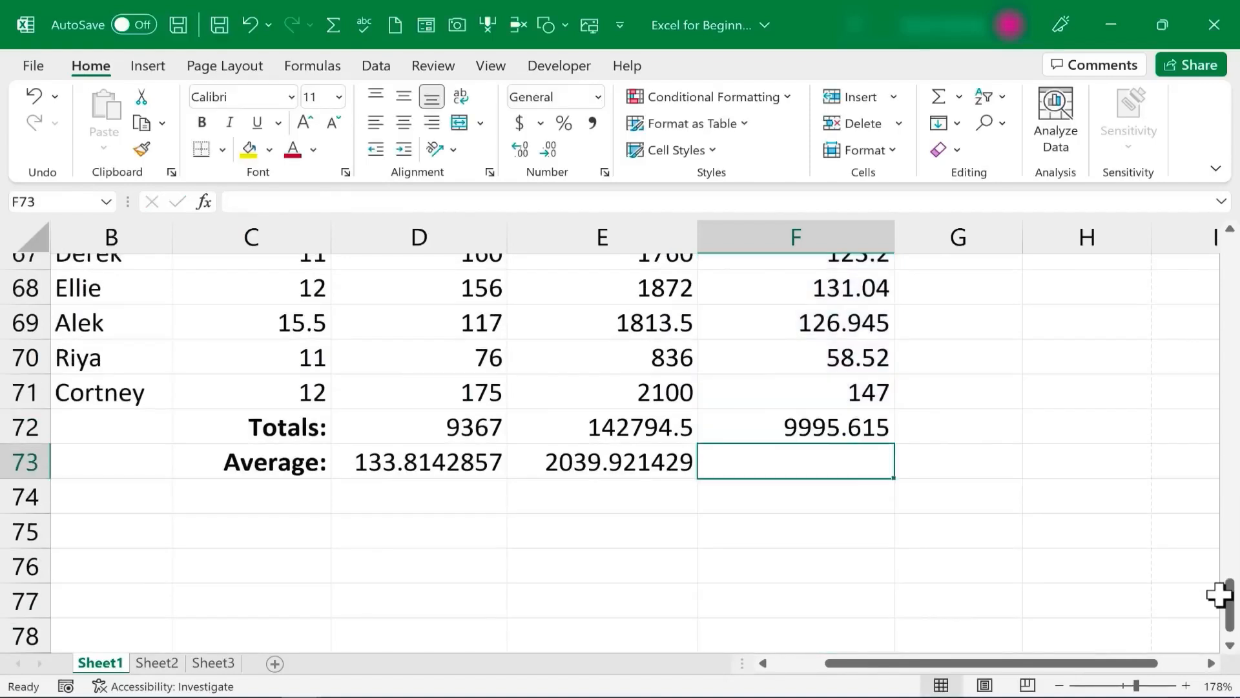
Enter an AVERAGE formula in F73 that uses the named range TaxesOwed
type("=a")
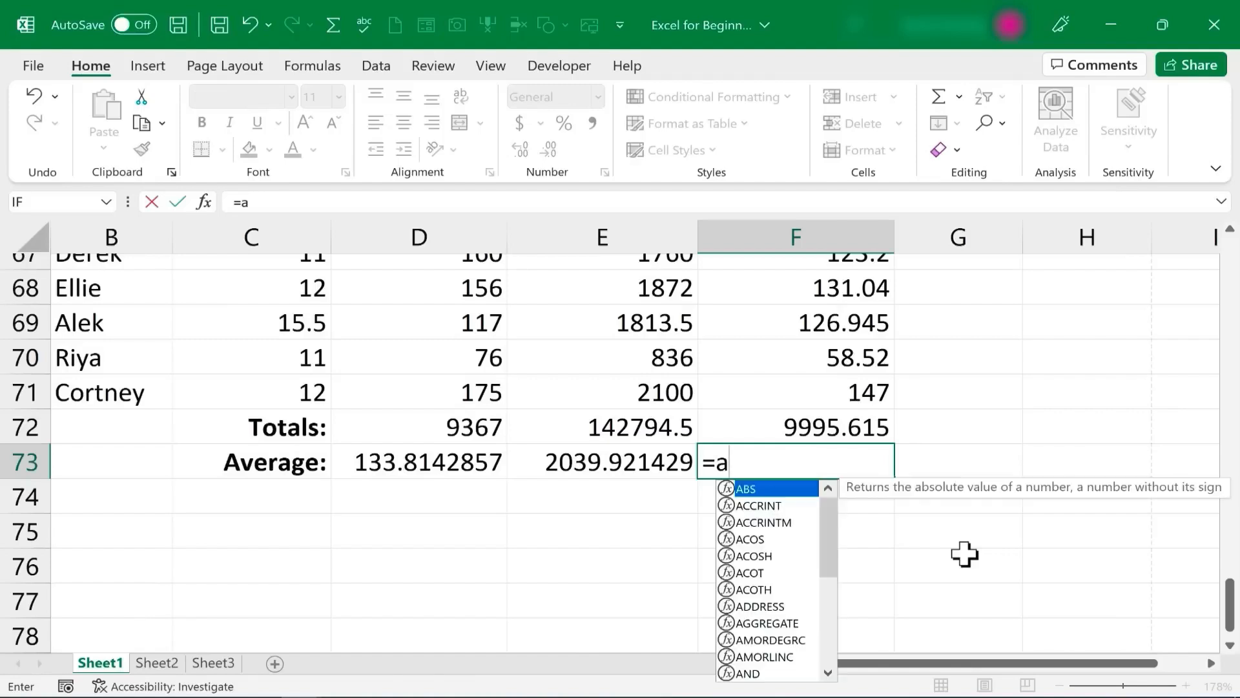
type("vera")
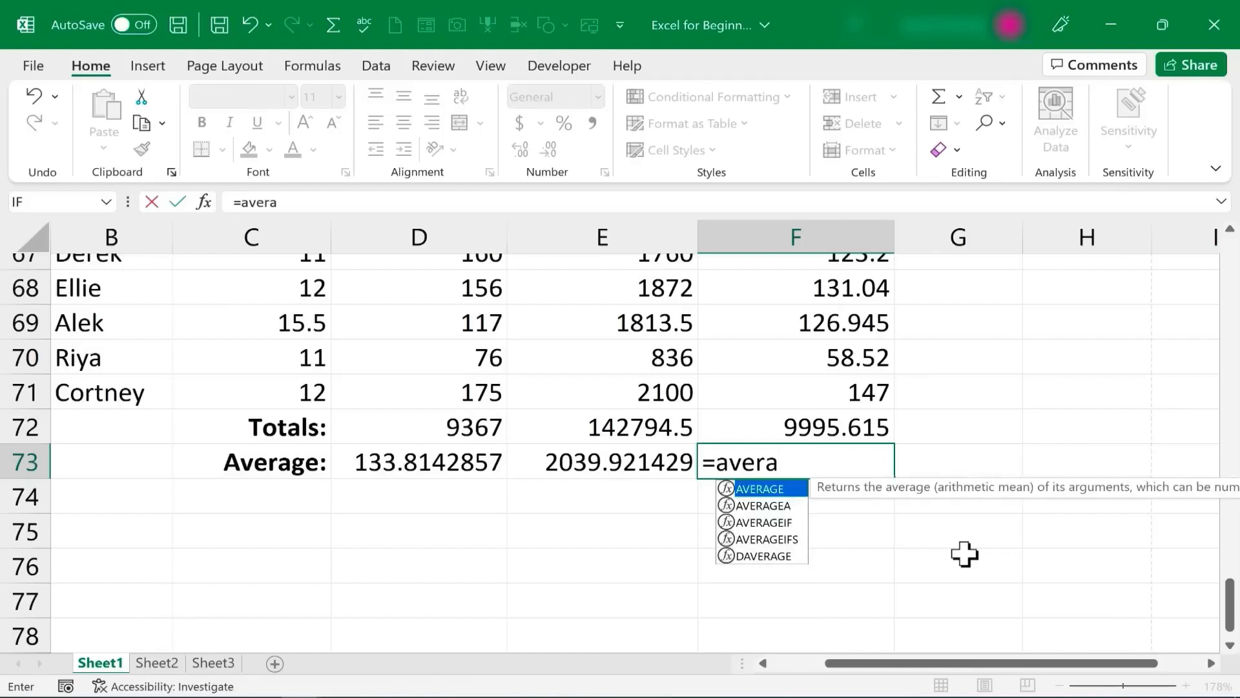
type("ge(taxesow")
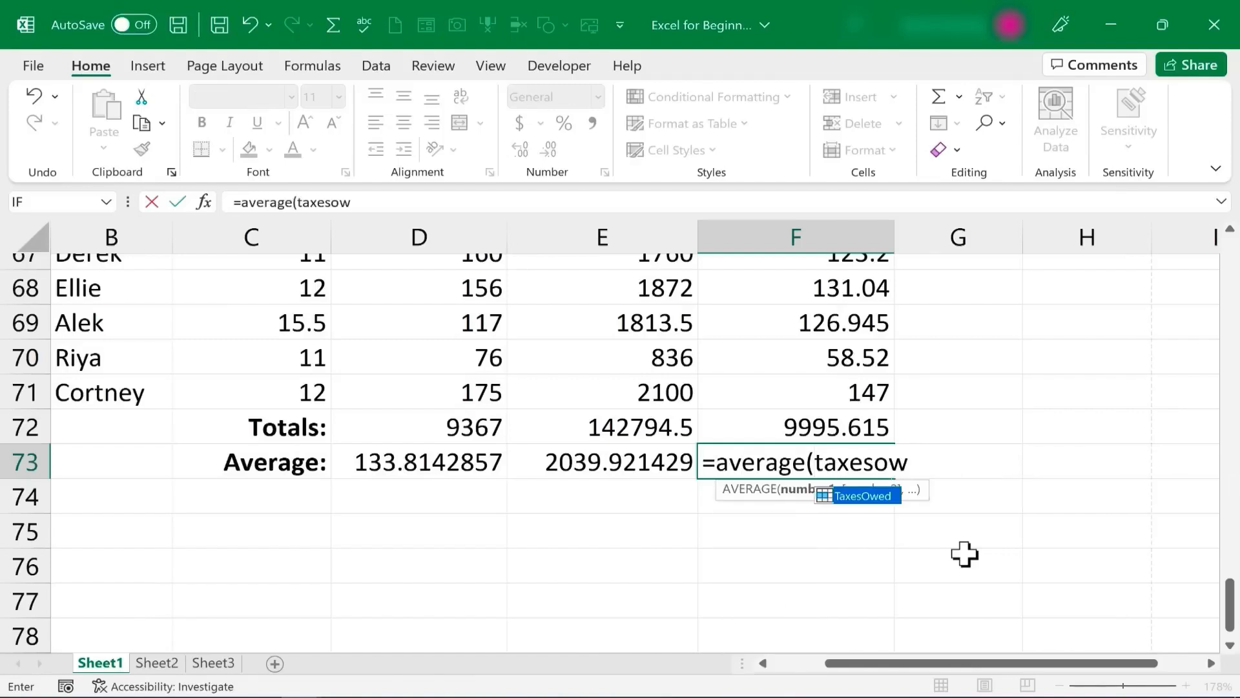
type("ed")
key("Return")
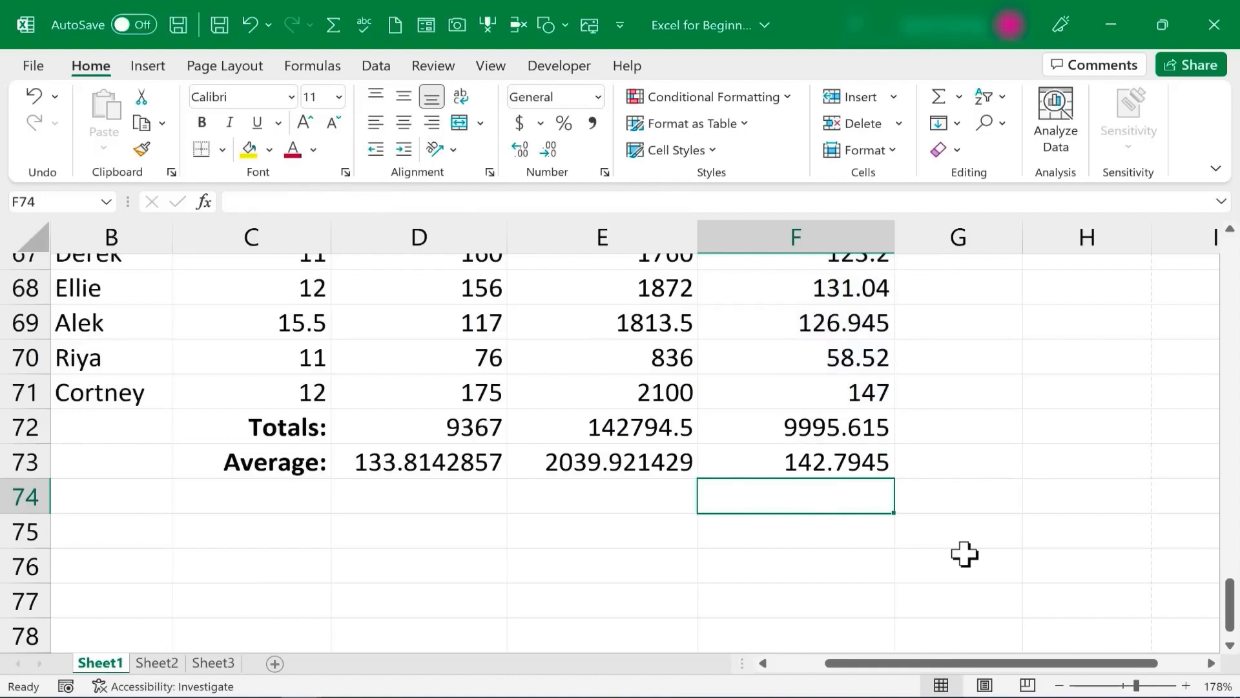
left_click(964, 553)
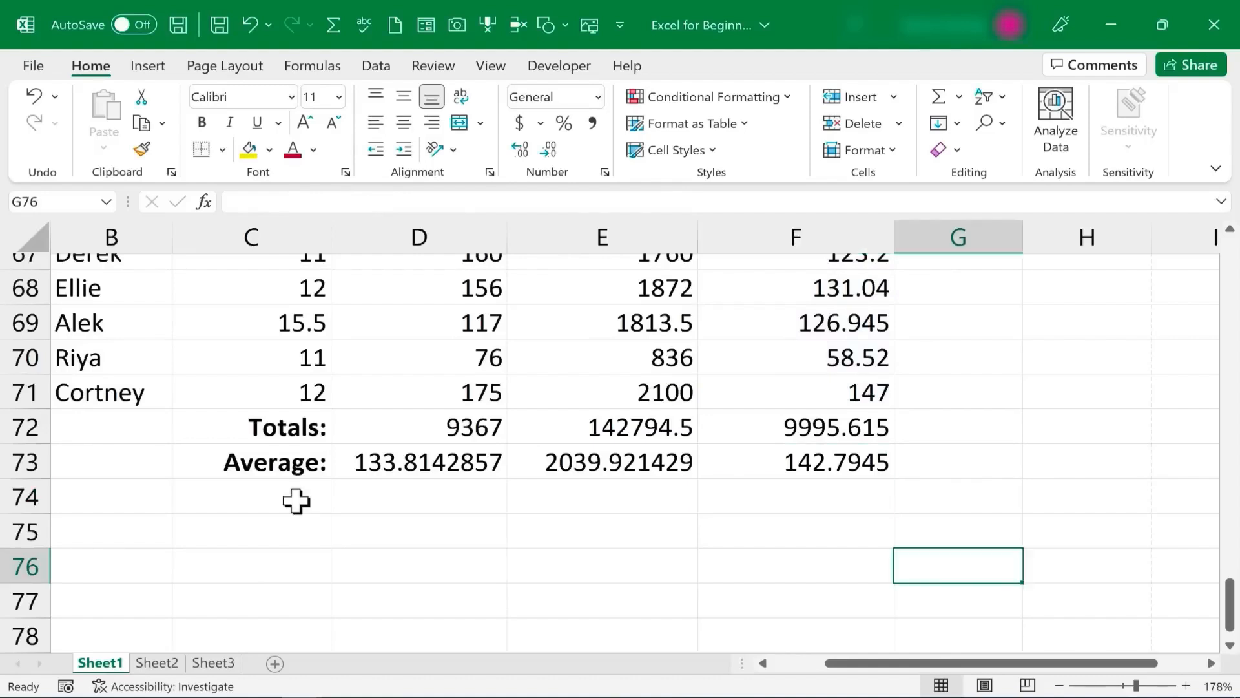
Copy the "Average:" label from C73 into C74, C75 and C76
left_click(296, 500)
key("Up")
key("ctrl+c")
key("Down")
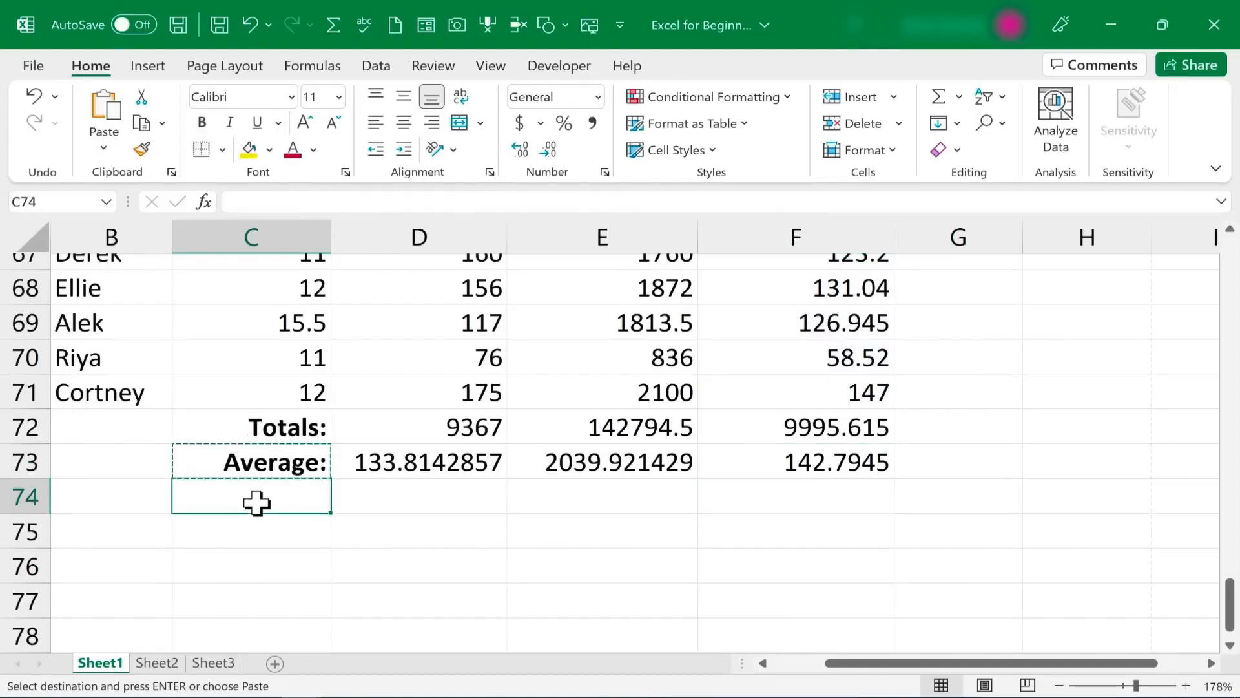
key("ctrl+v")
left_click(267, 531)
key("ctrl+v")
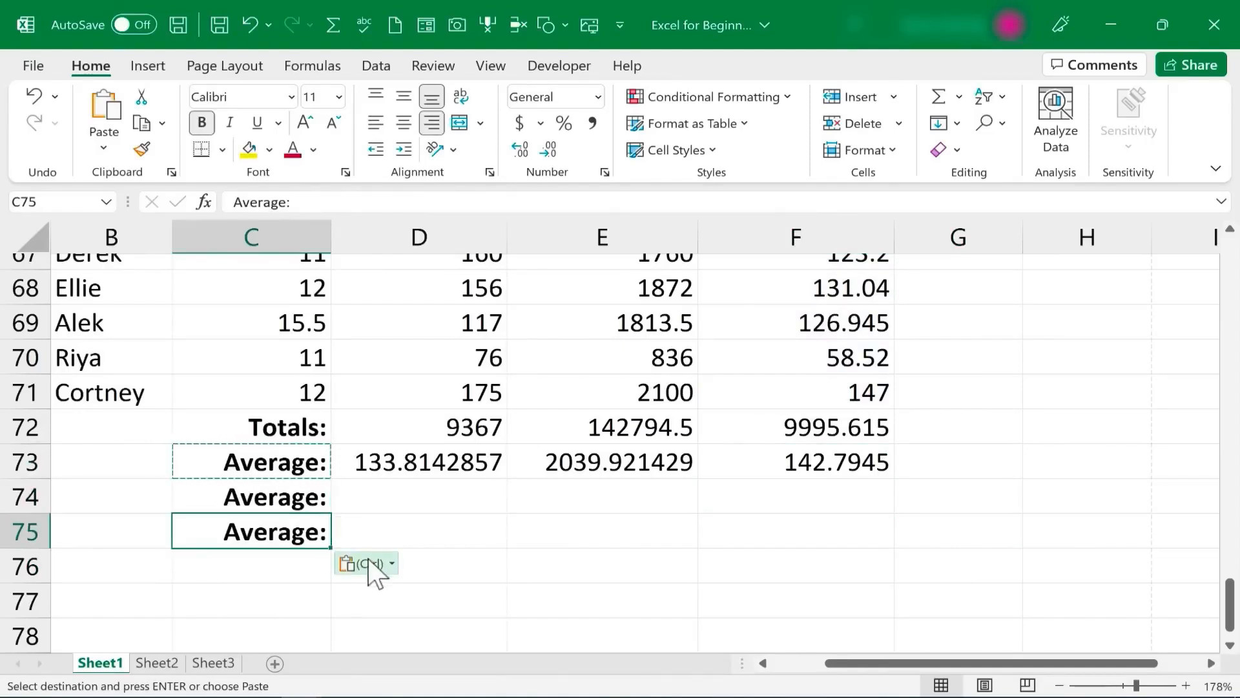
left_click(259, 574)
key("ctrl+v")
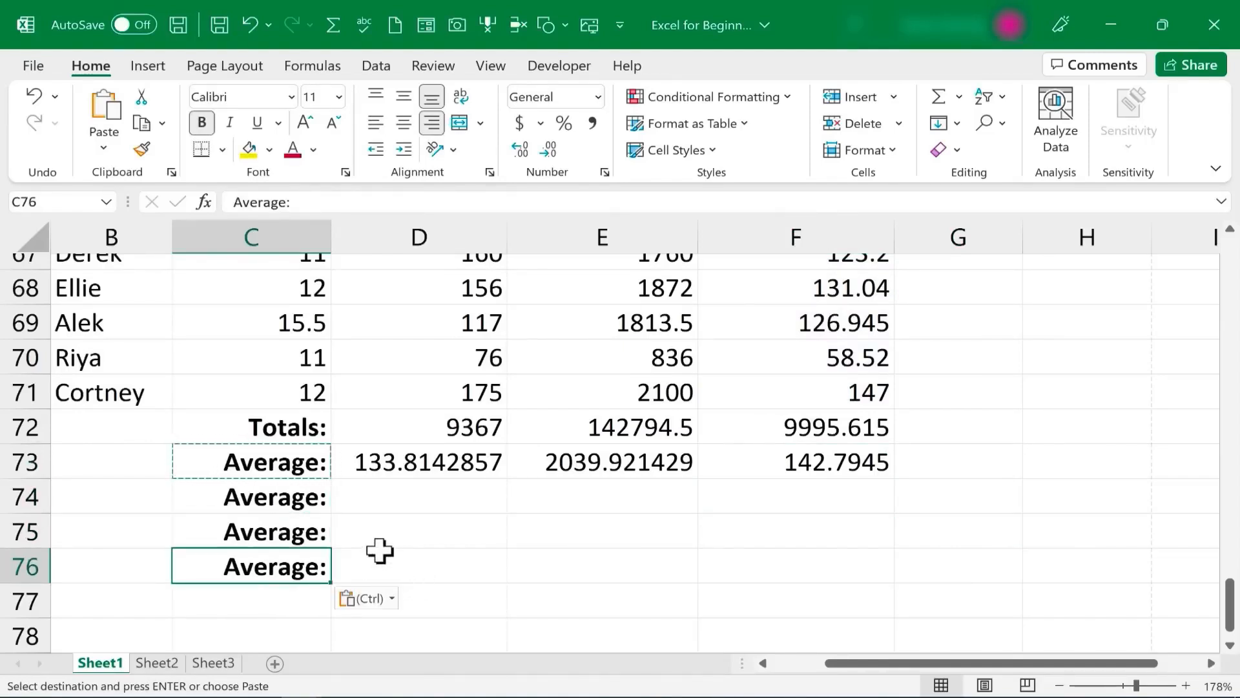
key("Escape")
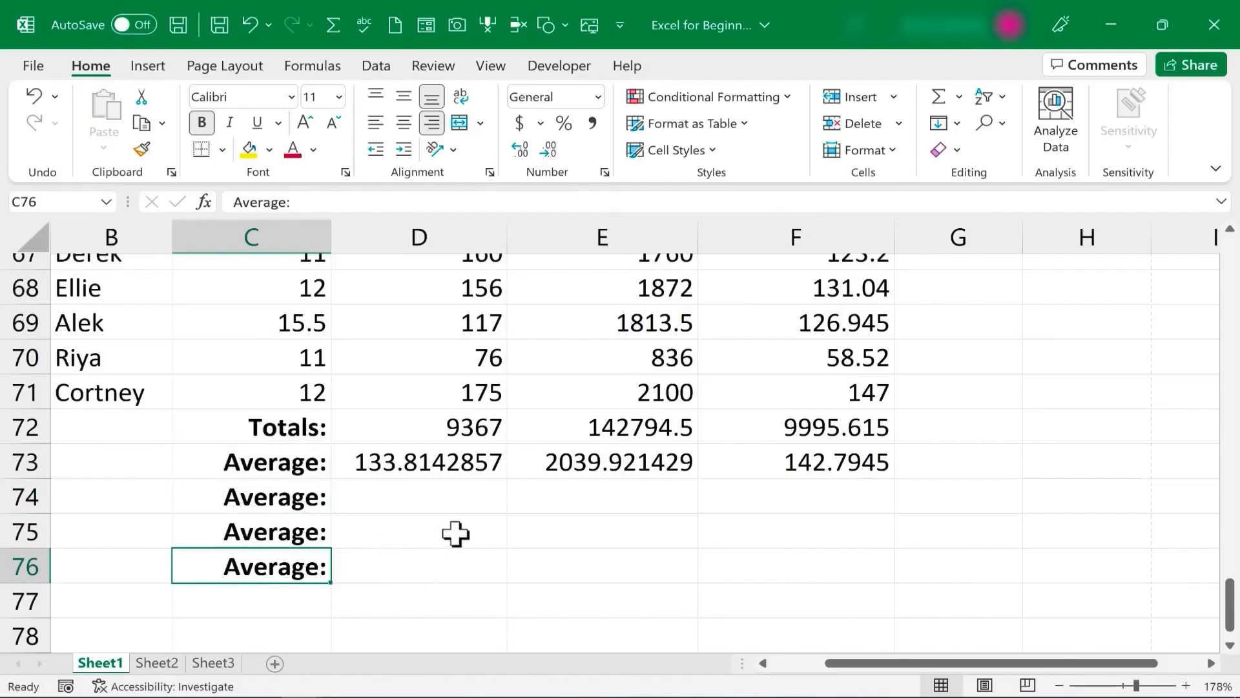
Change the copied labels in C74 to C76 to "Highest:", "Lowest:" and "Number of Employees:"
left_click(285, 496)
type("Highest:")
key("Return")
type("Lowest:")
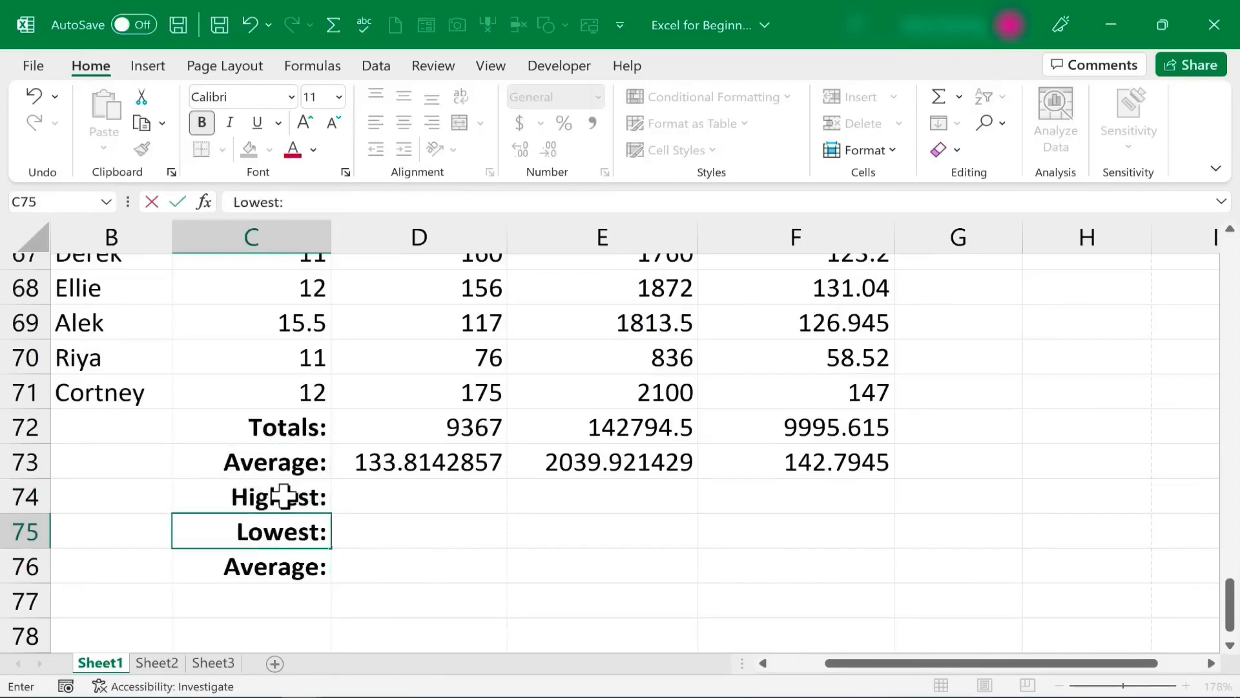
key("Return")
type("Number of Employees:")
left_click(344, 578)
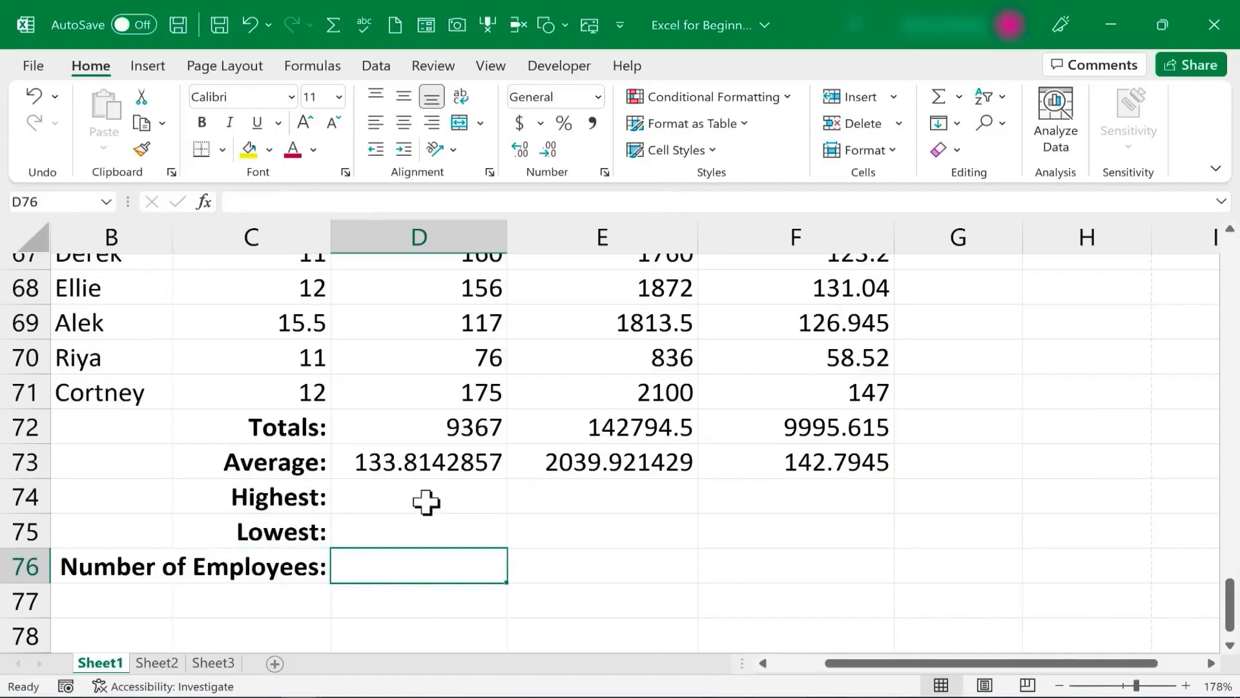
Enter a MAX formula in D74 for the Hours Worked range D2:D71
left_click_drag(1231, 604, 665, 232)
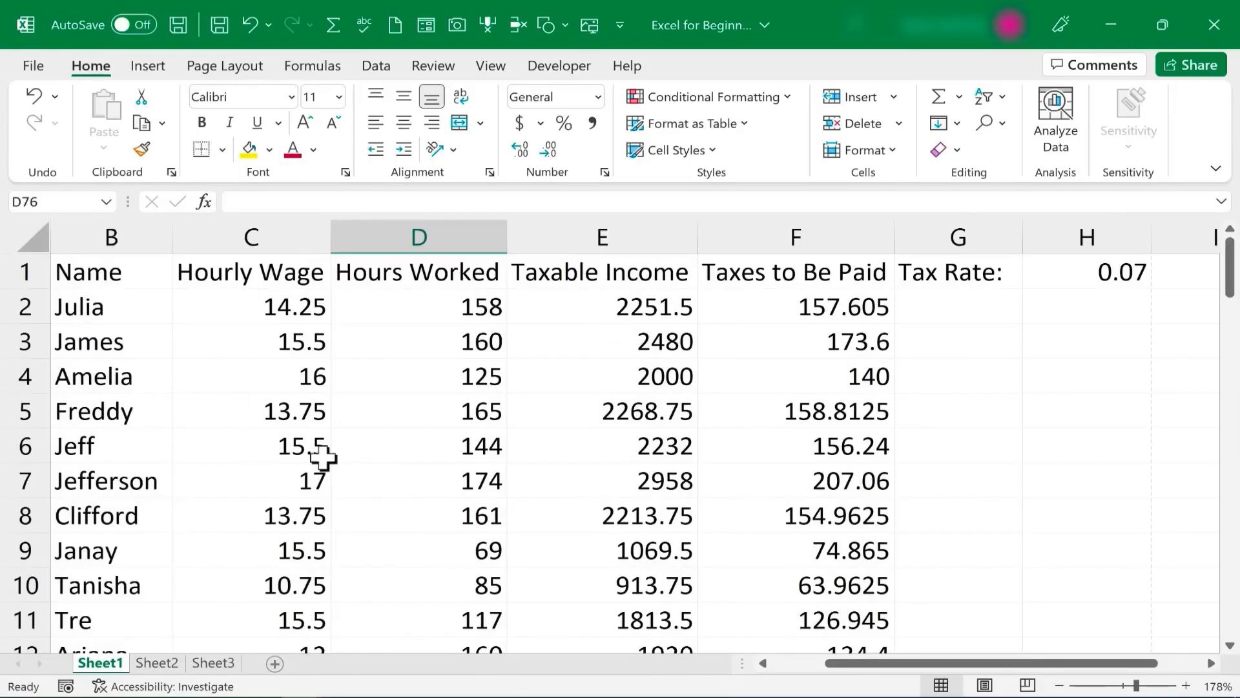
left_click_drag(1229, 279, 1227, 626)
left_click(443, 557)
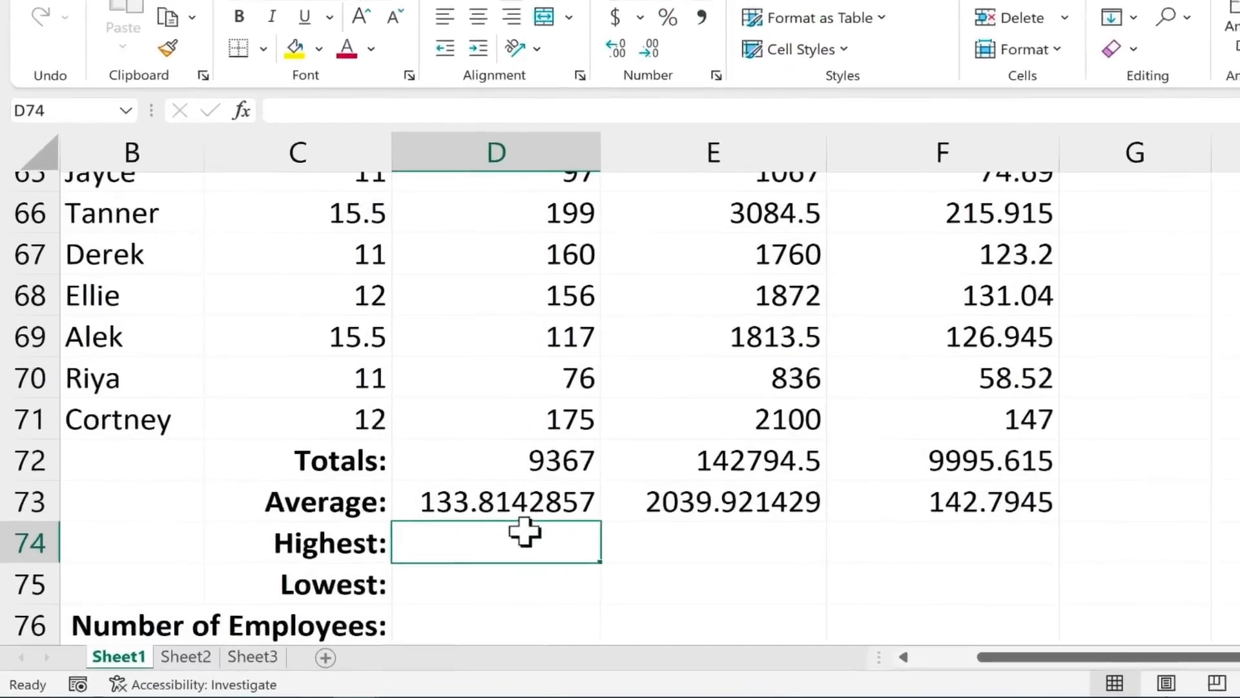
type("=max(")
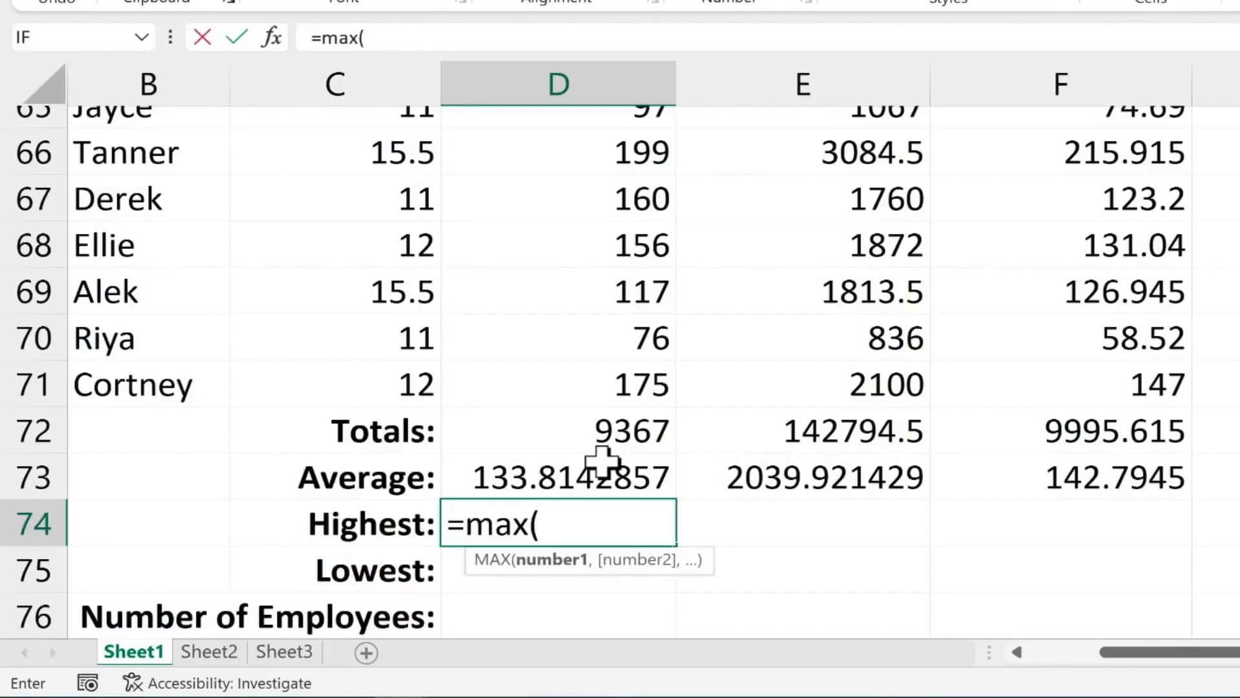
type("d2")
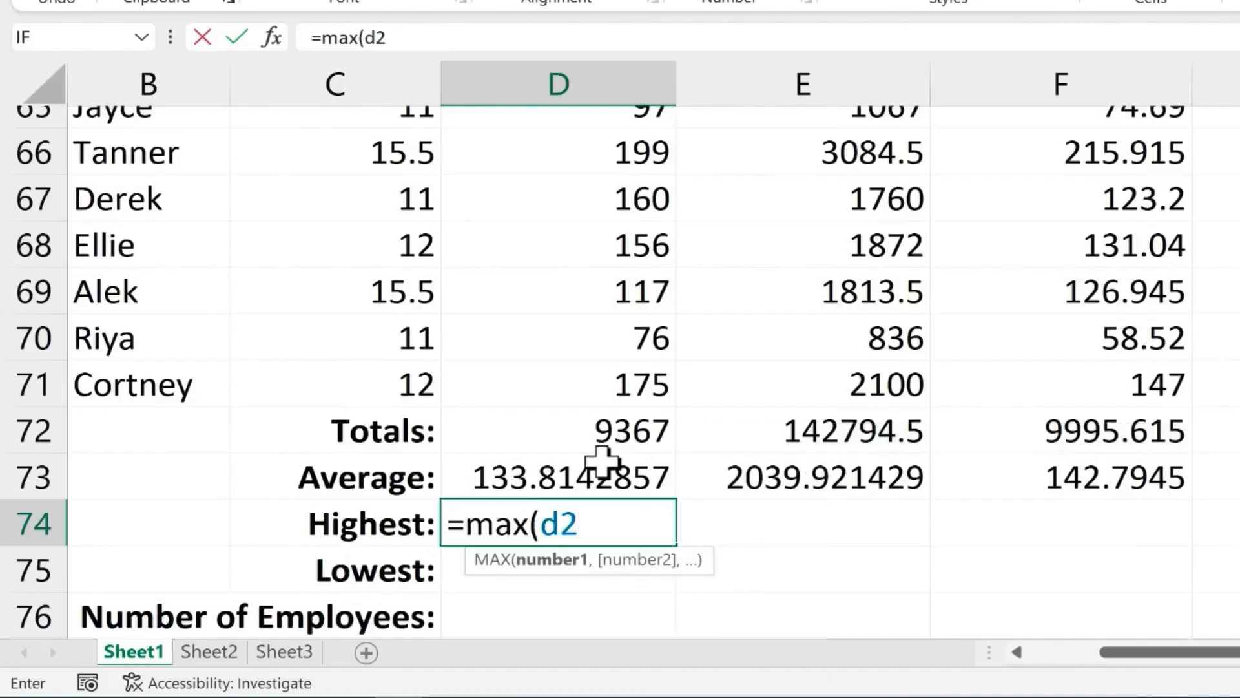
type(":d71)")
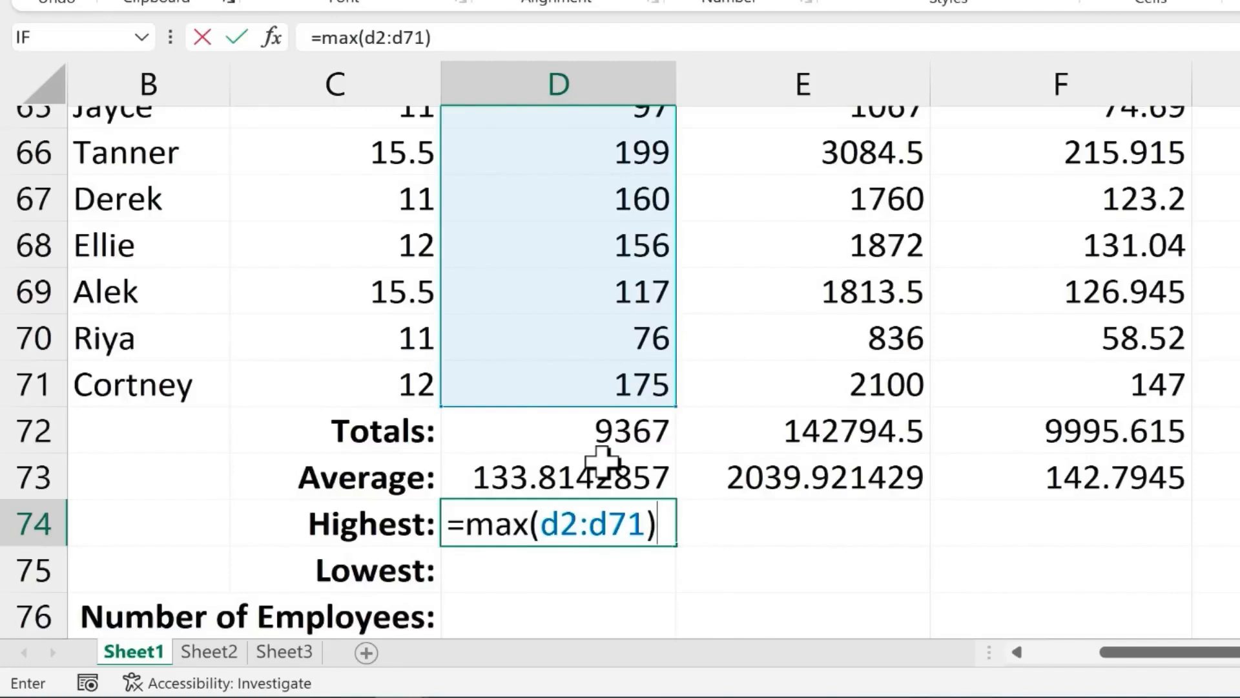
key("Return")
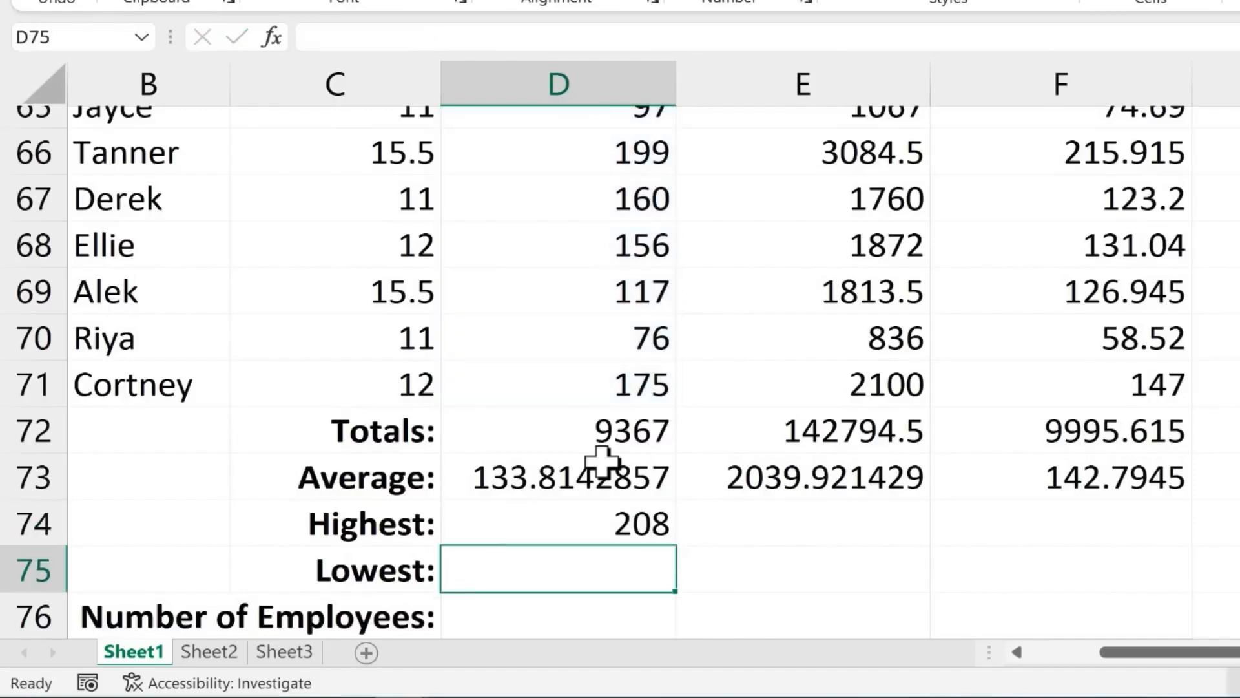
Fill the MAX formula from D74 across to F74 and check the ranges used in E74 and F74
left_click(666, 539)
left_click_drag(682, 546, 1127, 543)
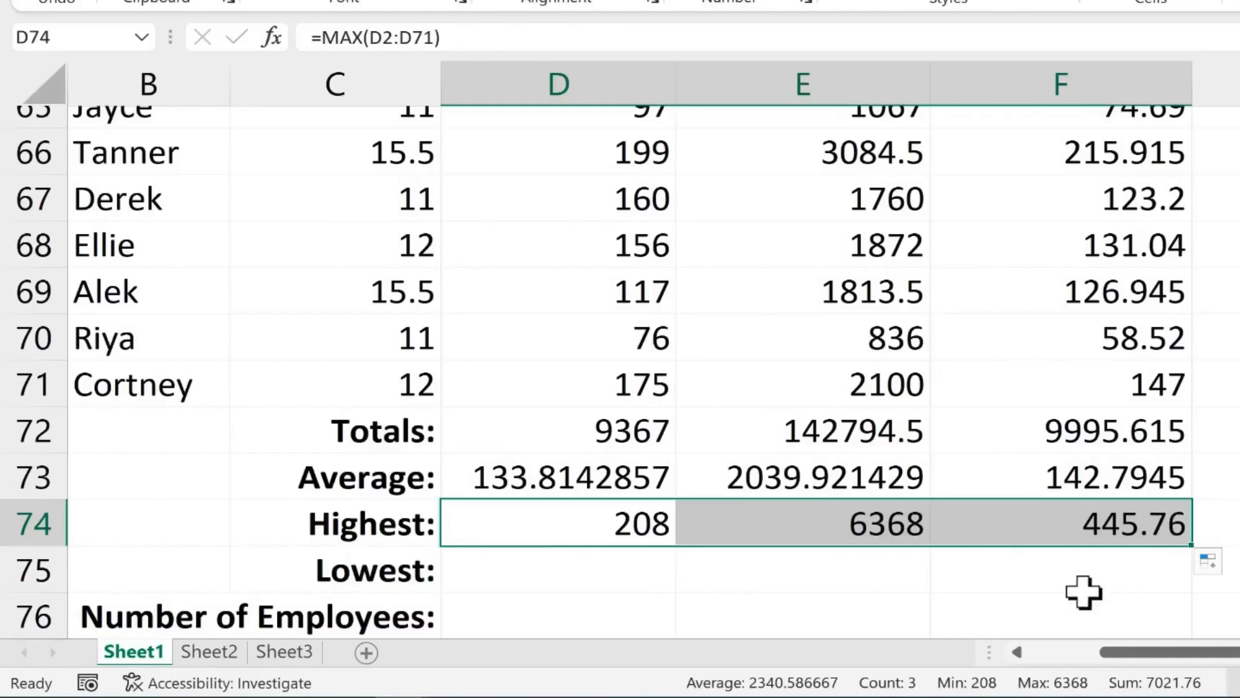
left_click(1066, 530)
scroll(864, 562, "up", 1)
scroll(864, 562, "down", 1)
left_click(854, 524)
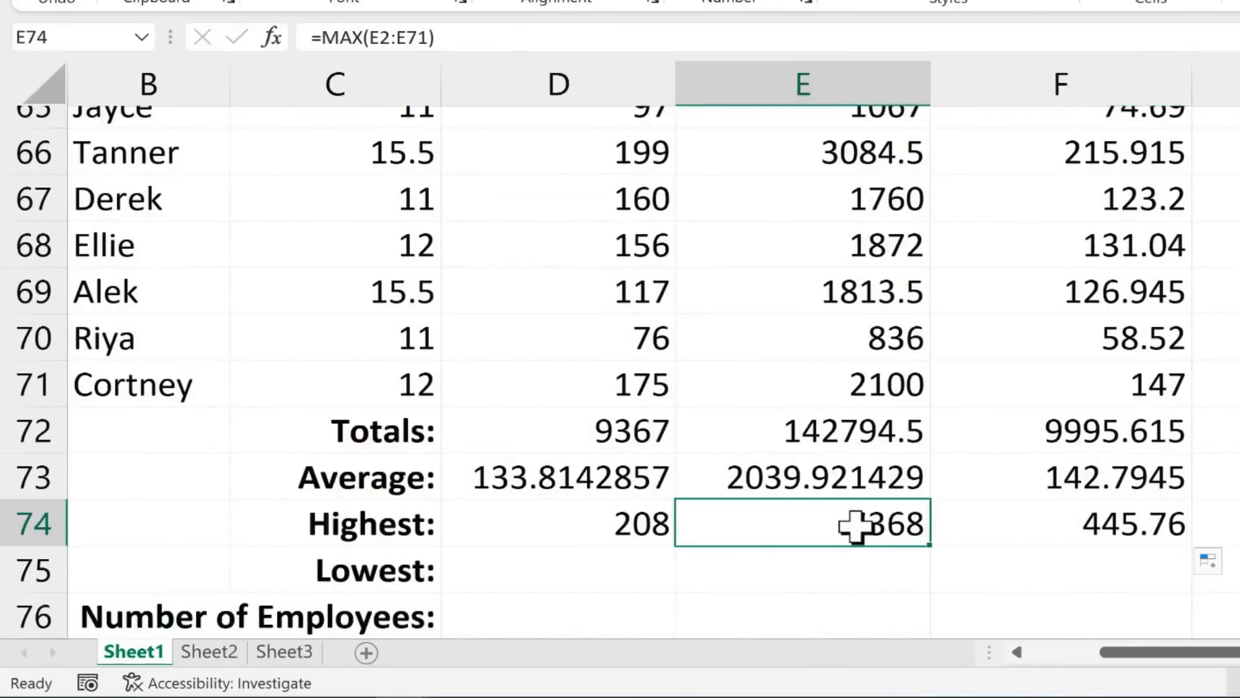
left_click(1150, 527)
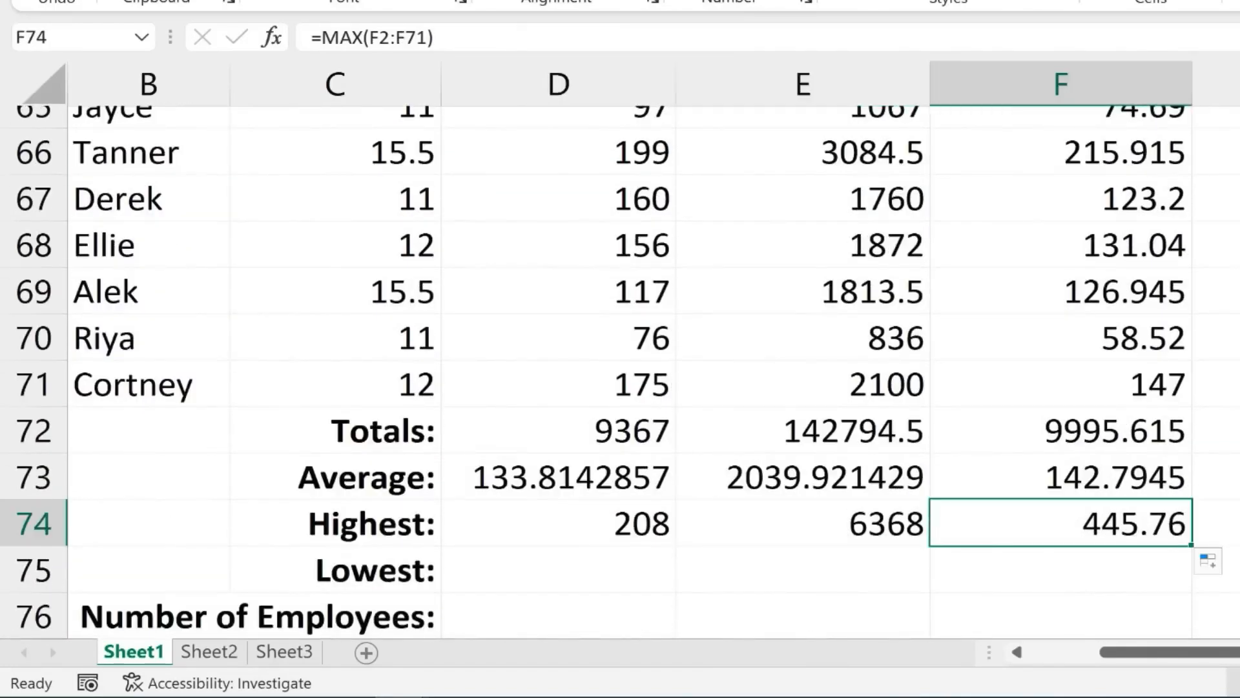
Enter a MIN formula in D75 for the Hours Worked range D2:D71
scroll(743, 511, "down", 1)
left_click(618, 438)
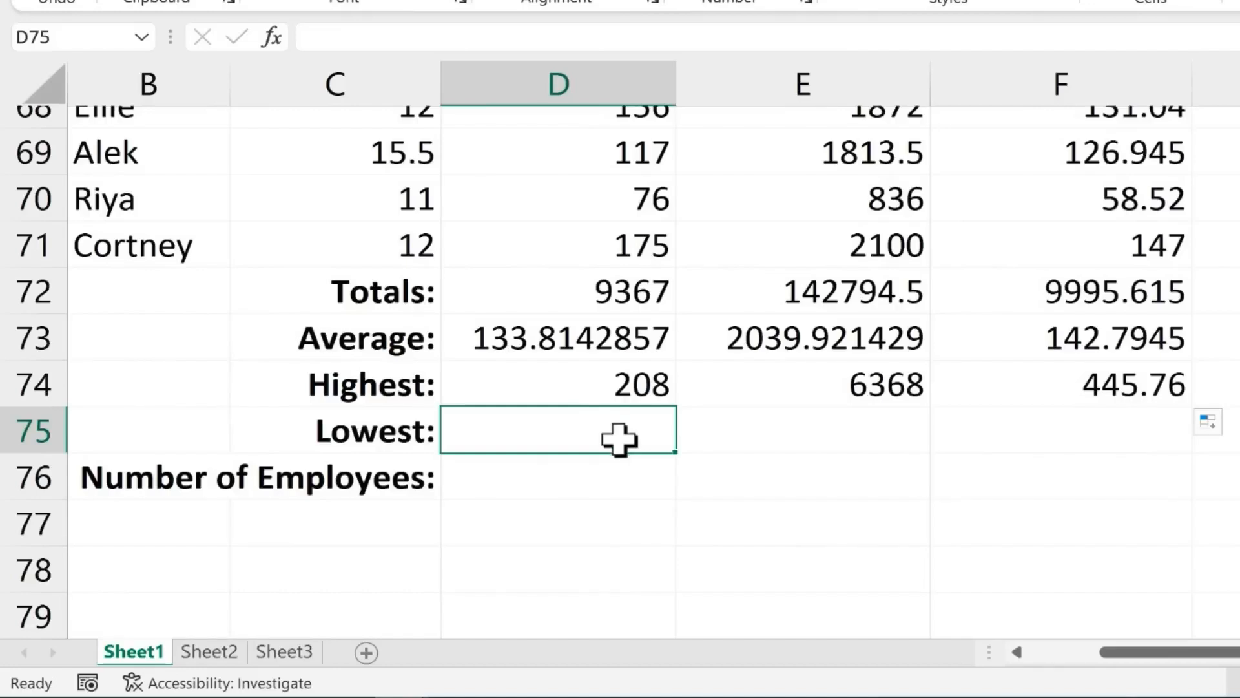
type("=min")
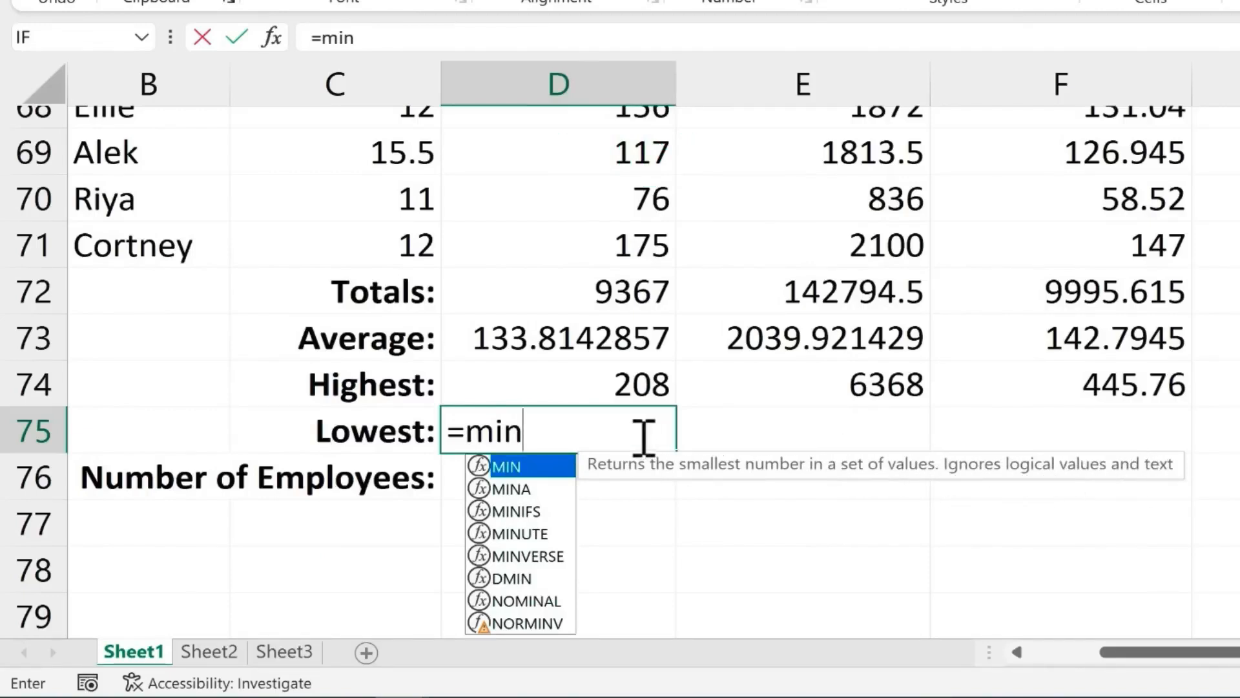
type("(")
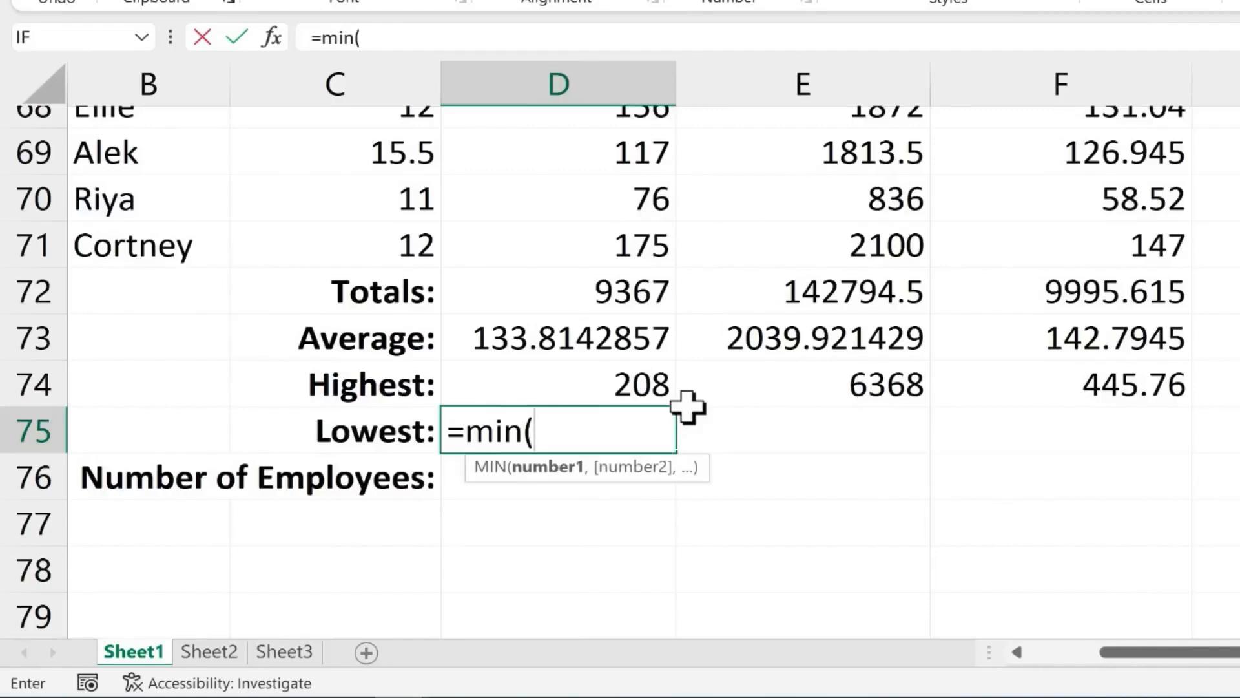
type("d2:")
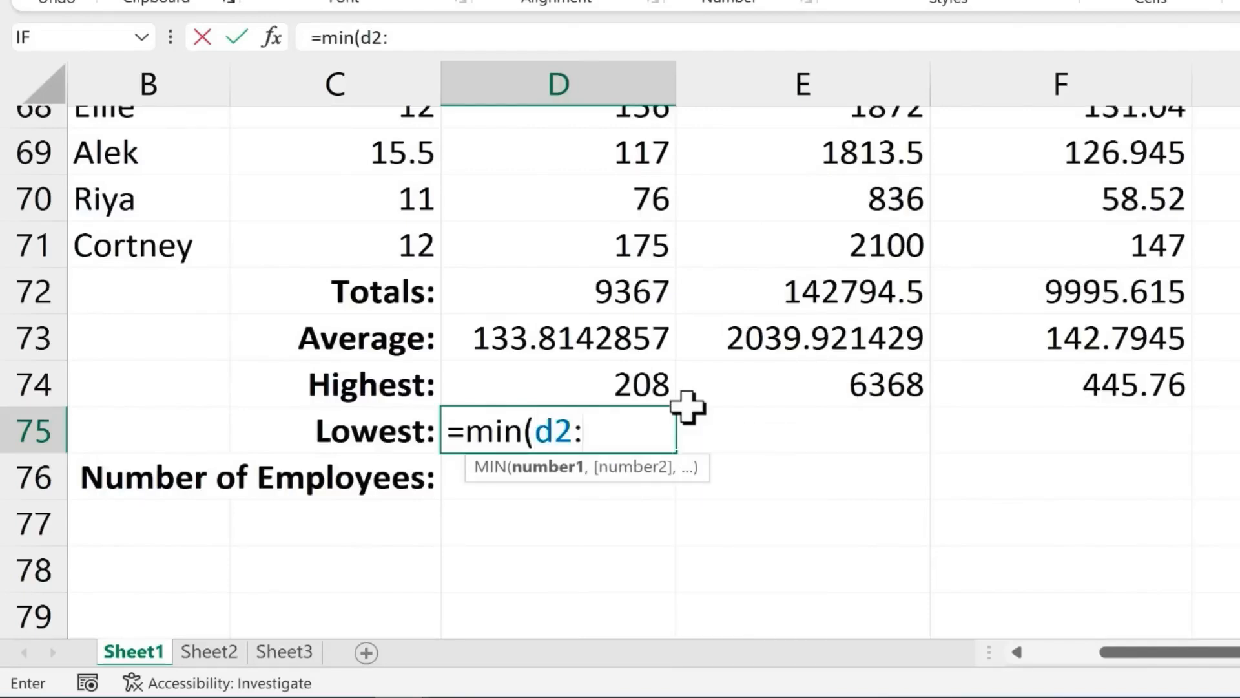
type("d71")
key("Return")
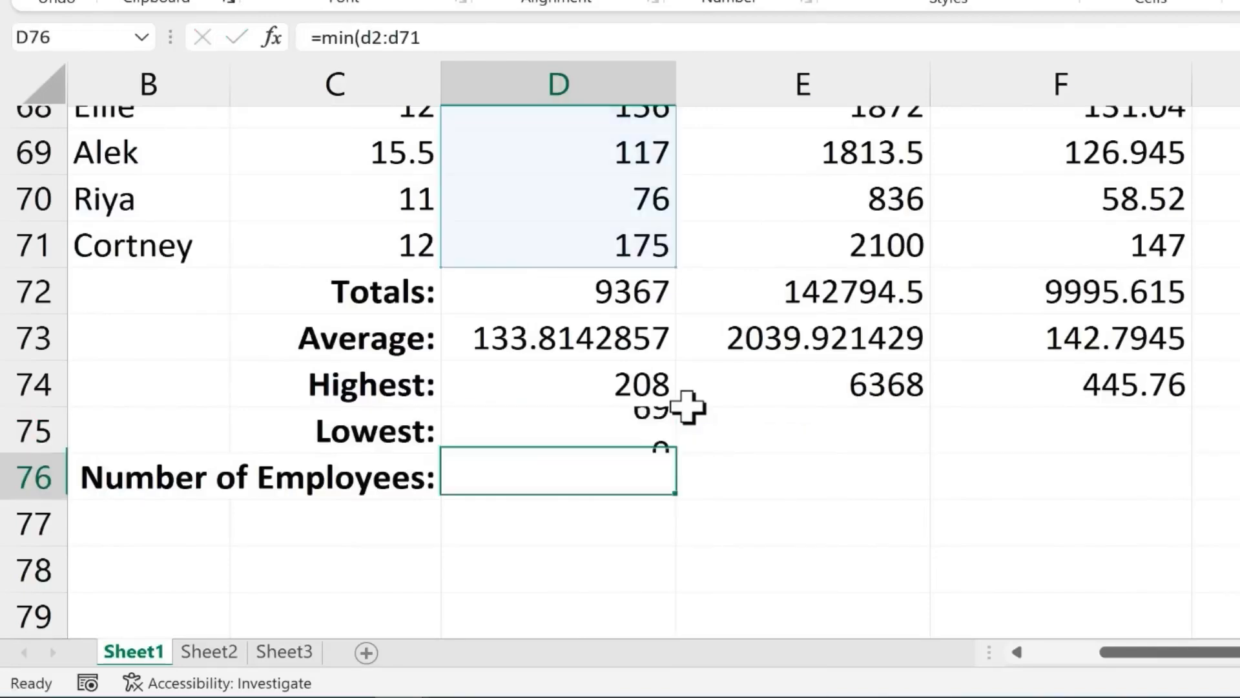
Fill the MIN formula from D75 across to F75
key("Up")
left_click_drag(678, 457, 1199, 467)
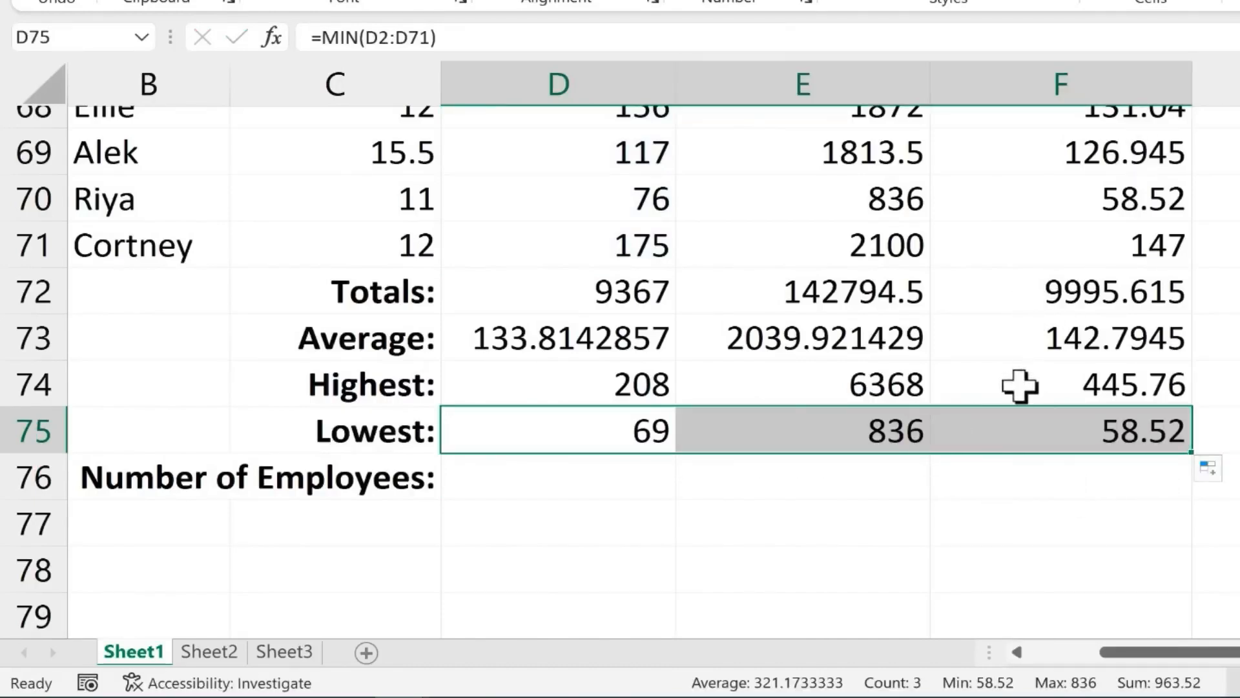
Enter a COUNT formula in D76 for the Hours Worked range D2:D71
left_click(570, 479)
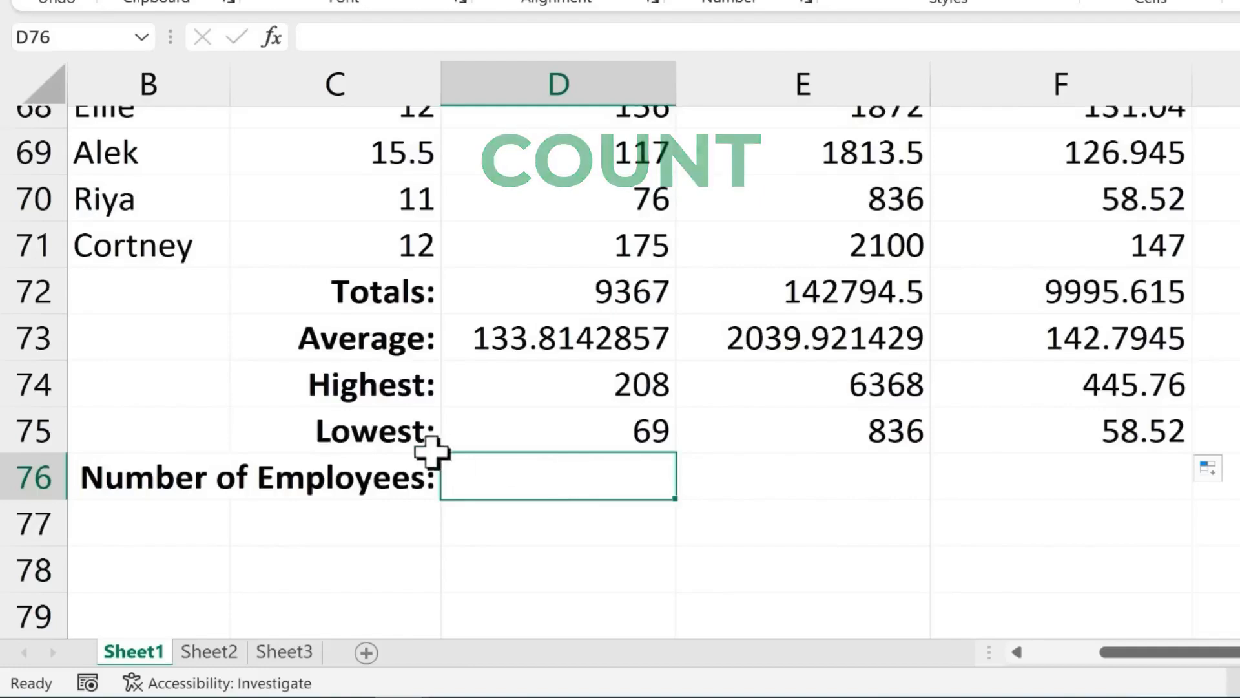
left_click_drag(1185, 652, 936, 662)
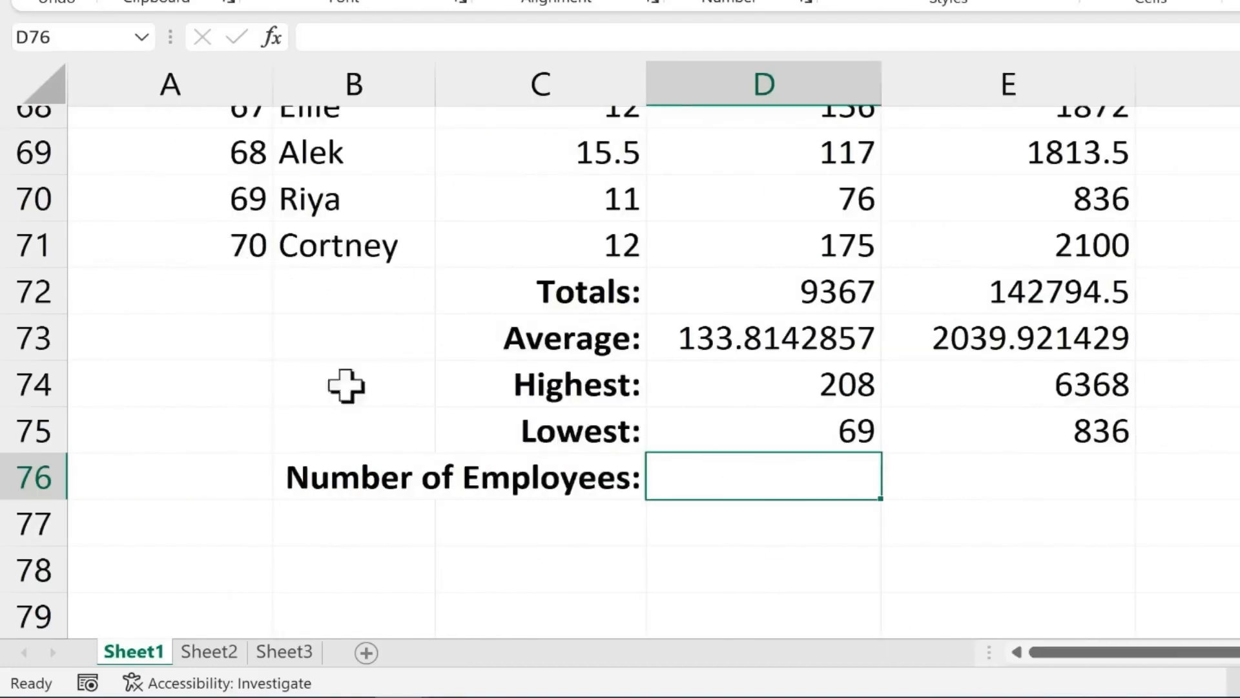
left_click_drag(1033, 652, 1093, 653)
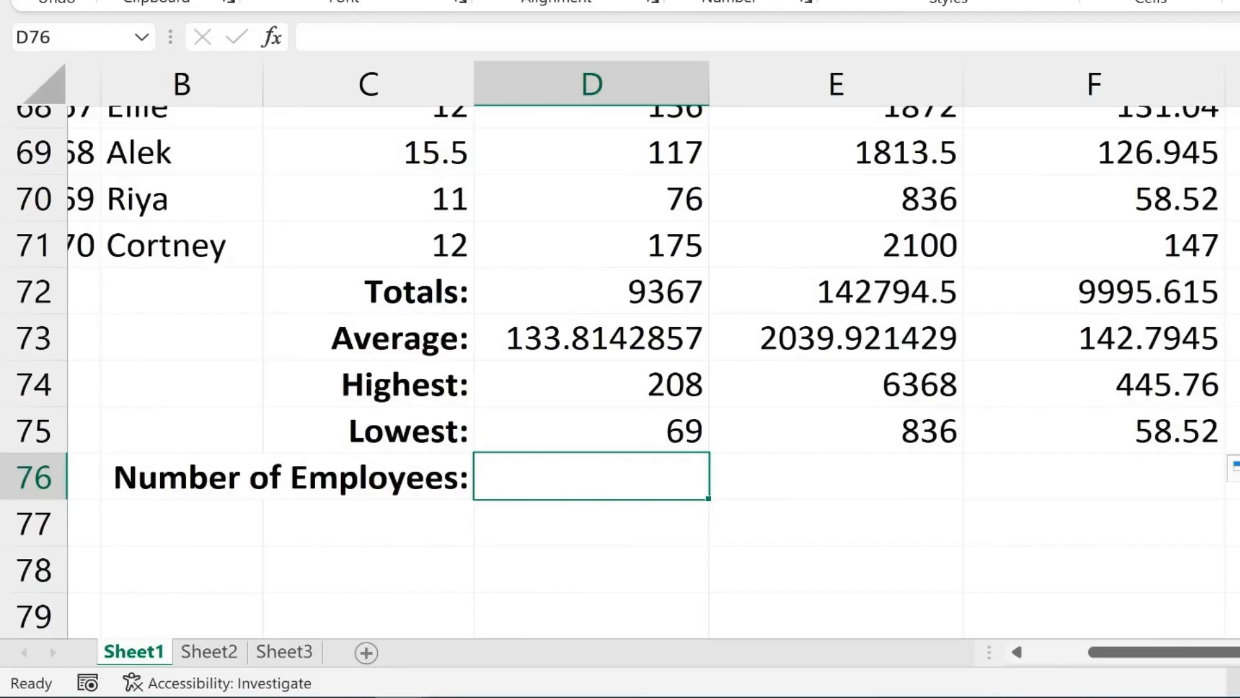
type("=")
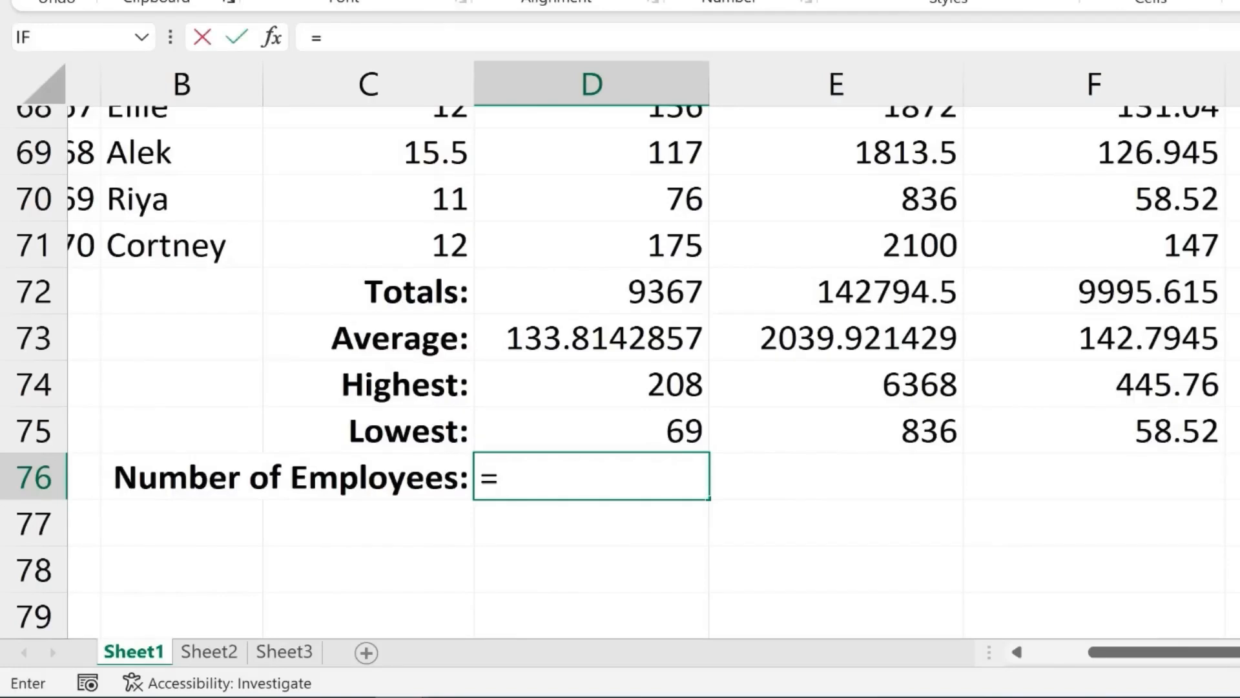
type("count")
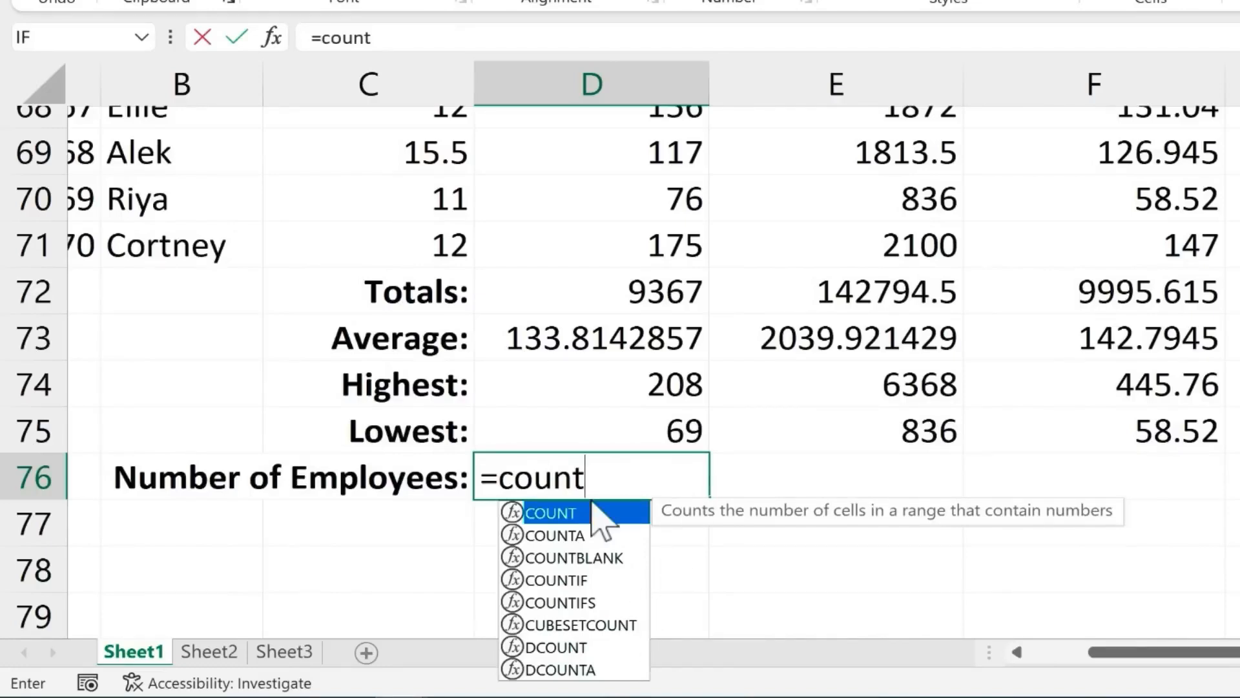
left_click(625, 491)
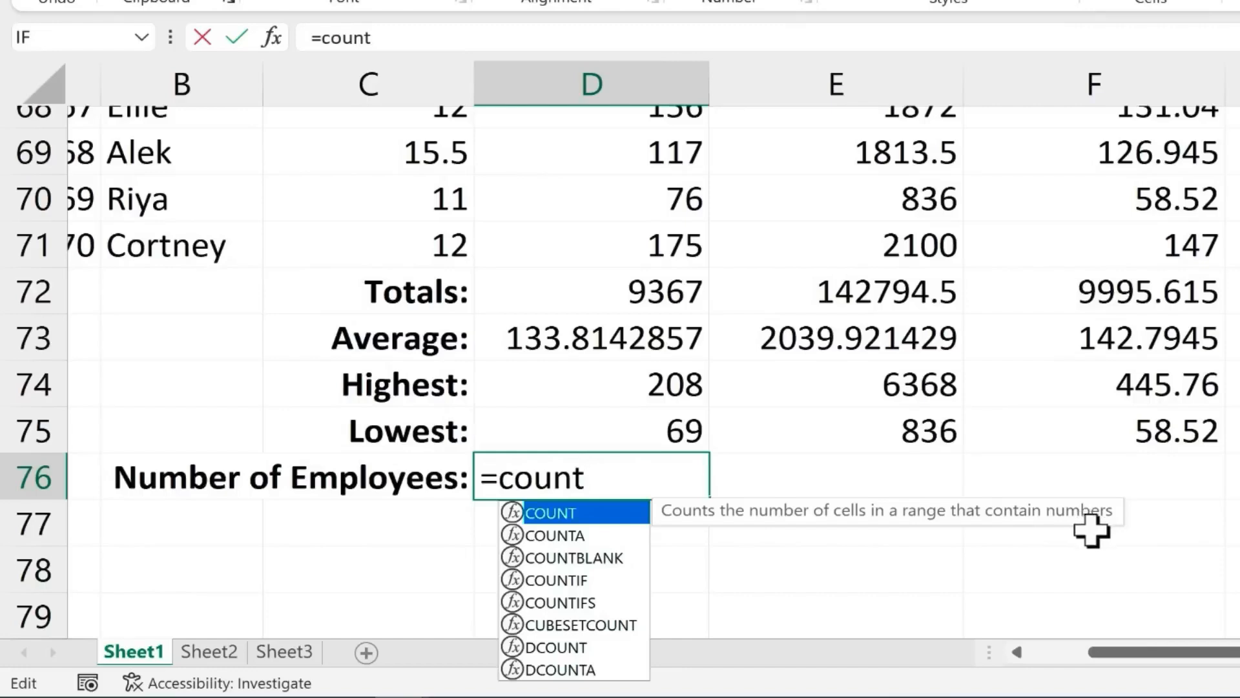
type("(")
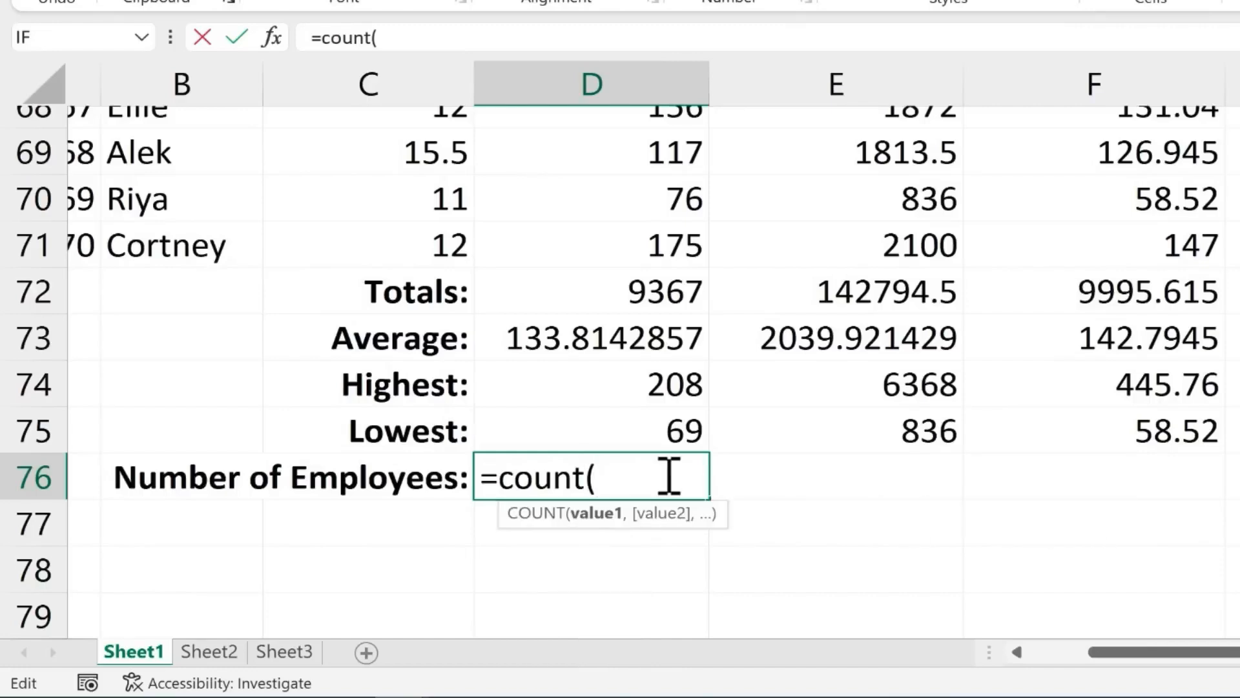
type("d")
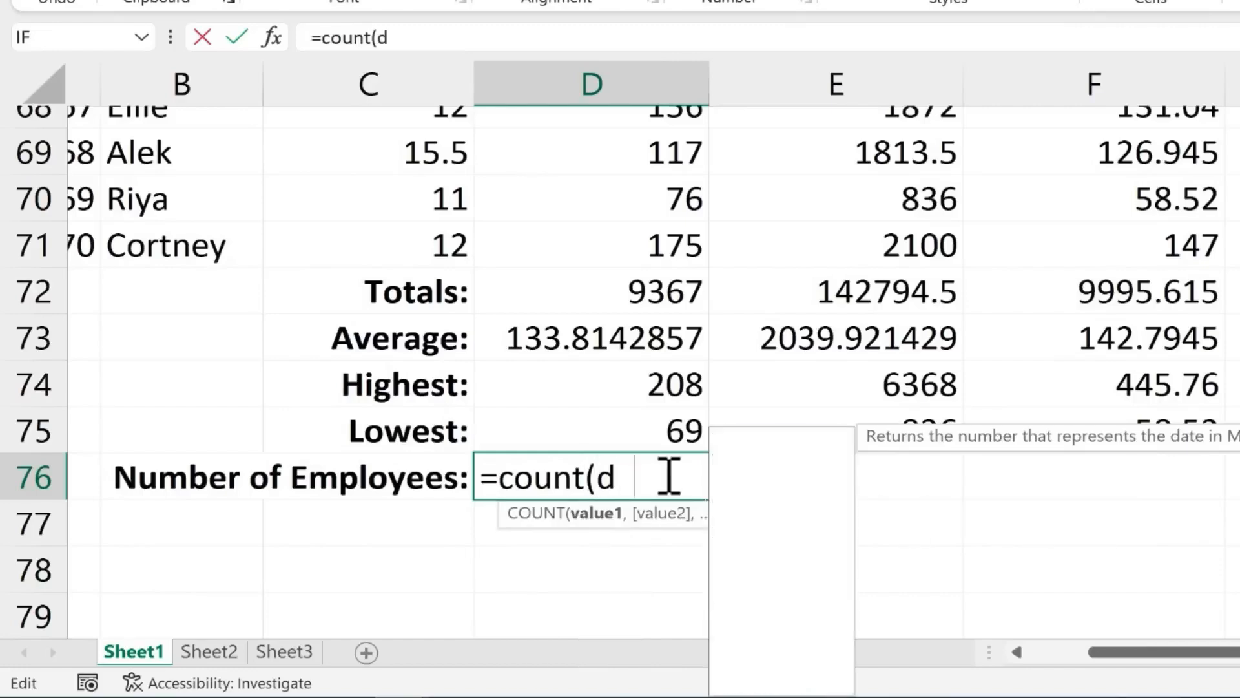
type("2:d")
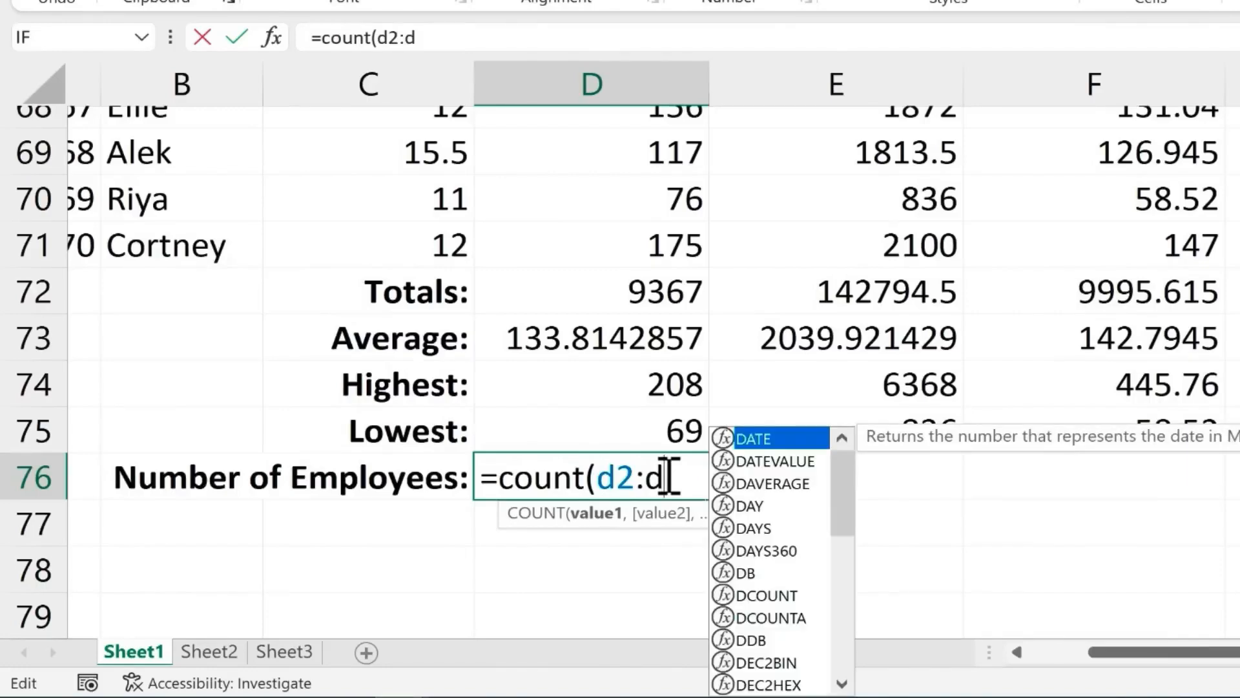
type("71")
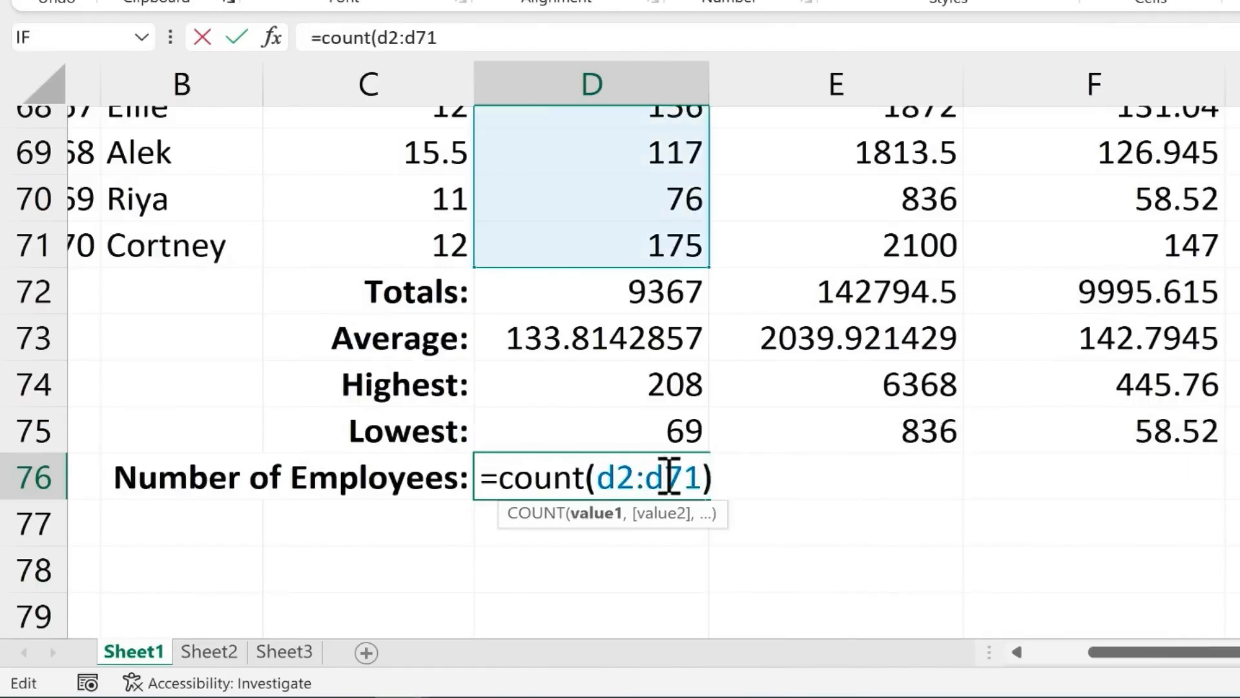
type(")")
key("Return")
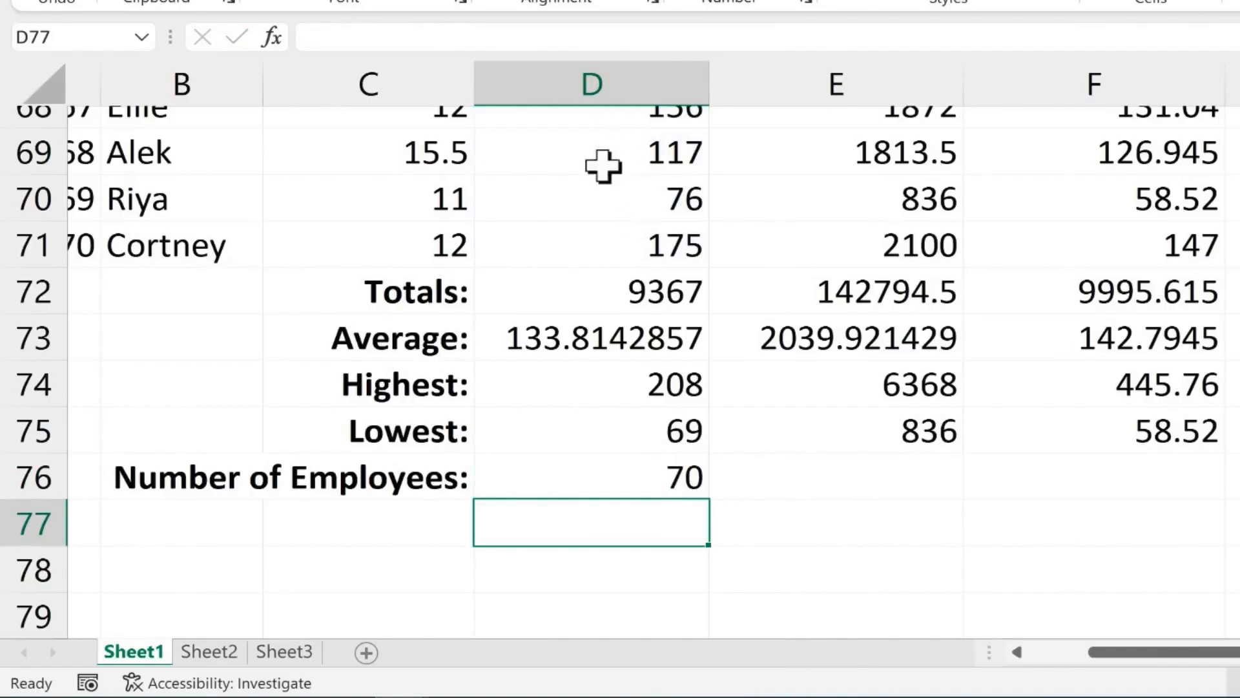
Fill the COUNT formula from D76 across to F76
left_click(706, 491)
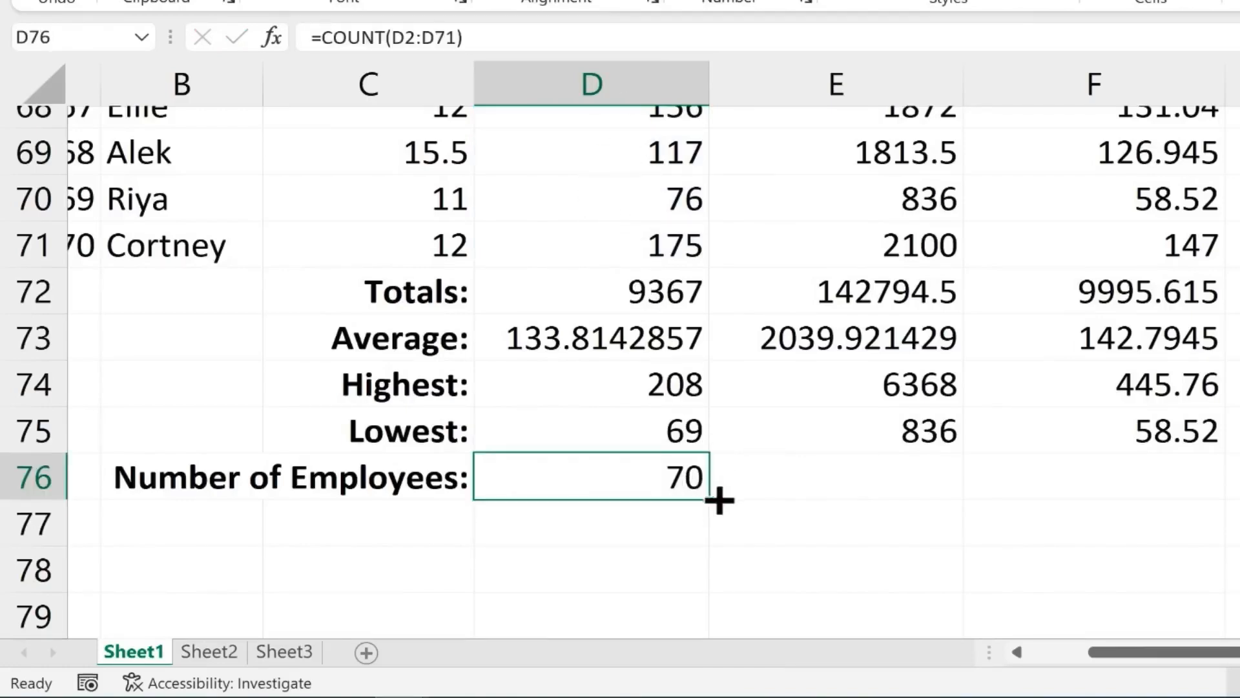
left_click_drag(817, 500, 1220, 515)
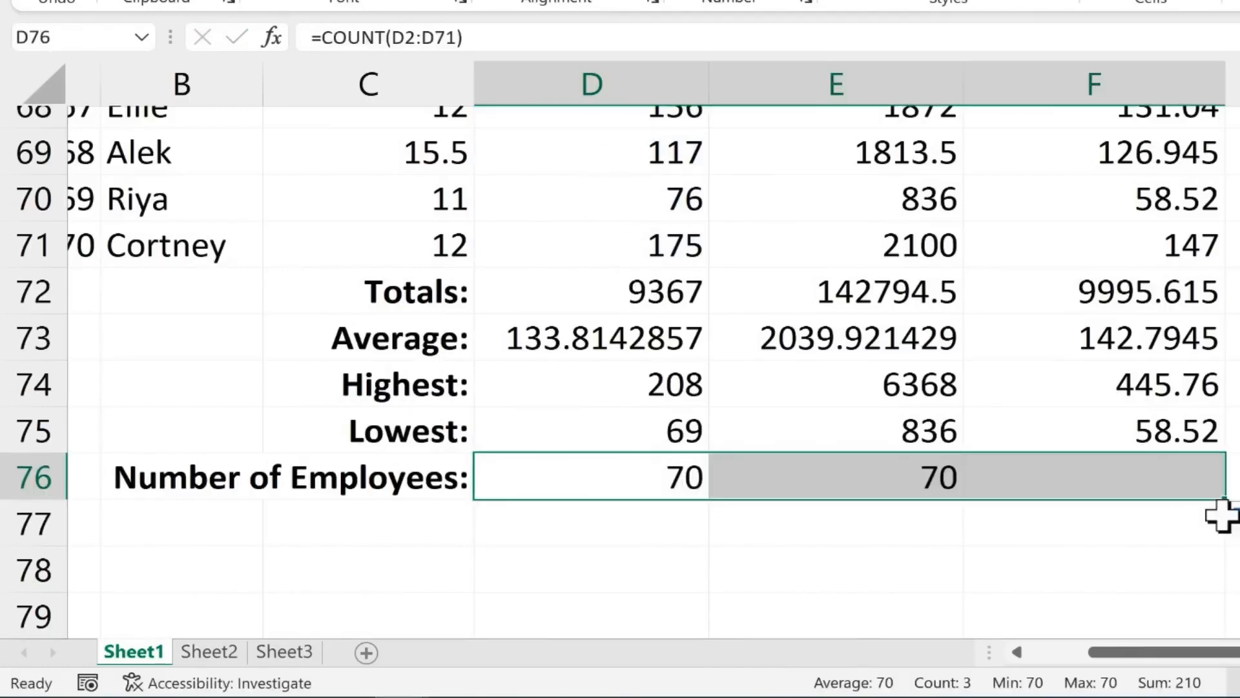
left_click(1105, 515)
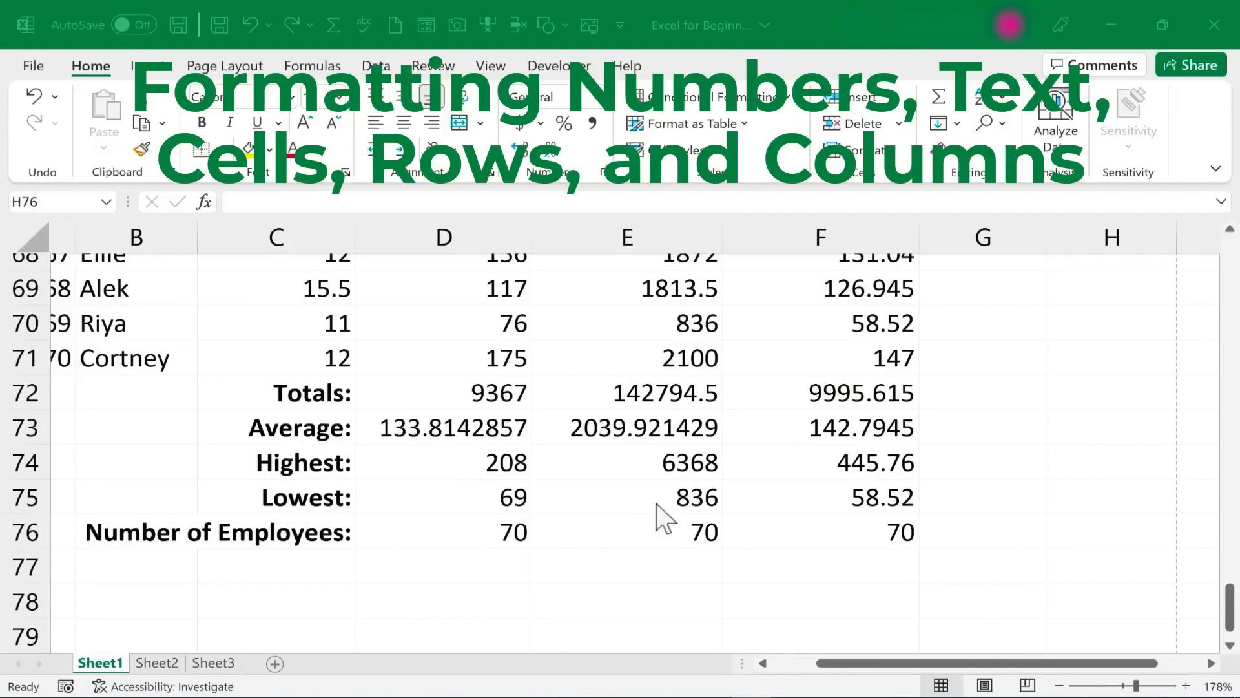
Return to the first rows and examine how the Hourly Wage, Hours Worked and Taxable Income values are formatted
scroll(807, 517, "up", 14)
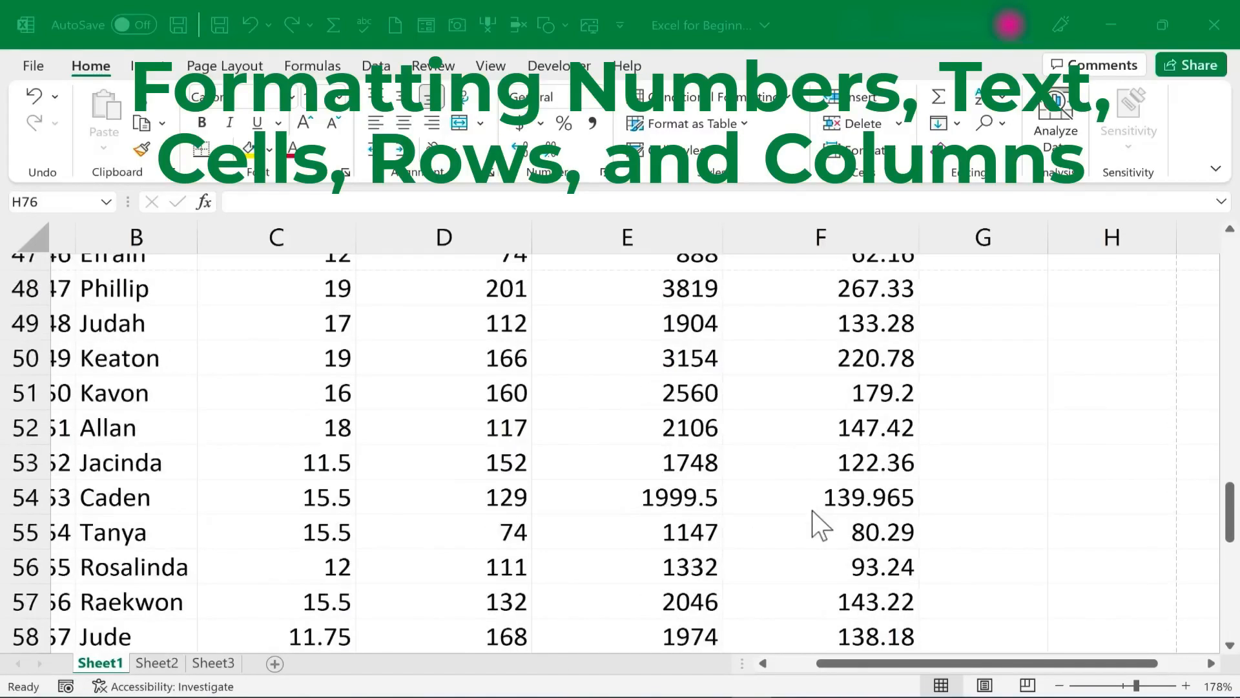
scroll(808, 533, "up", 8)
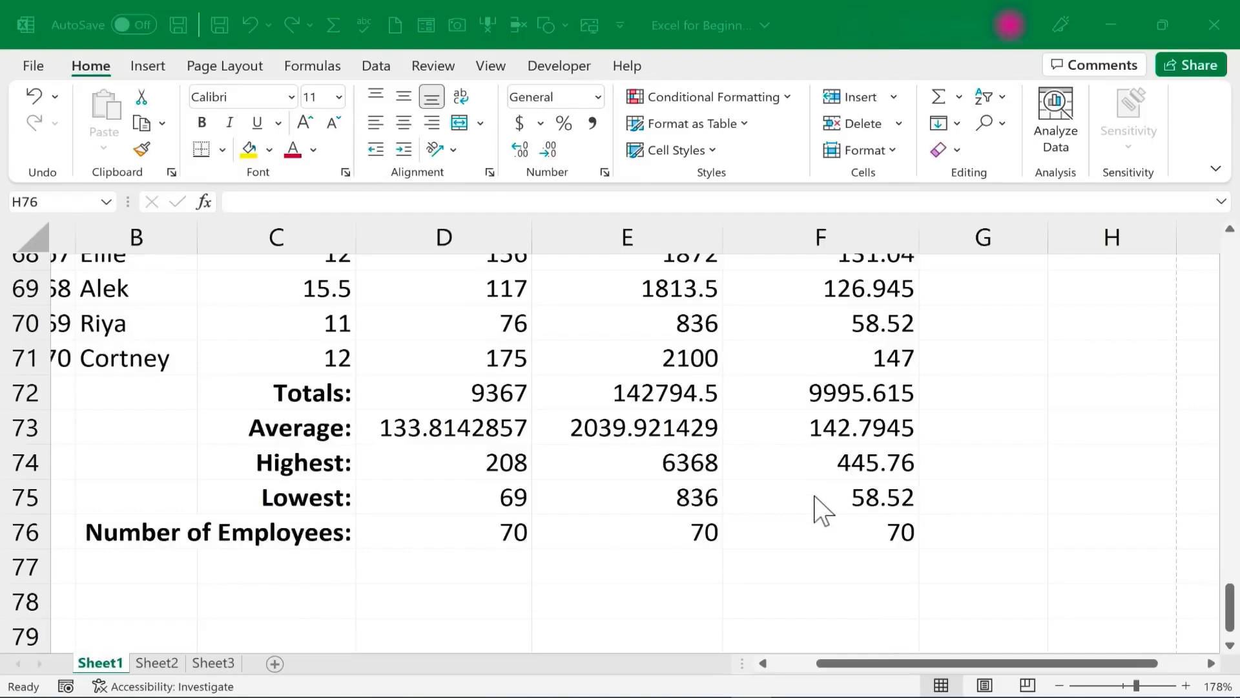
scroll(817, 517, "up", 10)
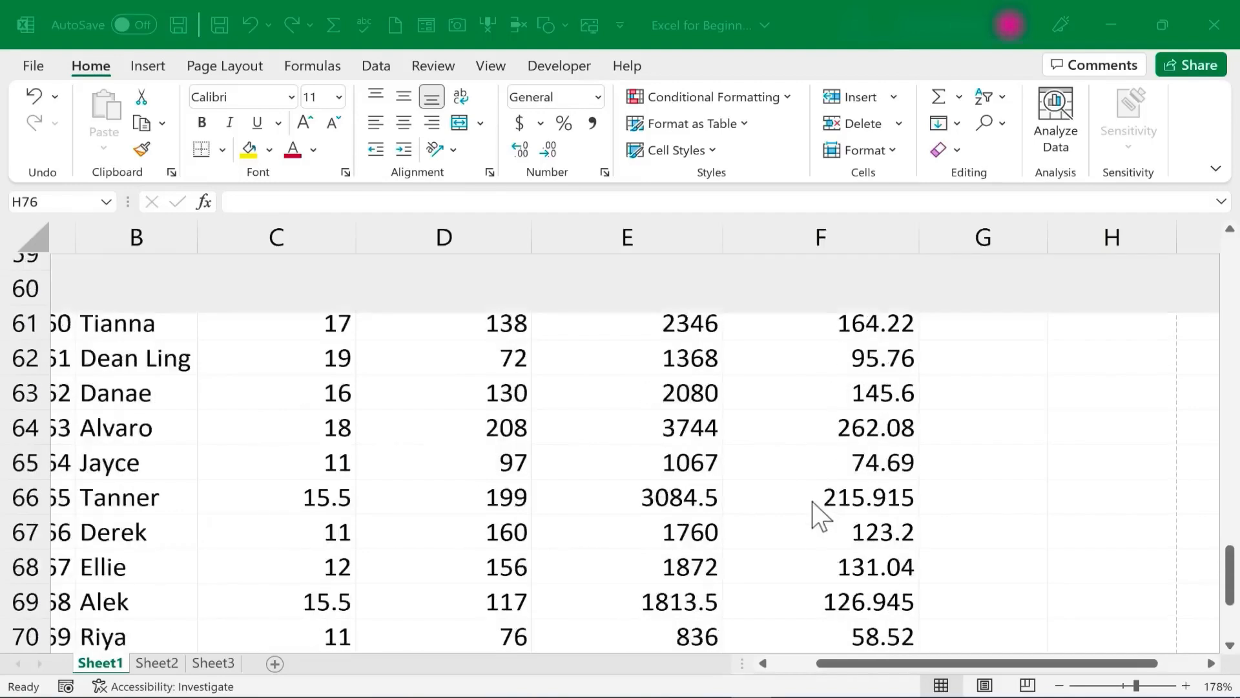
scroll(811, 530, "up", 12)
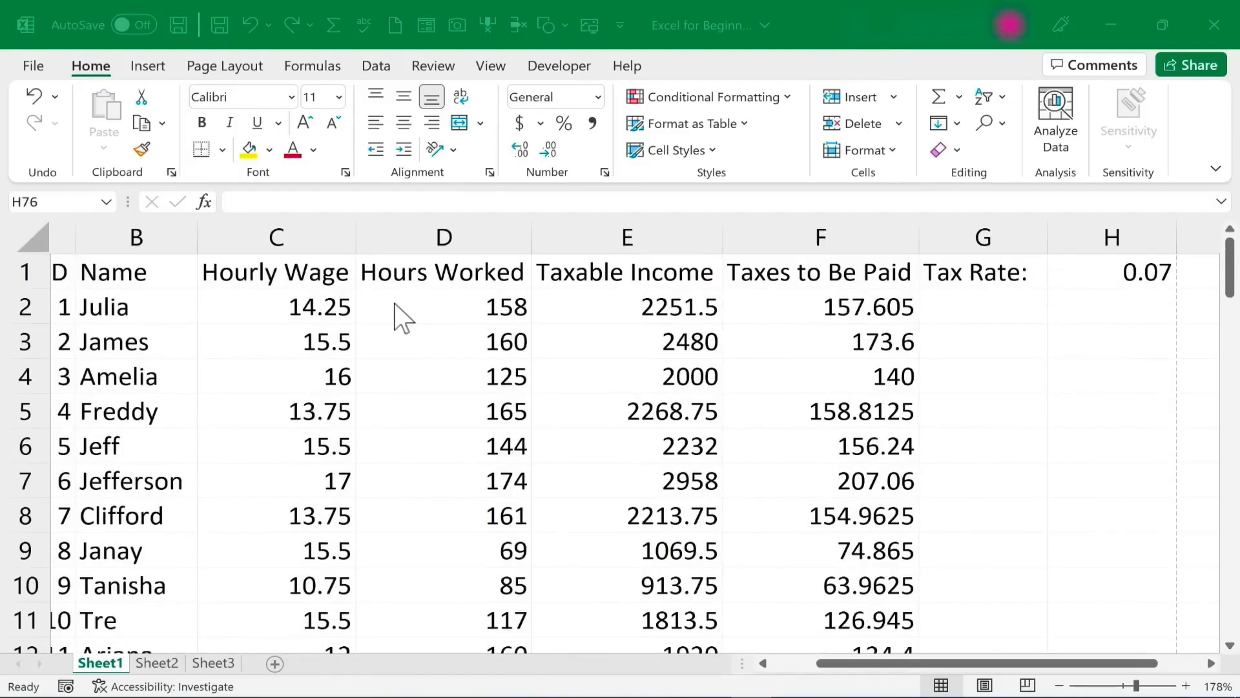
left_click(306, 308)
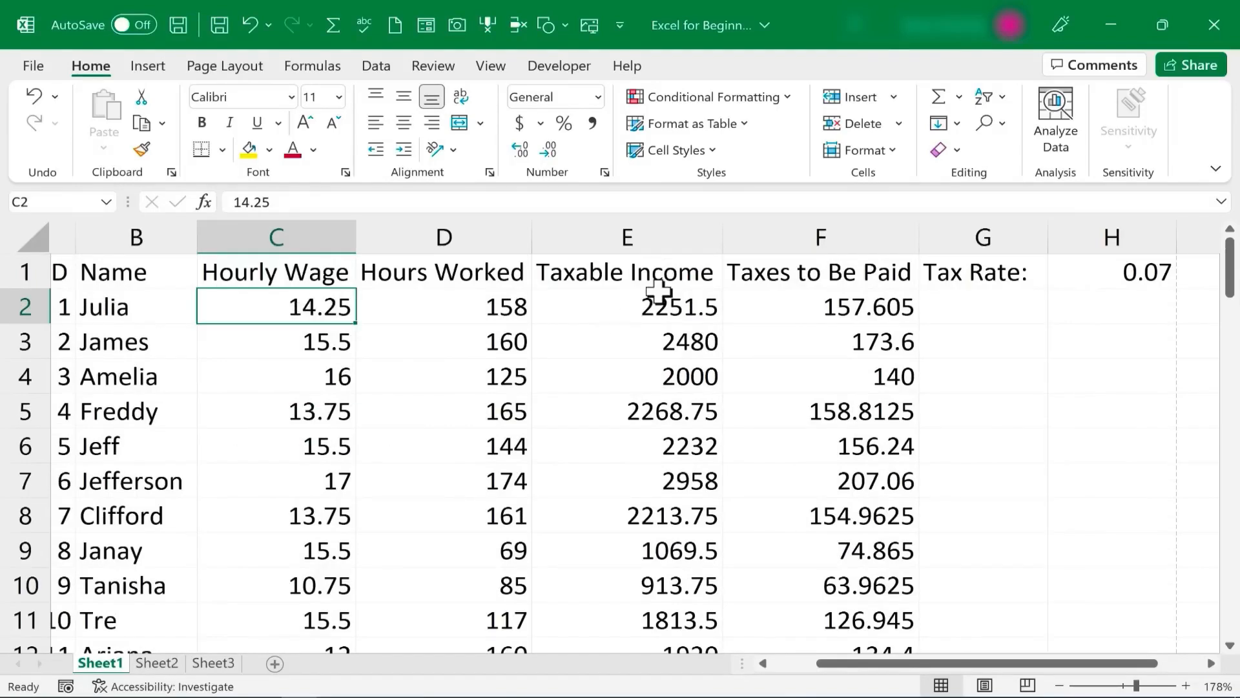
left_click(659, 296)
left_click(467, 307)
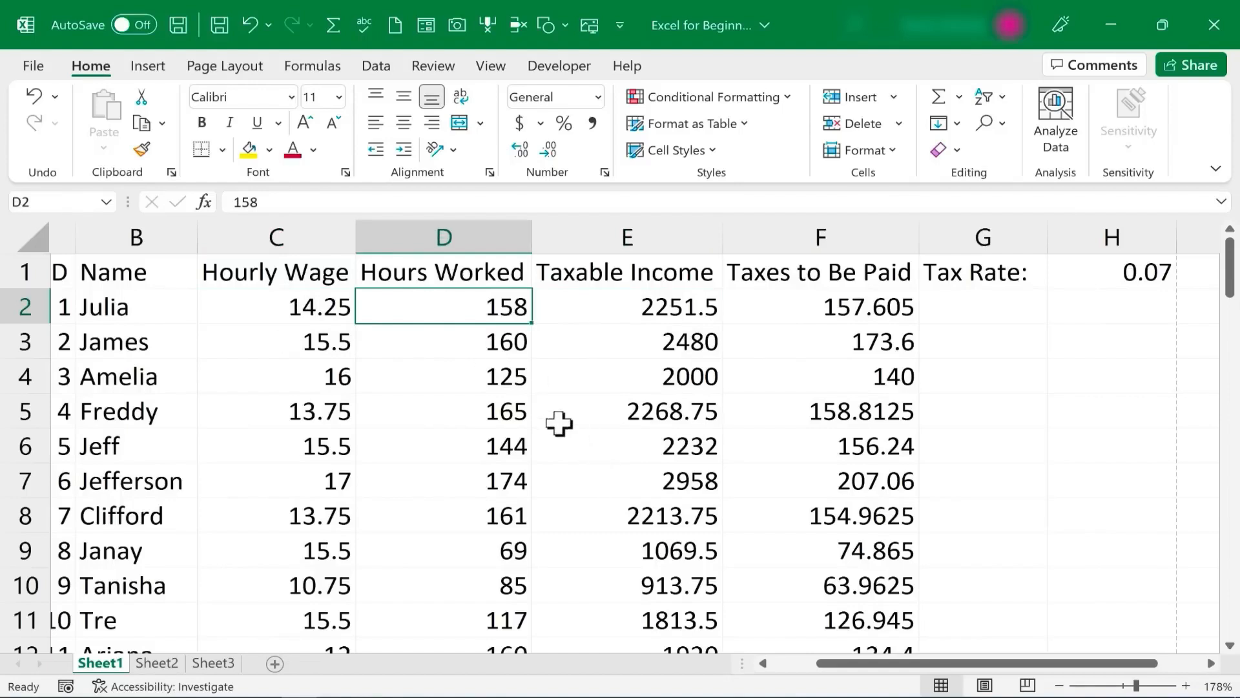
left_click_drag(886, 665, 775, 680)
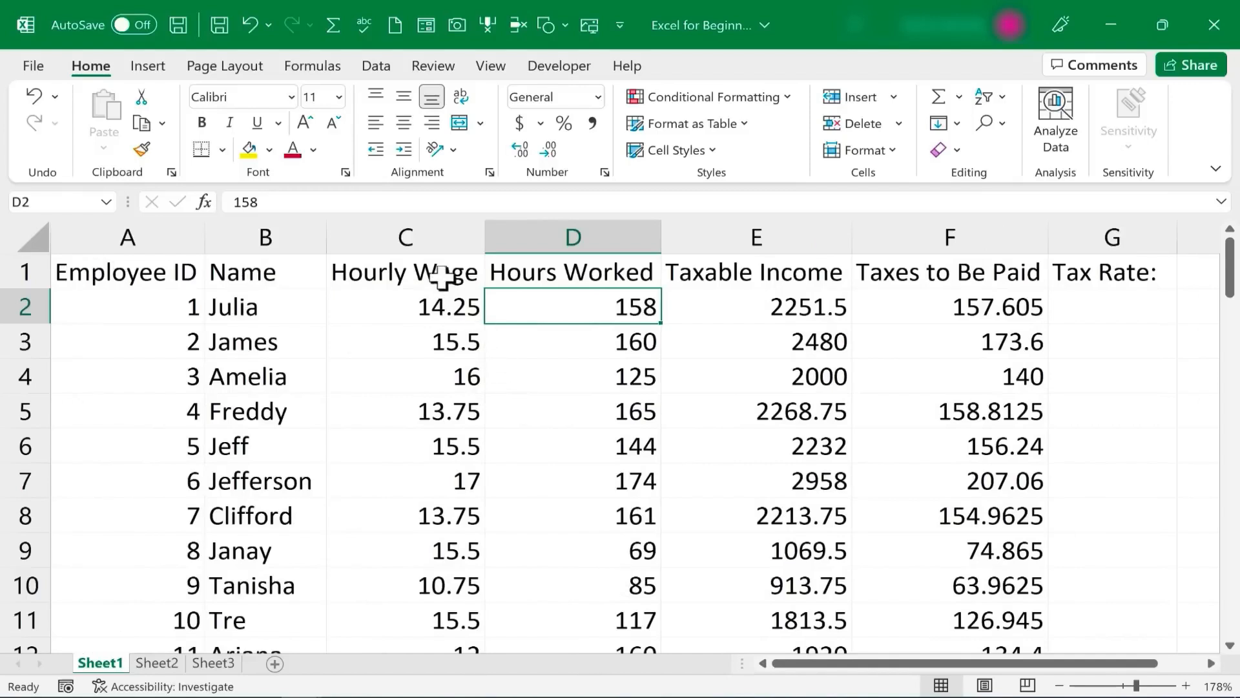
Apply the Currency number format to the whole Hourly Wage column
left_click(420, 235)
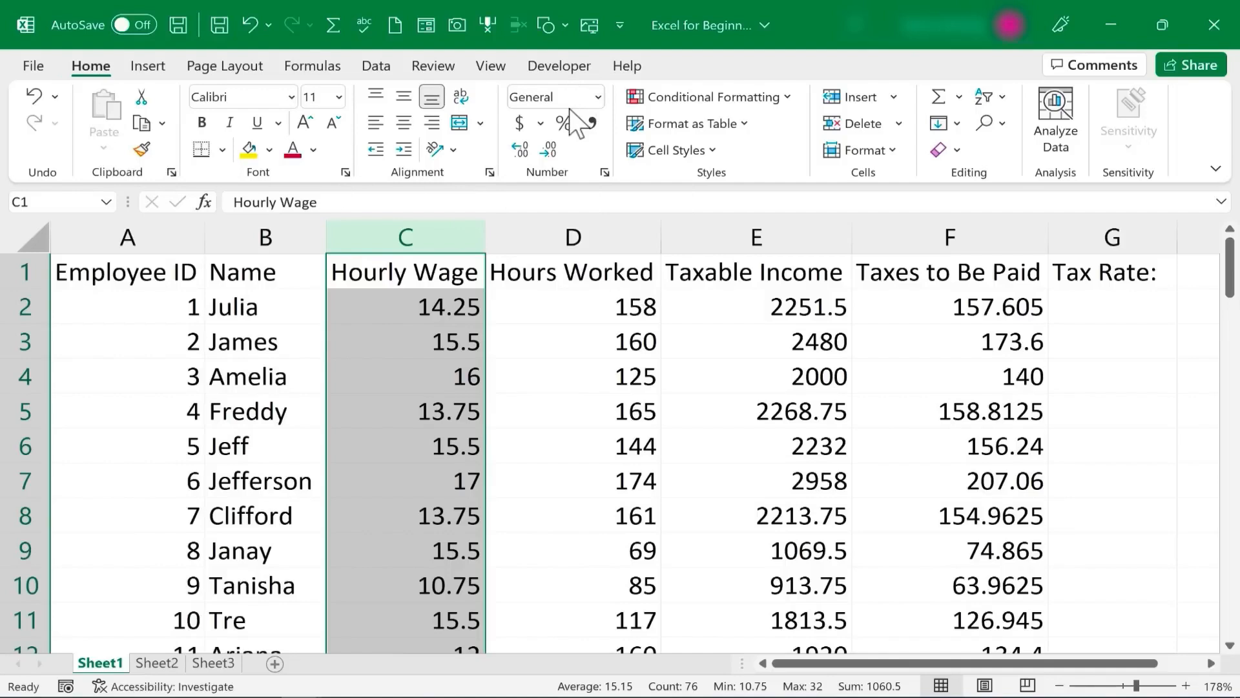
left_click(597, 95)
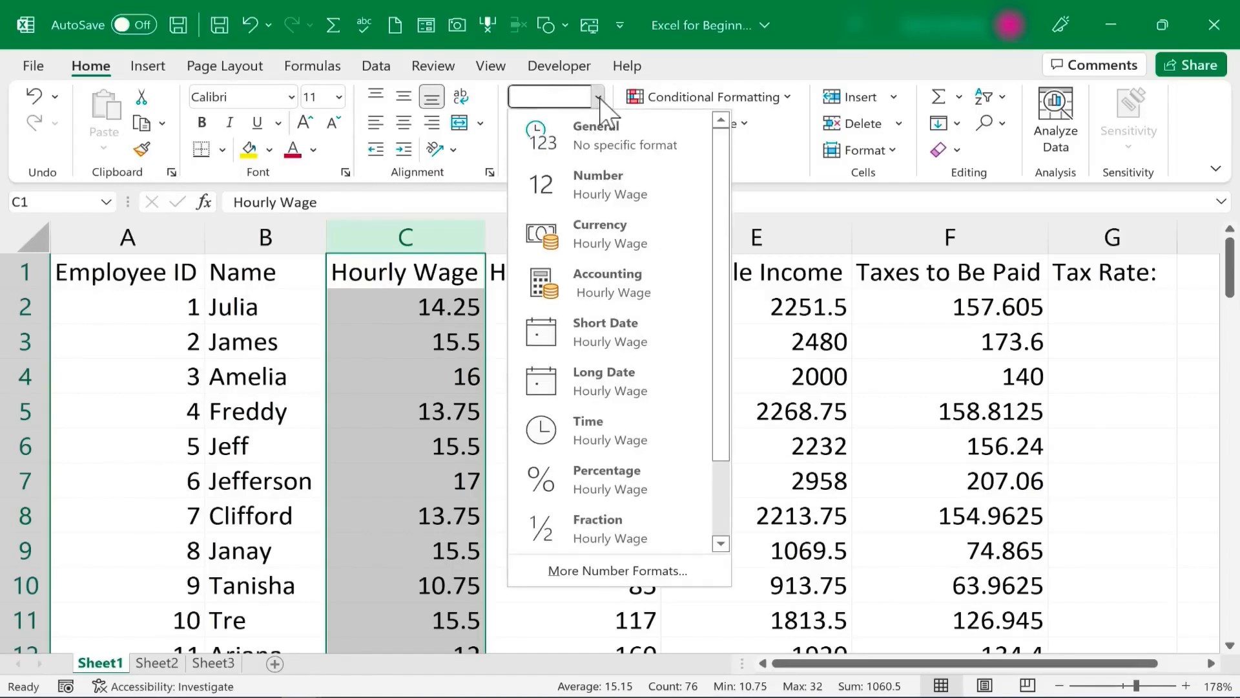
left_click(606, 228)
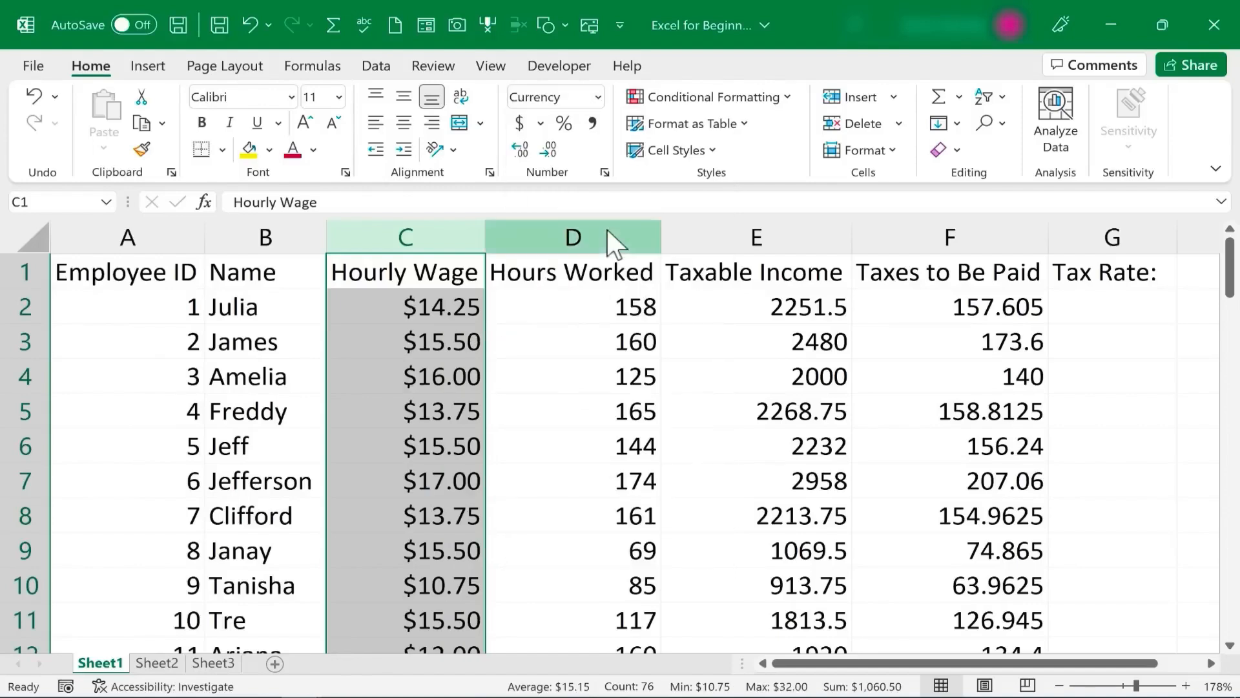
left_click(432, 347)
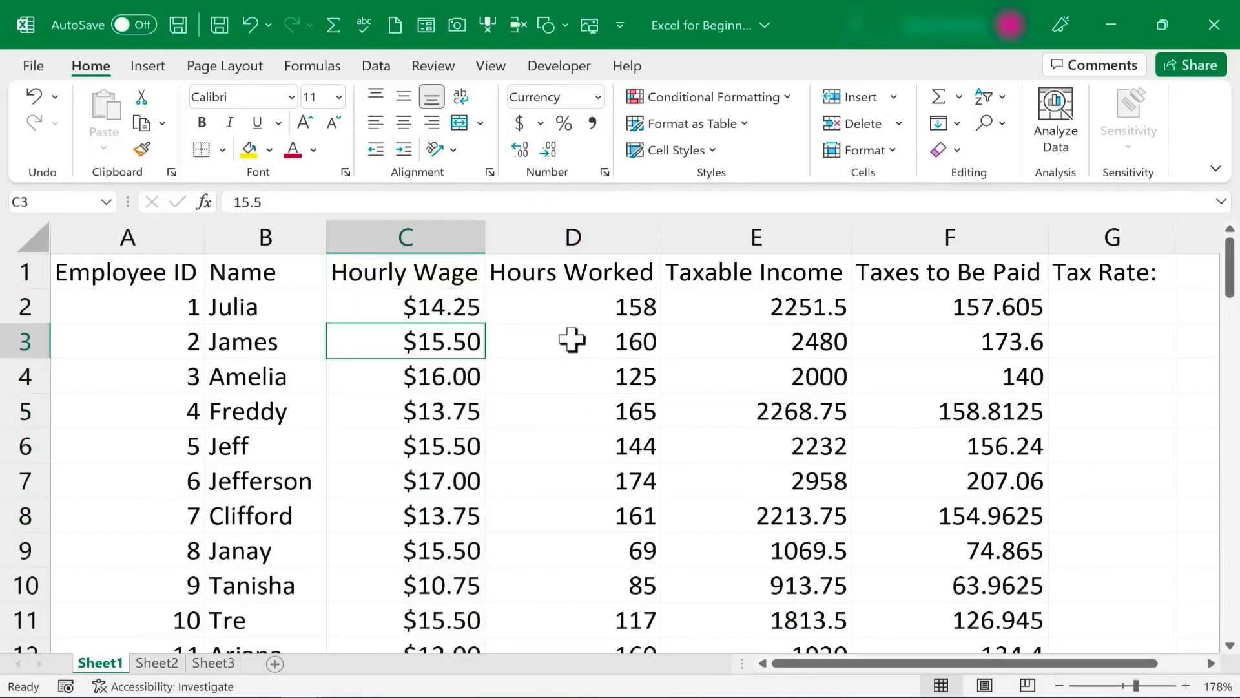
left_click(594, 337)
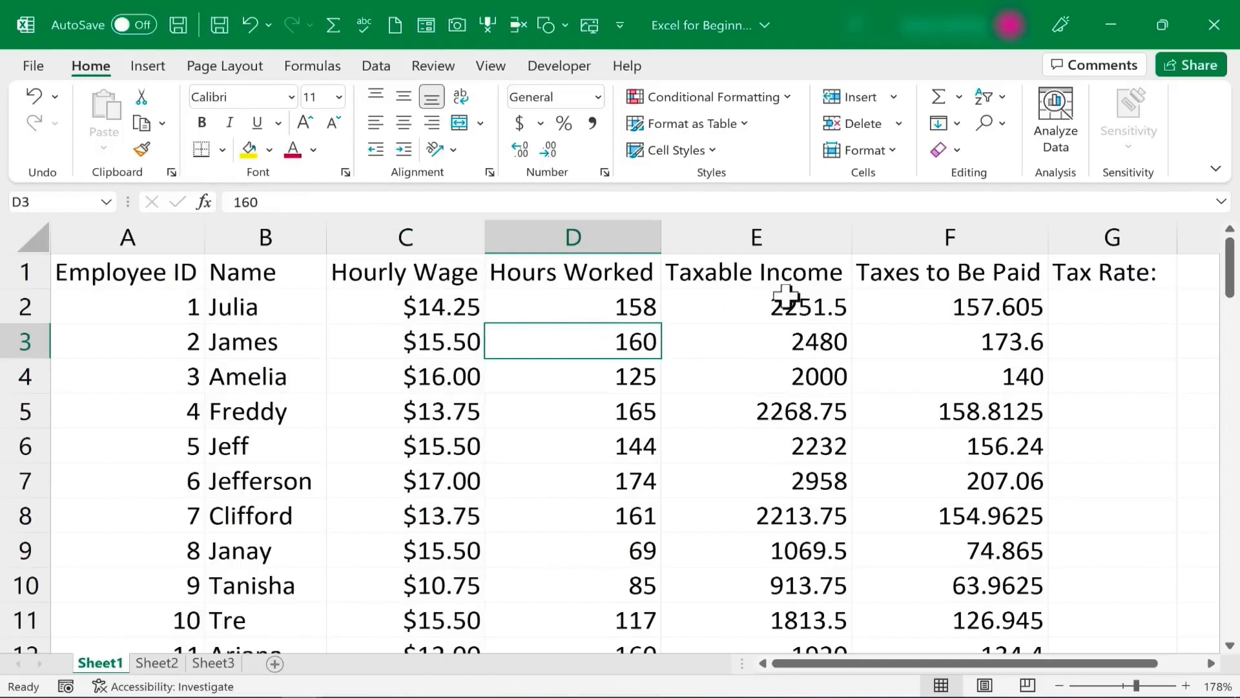
Apply the Accounting number format to the whole Taxable Income column and compare it with the Hourly Wage column's format
left_click(762, 237)
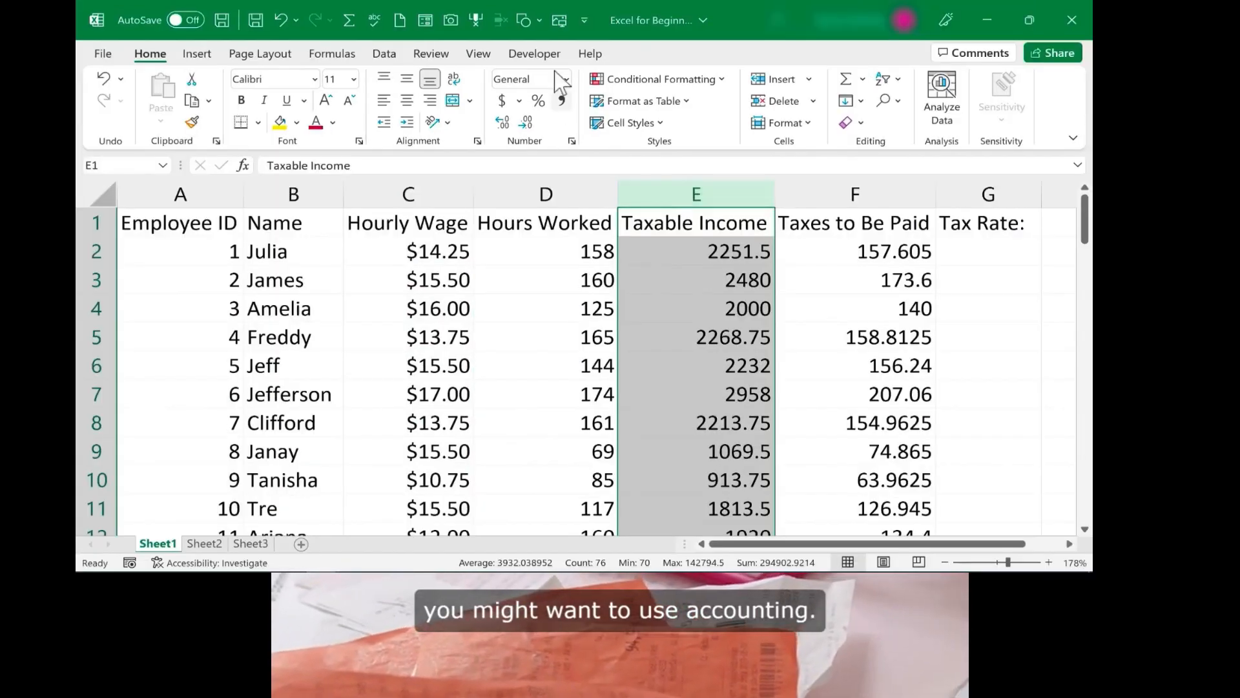
left_click(565, 78)
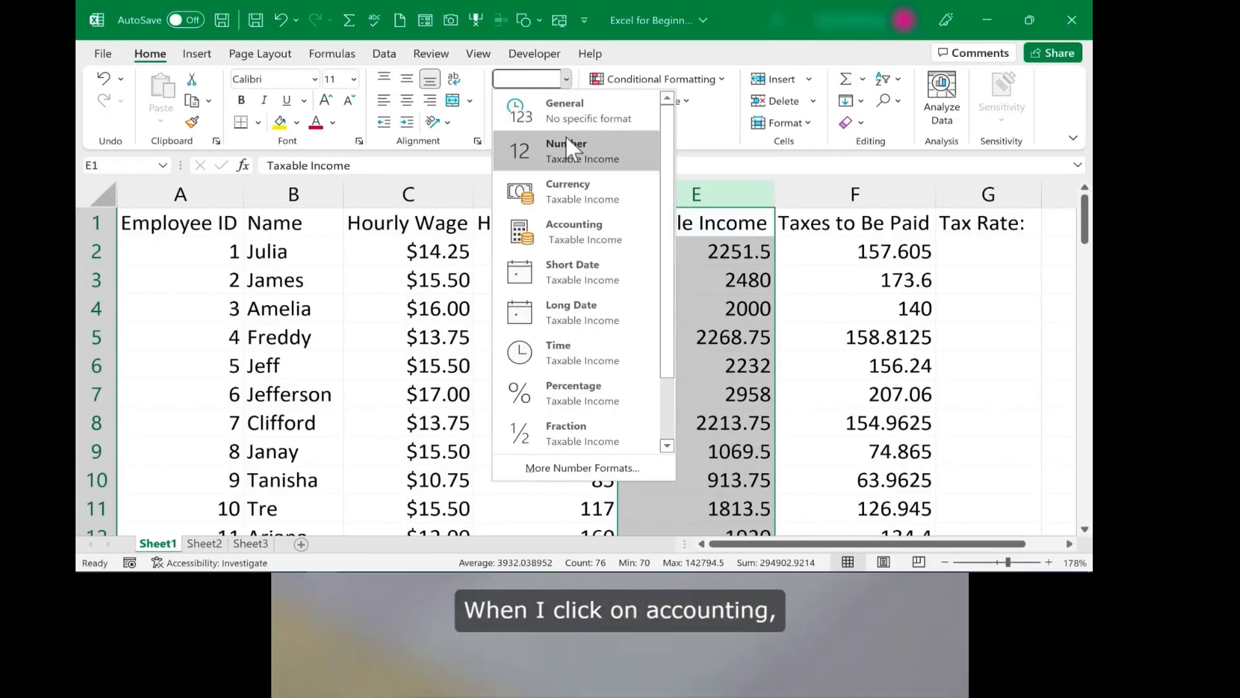
left_click(620, 247)
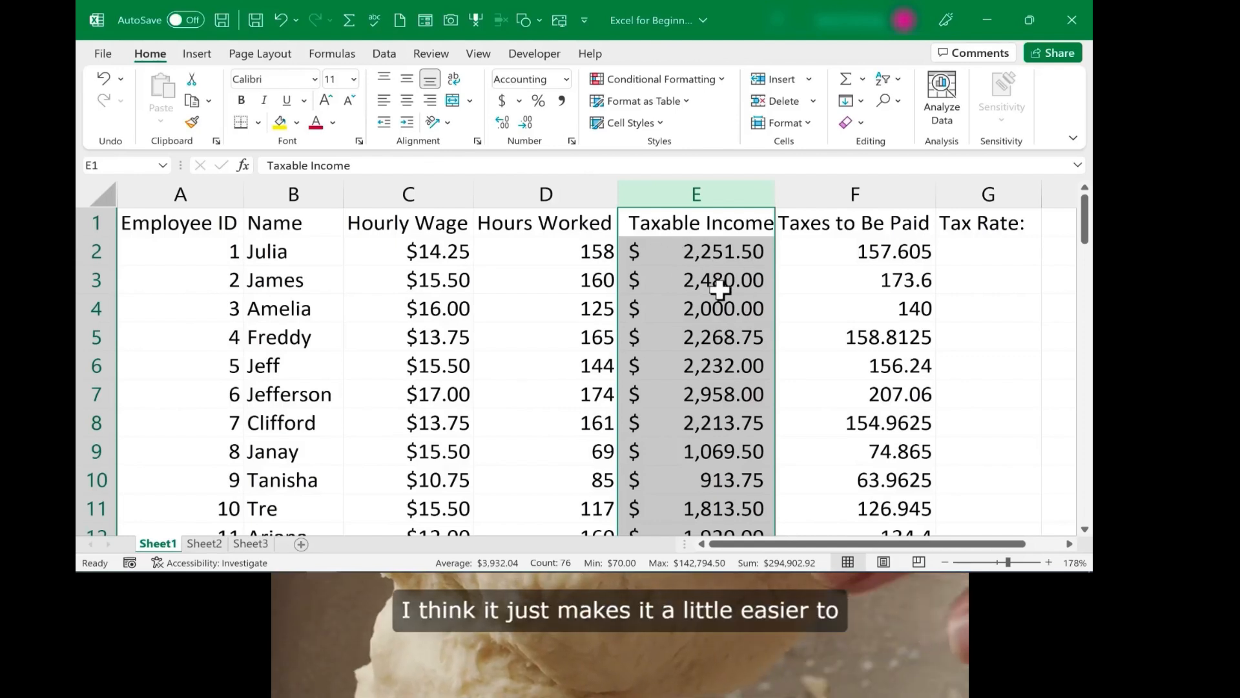
left_click(711, 279)
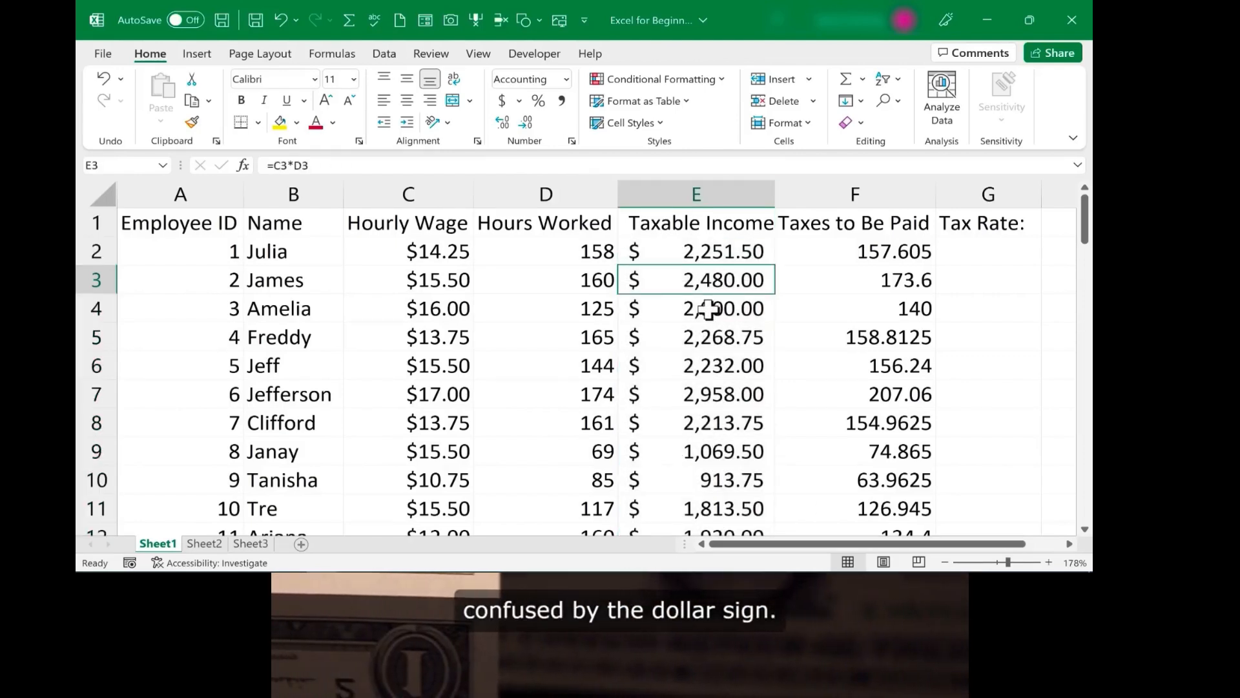
left_click(650, 250)
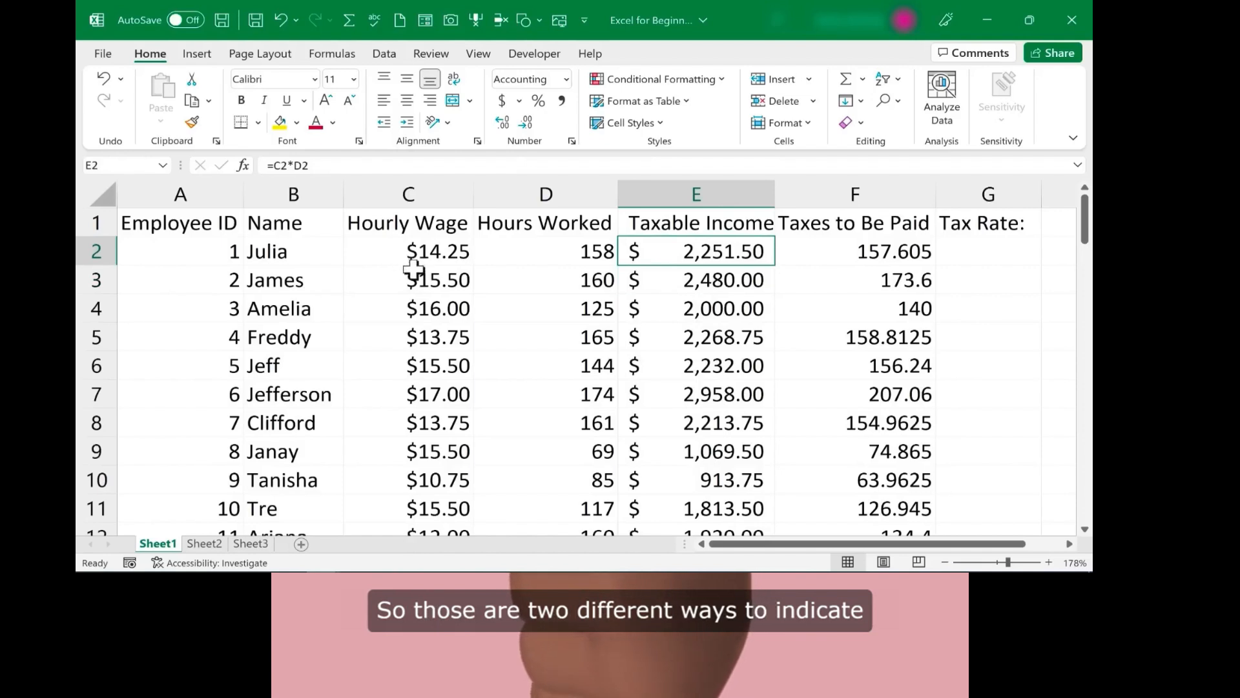
key("Down")
key("Down")
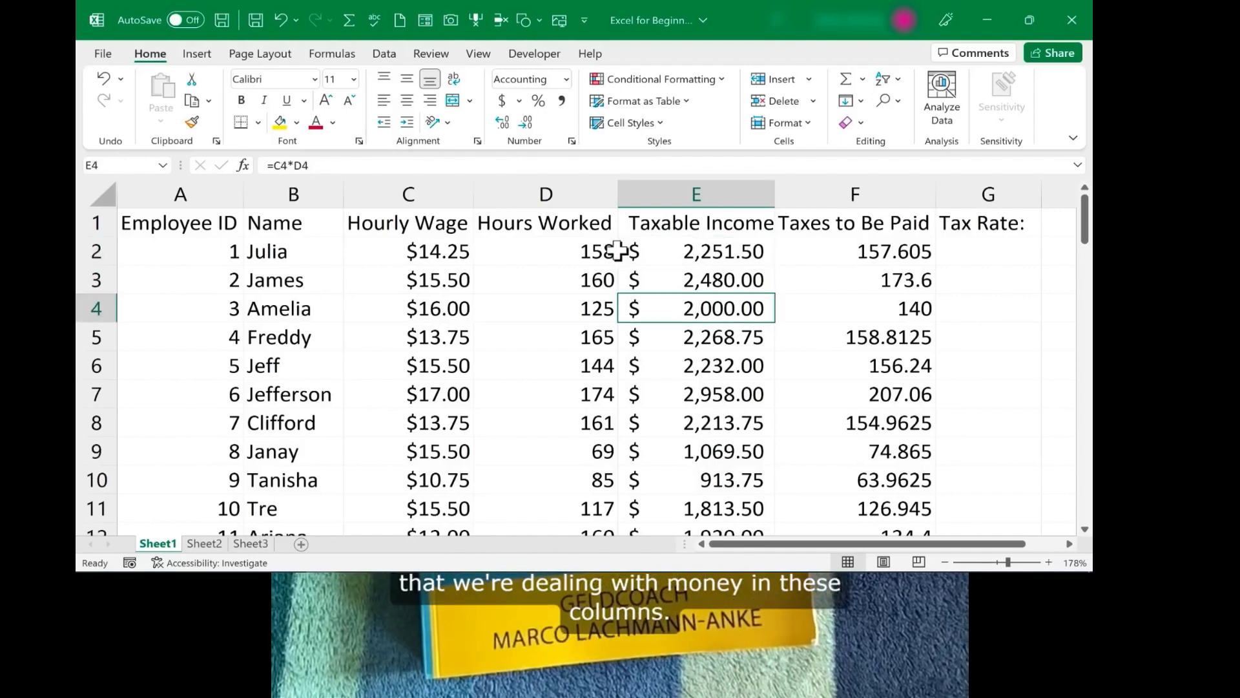
left_click(714, 251)
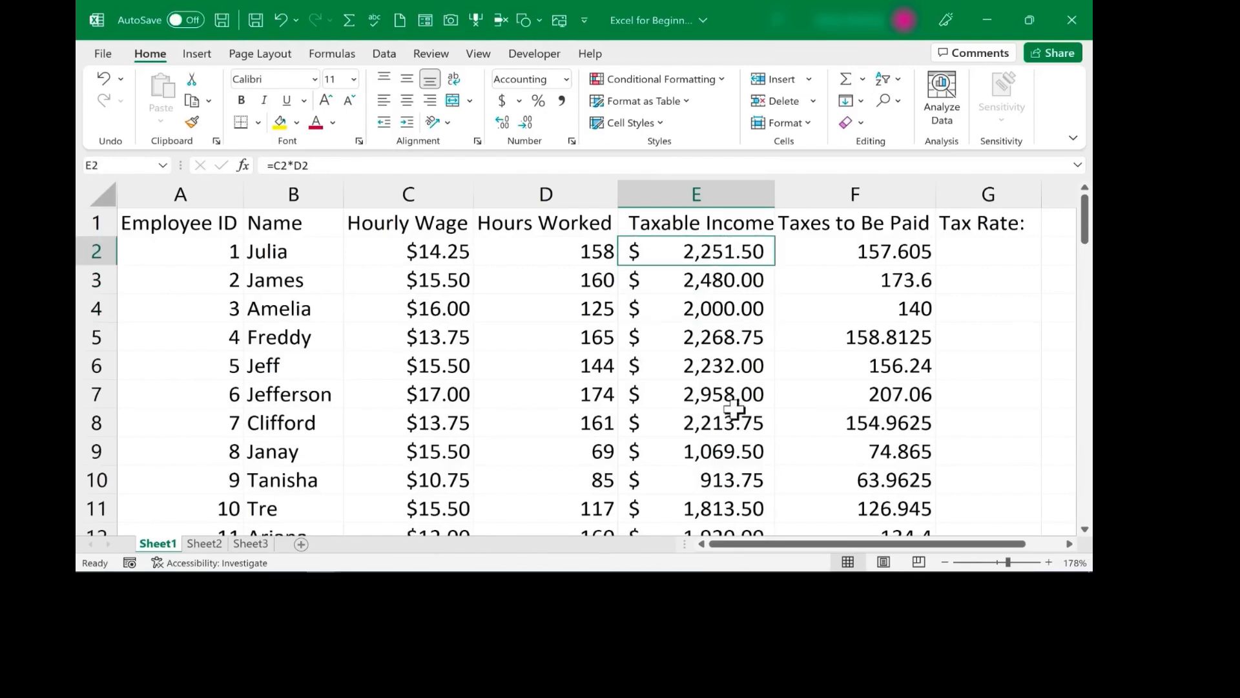
Apply the Accounting number format to the whole Taxes to Be Paid column
left_click(861, 194)
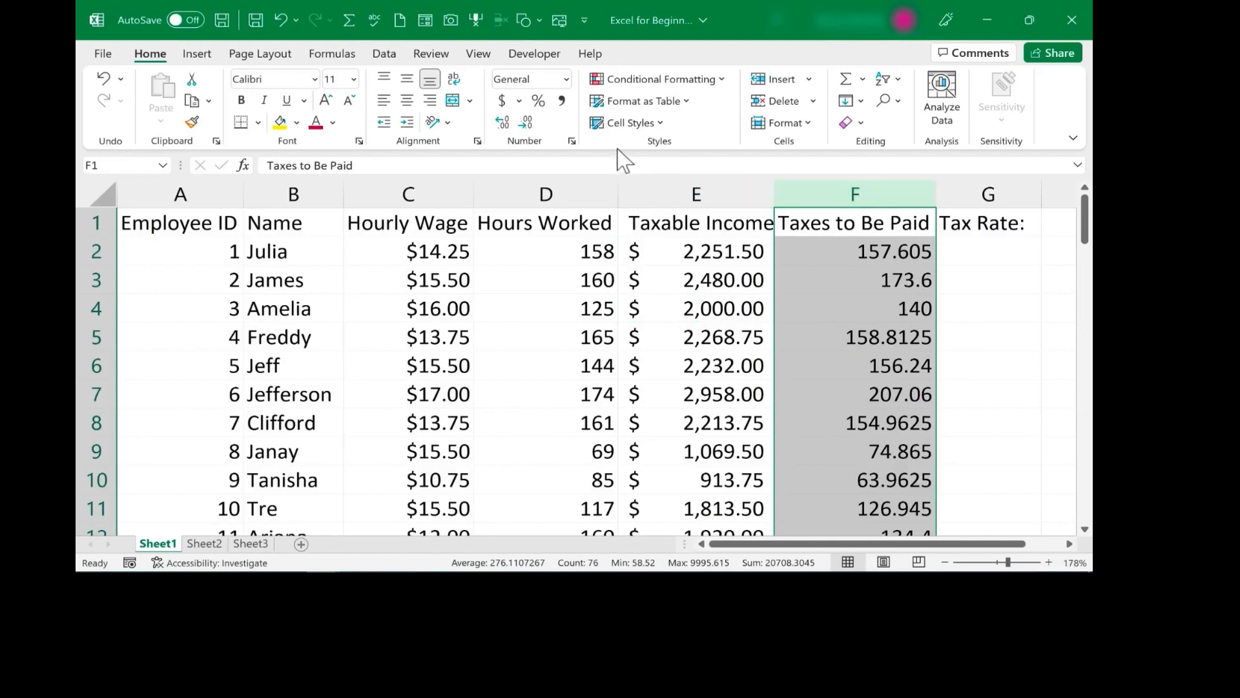
left_click(566, 79)
left_click(568, 231)
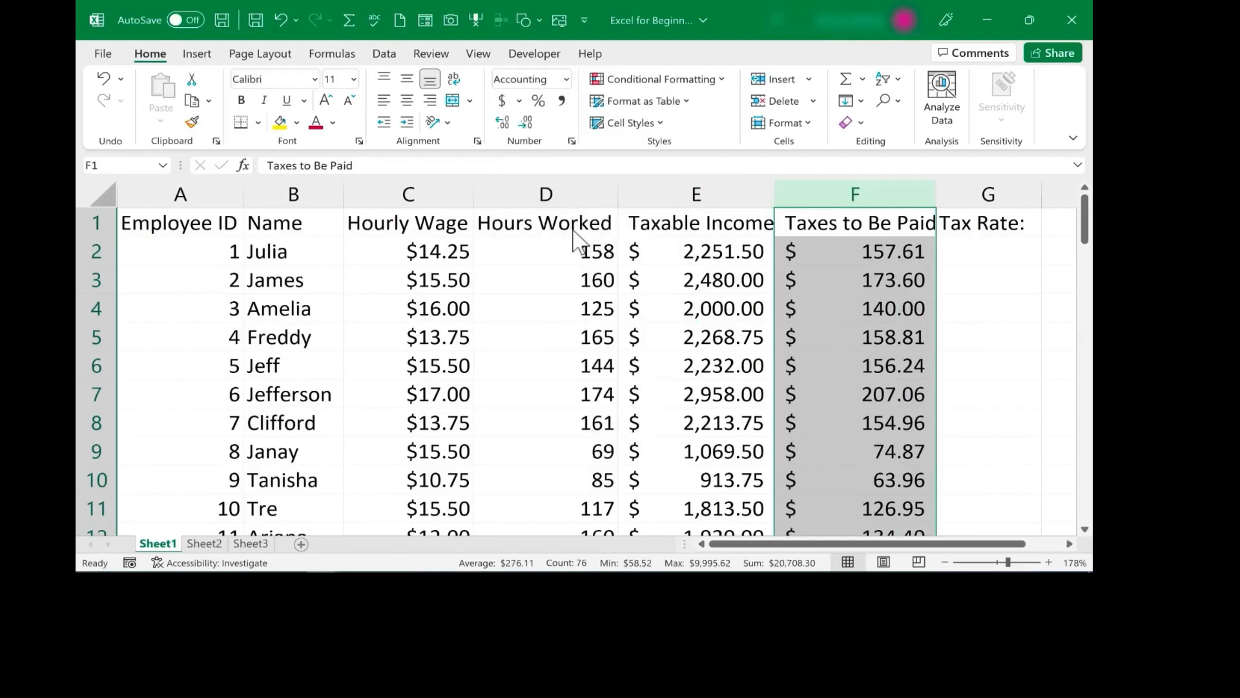
left_click(697, 194)
left_click(566, 79)
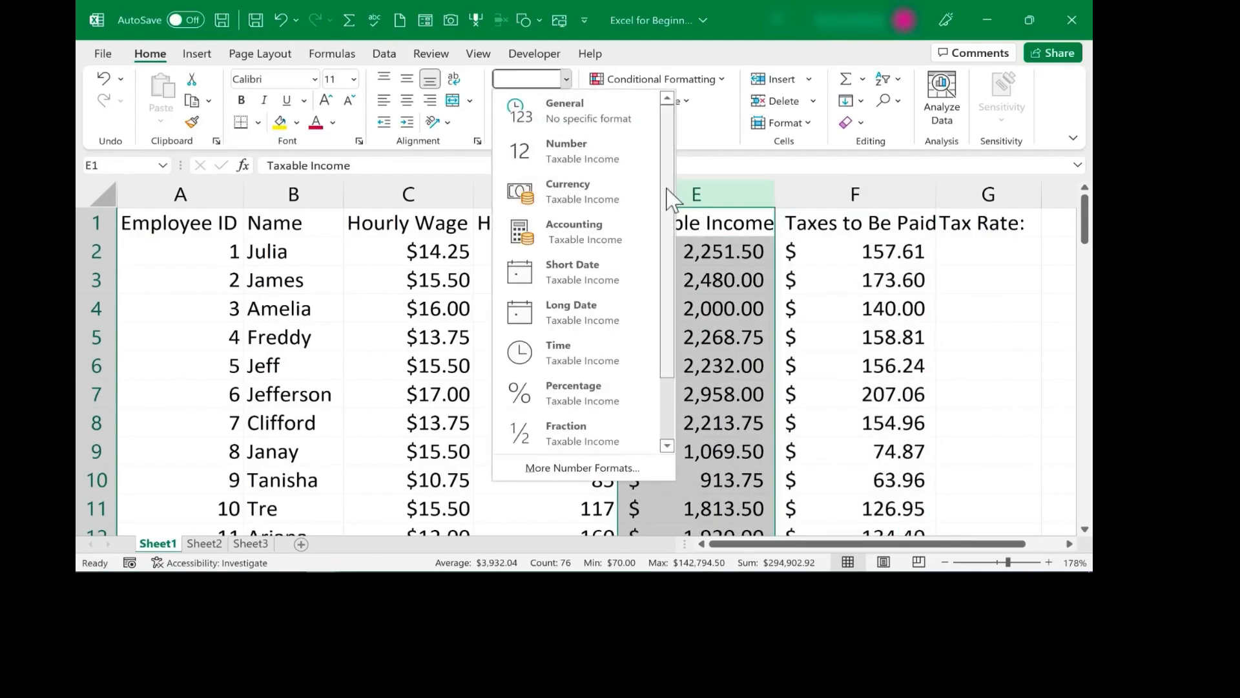
left_click_drag(668, 189, 691, 289)
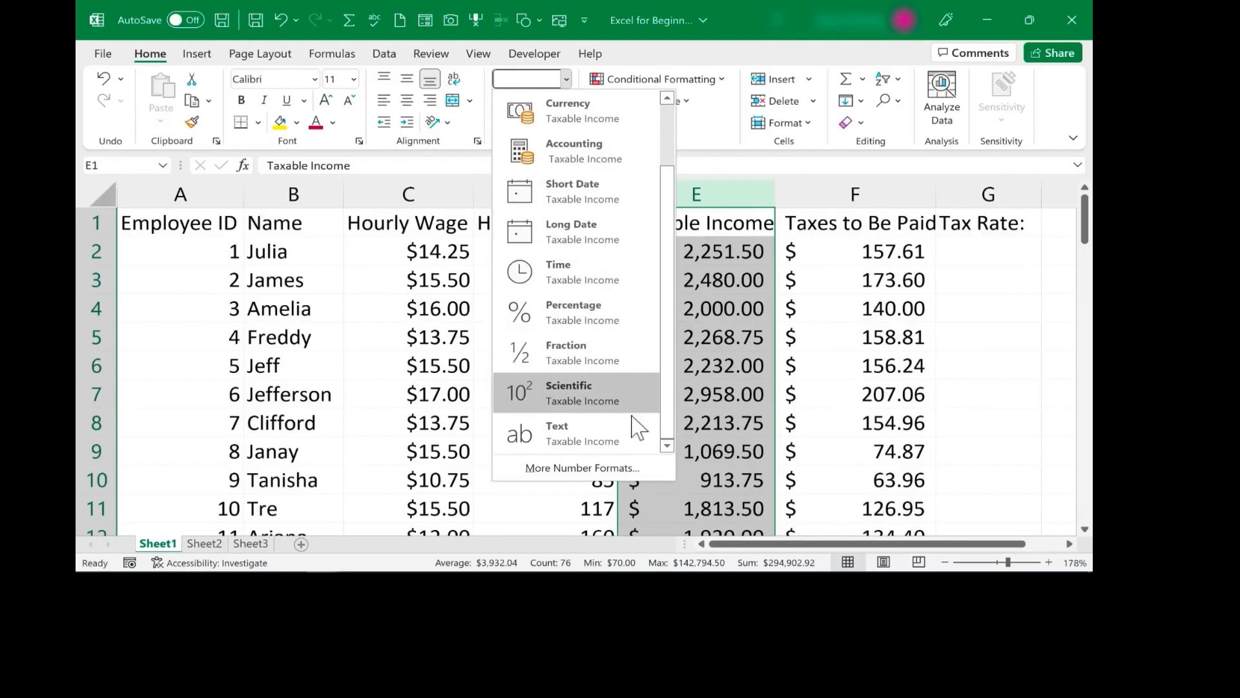
left_click_drag(667, 207, 667, 149)
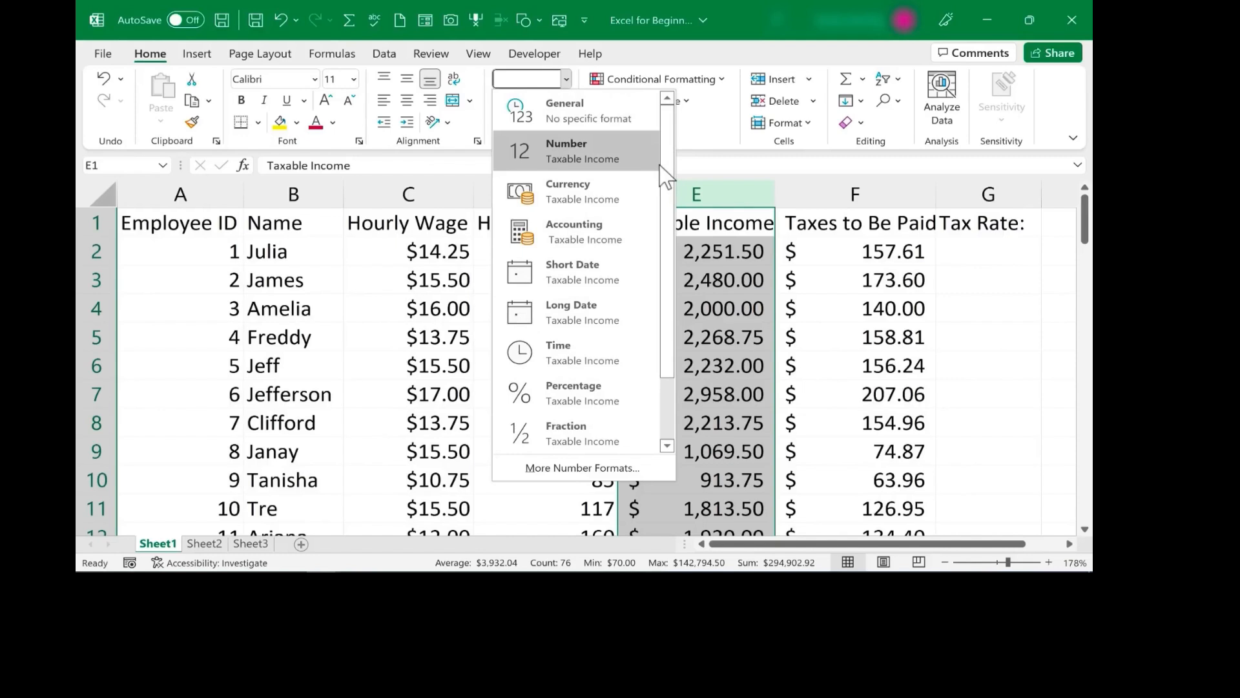
Apply the Text number format to the whole Name column
left_click(293, 194)
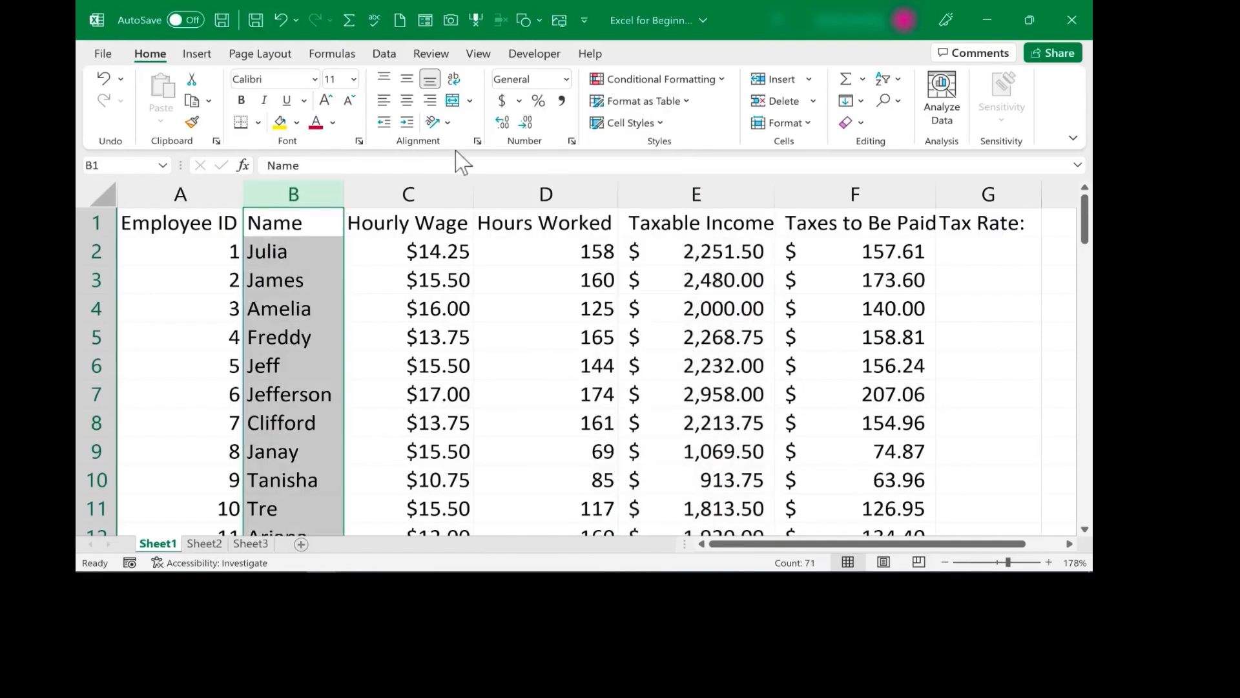
left_click(566, 79)
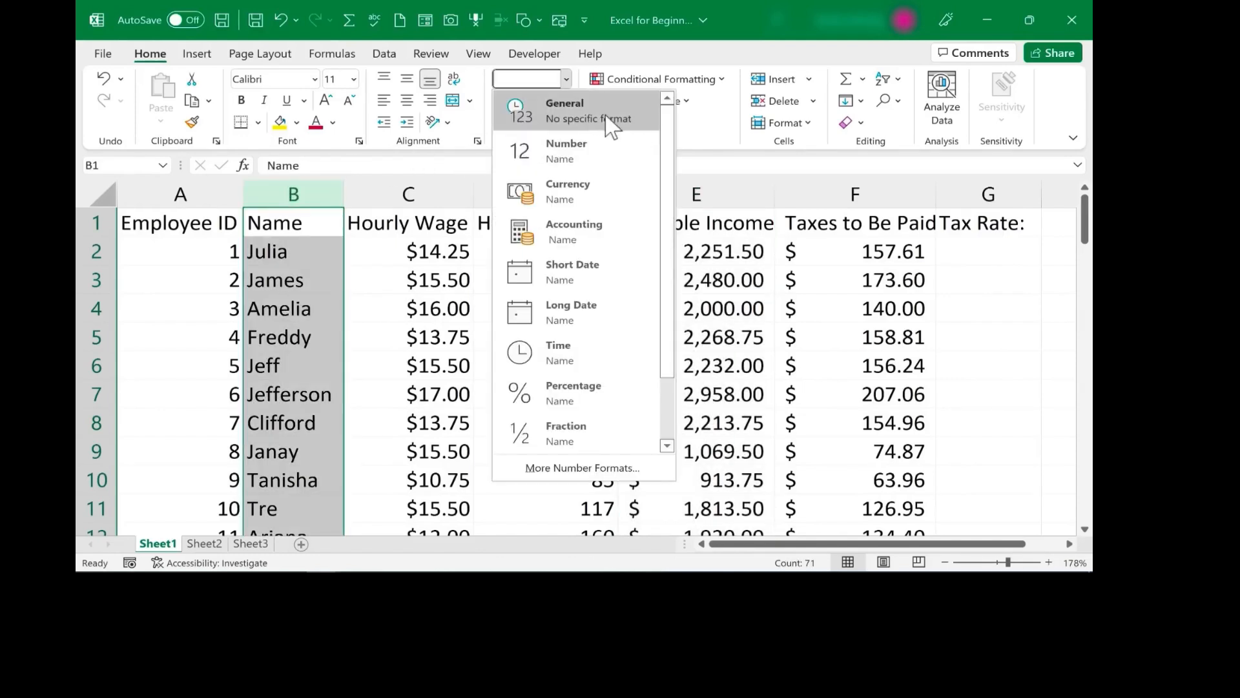
scroll(639, 187, "down", 1)
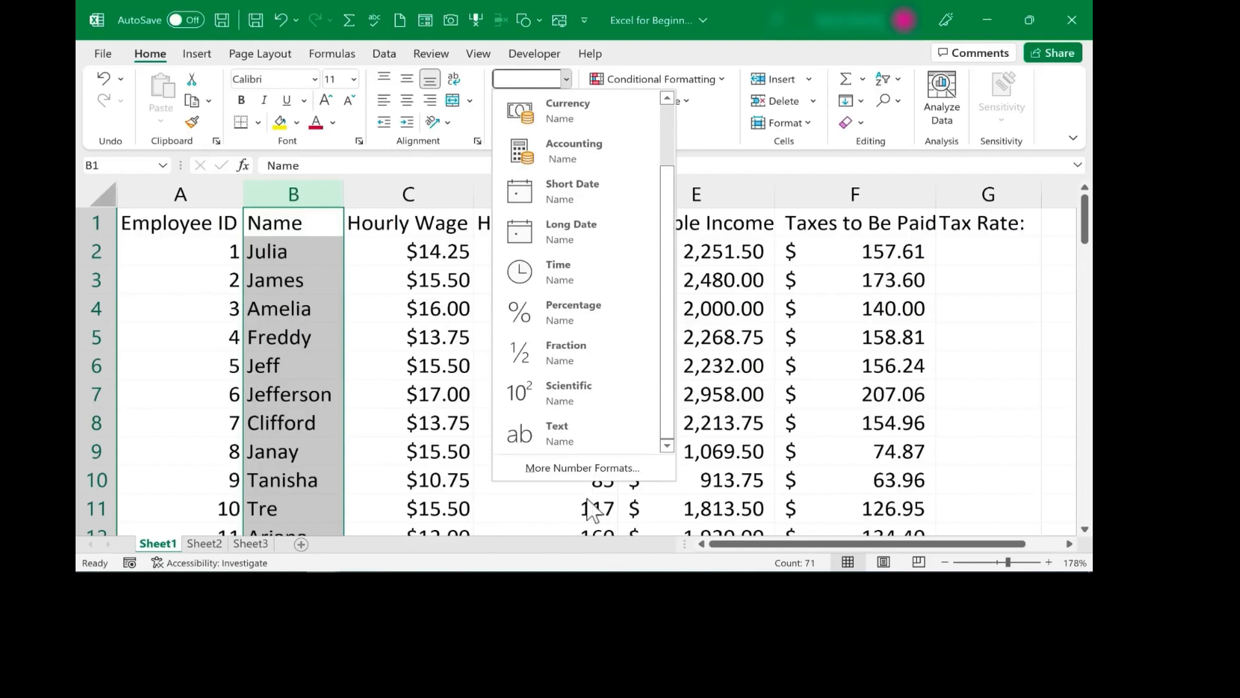
left_click(575, 439)
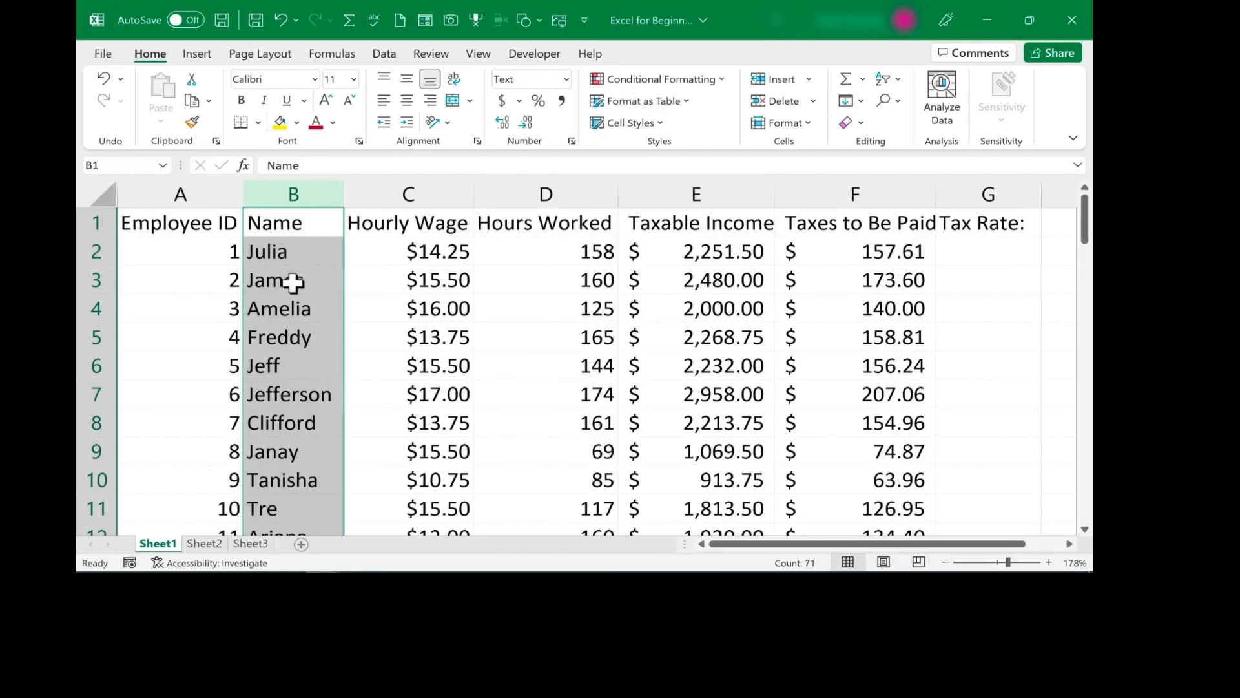
Examine the Custom, Scientific, Time and Date number categories in the Format Cells dialog for B3, and close it without changes
left_click(292, 281)
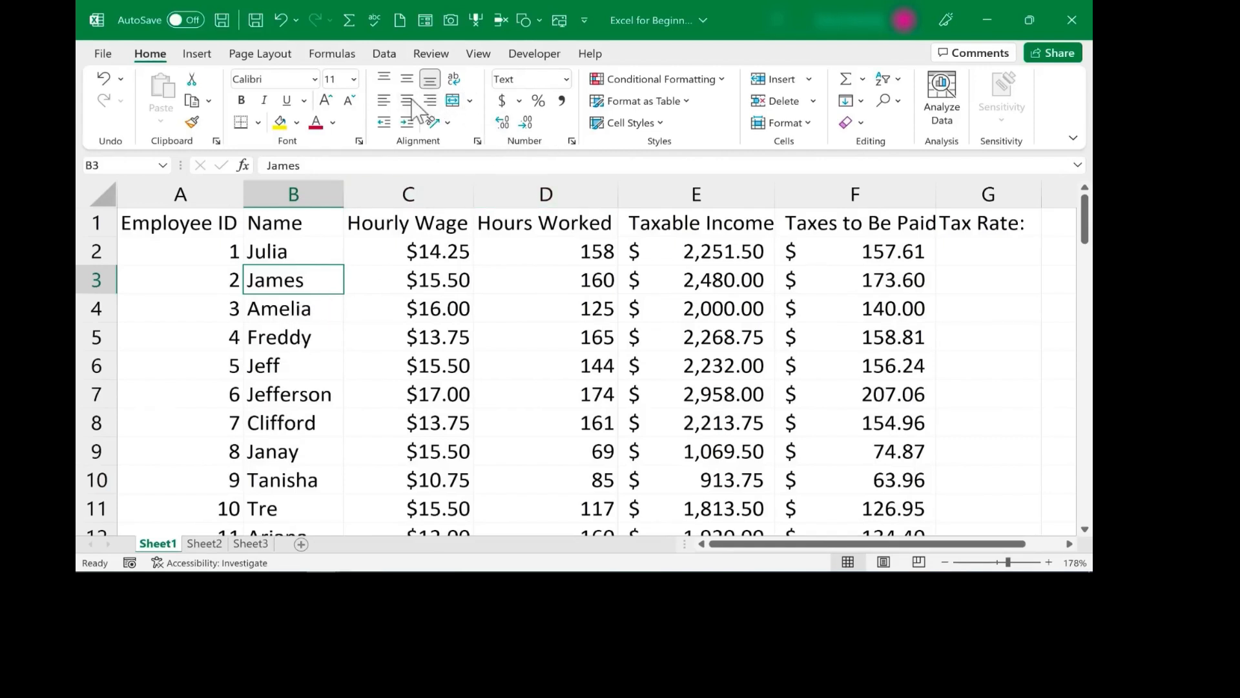
left_click(568, 80)
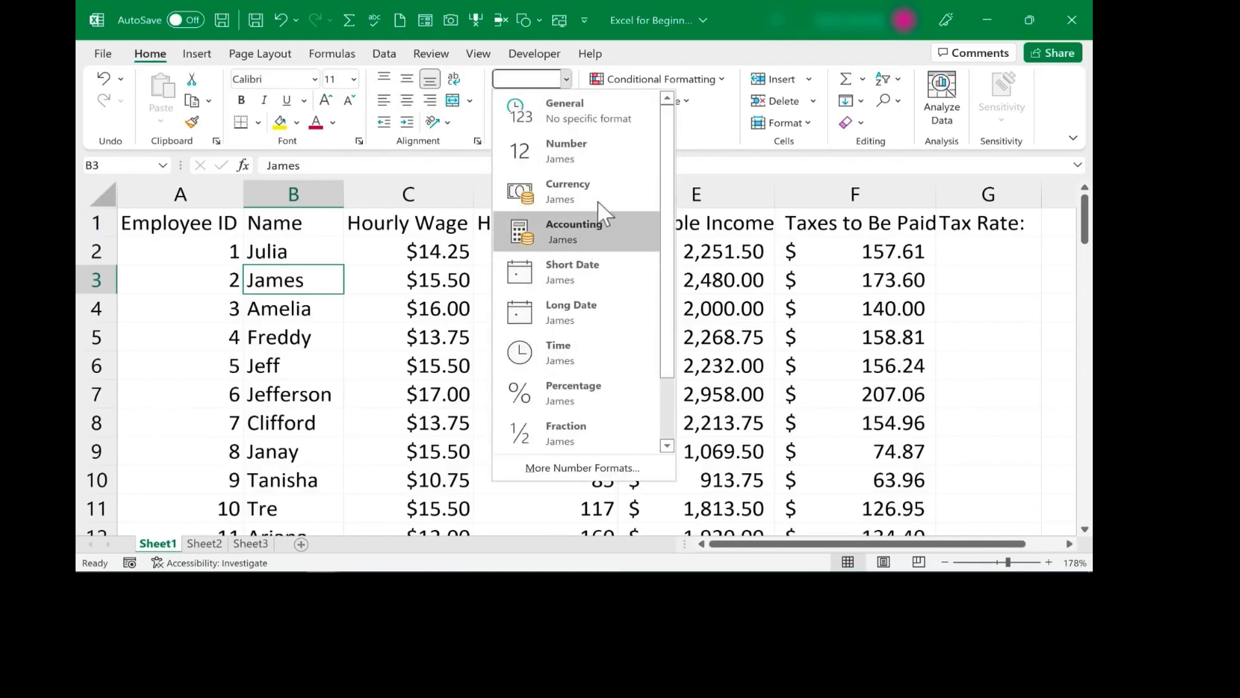
left_click(620, 467)
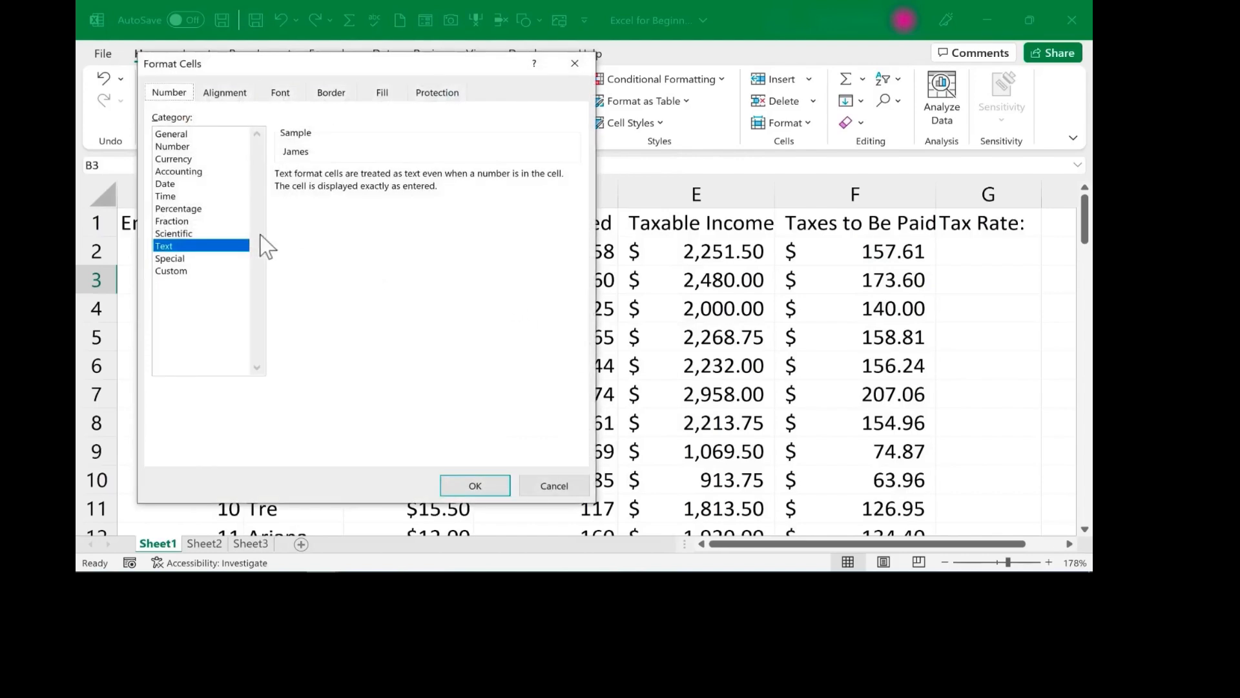
left_click(179, 270)
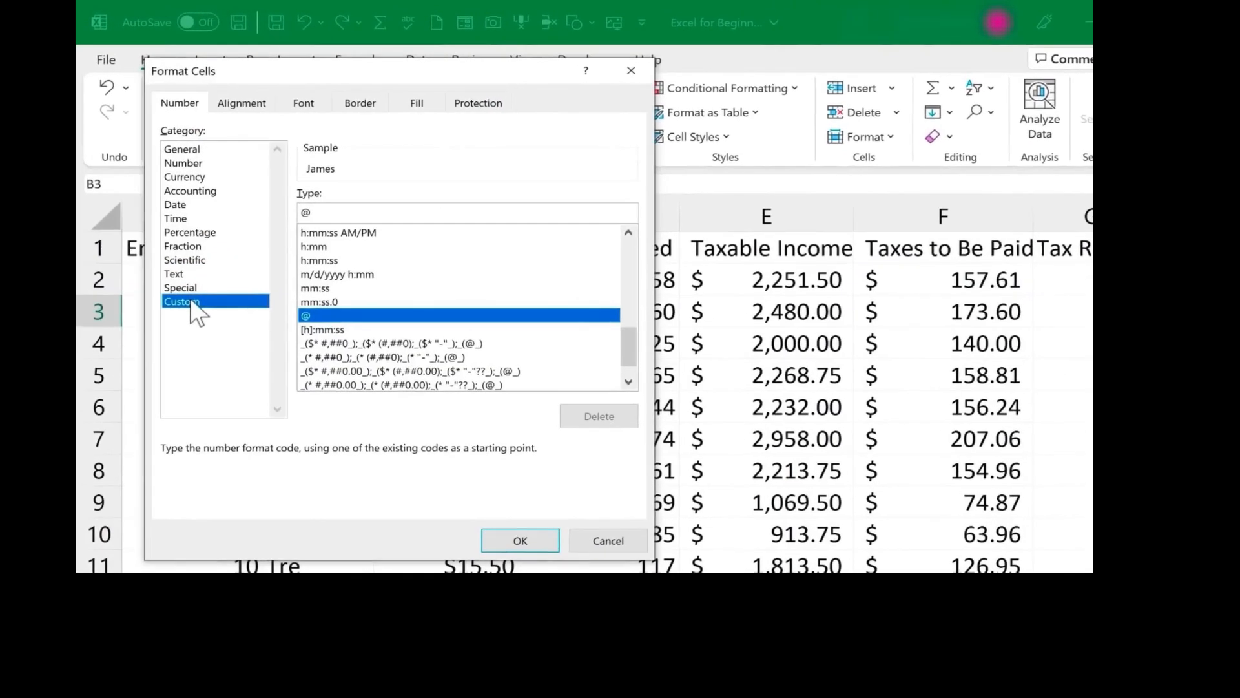
left_click(192, 260)
left_click(192, 219)
left_click(188, 205)
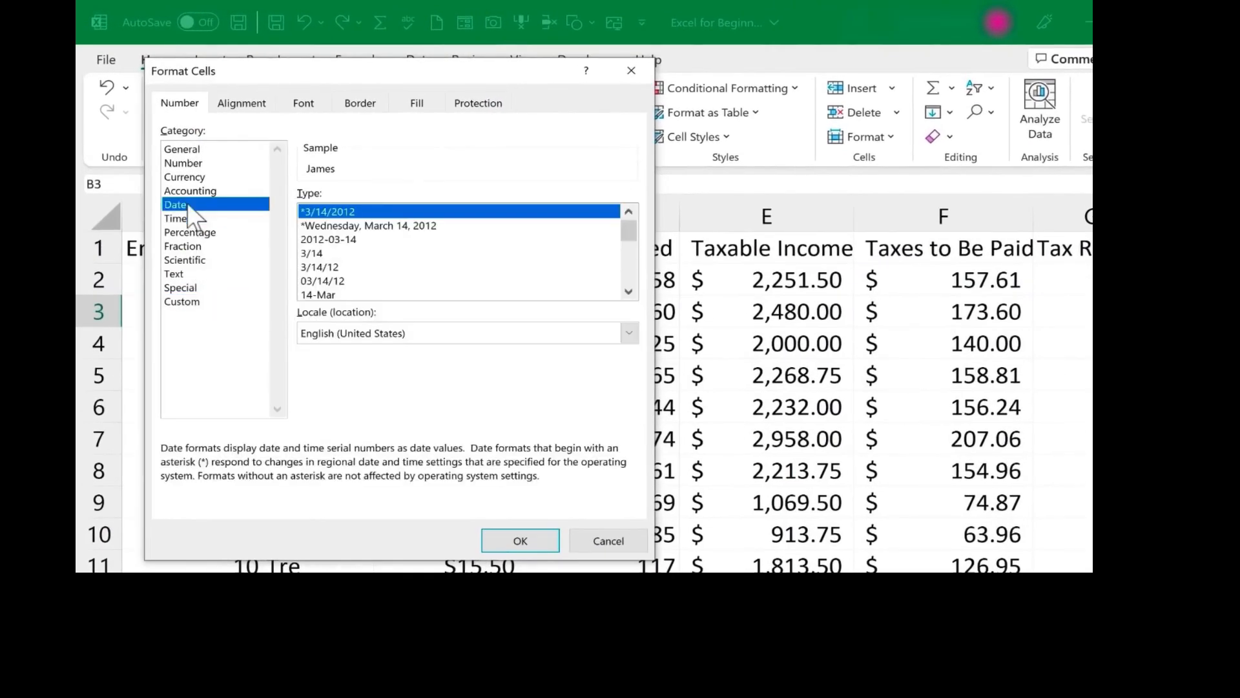
left_click(610, 539)
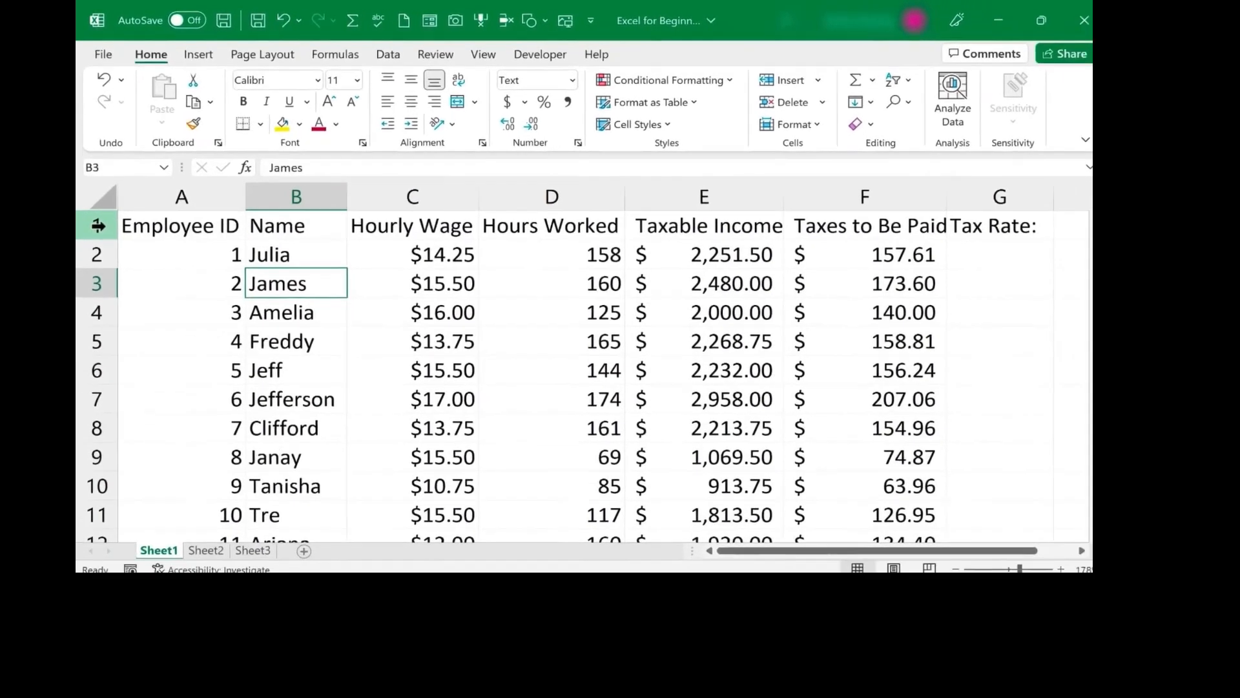
Make the whole header row 1 bold
left_click(97, 223)
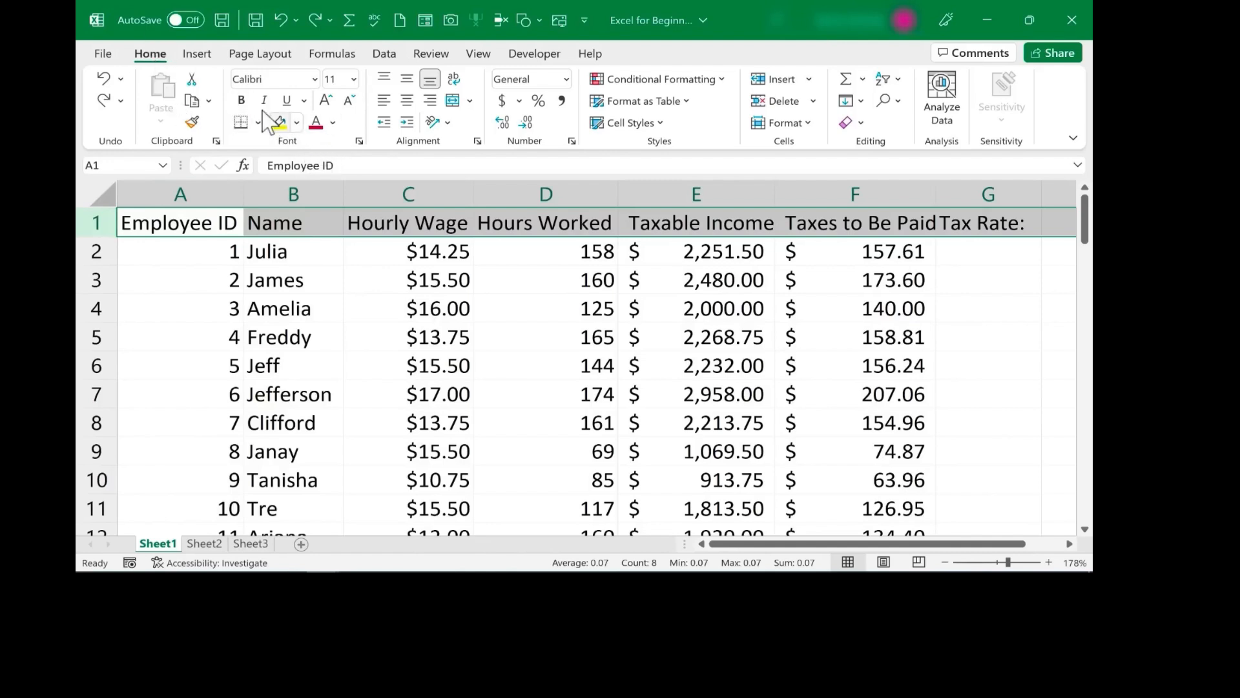
left_click(243, 101)
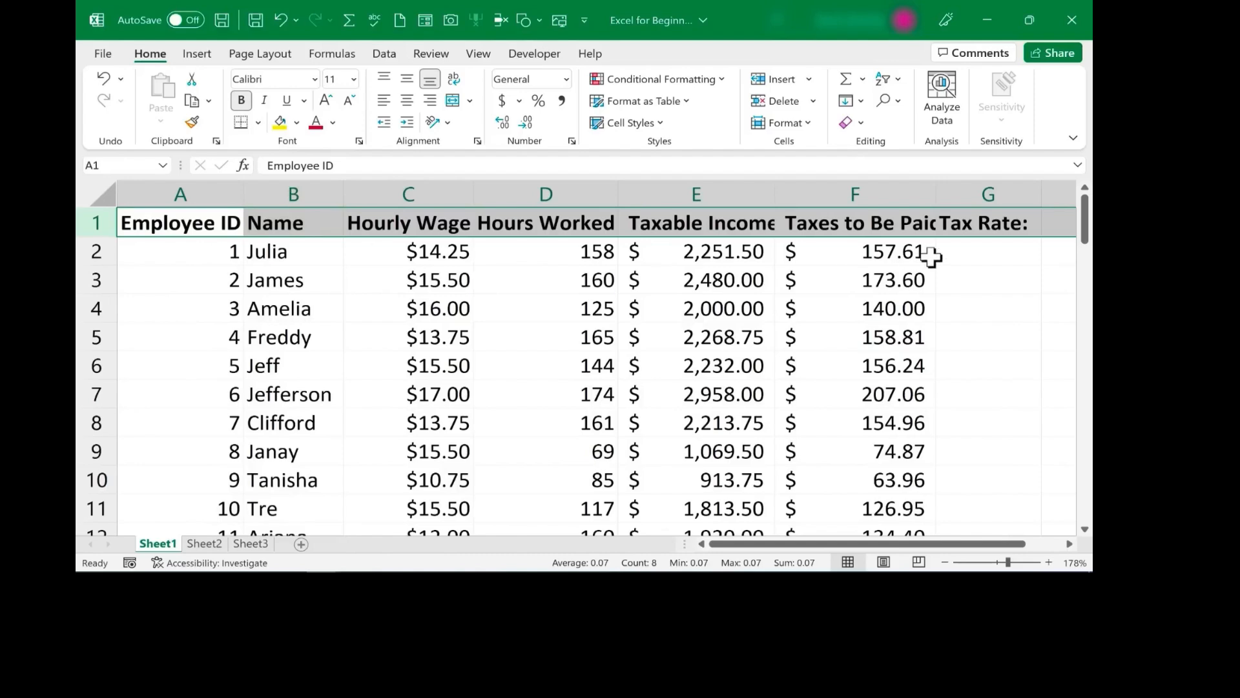
Enter Hello in I1 to test the bold formatting of row 1, and clear the cell again
scroll(1060, 230, "right", 2)
left_click(1060, 230)
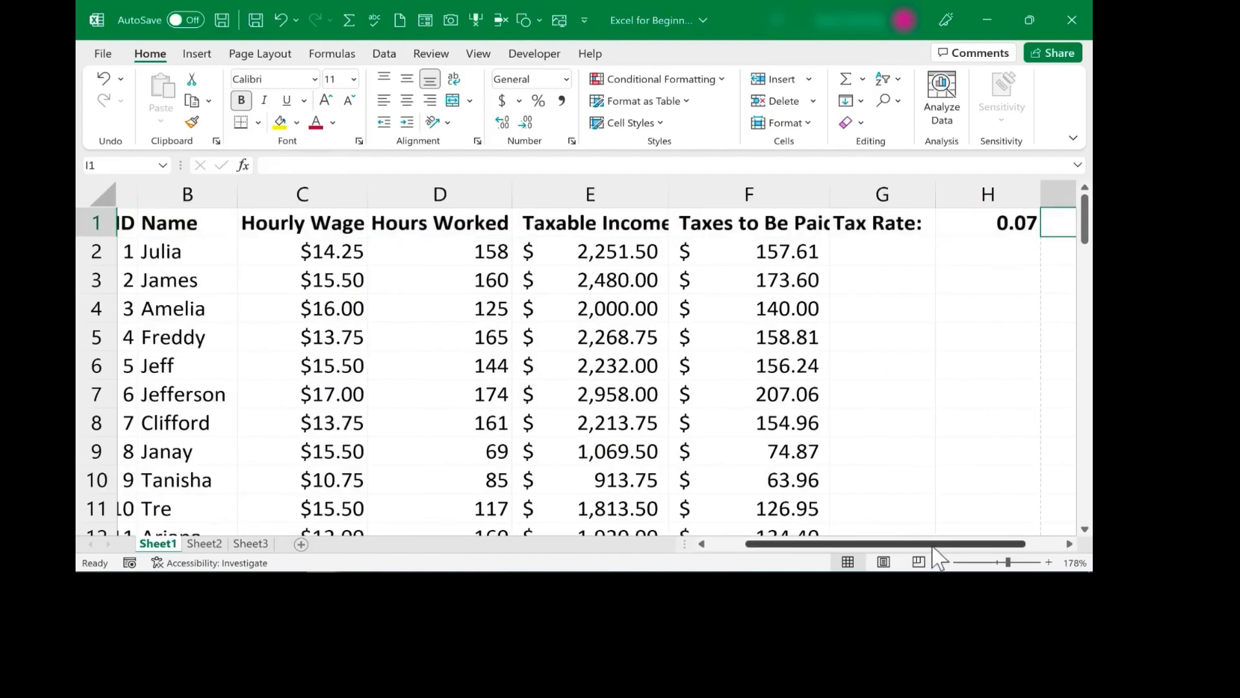
scroll(933, 546, "right", 2)
type("Hel")
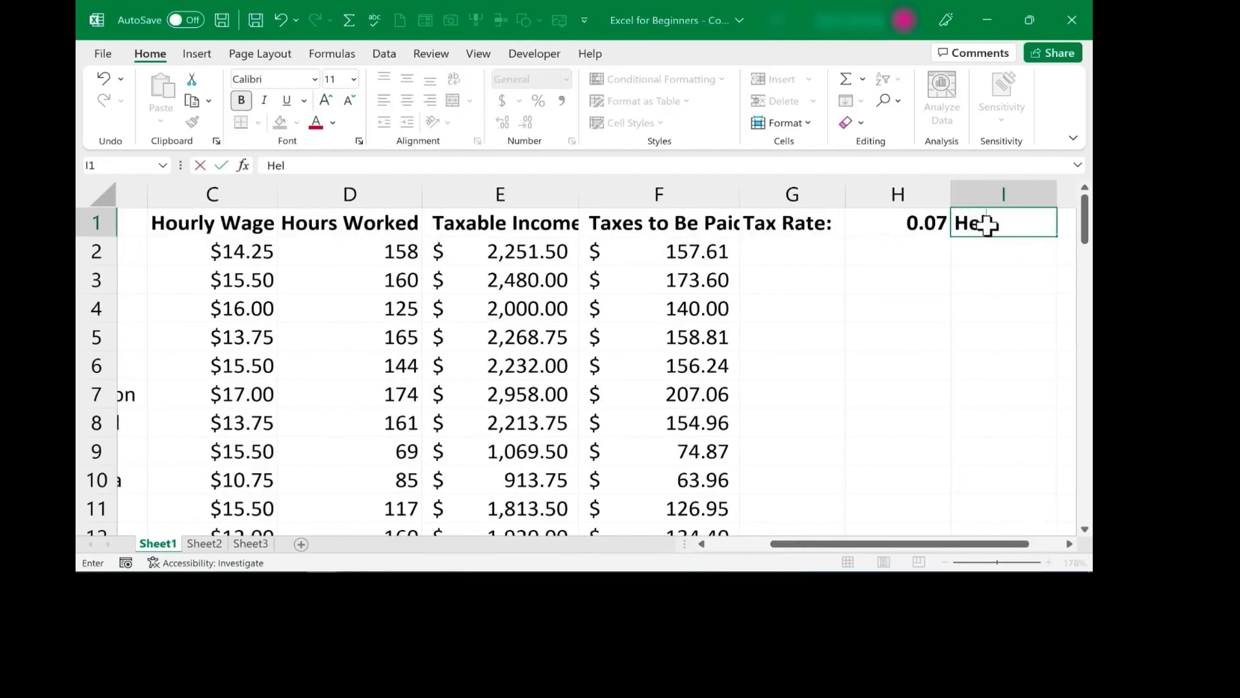
type("lo")
left_click(1003, 226)
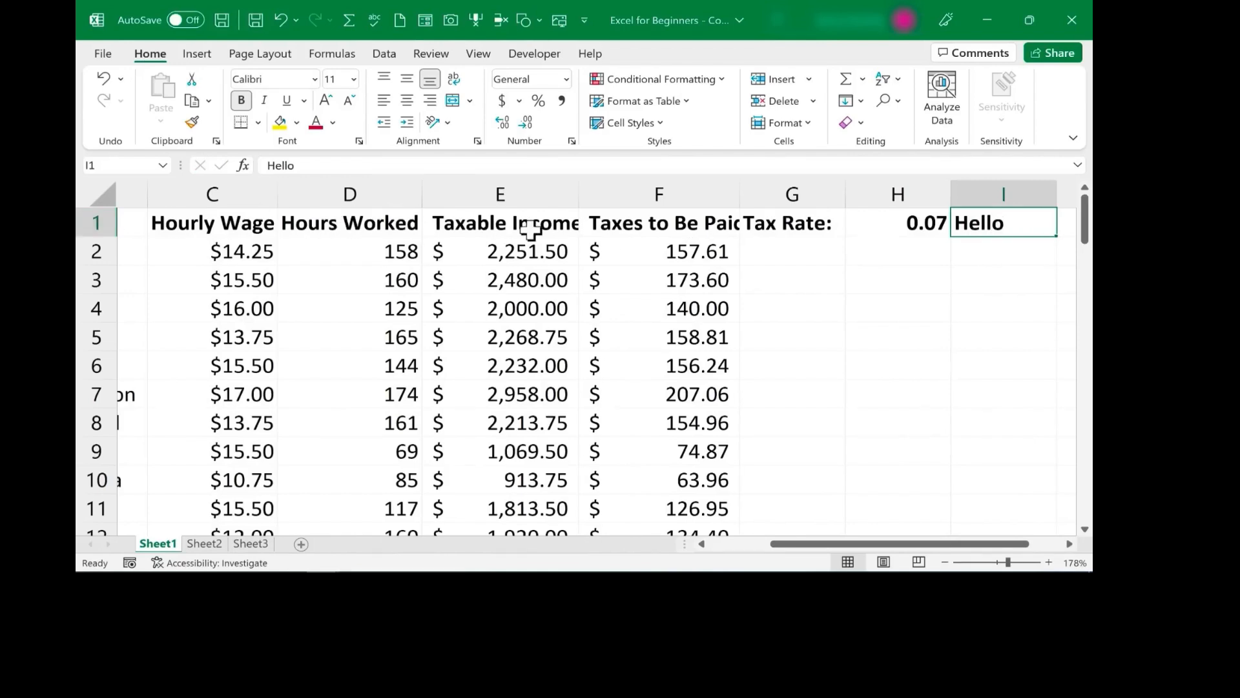
key("BackSpace")
Center the contents of the whole header row 1 horizontally
scroll(718, 226, "left", 3)
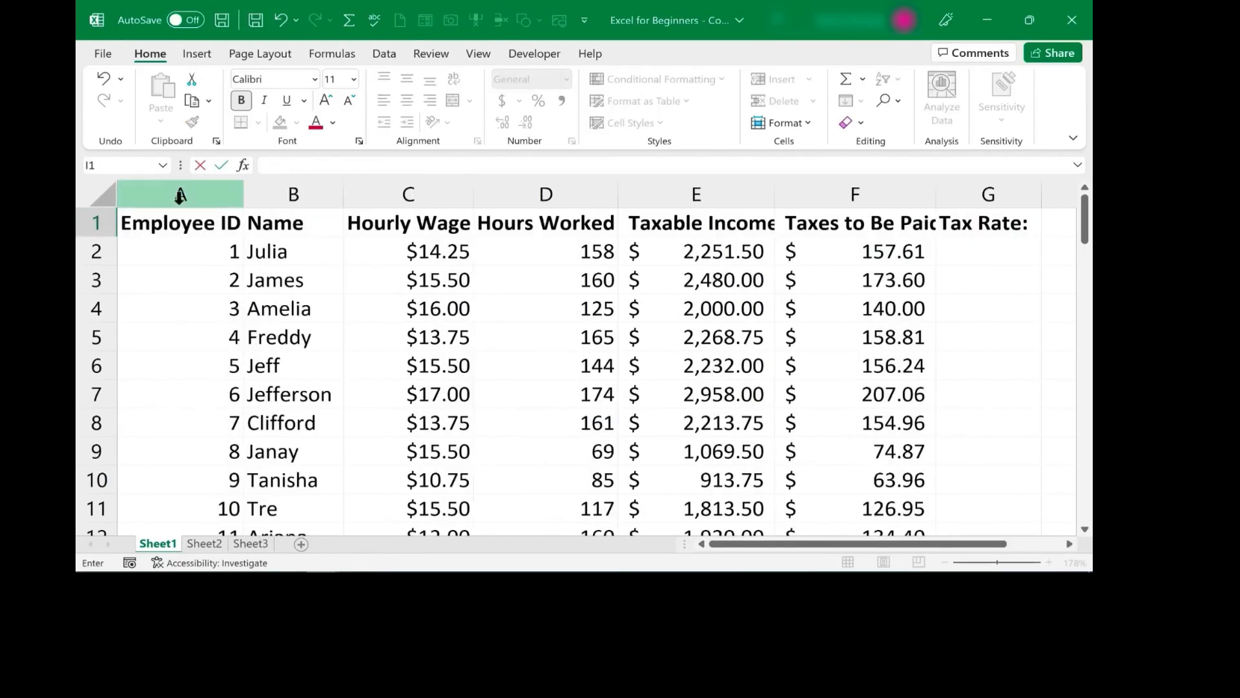
left_click(95, 222)
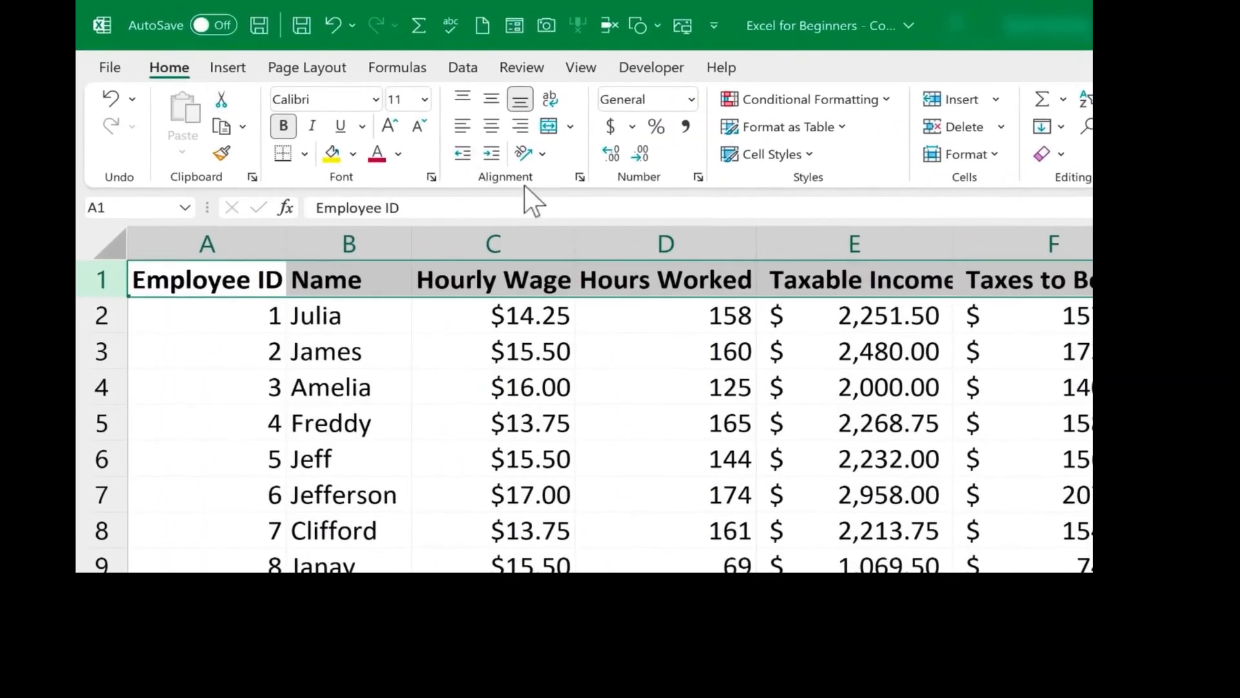
left_click(491, 128)
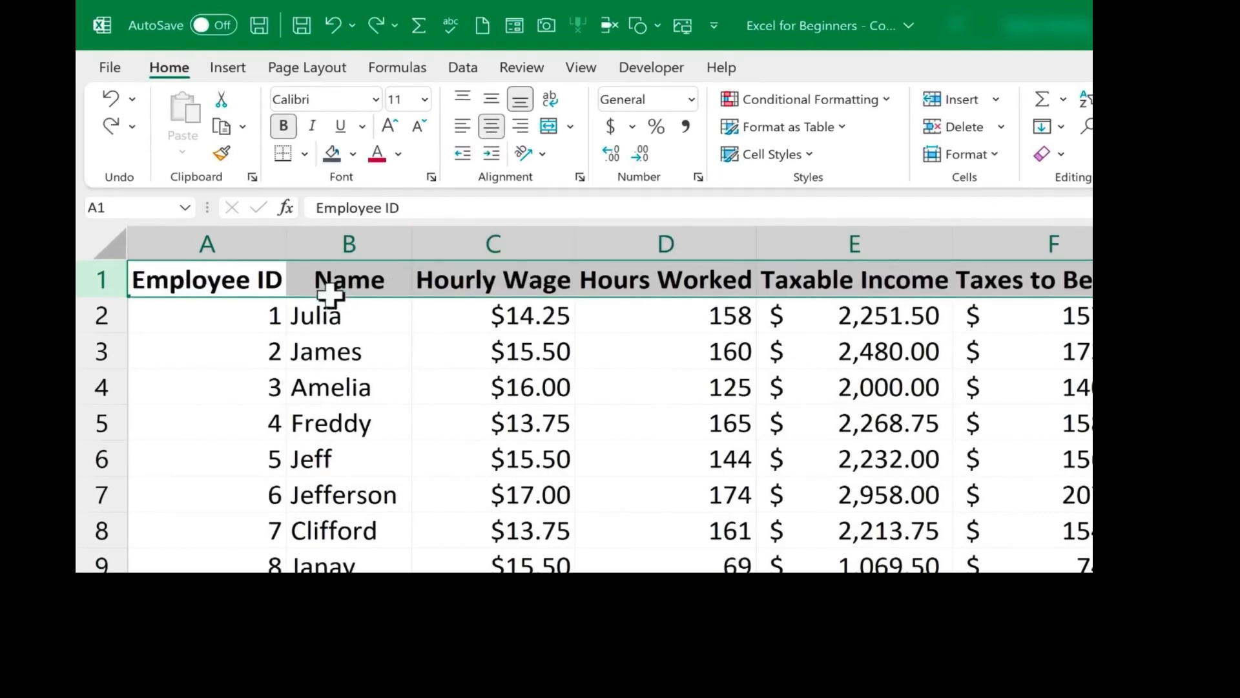
left_click(354, 153)
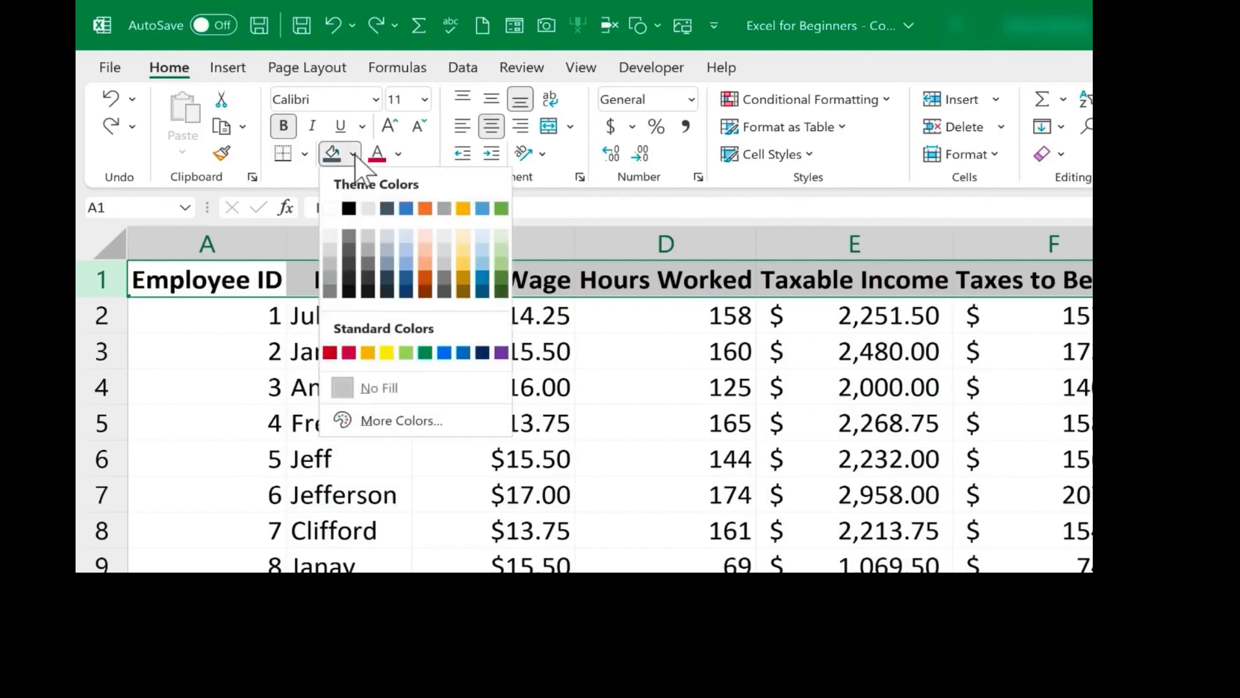
left_click(618, 210)
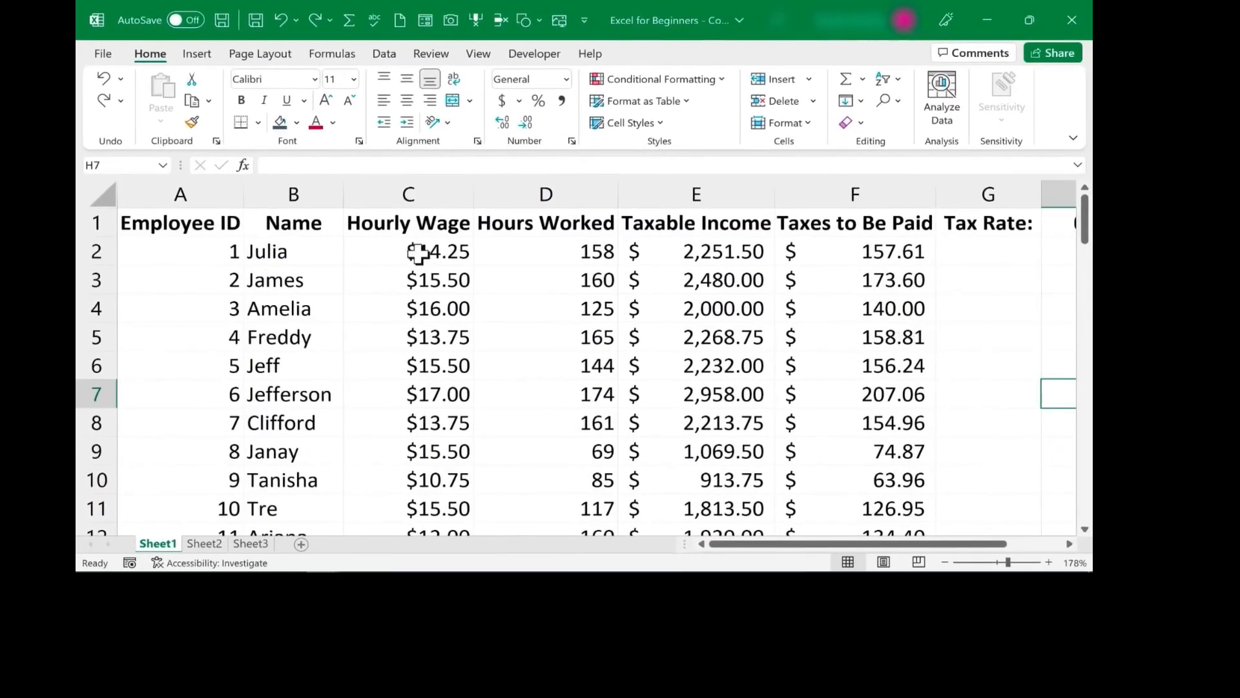
Copy the formatting of the Hourly Wage header in C1 onto B3 with Format Painter
left_click(423, 218)
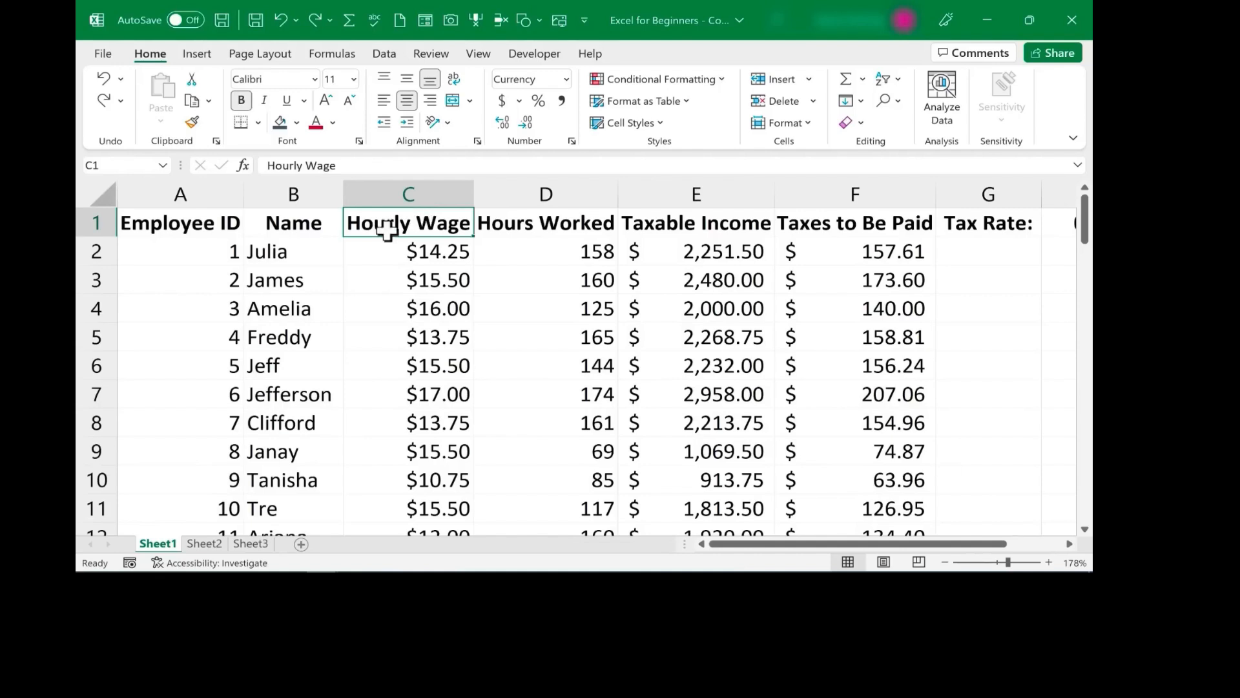
left_click(281, 337)
left_click(425, 226)
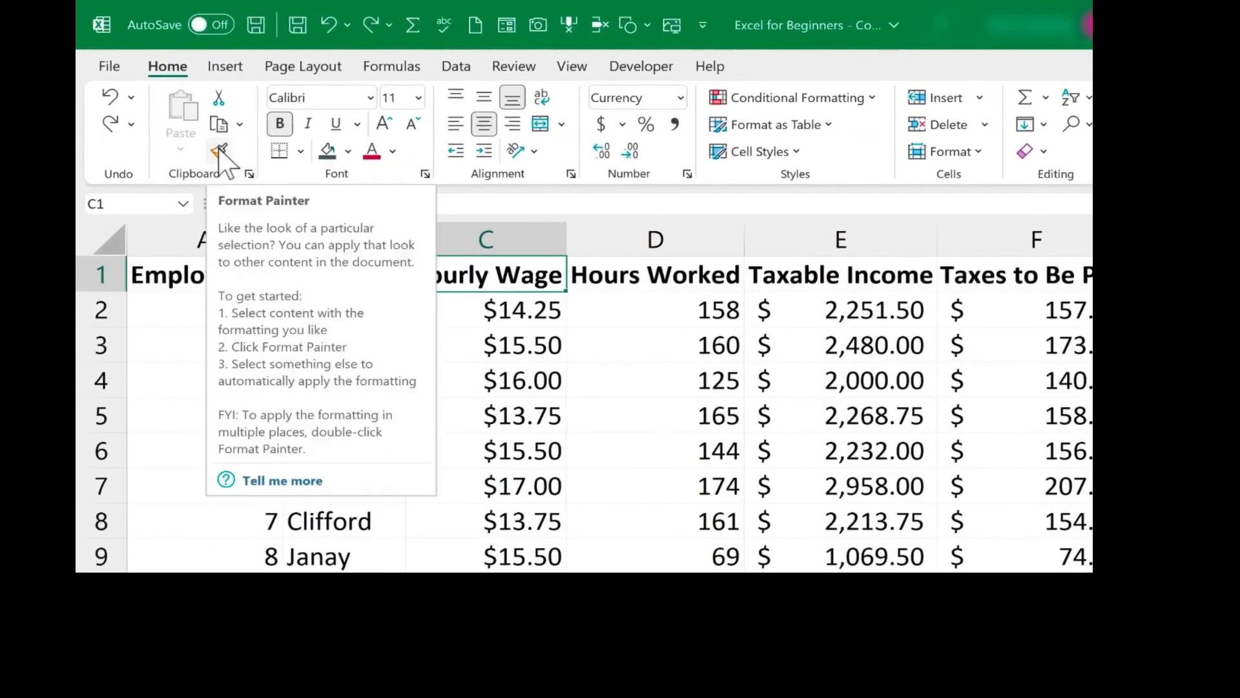
left_click(219, 150)
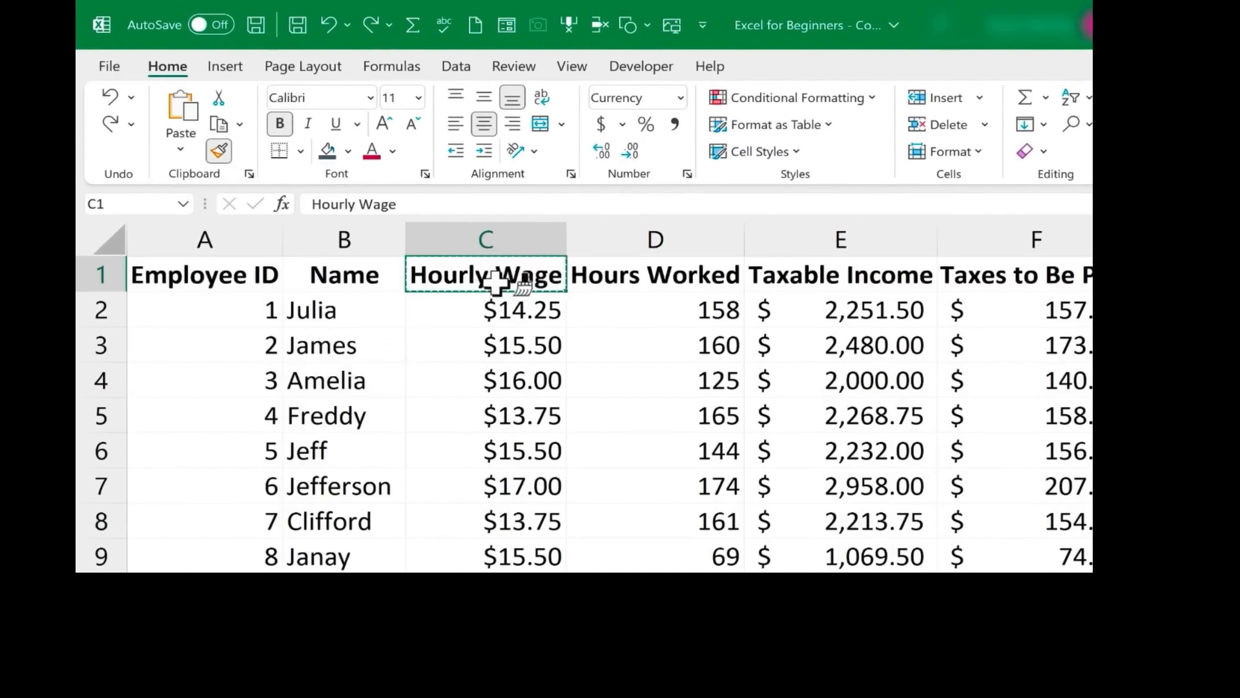
left_click(321, 345)
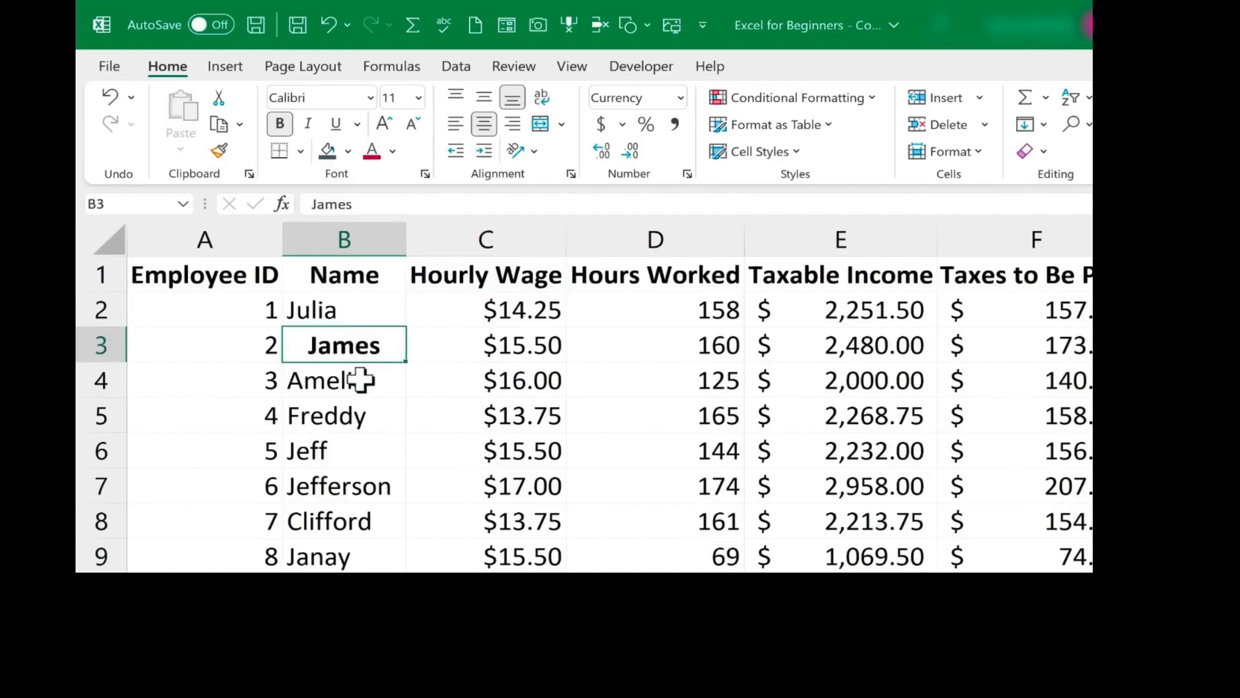
Lock Format Painter on the C1 header's formatting and apply it to B5, B8, B7, B4 and the range B11:B17
left_click(360, 417)
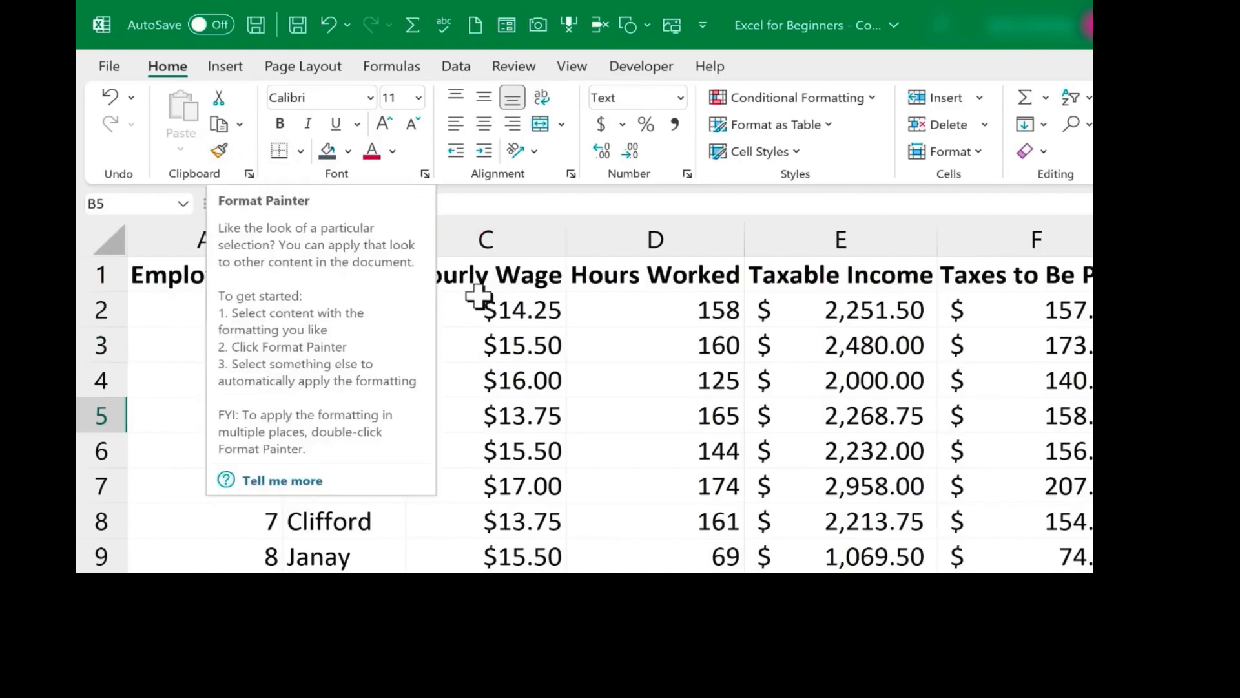
left_click(528, 284)
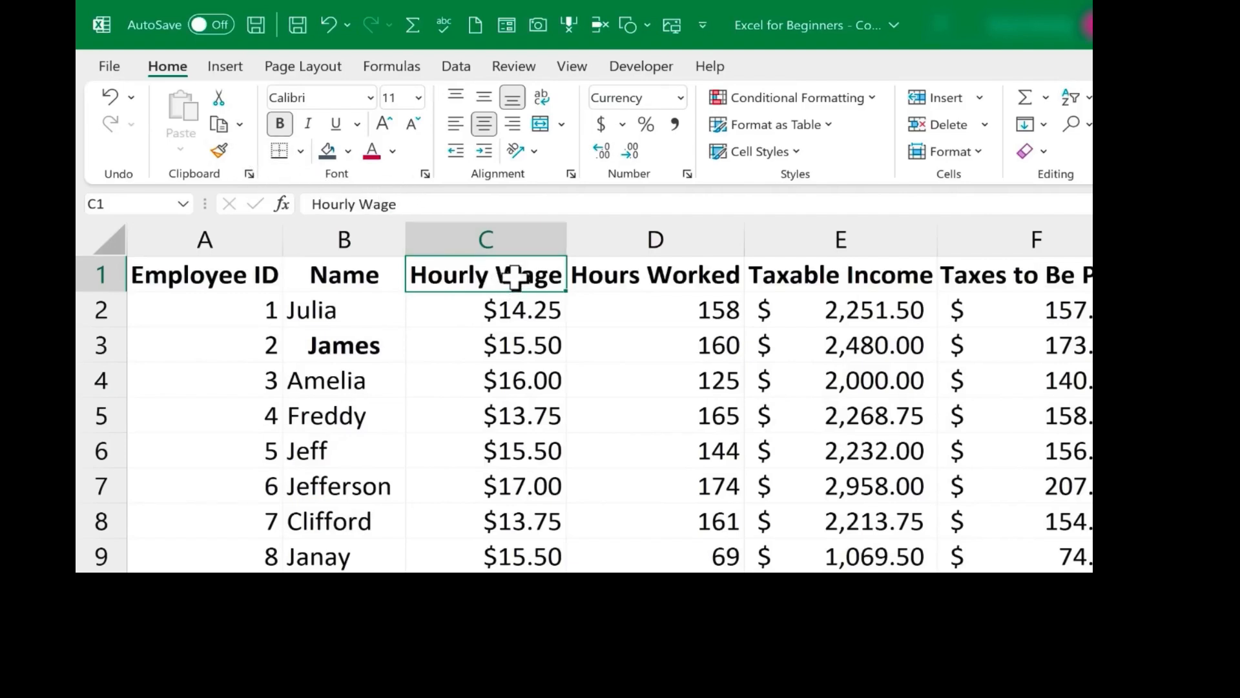
double_click(218, 149)
left_click(334, 413)
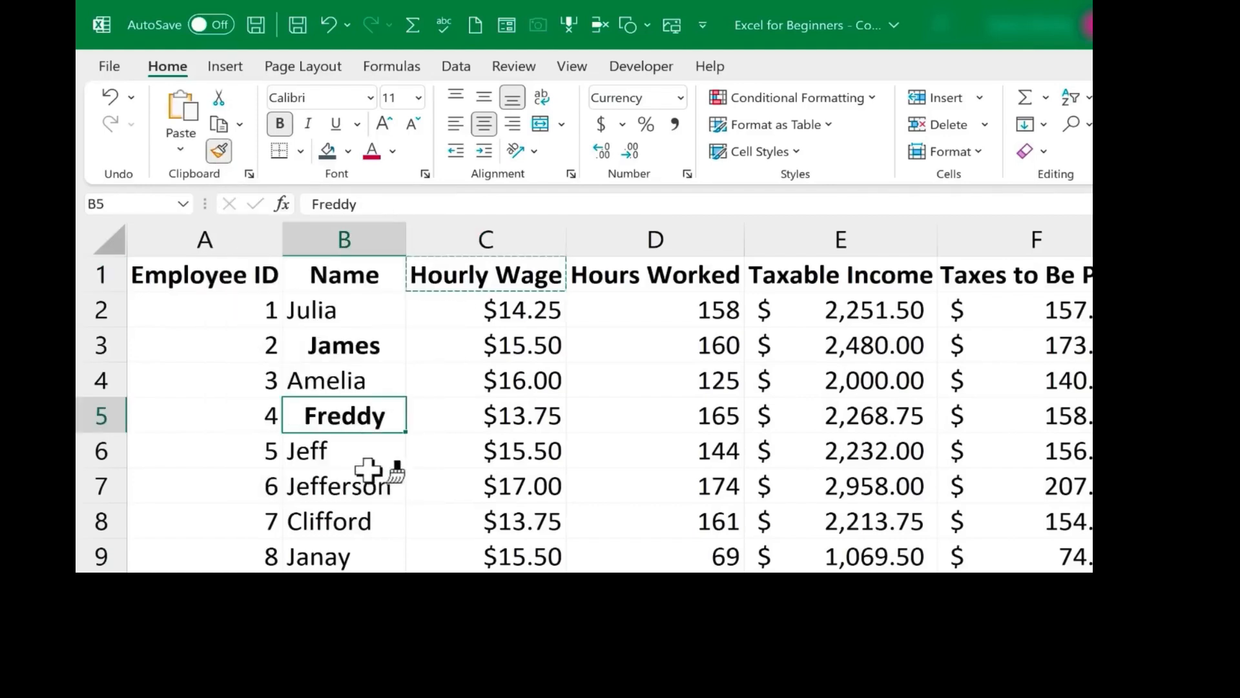
left_click(373, 513)
left_click(355, 487)
left_click(331, 374)
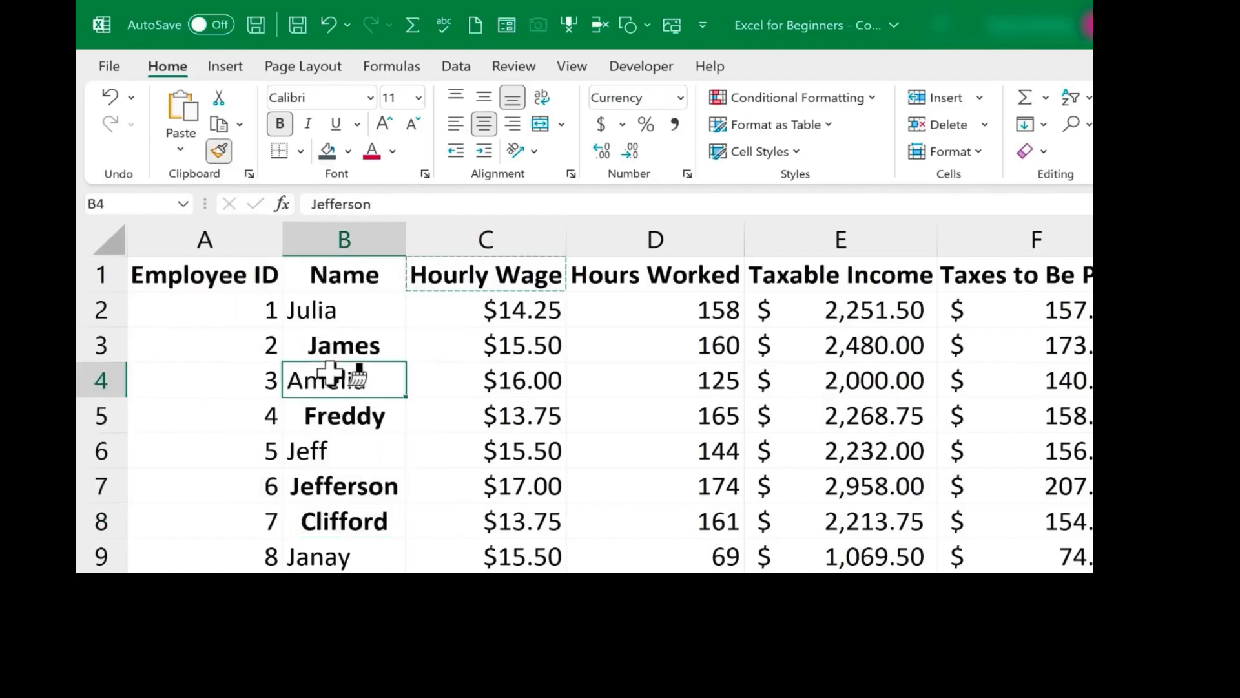
scroll(470, 307, "down", 3)
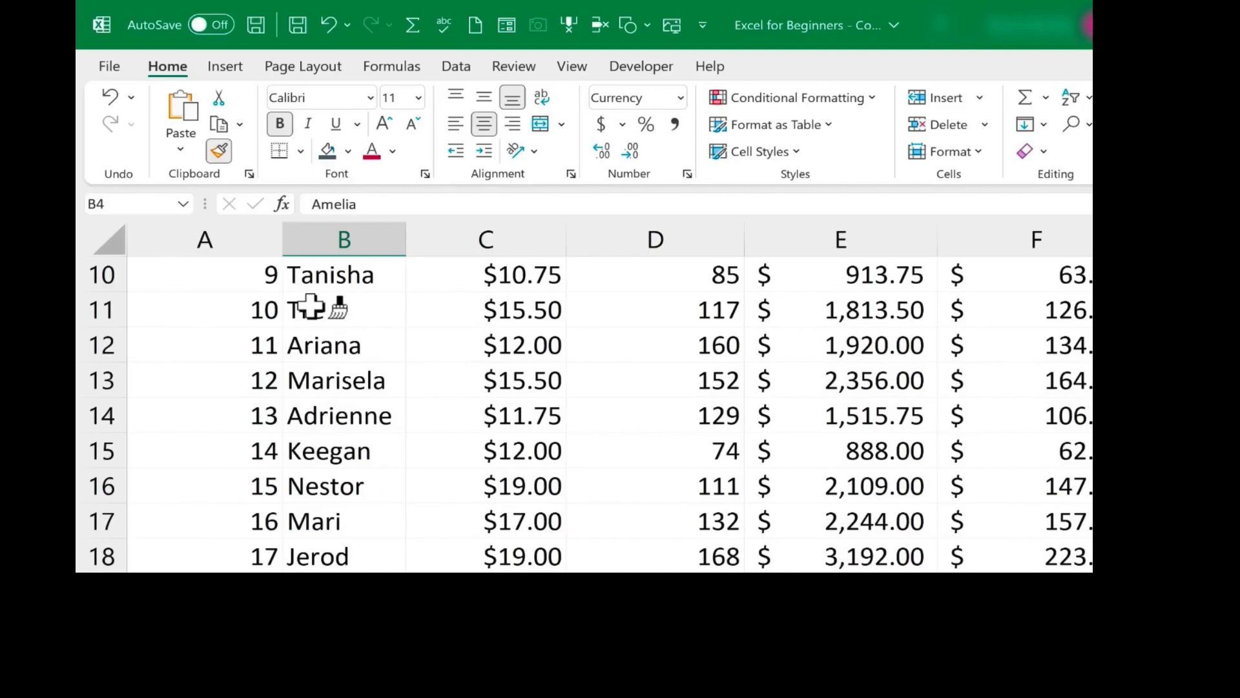
mouse_move(312, 305)
left_mouse_down()
mouse_move(352, 330)
mouse_move(346, 522)
mouse_move(359, 523)
mouse_move(344, 523)
left_mouse_up()
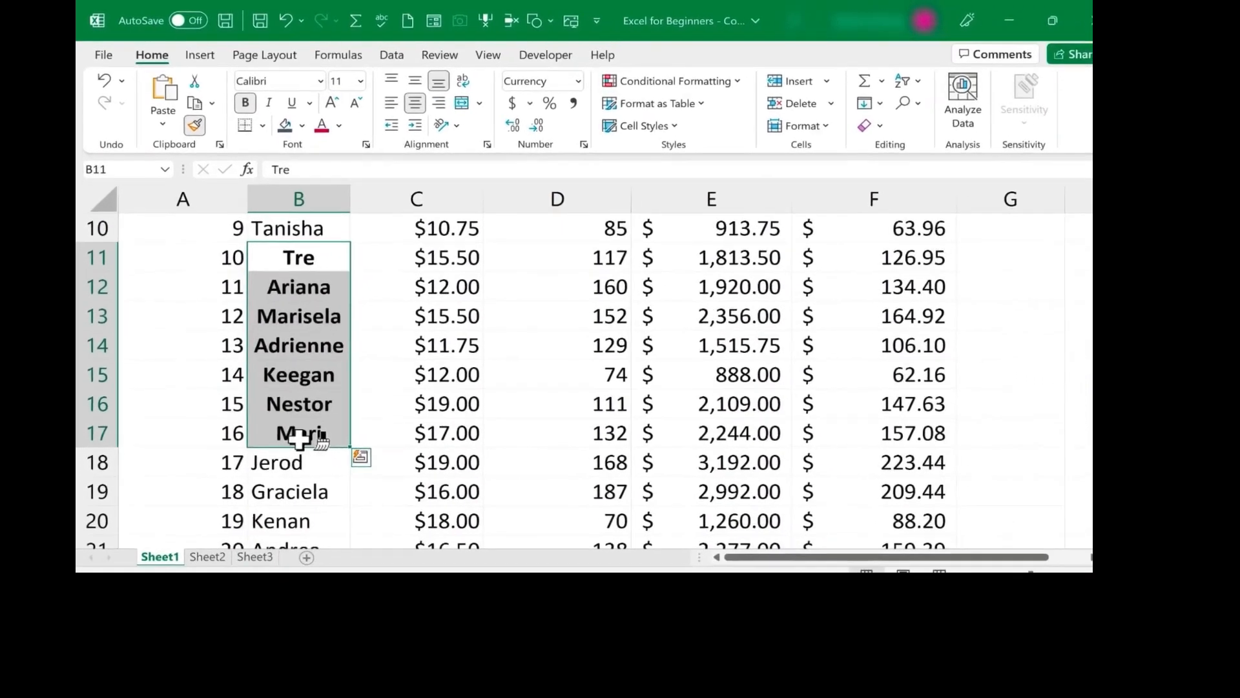
Undo all the Format Painter changes made to the employee names in column B
scroll(214, 509, "up", 3)
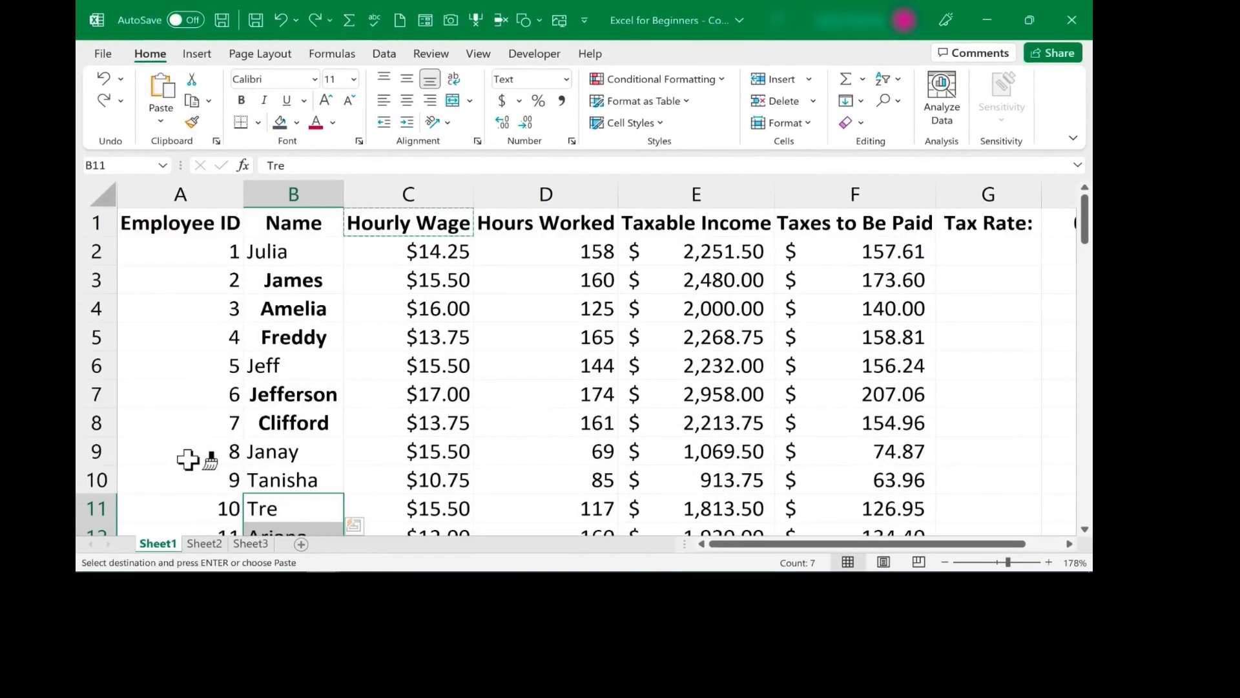
key("ctrl+z")
key("ctrl+z")
key("ctrl+z")
key("ctrl+z")
key("ctrl+z")
key("ctrl+z")
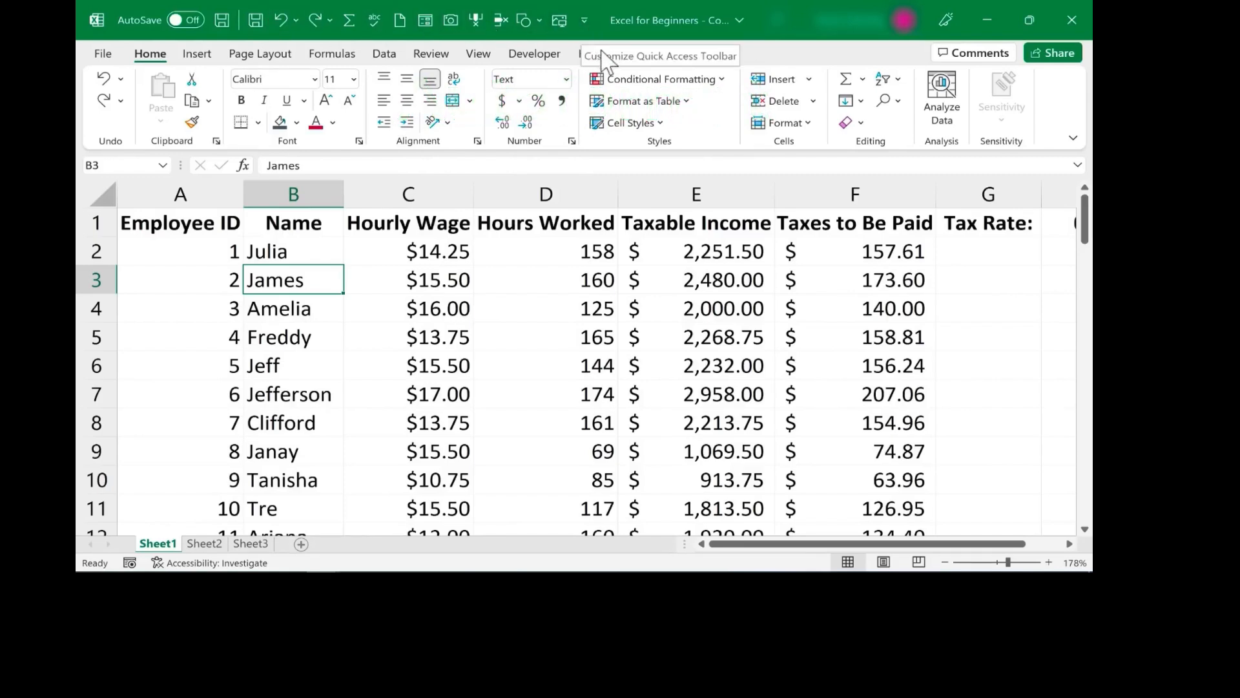
Add the AutoFormat command from the All Commands list to the Quick Access Toolbar
left_click(584, 20)
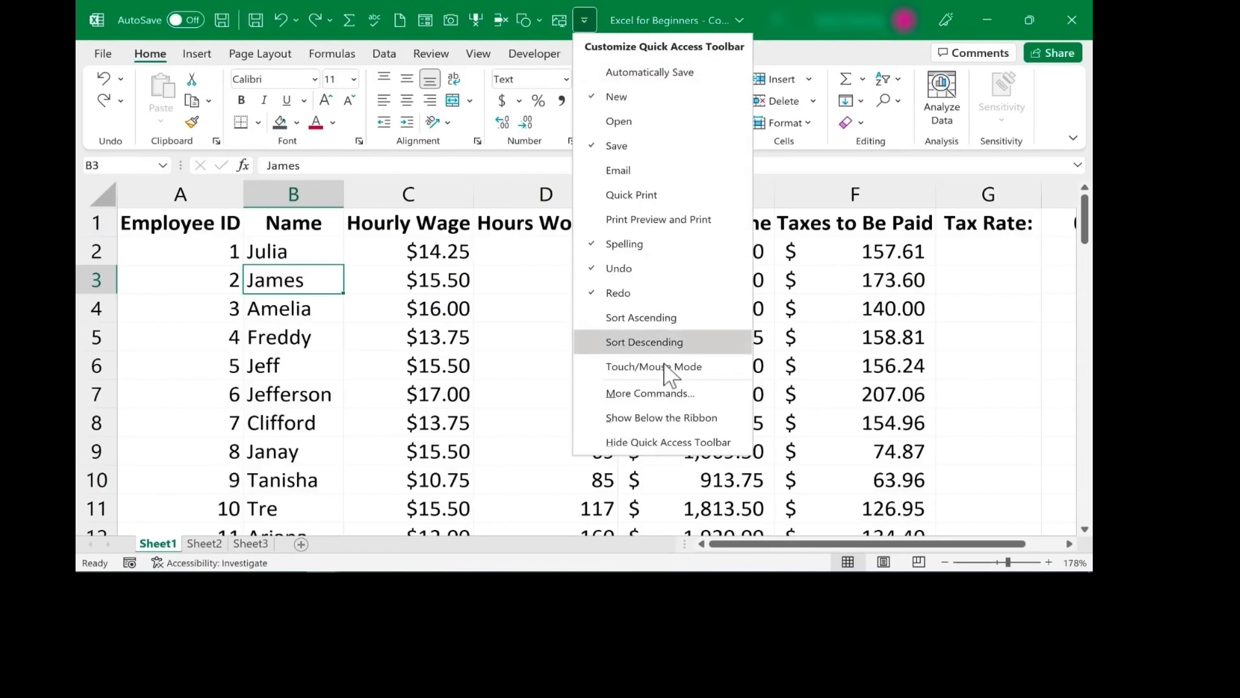
left_click(670, 399)
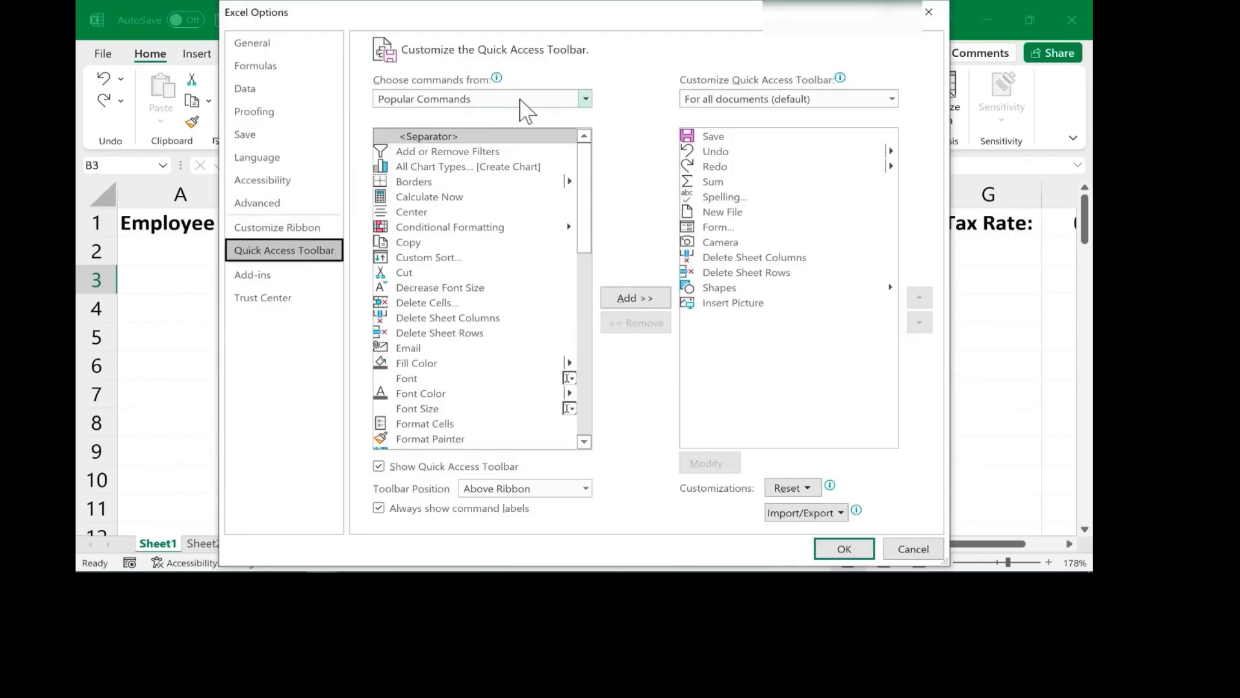
left_click(521, 102)
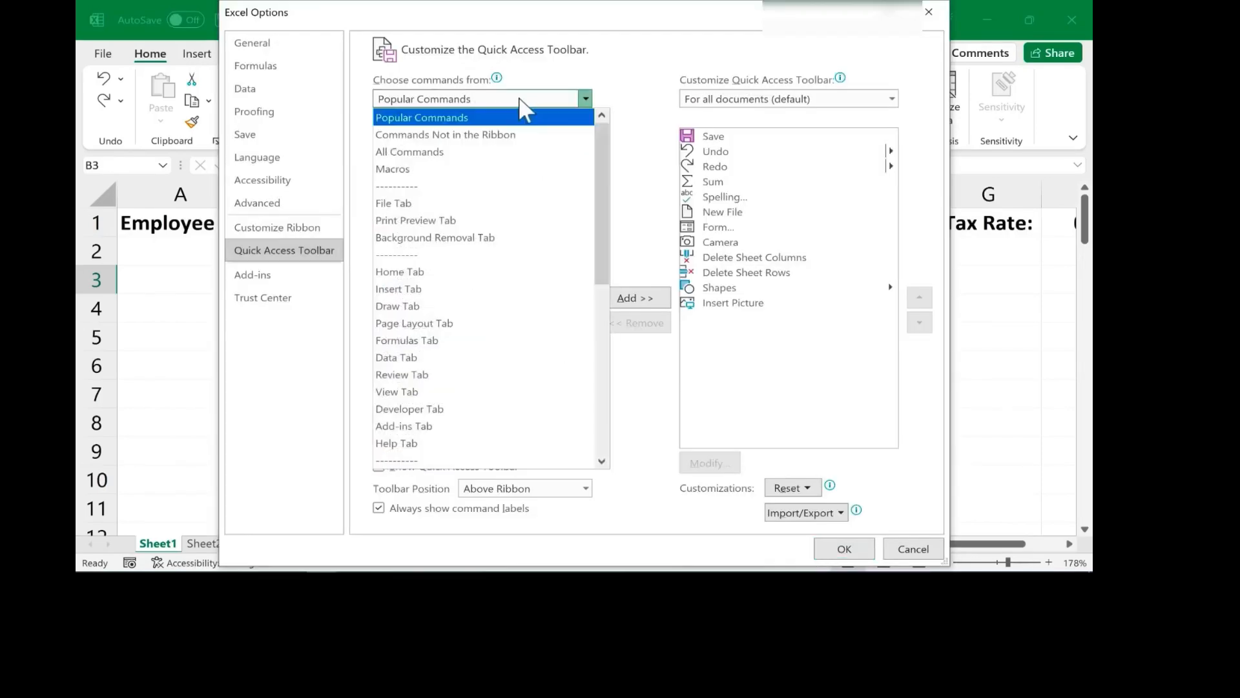
left_click(420, 153)
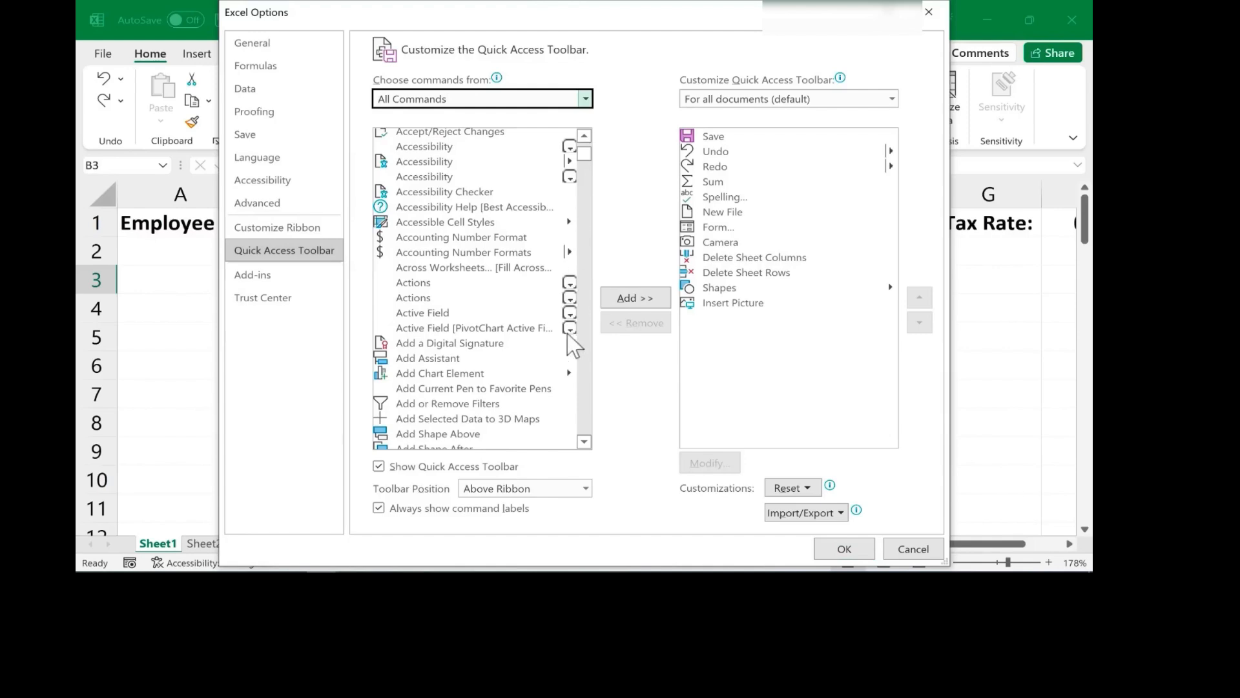
left_click_drag(584, 155, 584, 169)
left_click(426, 238)
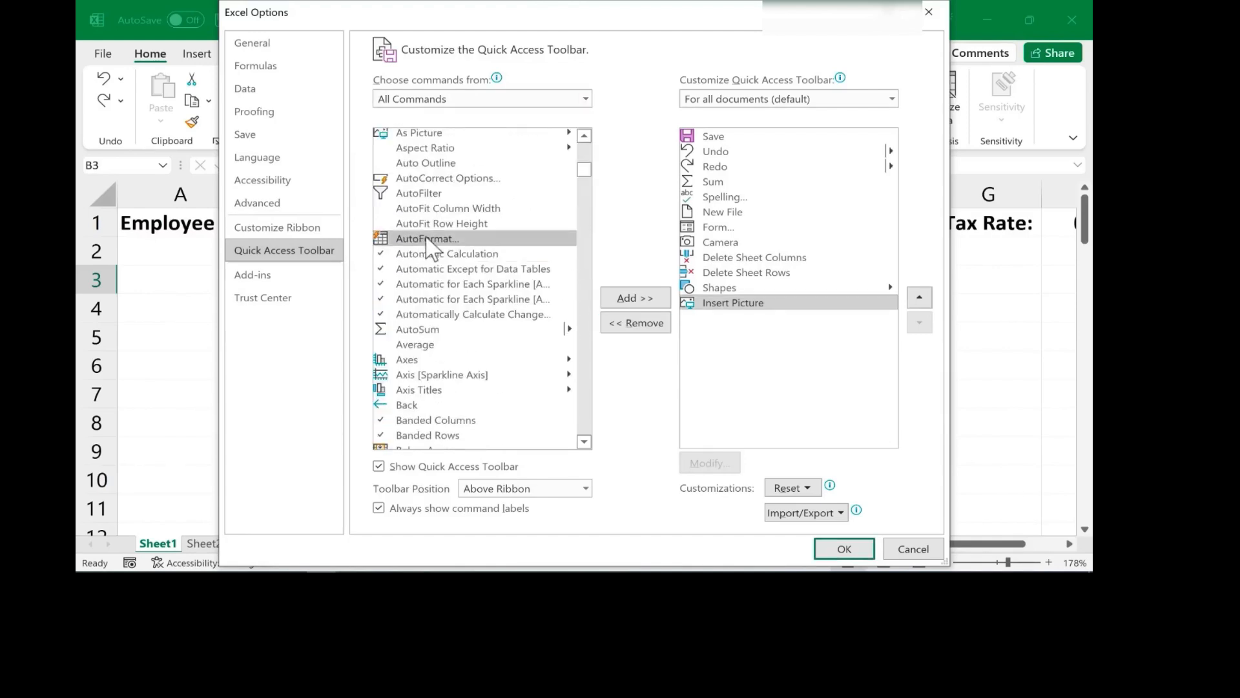
left_click(633, 298)
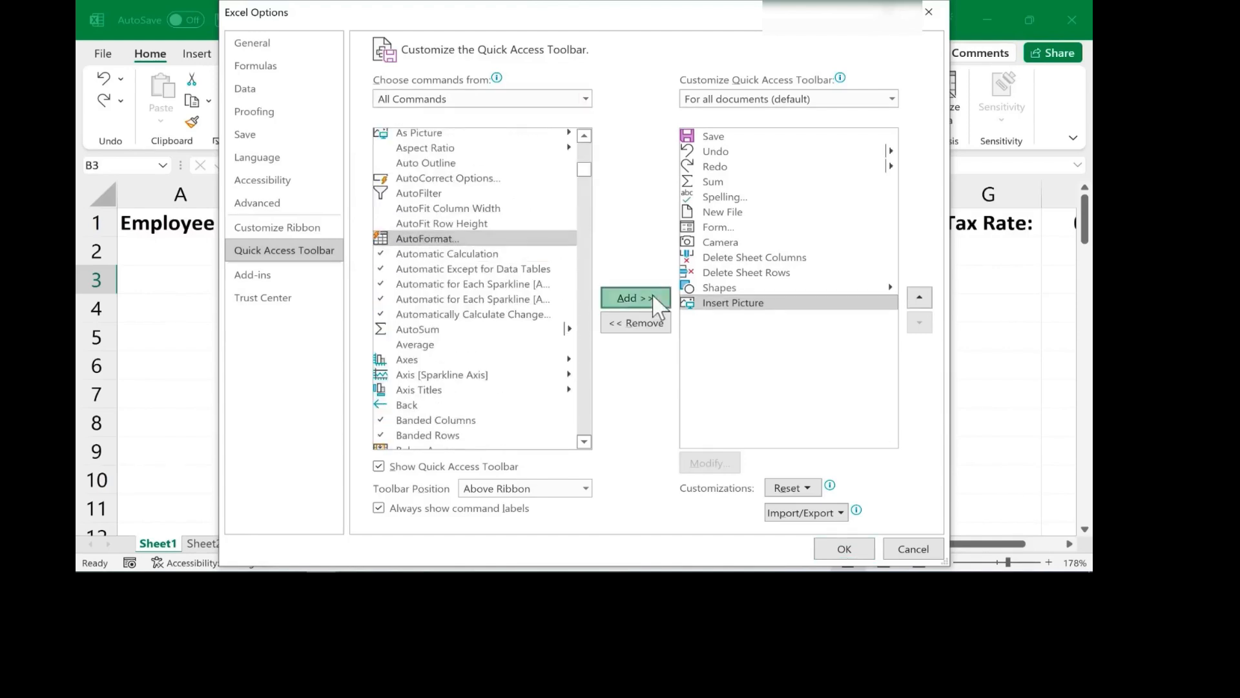
left_click(845, 549)
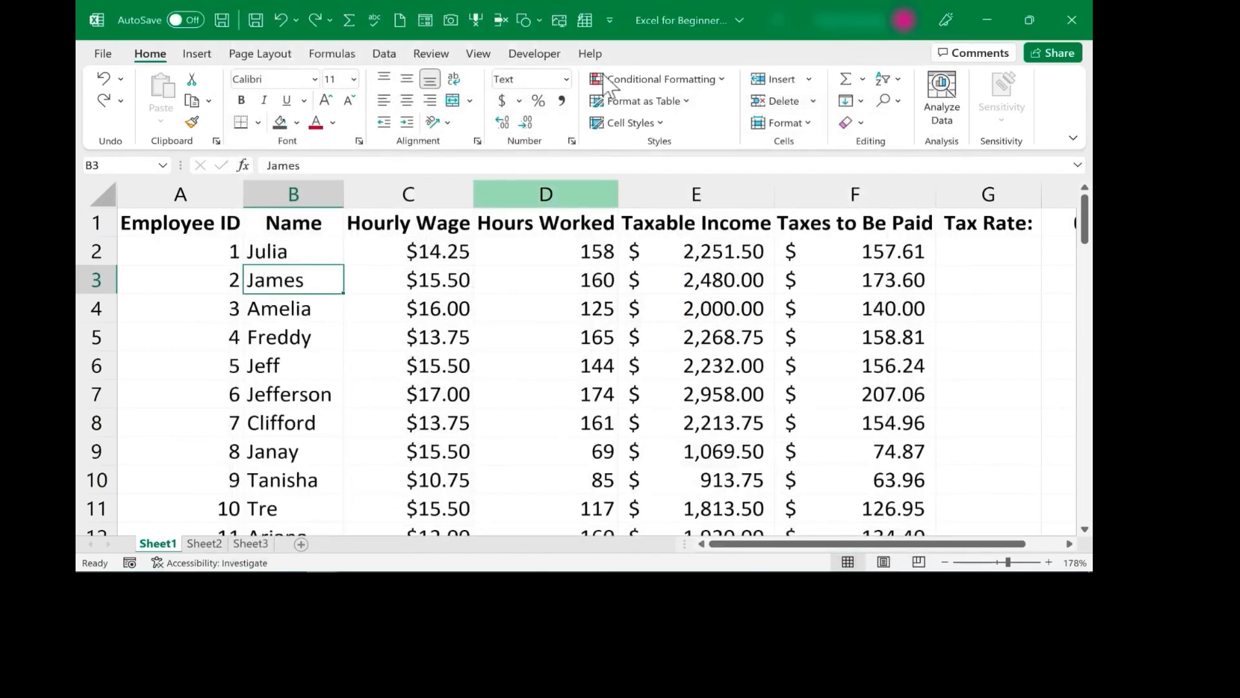
Apply the List 2 AutoFormat design to the payroll table
key("Down")
key("Down")
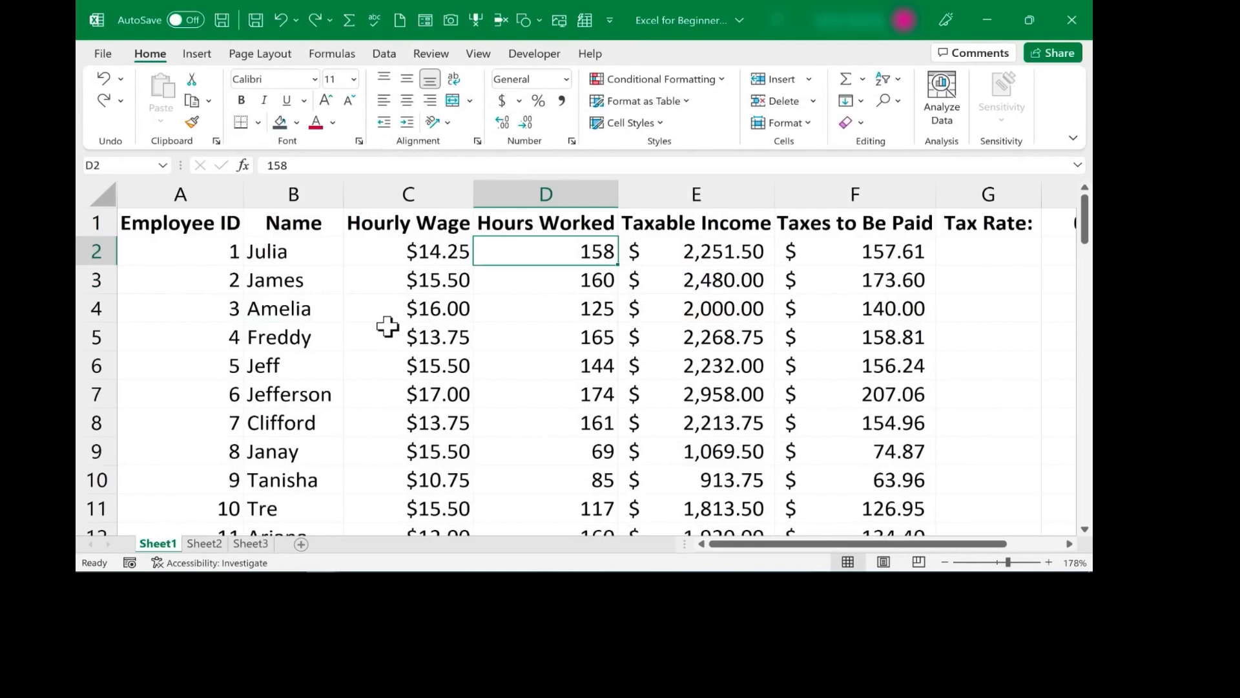
left_click(389, 327)
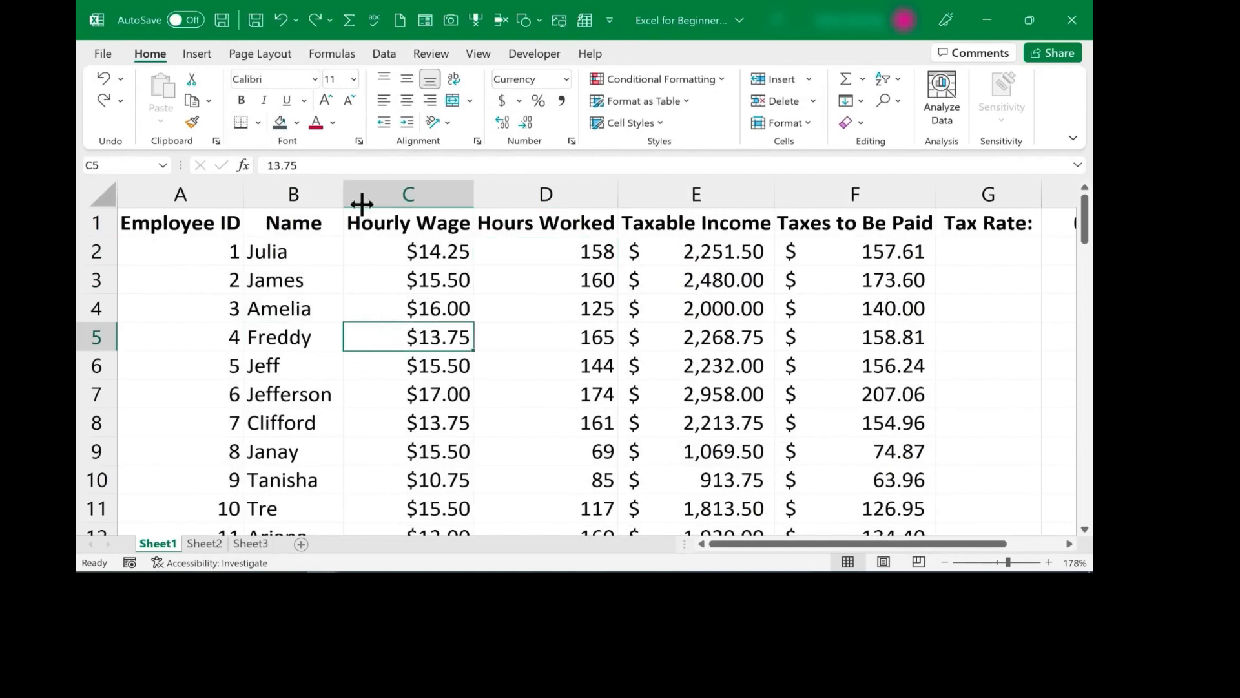
left_click(586, 19)
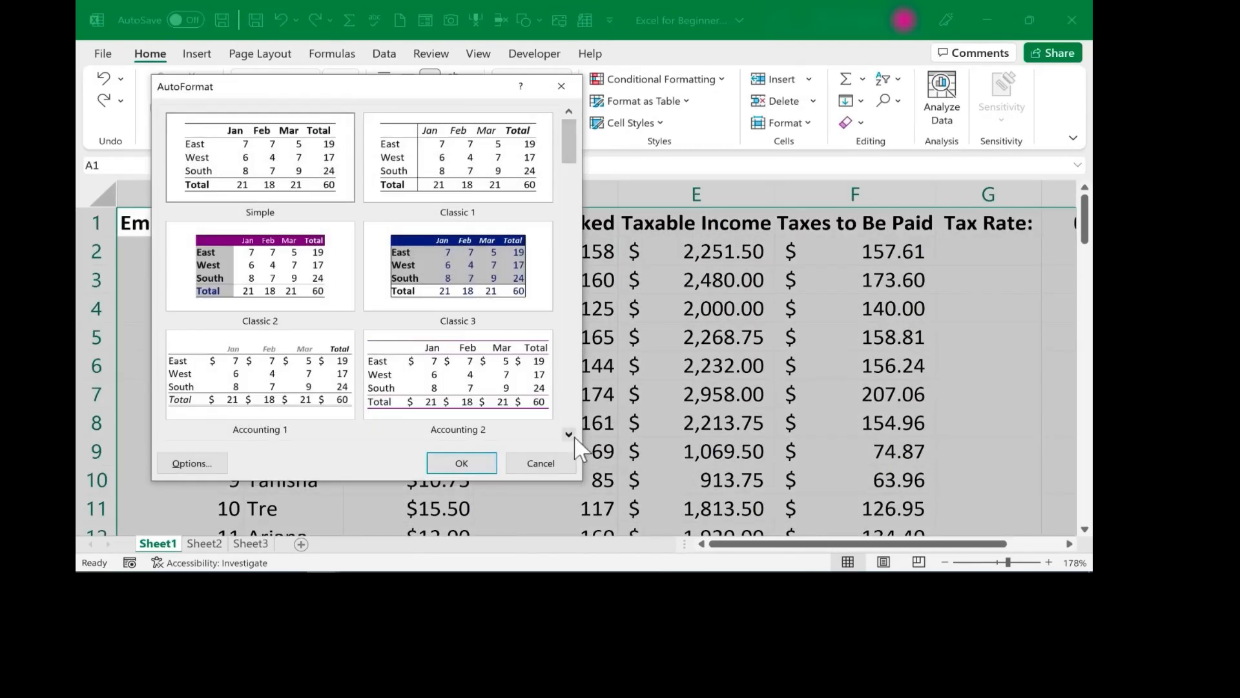
scroll(574, 438, "down", 5)
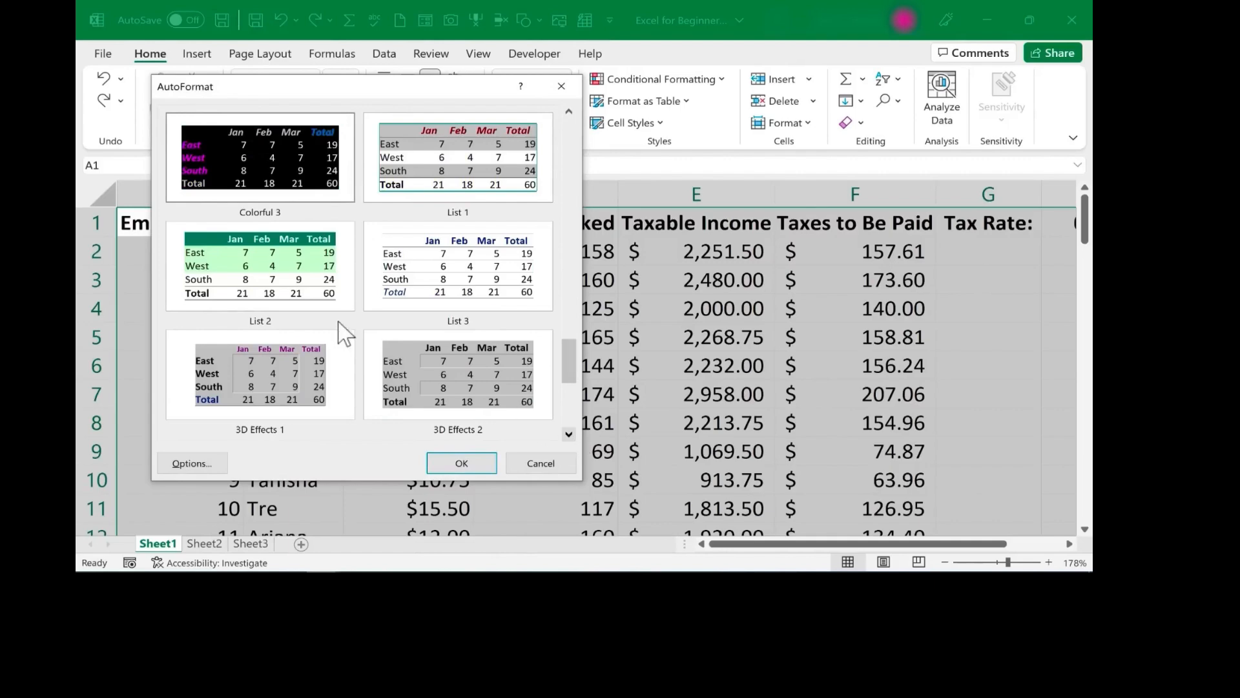
left_click(278, 304)
left_click(461, 462)
left_click(521, 337)
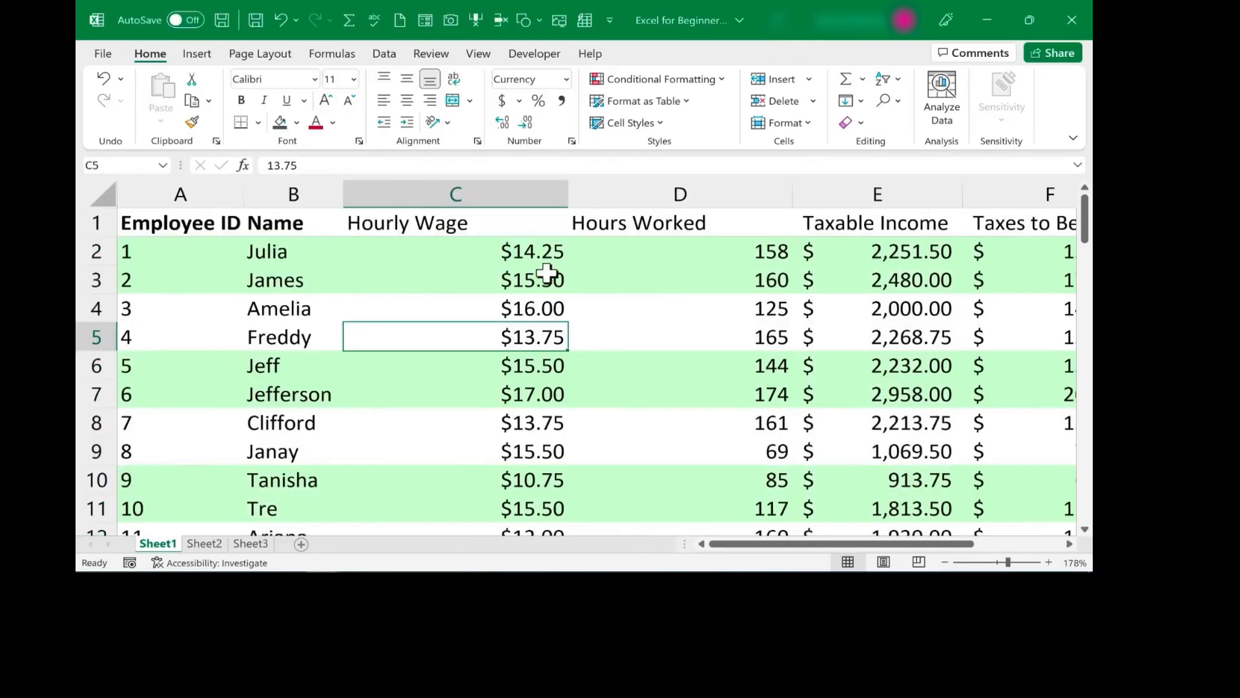
Look over the List 2 formatting further down the table and undo the AutoFormat
scroll(549, 271, "down", 2)
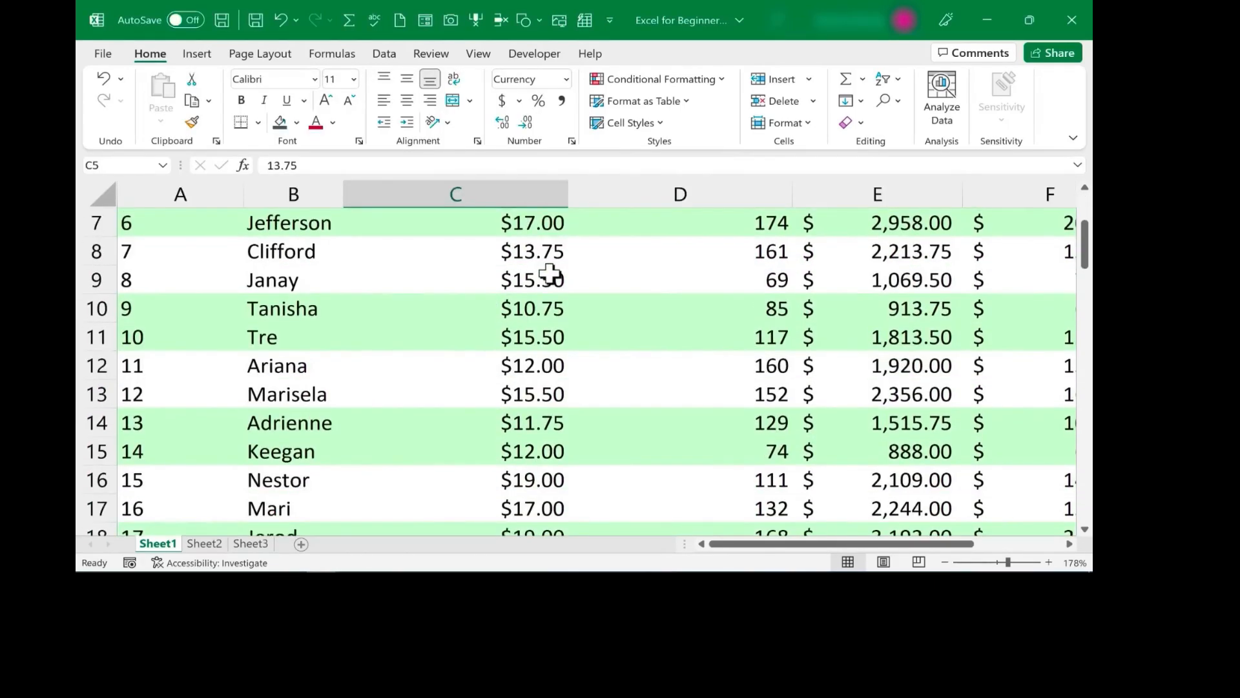
scroll(549, 271, "up", 2)
left_click(282, 21)
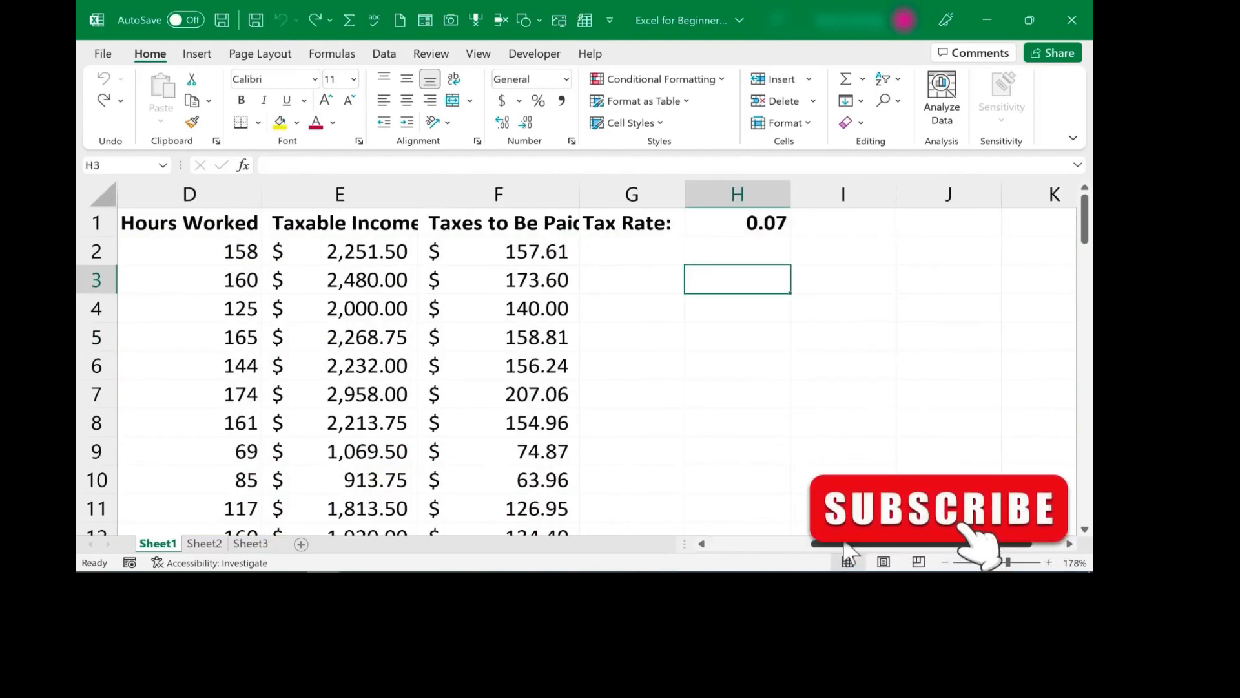
Insert a default chart of the payroll table in columns A to F and enlarge it to span about C2 to O24
left_click_drag(842, 546, 710, 540)
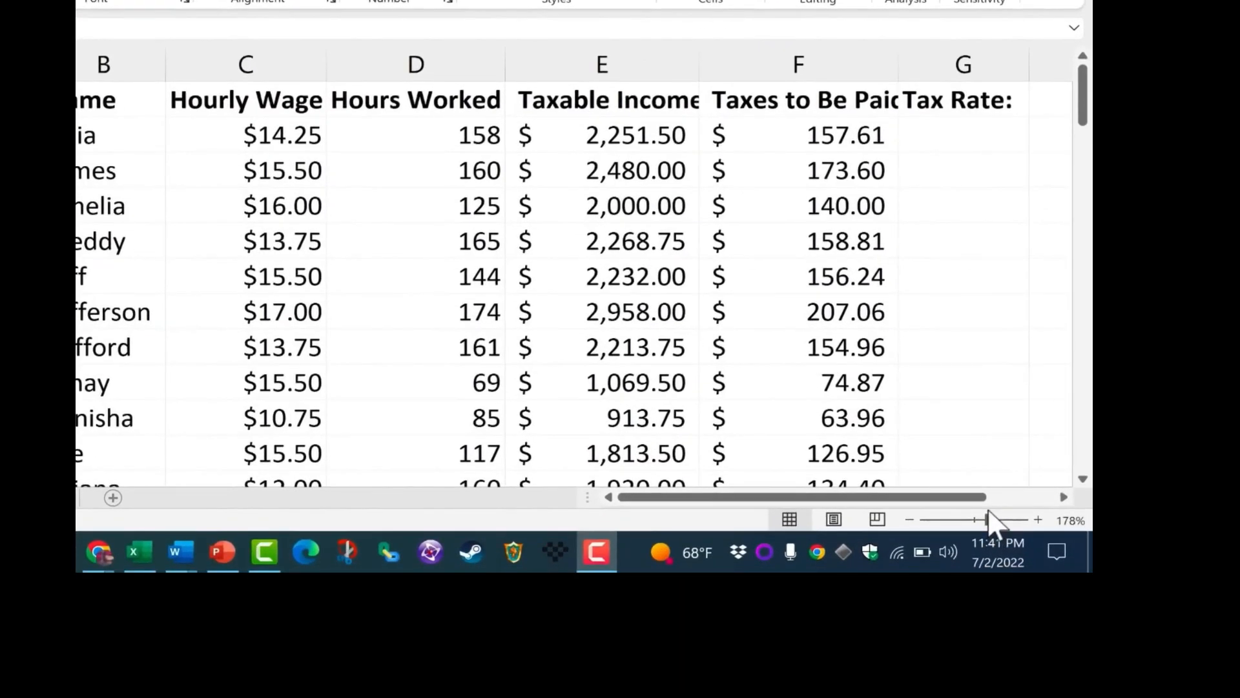
left_click(987, 524)
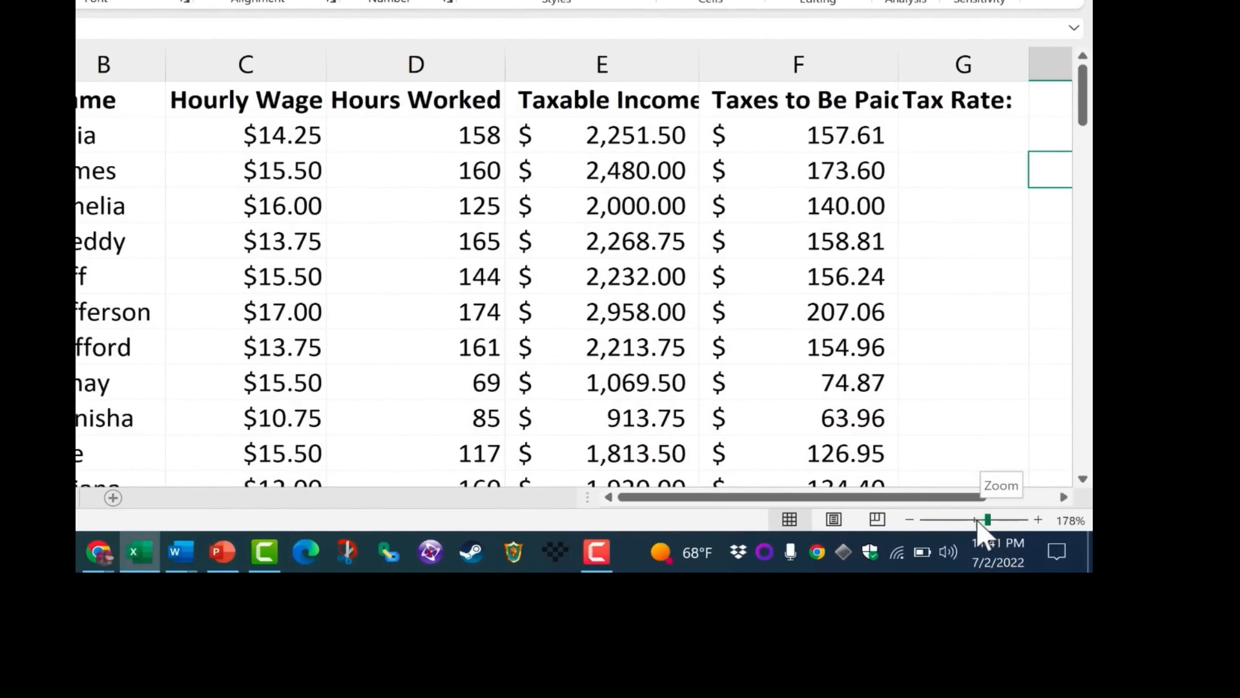
left_click_drag(989, 519, 967, 519)
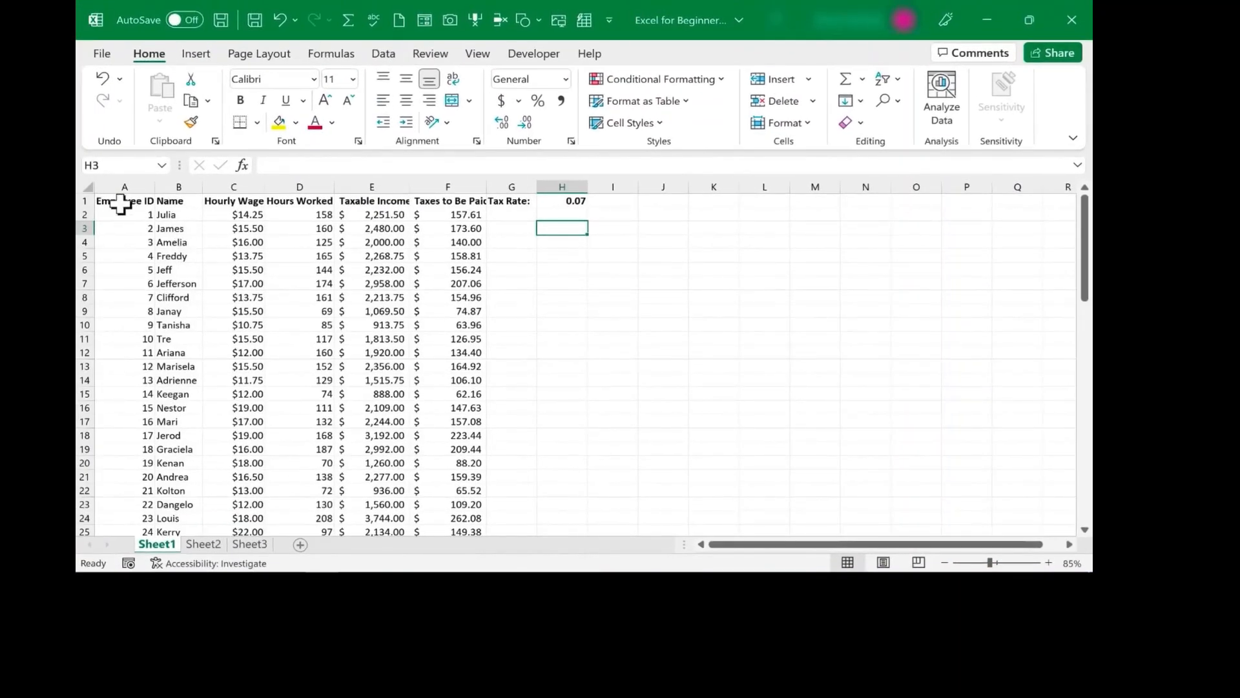
left_click_drag(106, 200, 420, 433)
key("alt+F1")
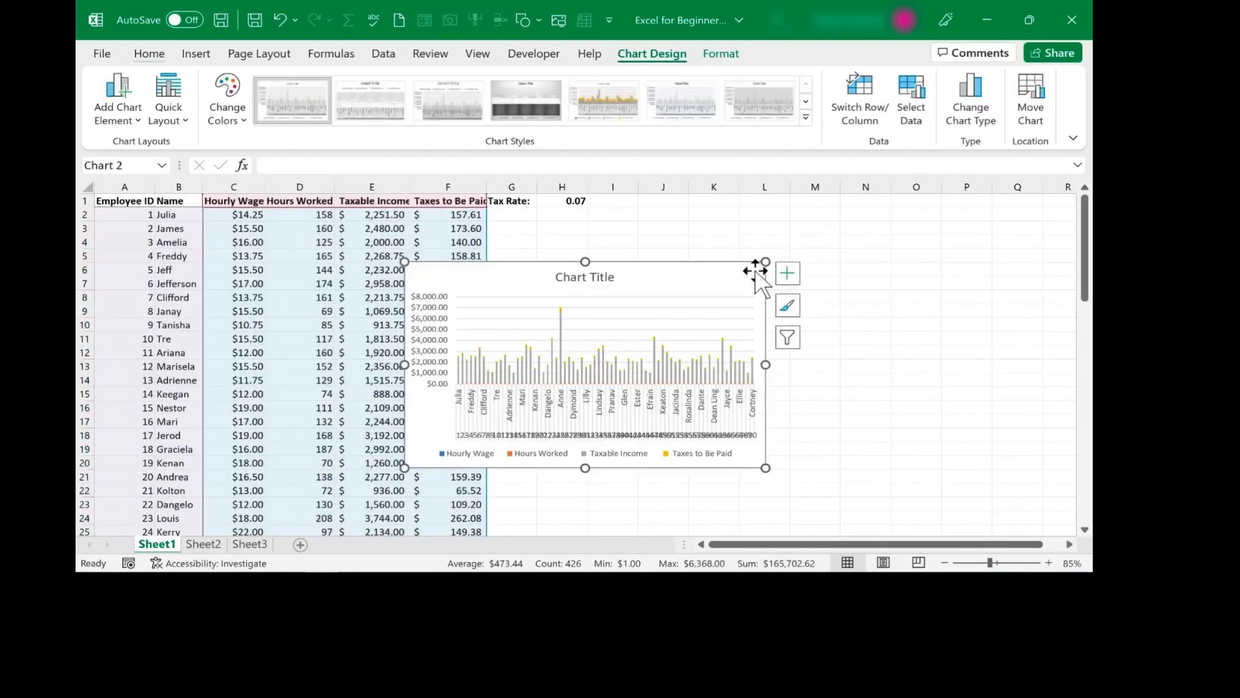
left_click_drag(766, 262, 920, 210)
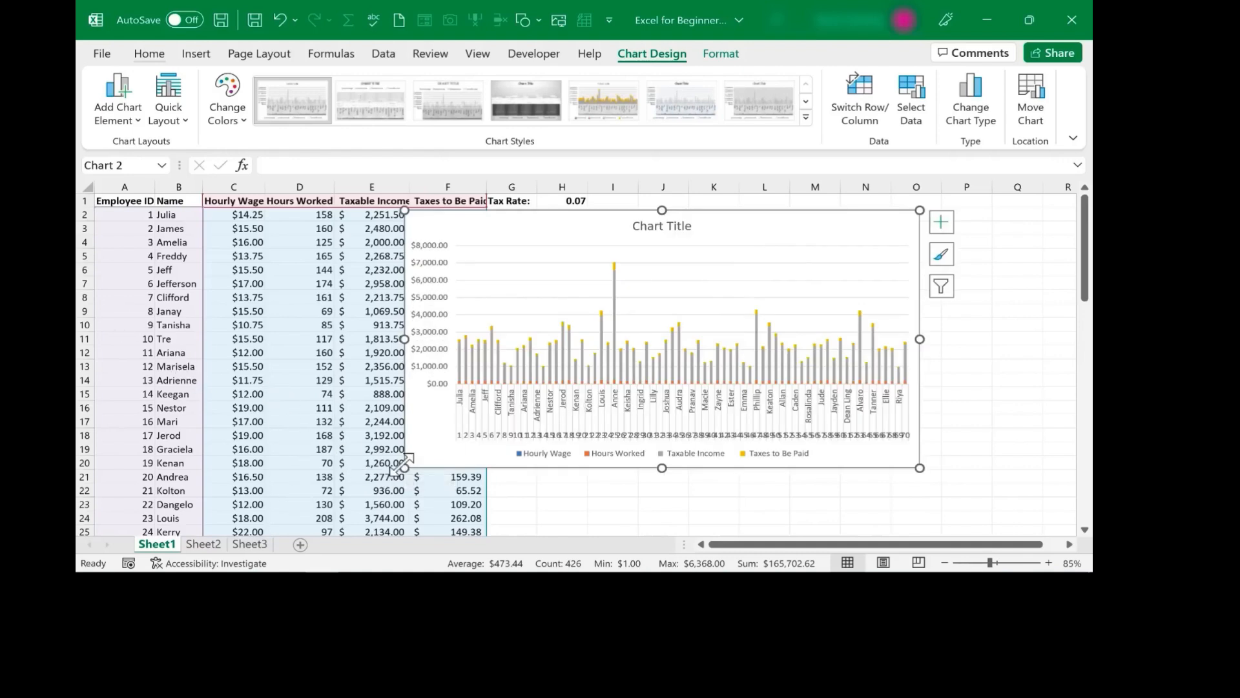
left_click_drag(404, 468, 249, 519)
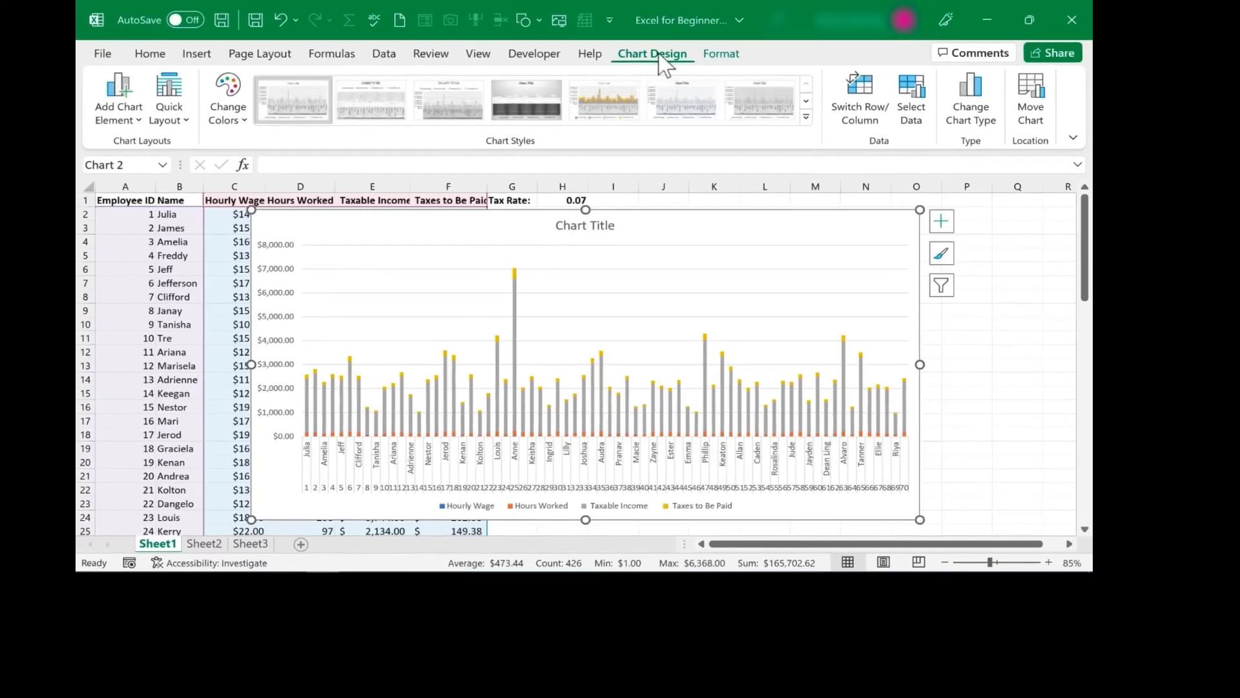
Change the chart type from Stacked Column to Clustered Column
left_click(976, 117)
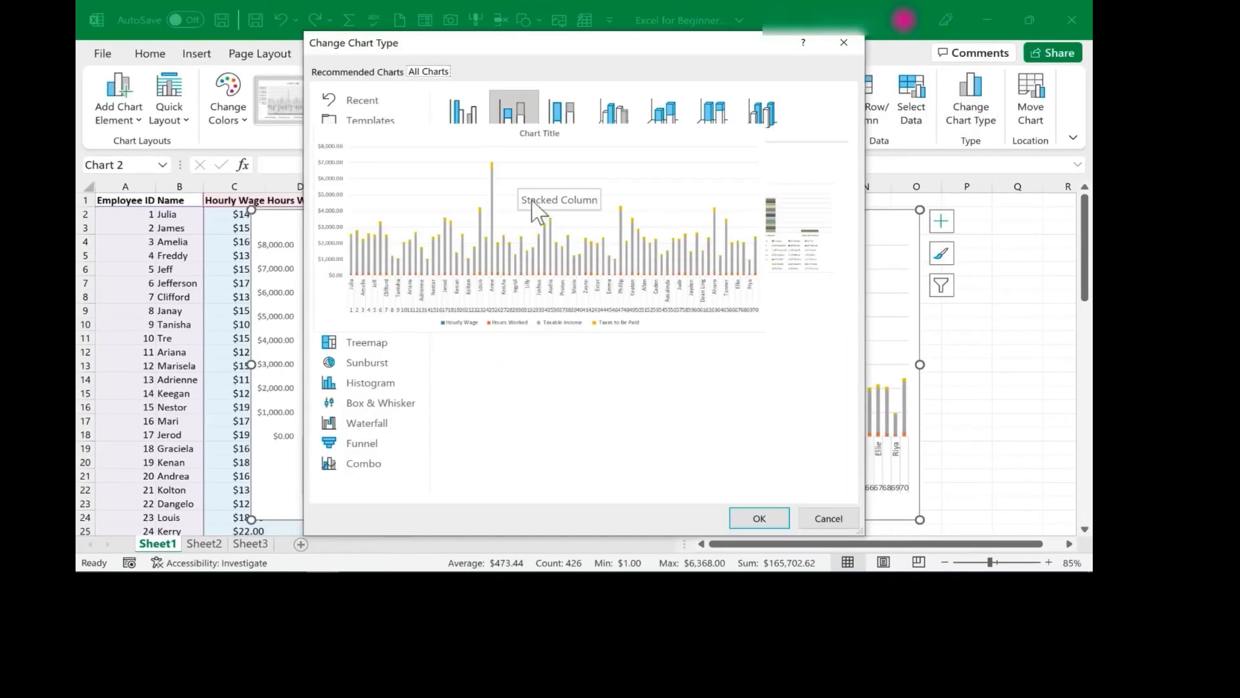
left_click(524, 129)
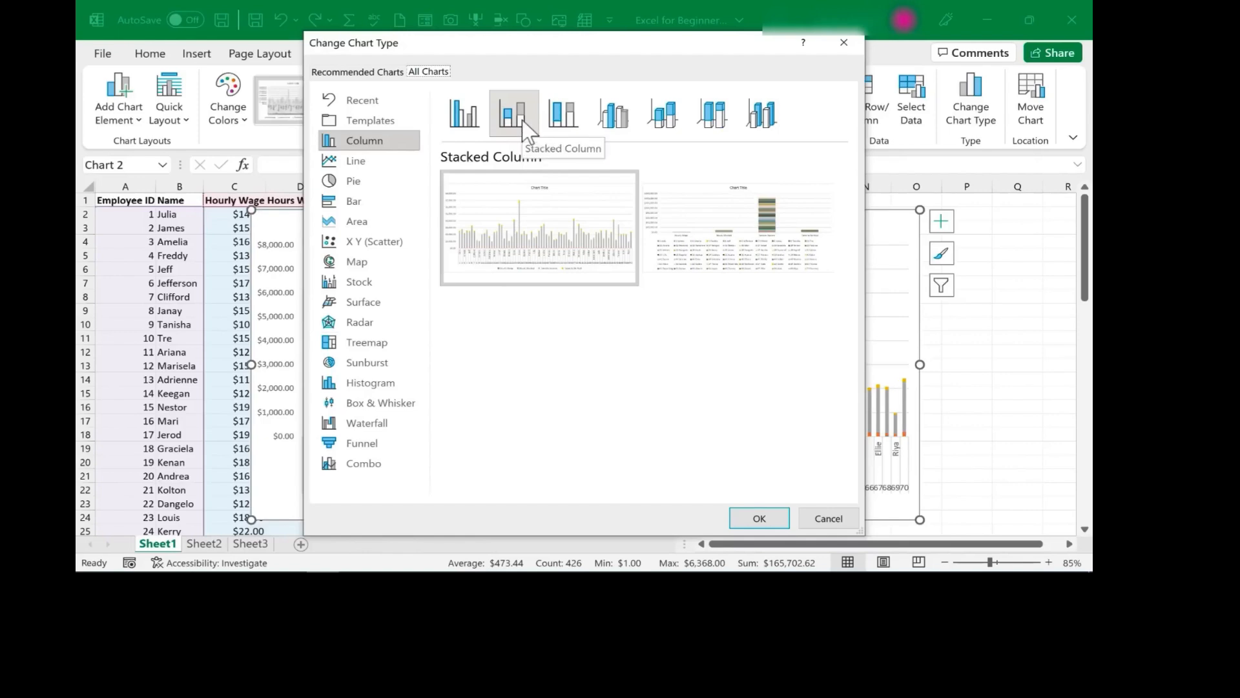
left_click(466, 122)
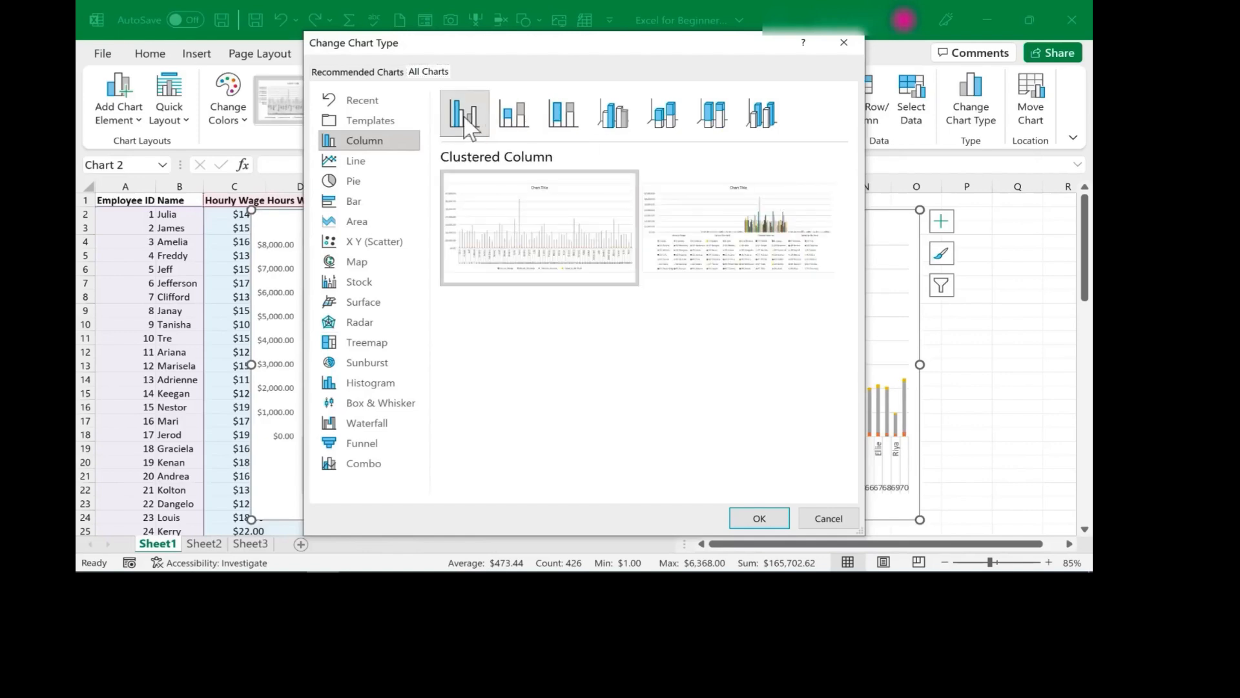
left_click(759, 518)
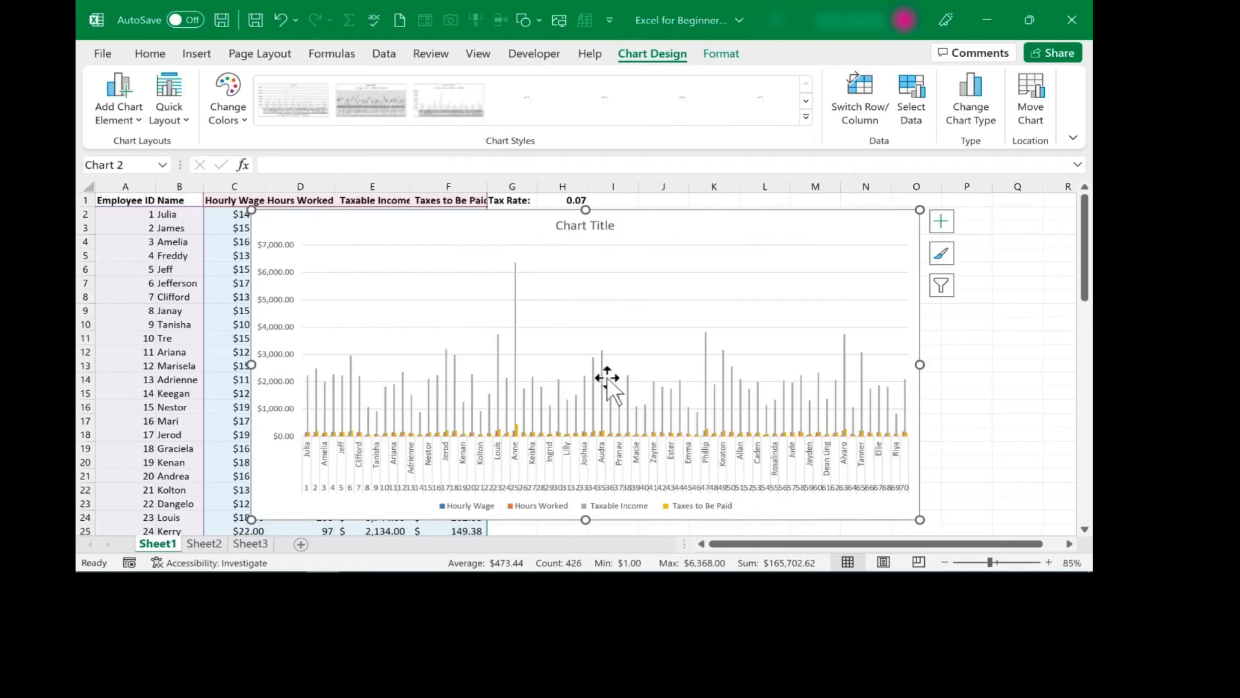
Change the payroll chart to the basic Pie type
left_click(601, 381)
left_click(722, 56)
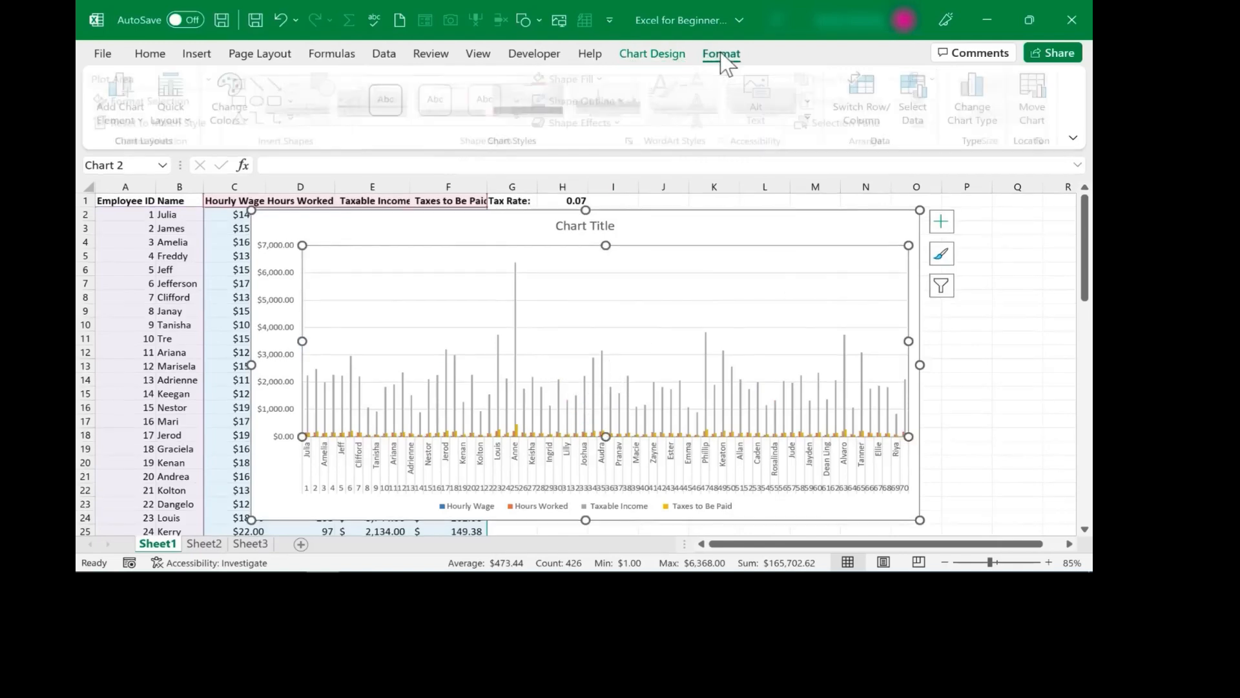
left_click(675, 61)
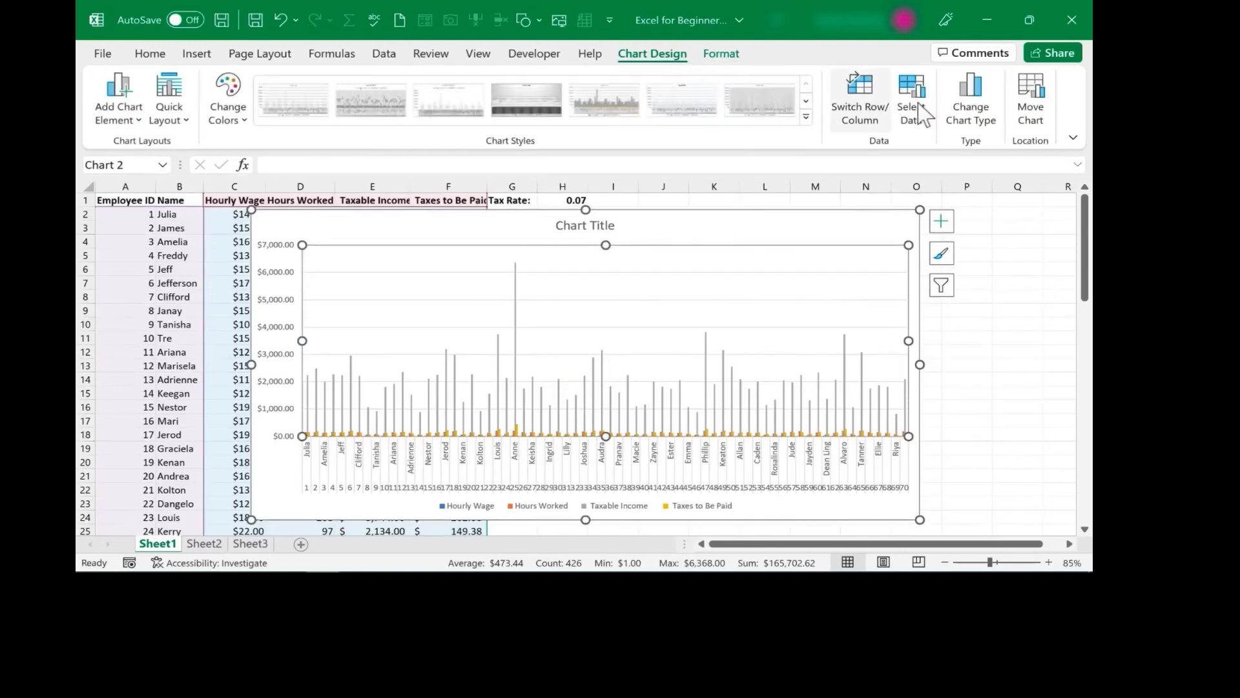
left_click(962, 120)
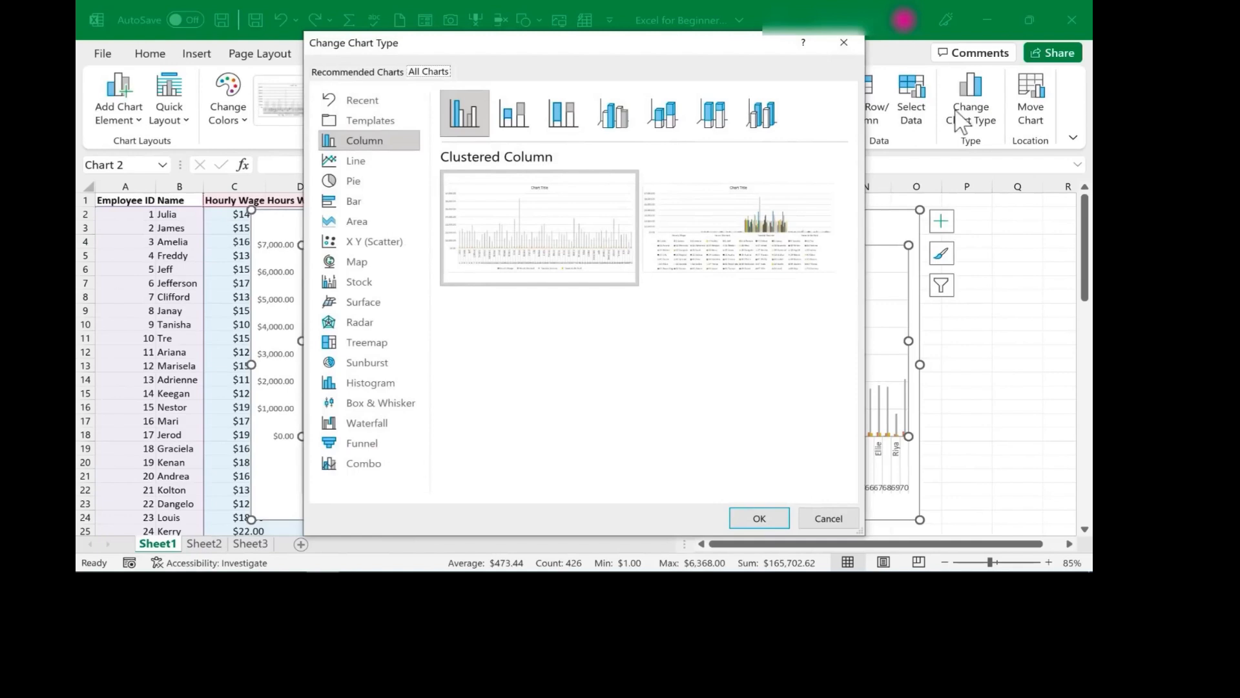
left_click(354, 201)
left_click(350, 186)
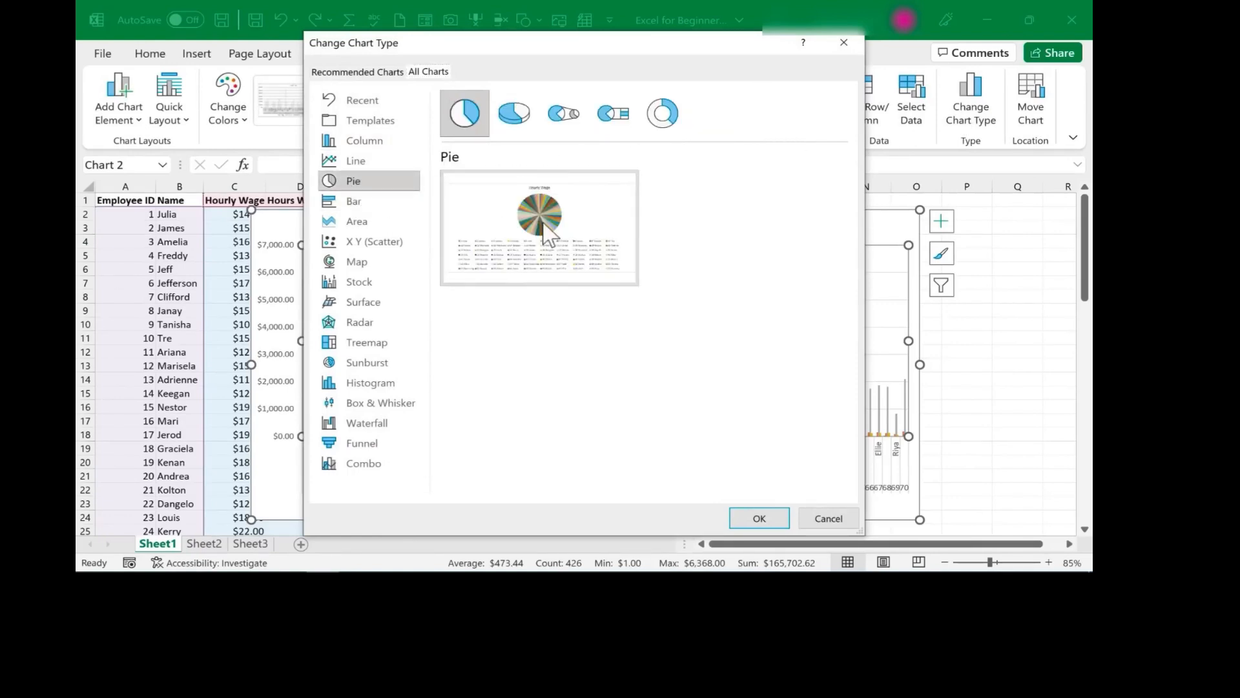
key("Return")
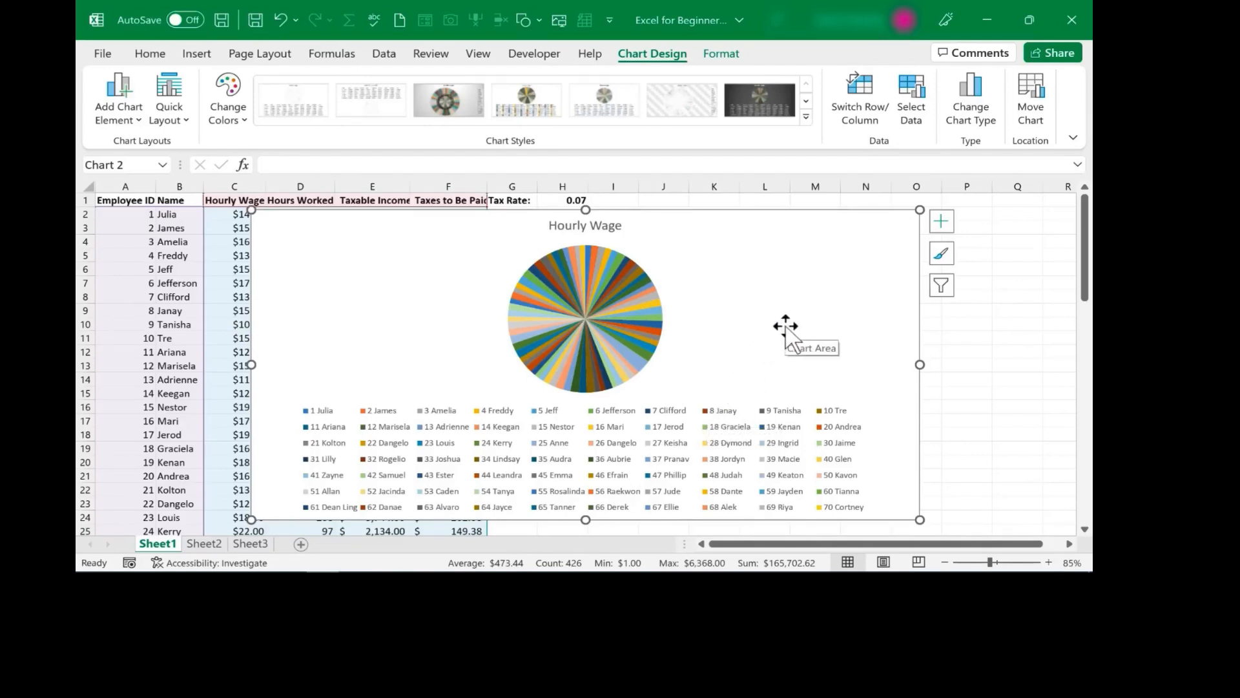
left_click(866, 244)
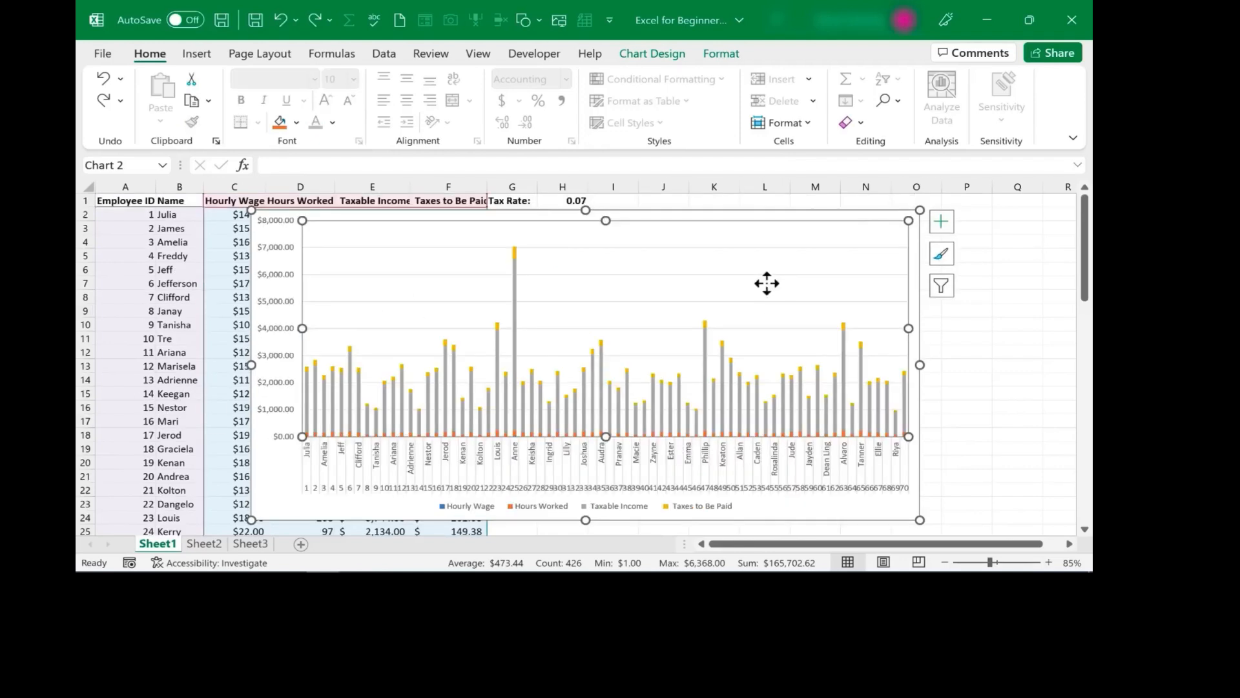
Add a title above the payroll chart reading "Summary Chart"
left_click(659, 54)
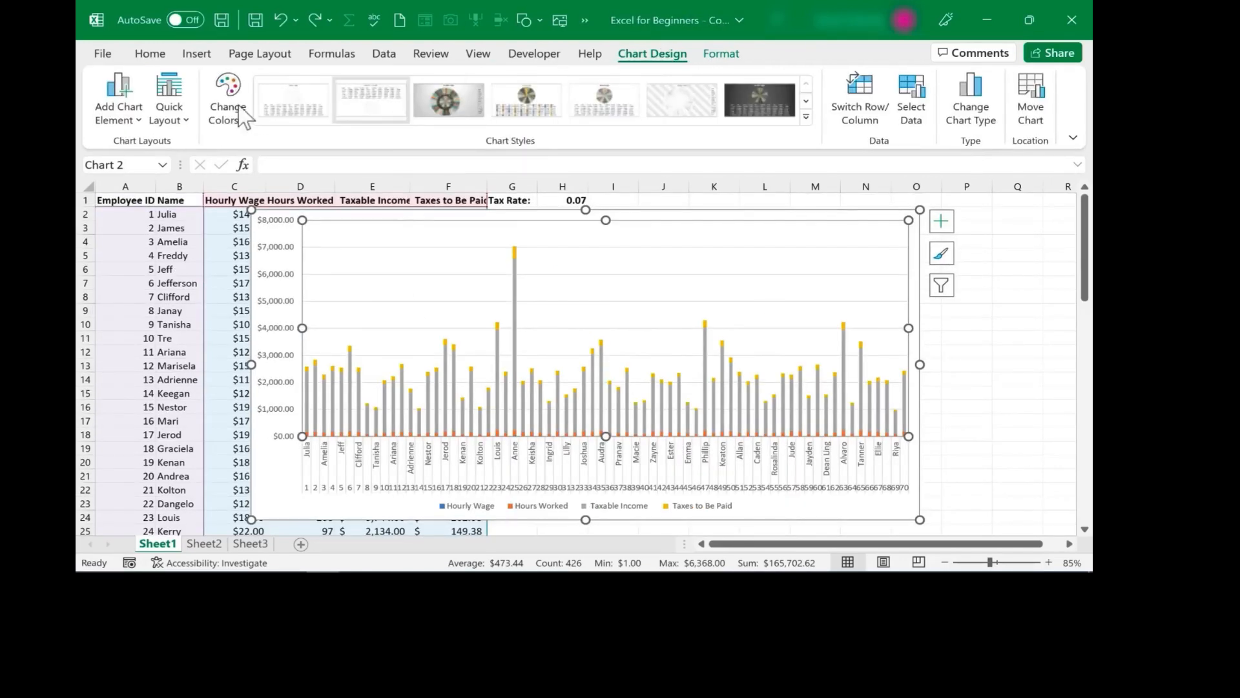
left_click(125, 122)
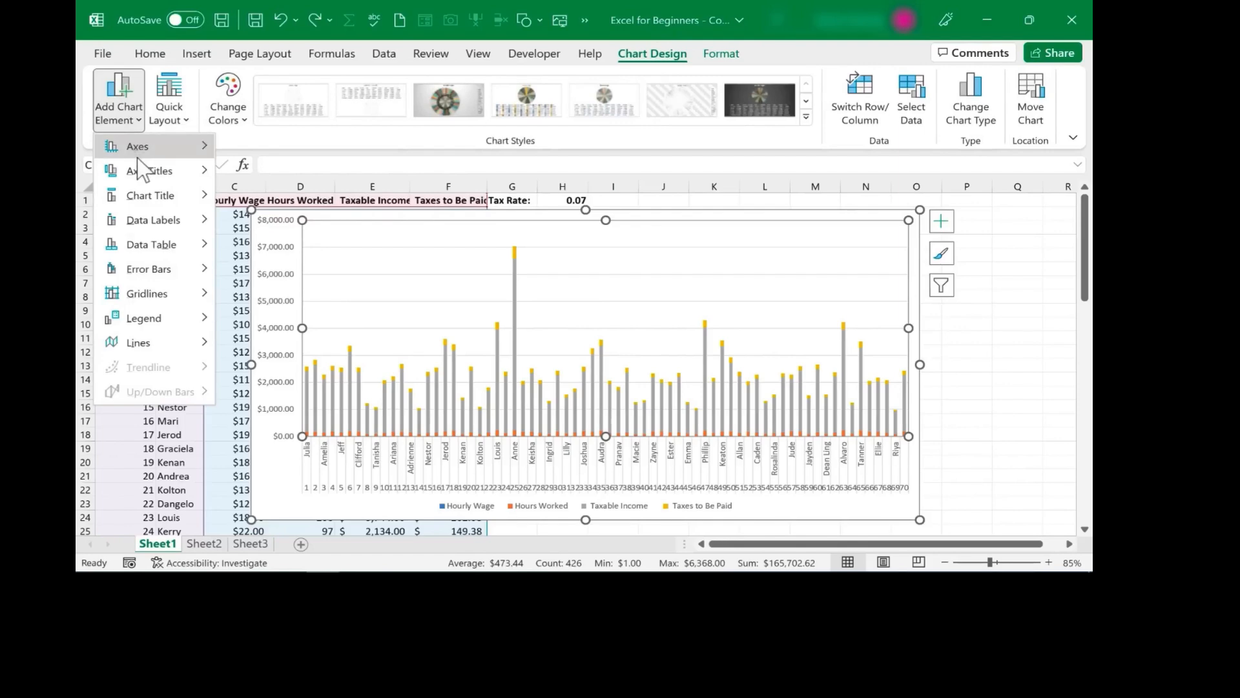
mouse_move(144, 206)
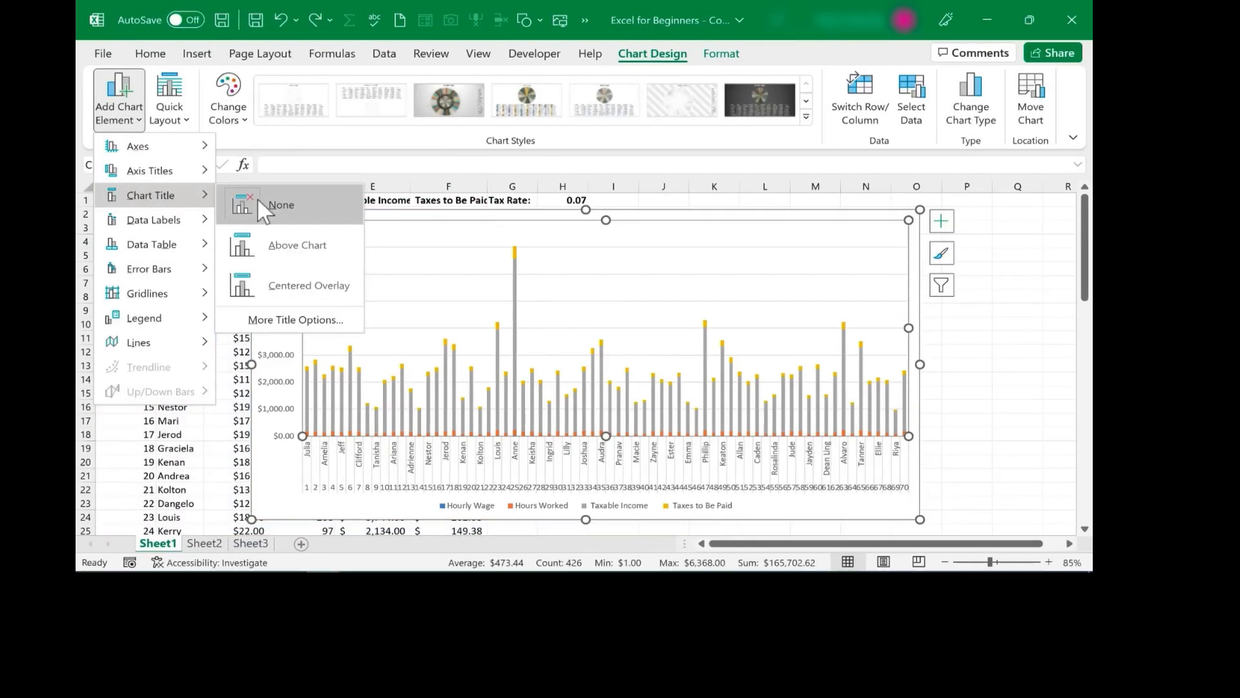
left_click(300, 254)
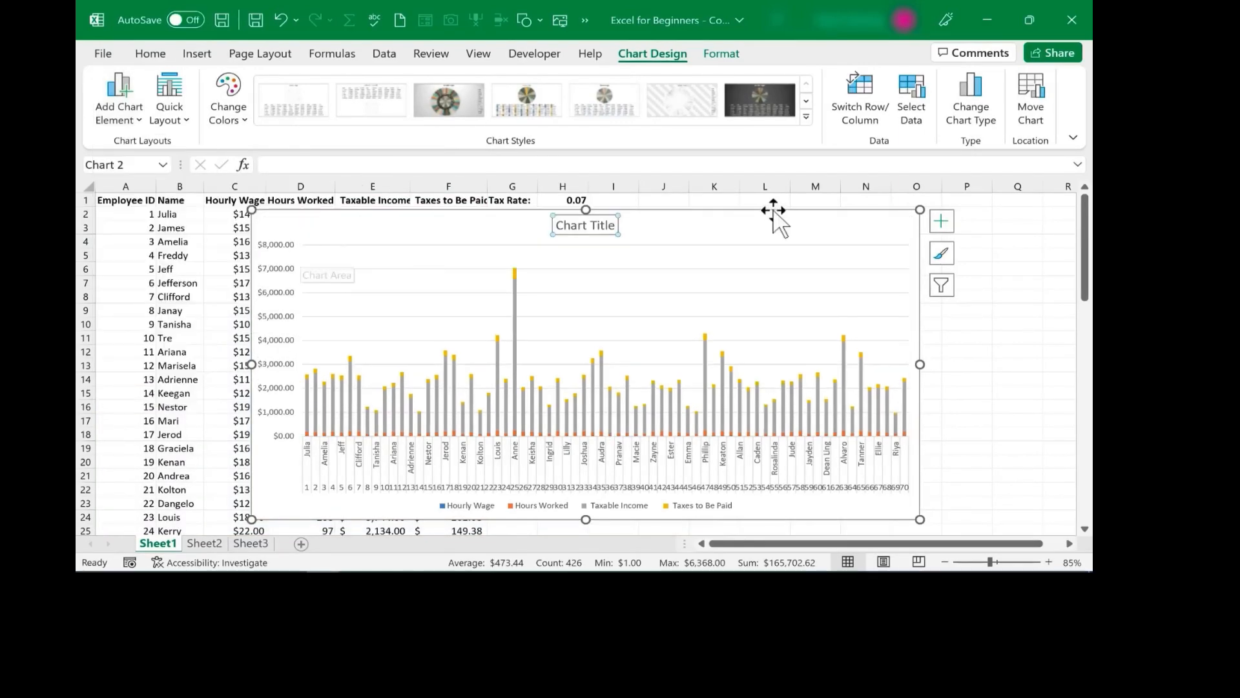
triple_click(580, 222)
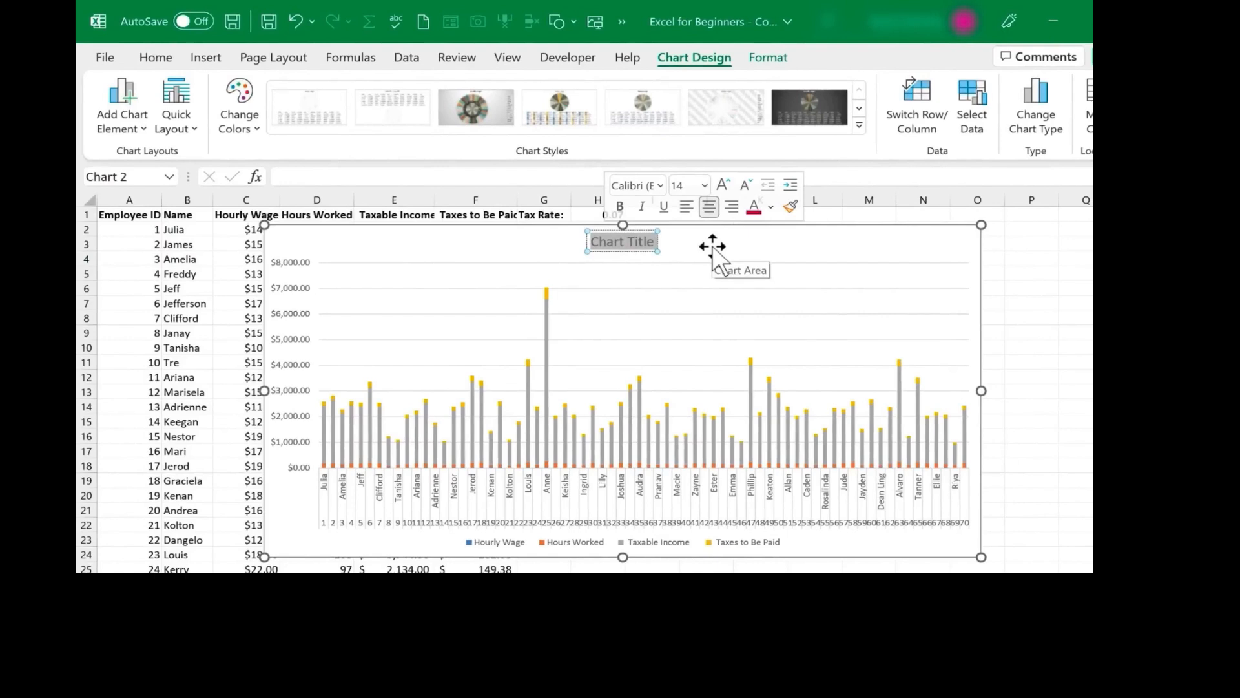
type("Summary")
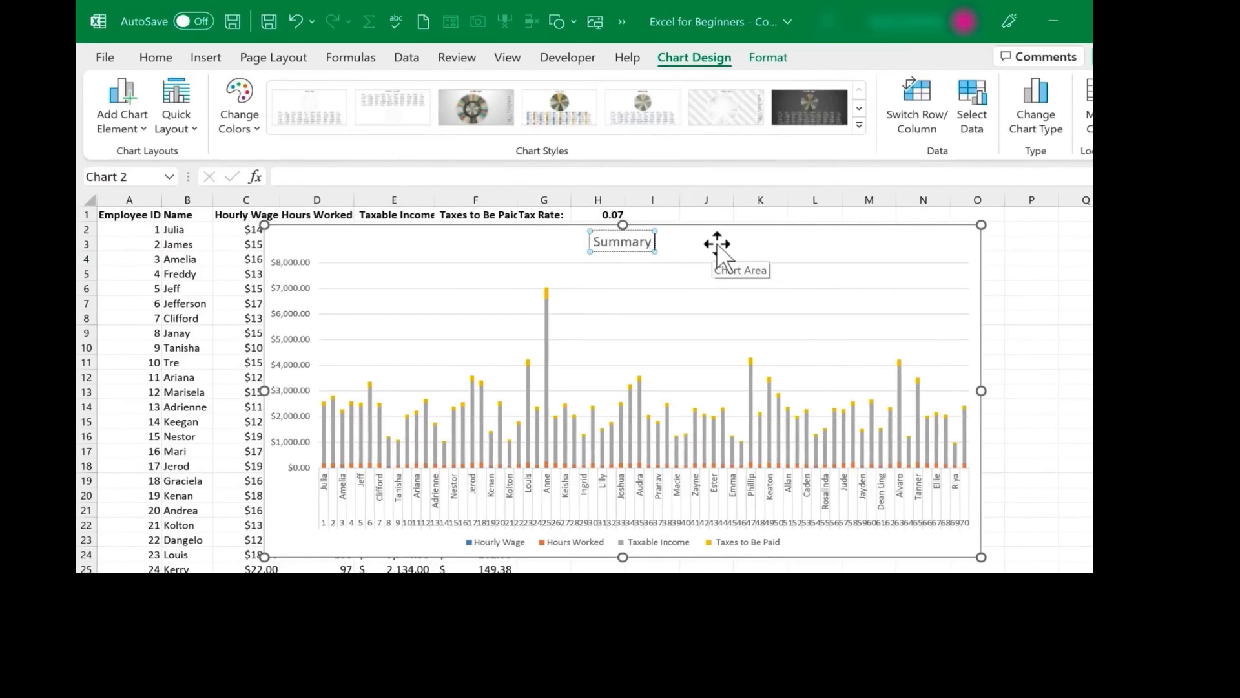
type(" Chart")
left_click(717, 246)
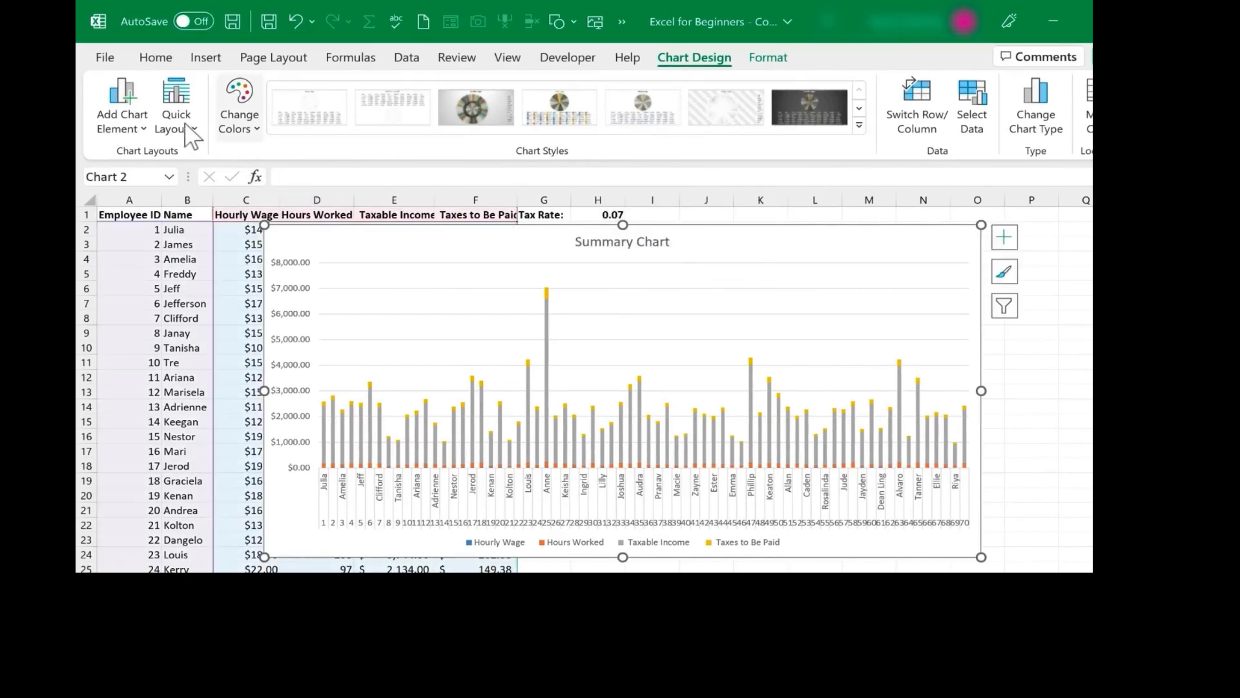
Add a horizontal axis title reading "Employees" and a vertical axis title reading "Taxable Income, Taxes Owed, etc."
left_click(121, 122)
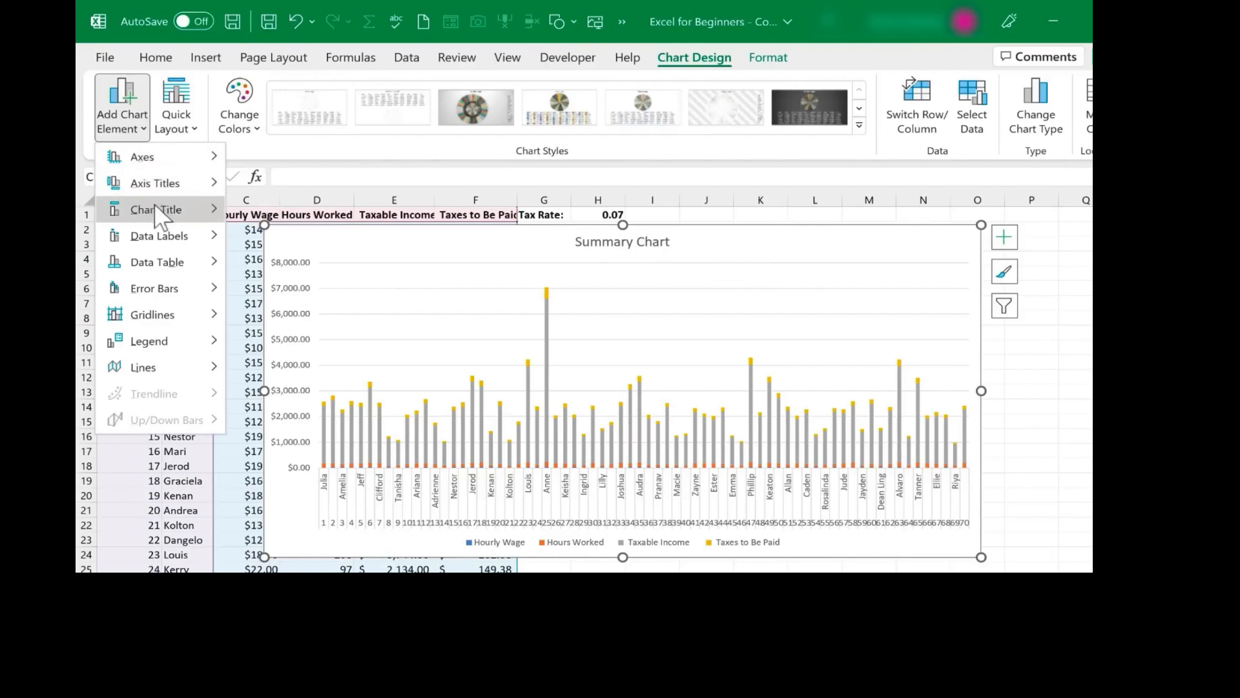
mouse_move(197, 184)
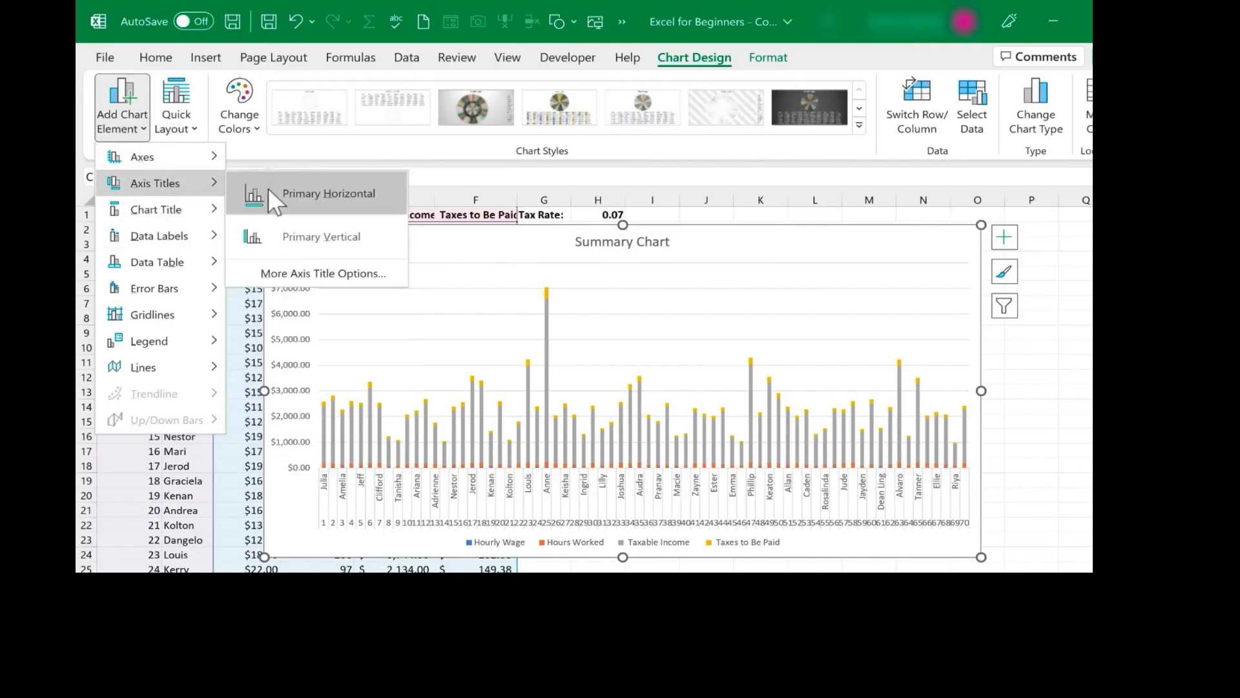
left_click(308, 195)
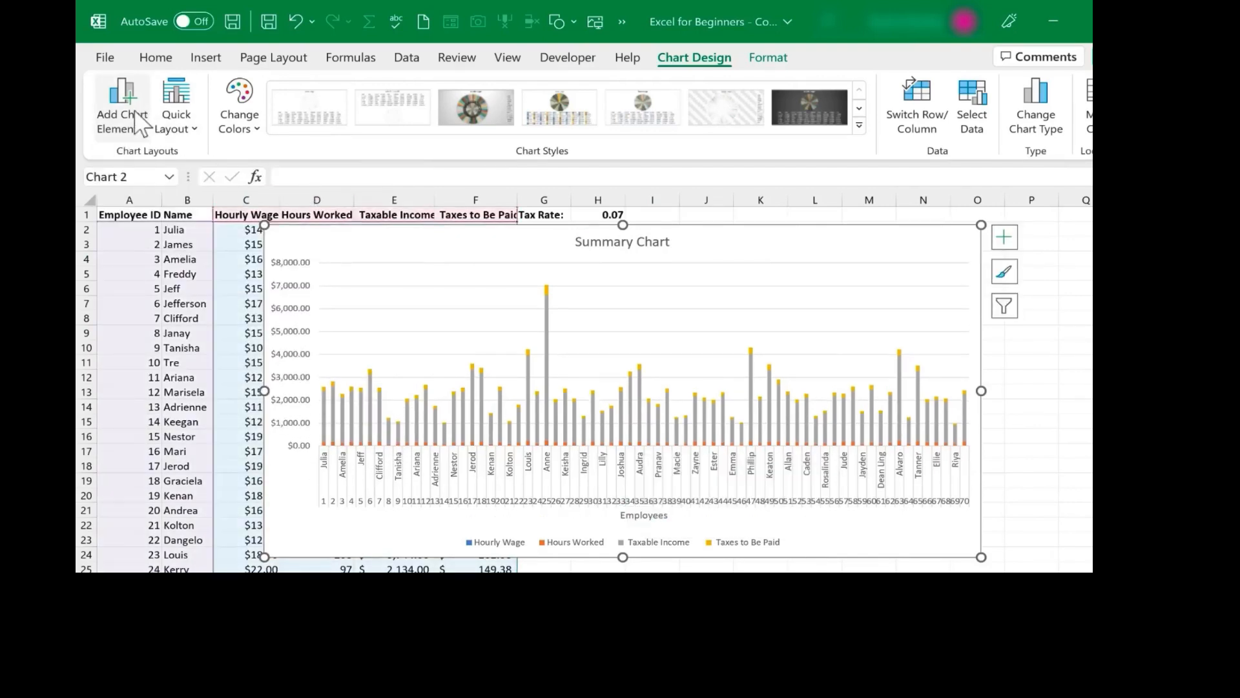
left_click(121, 115)
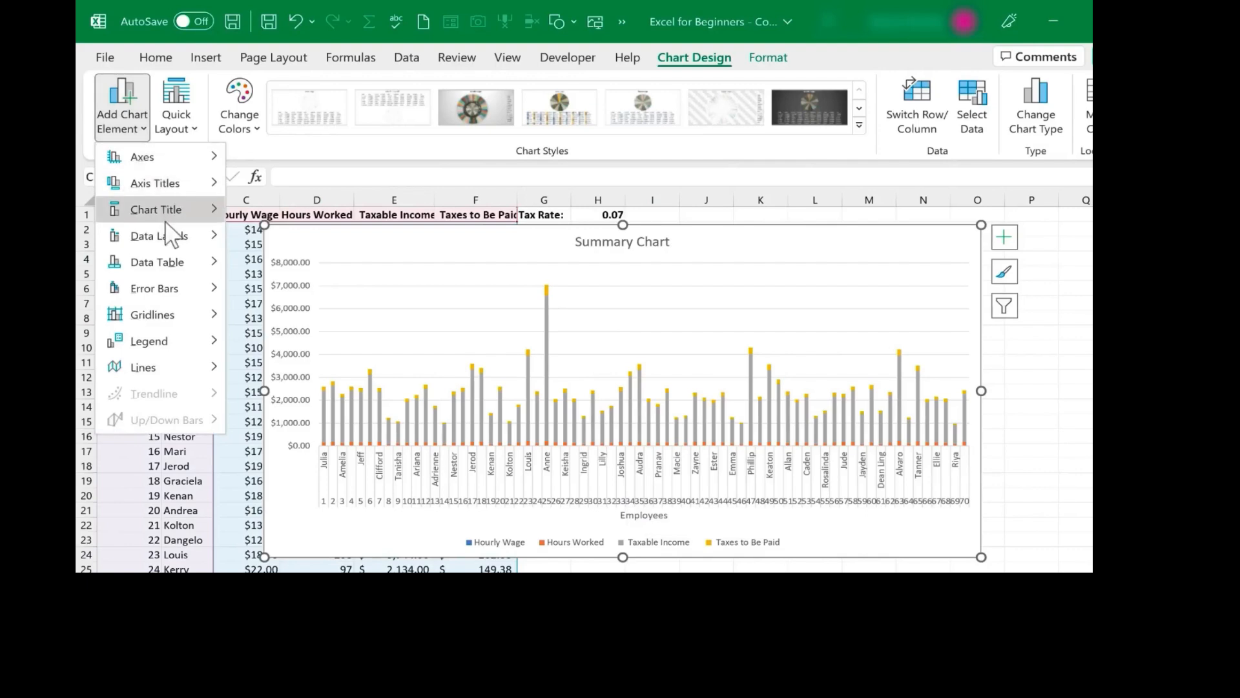
mouse_move(155, 184)
left_click(296, 230)
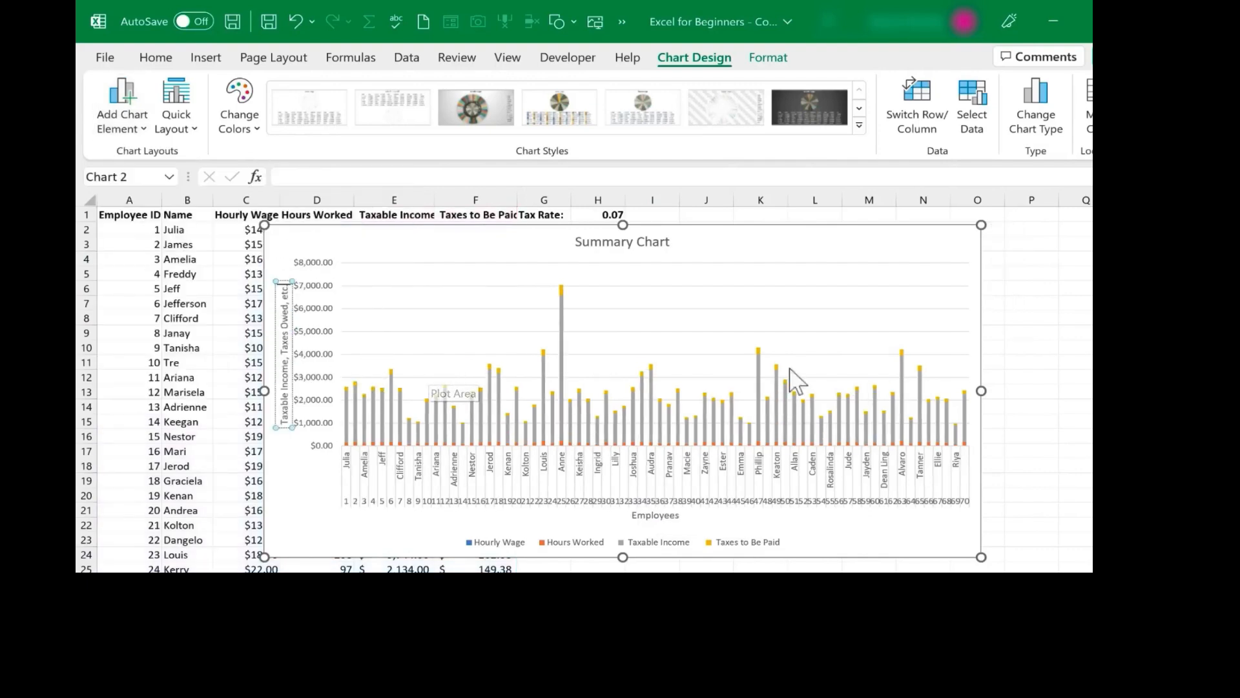
left_click(727, 320)
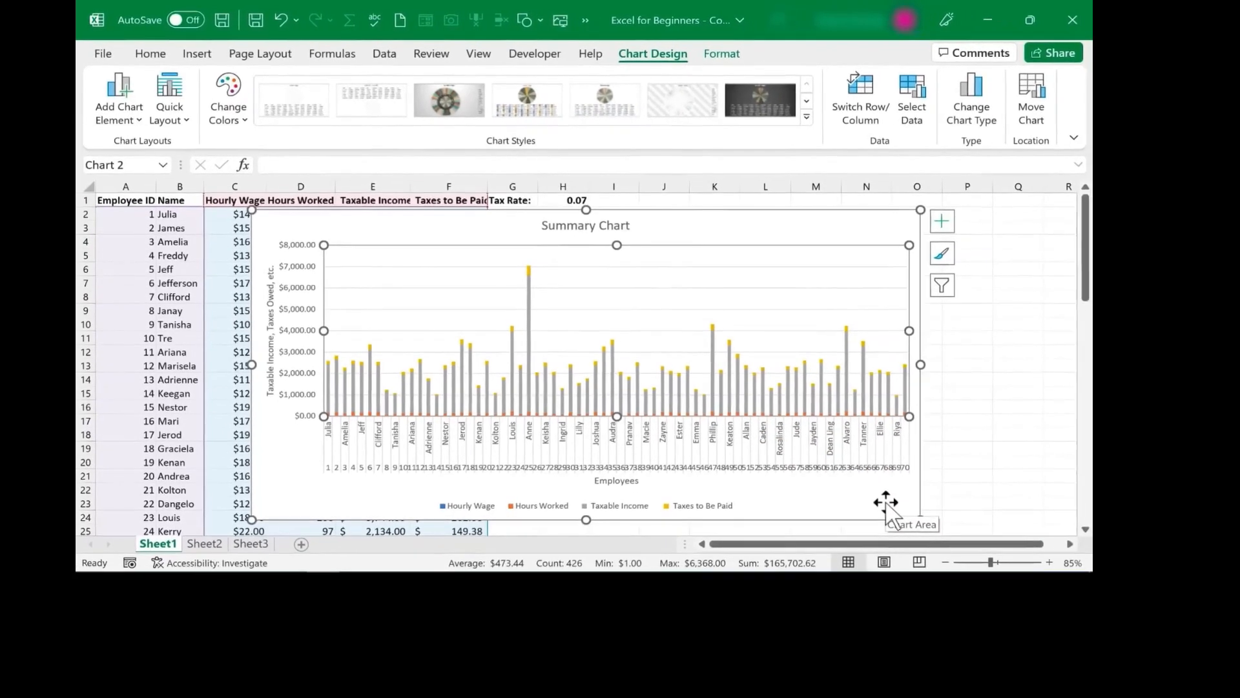
Move the Summary Chart beside the payroll table and resize it to span about G10 to N23
left_click_drag(349, 232, 622, 238)
left_click_drag(545, 221, 726, 281)
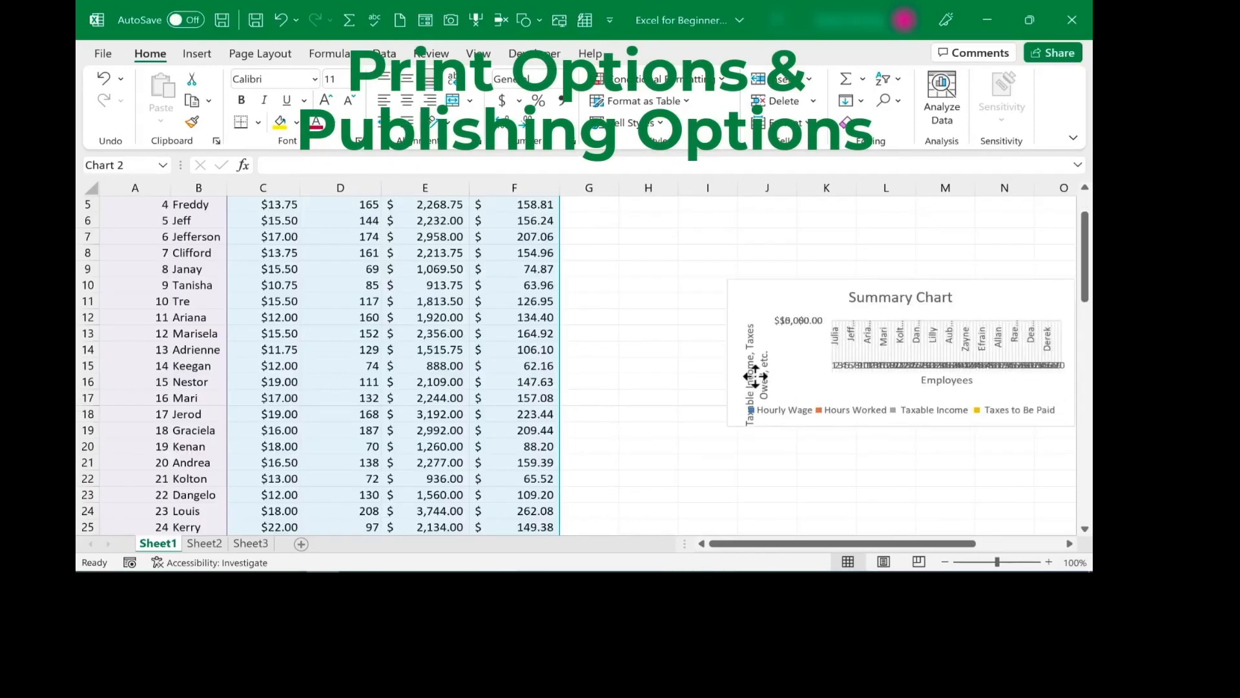
left_click_drag(756, 379, 664, 392)
left_click(878, 419)
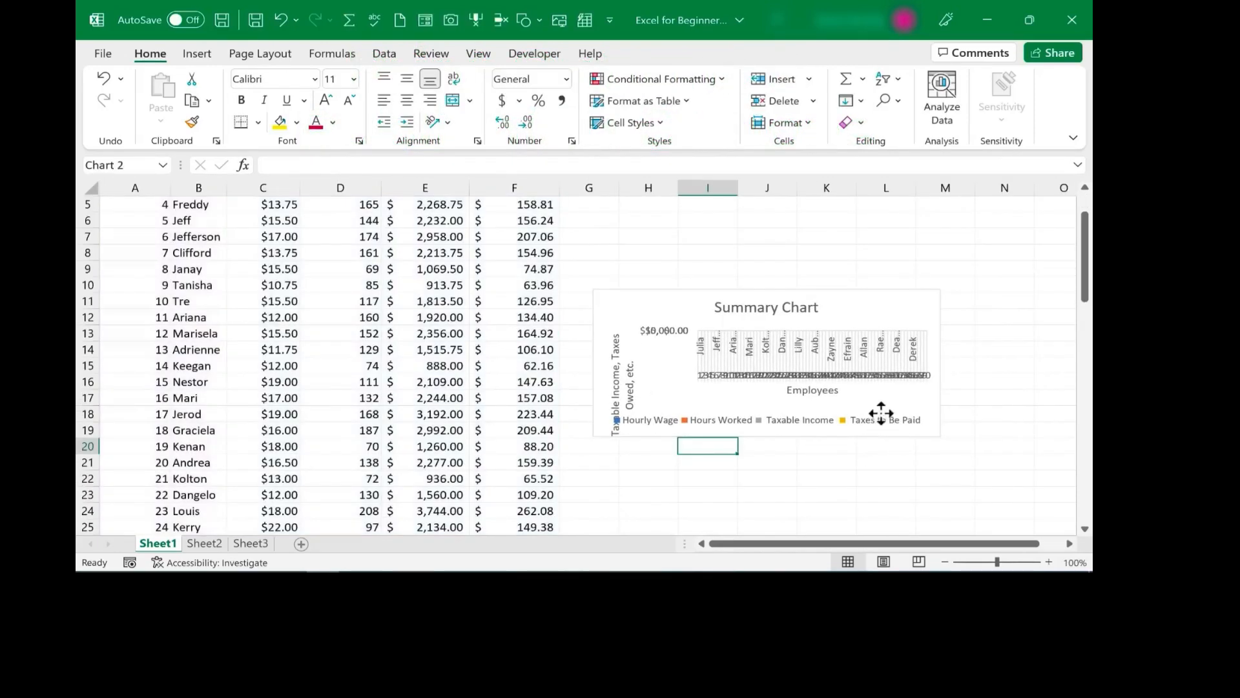
left_click_drag(944, 441, 1023, 494)
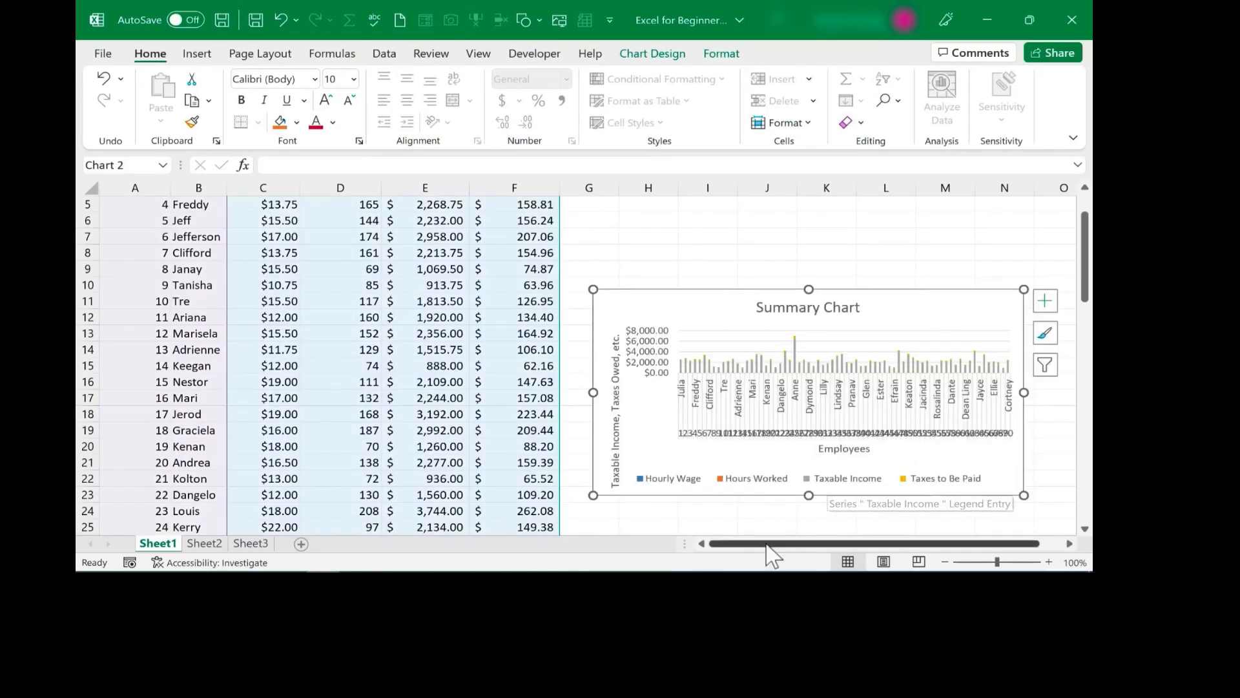
left_click(604, 267)
Open the print preview of the payroll sheet and look through all its pages, checking how the chart is split
scroll(606, 269, "up", 2)
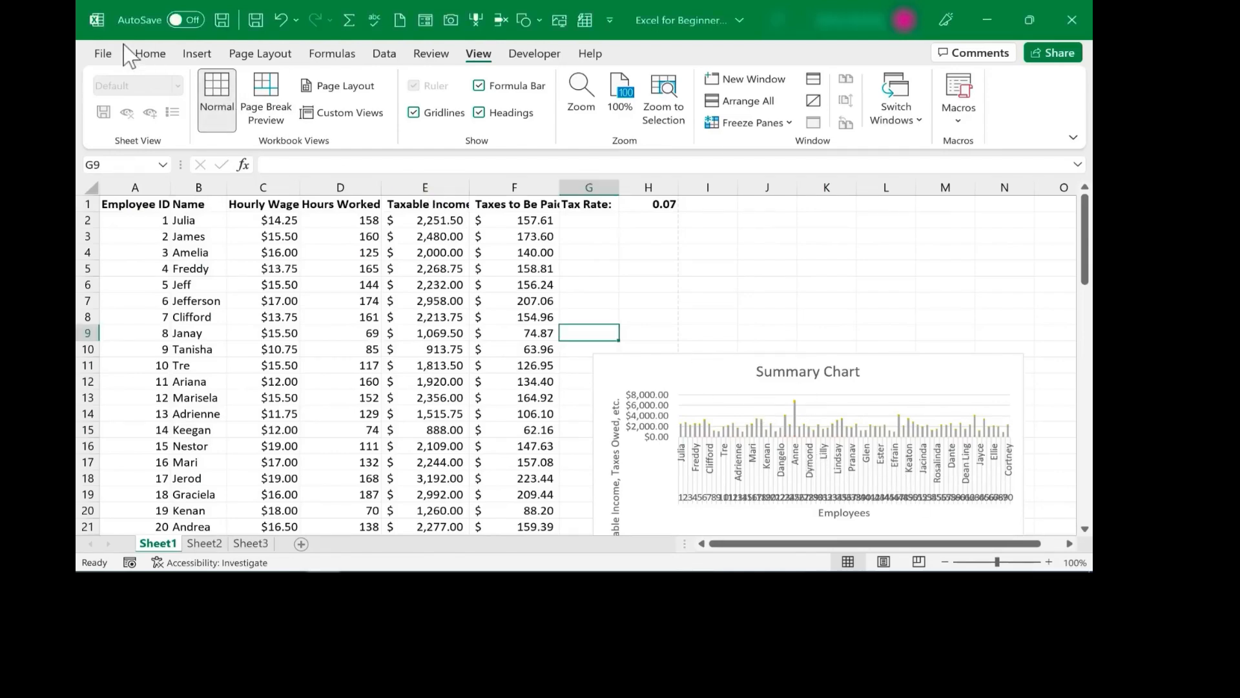
left_click(104, 55)
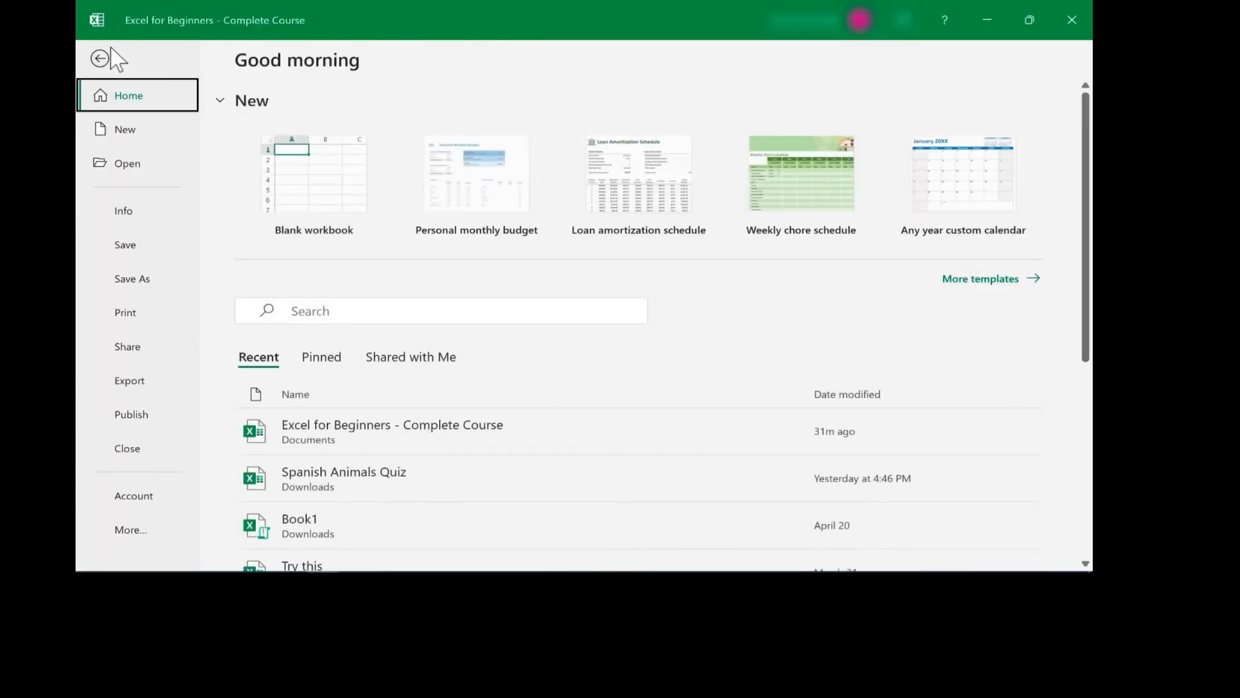
left_click(140, 314)
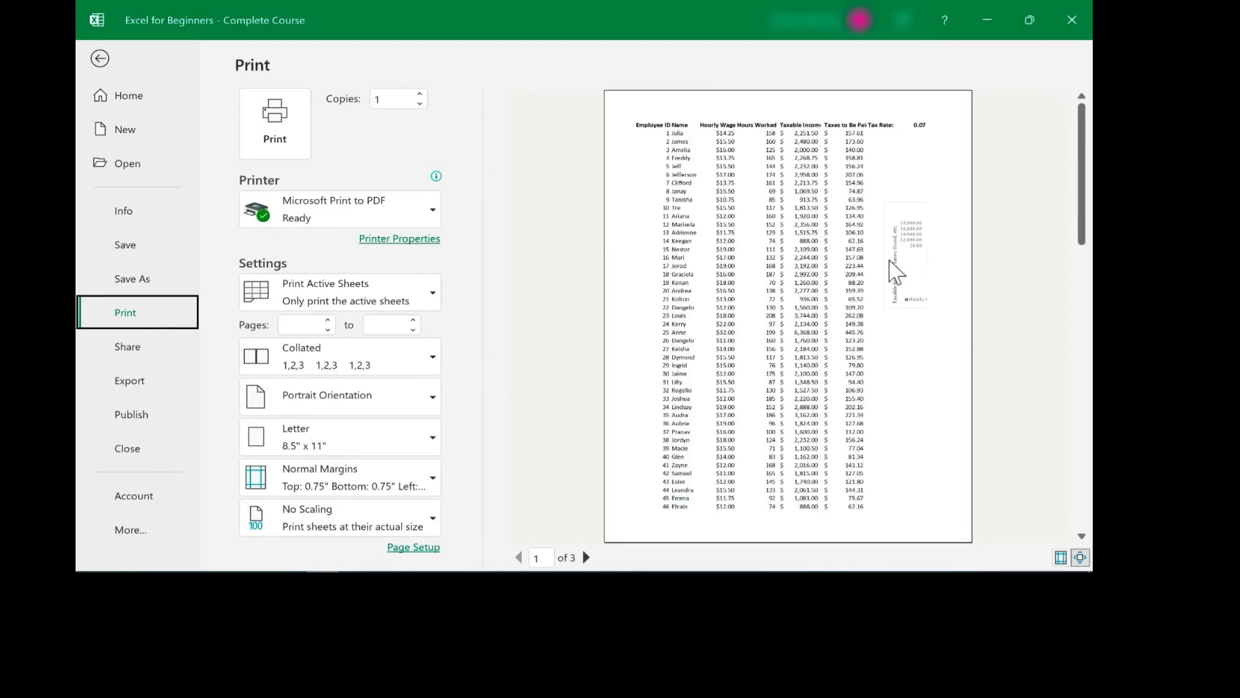
left_click_drag(1063, 192, 871, 375)
scroll(871, 374, "down", 2)
scroll(871, 374, "up", 1)
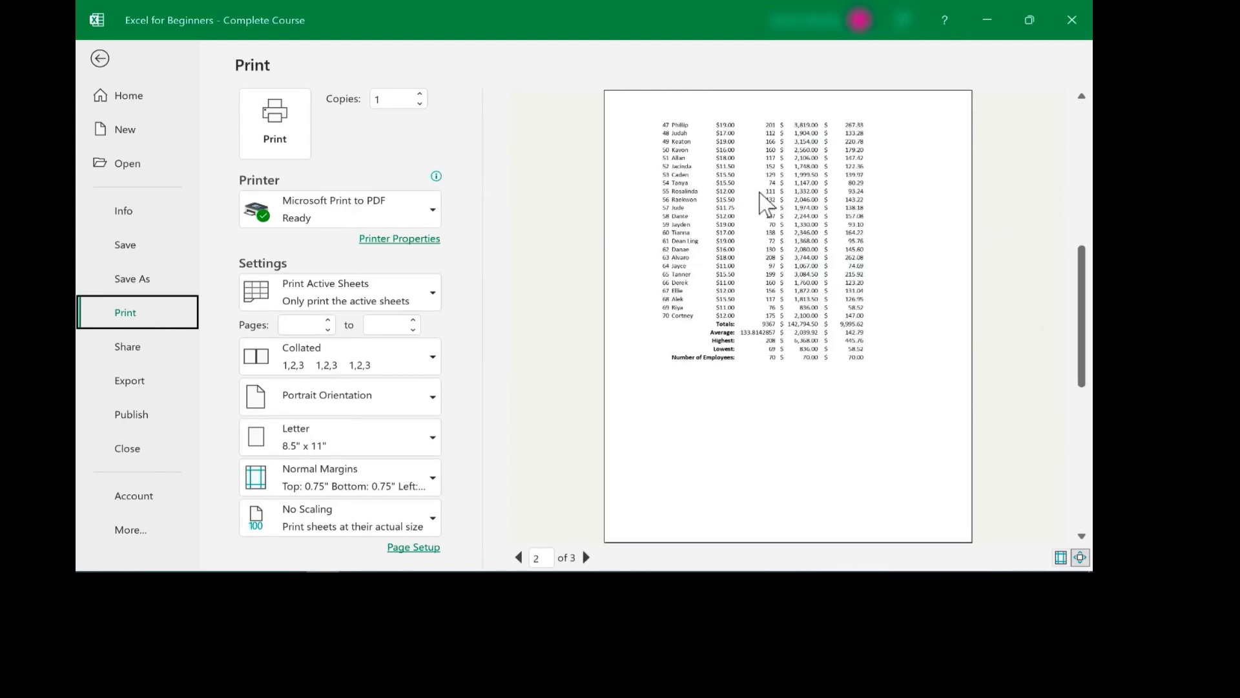
scroll(768, 206, "down", 1)
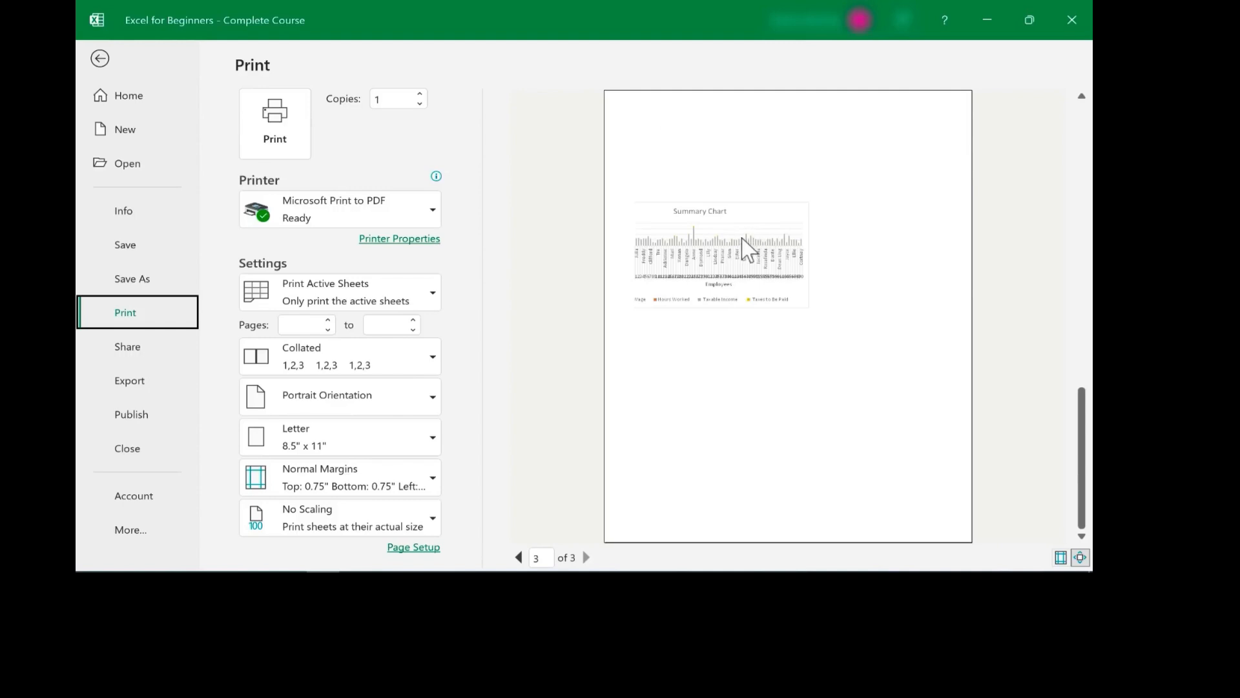
scroll(1074, 266, "up", 2)
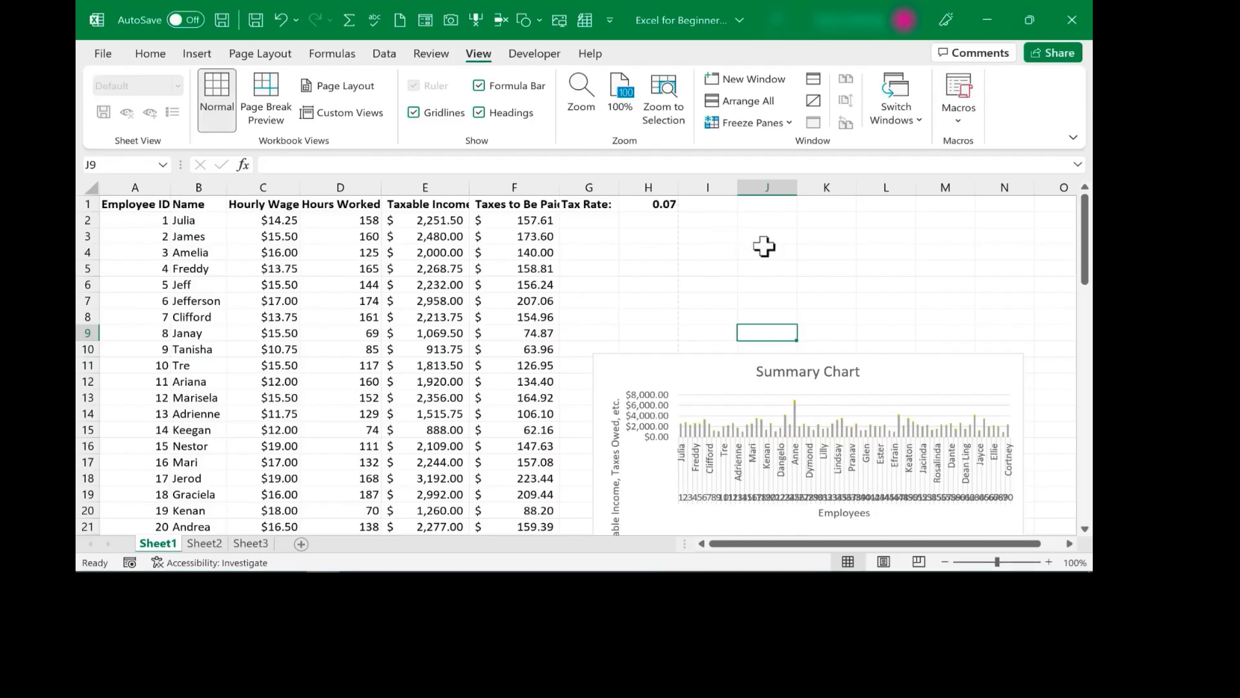
Enter "Hello" in cell I1, next to the tax rate
left_click(714, 210)
type("Hello")
key("Return")
key("Return")
key("Return")
key("Return")
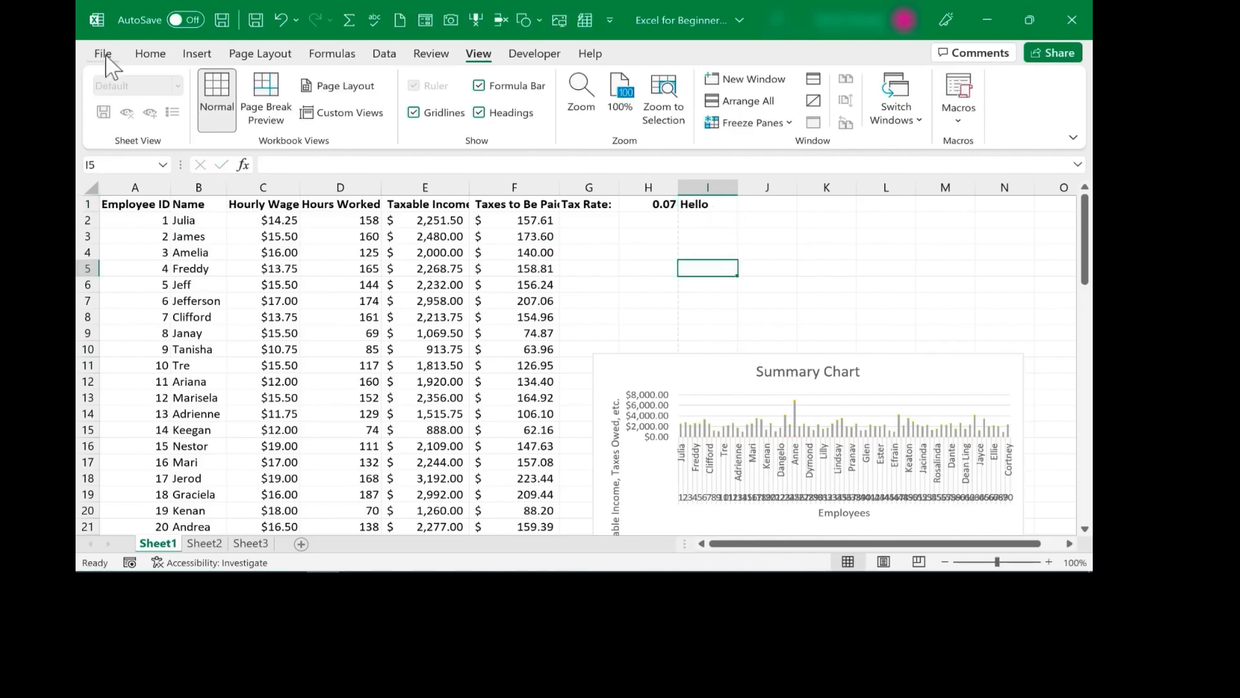
Check in the print preview which page the text in I1 falls on, and return to the worksheet
left_click(107, 56)
left_click(122, 312)
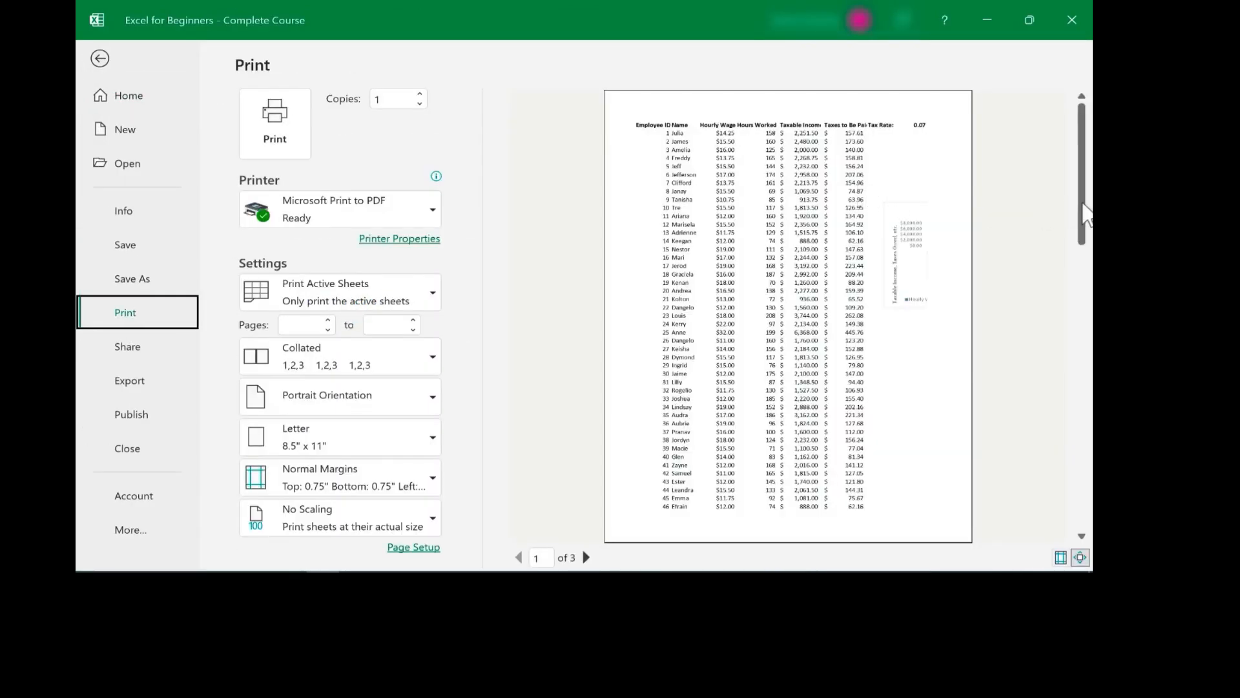
scroll(1081, 517, "down", 3)
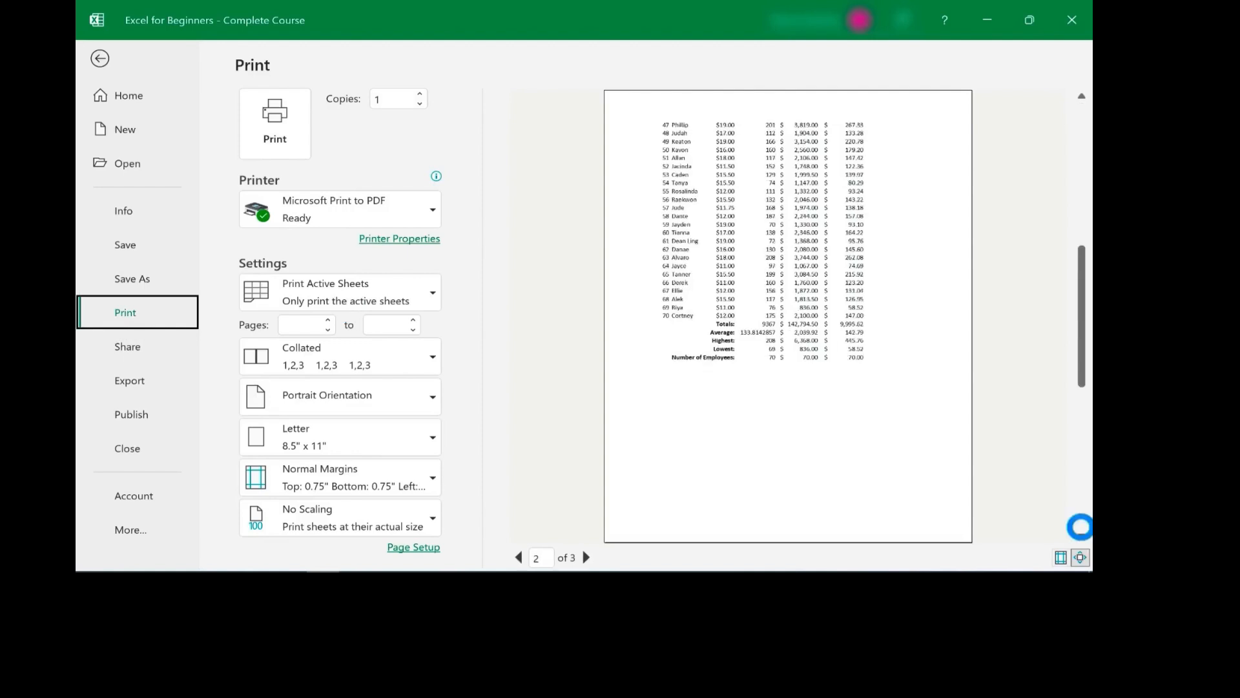
scroll(1079, 524, "down", 3)
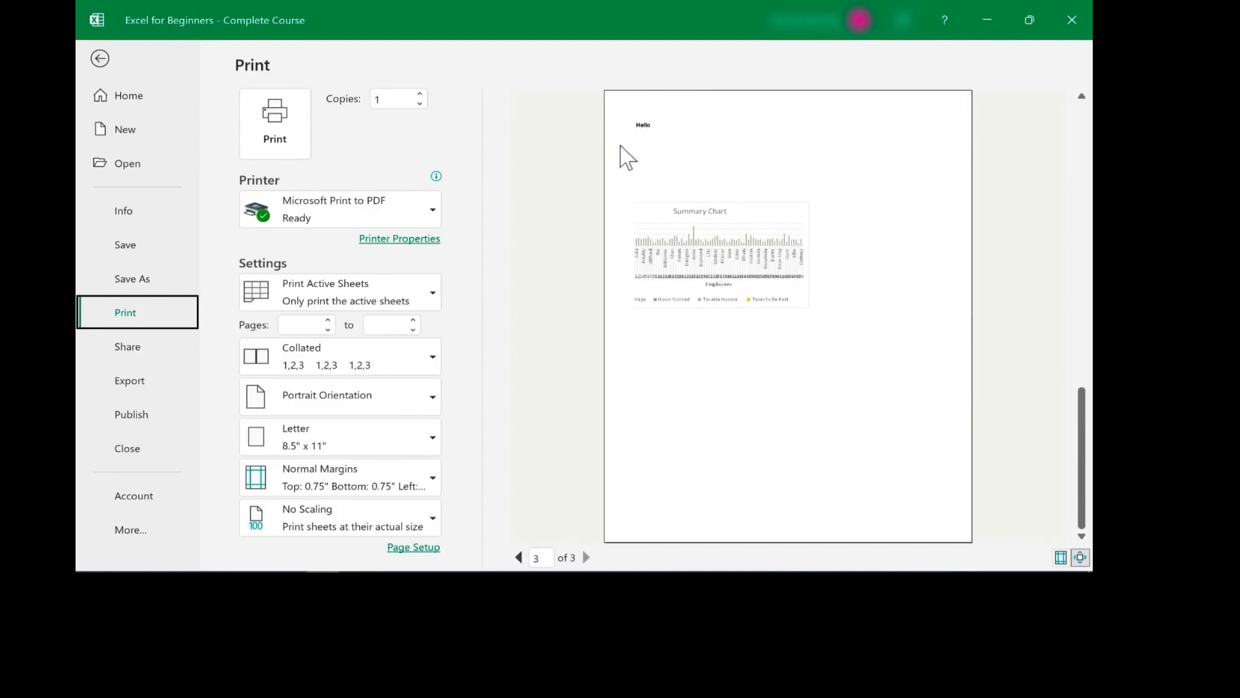
left_click(100, 63)
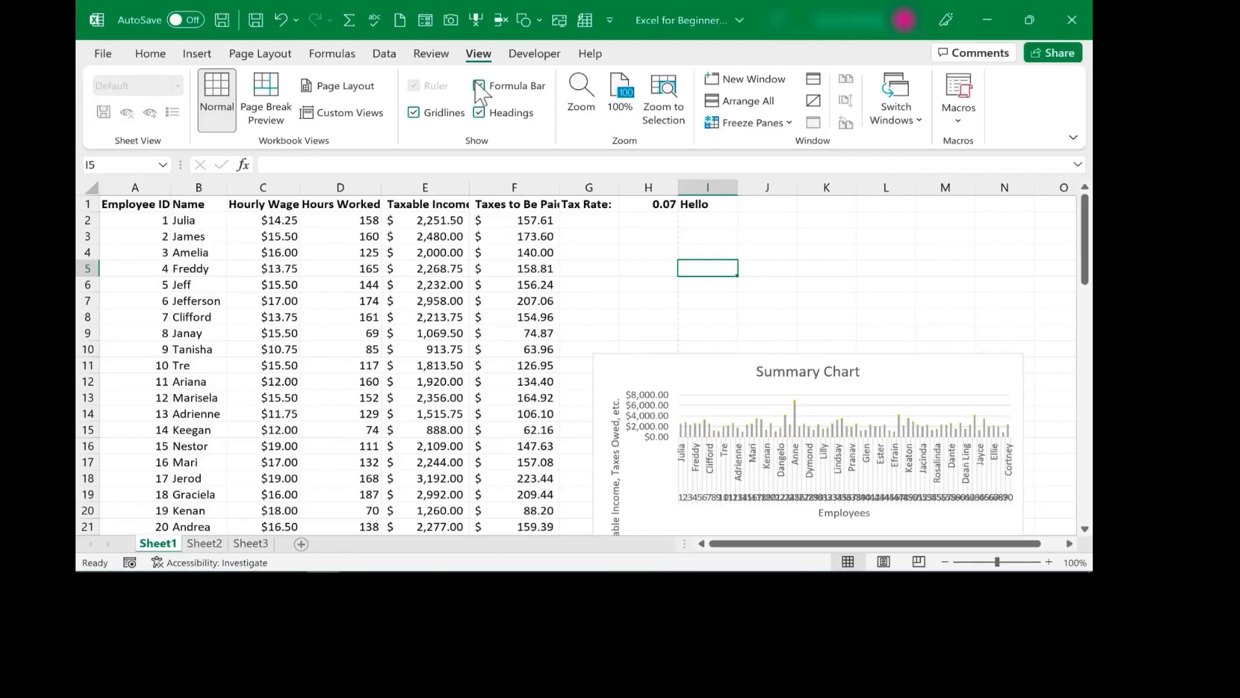
Set the worksheet's page orientation to Landscape
left_click(258, 58)
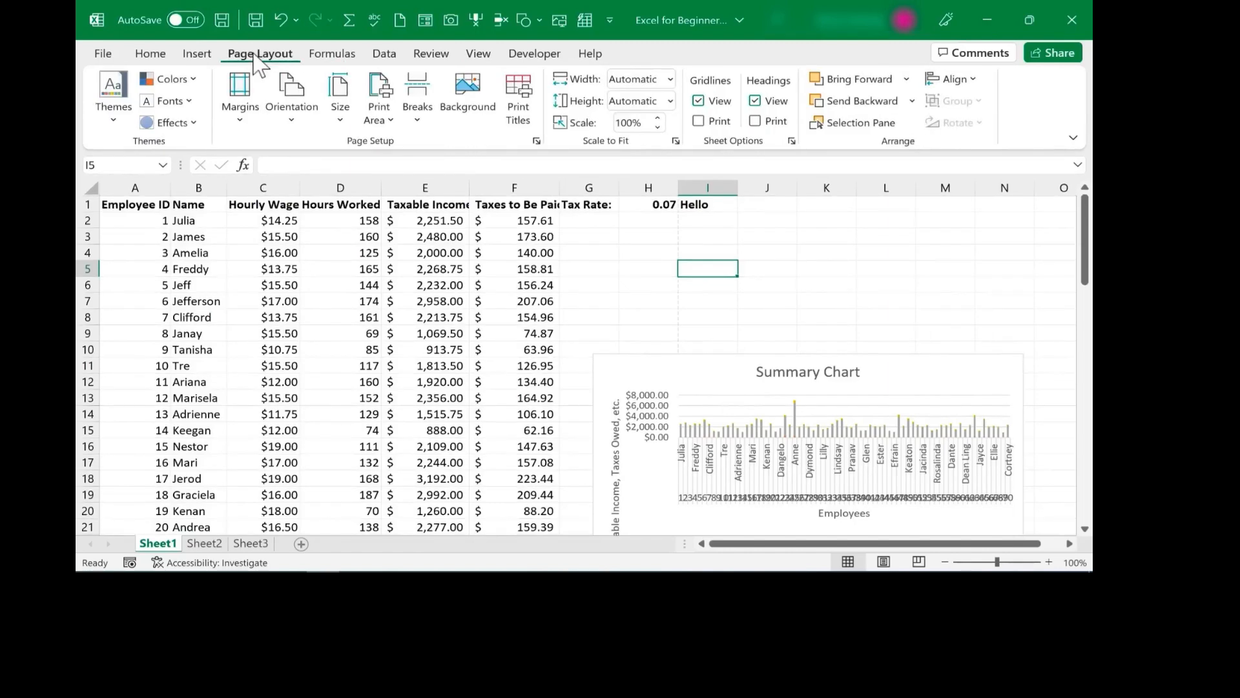
left_click(294, 120)
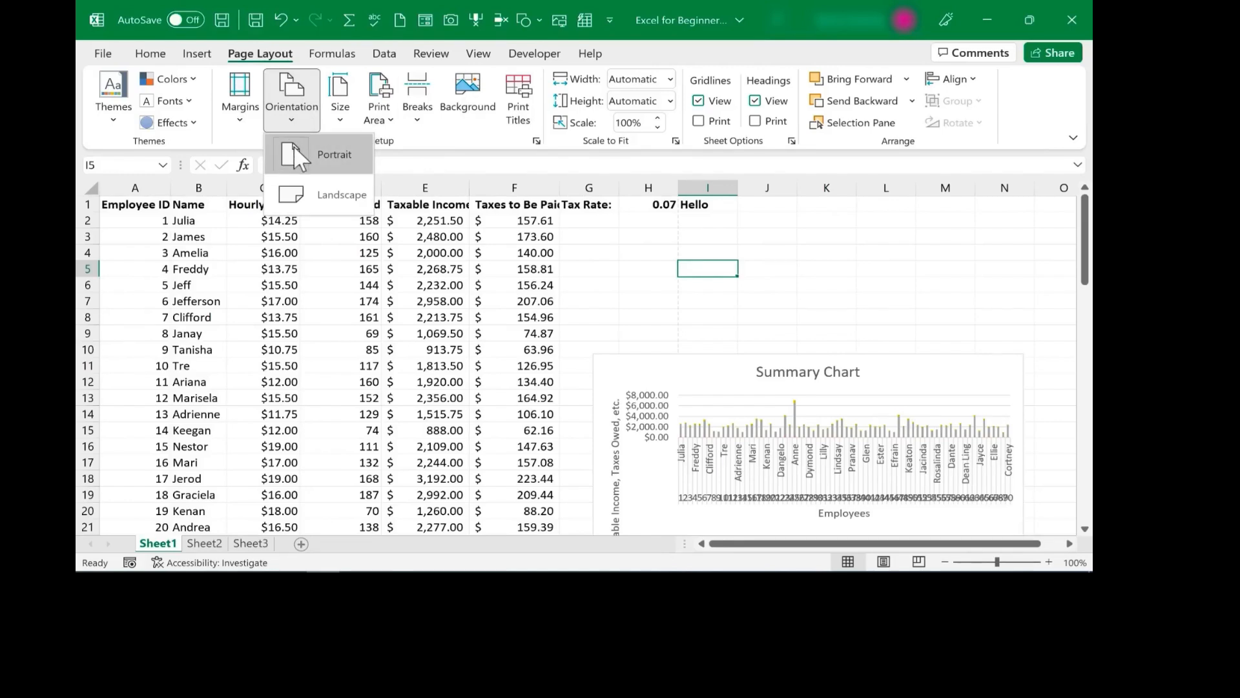
left_click(278, 194)
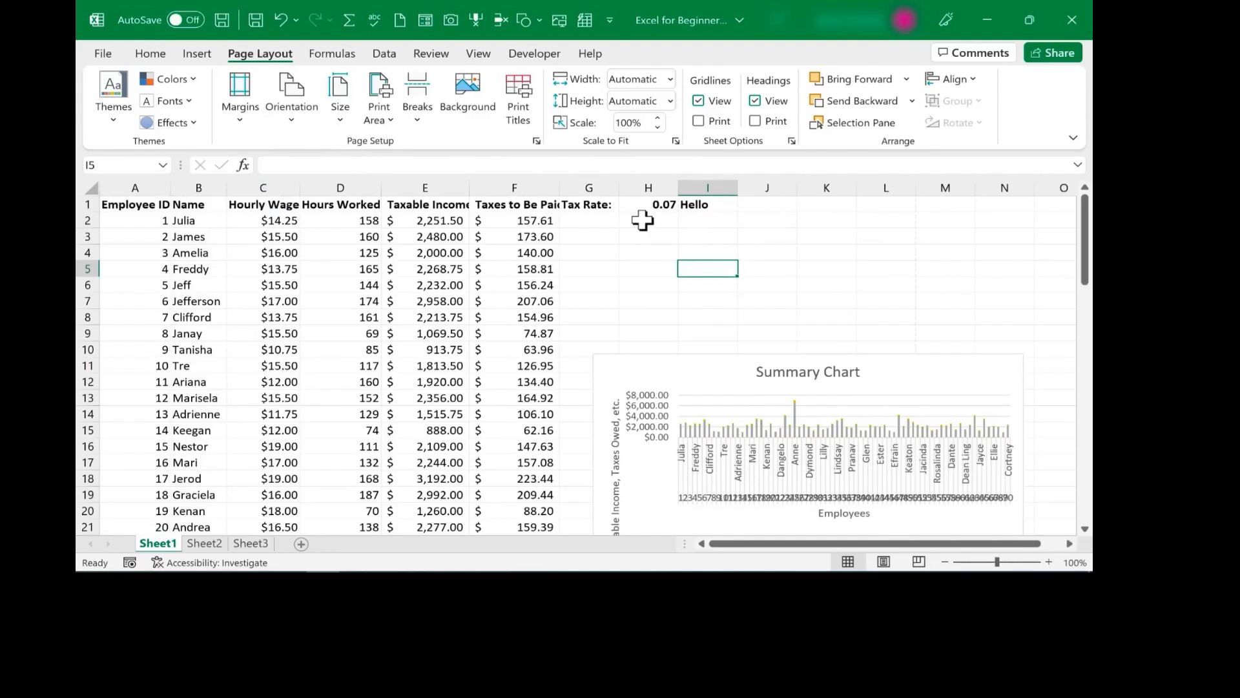
Look through all pages of the landscape print preview to see how the table and chart are laid out
left_click(103, 53)
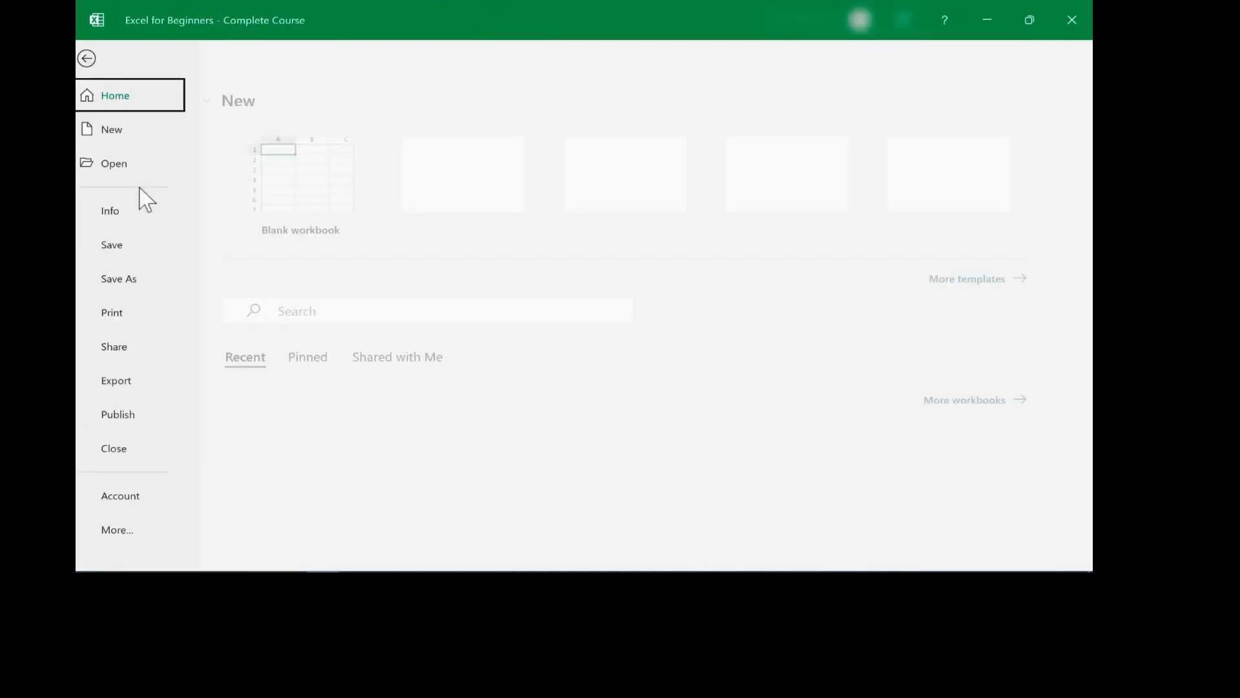
left_click(129, 312)
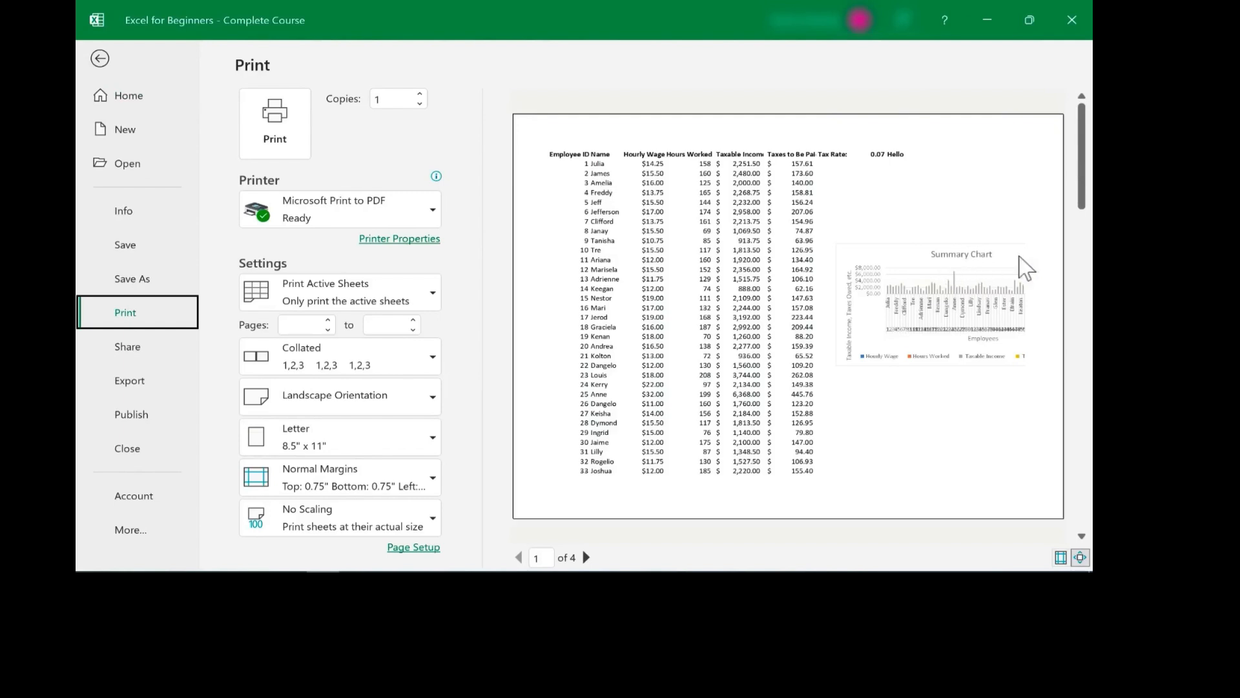
left_click_drag(1082, 185, 1071, 242)
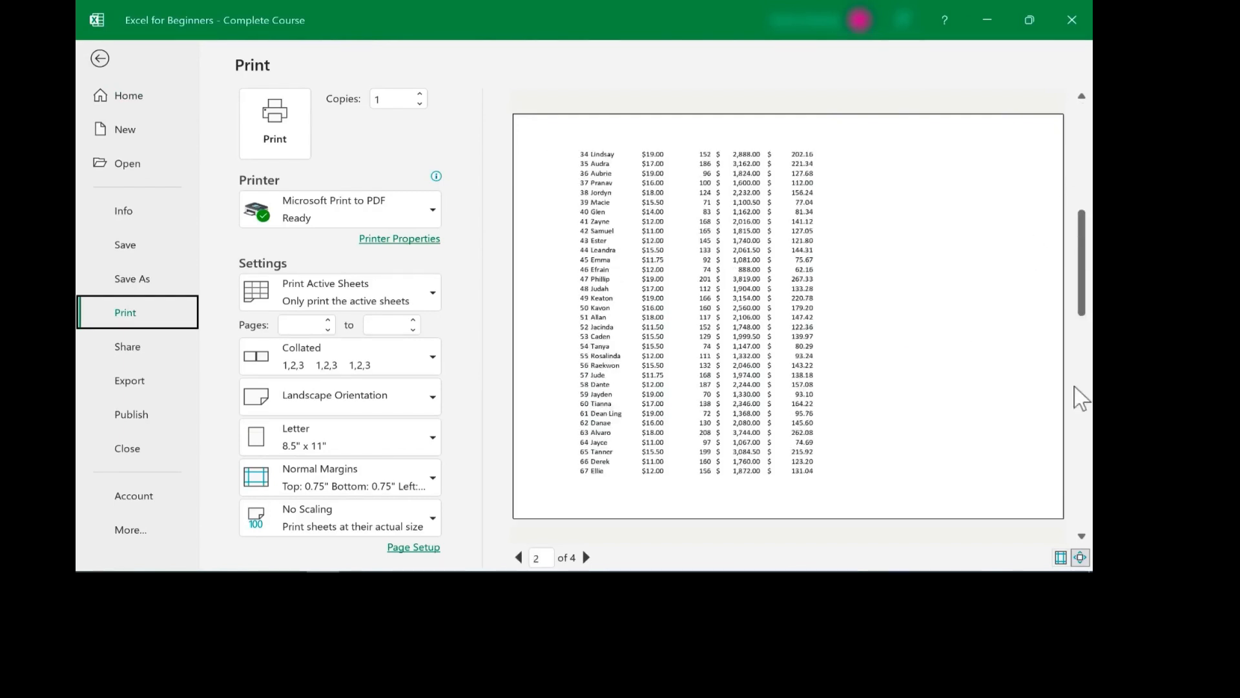
left_click(1082, 535)
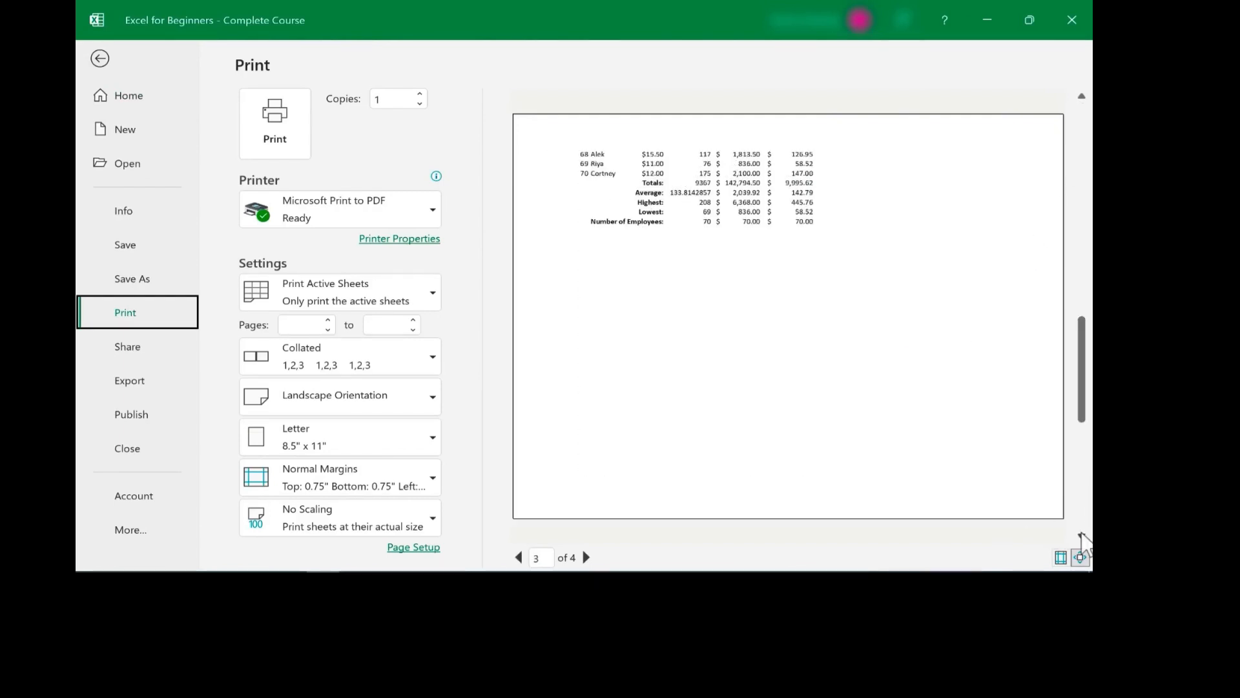
left_click(1083, 535)
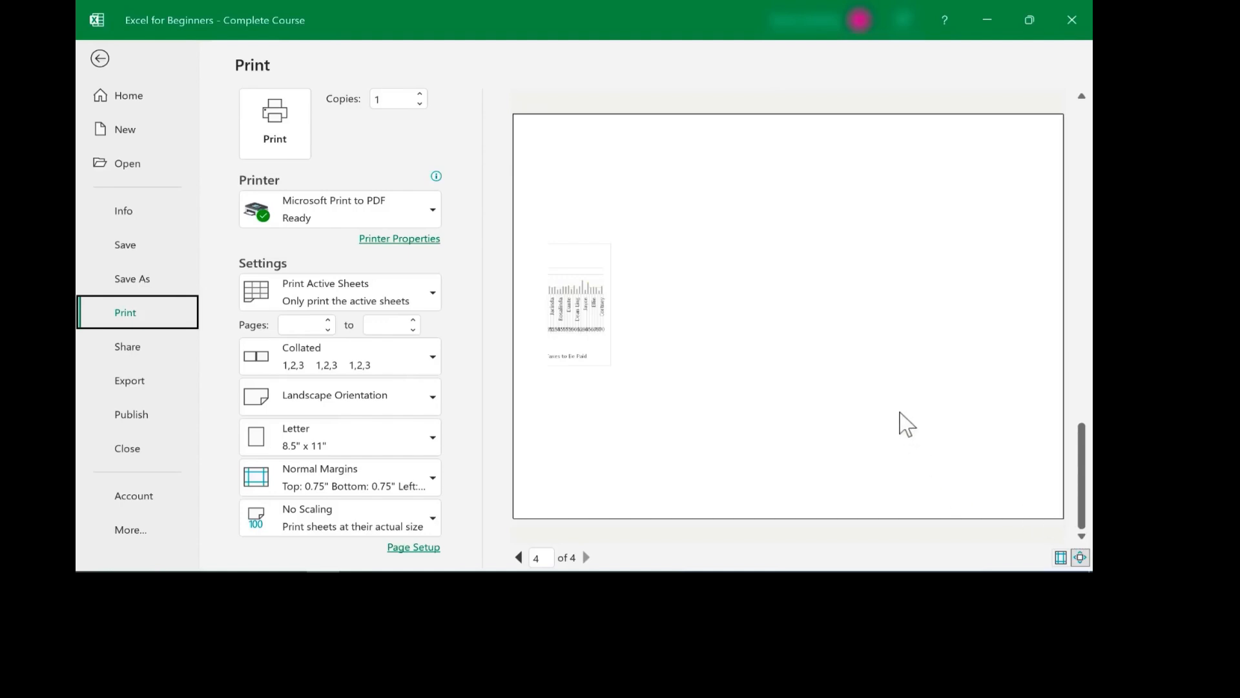
In Page Break Preview, move the vertical page break to the right edge of column N, past the chart, and return to Normal view
left_click(101, 59)
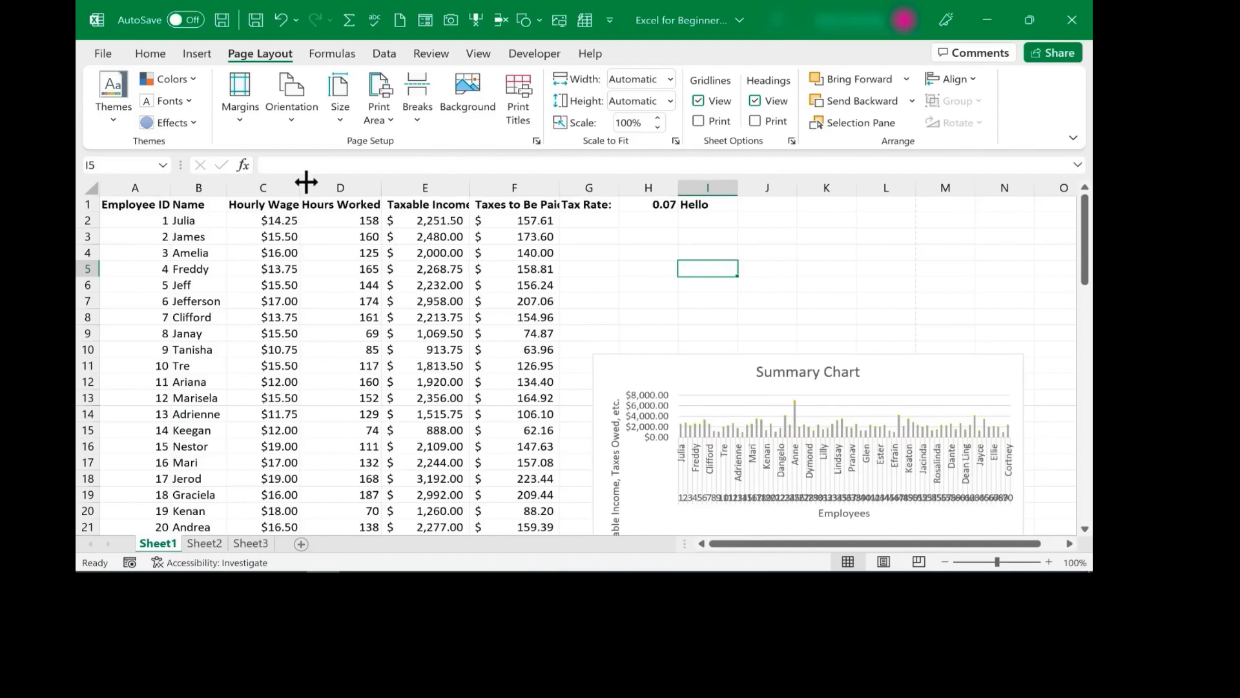
left_click(486, 53)
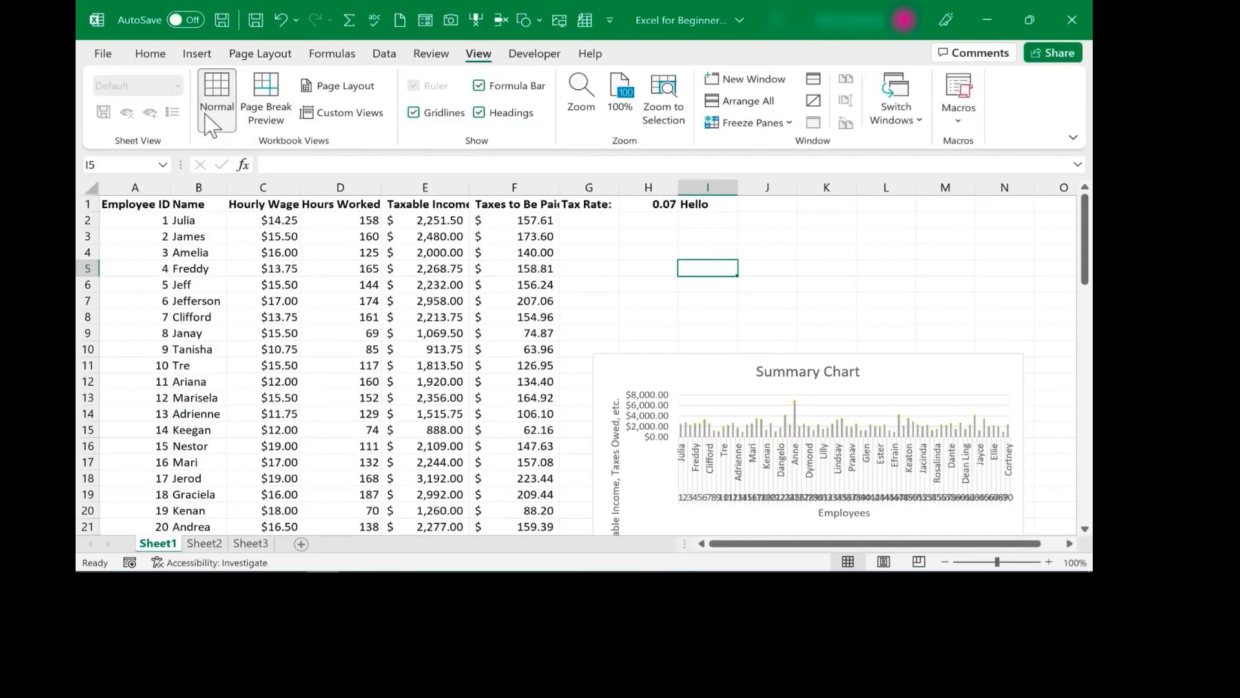
left_click(278, 121)
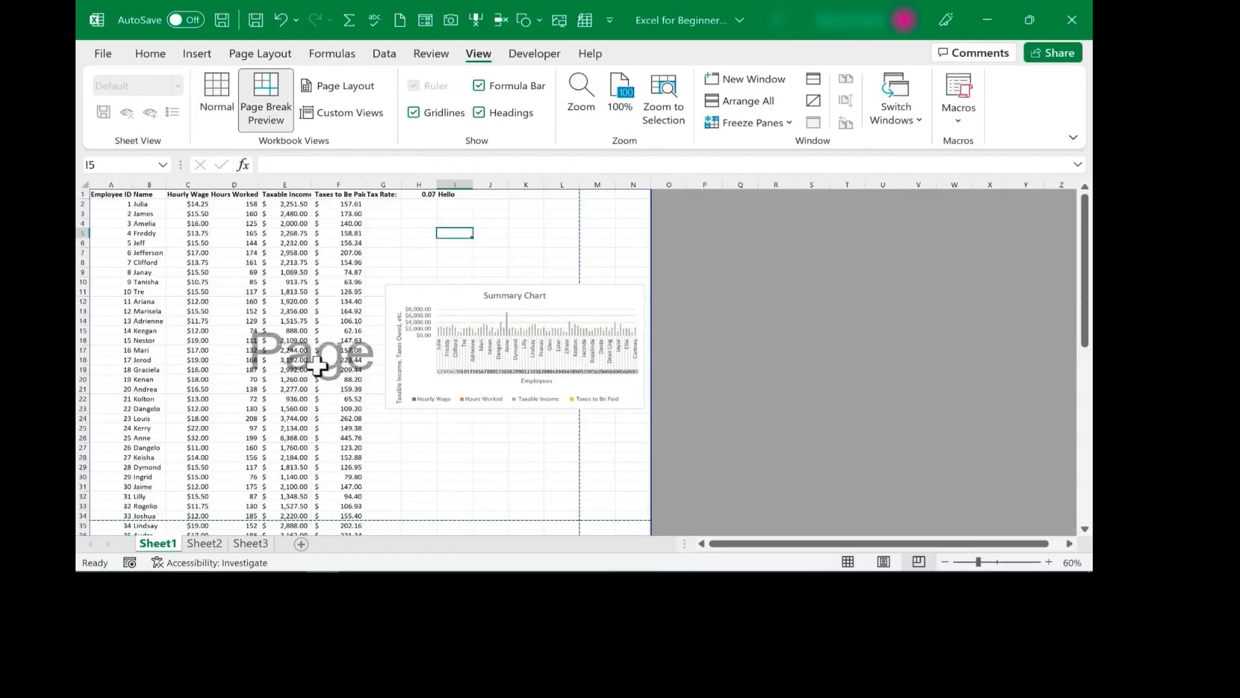
scroll(339, 387, "down", 3)
scroll(339, 388, "down", 10)
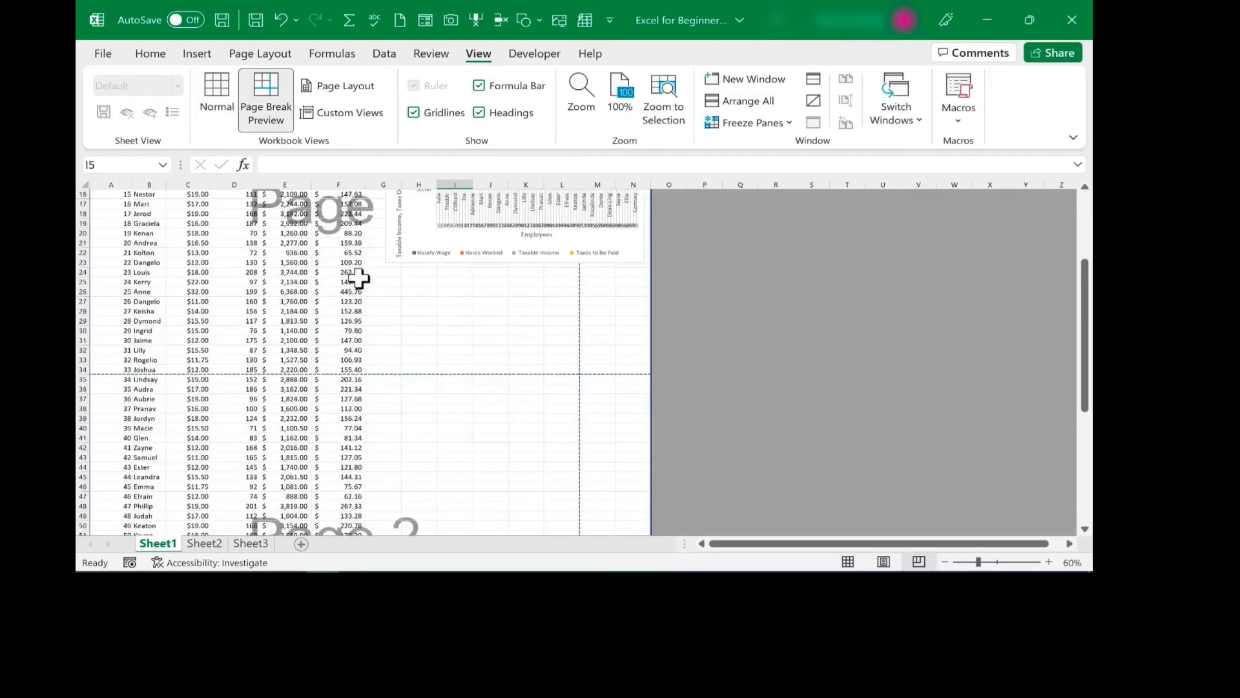
scroll(414, 440, "down", 5)
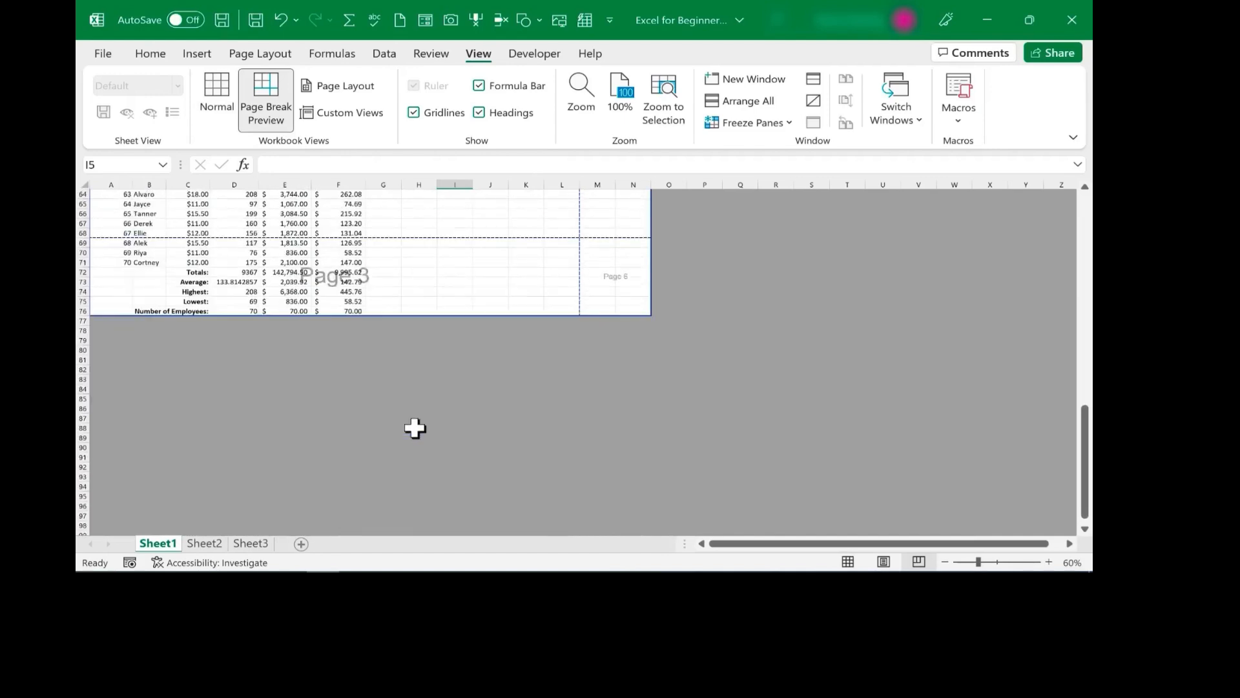
scroll(413, 420, "up", 15)
scroll(416, 417, "up", 3)
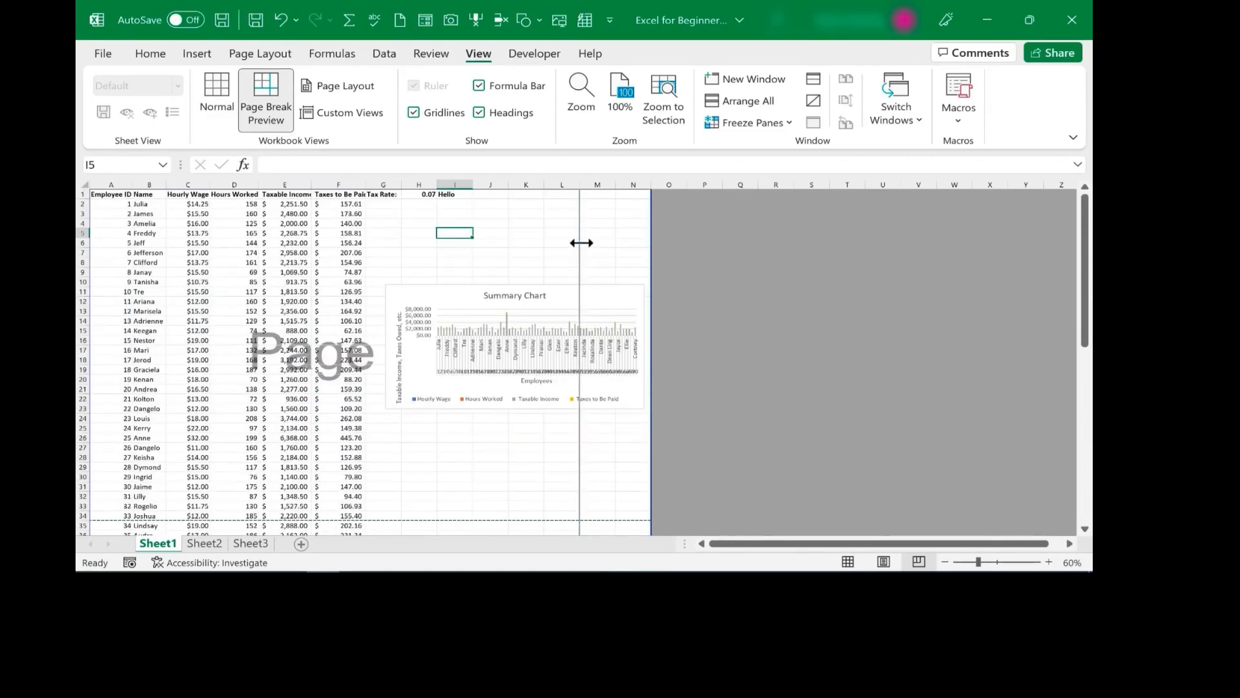
left_click_drag(585, 242, 653, 255)
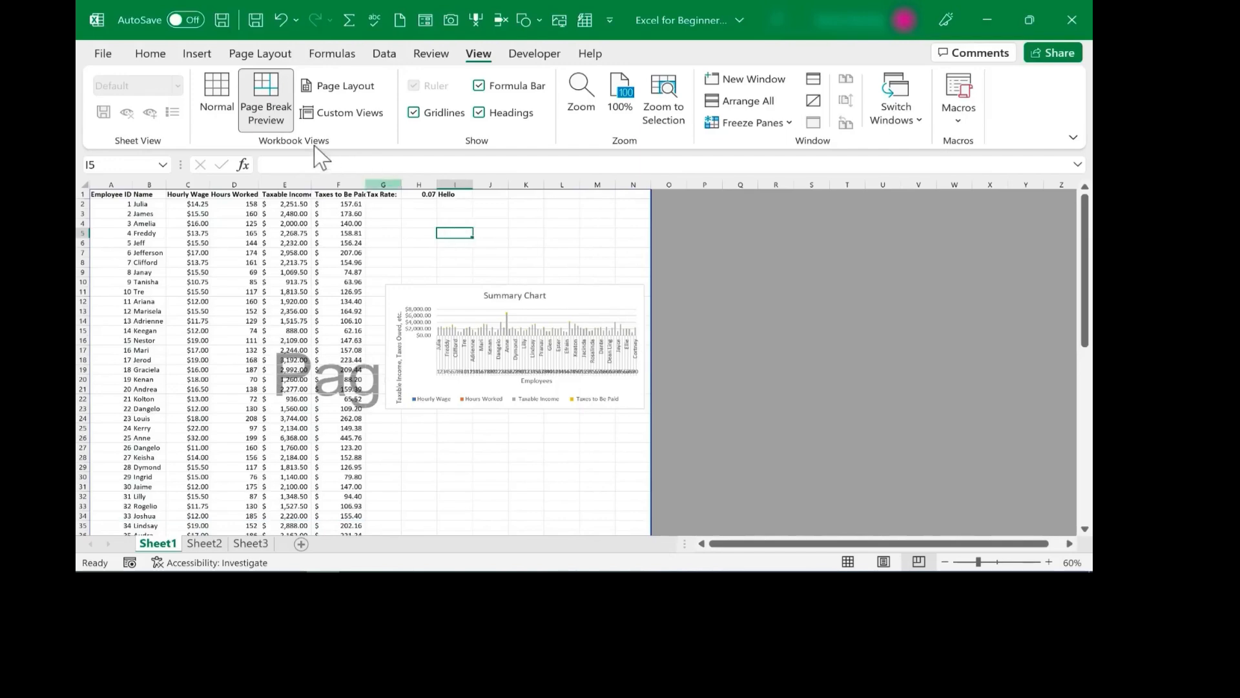
left_click(216, 97)
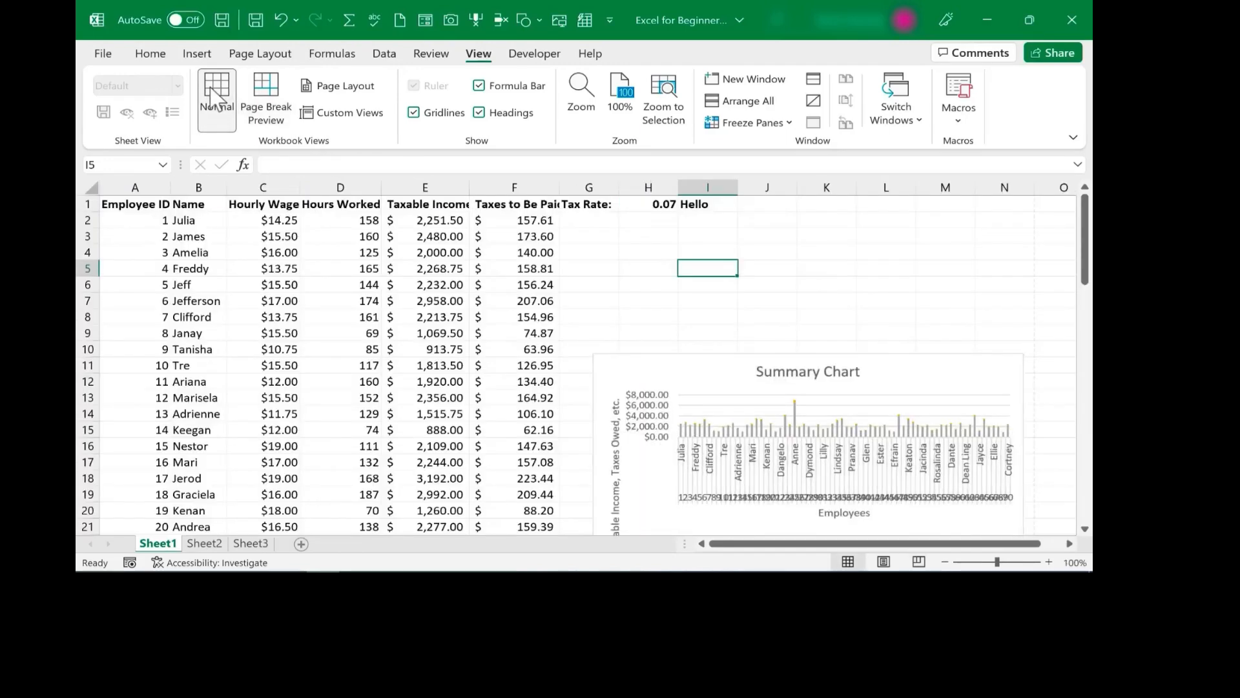
Check both pages of the print preview to see how the table and chart are laid out with the moved page break
left_click(102, 54)
left_click(100, 314)
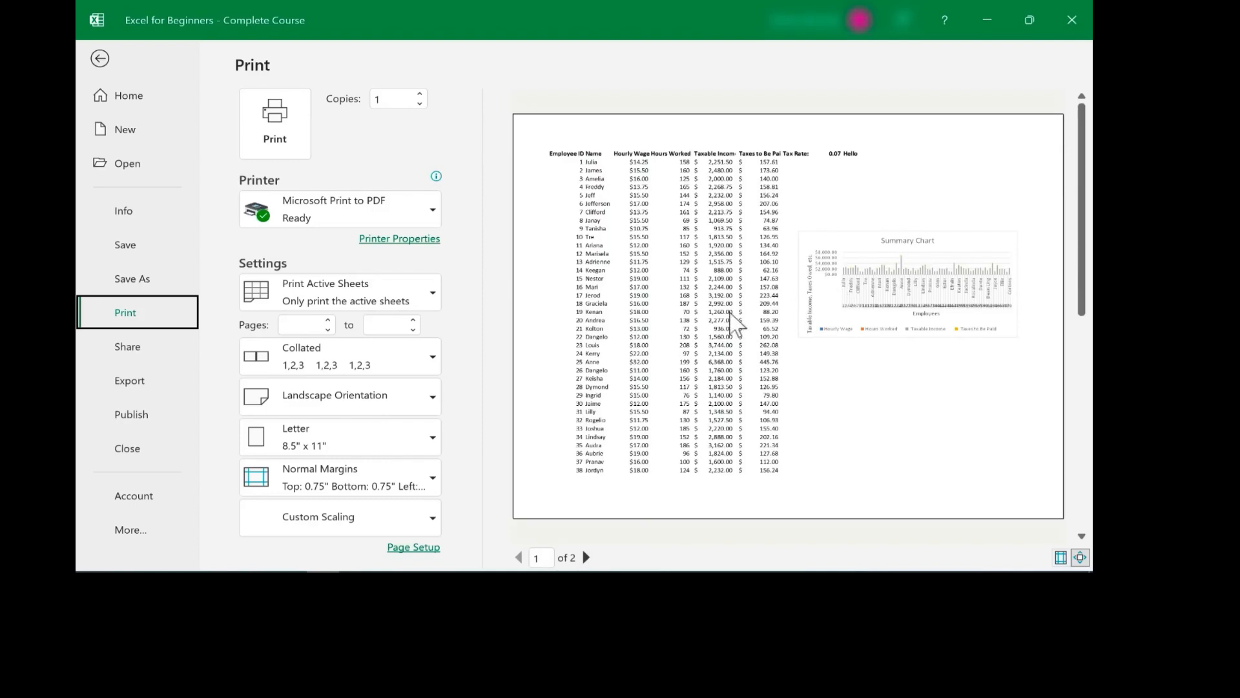
left_click(586, 557)
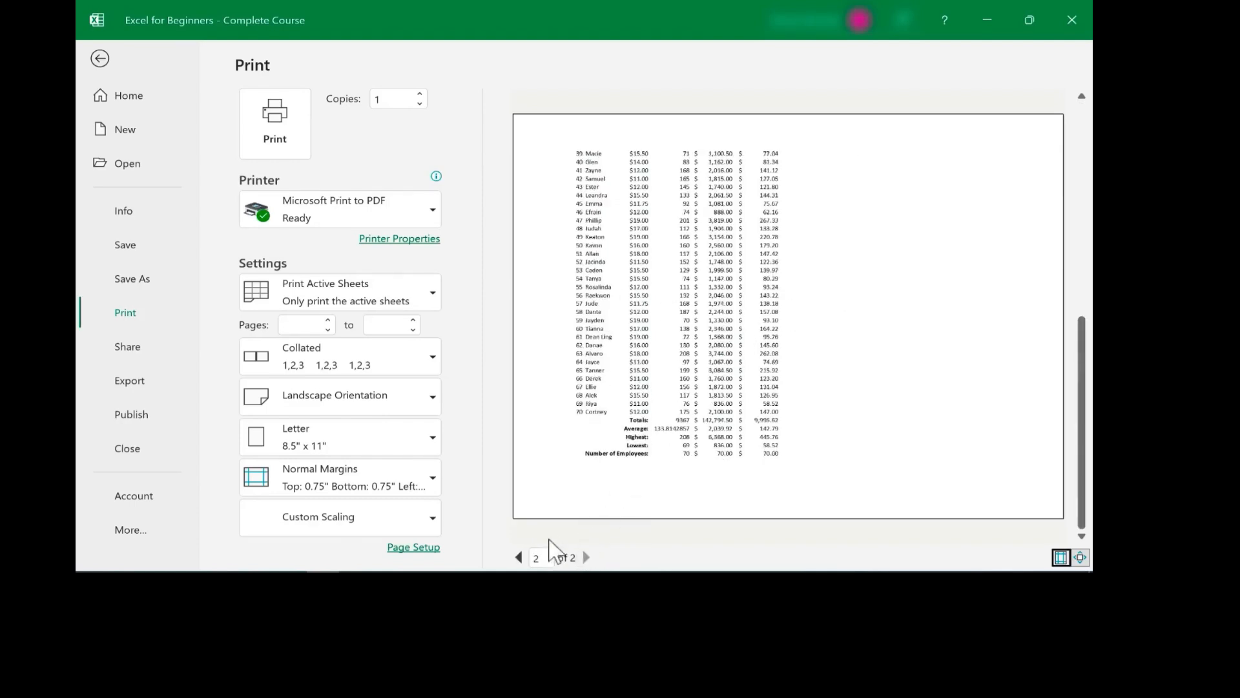
left_click(518, 557)
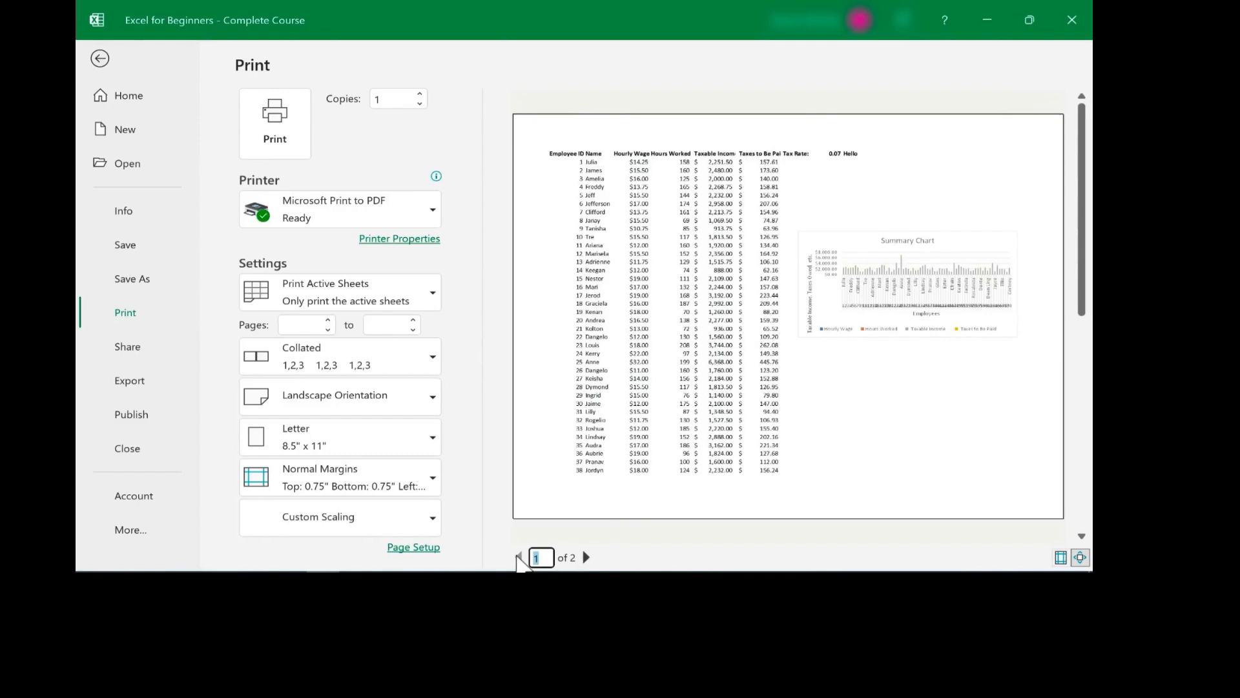
Set the number of copies to print to 2
left_click(444, 134)
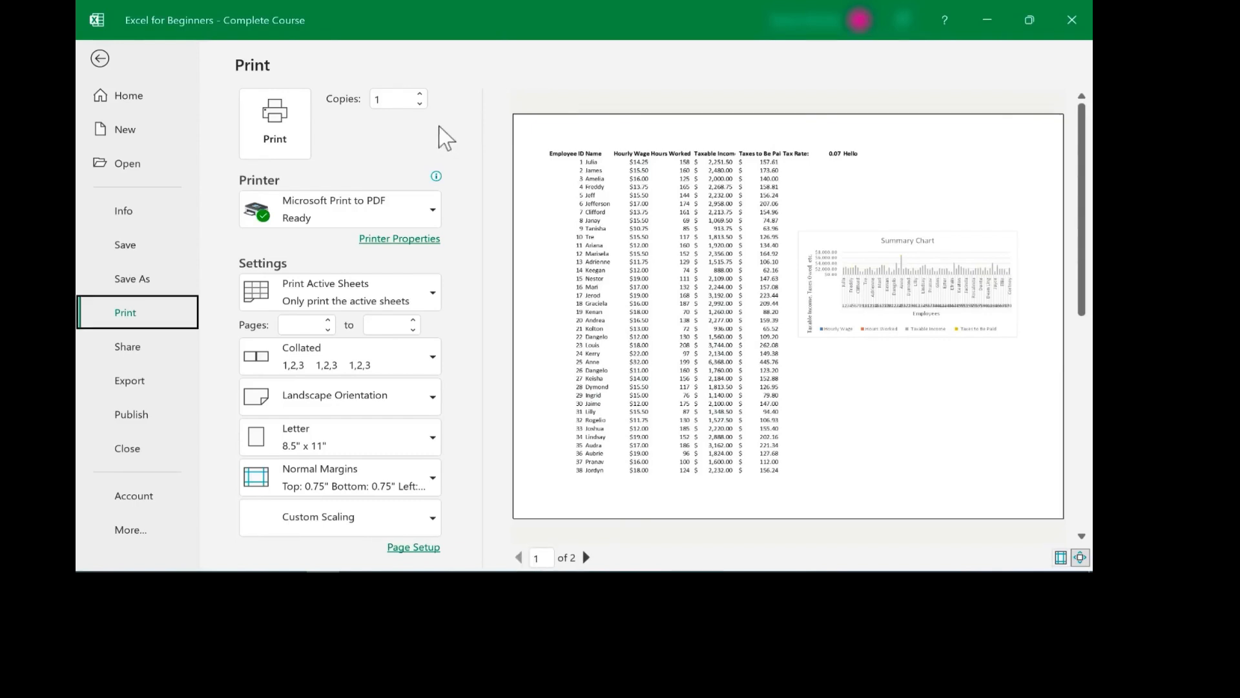
left_click(420, 95)
left_click(420, 95)
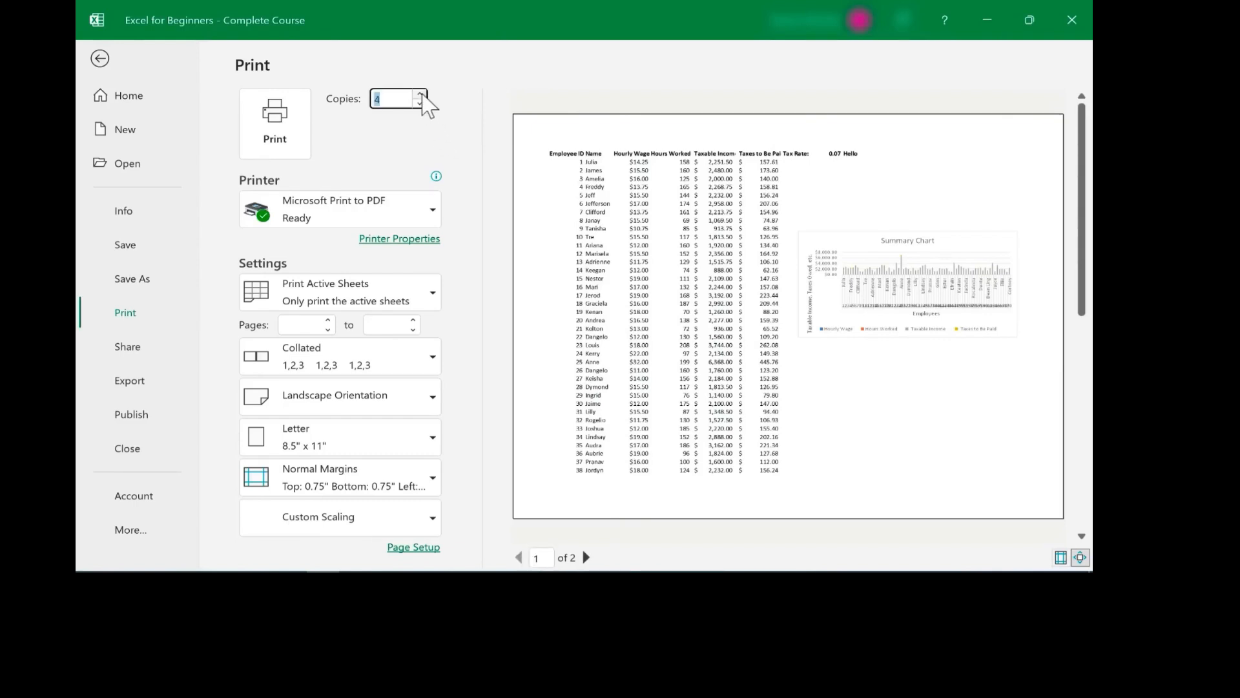
left_click(421, 95)
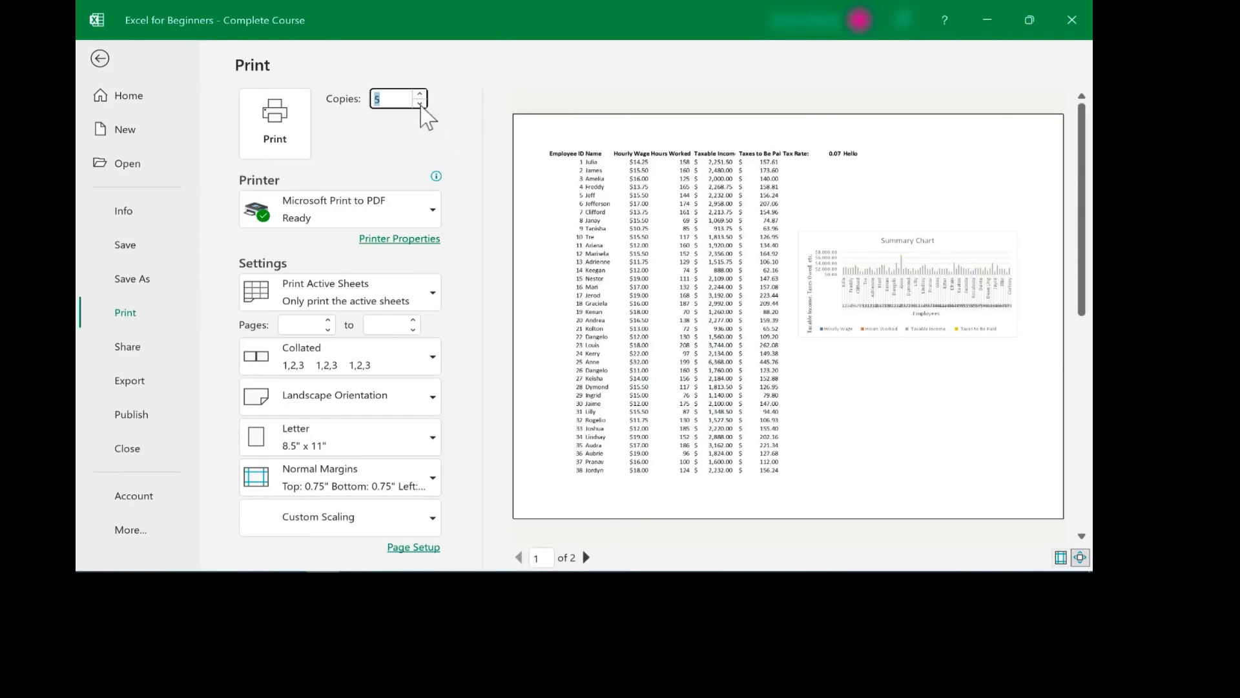
Look through the available printers without changing Microsoft Print to PDF
left_click(430, 211)
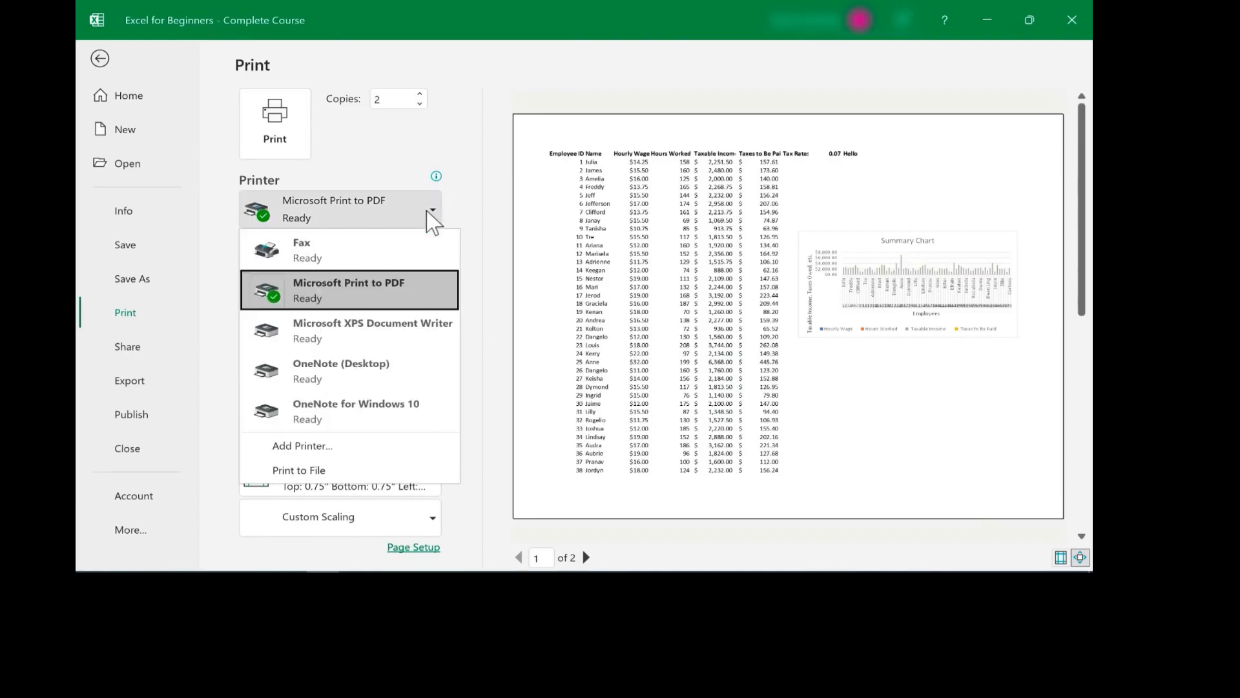
key("Escape")
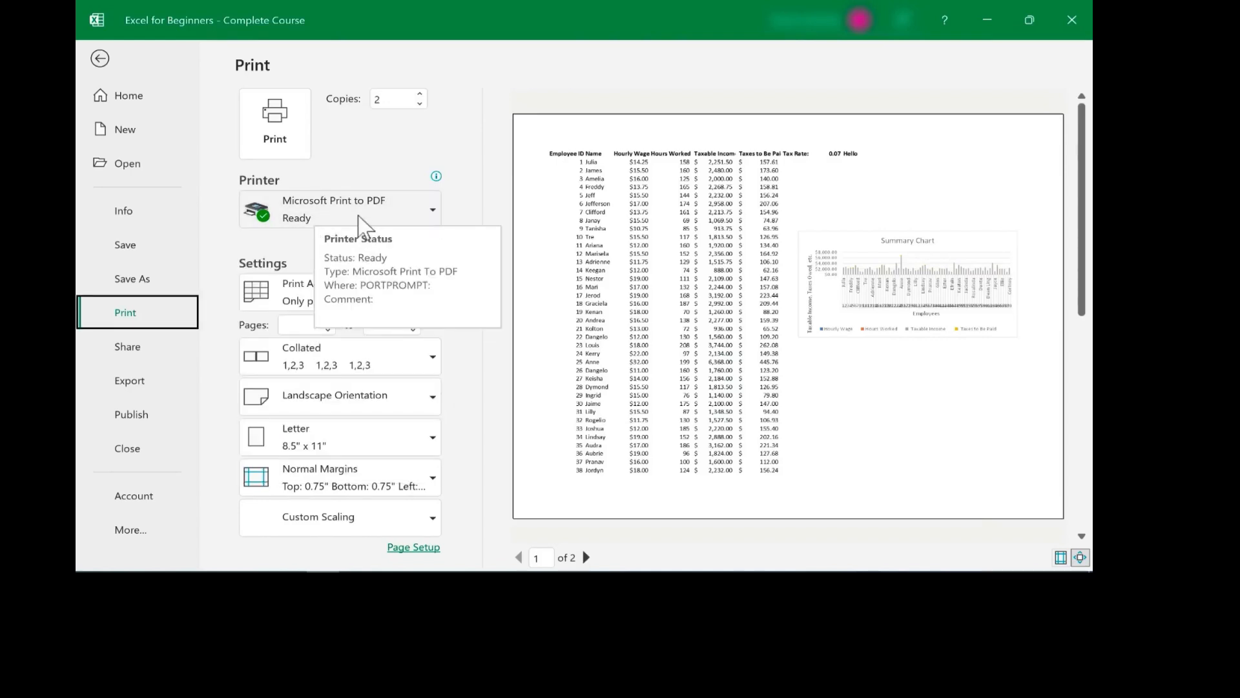
left_click(431, 209)
key("Up")
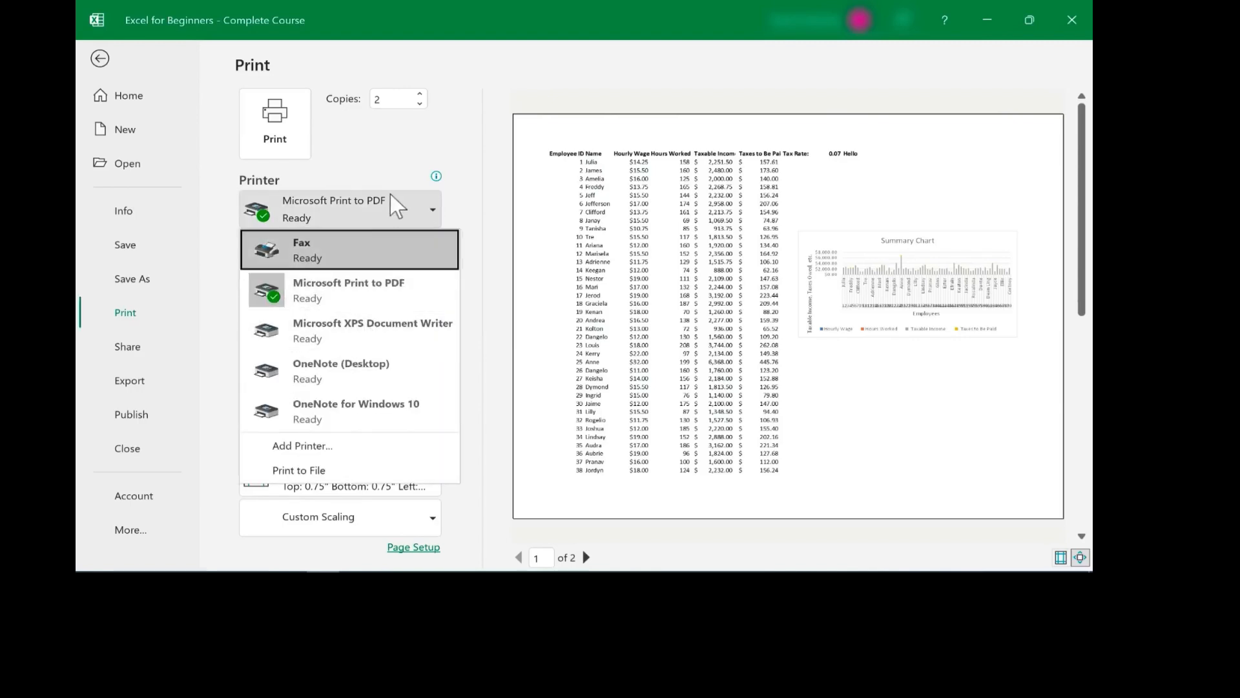
key("Escape")
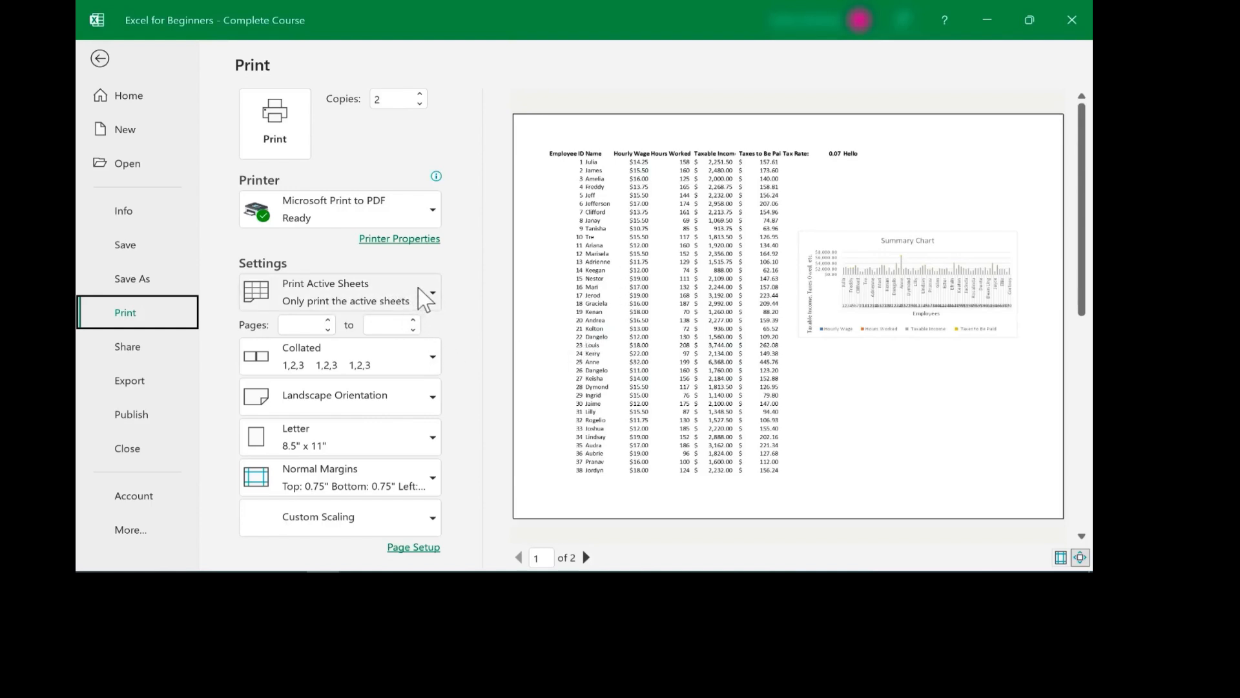
Select cells B1:D12, from Name to Hours Worked, and set the print settings to Print Selection
left_click(437, 301)
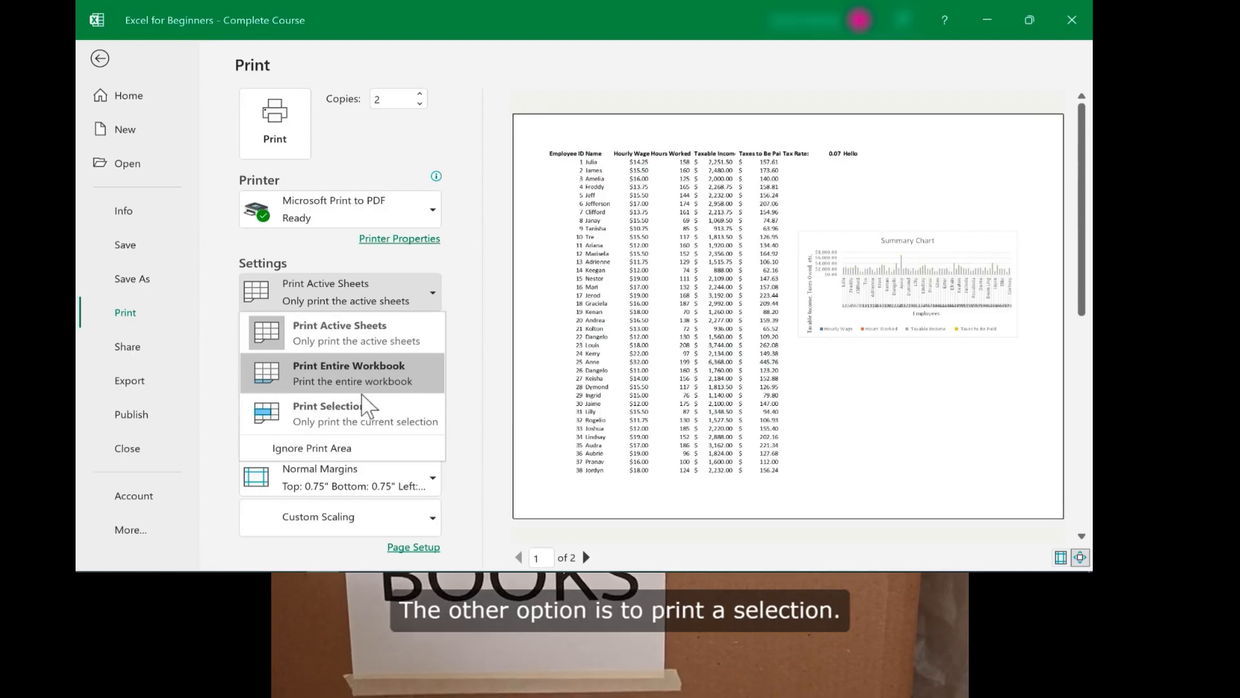
key("Escape")
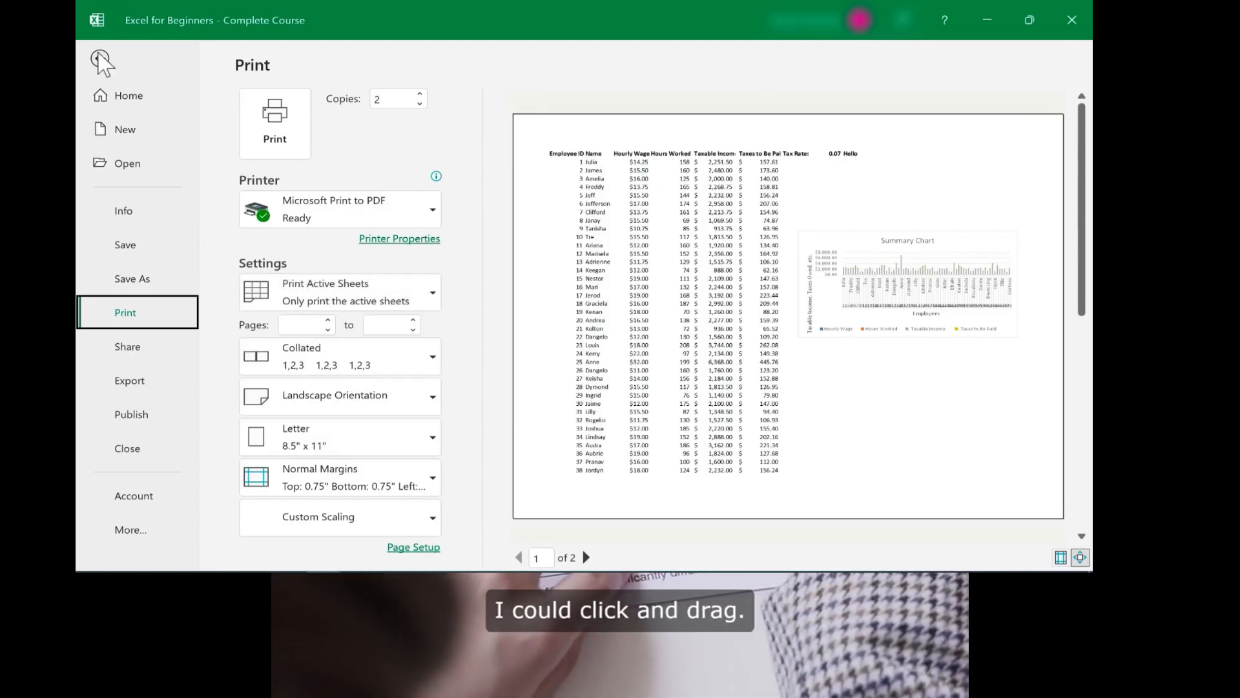
key("Escape")
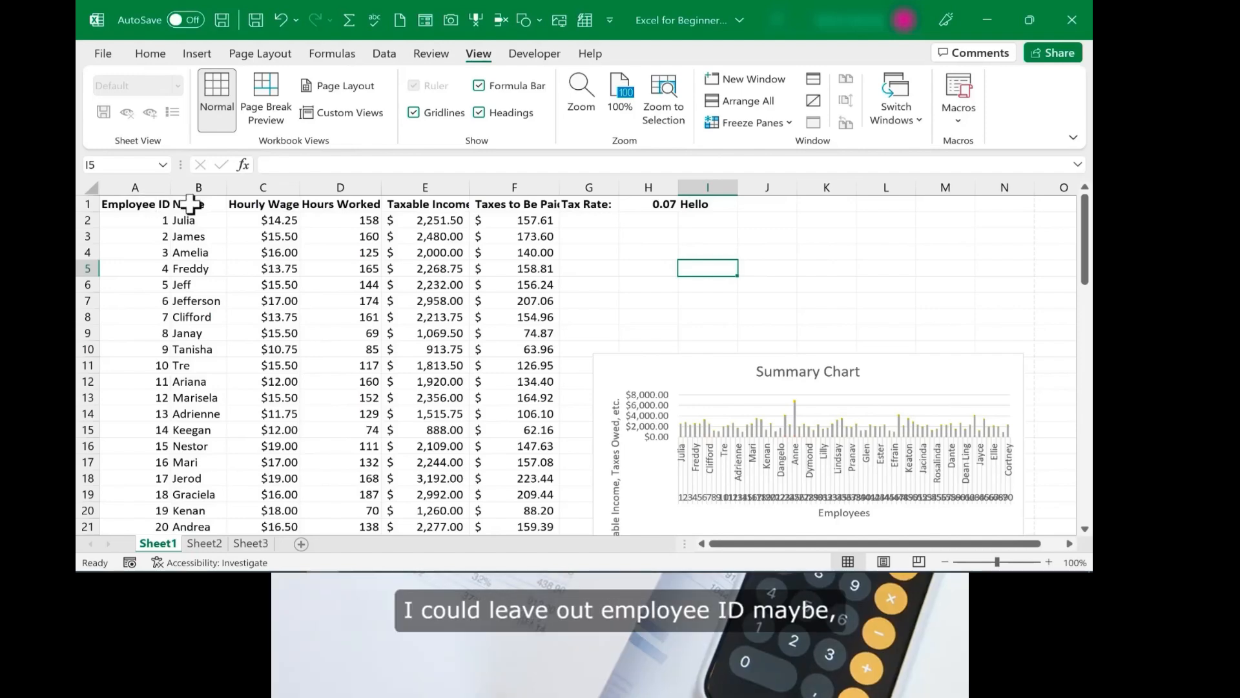
left_click(197, 204)
left_click_drag(197, 204, 363, 379)
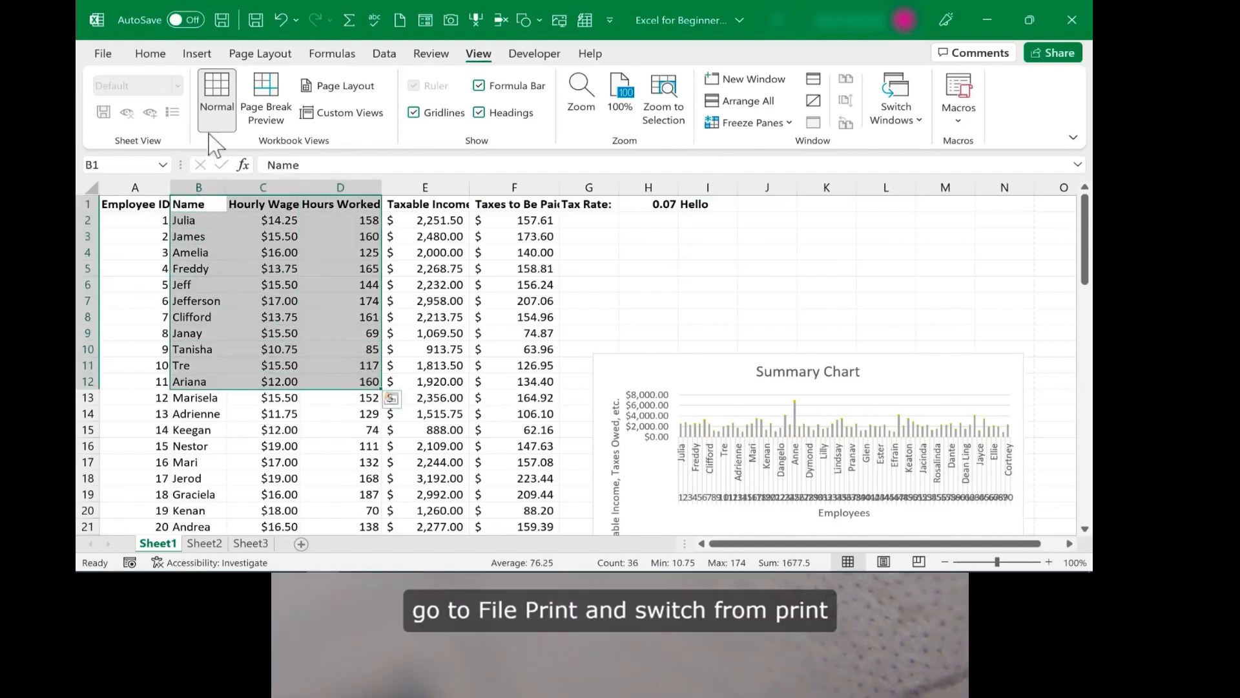
left_click(103, 54)
left_click(126, 312)
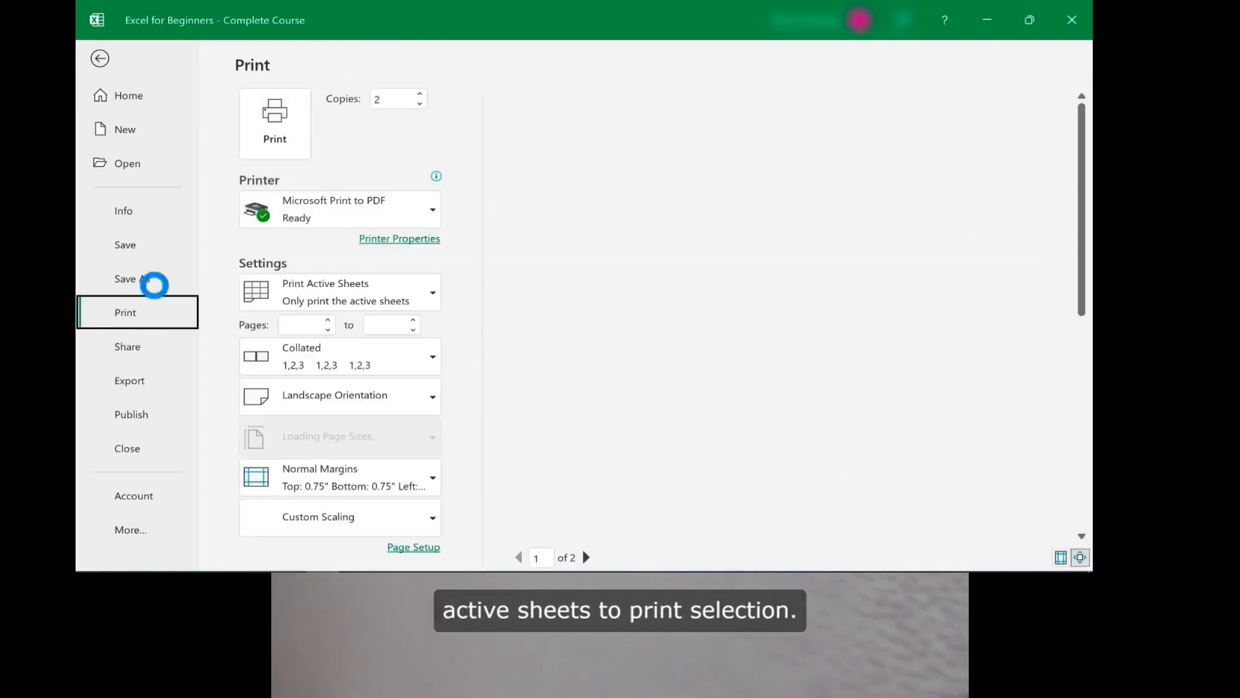
left_click(435, 292)
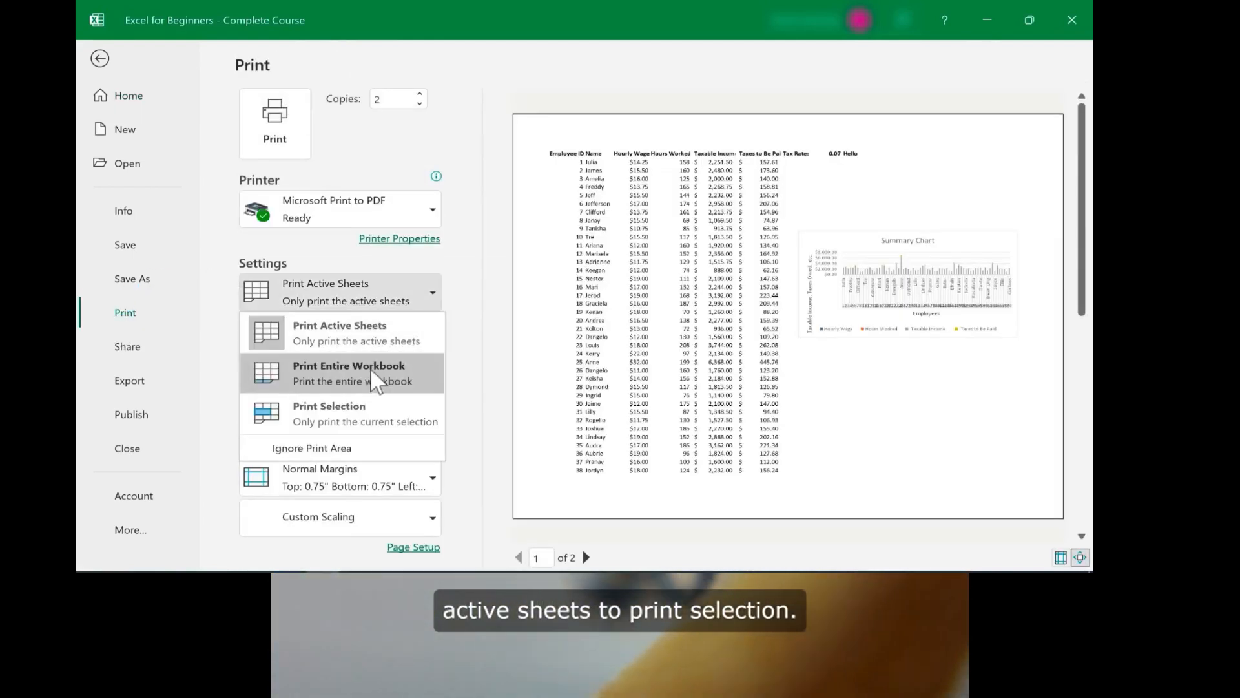
left_click(357, 406)
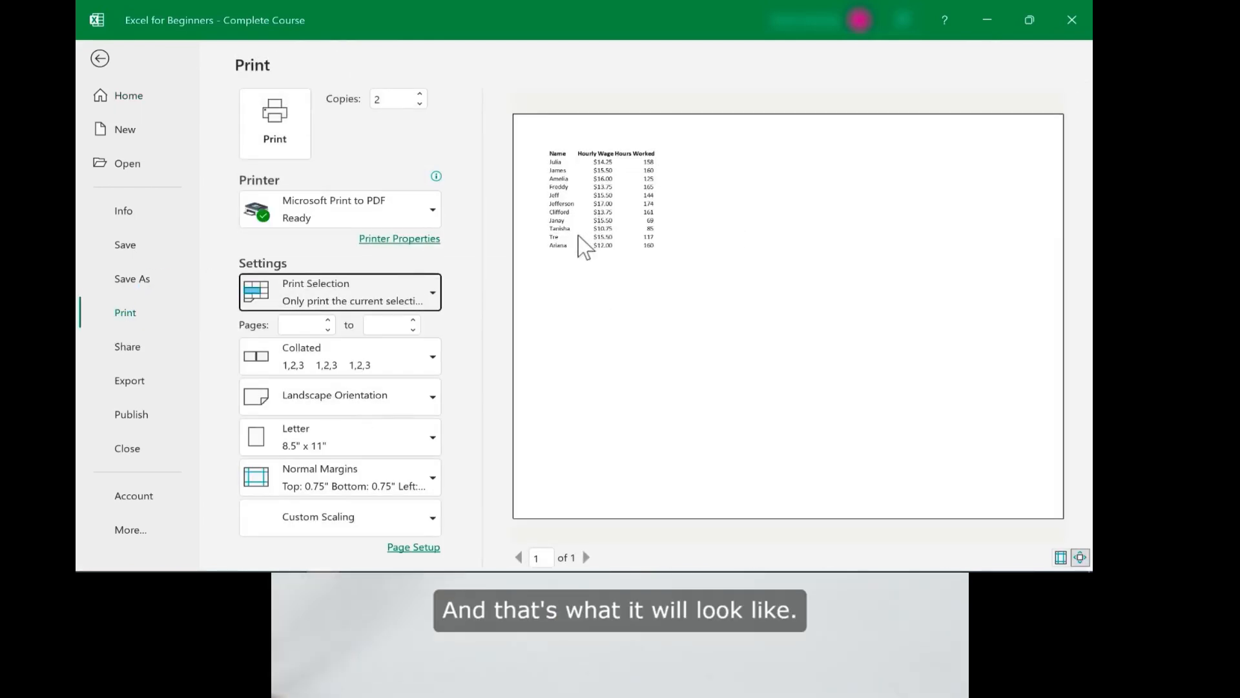
Set the print settings back to Print Active Sheets and the page range to 1 to 2
left_click(403, 301)
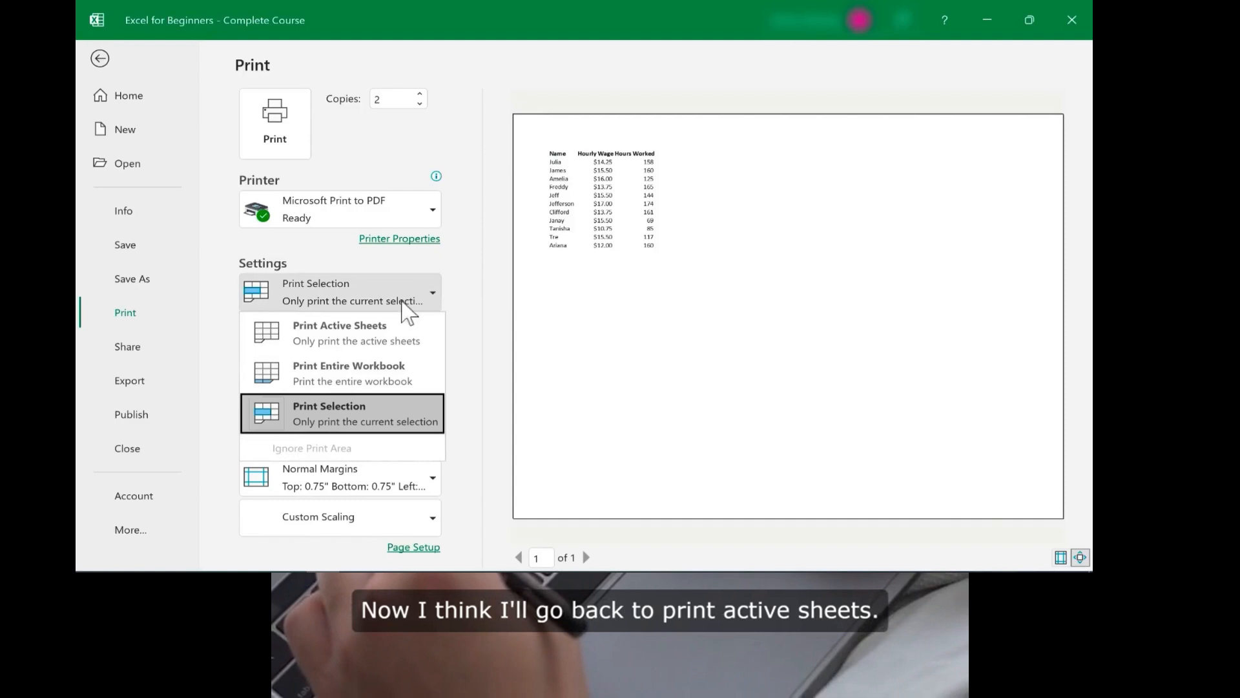
left_click(340, 333)
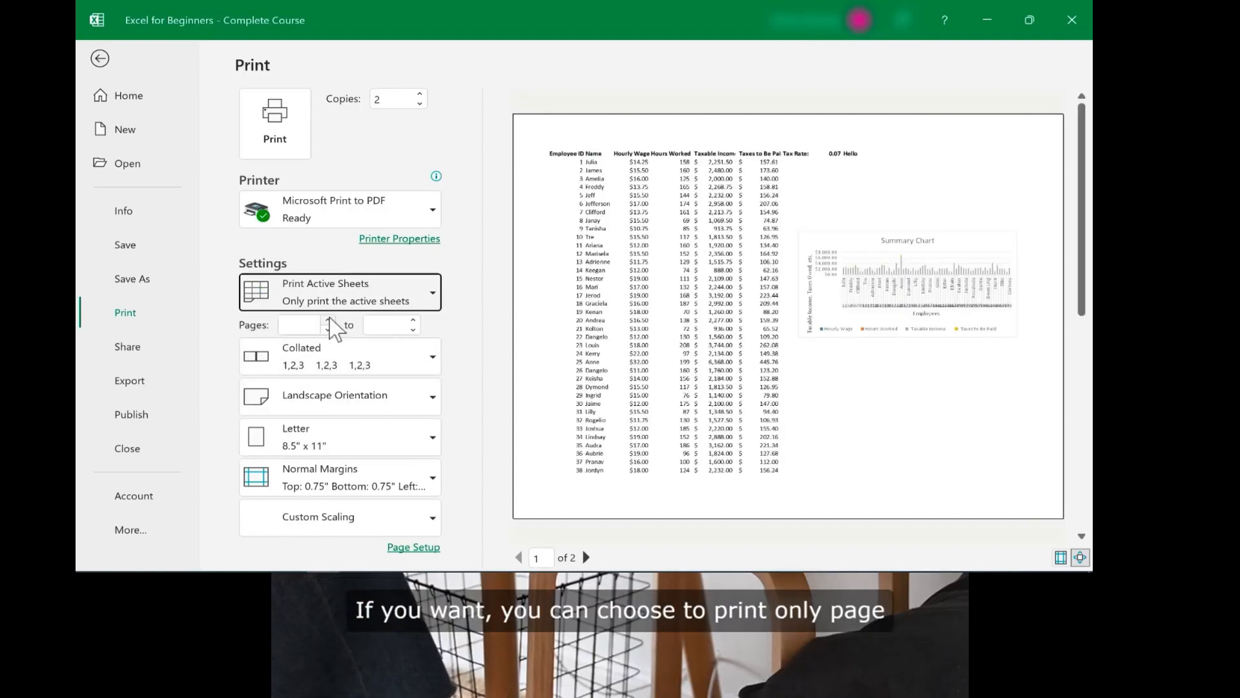
left_click(329, 320)
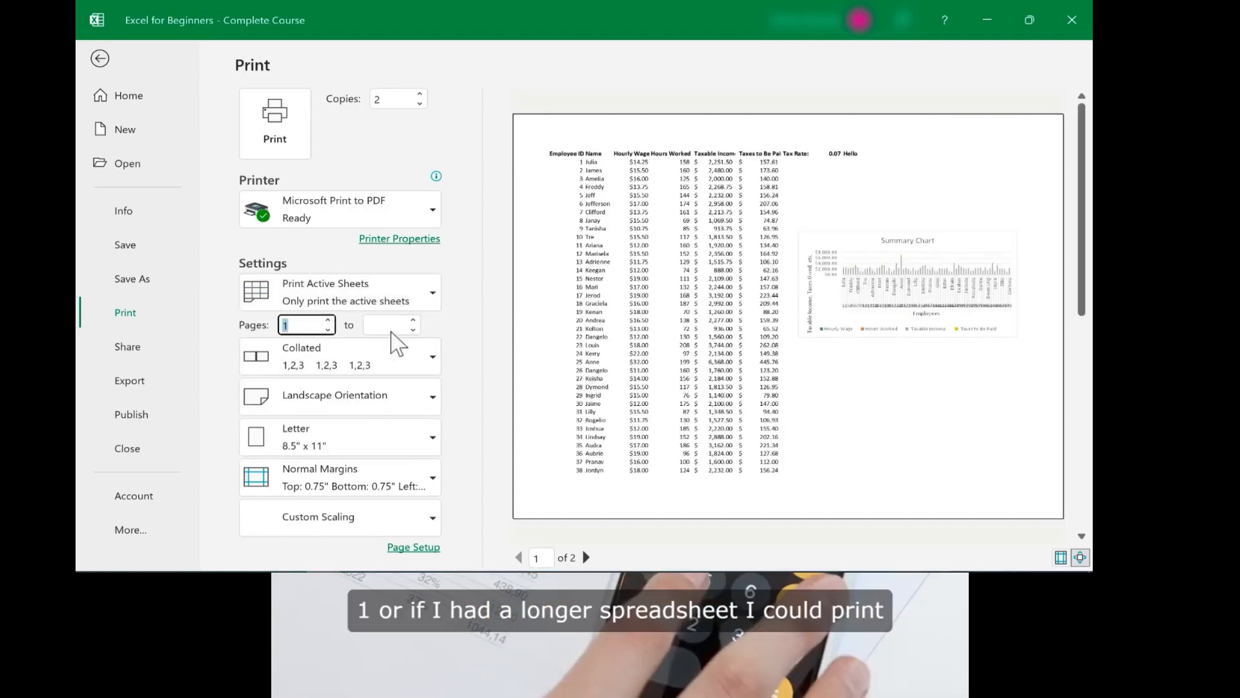
left_click(413, 321)
left_click(351, 326)
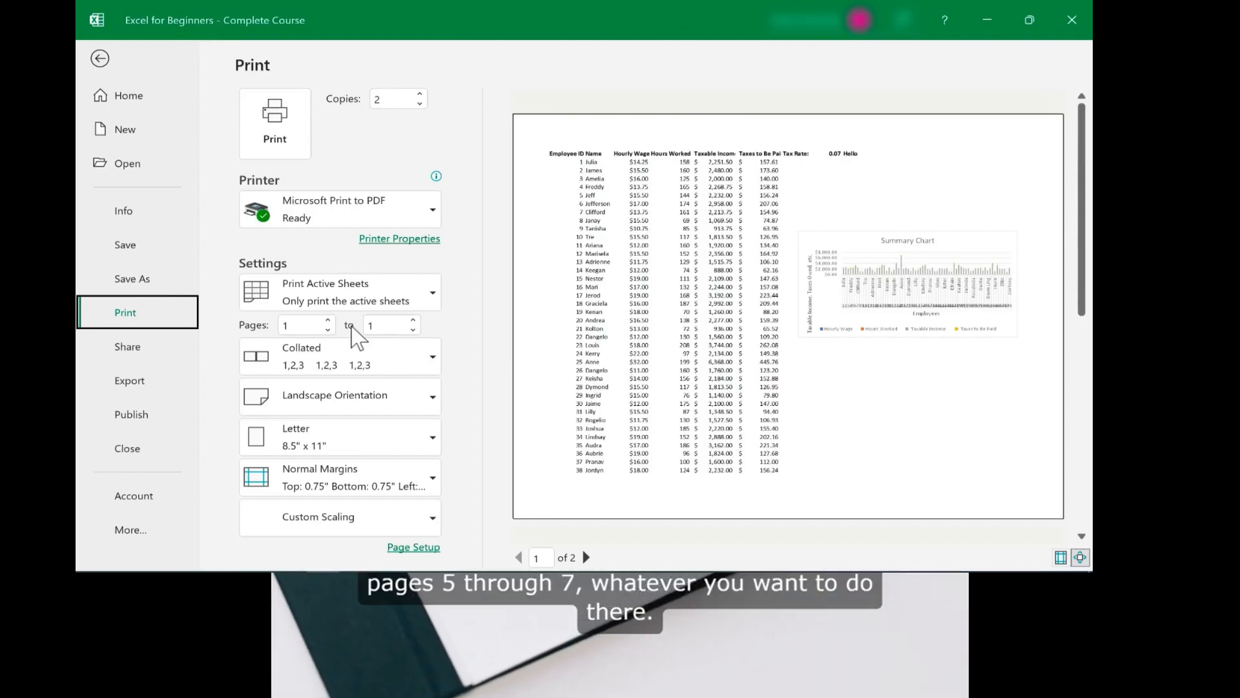
left_click(412, 321)
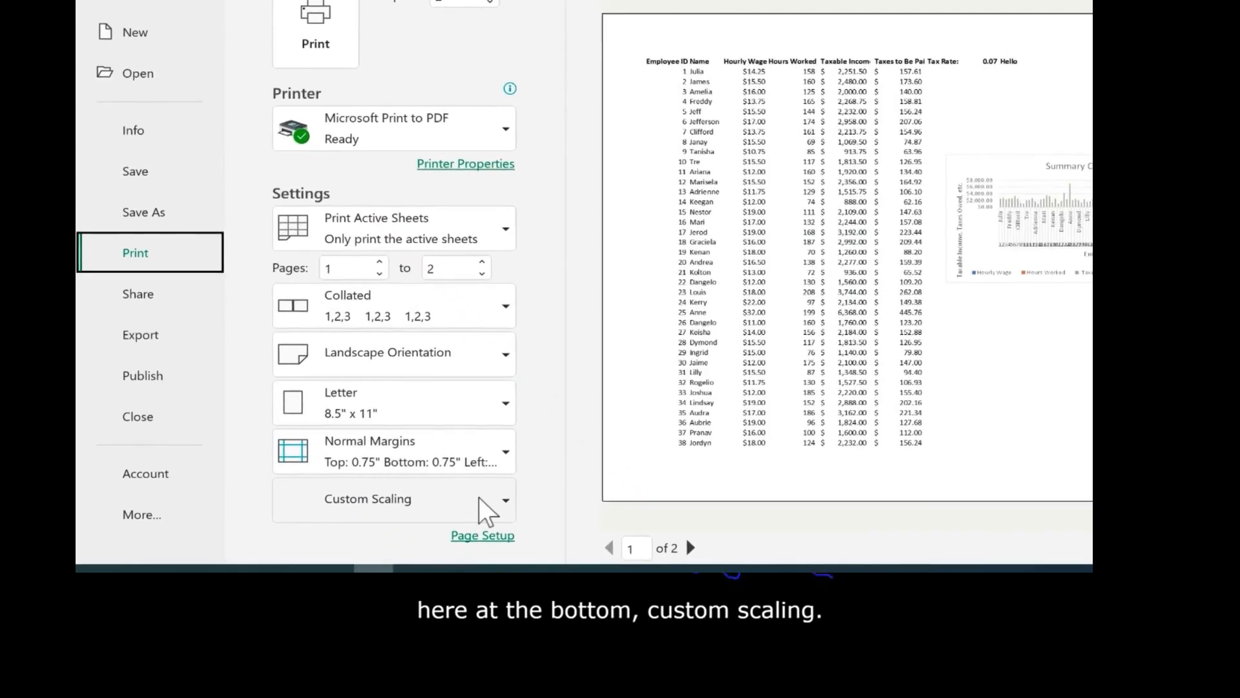
Change the print scaling to Fit Sheet on One Page
left_click(487, 510)
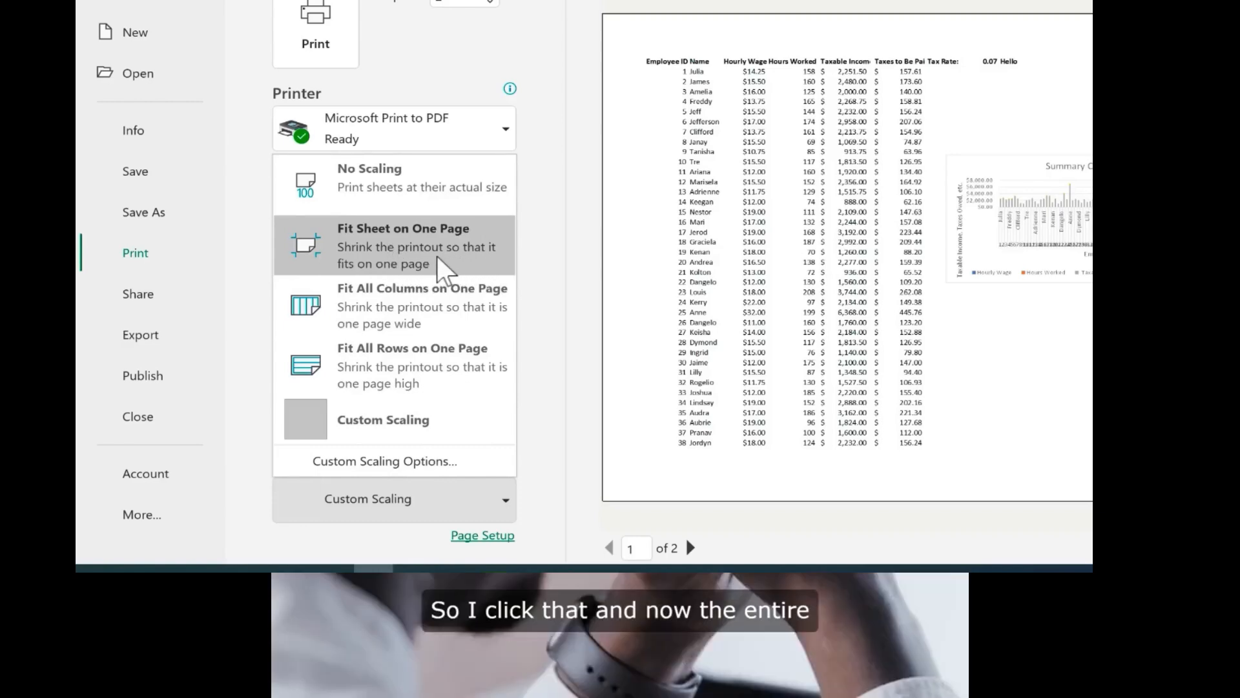
left_click(437, 257)
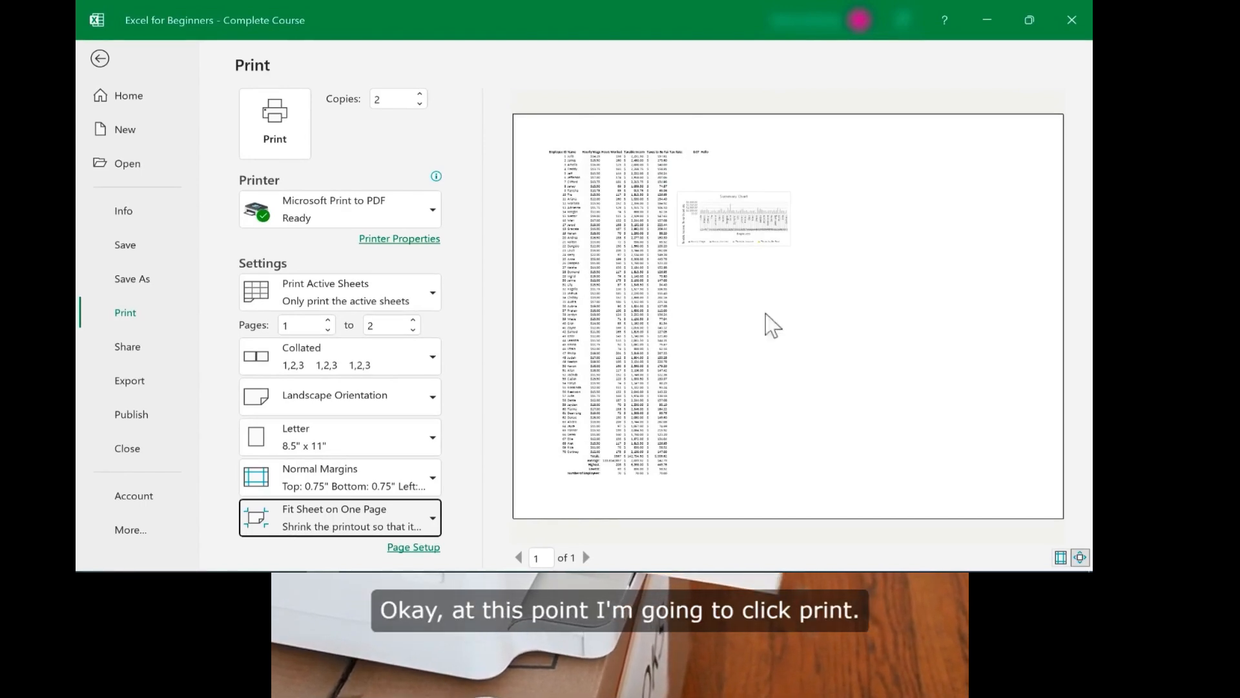
left_click(443, 120)
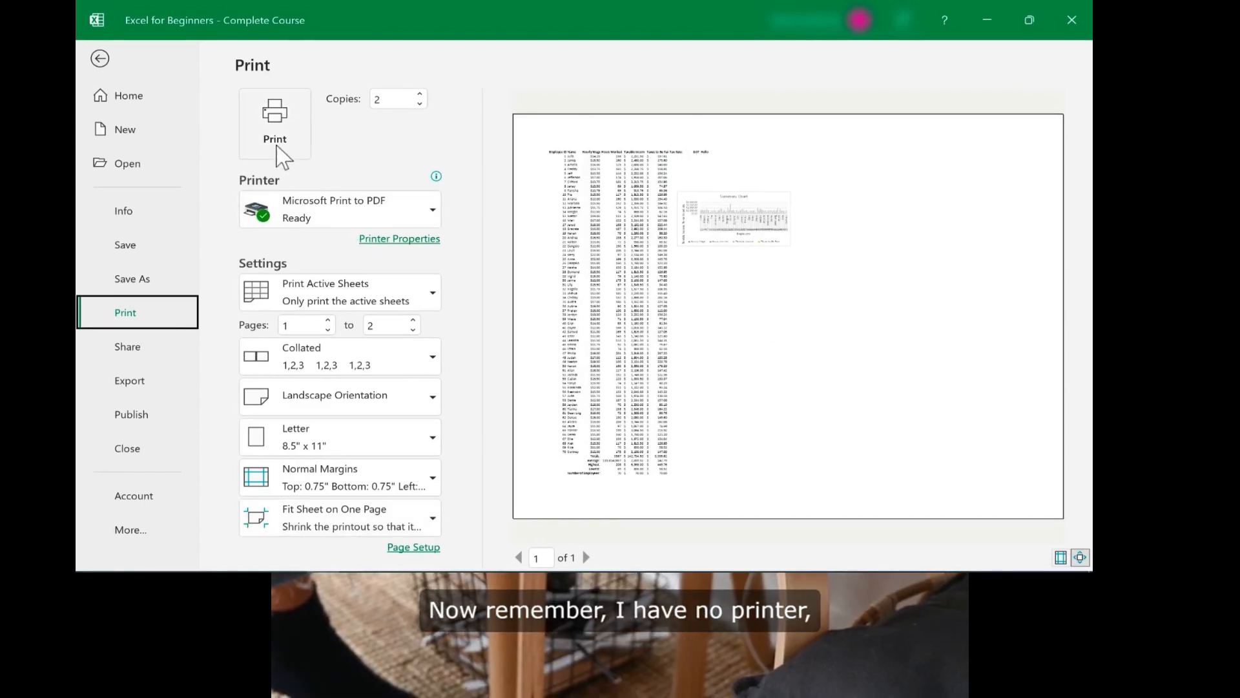
Check the printer choice once more, keeping Microsoft Print to PDF
mouse_move(321, 221)
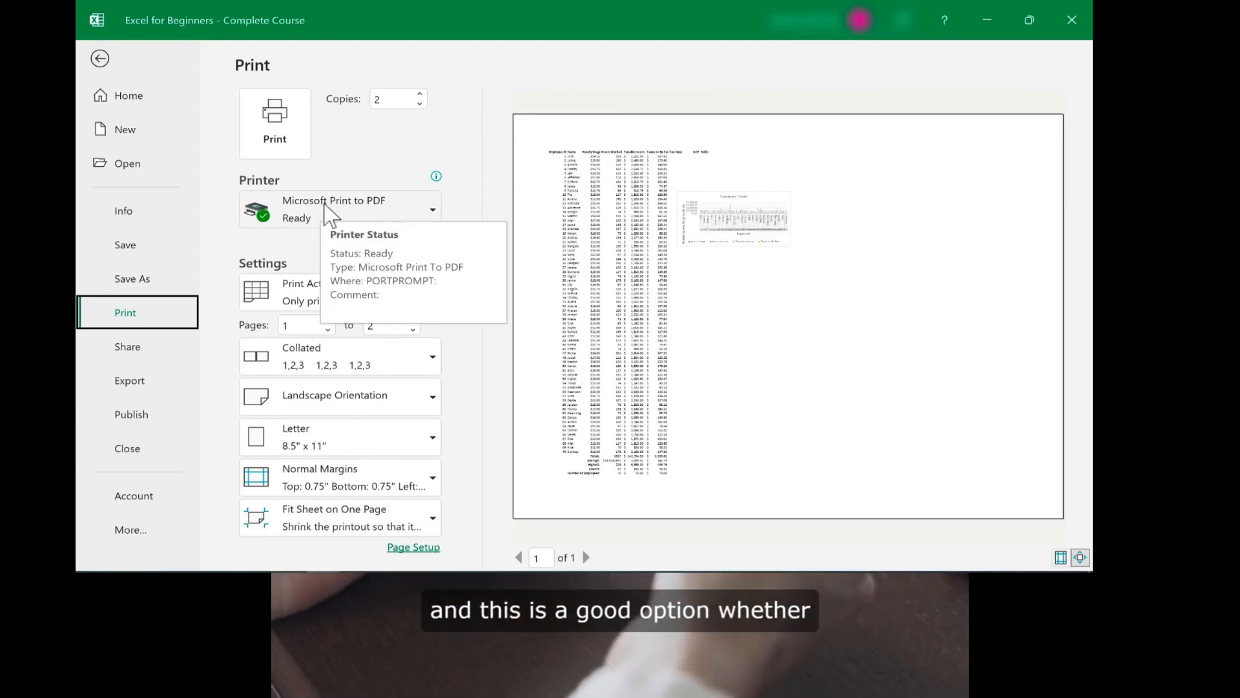
left_click(424, 203)
left_click(427, 212)
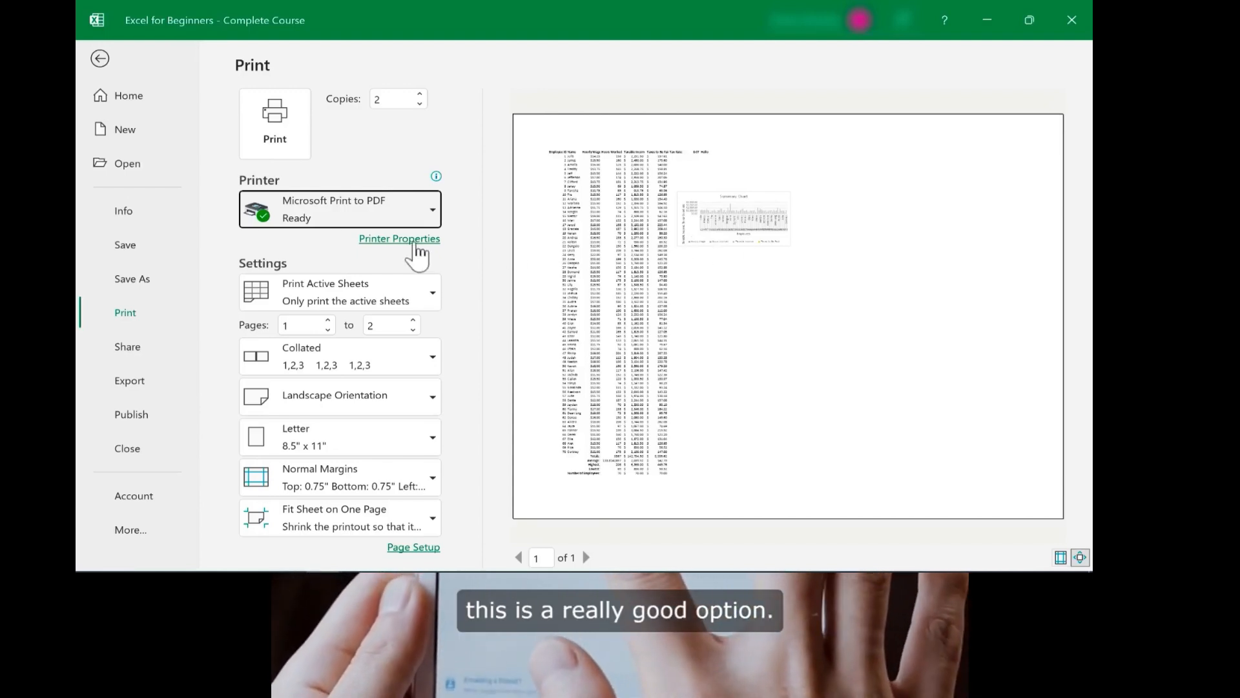
Print the worksheet to a PDF file named Payroll1 in the Downloads folder
left_click(275, 126)
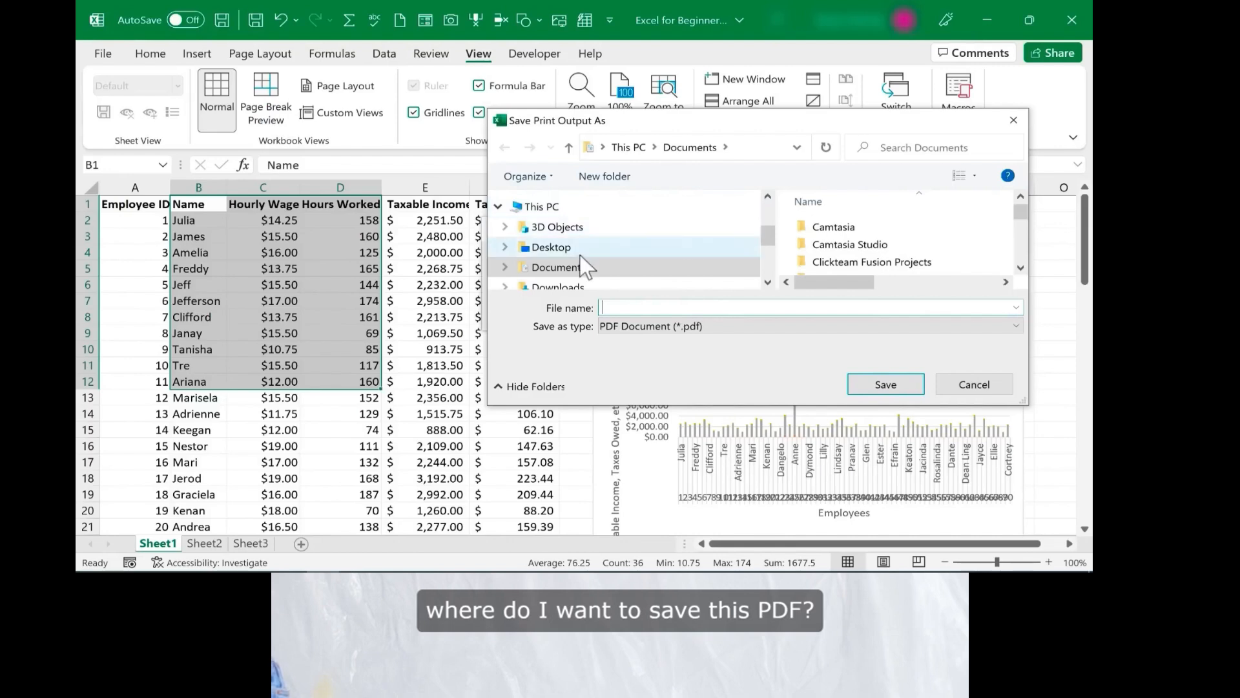
left_click(555, 285)
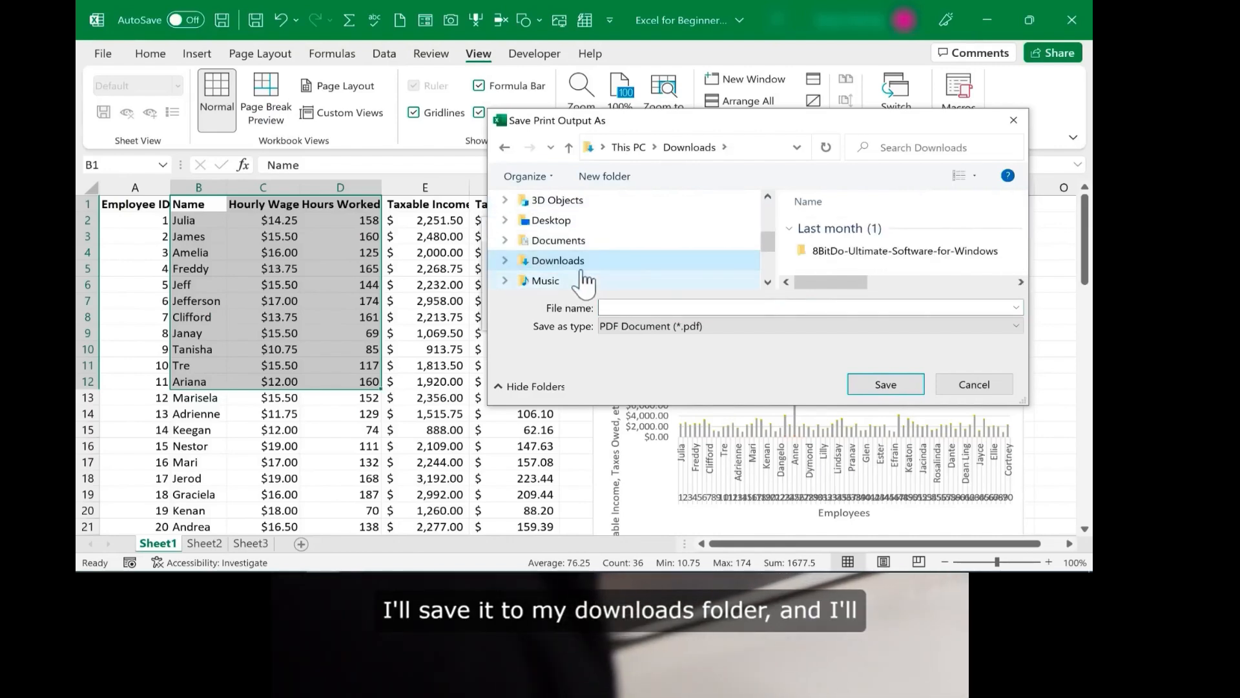
left_click(640, 310)
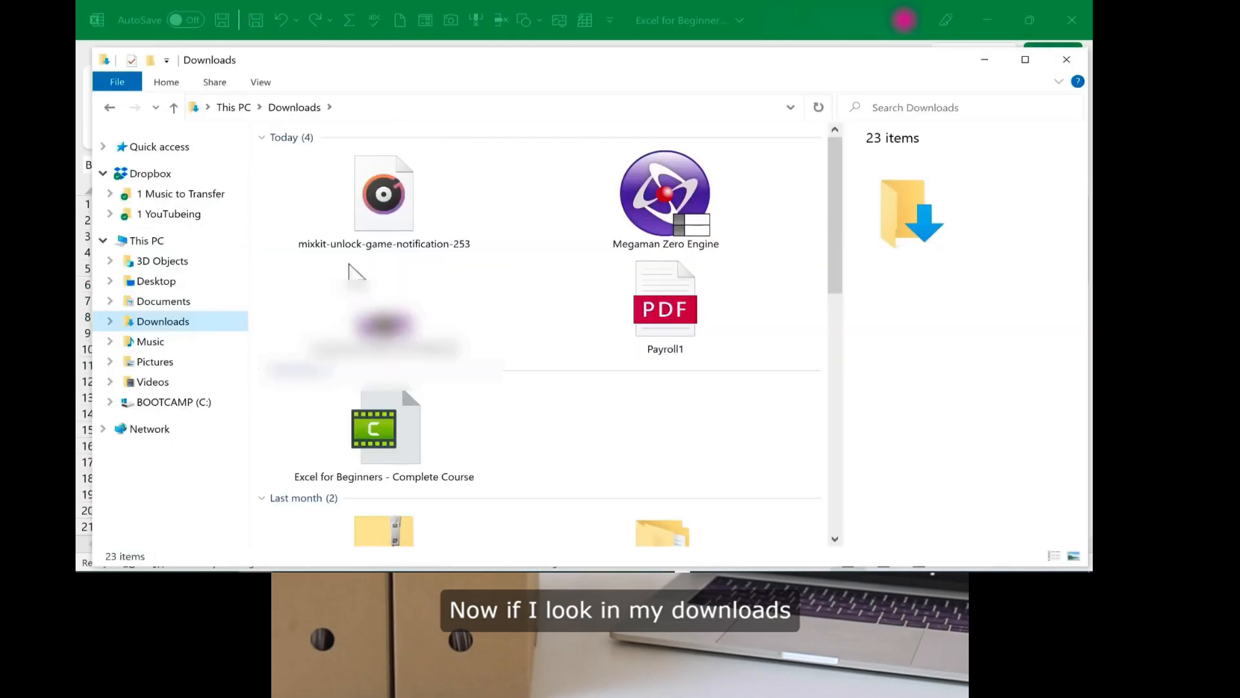
Open the Payroll1 PDF from the Downloads folder, look over its page and close it
double_click(706, 324)
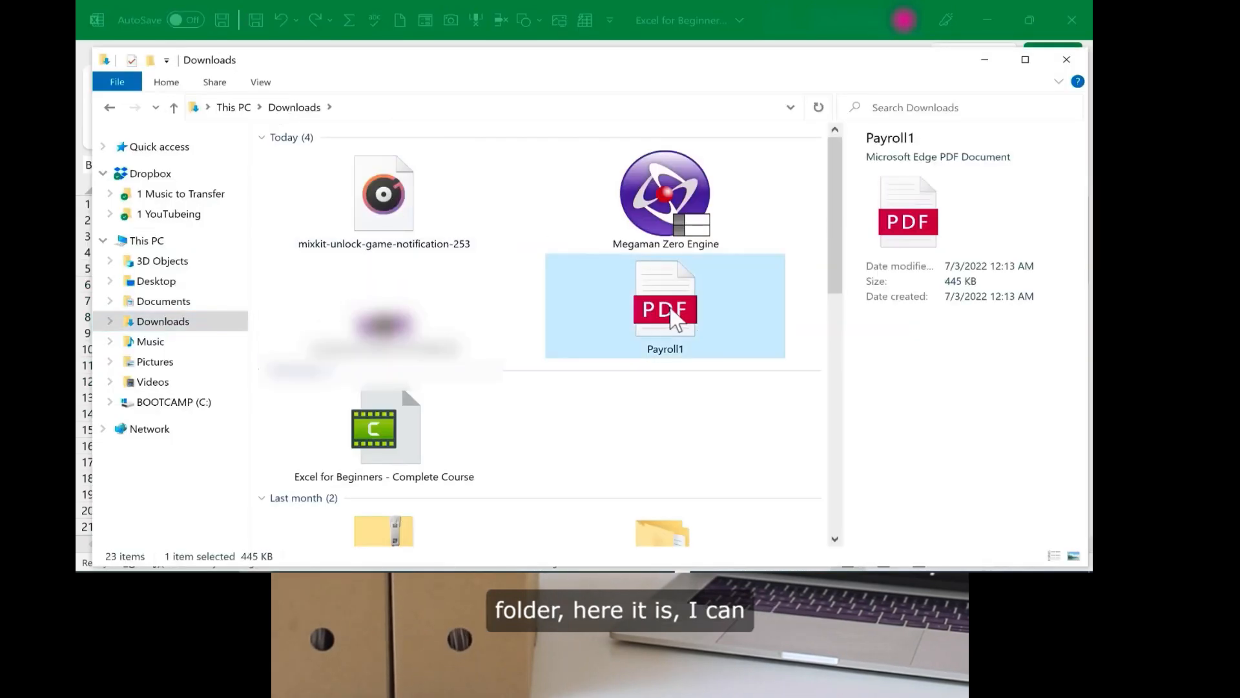
scroll(393, 332, "down", 3)
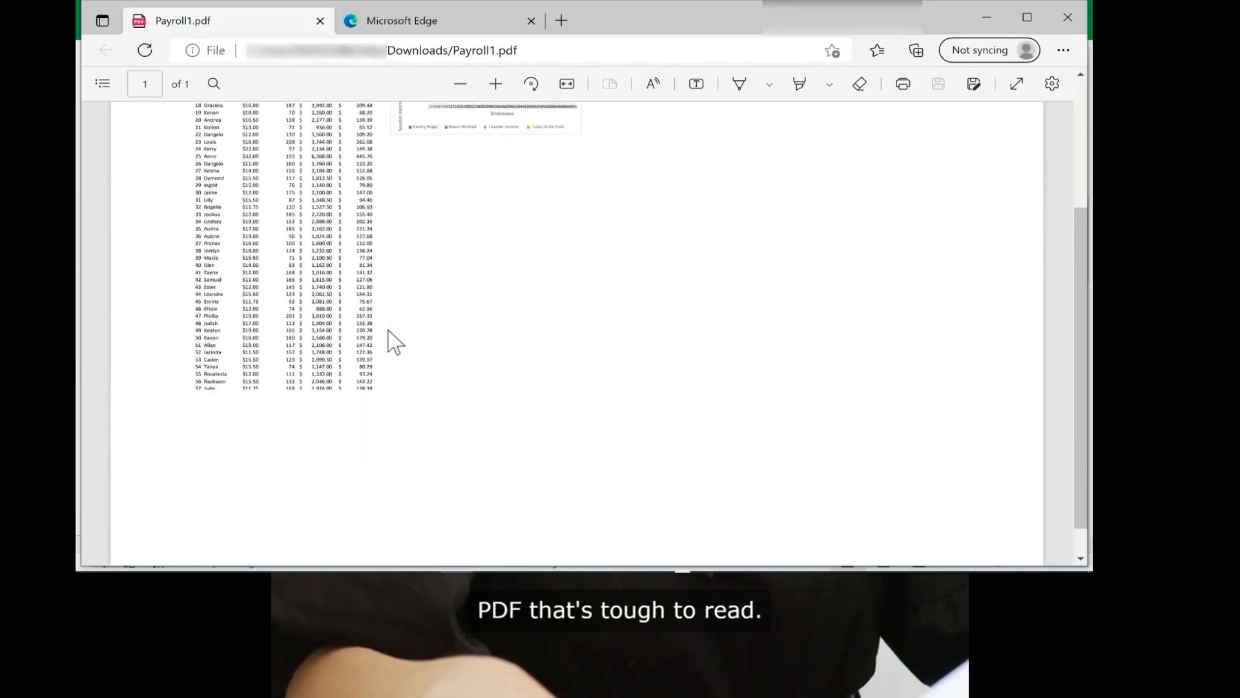
scroll(389, 338, "up", 3)
left_click(1071, 21)
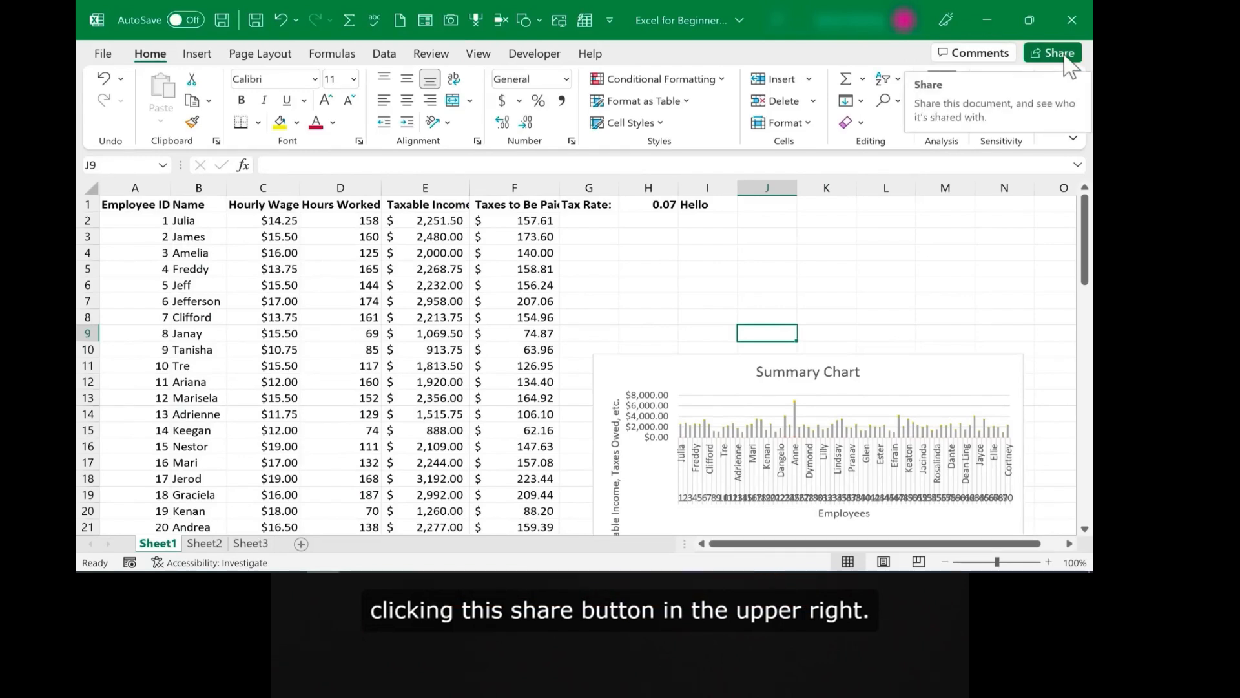
Examine the workbook's sharing options for OneDrive upload and attaching a copy, leaving without sharing
left_click(1065, 56)
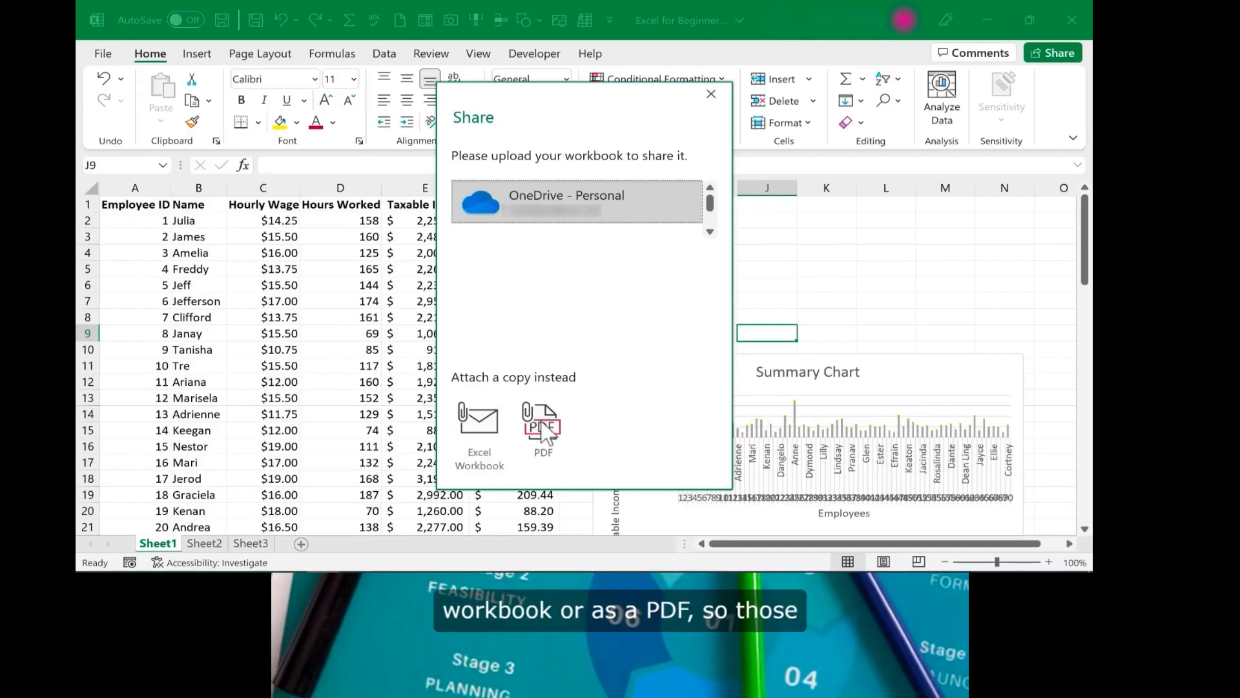
left_click(712, 94)
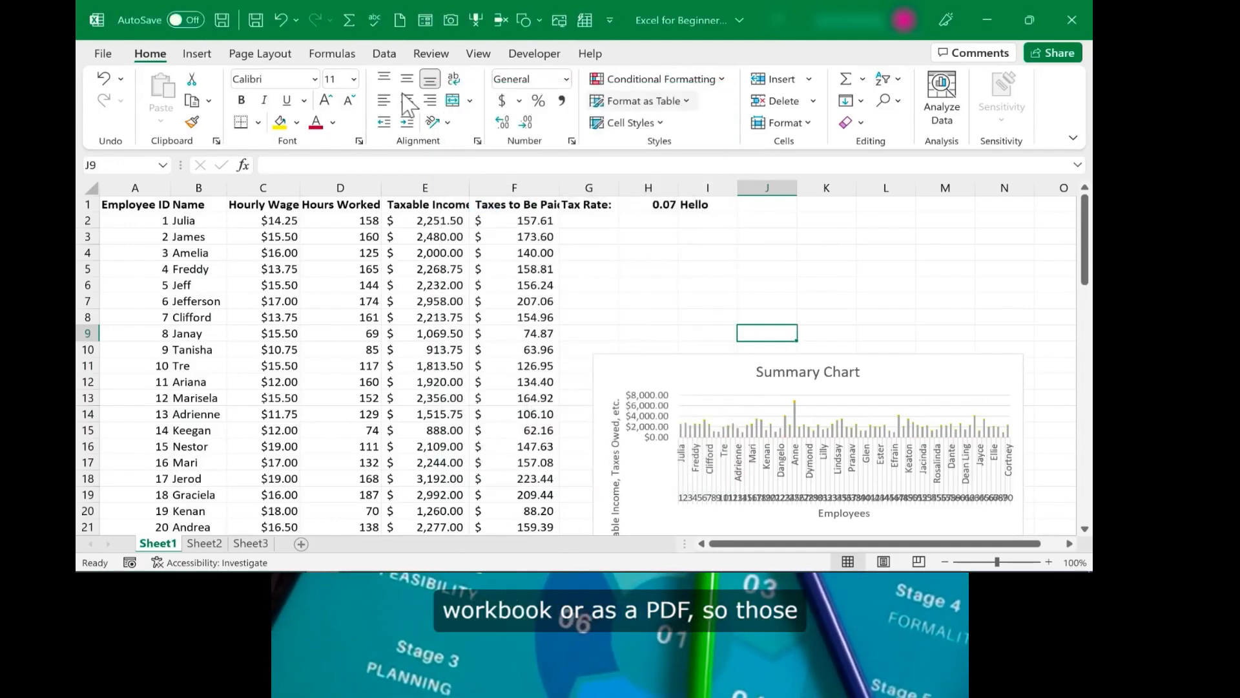
Examine the file formats offered for saving a copy of the workbook, from Excel Workbook through CSV to PDF and OpenDocument Spreadsheet
left_click(103, 54)
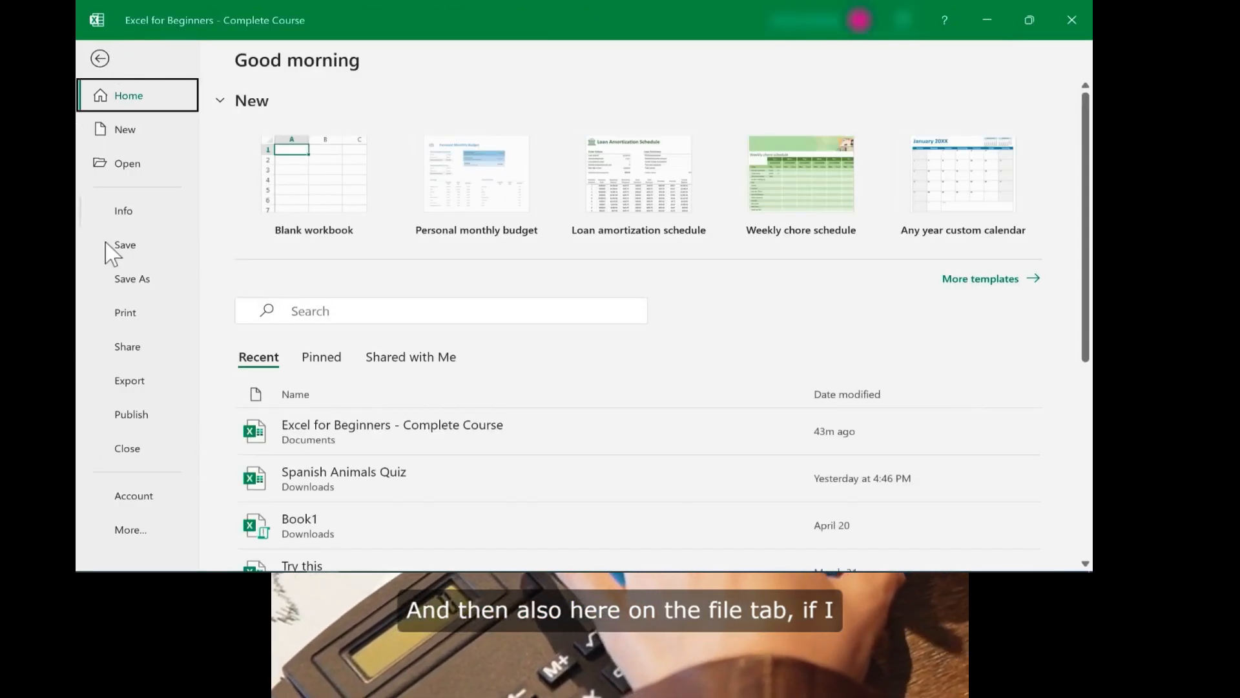
left_click(126, 281)
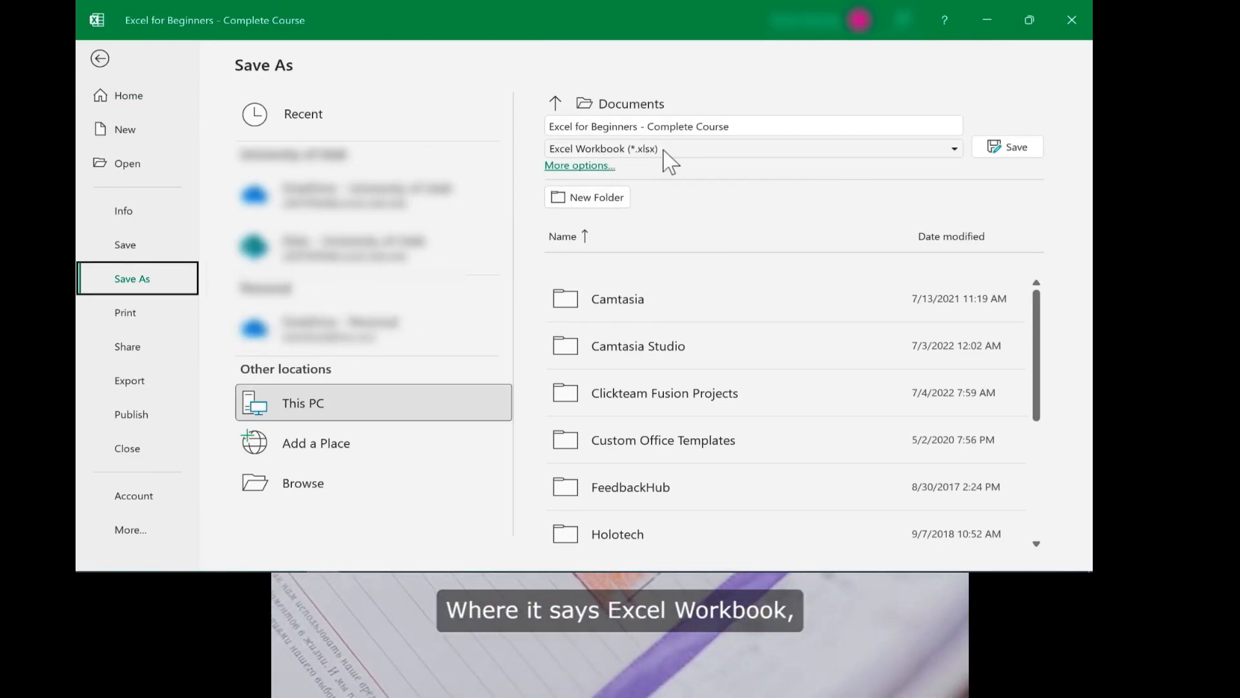
left_click(950, 150)
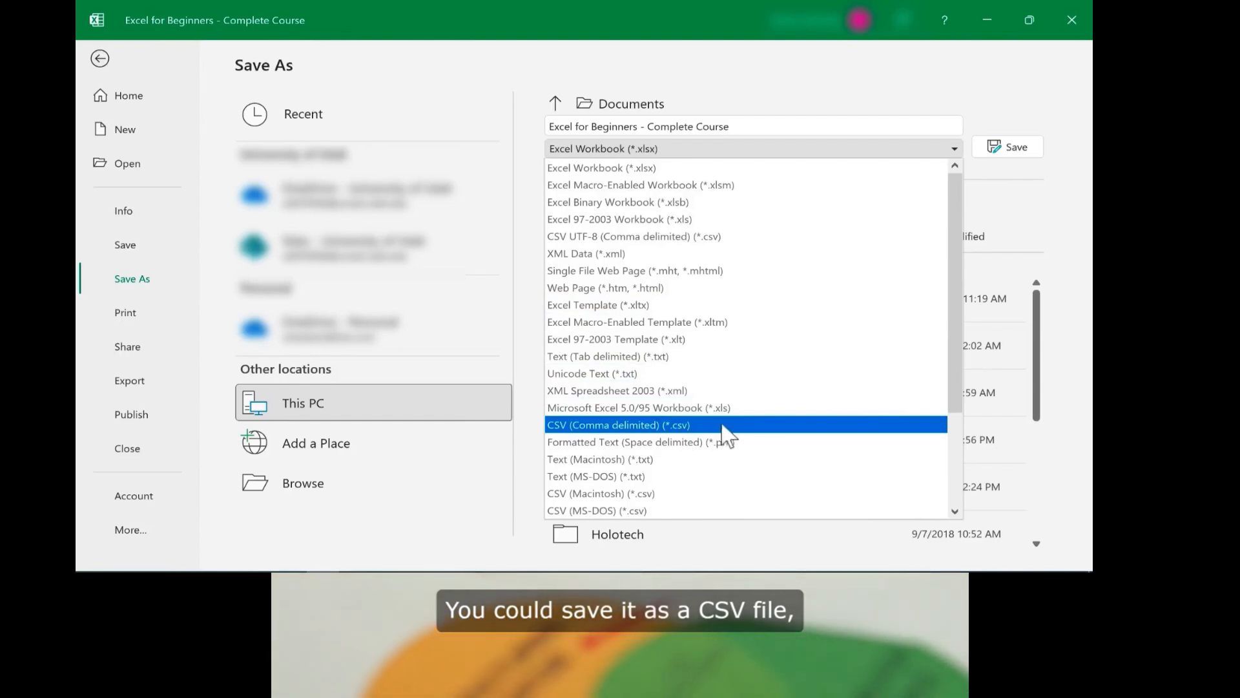
left_click_drag(954, 409, 921, 534)
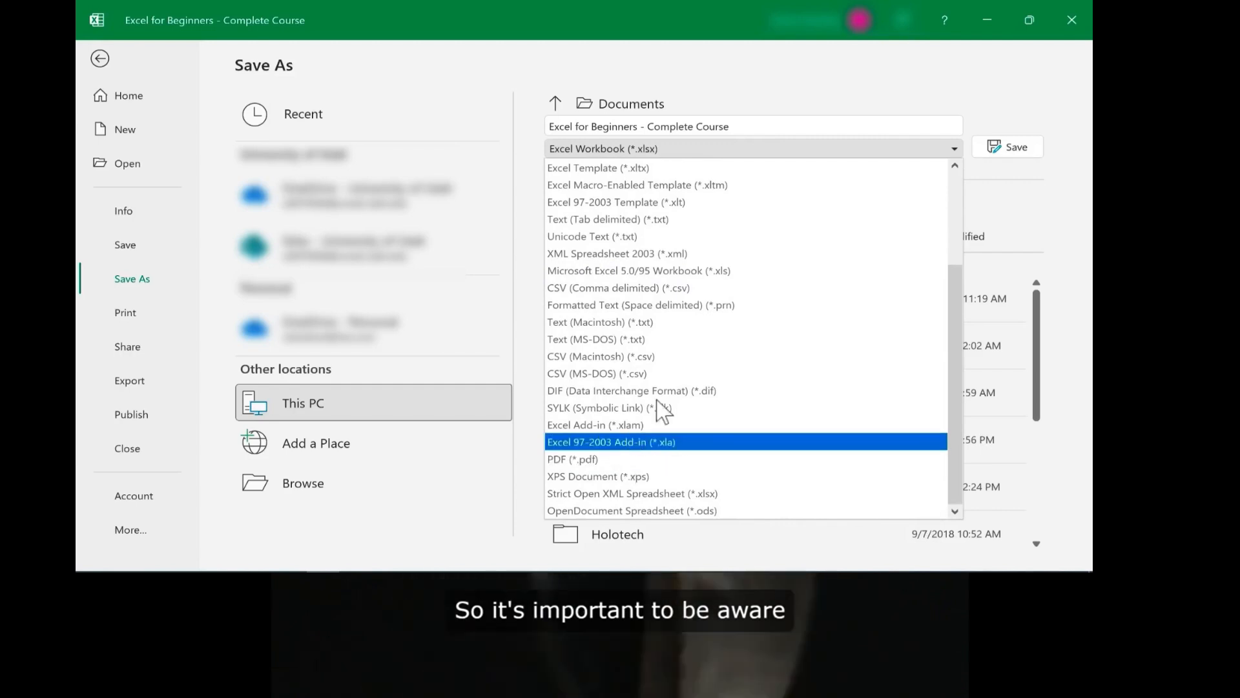
left_click(800, 58)
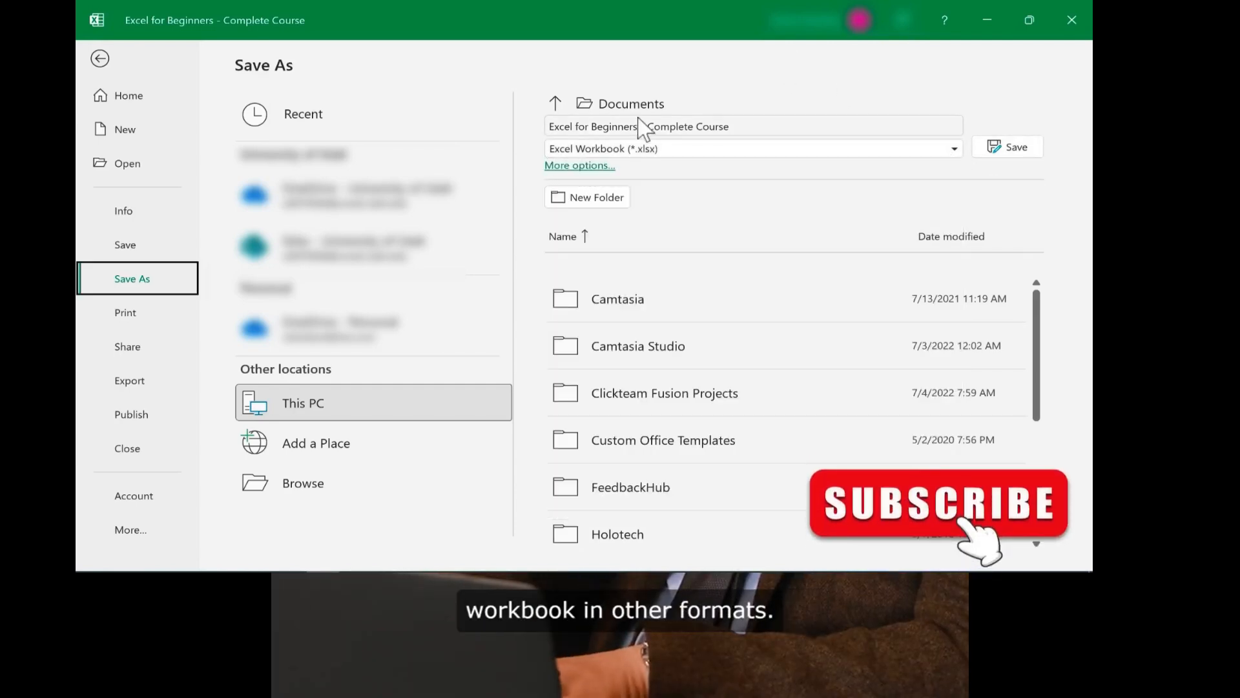
left_click(958, 151)
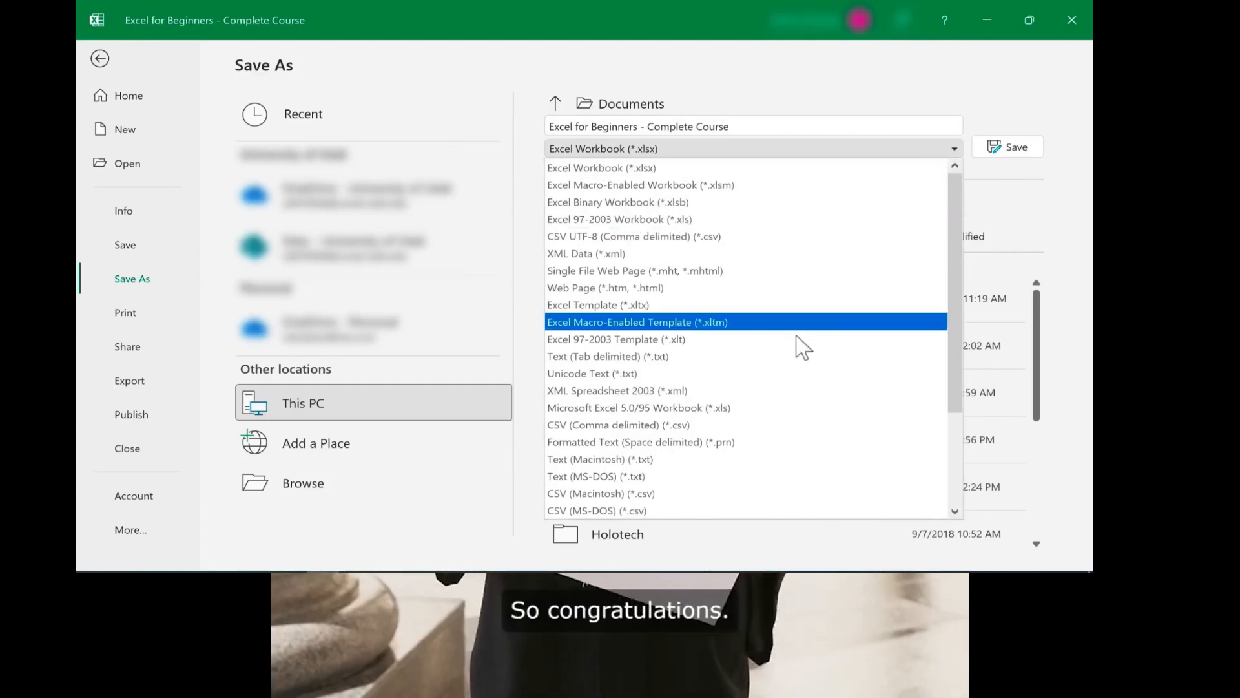